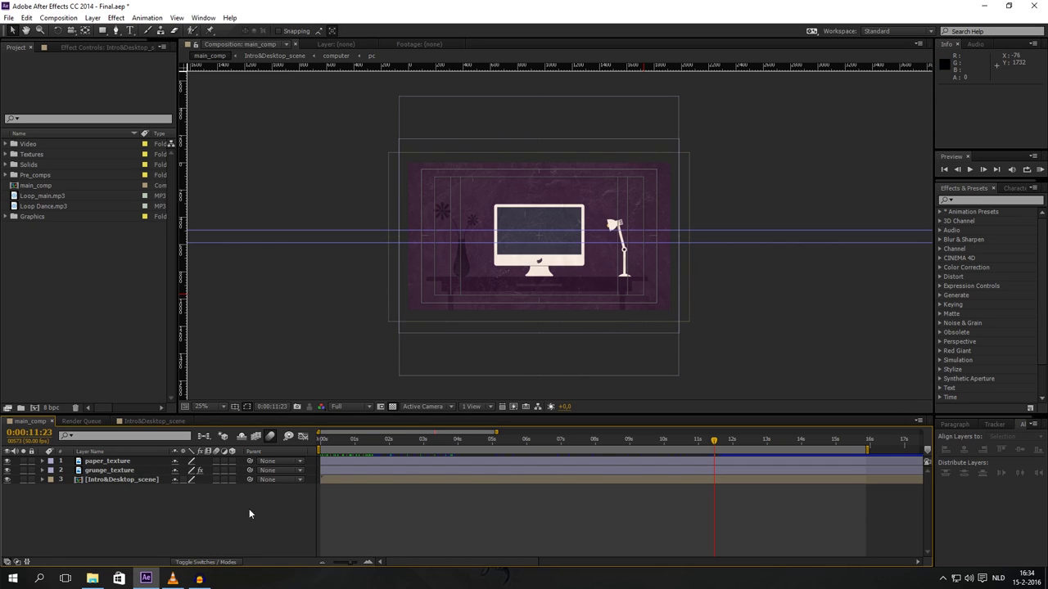
Switch to VLC Media Player, watch previous.mp4 from about 00:03, and close the player
{"action": "left_click", "coordinate": [175, 583]}
{"action": "left_click", "coordinate": [403, 463]}
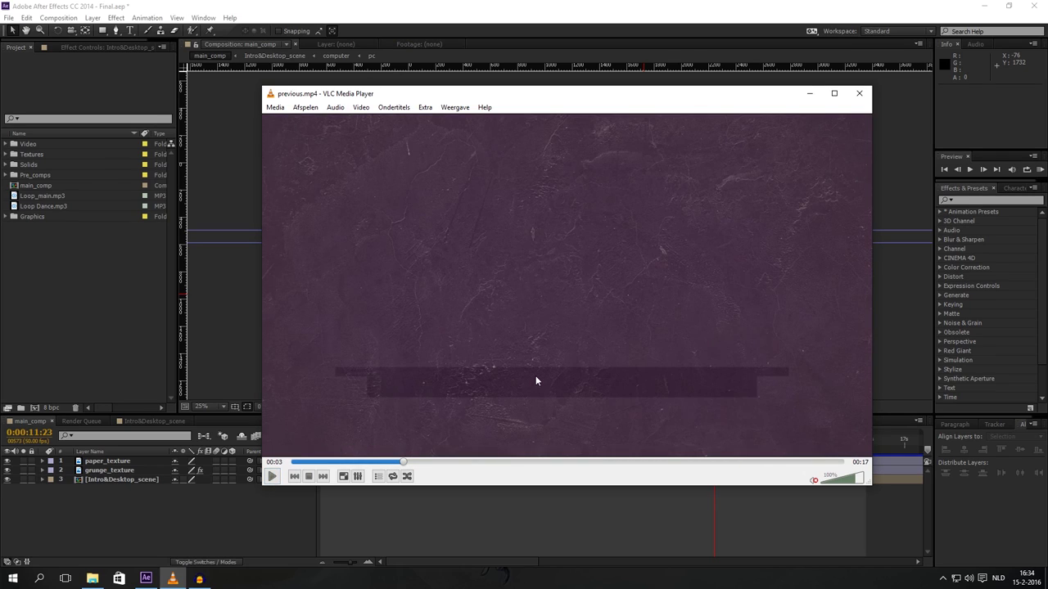
{"action": "left_click", "coordinate": [272, 477]}
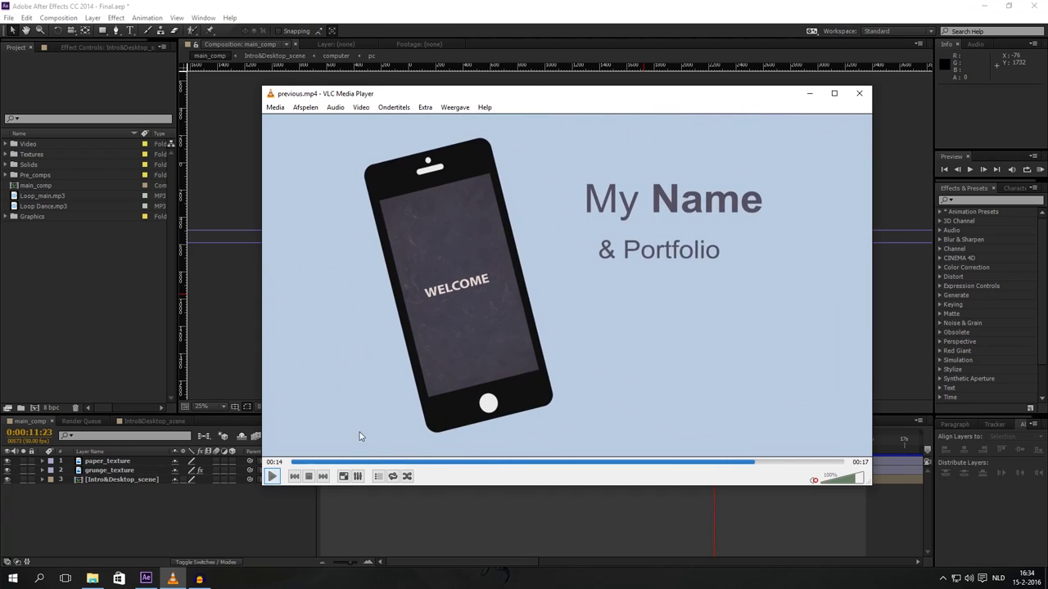
{"action": "left_click", "coordinate": [859, 93]}
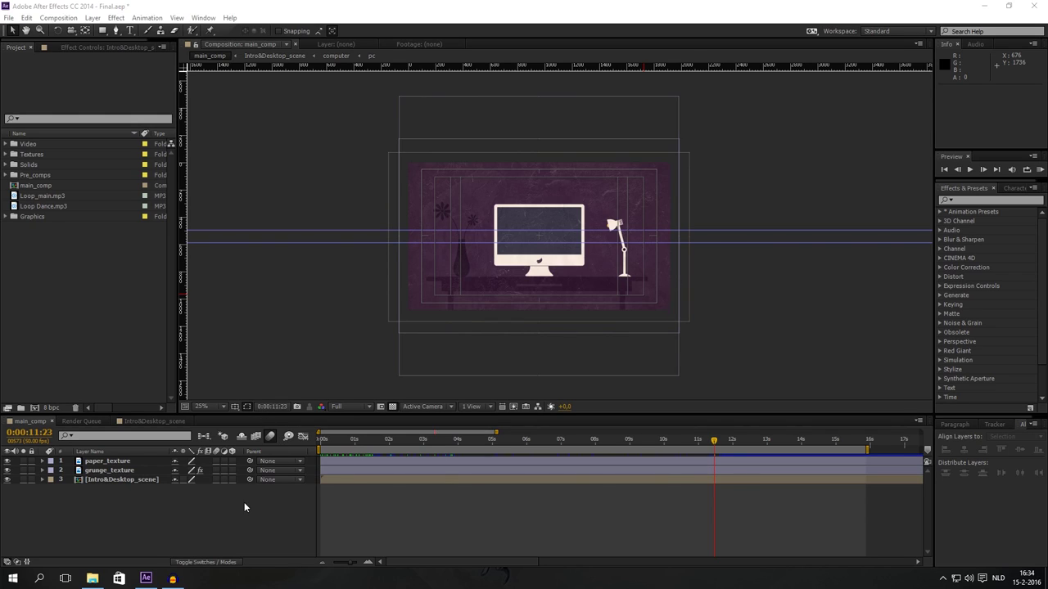
Create a new 1920 x 1080 px solid in main_comp with the dark blue-gray colour #313045
{"action": "left_click", "coordinate": [158, 510]}
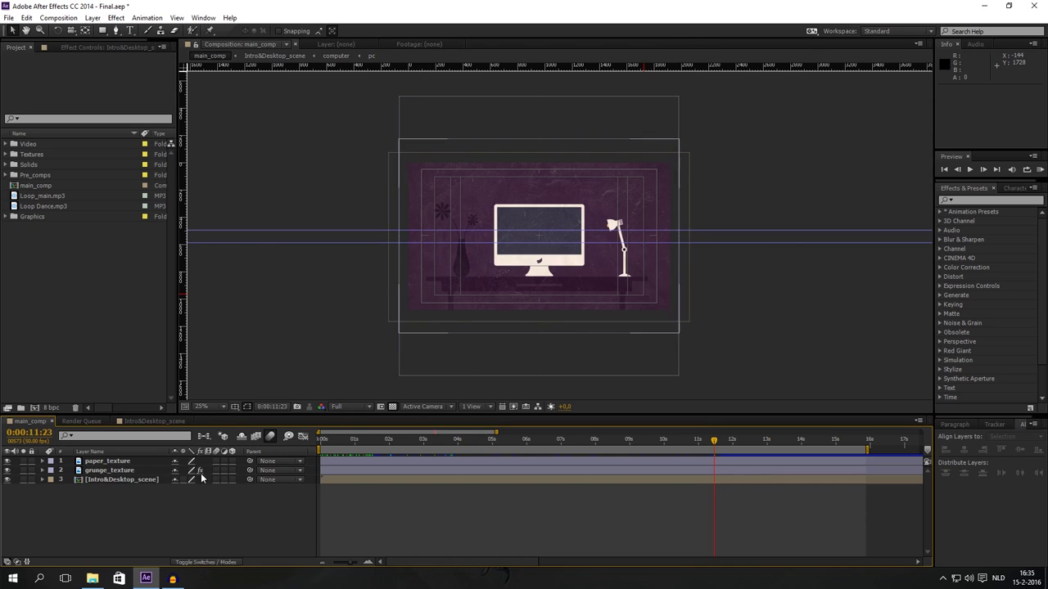
{"action": "left_click", "coordinate": [93, 17]}
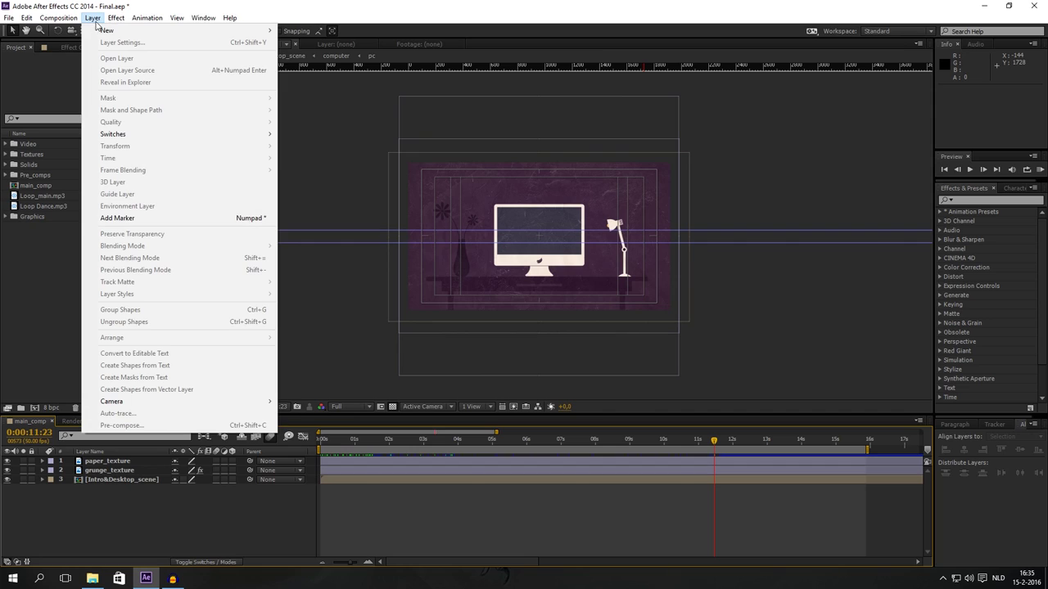
{"action": "mouse_move", "coordinate": [96, 32]}
{"action": "left_click", "coordinate": [297, 42]}
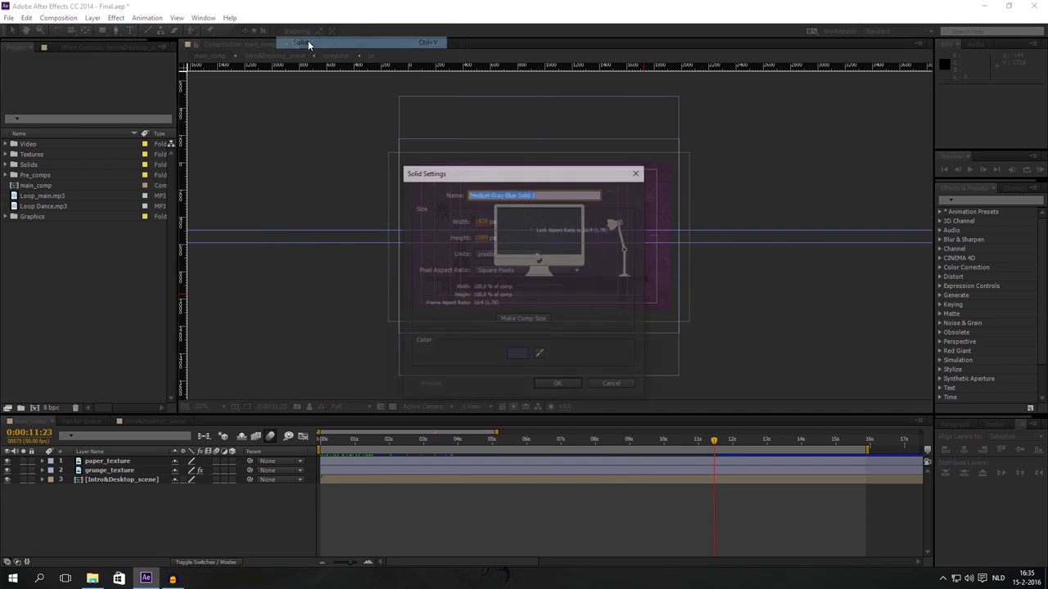
{"action": "left_click", "coordinate": [516, 355]}
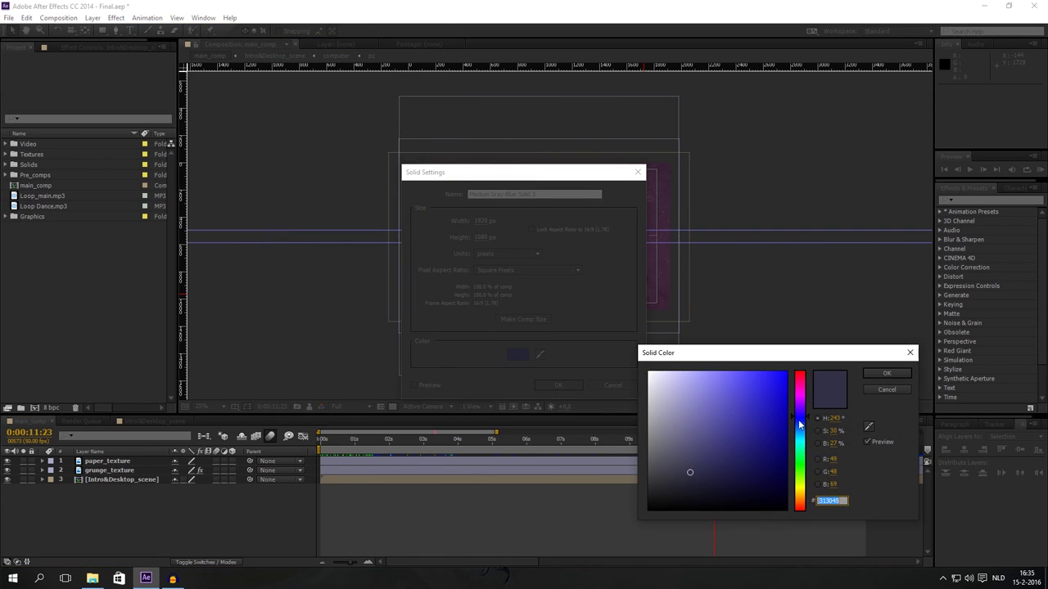
{"action": "left_click", "coordinate": [858, 483]}
{"action": "left_click", "coordinate": [888, 374]}
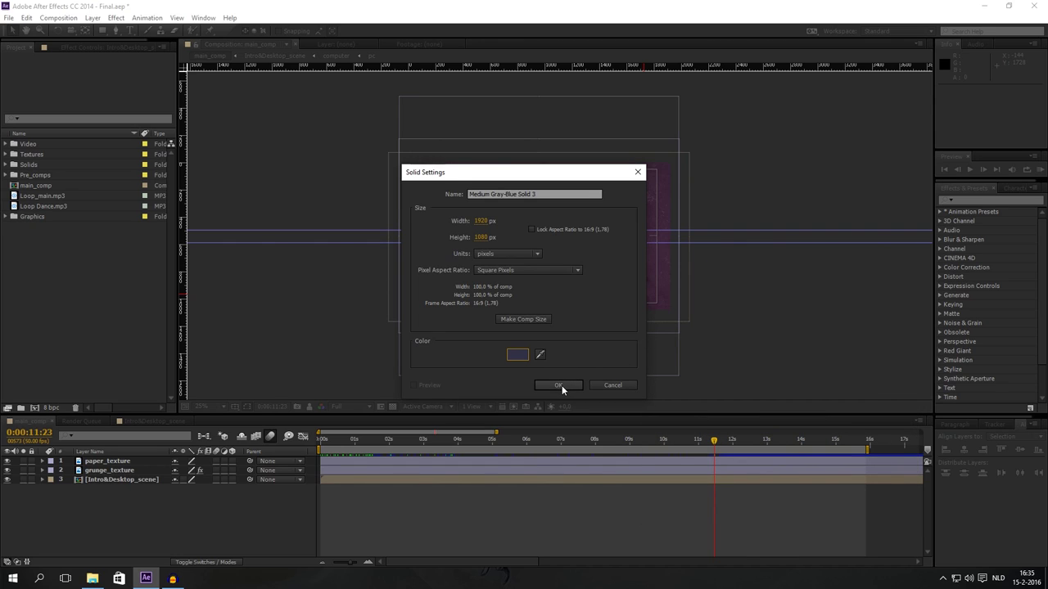
{"action": "left_click", "coordinate": [560, 386]}
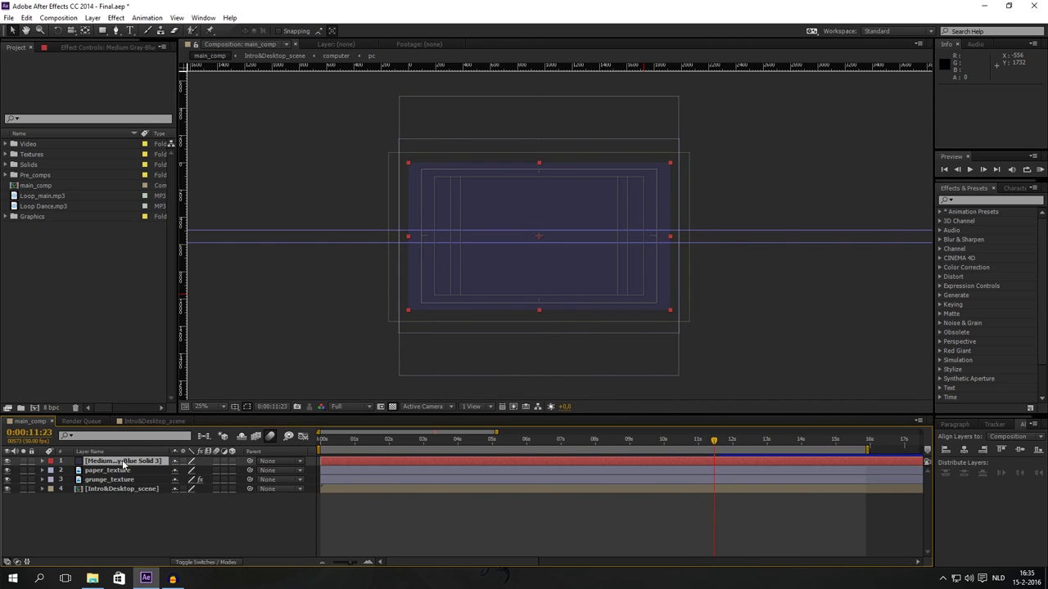
Move the new solid below the grunge_texture layer, undoing the shift of the solid in the composition view
{"action": "left_click_drag", "start_coordinate": [124, 464], "coordinate": [131, 485]}
{"action": "left_click_drag", "start_coordinate": [497, 293], "coordinate": [643, 298]}
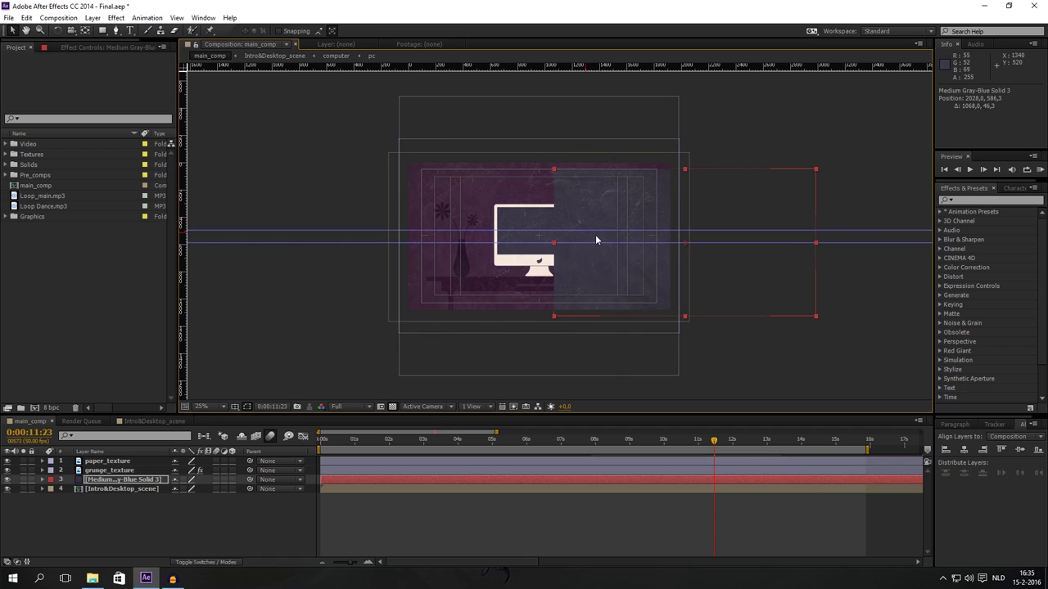
{"action": "key", "text": "ctrl+z"}
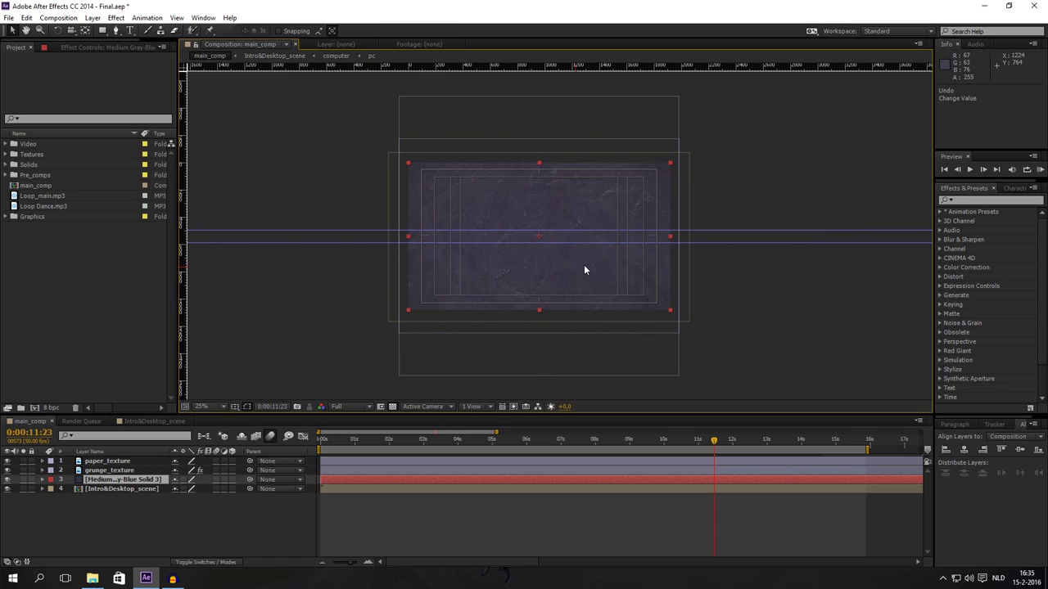
{"action": "left_click", "coordinate": [133, 507]}
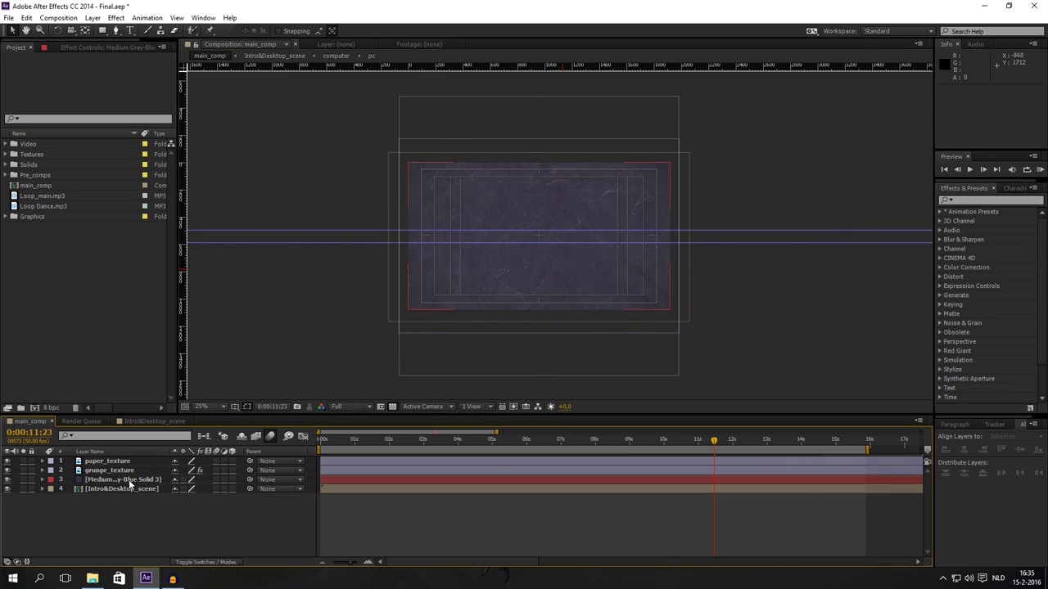
Rename the new solid layer as login_bg
{"action": "left_click", "coordinate": [130, 481]}
{"action": "right_click", "coordinate": [131, 481]}
{"action": "left_click", "coordinate": [153, 475]}
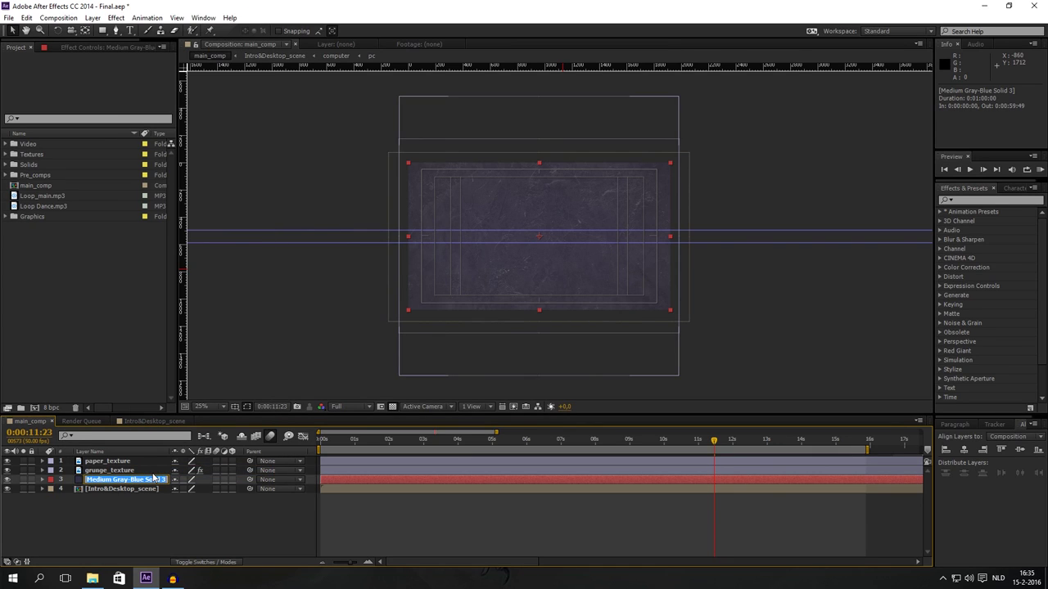
{"action": "key", "text": "BackSpace"}
{"action": "type", "text": "login_bg"}
{"action": "key", "text": "Return"}
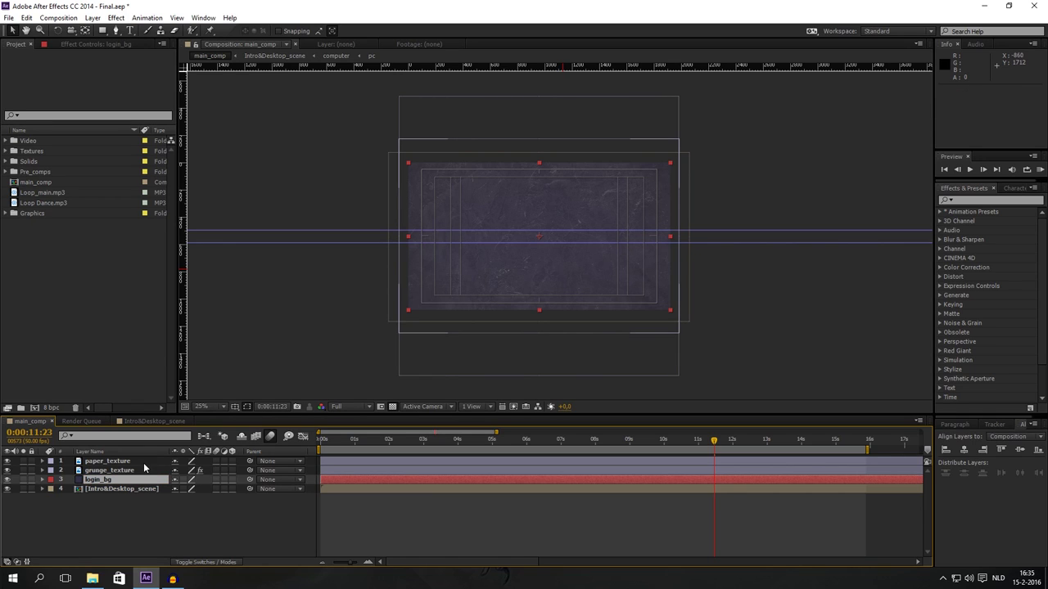
Pre-compose the login_bg layer as "login", moving all attributes into the new composition
{"action": "left_click", "coordinate": [92, 17]}
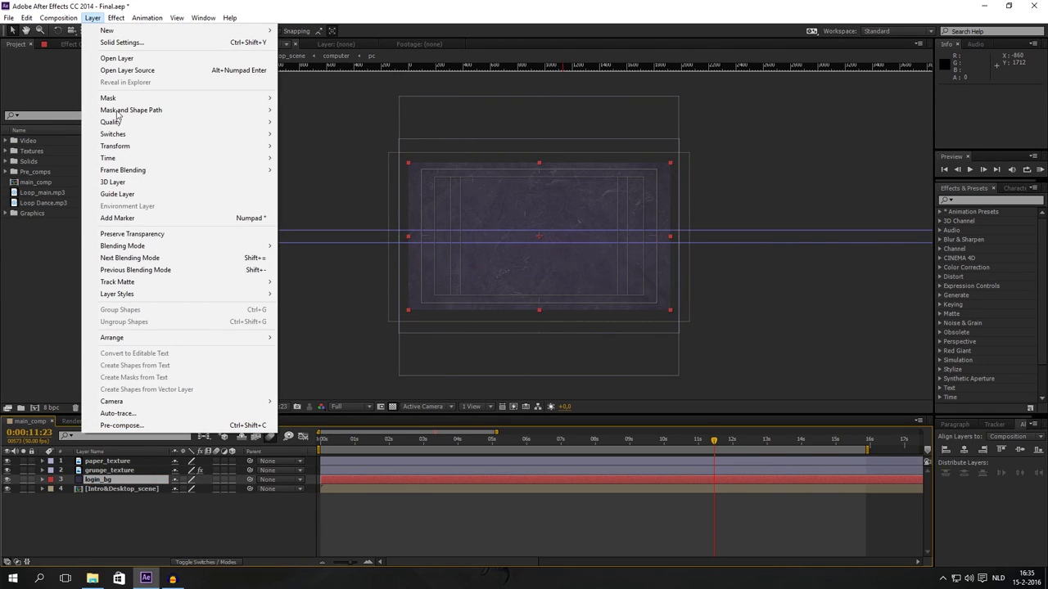
{"action": "left_click", "coordinate": [121, 425]}
{"action": "type", "text": "login"}
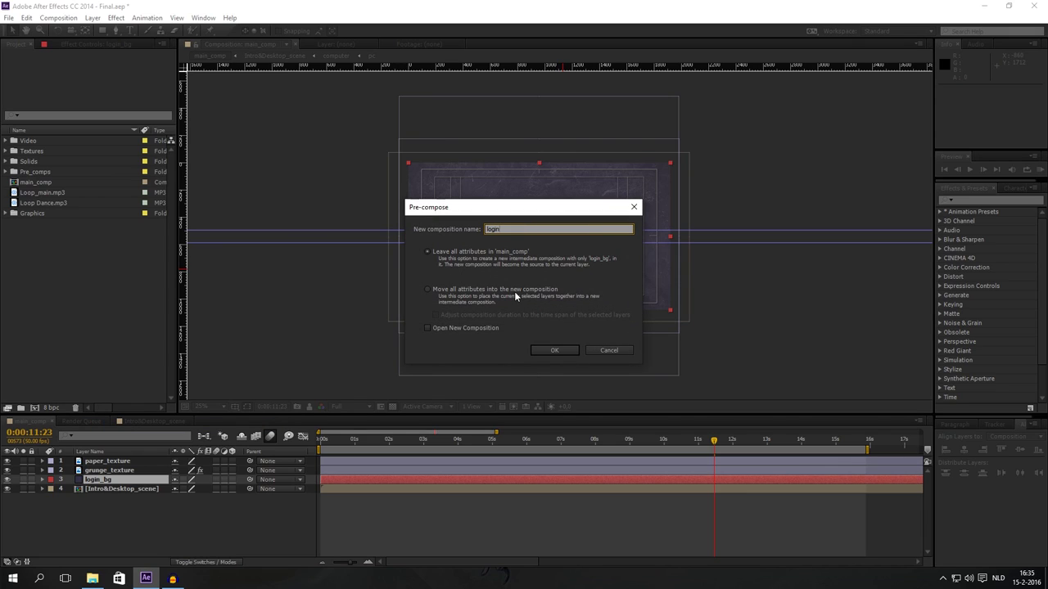
{"action": "left_click", "coordinate": [431, 290]}
{"action": "left_click", "coordinate": [546, 350]}
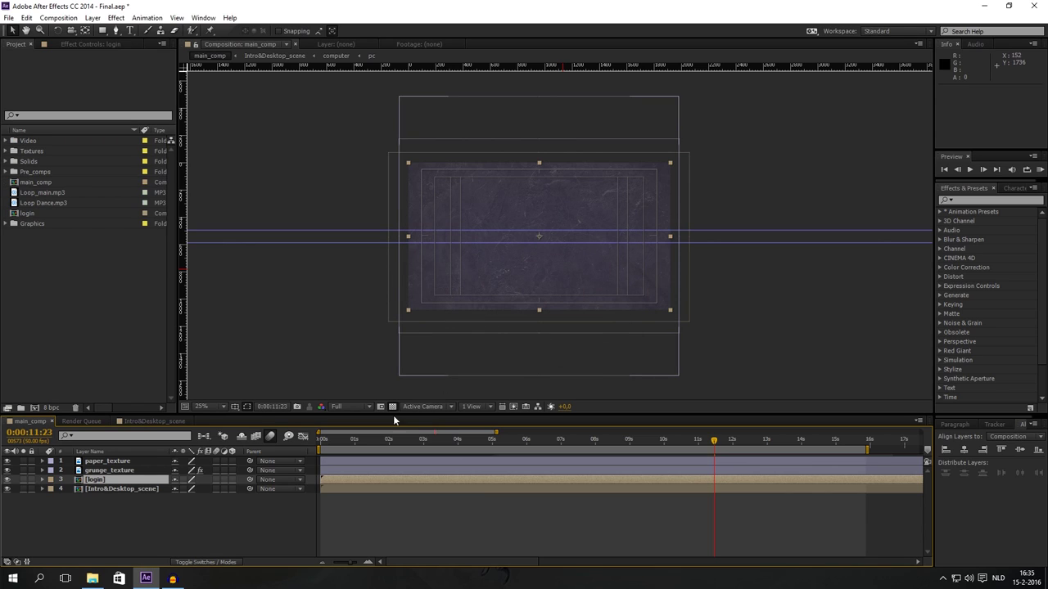
Look inside the login composition, close it and return to main_comp
{"action": "double_click", "coordinate": [103, 480]}
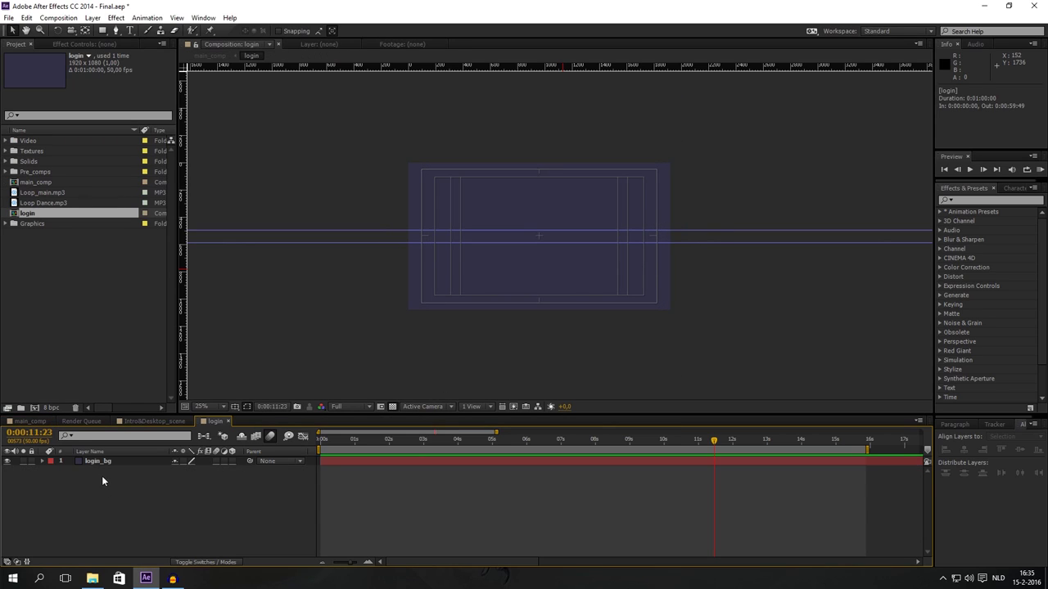
{"action": "left_click", "coordinate": [228, 421]}
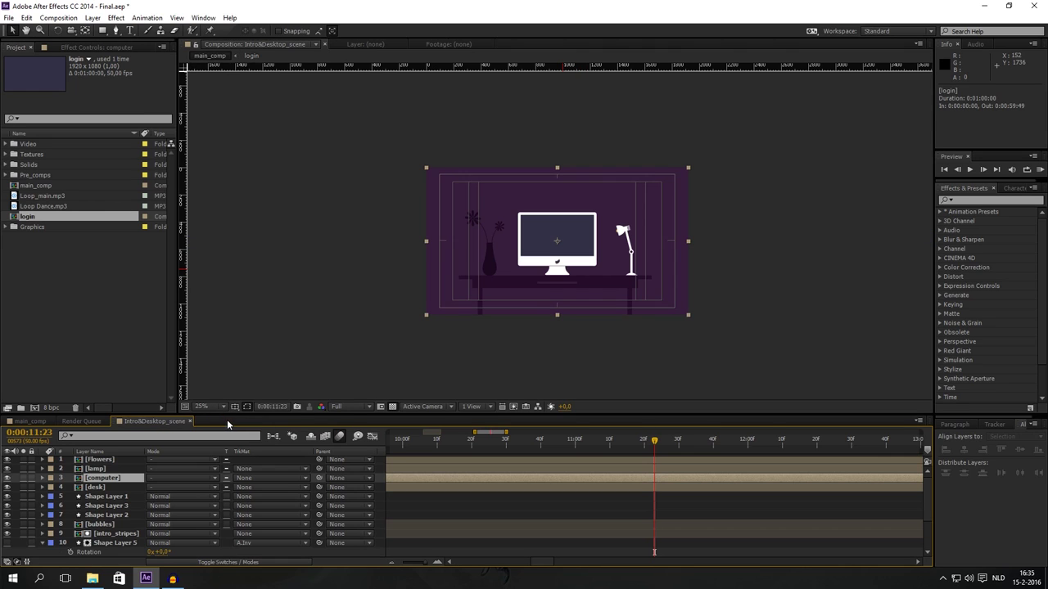
{"action": "left_click", "coordinate": [82, 423]}
{"action": "left_click", "coordinate": [43, 423]}
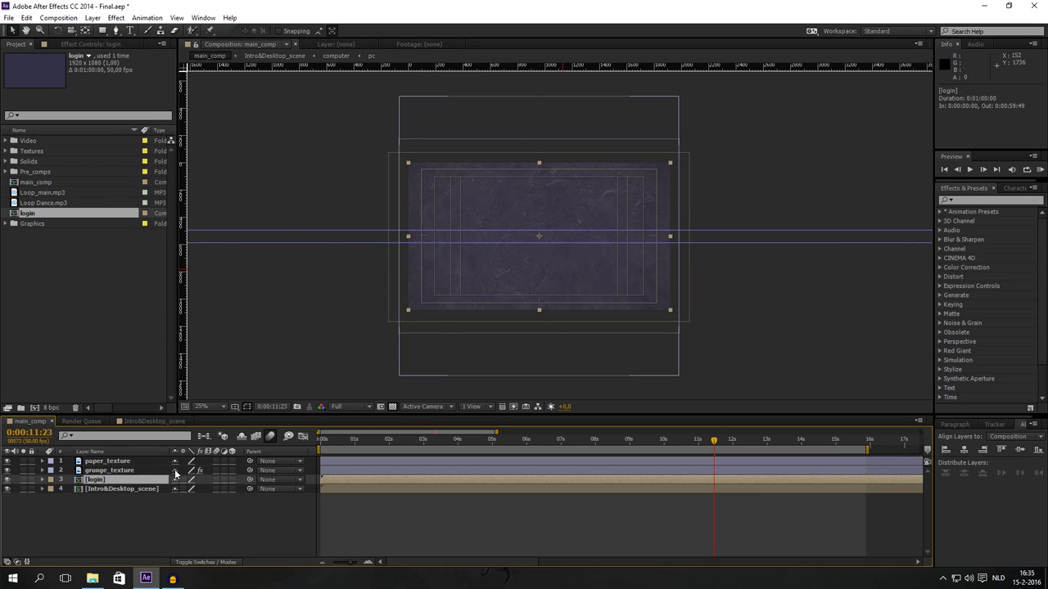
Scale the login layer down to about 27% and place it over the computer monitor's screen
{"action": "key", "text": "alt+shift+s"}
{"action": "left_click_drag", "start_coordinate": [189, 489], "coordinate": [130, 489]}
{"action": "scroll", "coordinate": [537, 209], "scroll_direction": "up", "scroll_amount": 5}
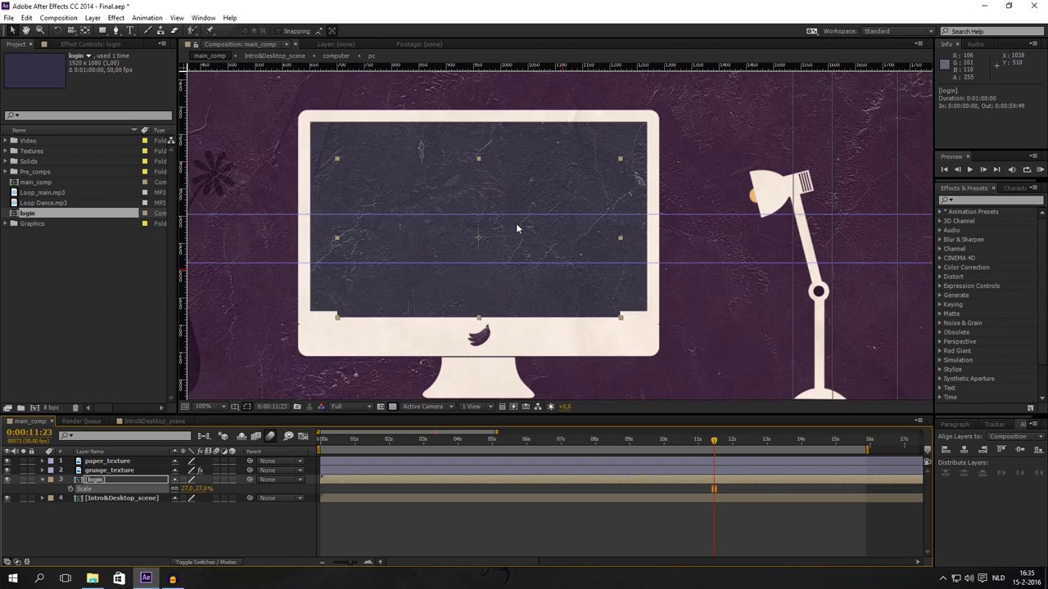
{"action": "scroll", "coordinate": [438, 225], "scroll_direction": "down", "scroll_amount": 2}
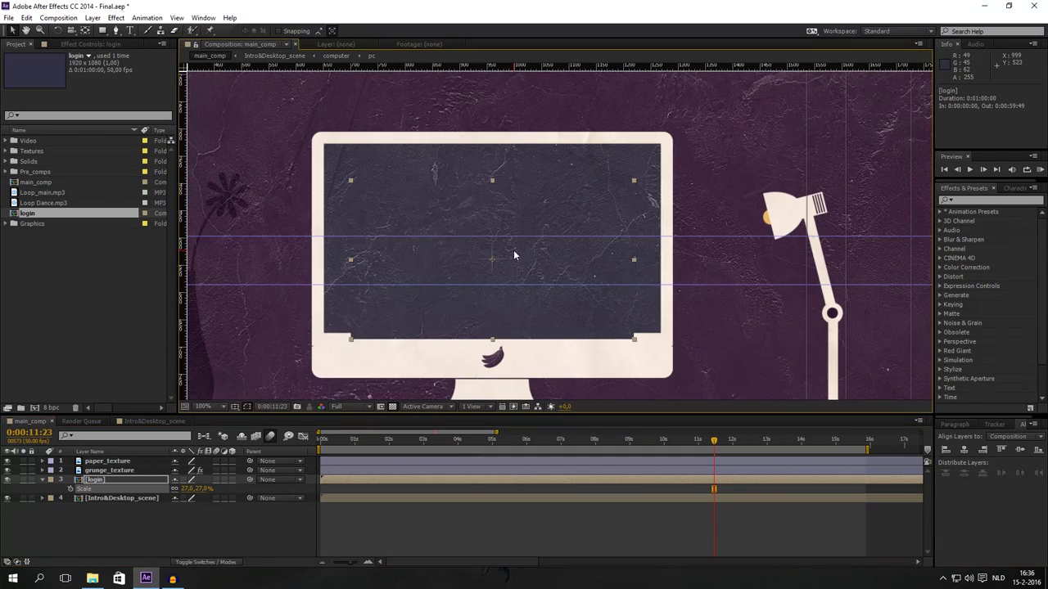
{"action": "left_click_drag", "start_coordinate": [439, 225], "coordinate": [410, 220]}
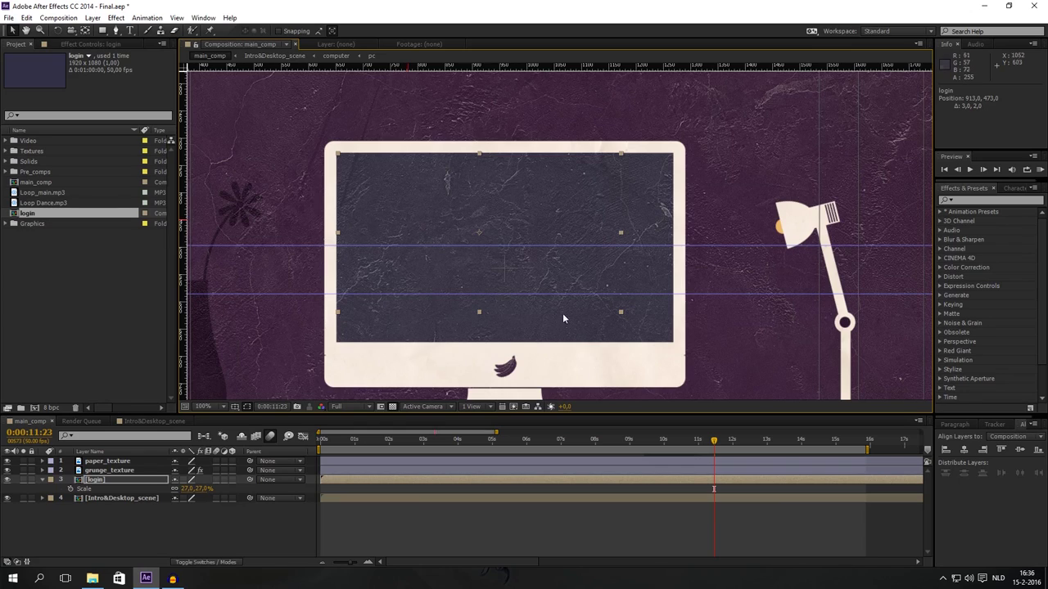
{"action": "left_click_drag", "start_coordinate": [498, 276], "coordinate": [526, 287]}
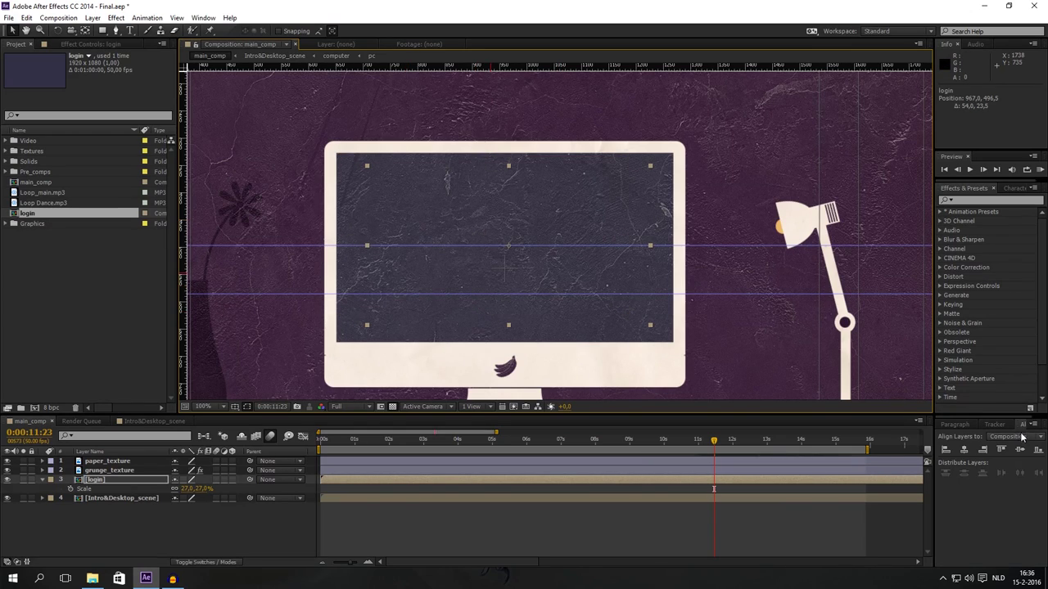
Set the login layer's scale to 32%
{"action": "left_click_drag", "start_coordinate": [191, 489], "coordinate": [209, 489]}
{"action": "left_click", "coordinate": [188, 489]}
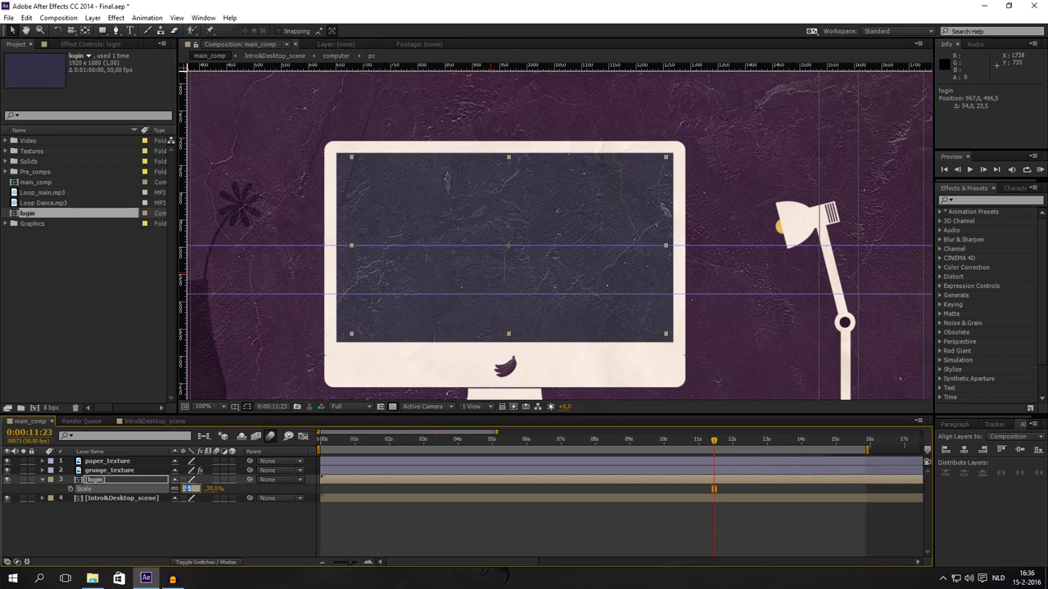
{"action": "type", "text": "32"}
{"action": "key", "text": "Return"}
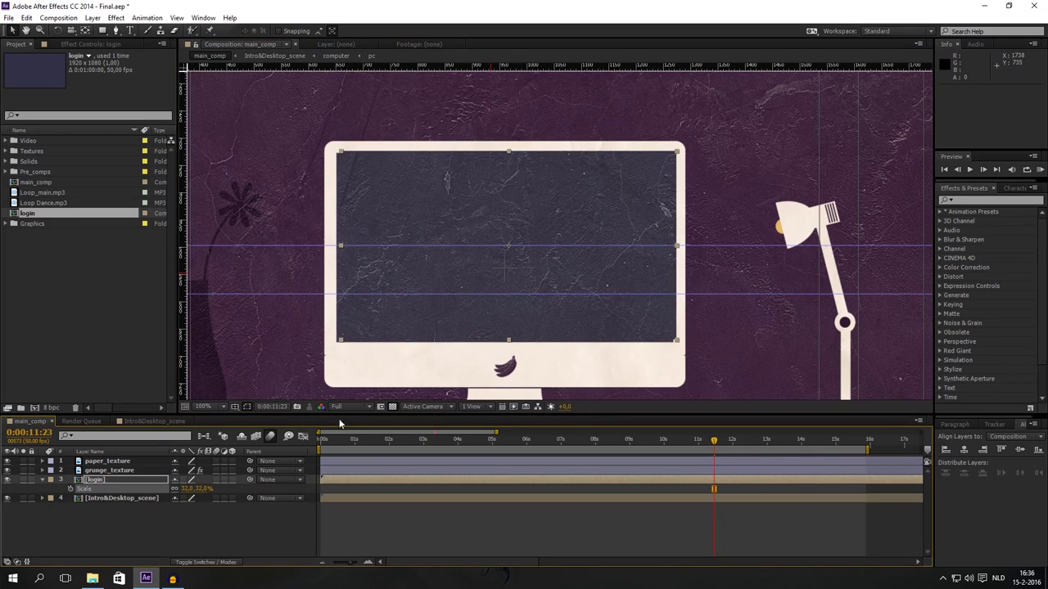
Align the login layer with the edges of the monitor's screen, at about position 961, 501.5
{"action": "left_click_drag", "start_coordinate": [427, 257], "coordinate": [423, 278]}
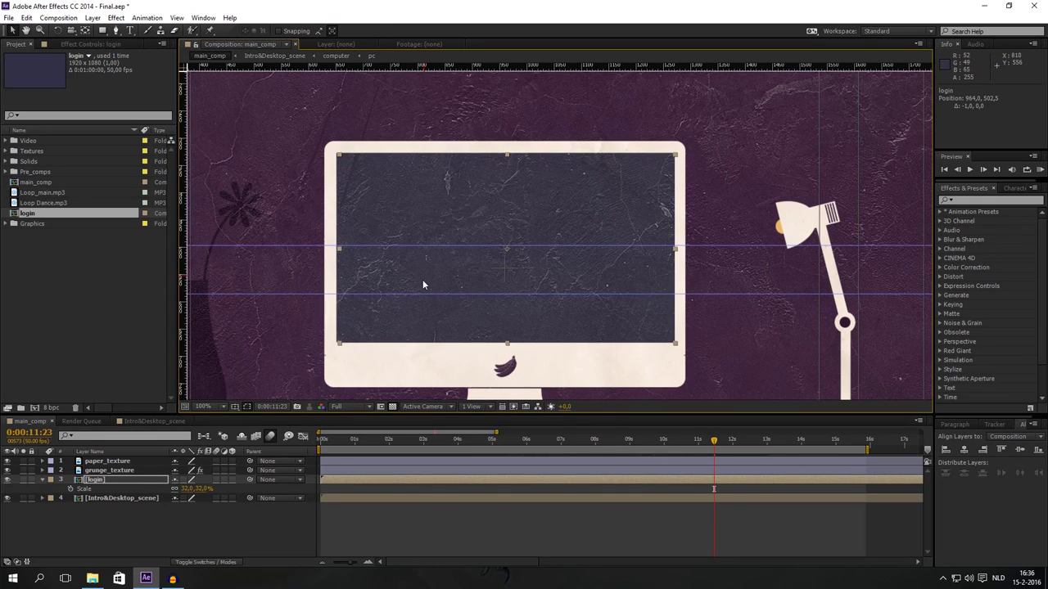
{"action": "key", "text": "Left"}
{"action": "key", "text": "Left"}
{"action": "key", "text": "Up"}
{"action": "key", "text": "Left"}
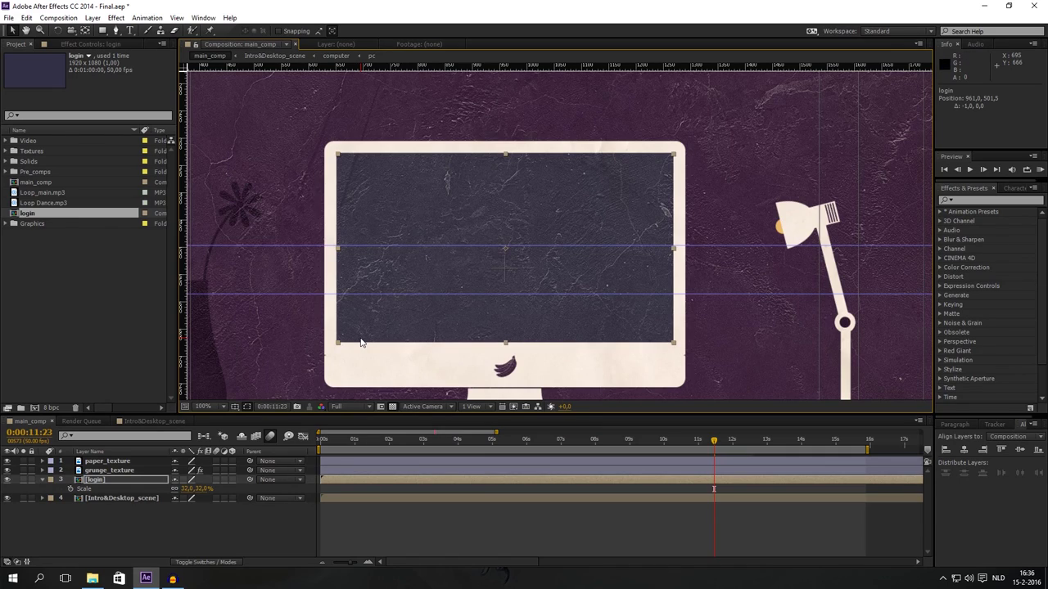
{"action": "key", "text": "Up"}
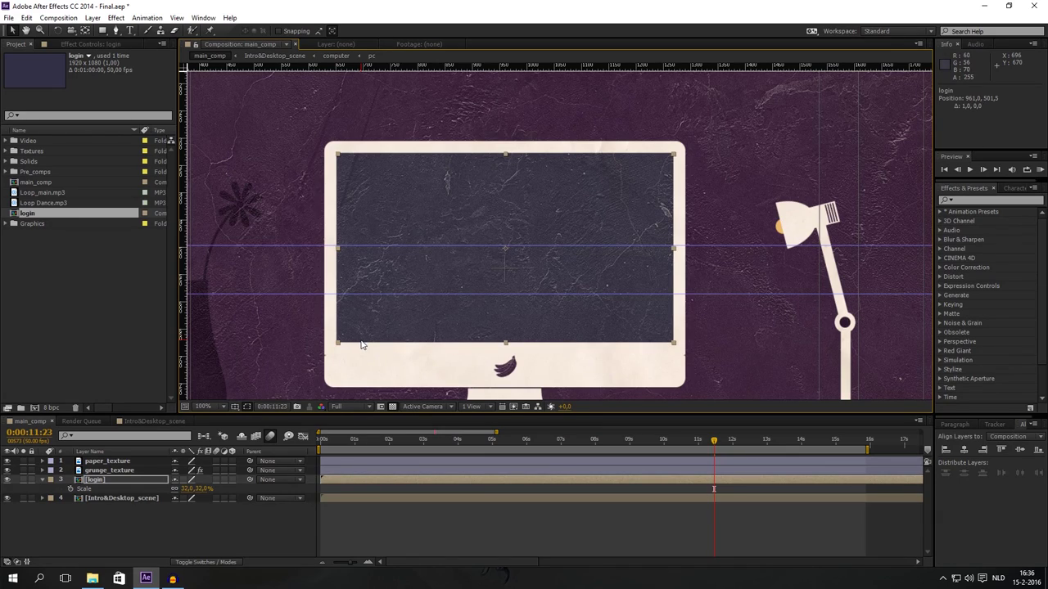
{"action": "key", "text": "Down"}
{"action": "left_click", "coordinate": [180, 517]}
{"action": "scroll", "coordinate": [401, 331], "scroll_direction": "down", "scroll_amount": 4}
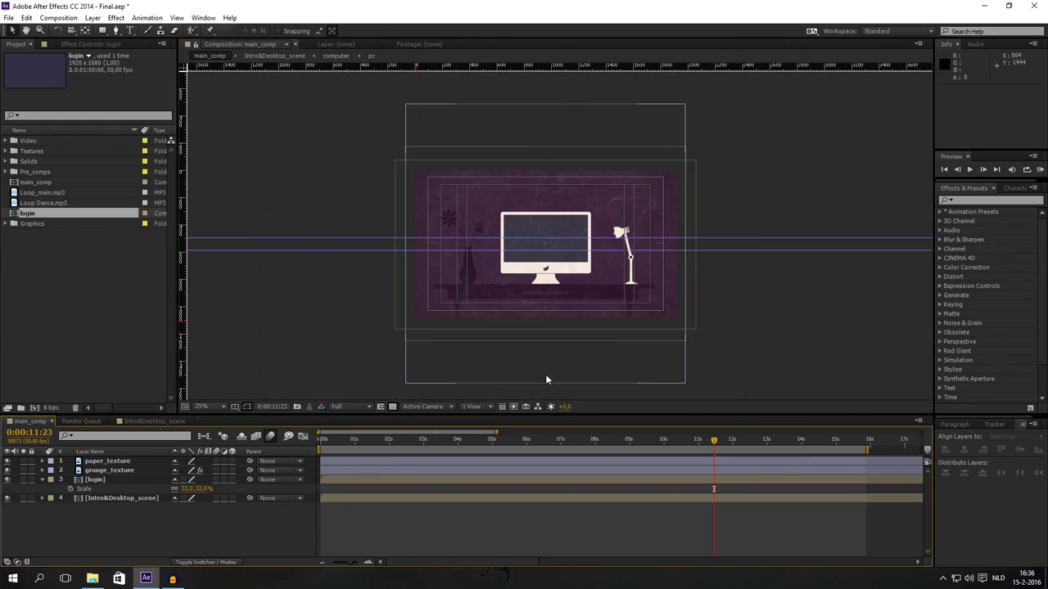
Trim the login layer's start to 0:00:05:11 and check an earlier point in the timeline before returning to that time
{"action": "left_click_drag", "start_coordinate": [715, 442], "coordinate": [500, 432]}
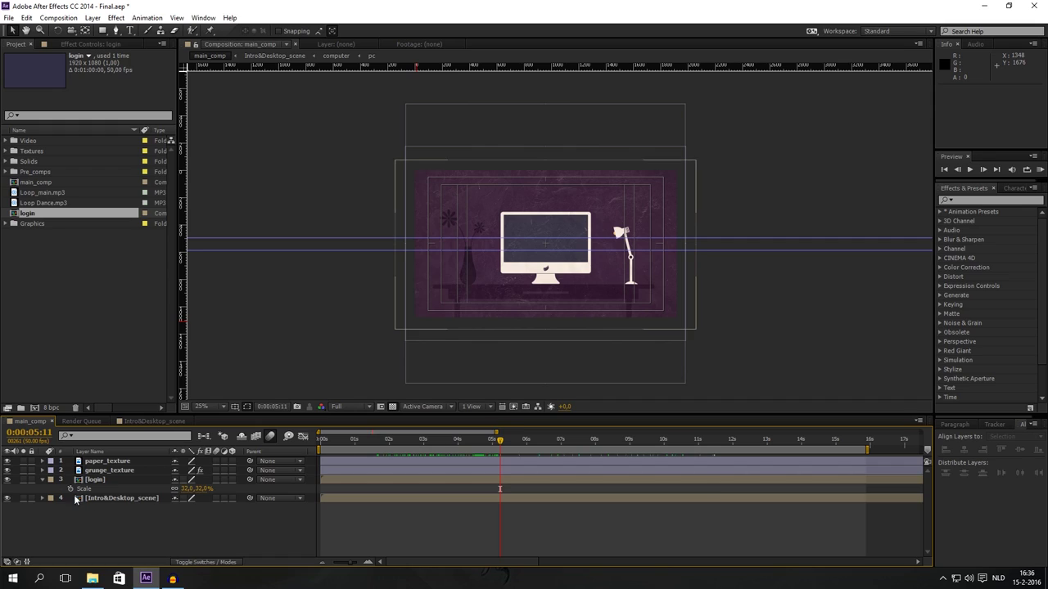
{"action": "left_click", "coordinate": [107, 479]}
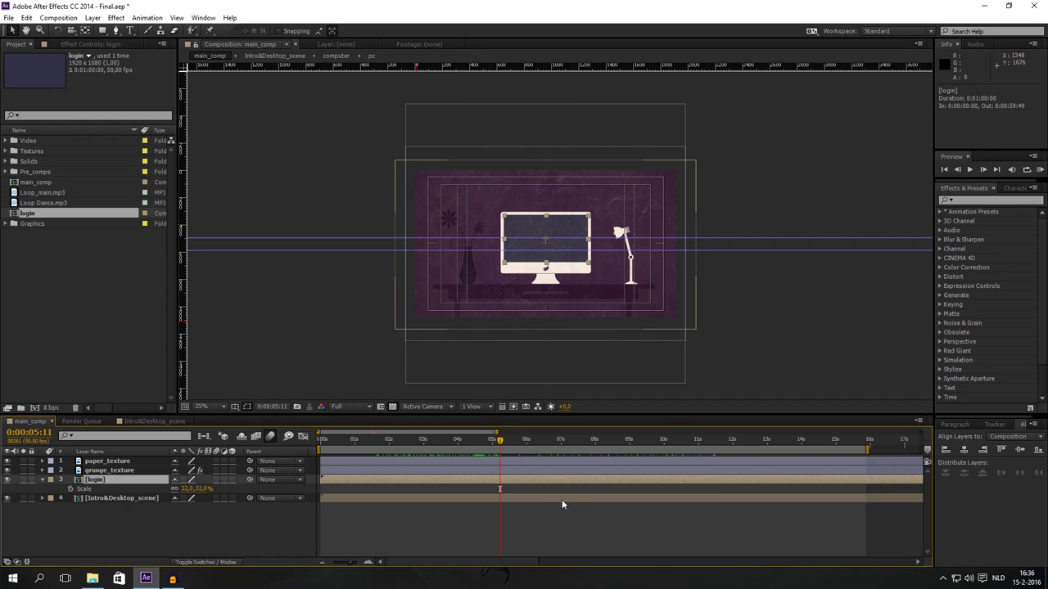
{"action": "key", "text": "alt+bracketleft"}
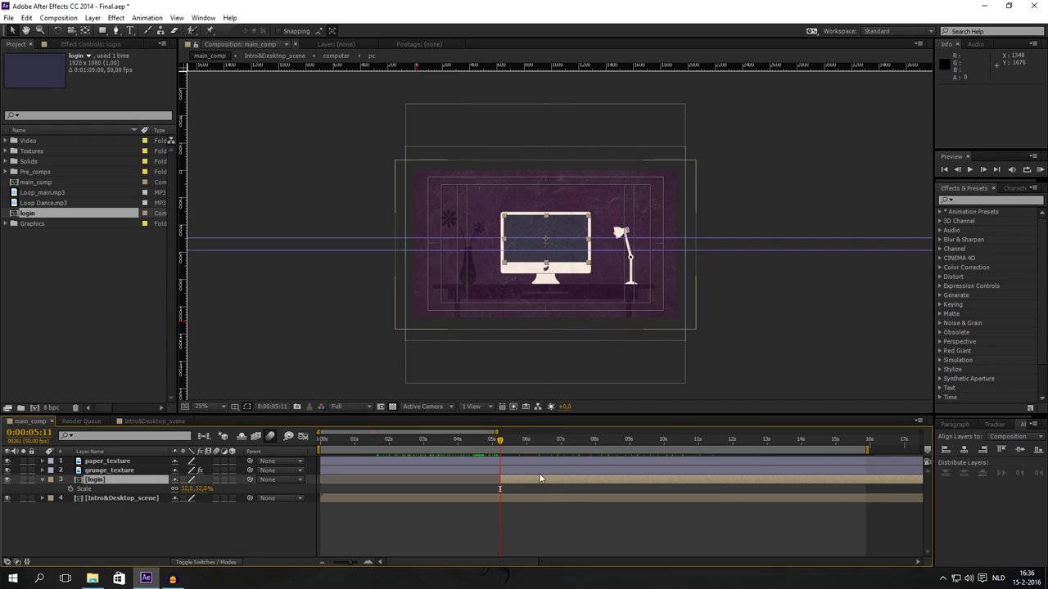
{"action": "left_click_drag", "start_coordinate": [500, 443], "coordinate": [421, 442]}
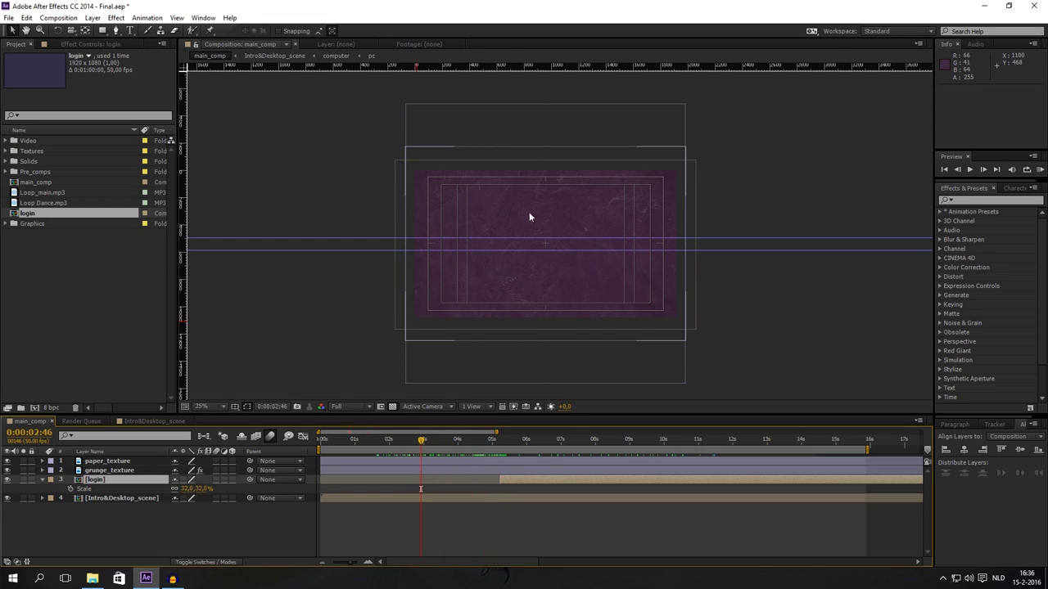
{"action": "left_click_drag", "start_coordinate": [429, 441], "coordinate": [503, 434]}
Add a null object to main_comp and place it directly above the login layer
{"action": "right_click", "coordinate": [211, 523]}
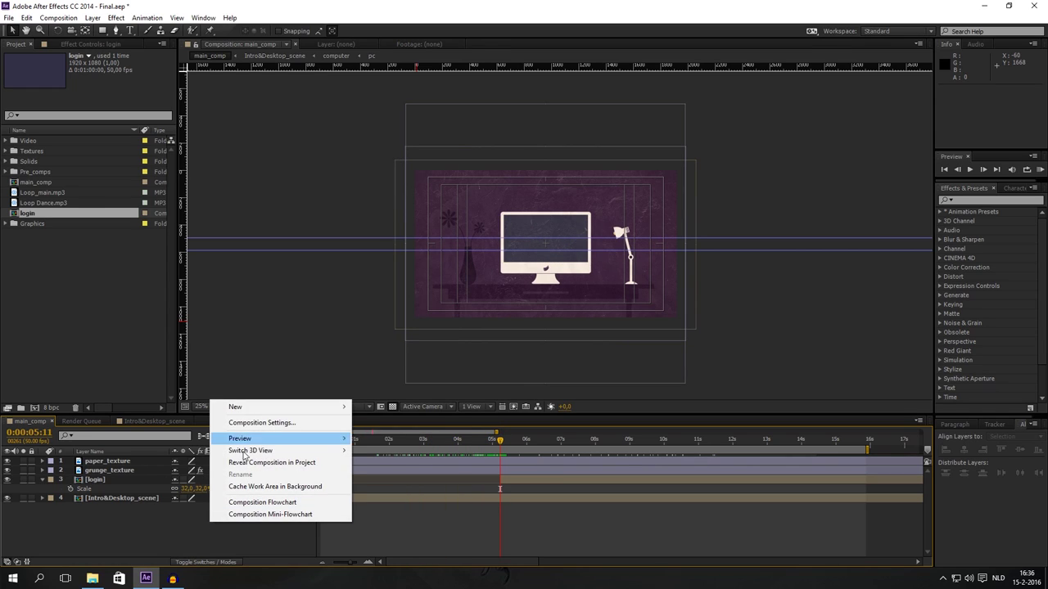
{"action": "mouse_move", "coordinate": [273, 411]}
{"action": "left_click", "coordinate": [384, 471]}
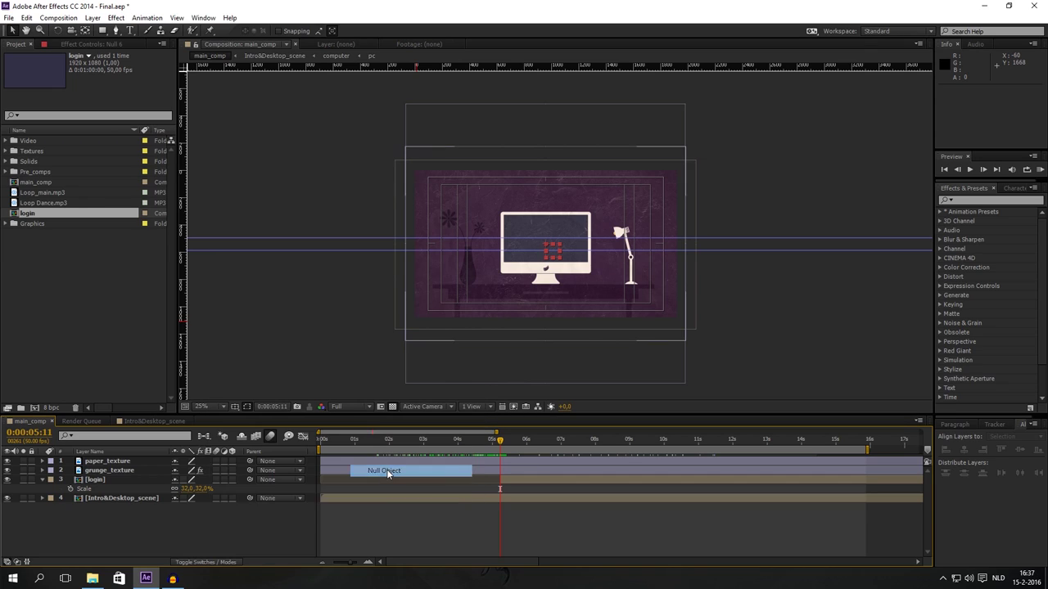
{"action": "left_click_drag", "start_coordinate": [112, 472], "coordinate": [111, 483]}
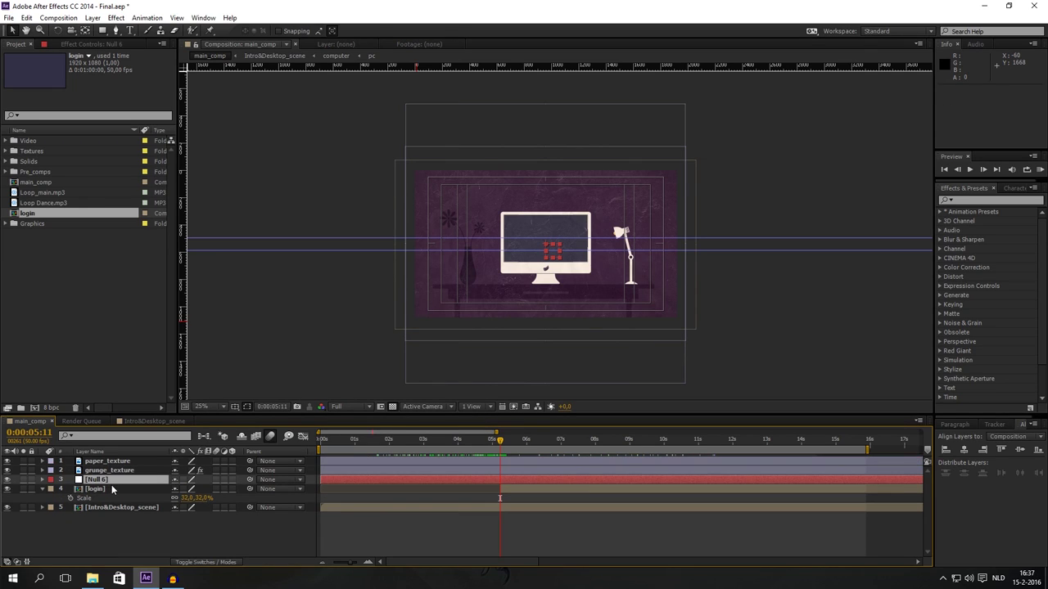
Parent the login and Intro&Desktop_scene layers to the null object and rename the null zoom_in
{"action": "left_click", "coordinate": [109, 490]}
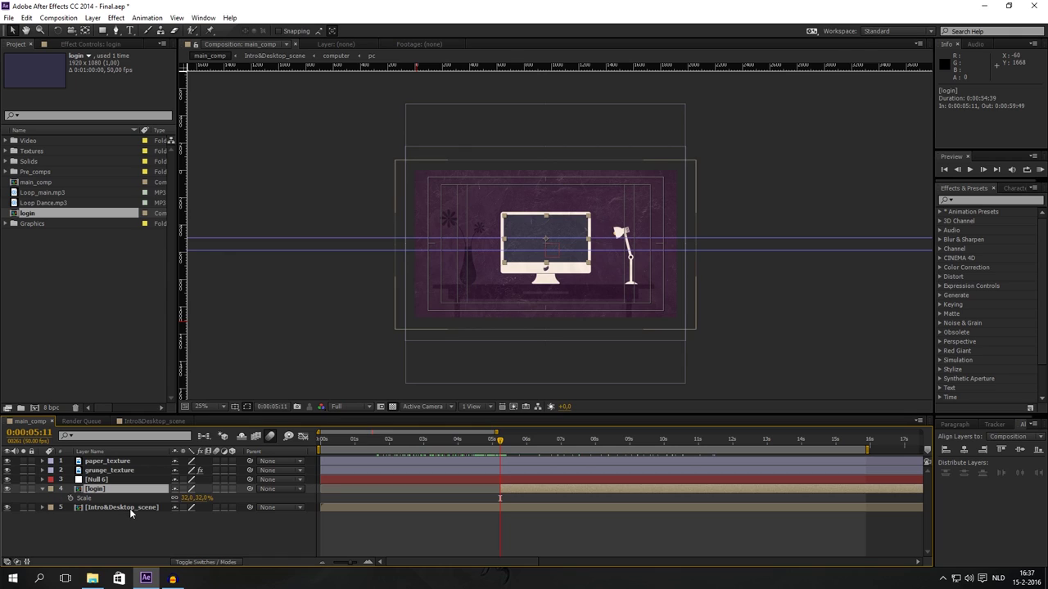
{"action": "left_click", "coordinate": [130, 509], "text": "shift"}
{"action": "left_click_drag", "start_coordinate": [251, 489], "coordinate": [104, 483]}
{"action": "right_click", "coordinate": [104, 483]}
{"action": "left_click", "coordinate": [121, 476]}
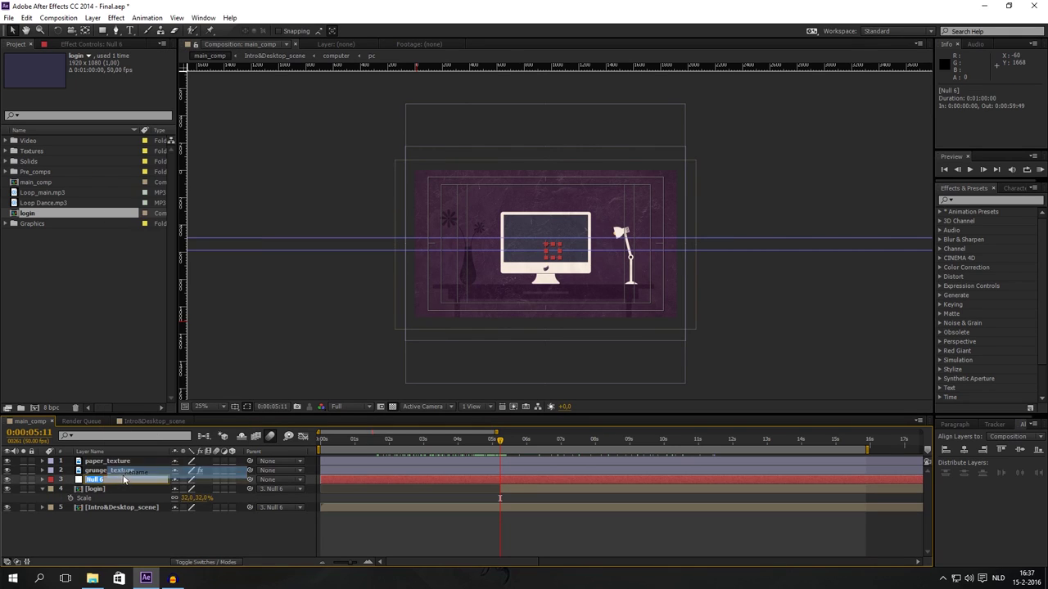
{"action": "type", "text": "zoom_in"}
{"action": "key", "text": "Return"}
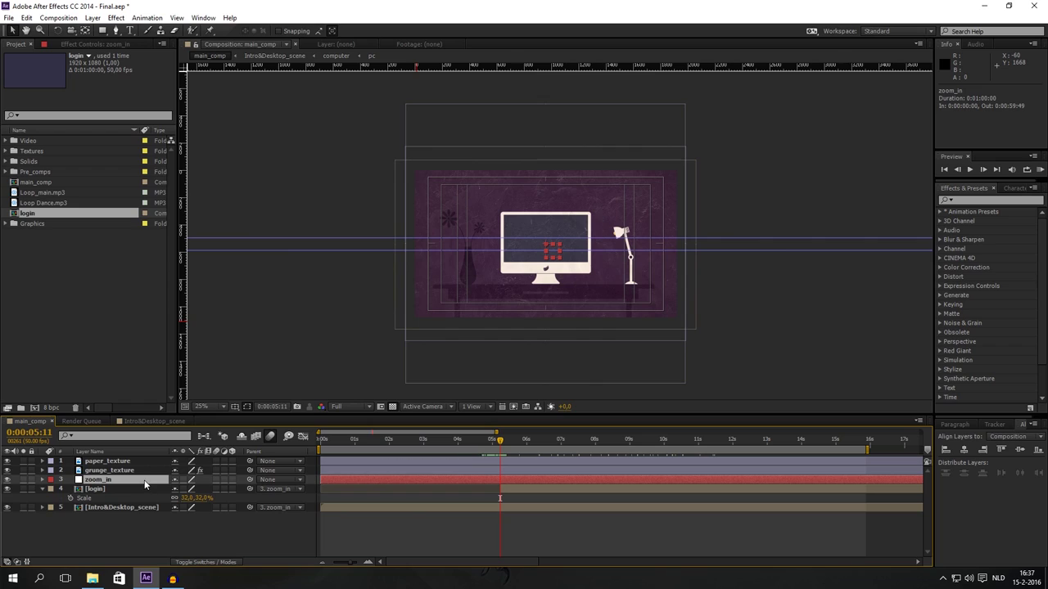
Animate the zoom_in null's Scale from 100% at 0:00:05:11 to 320% at 0:00:05:31
{"action": "key", "text": "s"}
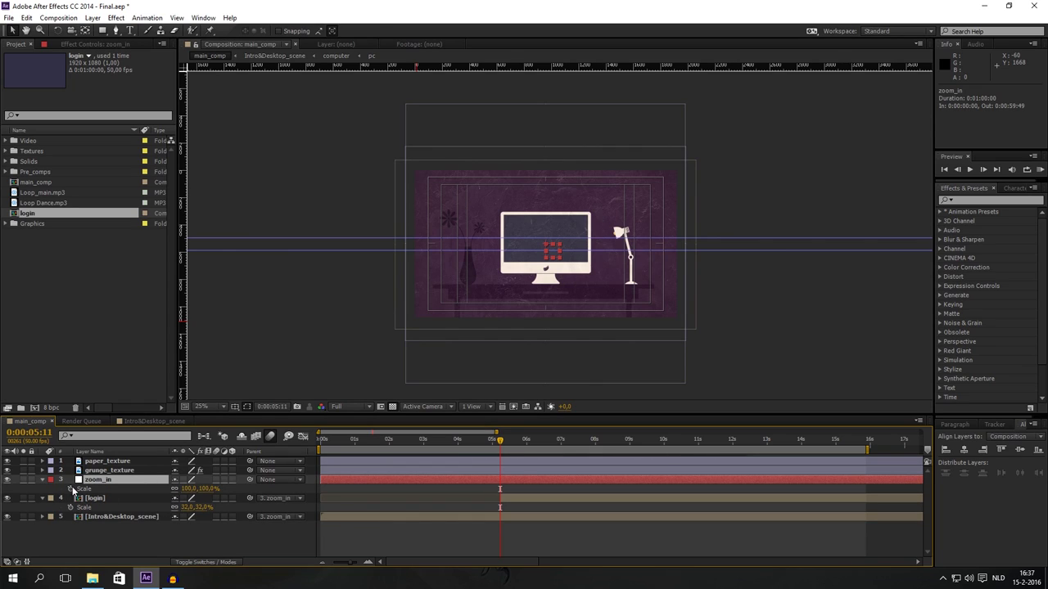
{"action": "left_click", "coordinate": [70, 489]}
{"action": "mouse_move", "coordinate": [501, 443]}
{"action": "left_mouse_down"}
{"action": "mouse_move", "coordinate": [528, 443]}
{"action": "mouse_move", "coordinate": [516, 443]}
{"action": "left_mouse_up"}
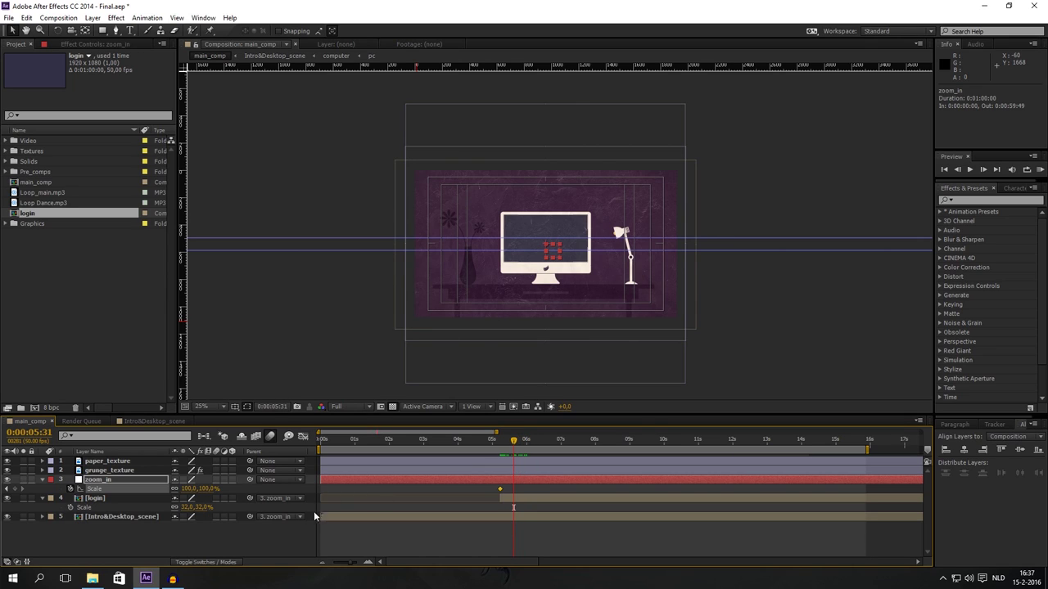
{"action": "left_click_drag", "start_coordinate": [189, 489], "coordinate": [369, 489]}
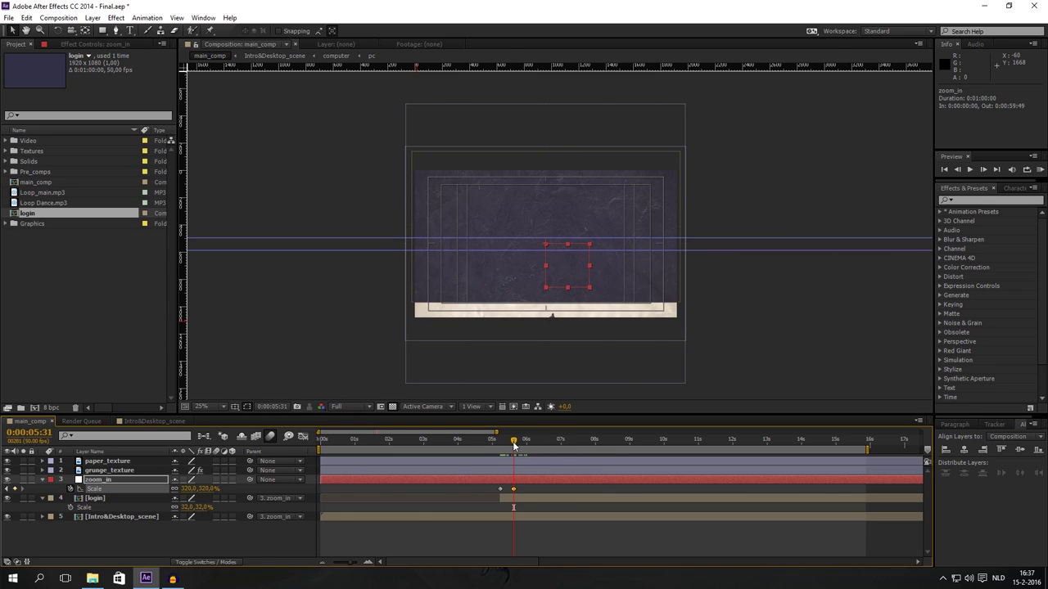
Animate the zoom_in null's Position from 960, 540 at 0:00:05:11 to 960, 670 at 0:00:05:31
{"action": "left_click_drag", "start_coordinate": [514, 444], "coordinate": [504, 447]}
{"action": "key", "text": "p"}
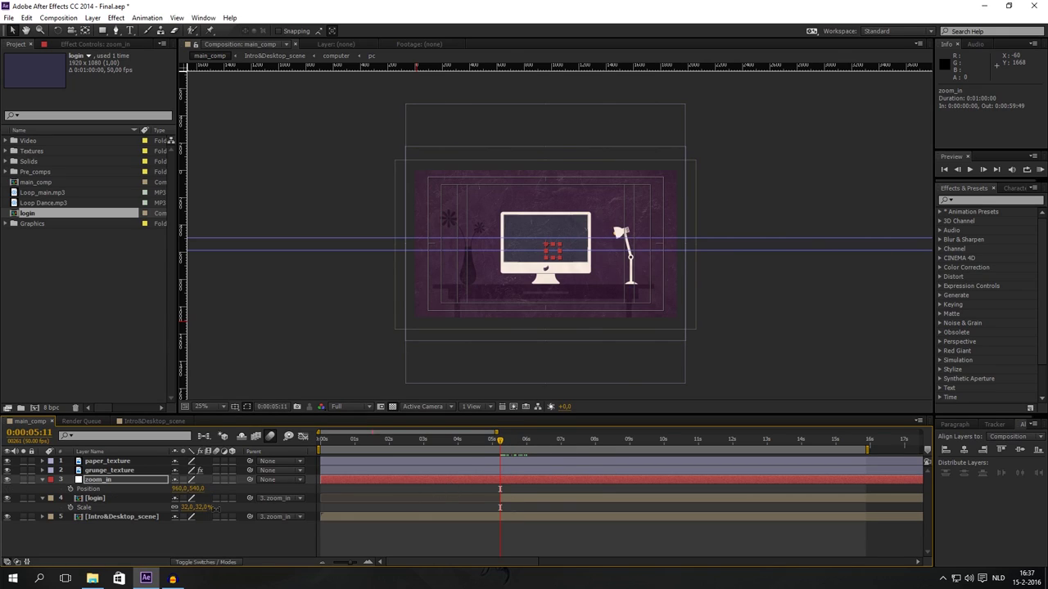
{"action": "left_click", "coordinate": [70, 489]}
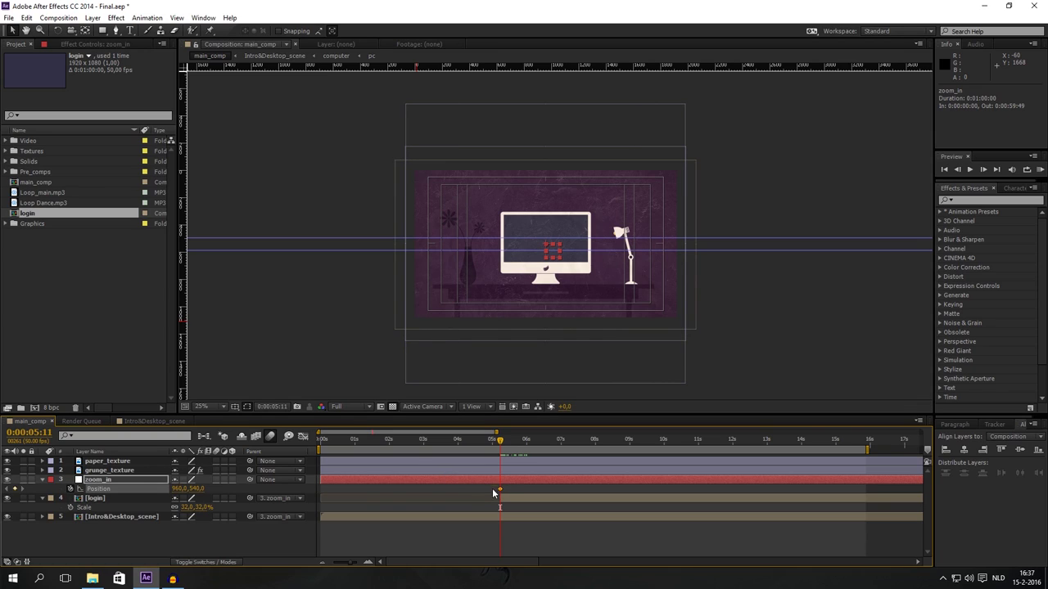
{"action": "key", "text": "shift+s"}
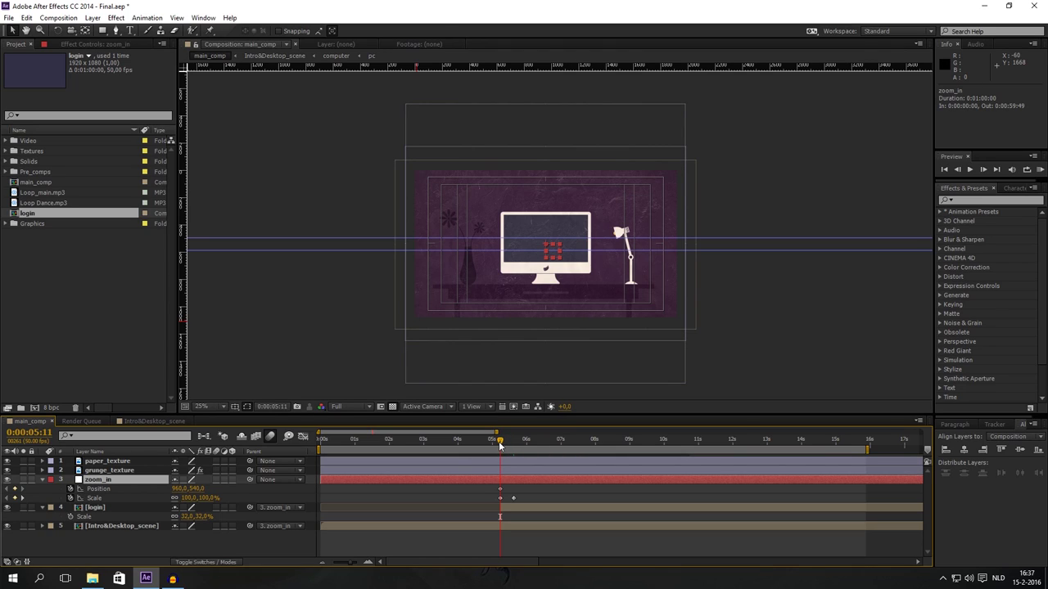
{"action": "left_click_drag", "start_coordinate": [499, 443], "coordinate": [512, 444]}
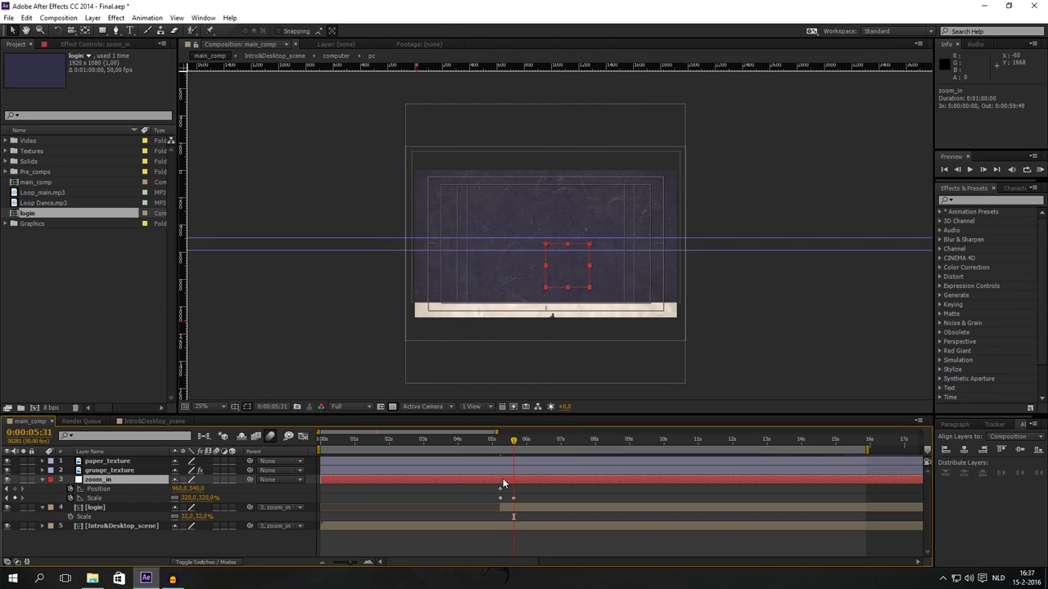
{"action": "left_click_drag", "start_coordinate": [195, 491], "coordinate": [270, 483]}
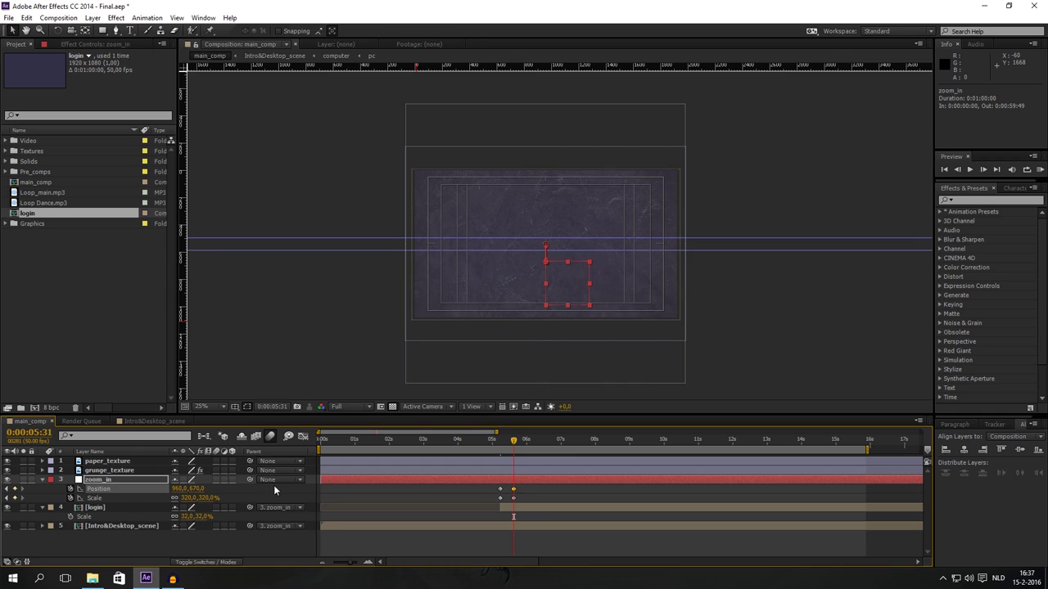
Scrub through the zoom and try motion blur on the login and Intro&Desktop_scene layers
{"action": "left_click_drag", "start_coordinate": [514, 444], "coordinate": [503, 451]}
{"action": "left_click", "coordinate": [497, 444]}
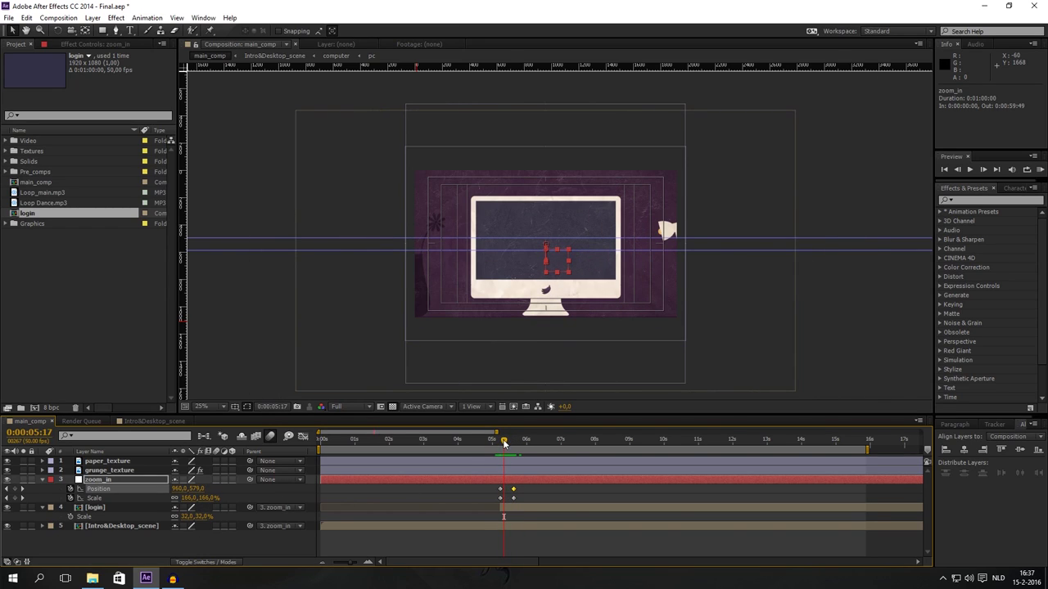
{"action": "left_click_drag", "start_coordinate": [497, 445], "coordinate": [504, 444]}
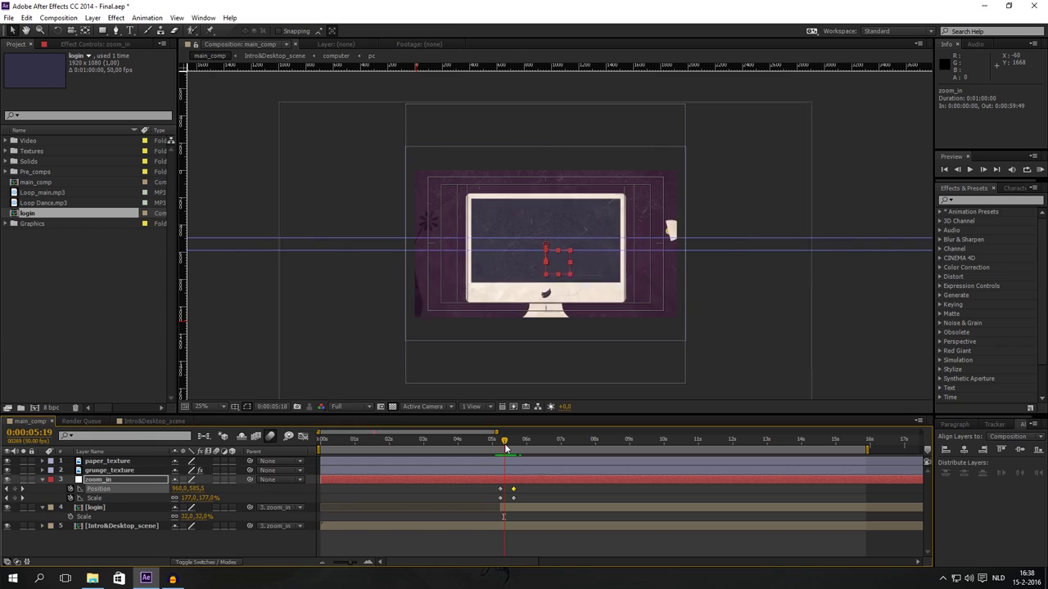
{"action": "left_click", "coordinate": [216, 507]}
{"action": "left_click", "coordinate": [216, 526]}
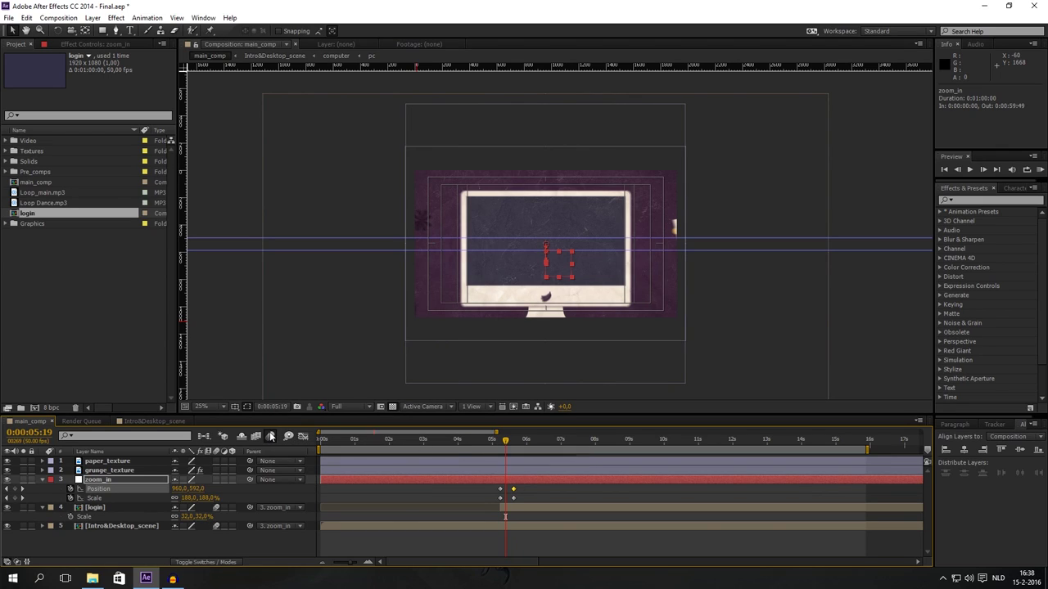
{"action": "left_click", "coordinate": [216, 526]}
Apply Easy Ease to the zoom_in null's Position keyframe at 0:00:05:31 and reshape its speed curve to peak early
{"action": "mouse_move", "coordinate": [516, 444]}
{"action": "left_mouse_down"}
{"action": "mouse_move", "coordinate": [496, 442]}
{"action": "mouse_move", "coordinate": [513, 442]}
{"action": "left_mouse_up"}
{"action": "right_click", "coordinate": [513, 490]}
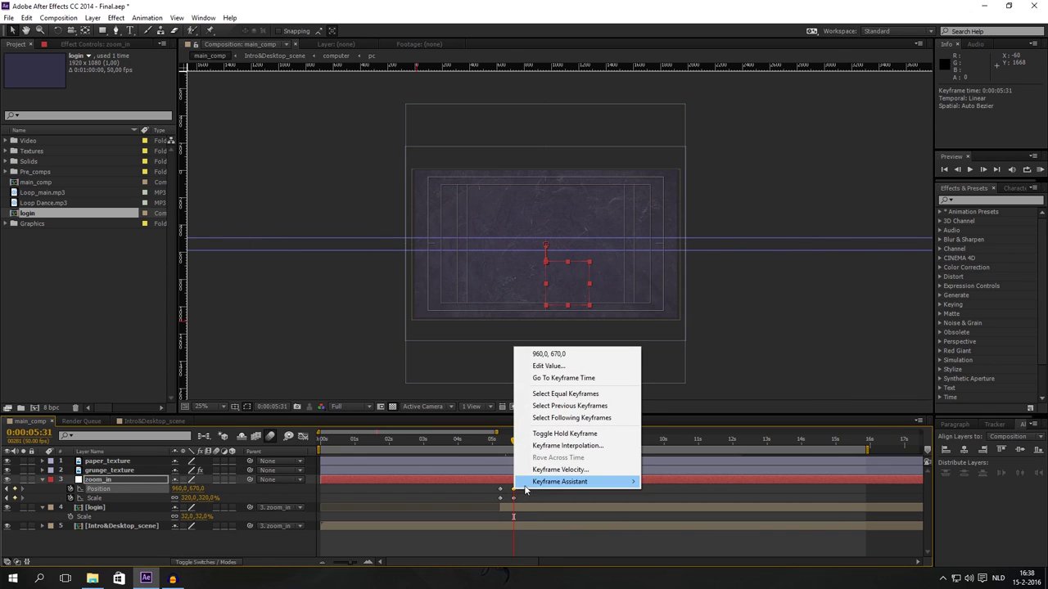
{"action": "mouse_move", "coordinate": [528, 483]}
{"action": "left_click", "coordinate": [667, 503]}
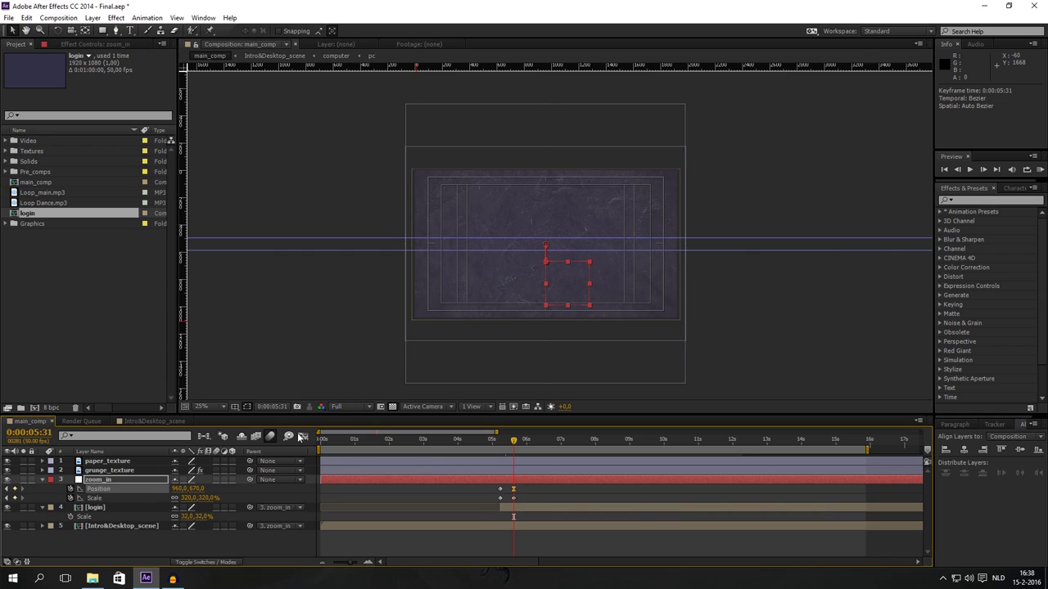
{"action": "left_click", "coordinate": [302, 436]}
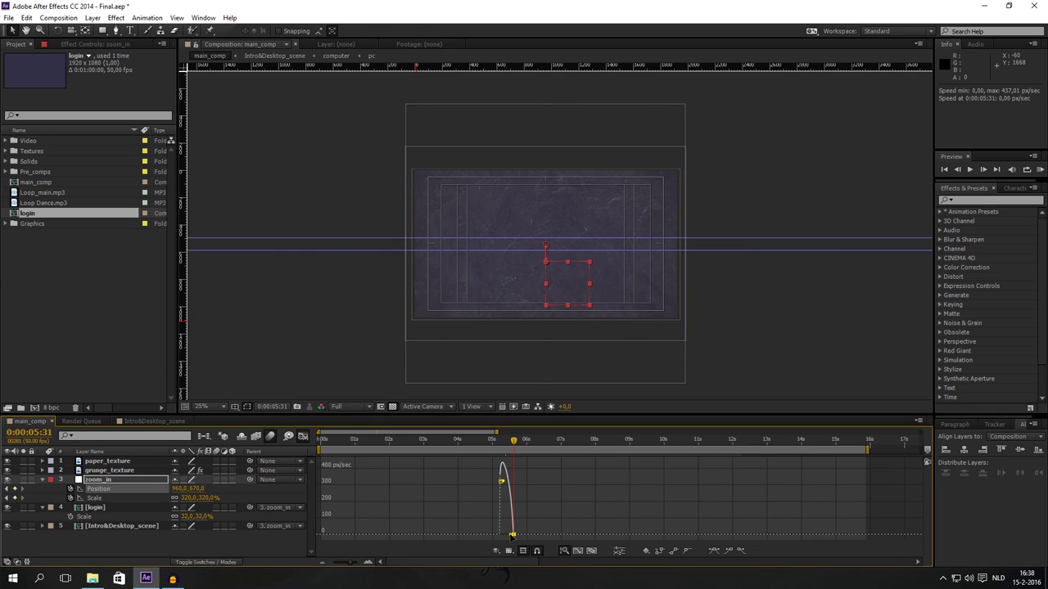
{"action": "left_click_drag", "start_coordinate": [510, 534], "coordinate": [514, 491]}
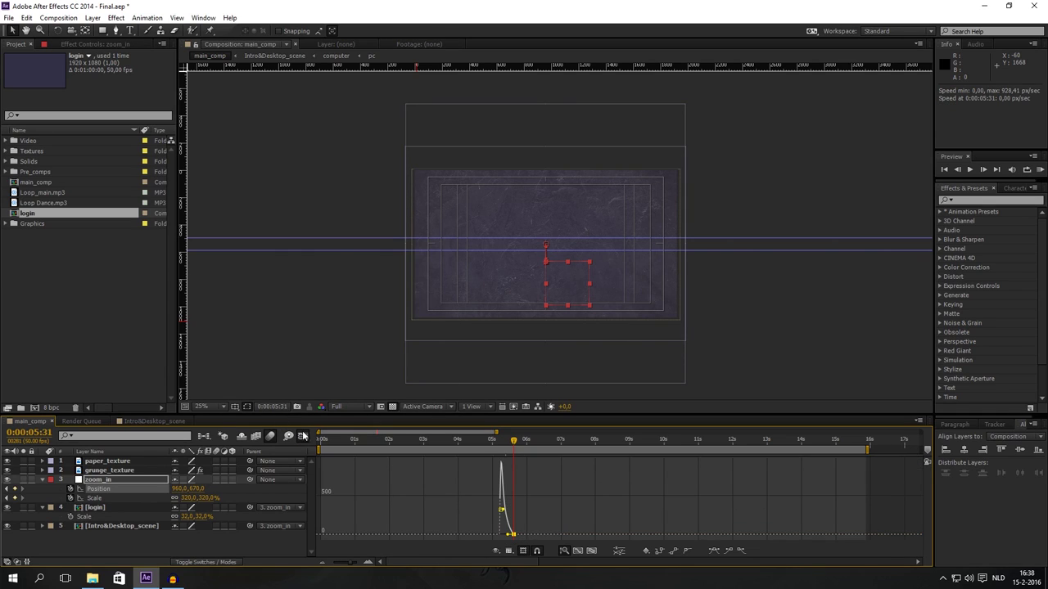
{"action": "left_click", "coordinate": [303, 436]}
Apply Easy Ease to the zoom_in null's Scale keyframe at 0:00:05:31 and reshape its speed curve to peak early
{"action": "left_click", "coordinate": [513, 498]}
{"action": "right_click", "coordinate": [513, 498]}
{"action": "mouse_move", "coordinate": [573, 492]}
{"action": "left_click", "coordinate": [673, 431]}
{"action": "left_click", "coordinate": [303, 436]}
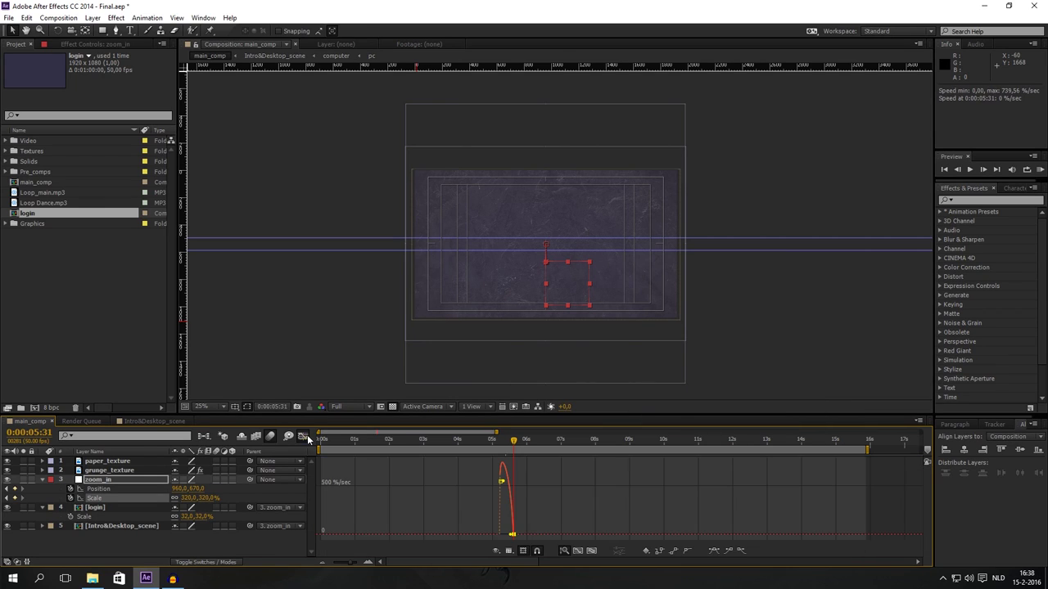
{"action": "left_click_drag", "start_coordinate": [512, 536], "coordinate": [503, 538]}
{"action": "left_click", "coordinate": [303, 436]}
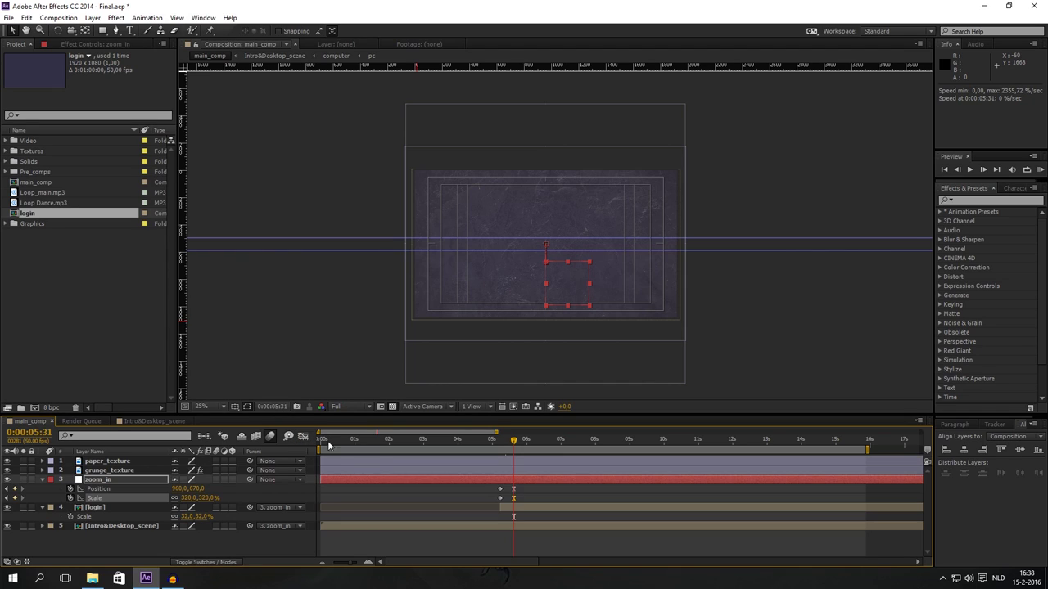
Move the zoom's end Position and Scale keyframes slightly later and preview a work area from 0:00:04:32 to about 0:00:06:22
{"action": "left_click_drag", "start_coordinate": [514, 492], "coordinate": [516, 492]}
{"action": "left_click", "coordinate": [481, 443]}
{"action": "key", "text": "b"}
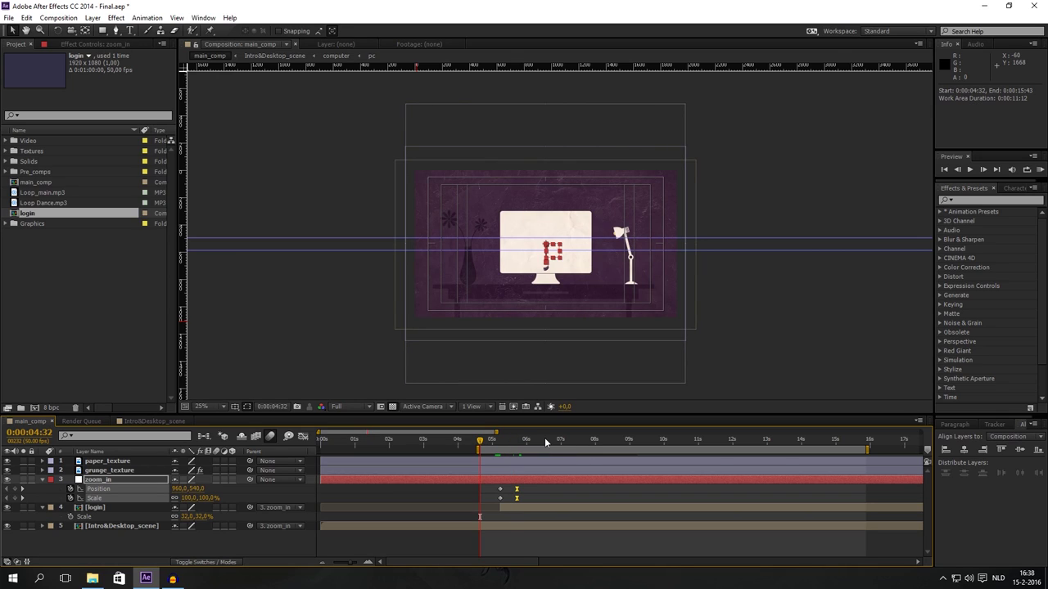
{"action": "left_click", "coordinate": [542, 444]}
{"action": "key", "text": "n"}
{"action": "key", "text": "KP_0"}
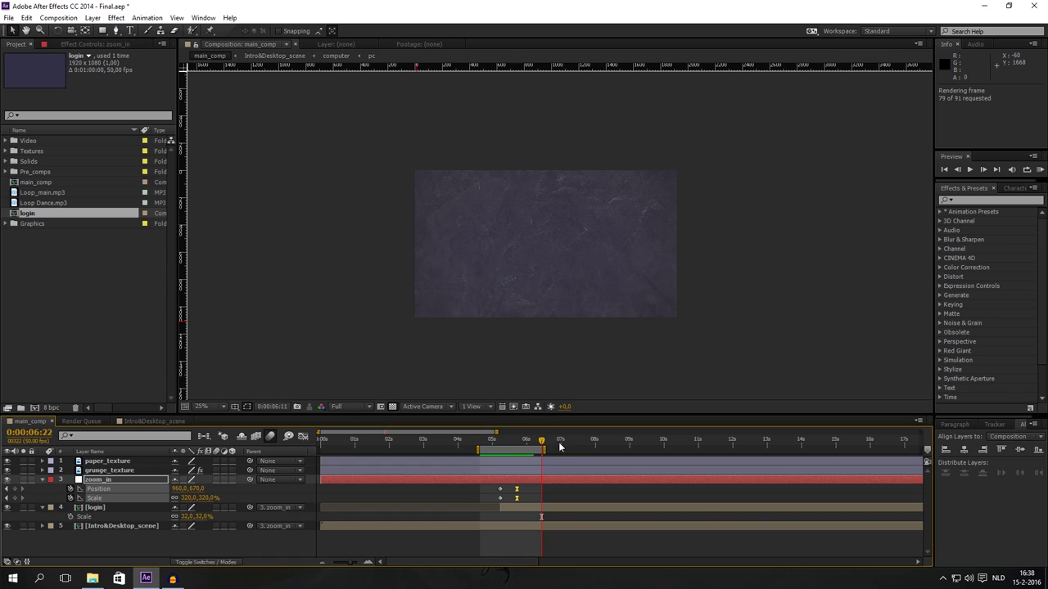
{"action": "key", "text": "space"}
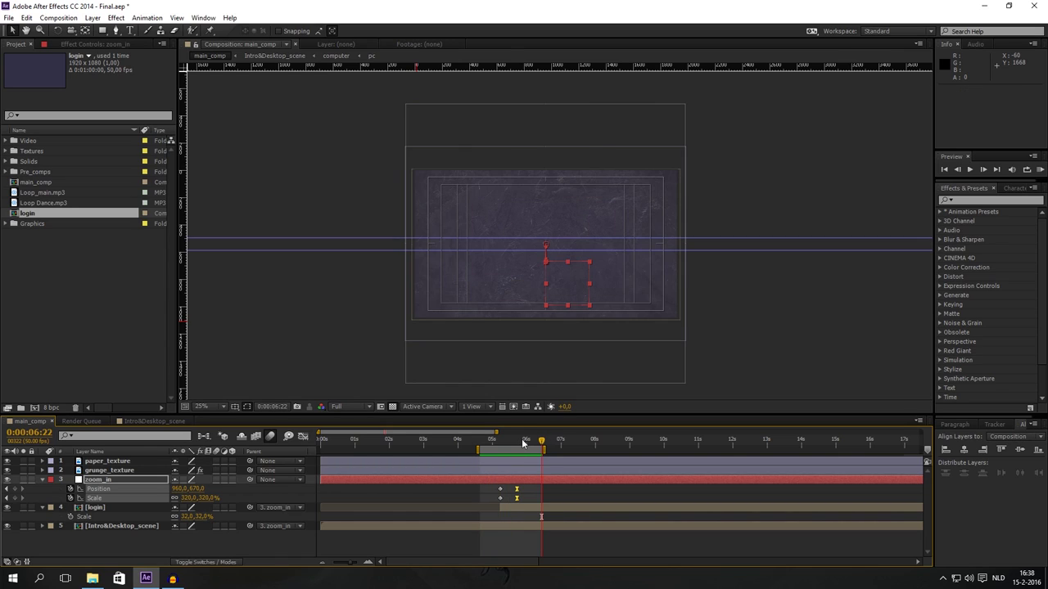
Check the end of the zoom frame by frame and stop at 0:00:05:39
{"action": "left_click_drag", "start_coordinate": [521, 443], "coordinate": [512, 443]}
{"action": "left_click", "coordinate": [510, 444]}
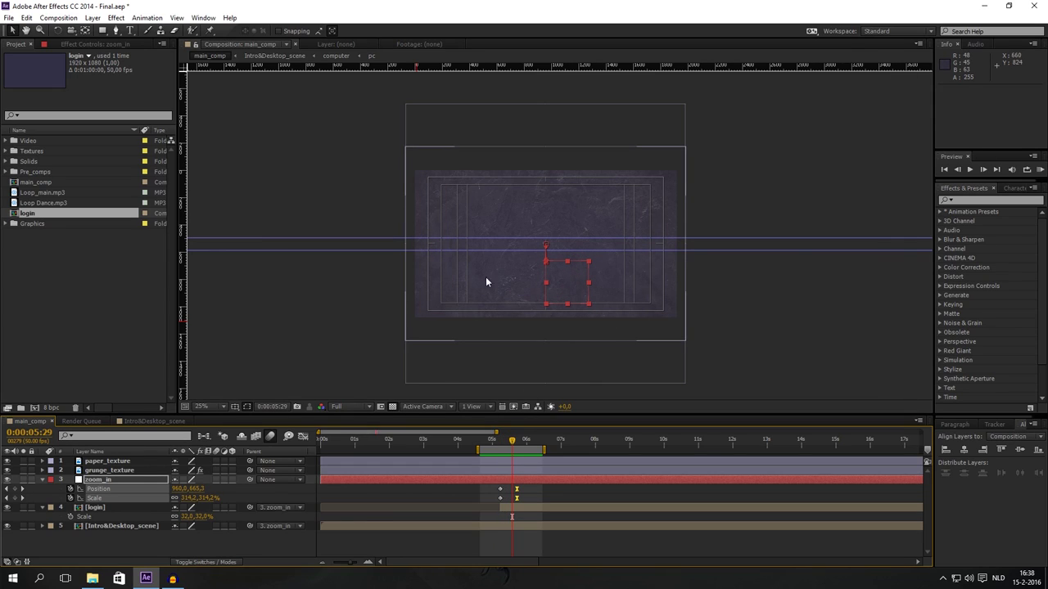
{"action": "left_click_drag", "start_coordinate": [513, 444], "coordinate": [518, 444]}
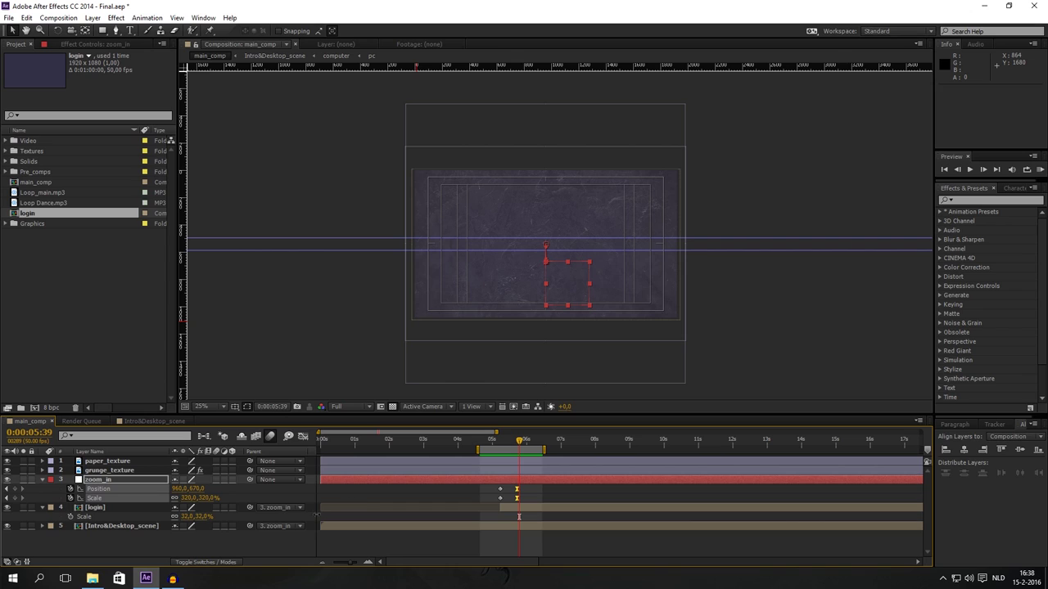
Import Avatar_icon.psd from the Motion graphic part 2 folder as footage with merged layers
{"action": "left_click", "coordinate": [255, 543]}
{"action": "right_click", "coordinate": [68, 286]}
{"action": "mouse_move", "coordinate": [108, 340]}
{"action": "left_click", "coordinate": [263, 342]}
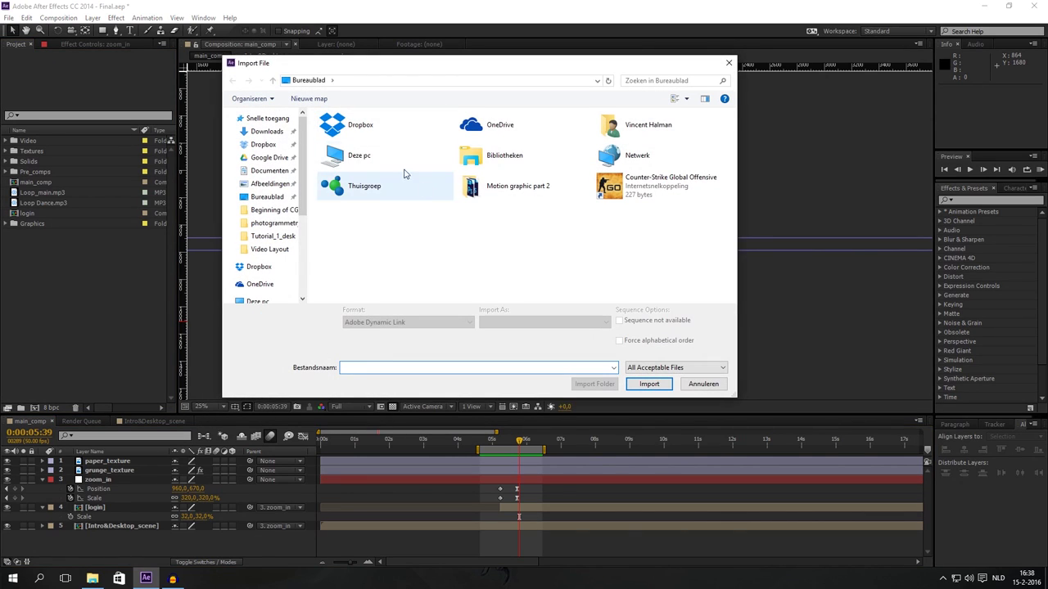
{"action": "double_click", "coordinate": [521, 189]}
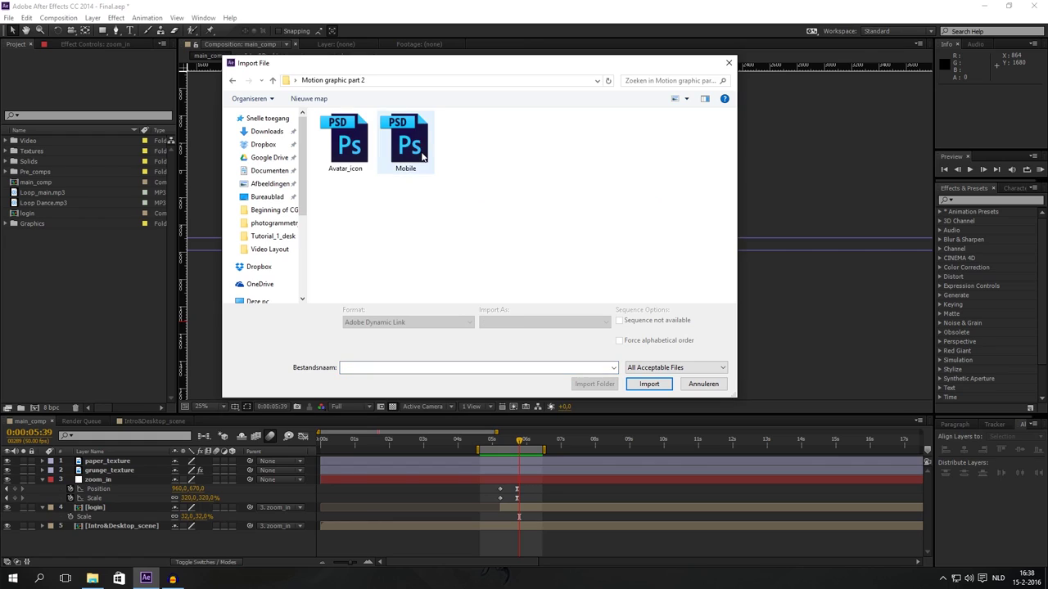
{"action": "left_click", "coordinate": [345, 143]}
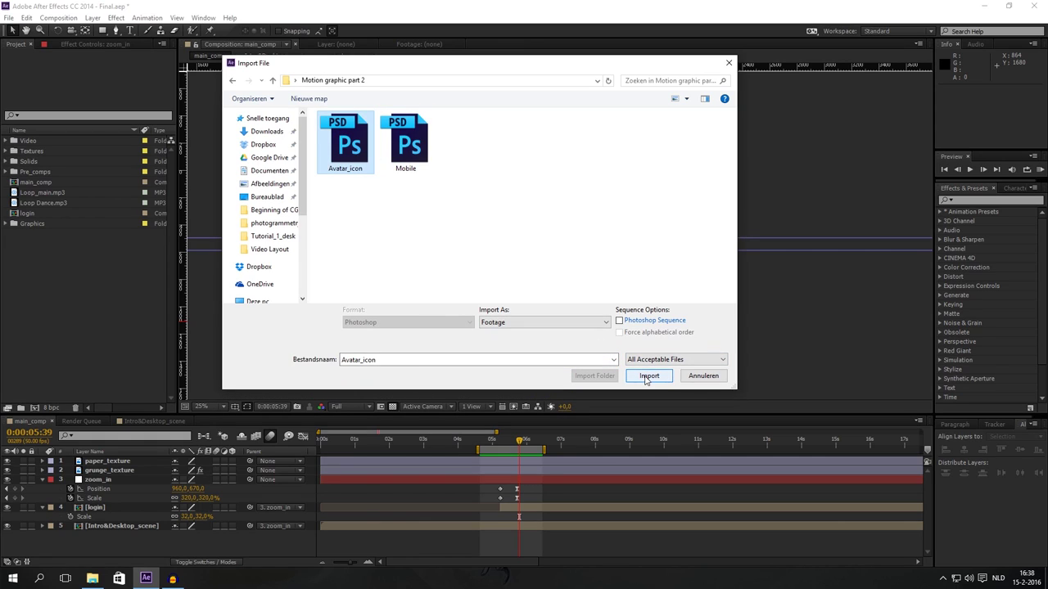
{"action": "left_click_drag", "start_coordinate": [549, 259], "coordinate": [315, 119]}
{"action": "left_click", "coordinate": [345, 143]}
{"action": "left_click", "coordinate": [638, 375]}
{"action": "left_click", "coordinate": [523, 224]}
{"action": "left_click", "coordinate": [528, 235]}
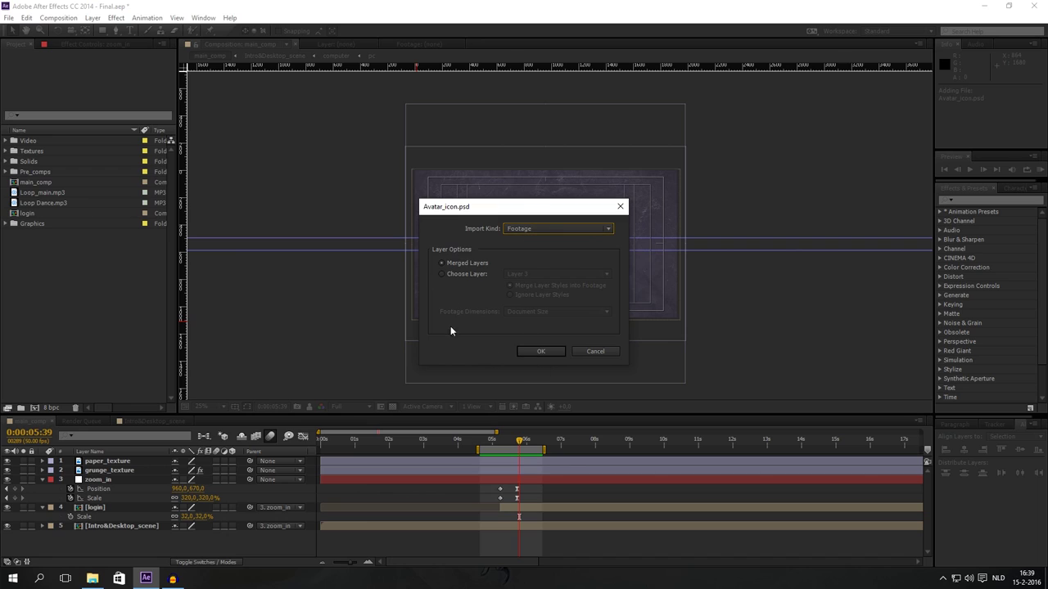
{"action": "left_click", "coordinate": [538, 352]}
Add Avatar_icon.psd to main_comp as the top layer, centre it horizontally in the composition and look up the Align panel's entry
{"action": "left_click_drag", "start_coordinate": [40, 239], "coordinate": [144, 458]}
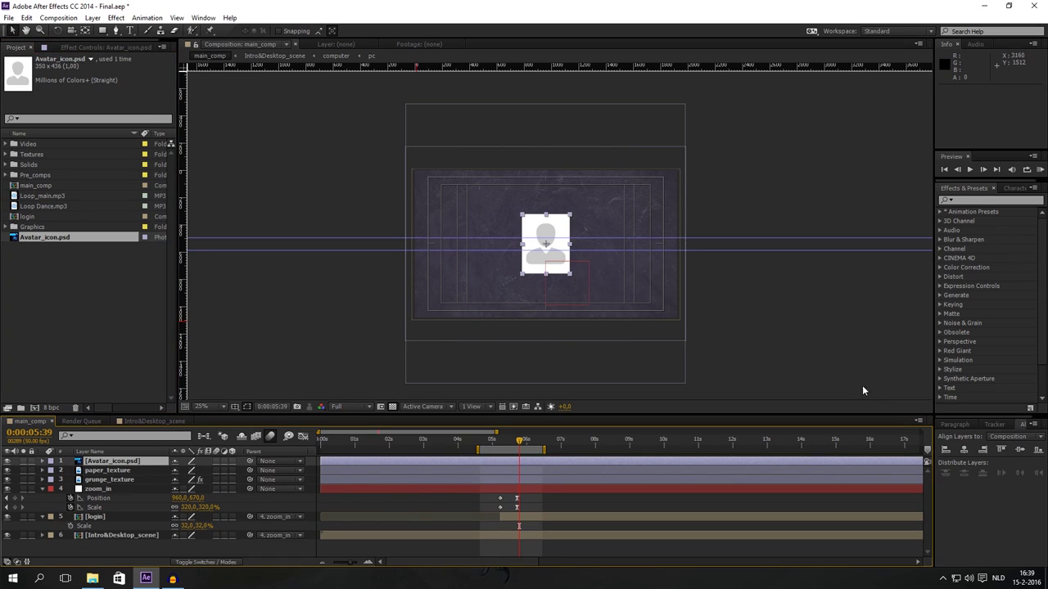
{"action": "left_click", "coordinate": [965, 451]}
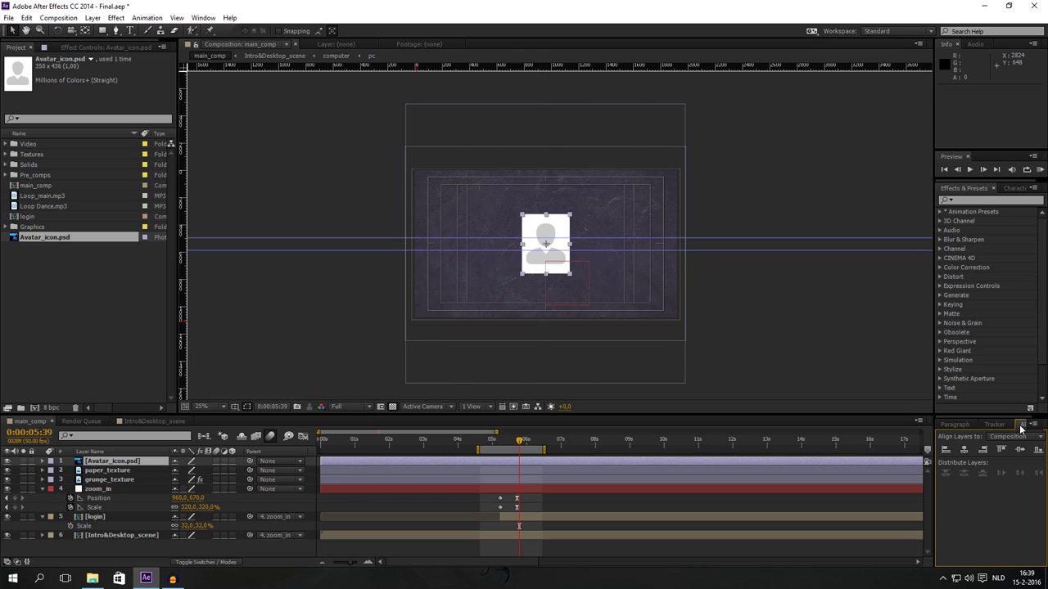
{"action": "left_click", "coordinate": [203, 17]}
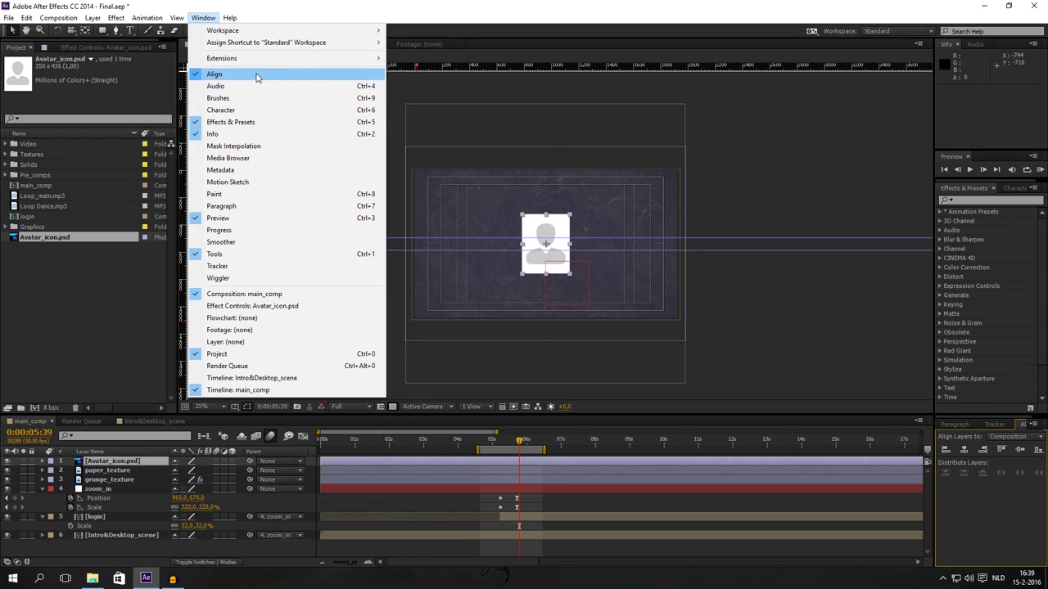
Move the Avatar_icon.psd layer straight up in main_comp to Position 960, 352
{"action": "left_click", "coordinate": [582, 14]}
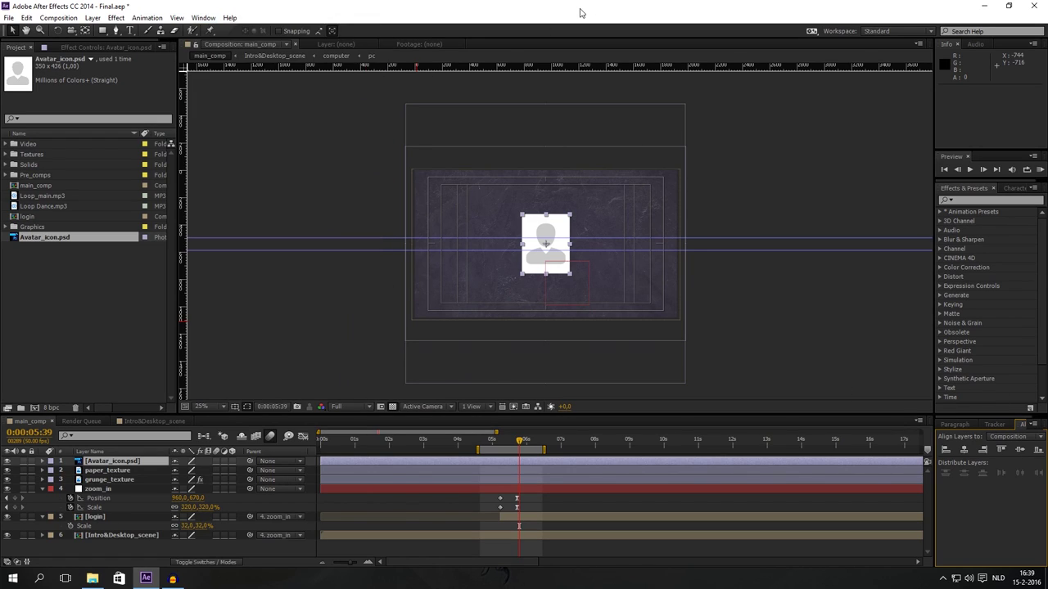
{"action": "left_click", "coordinate": [110, 463]}
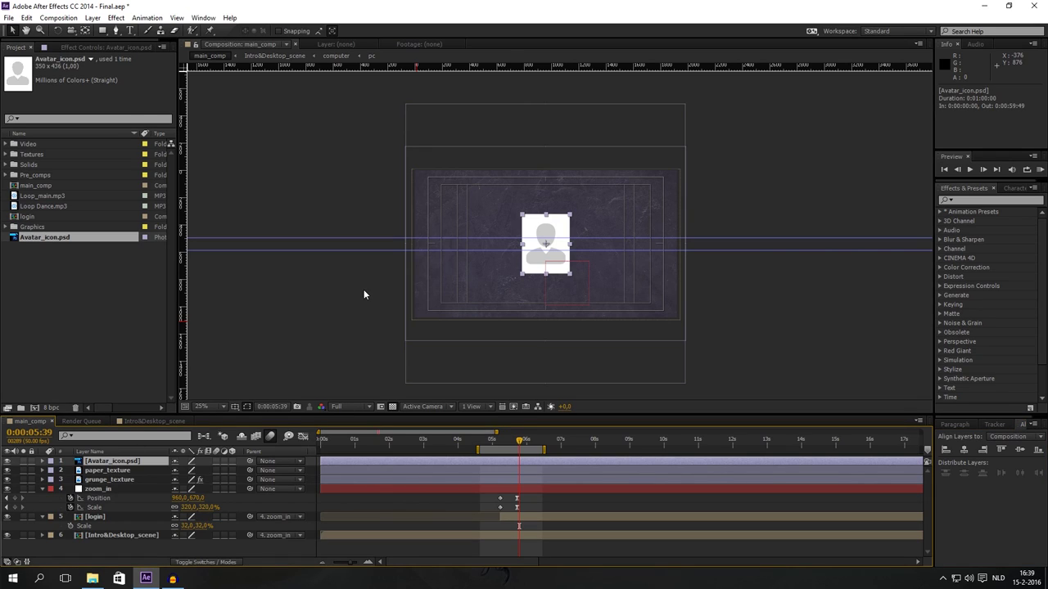
{"action": "key", "text": "shift+Up"}
{"action": "key", "text": "shift+Up"}
{"action": "key", "text": "shift+Up"}
{"action": "key", "text": "shift+Up"}
{"action": "key", "text": "shift+Up"}
{"action": "key", "text": "shift+Up"}
{"action": "key", "text": "shift+Up"}
{"action": "key", "text": "shift+Up"}
{"action": "key", "text": "shift+Up"}
{"action": "key", "text": "shift+Up"}
{"action": "key", "text": "shift+Up"}
{"action": "key", "text": "shift+Up"}
{"action": "key", "text": "shift+Up"}
{"action": "key", "text": "shift+Up"}
{"action": "key", "text": "shift+Up"}
{"action": "key", "text": "shift+Up"}
{"action": "key", "text": "shift+Up"}
{"action": "key", "text": "shift+Up"}
{"action": "key", "text": "shift+Up"}
{"action": "key", "text": "shift+Up"}
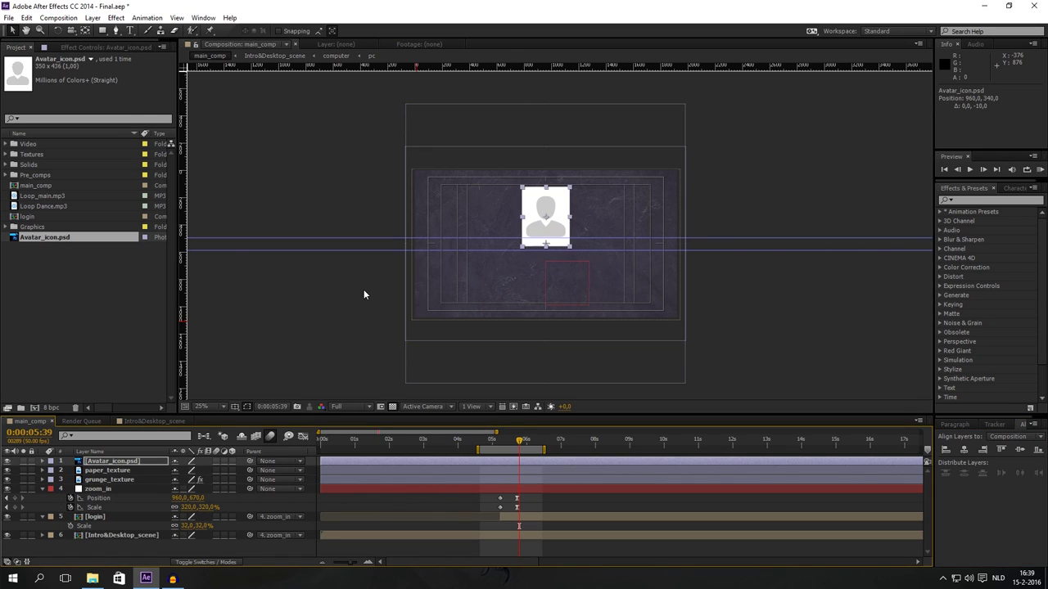
{"action": "key", "text": "Down"}
{"action": "key", "text": "Down"}
{"action": "key", "text": "Down"}
{"action": "key", "text": "Down"}
{"action": "key", "text": "Down"}
{"action": "key", "text": "Down"}
{"action": "key", "text": "Down"}
{"action": "key", "text": "Down"}
{"action": "key", "text": "Down"}
{"action": "key", "text": "Down"}
{"action": "key", "text": "Down"}
{"action": "key", "text": "Down"}
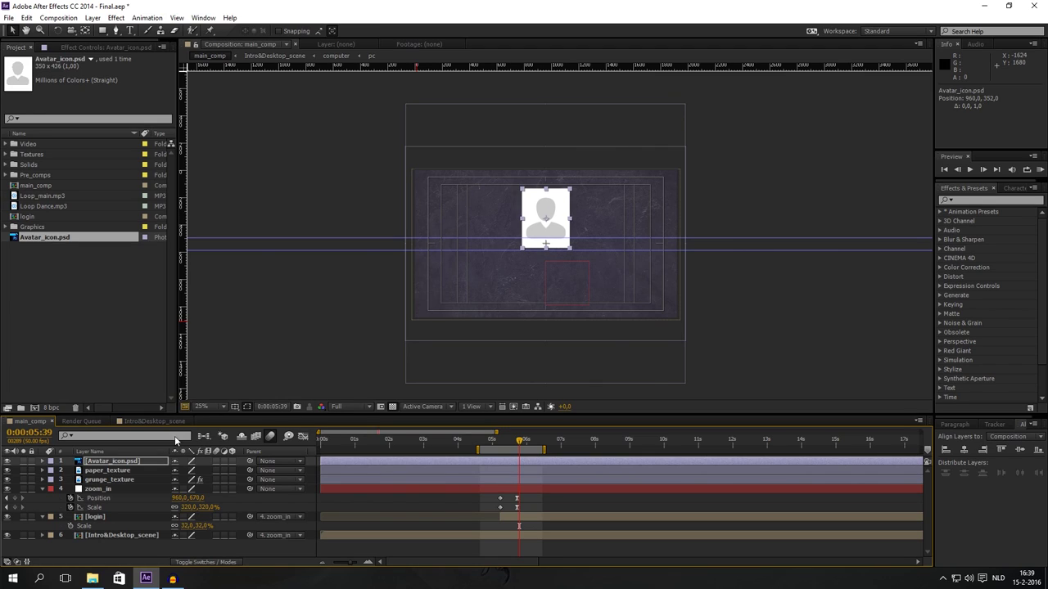
Apply the Turbulent Displace effect to the Avatar_icon.psd layer
{"action": "left_click", "coordinate": [986, 200]}
{"action": "type", "text": "turbu"}
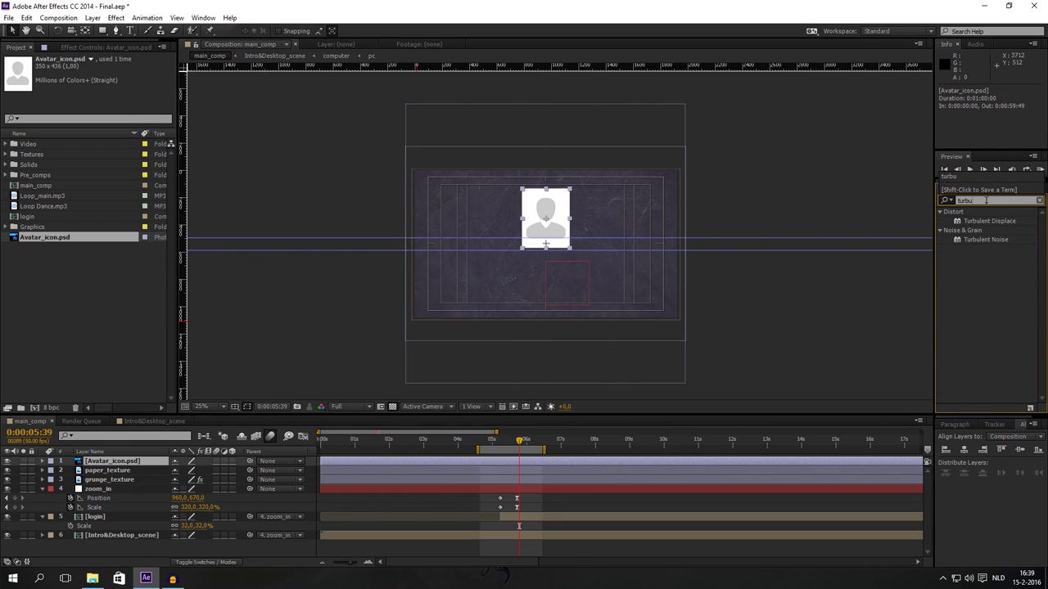
{"action": "left_click_drag", "start_coordinate": [1009, 225], "coordinate": [127, 462]}
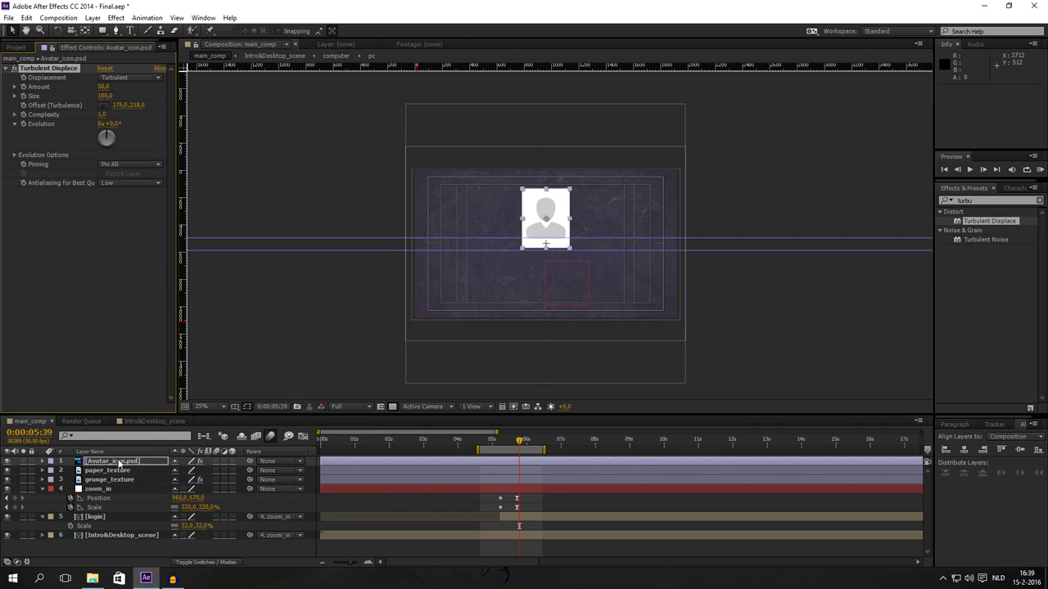
{"action": "left_click", "coordinate": [138, 460]}
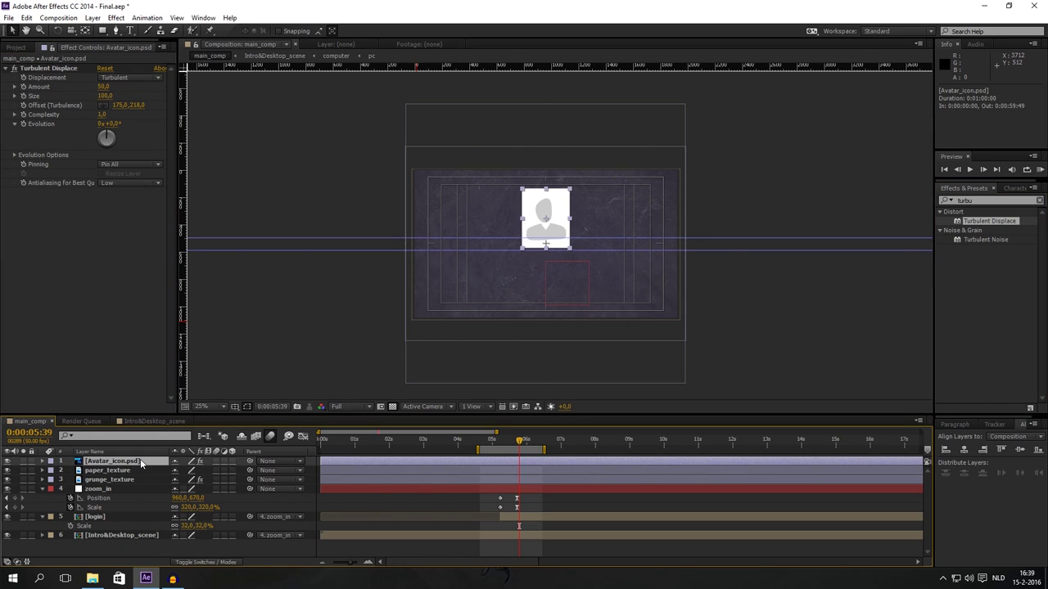
Draw a rectangle shape slightly larger than the avatar around its edges and place its layer directly beneath Avatar_icon.psd
{"action": "left_click", "coordinate": [103, 31]}
{"action": "left_click", "coordinate": [126, 543]}
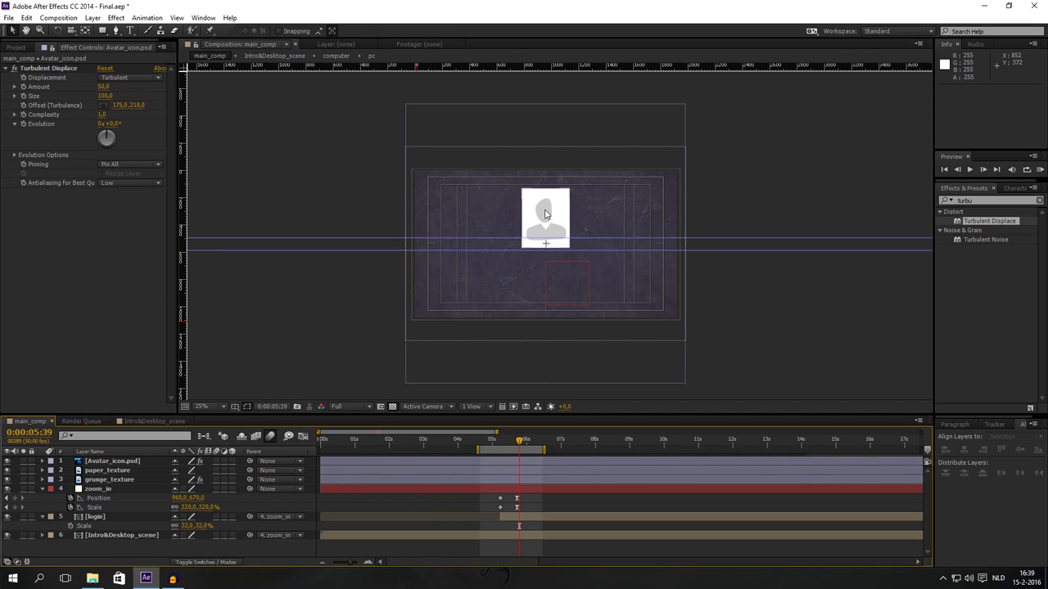
{"action": "left_click", "coordinate": [105, 32]}
{"action": "left_click_drag", "start_coordinate": [104, 33], "coordinate": [136, 32]}
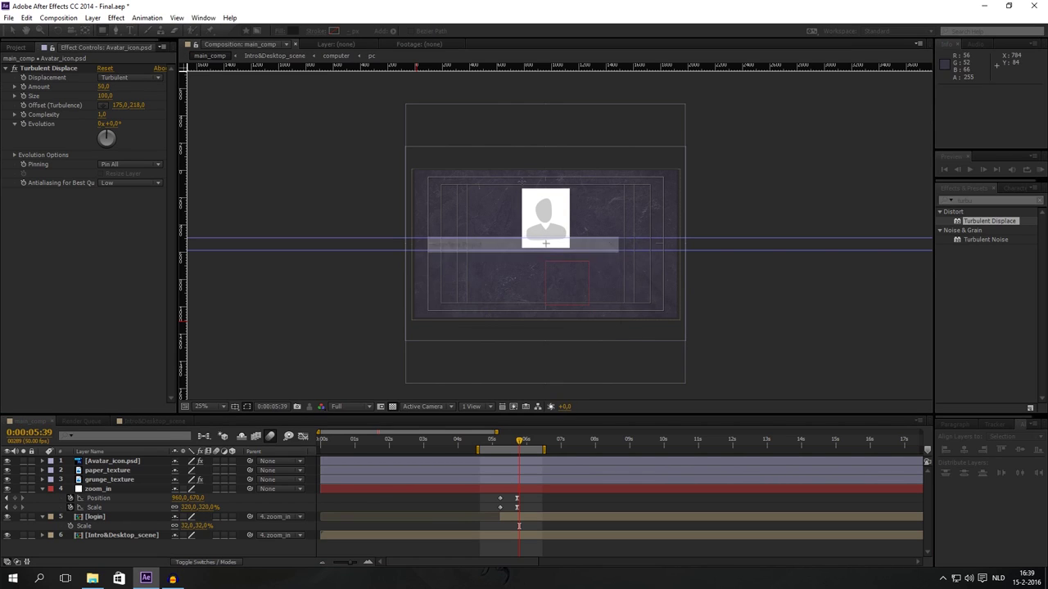
{"action": "scroll", "coordinate": [532, 176], "scroll_direction": "up", "scroll_amount": 4}
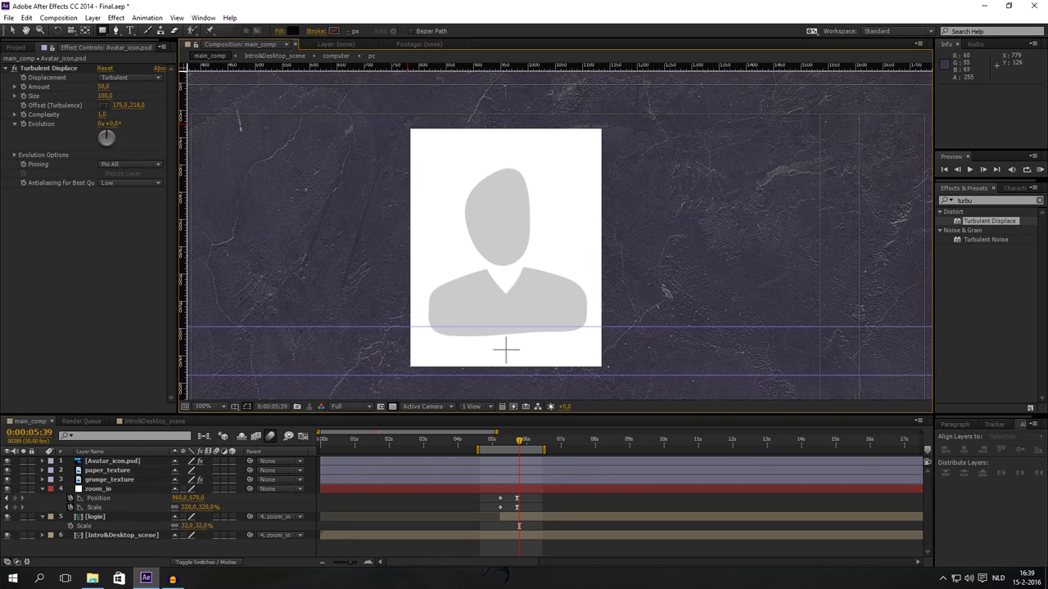
{"action": "mouse_move", "coordinate": [408, 126]}
{"action": "left_mouse_down"}
{"action": "mouse_move", "coordinate": [538, 303]}
{"action": "mouse_move", "coordinate": [617, 371]}
{"action": "mouse_move", "coordinate": [605, 358]}
{"action": "mouse_move", "coordinate": [604, 369]}
{"action": "left_mouse_up"}
{"action": "left_click_drag", "start_coordinate": [115, 464], "coordinate": [153, 502]}
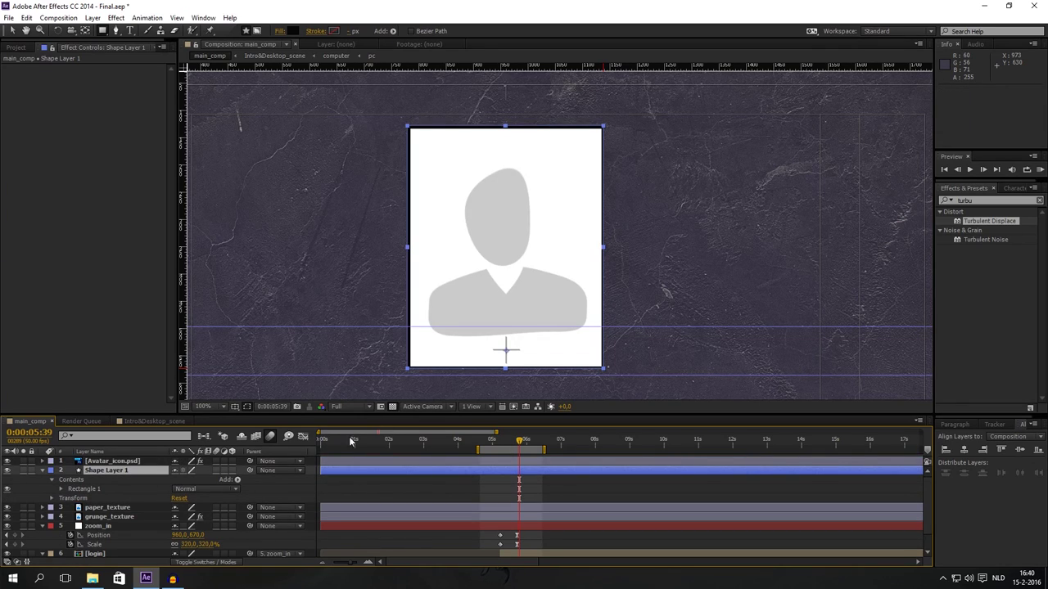
Give the rectangle behind the avatar a solid white stroke
{"action": "left_click", "coordinate": [121, 469]}
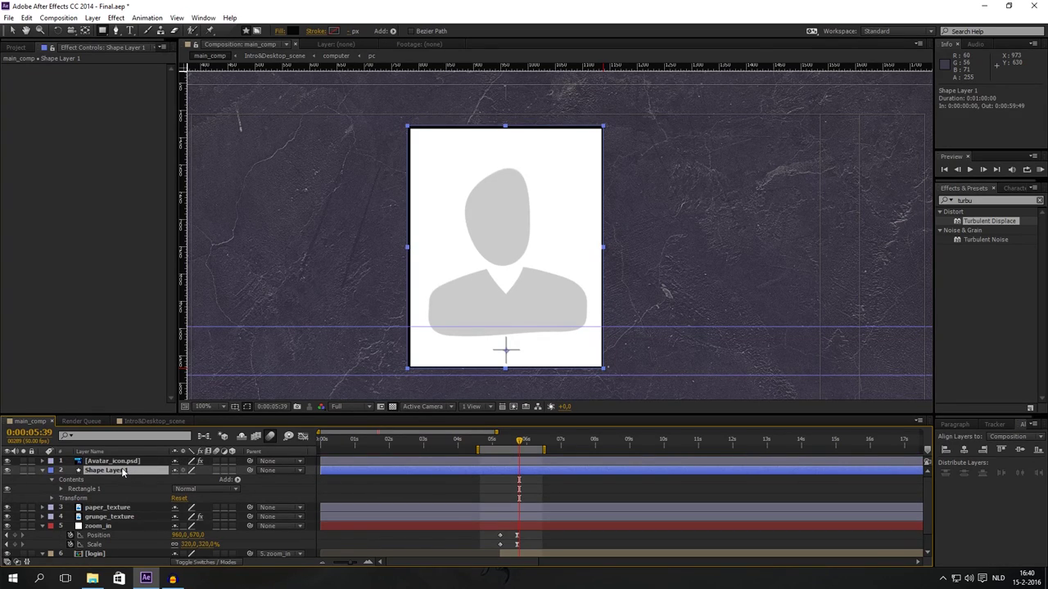
{"action": "left_click", "coordinate": [317, 31]}
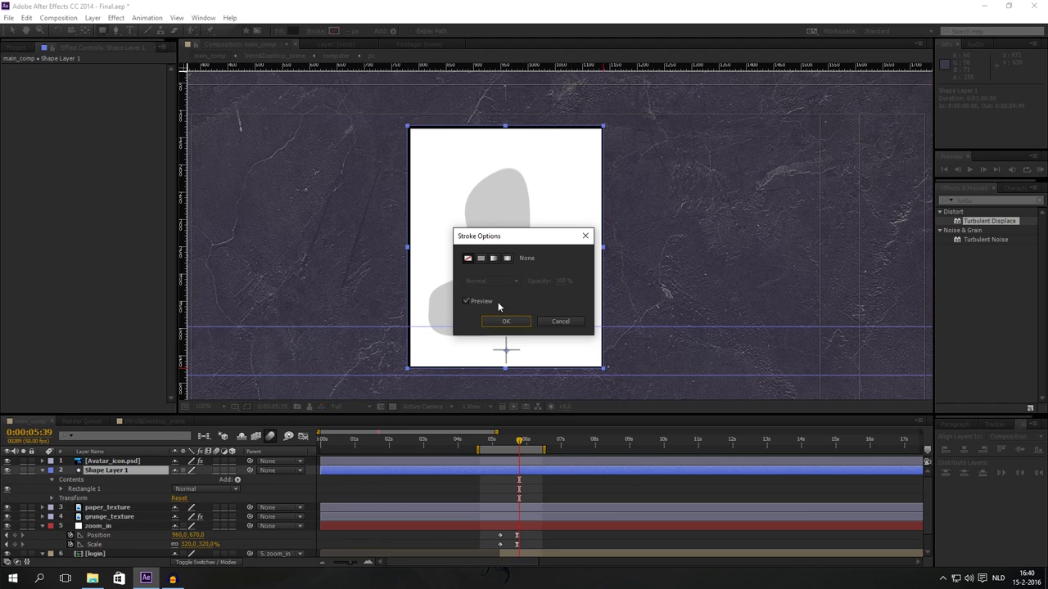
{"action": "left_click", "coordinate": [560, 322]}
{"action": "left_click", "coordinate": [333, 30]}
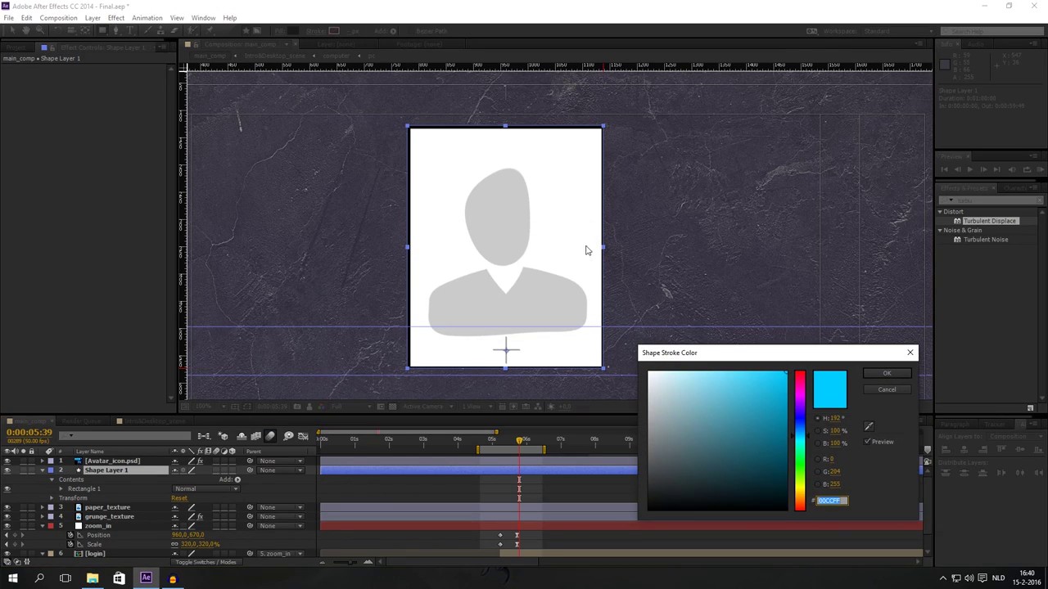
{"action": "left_click", "coordinate": [886, 373]}
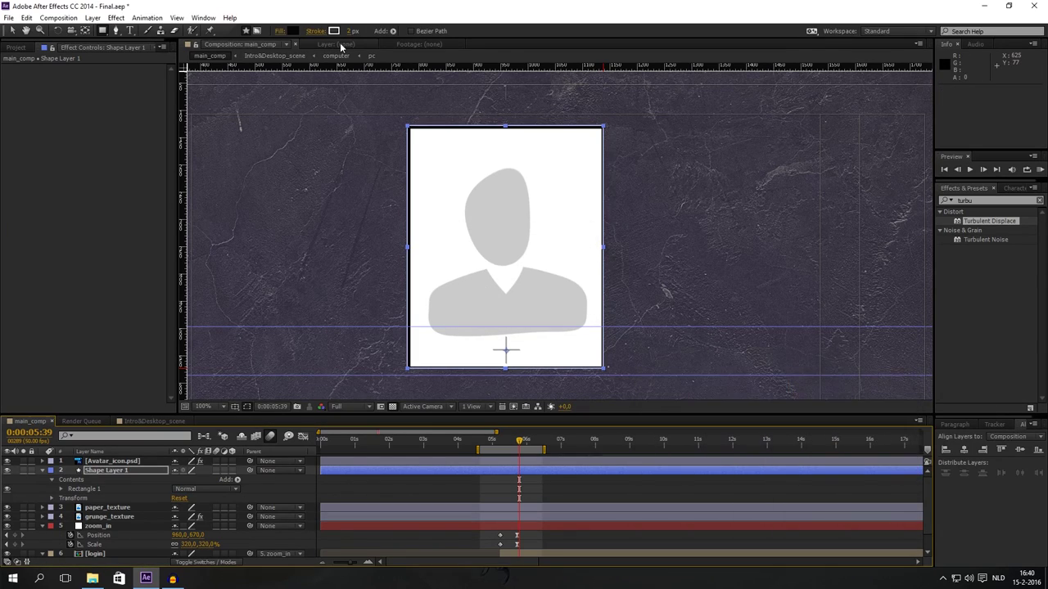
Set the rectangle's stroke width to 6 px
{"action": "left_click", "coordinate": [353, 30]}
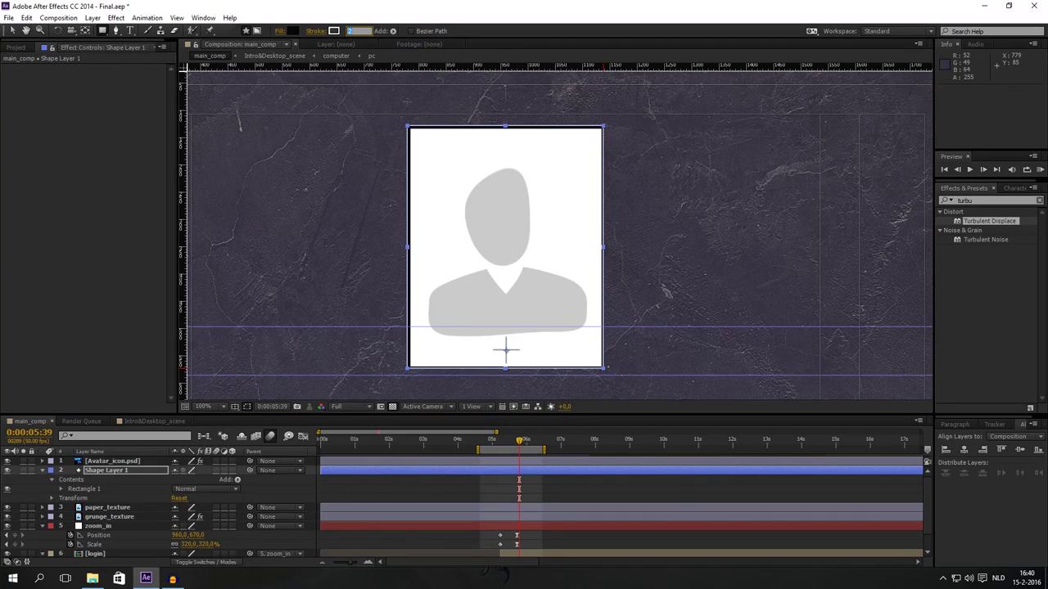
{"action": "type", "text": "4"}
{"action": "key", "text": "Return"}
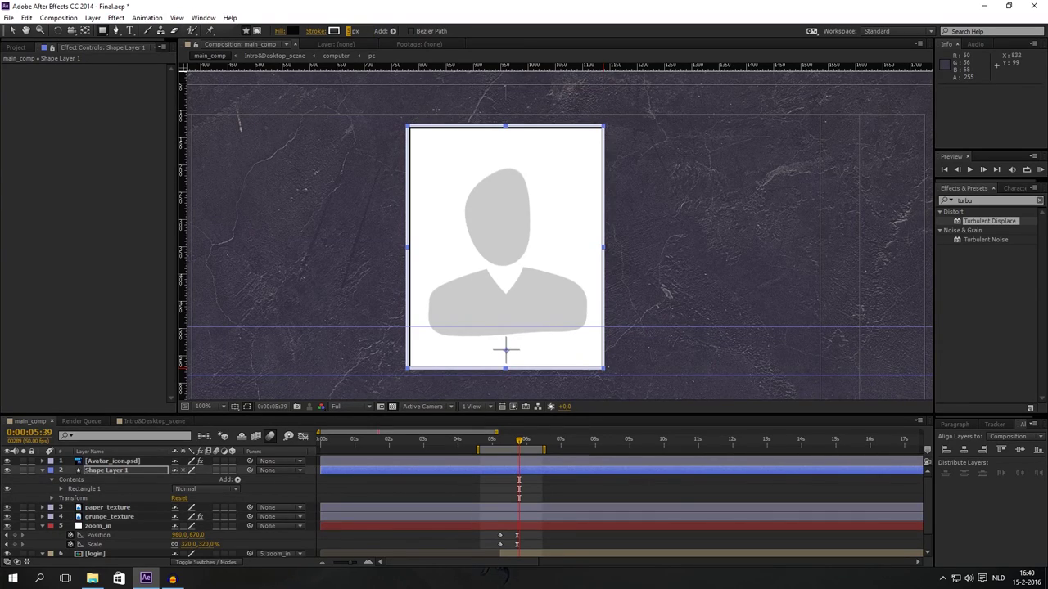
{"action": "left_click", "coordinate": [356, 30]}
{"action": "type", "text": "6"}
{"action": "key", "text": "Return"}
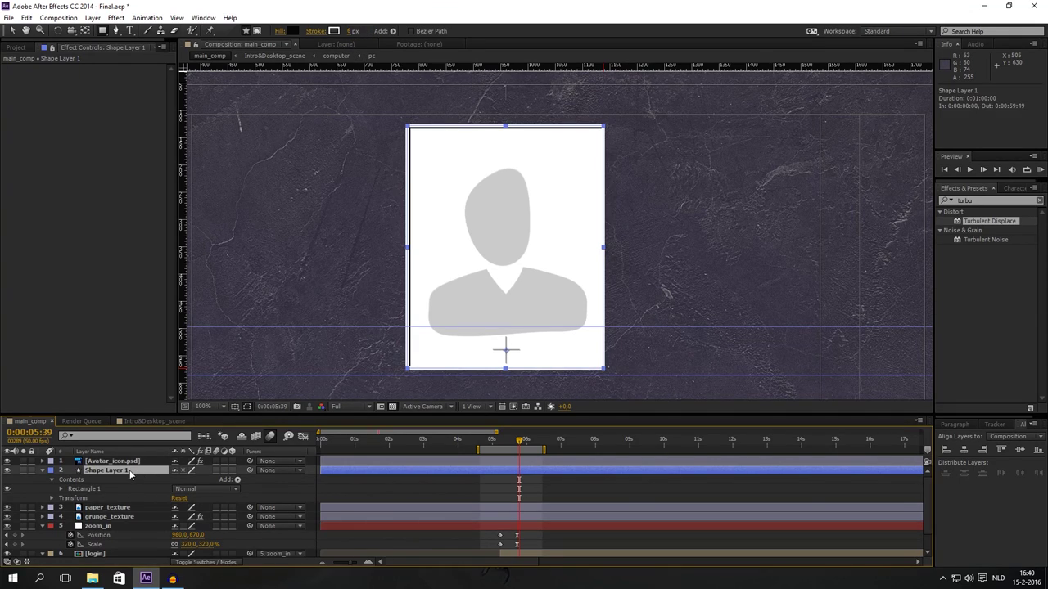
Scale Shape Layer 1 to 105% and nudge it to Position 962, 550 so it frames the avatar evenly
{"action": "key", "text": "u"}
{"action": "left_click", "coordinate": [187, 479]}
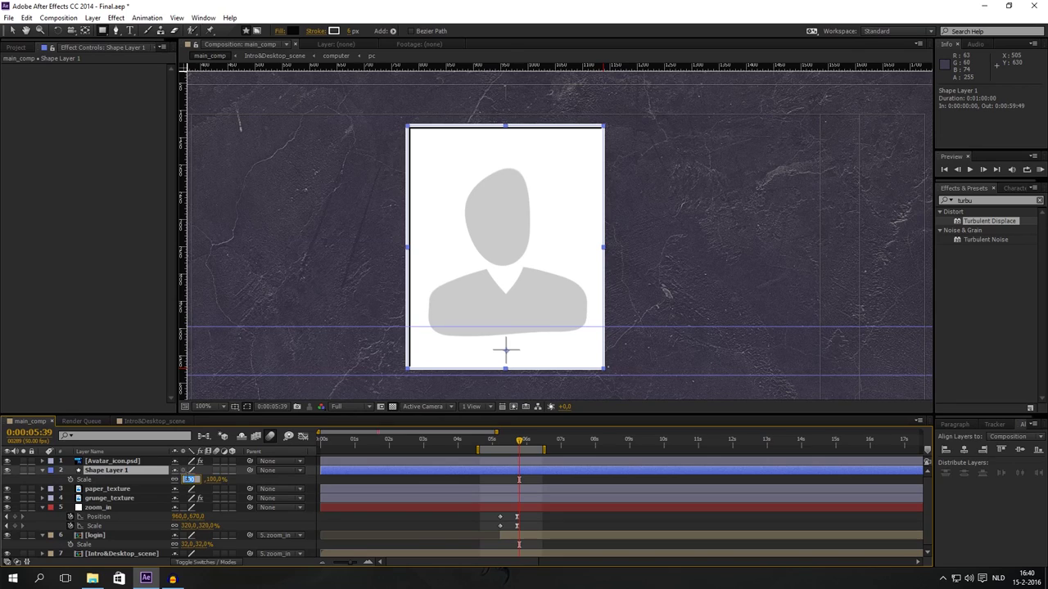
{"action": "type", "text": "105"}
{"action": "key", "text": "Return"}
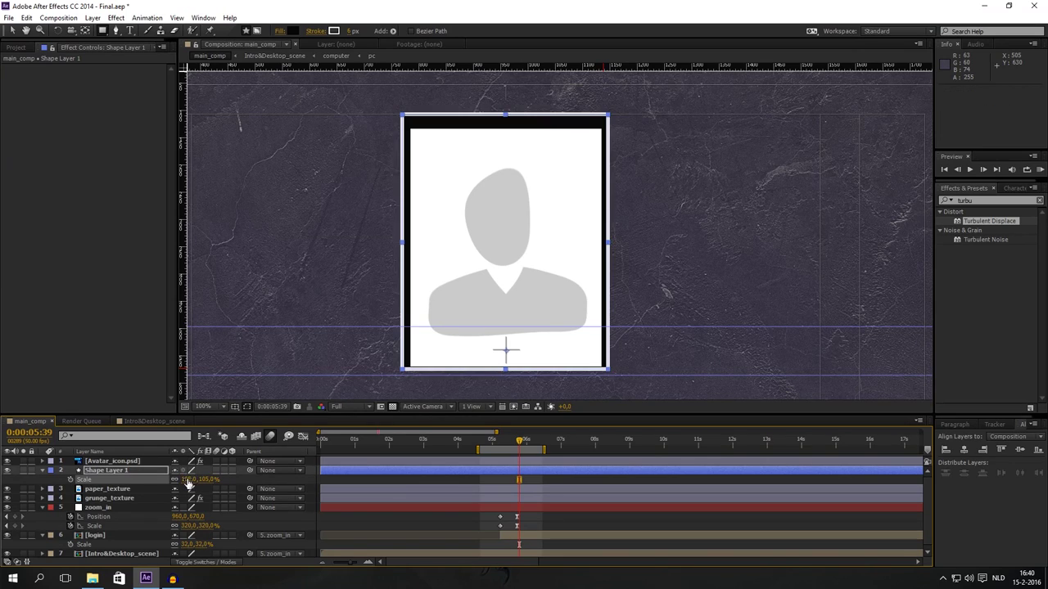
{"action": "key", "text": "shift+Down"}
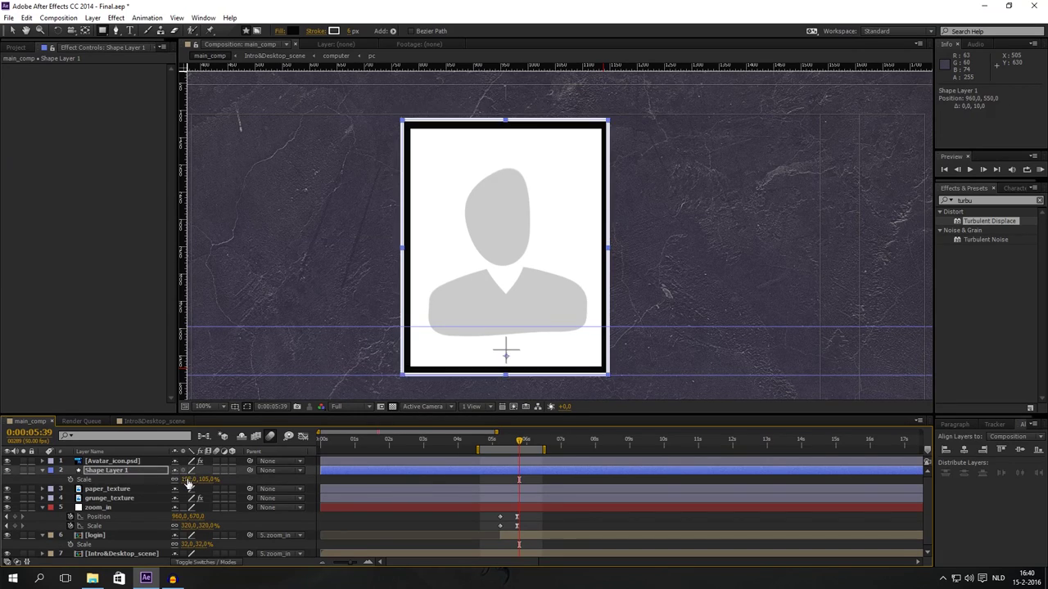
{"action": "key", "text": "Right"}
{"action": "key", "text": "Up"}
{"action": "key", "text": "Right"}
{"action": "key", "text": "Down"}
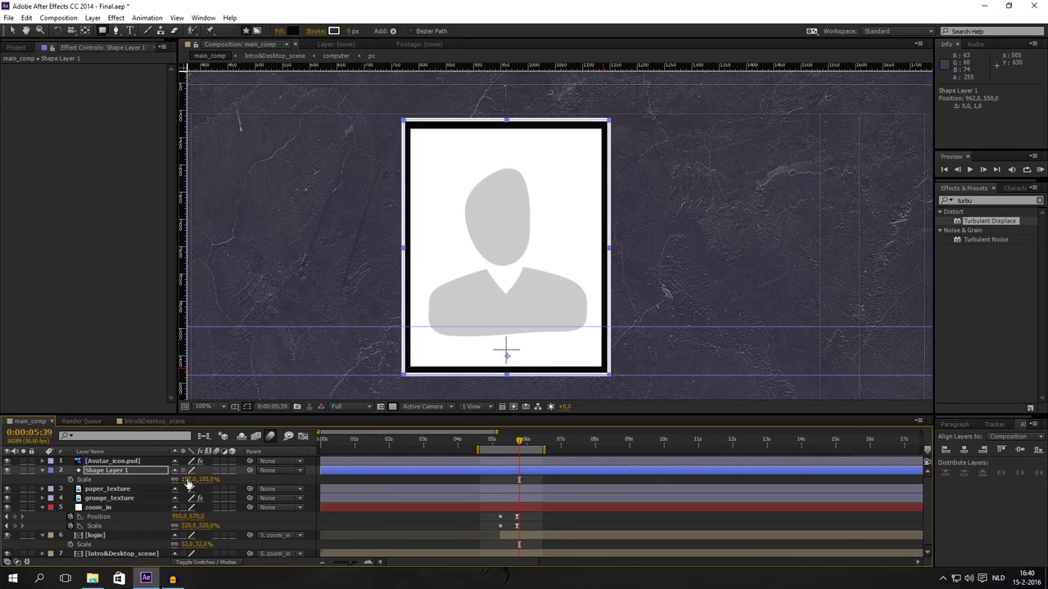
Set the rectangle's fill to None so only its white outline remains around the avatar
{"action": "left_click", "coordinate": [280, 31]}
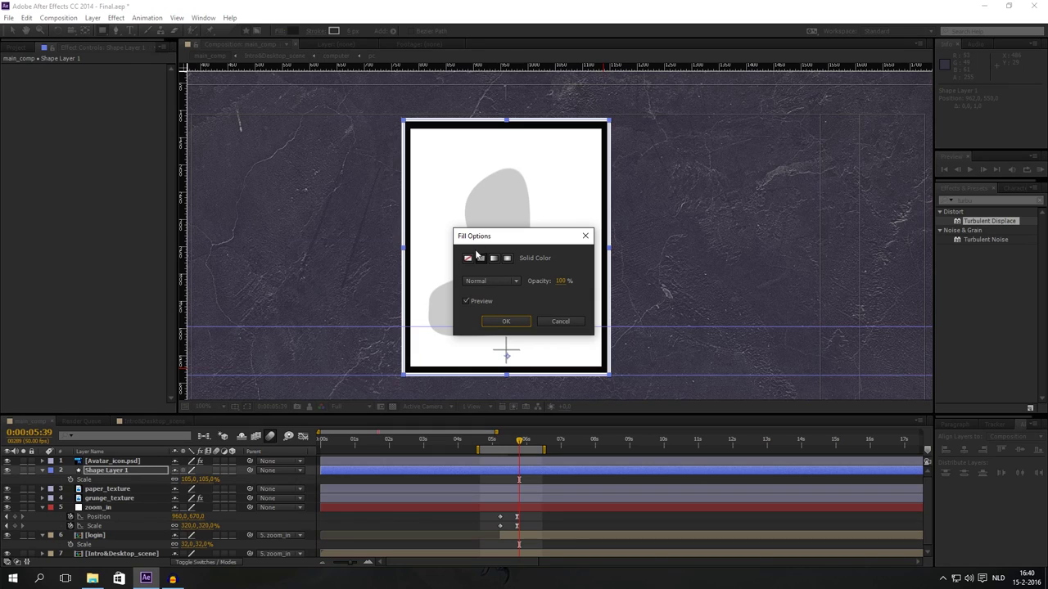
{"action": "left_click", "coordinate": [468, 260]}
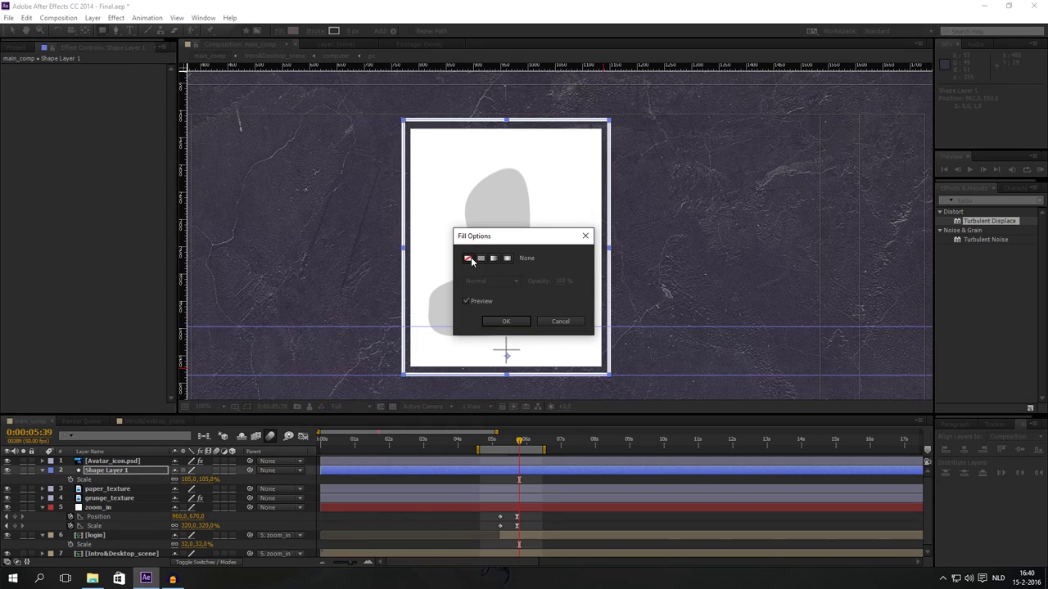
{"action": "left_click", "coordinate": [506, 322]}
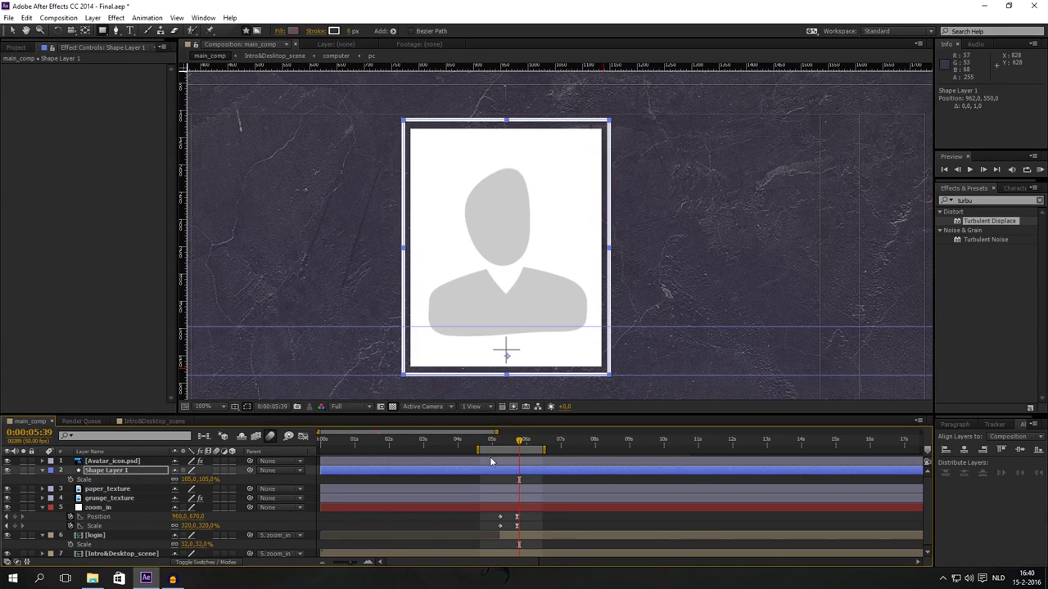
Check the frame during the zoom, go to 0:00:06:00 and add Trim Paths to Shape Layer 1
{"action": "left_click_drag", "start_coordinate": [519, 443], "coordinate": [502, 444]}
{"action": "key", "text": "comma"}
{"action": "key", "text": "comma"}
{"action": "key", "text": "comma"}
{"action": "key", "text": "comma"}
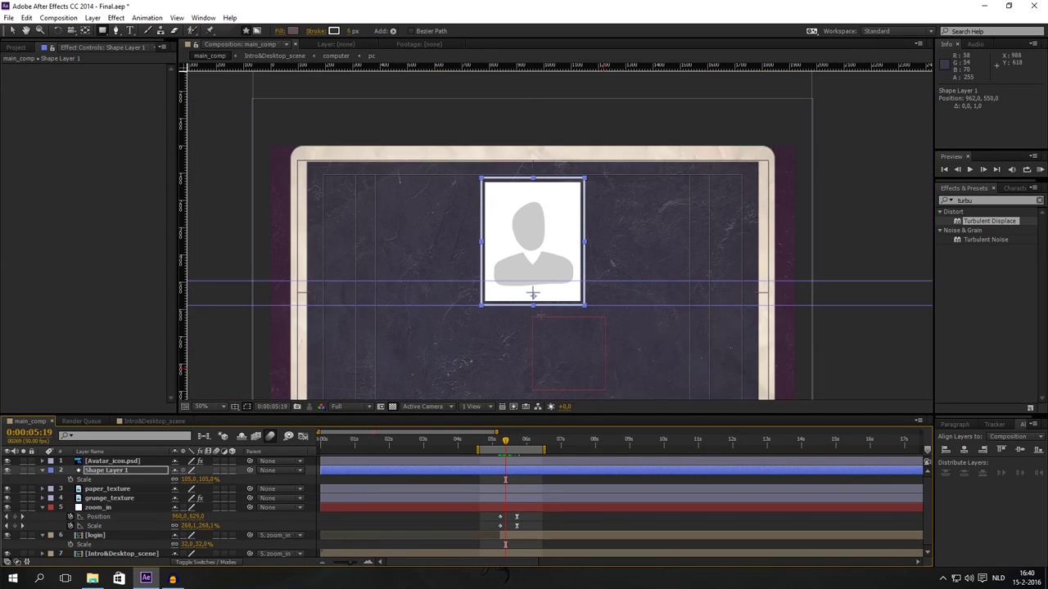
{"action": "left_click_drag", "start_coordinate": [507, 442], "coordinate": [526, 442]}
{"action": "left_click", "coordinate": [531, 476]}
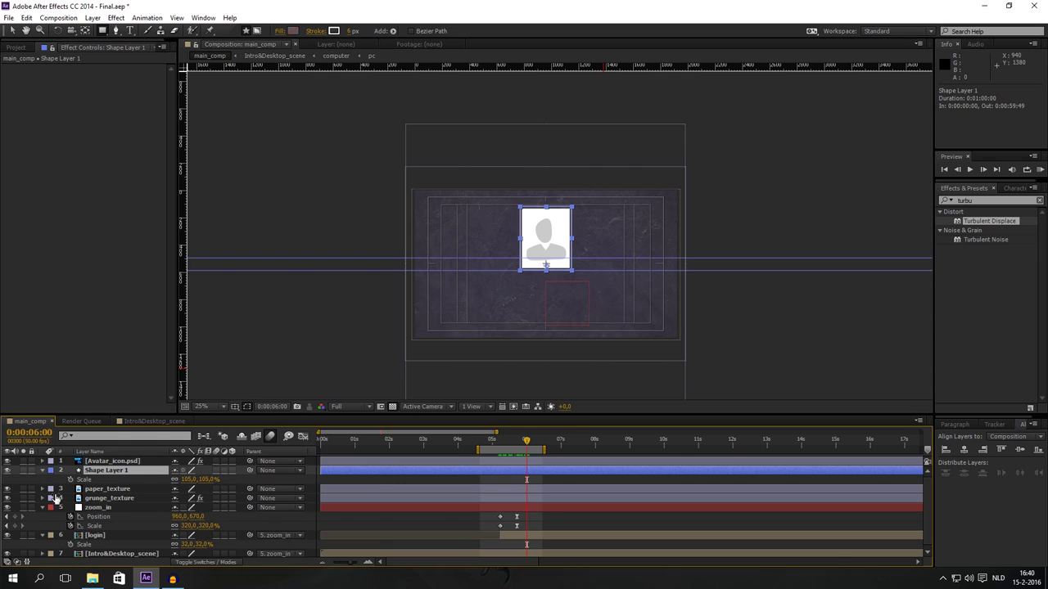
{"action": "left_click", "coordinate": [43, 471]}
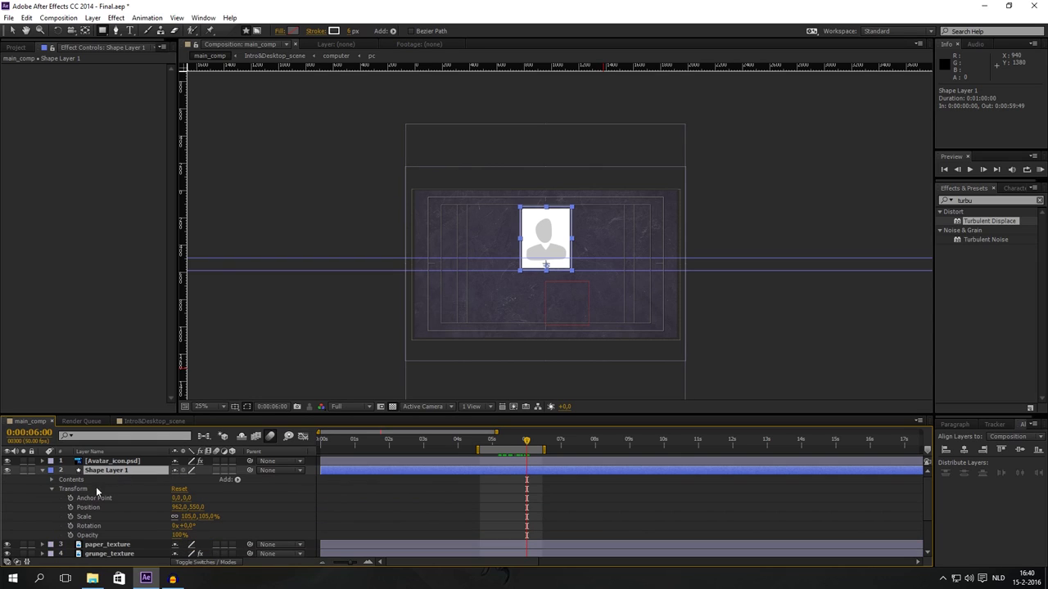
{"action": "left_click", "coordinate": [237, 481]}
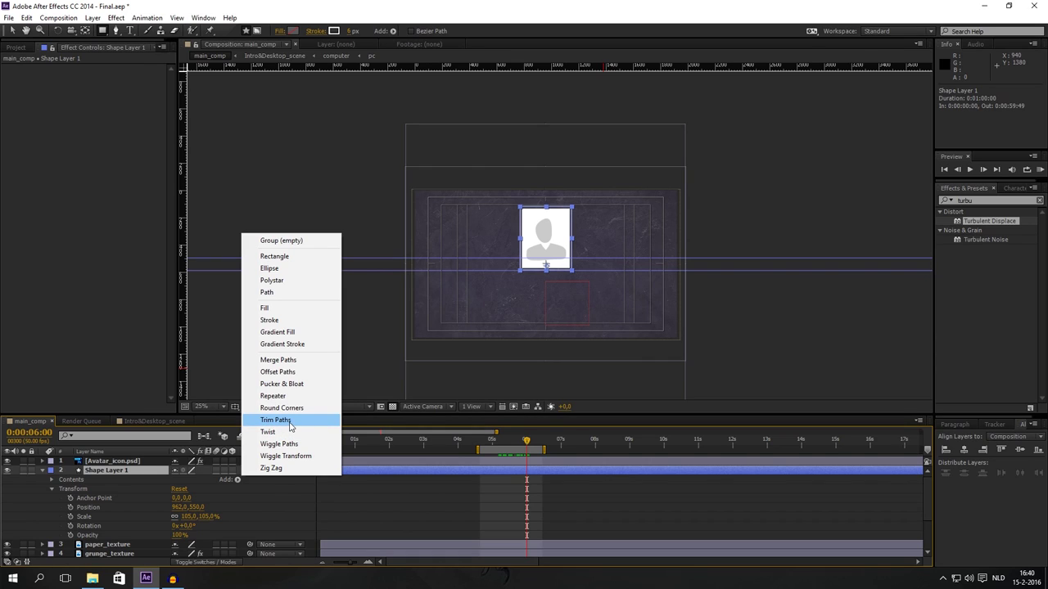
{"action": "left_click", "coordinate": [295, 422]}
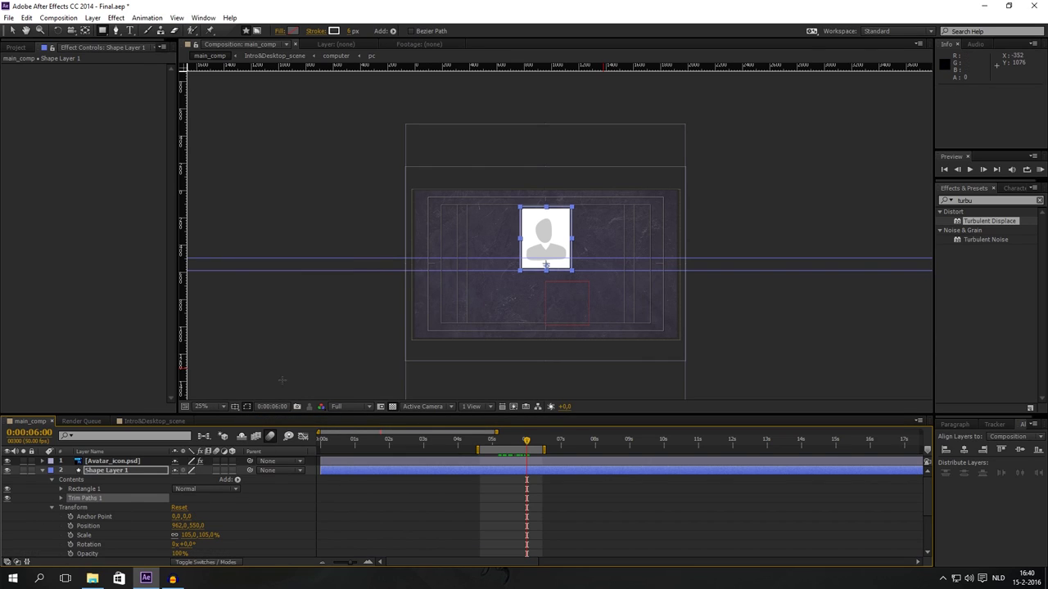
{"action": "left_click", "coordinate": [61, 499]}
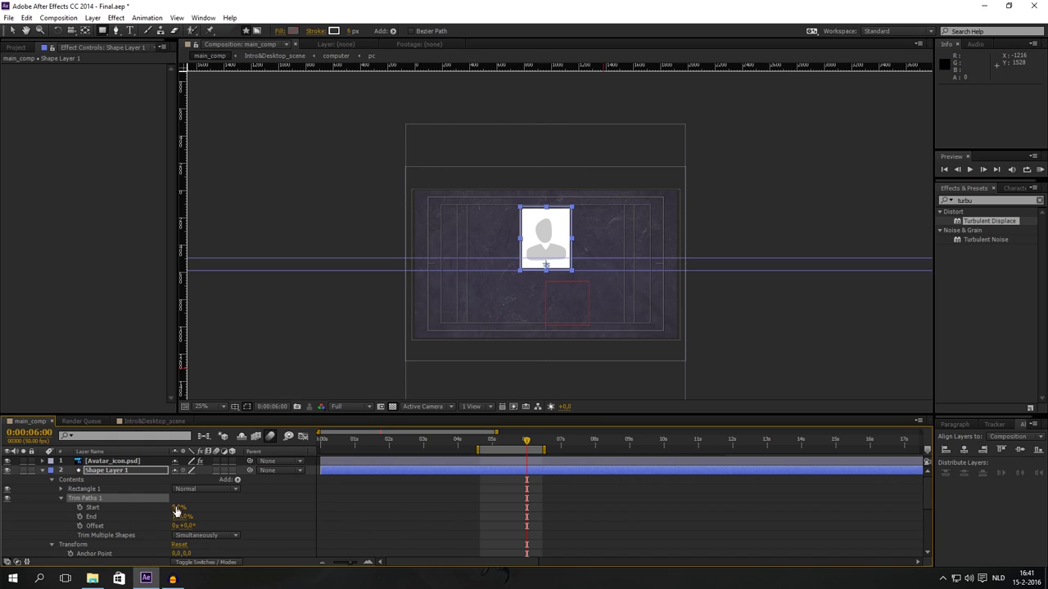
Keyframe the Trim Paths Start from 100% at 0:00:06:00 to 0% at 0:00:06:13 and extend the work area to 0:00:07:49
{"action": "left_click_drag", "start_coordinate": [179, 508], "coordinate": [232, 497]}
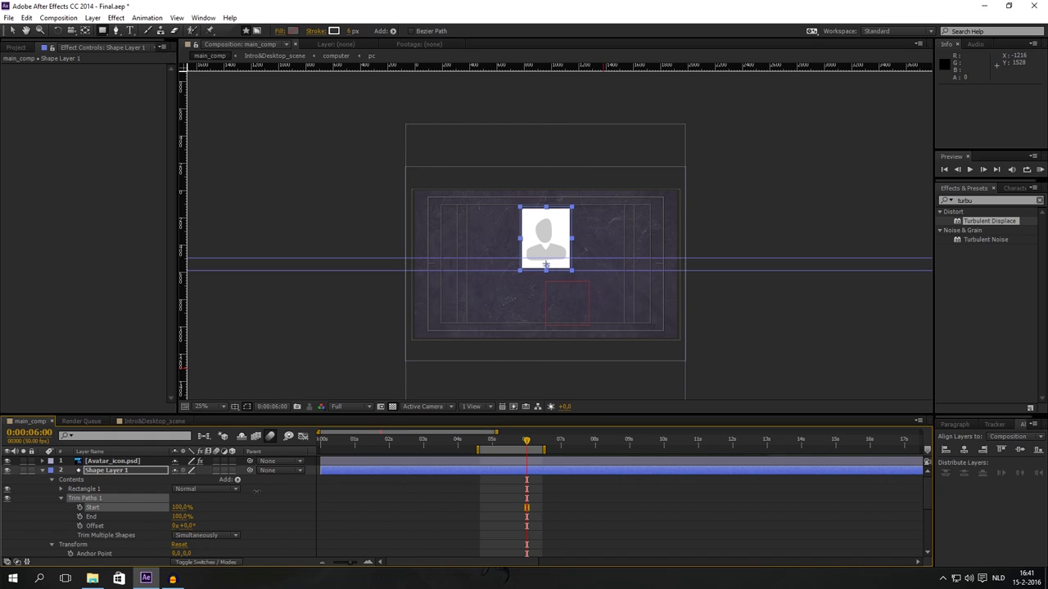
{"action": "left_click", "coordinate": [79, 508]}
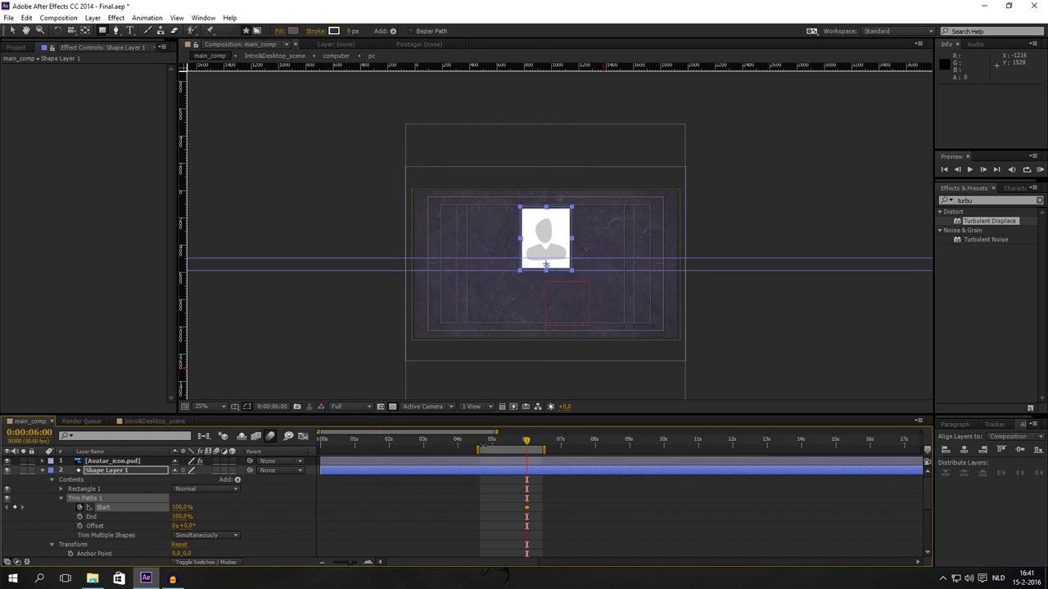
{"action": "left_click_drag", "start_coordinate": [545, 450], "coordinate": [595, 449]}
{"action": "left_click_drag", "start_coordinate": [529, 443], "coordinate": [538, 443]}
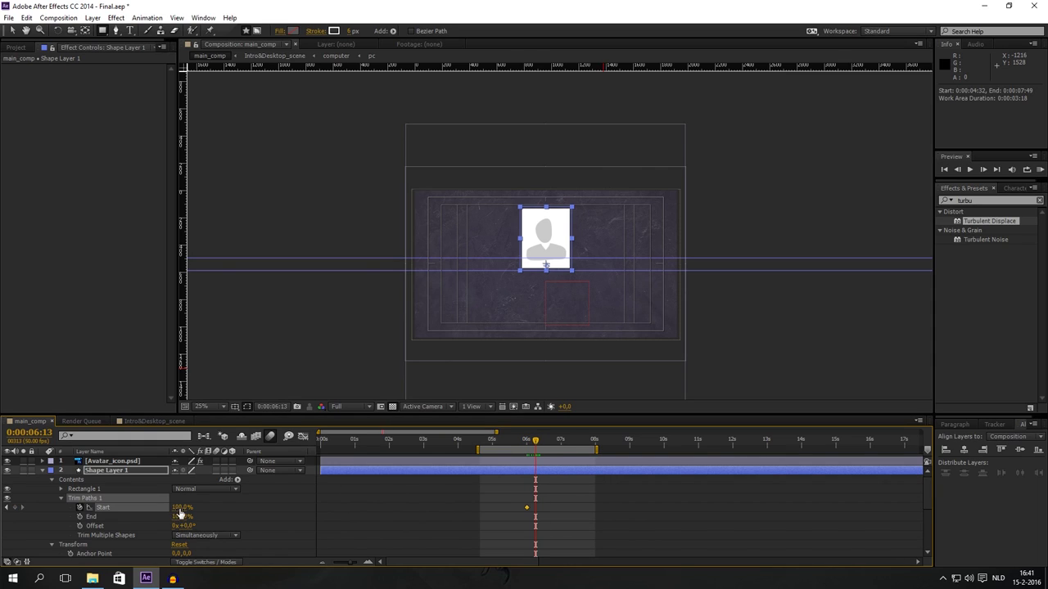
{"action": "left_click_drag", "start_coordinate": [176, 508], "coordinate": [114, 507]}
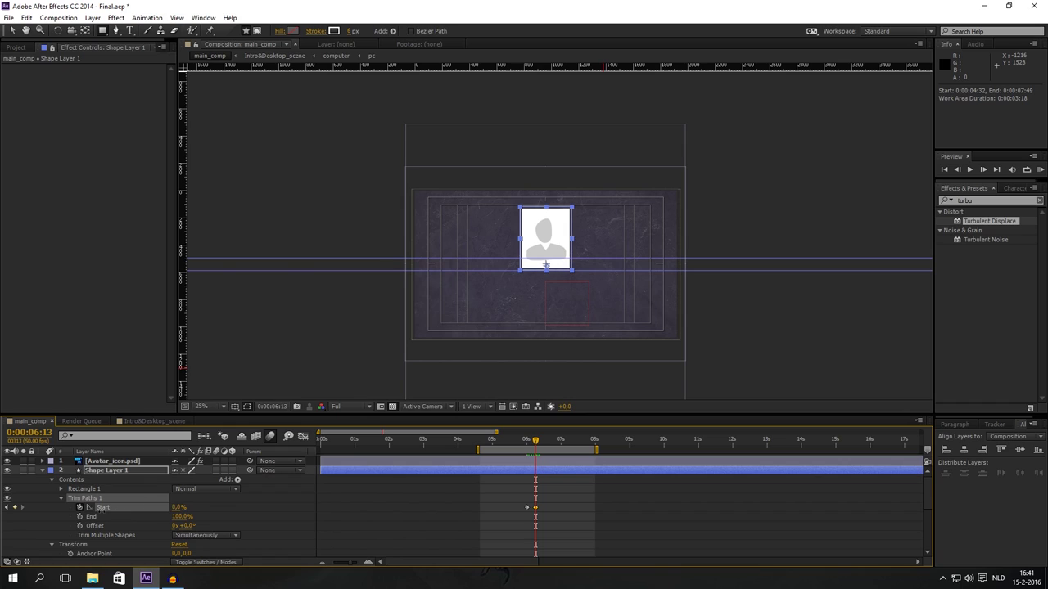
Hide the avatar layer and preview the outline's draw-on animation
{"action": "left_click", "coordinate": [7, 461]}
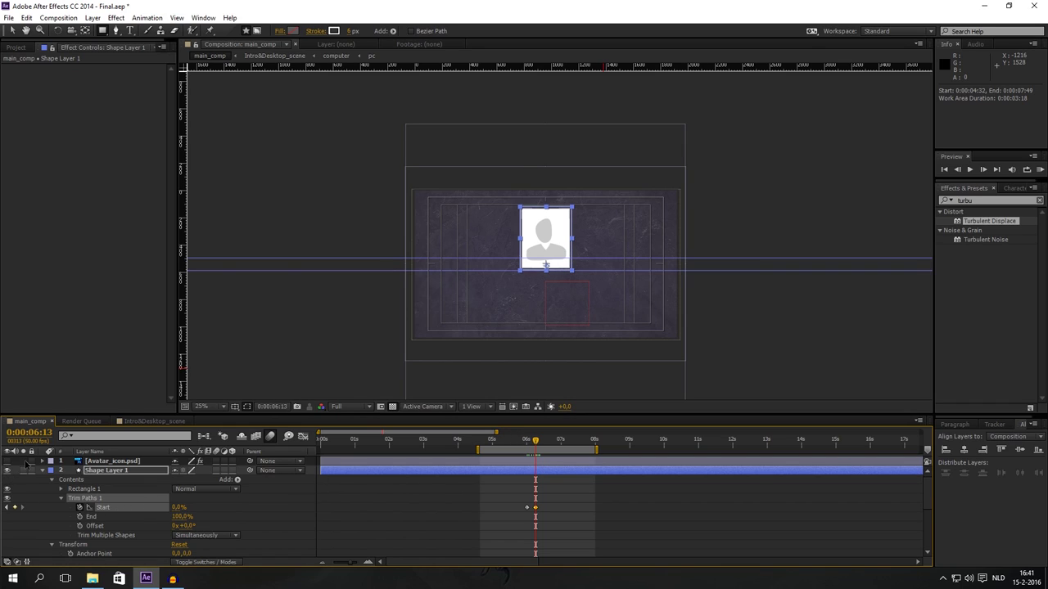
{"action": "left_click", "coordinate": [520, 441]}
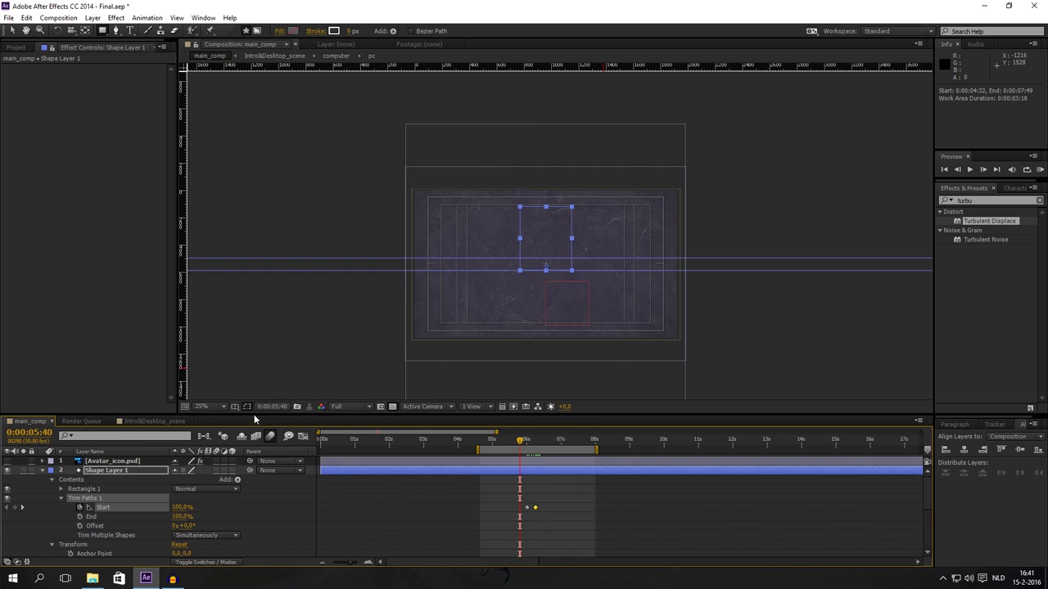
{"action": "key", "text": "KP_0"}
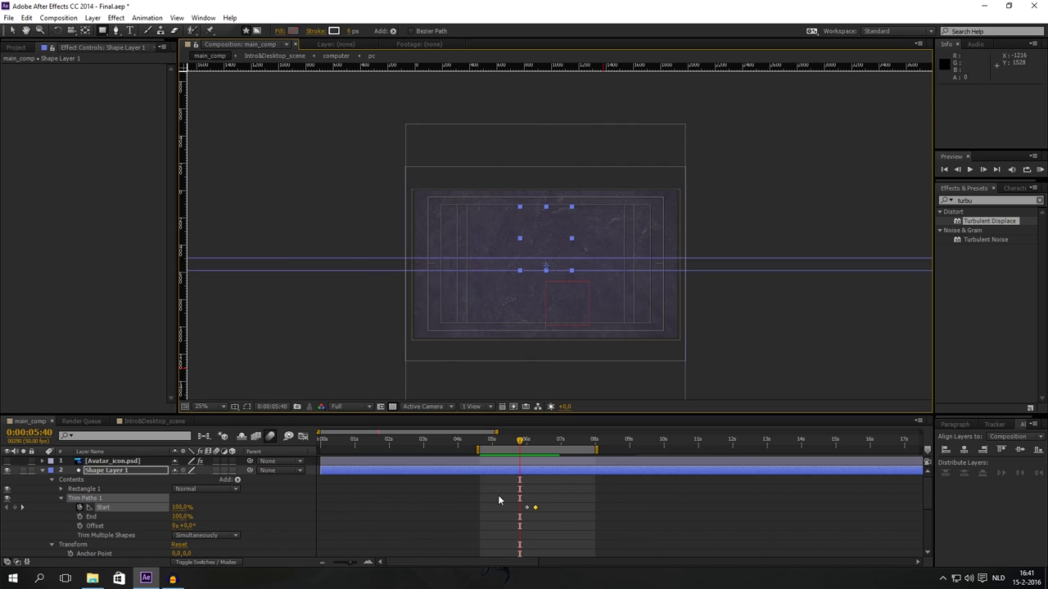
{"action": "left_click", "coordinate": [498, 497]}
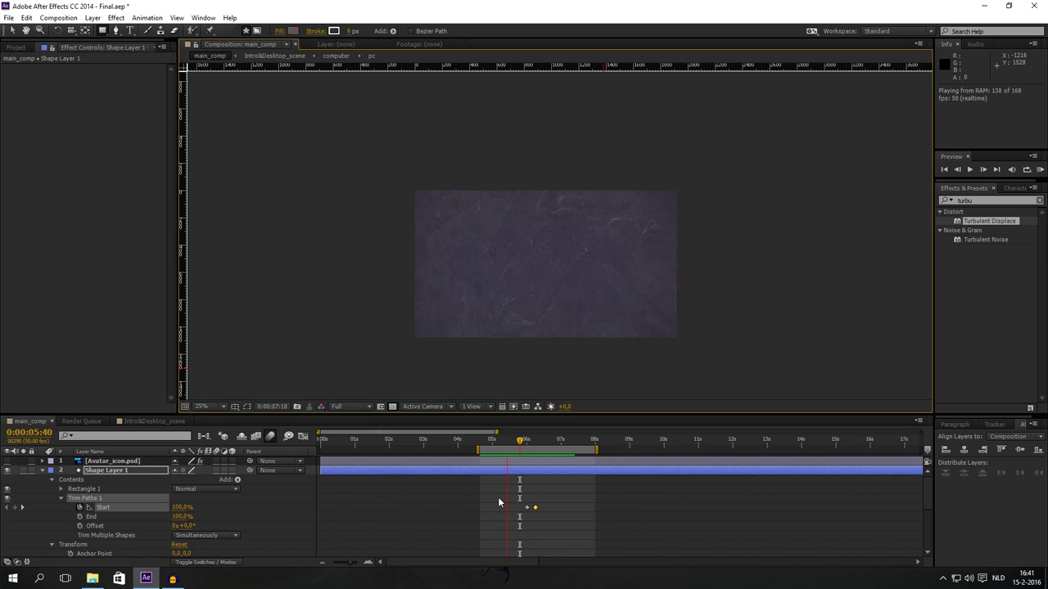
{"action": "left_click", "coordinate": [529, 484]}
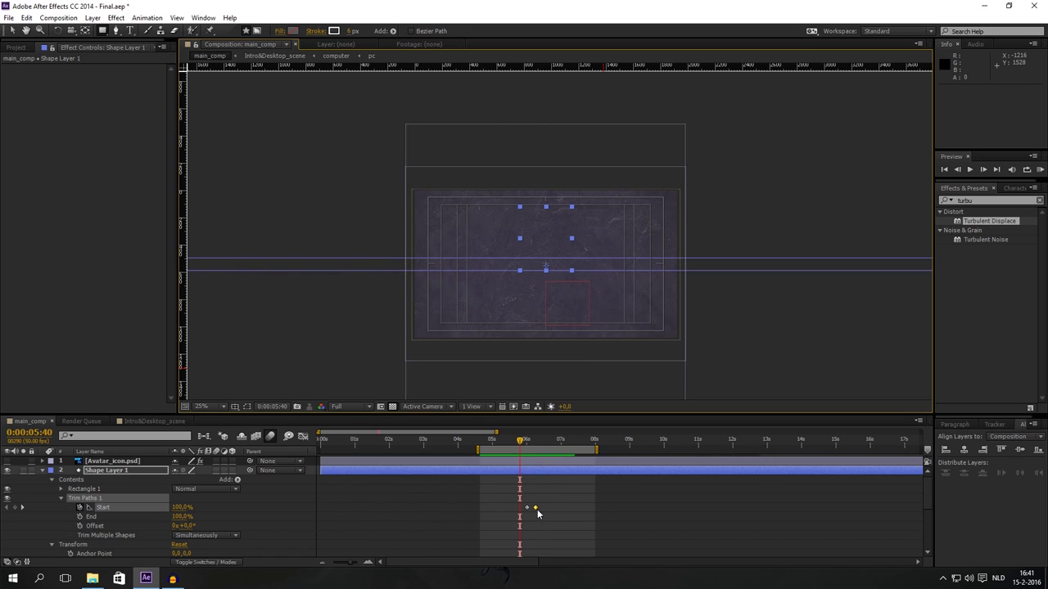
Move the Trim Paths Start end keyframe to 0:00:06:19, apply Easy Ease with a steeper speed curve, and preview the outline
{"action": "right_click", "coordinate": [539, 509]}
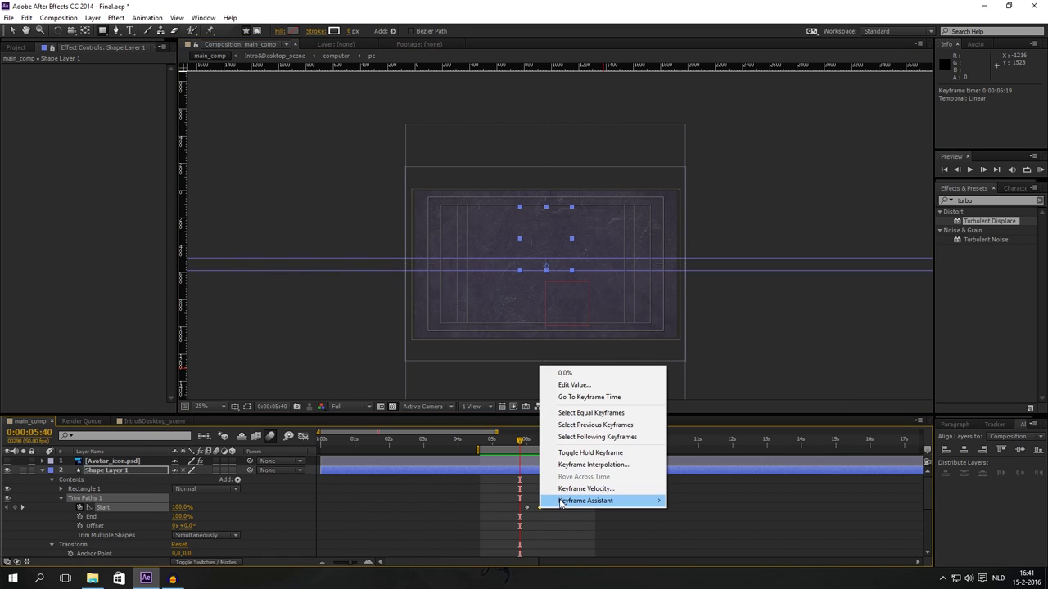
{"action": "mouse_move", "coordinate": [589, 500]}
{"action": "left_click", "coordinate": [696, 428]}
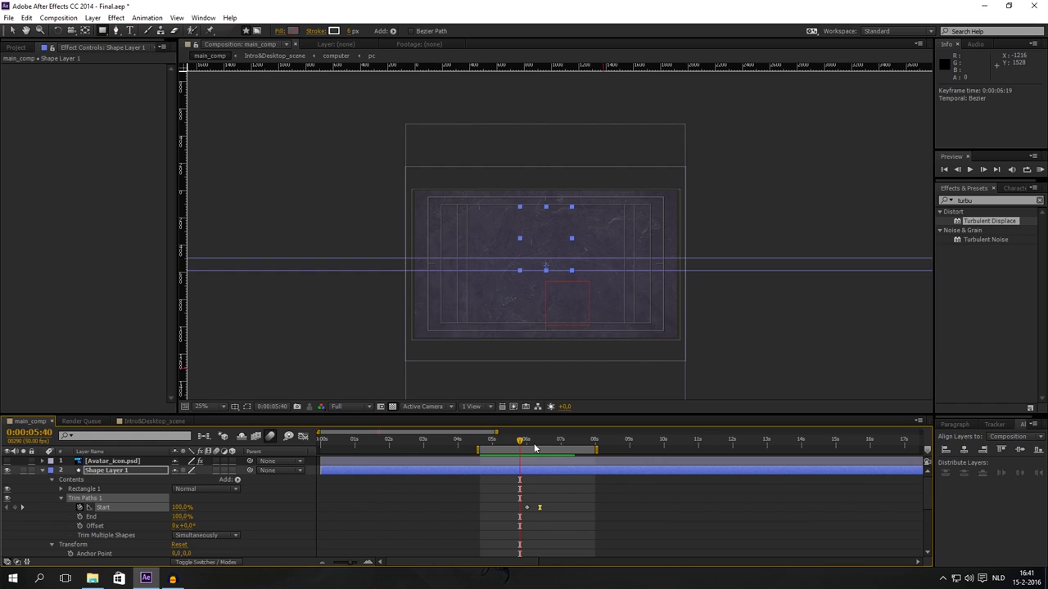
{"action": "left_click", "coordinate": [541, 440]}
{"action": "left_click", "coordinate": [303, 436]}
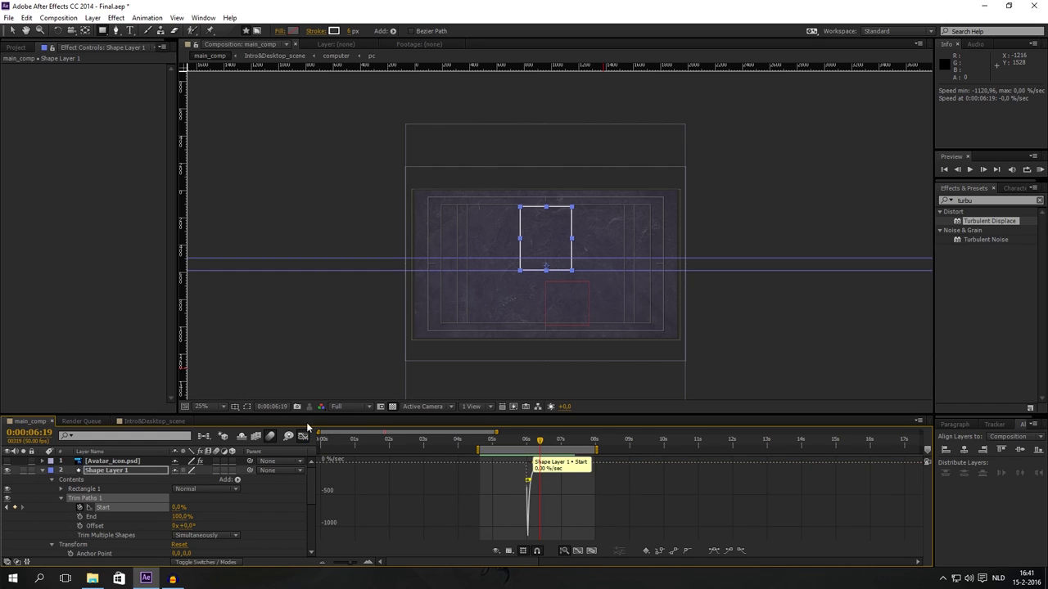
{"action": "key", "text": "shift+F3"}
{"action": "key", "text": "KP_0"}
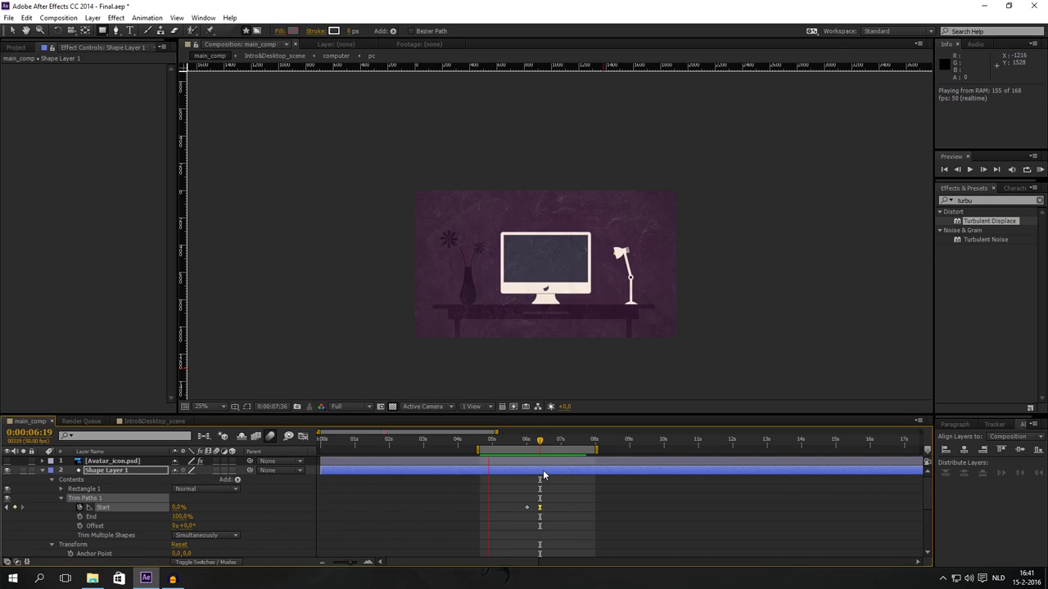
Shift Shape Layer 1 seven frames earlier in time and preview the outline's timing against the zoom
{"action": "left_click", "coordinate": [544, 474]}
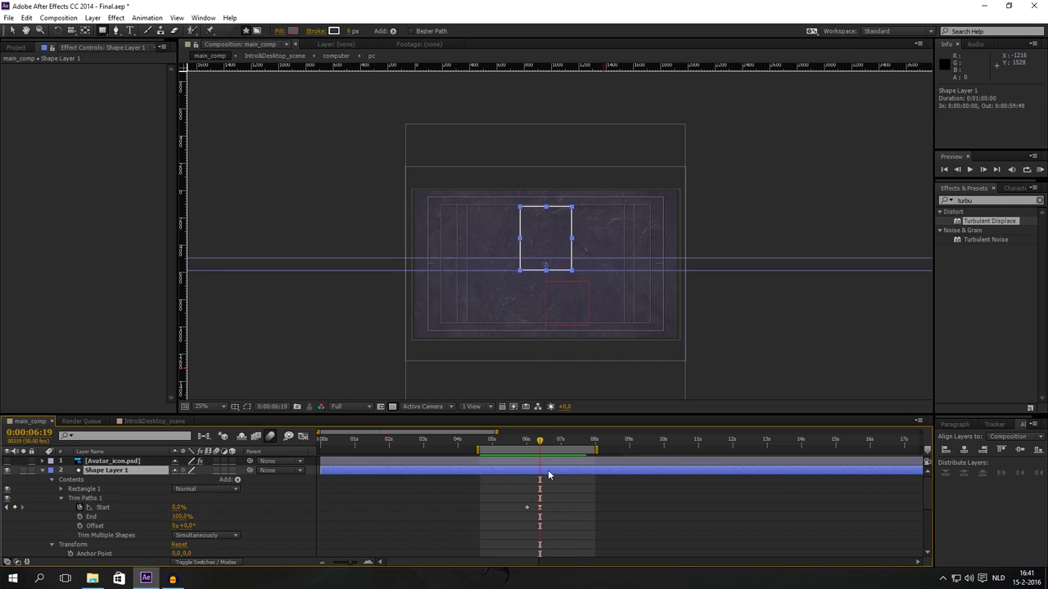
{"action": "left_click", "coordinate": [510, 441]}
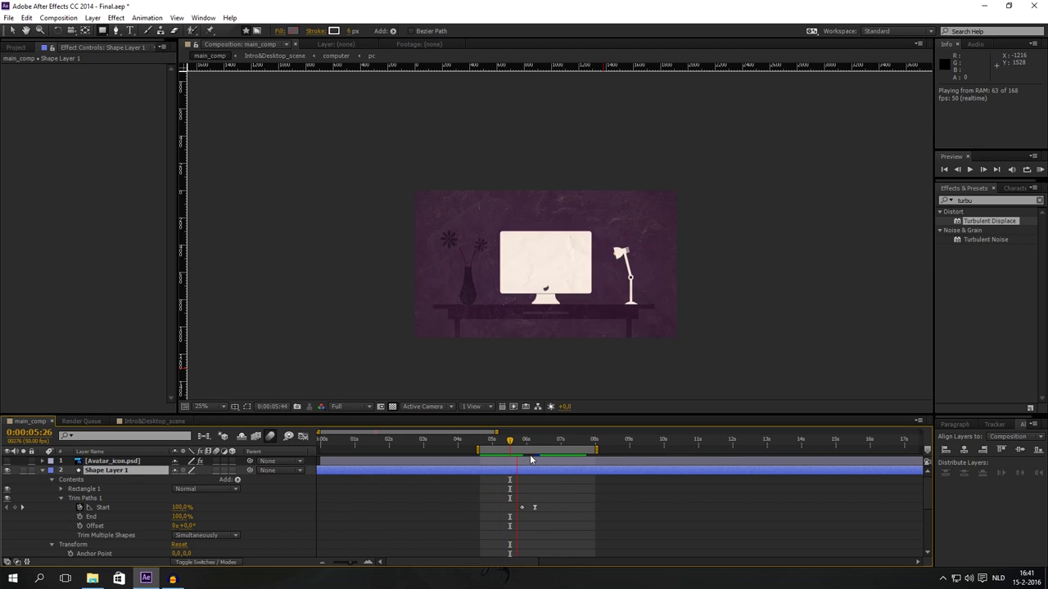
{"action": "left_click", "coordinate": [529, 457]}
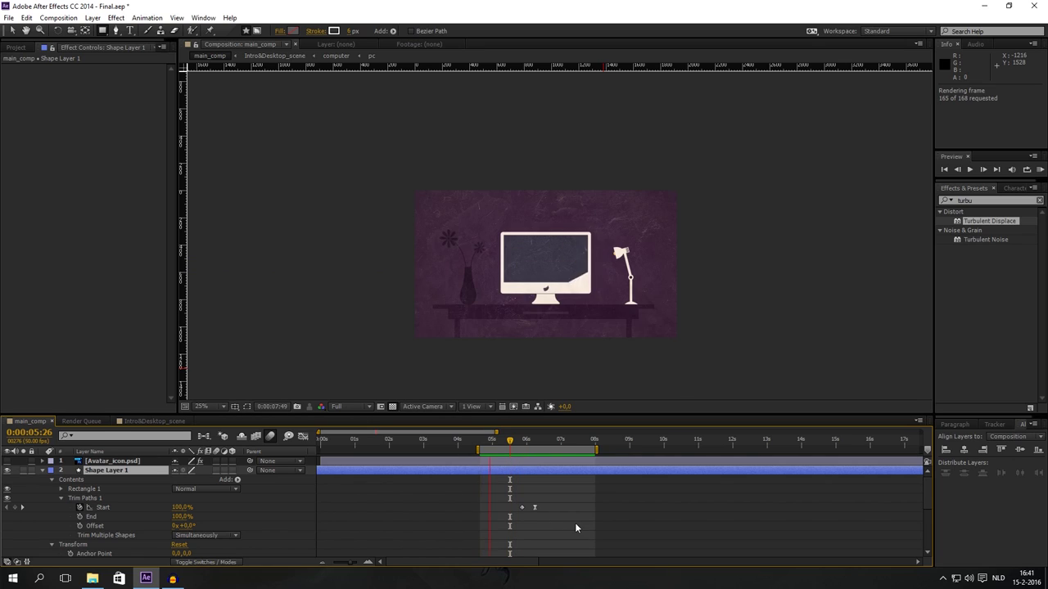
{"action": "left_click", "coordinate": [520, 479]}
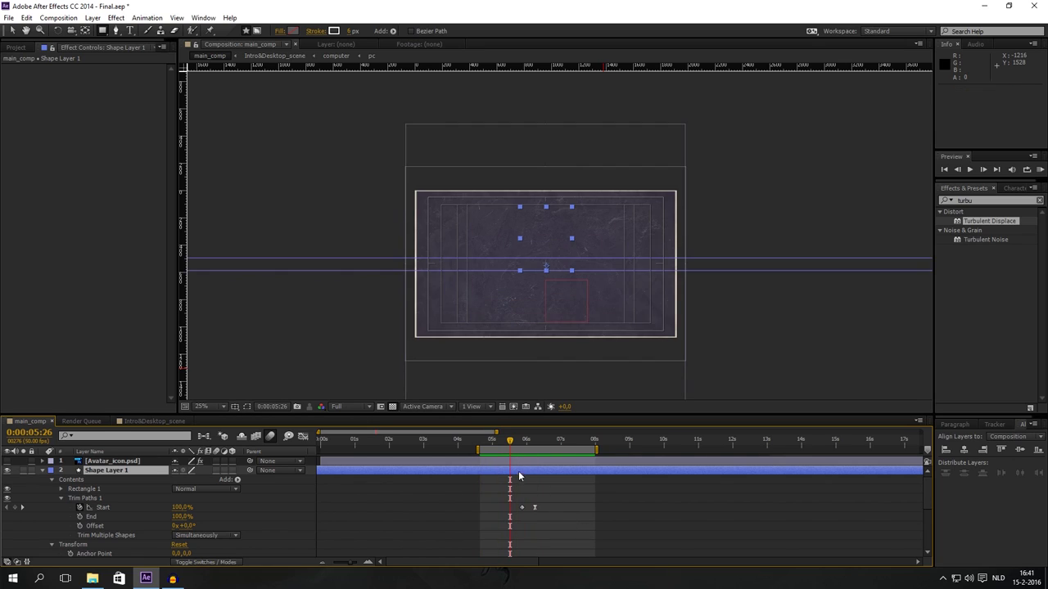
Trim the start of Shape Layer 1 to 0:00:05:43, then show the avatar layer again and trim its start to 0:00:05:47
{"action": "left_click_drag", "start_coordinate": [513, 441], "coordinate": [521, 442]}
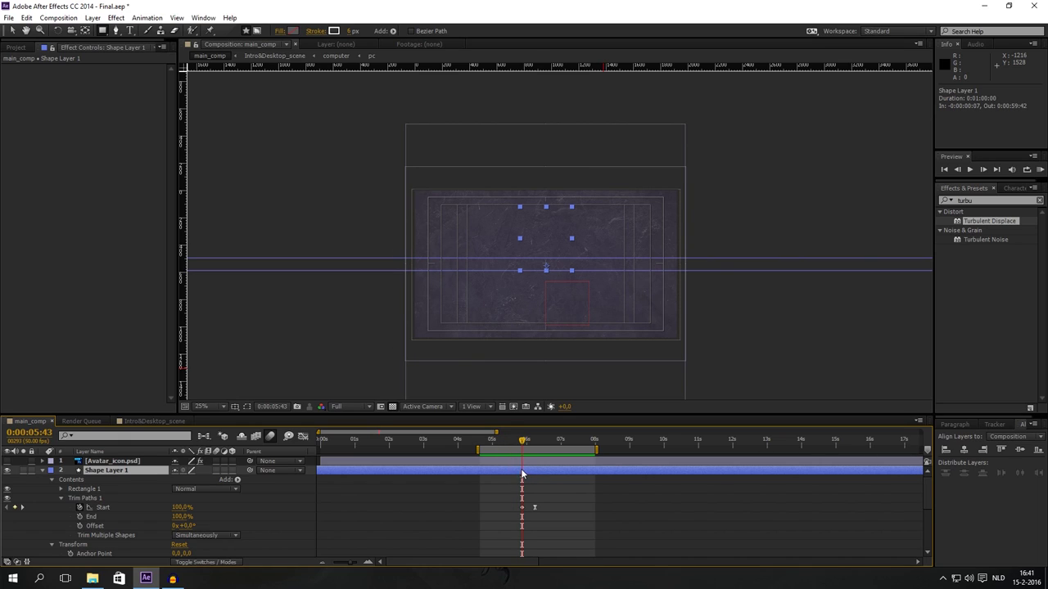
{"action": "key", "text": "alt+bracketleft"}
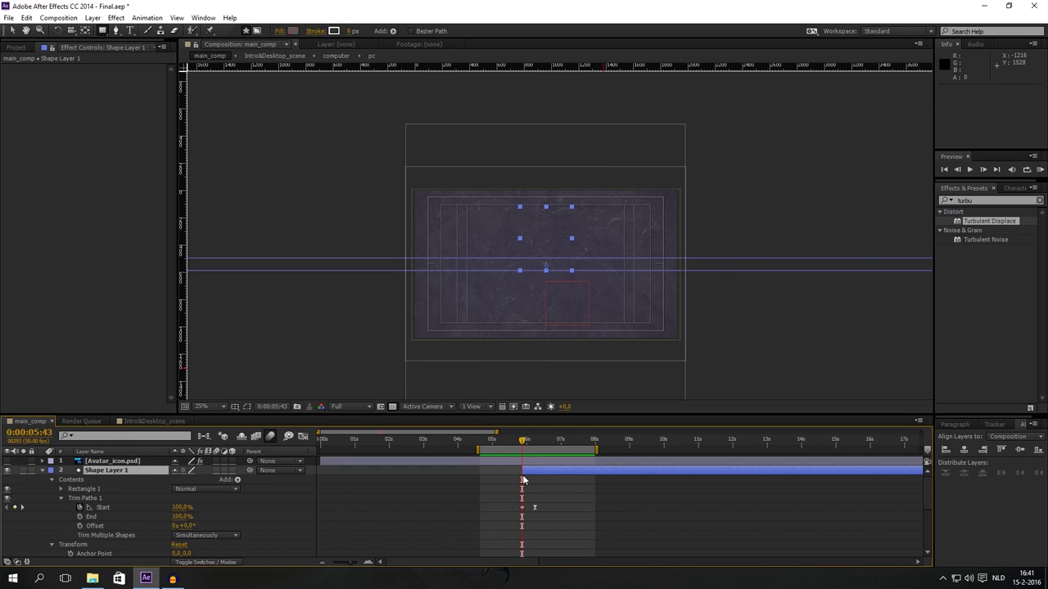
{"action": "left_click", "coordinate": [7, 462]}
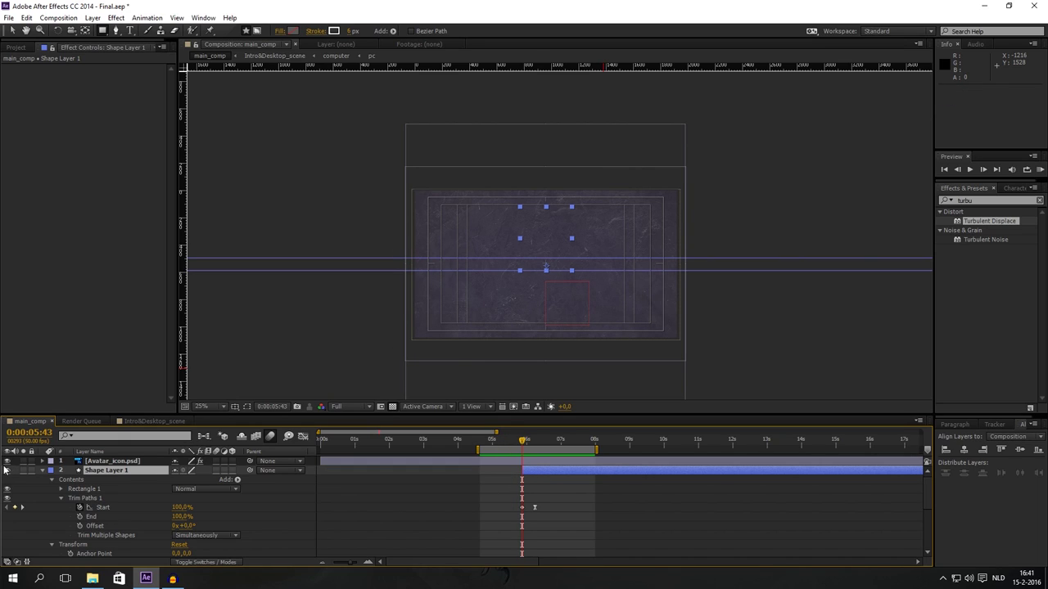
{"action": "left_click", "coordinate": [533, 460]}
{"action": "left_click_drag", "start_coordinate": [522, 442], "coordinate": [527, 442]}
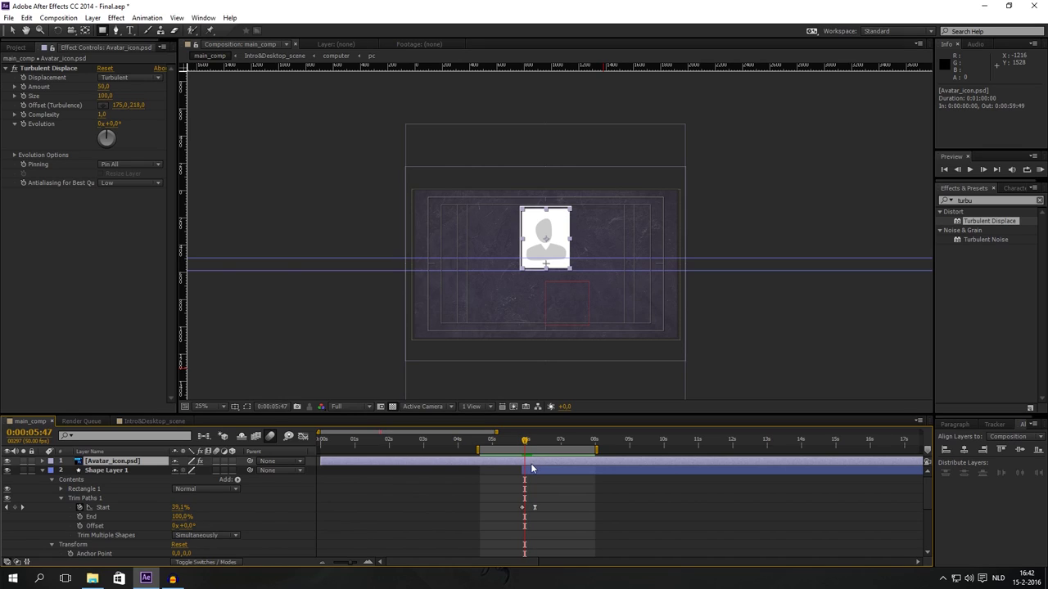
{"action": "key", "text": "alt+bracketleft"}
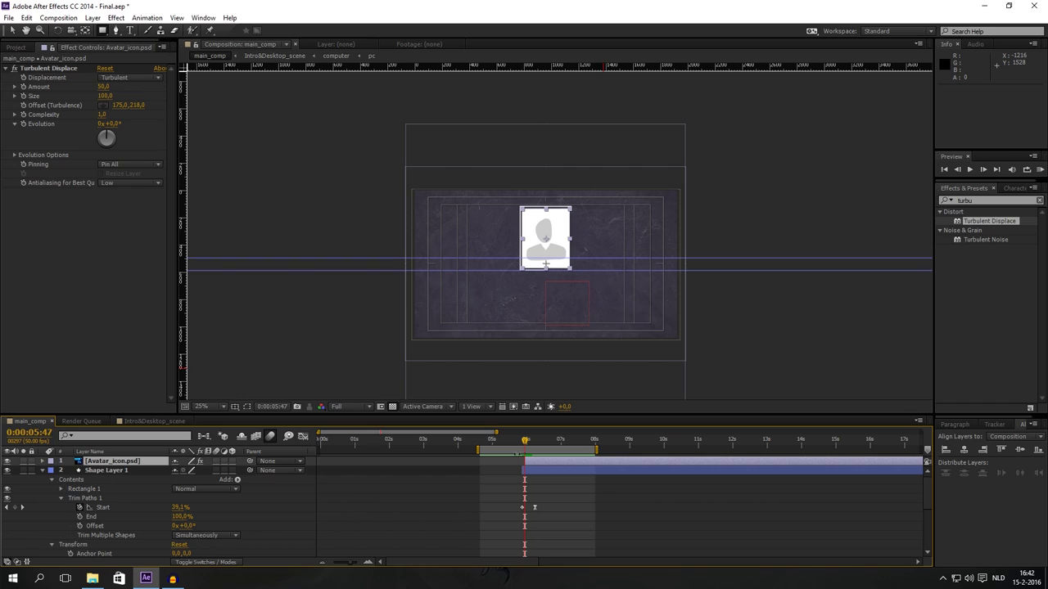
Keyframe the avatar's Turbulent Displace Amount, Size, Complexity and Evolution at 0:00:05:47
{"action": "left_click", "coordinate": [41, 471]}
{"action": "left_click", "coordinate": [41, 462]}
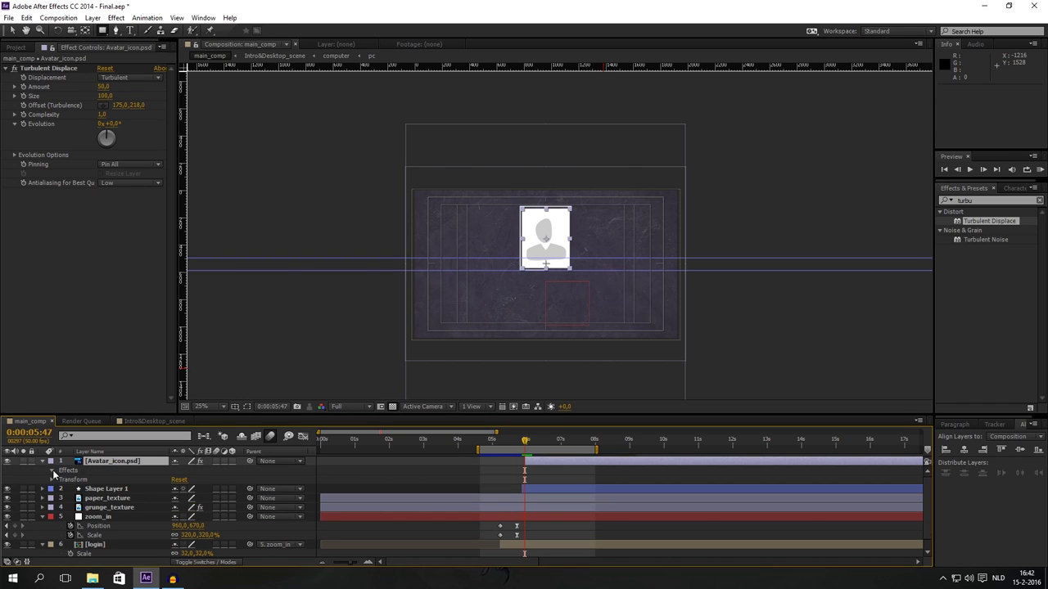
{"action": "left_click", "coordinate": [52, 470]}
{"action": "left_click", "coordinate": [60, 479]}
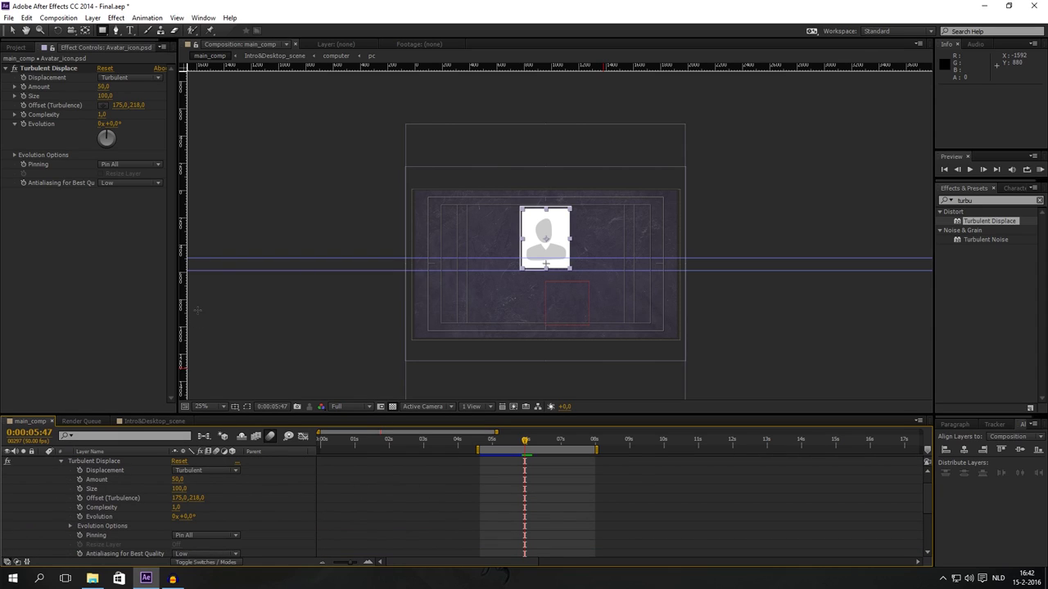
{"action": "left_click", "coordinate": [79, 480]}
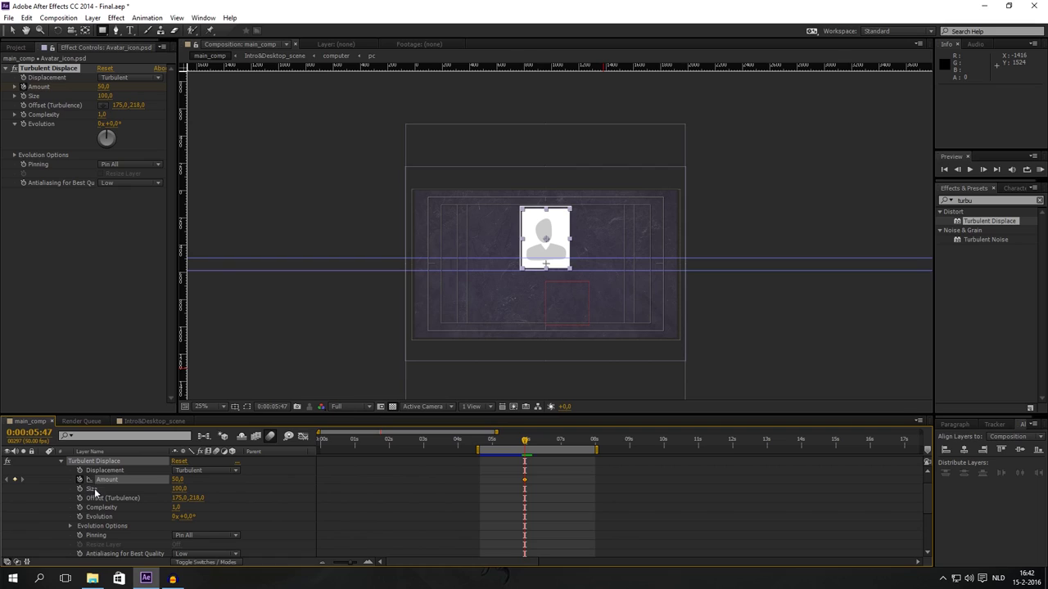
{"action": "left_click", "coordinate": [80, 507]}
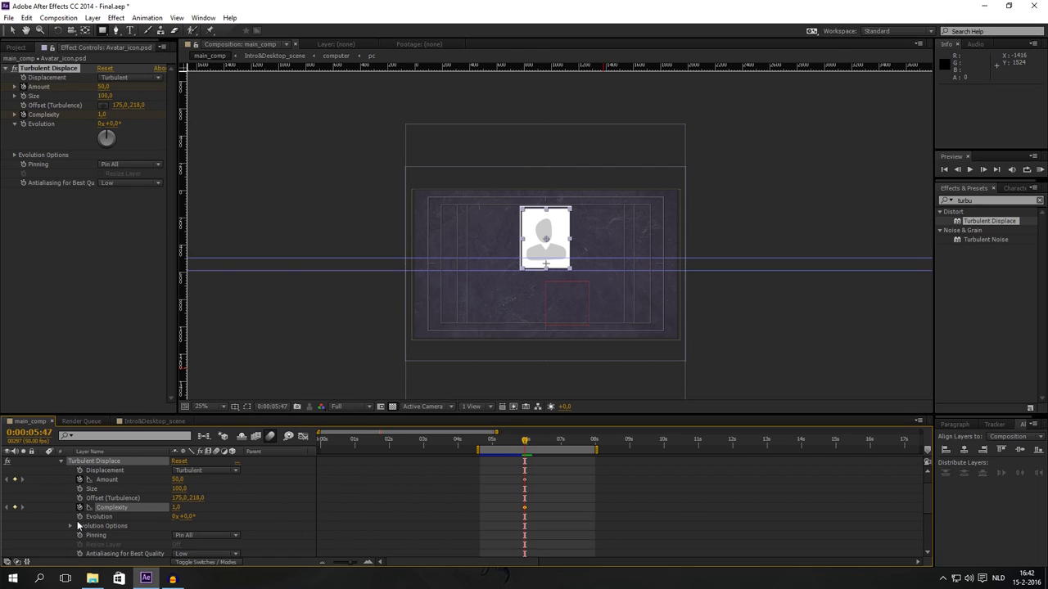
{"action": "left_click", "coordinate": [79, 516]}
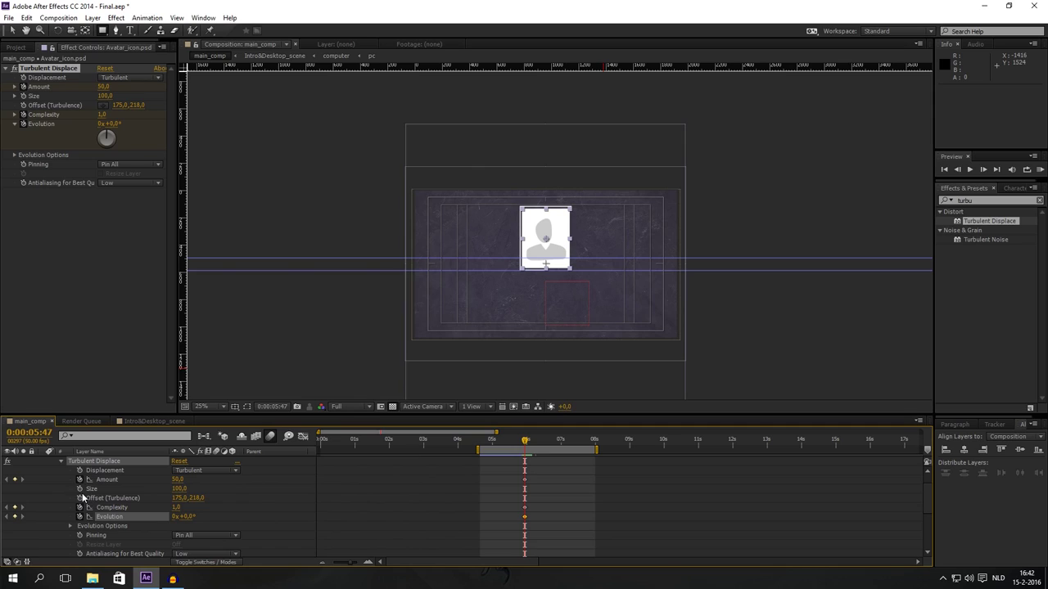
{"action": "left_click", "coordinate": [79, 489]}
Add end keyframes for the four Turbulent Displace properties at 0:00:06:17, with Amount set to 0
{"action": "left_click_drag", "start_coordinate": [525, 443], "coordinate": [538, 442]}
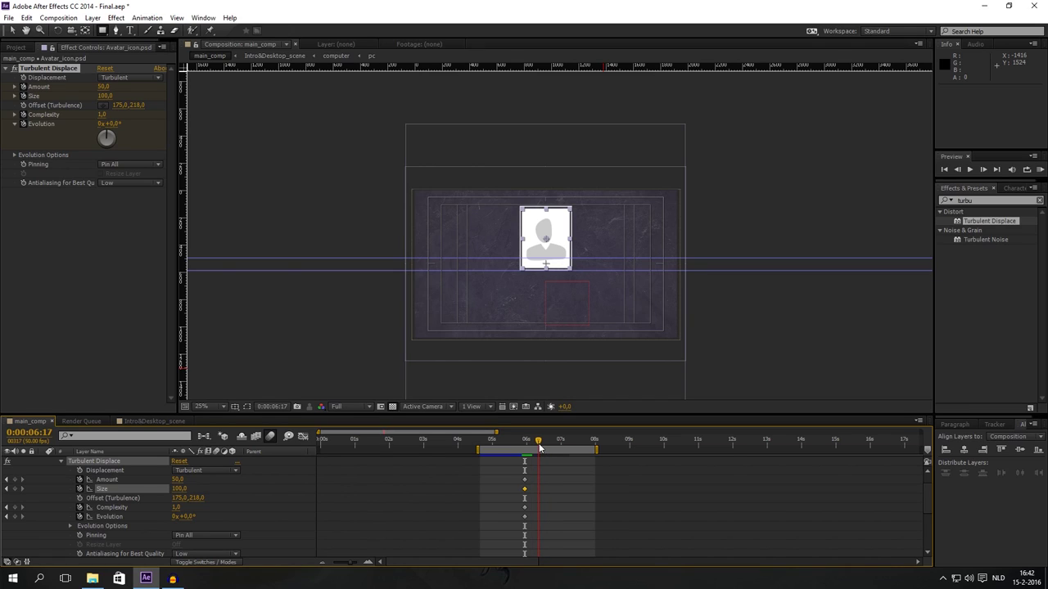
{"action": "left_click", "coordinate": [14, 516]}
{"action": "left_click", "coordinate": [14, 508]}
{"action": "left_click", "coordinate": [15, 489]}
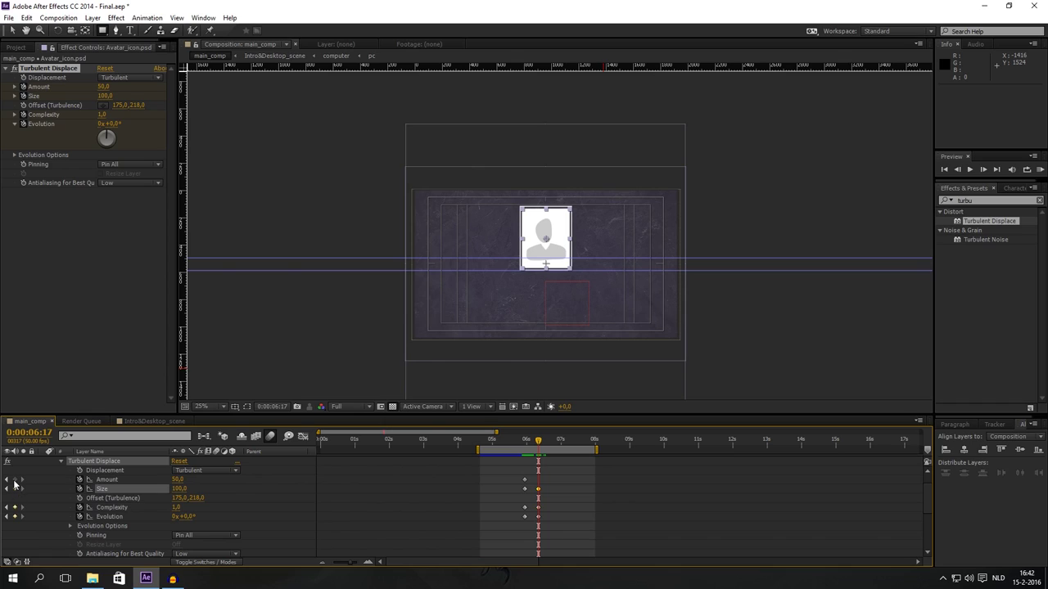
{"action": "left_click", "coordinate": [15, 480]}
{"action": "left_click", "coordinate": [179, 480]}
{"action": "type", "text": "0"}
{"action": "key", "text": "Return"}
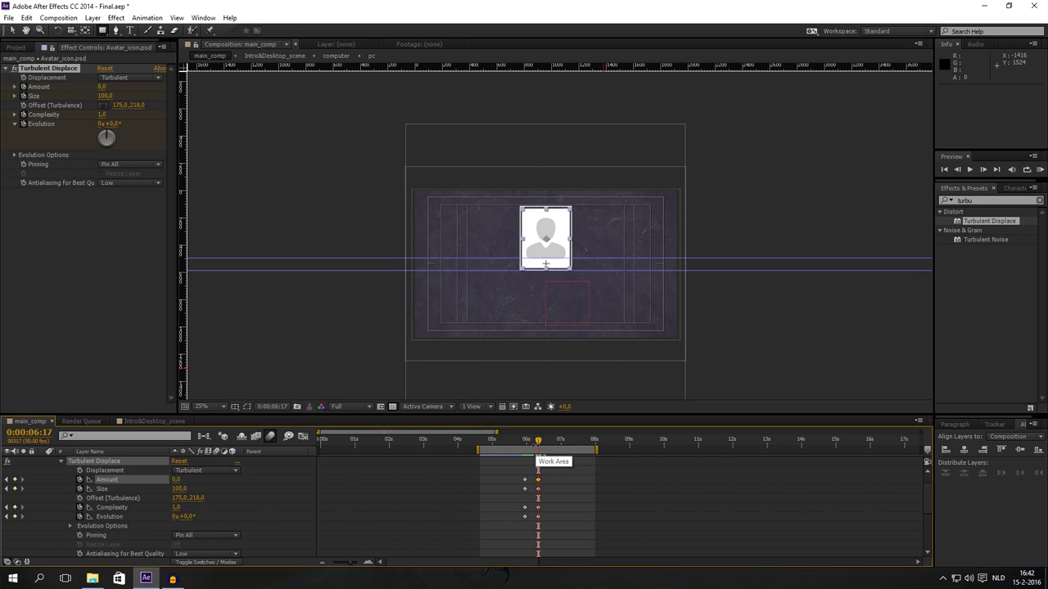
Return to 0:00:05:47 and set the avatar's Turbulent Displace Amount to 1000 and Size to 303
{"action": "mouse_move", "coordinate": [538, 446]}
{"action": "left_mouse_down"}
{"action": "mouse_move", "coordinate": [553, 445]}
{"action": "mouse_move", "coordinate": [525, 444]}
{"action": "left_mouse_up"}
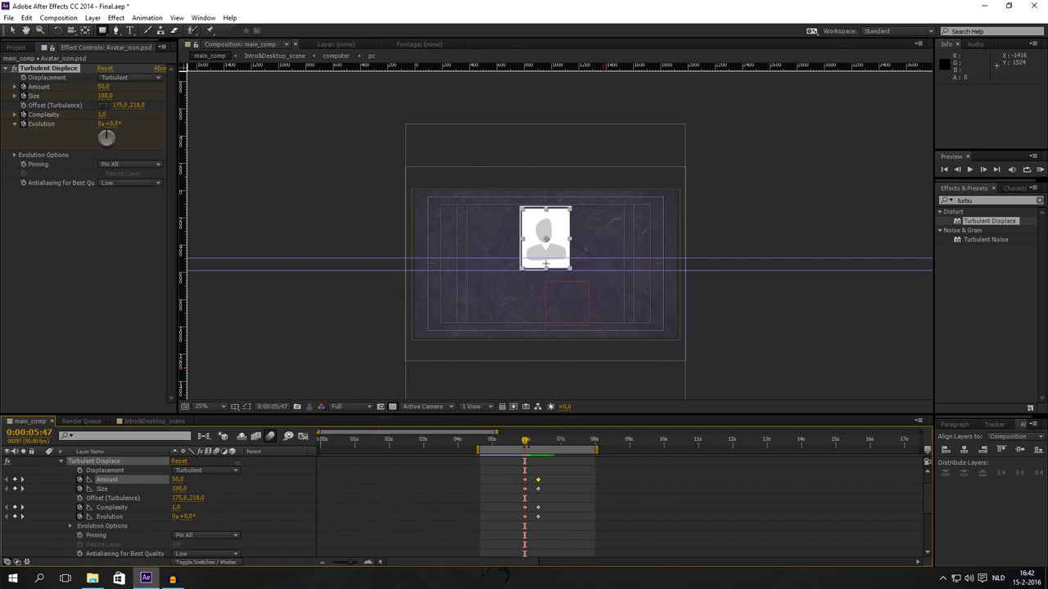
{"action": "left_click_drag", "start_coordinate": [177, 480], "coordinate": [785, 461]}
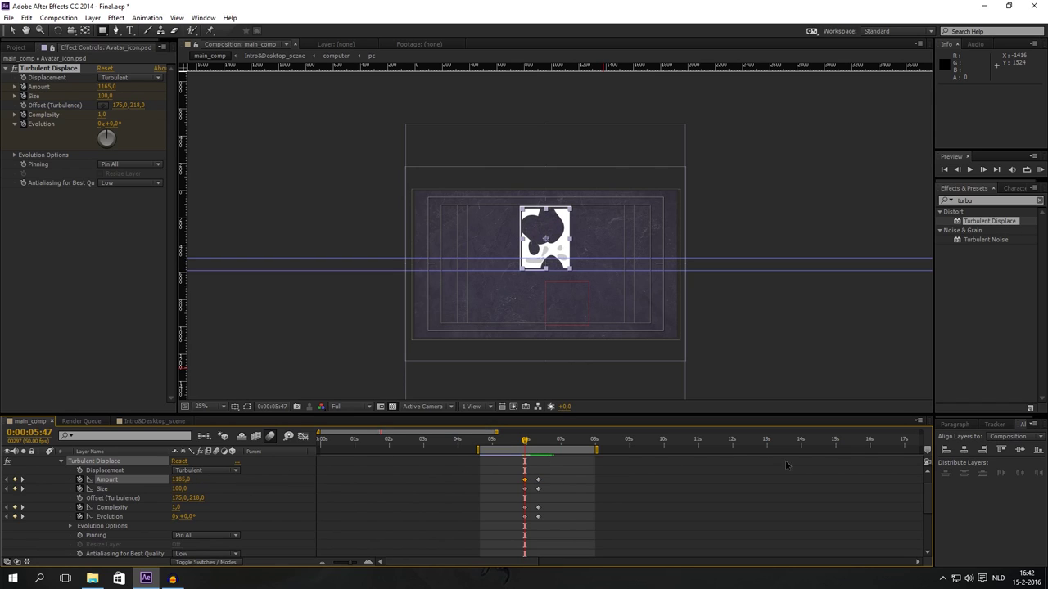
{"action": "left_click_drag", "start_coordinate": [178, 480], "coordinate": [123, 480]}
{"action": "left_click", "coordinate": [180, 480]}
{"action": "key", "text": "Tab"}
{"action": "type", "text": "241"}
{"action": "key", "text": "Return"}
{"action": "left_click_drag", "start_coordinate": [278, 489], "coordinate": [461, 491]}
{"action": "left_click_drag", "start_coordinate": [388, 494], "coordinate": [300, 492]}
{"action": "left_click", "coordinate": [300, 492]}
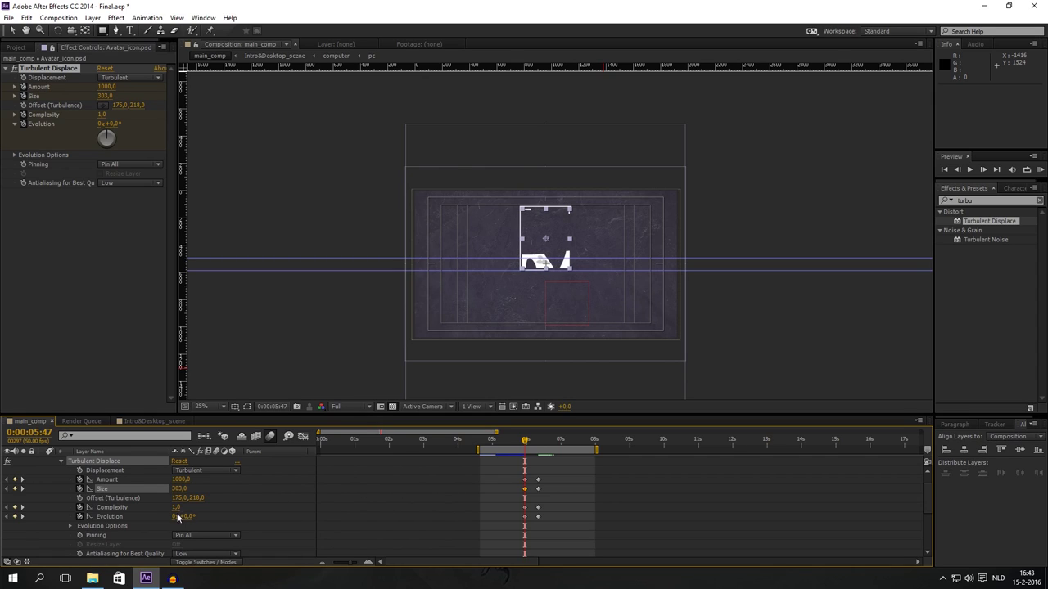
Set the starting Complexity to 2.7 and Evolution to about 1x+268°, and preview the avatar's distortion reveal
{"action": "left_click_drag", "start_coordinate": [178, 511], "coordinate": [264, 495]}
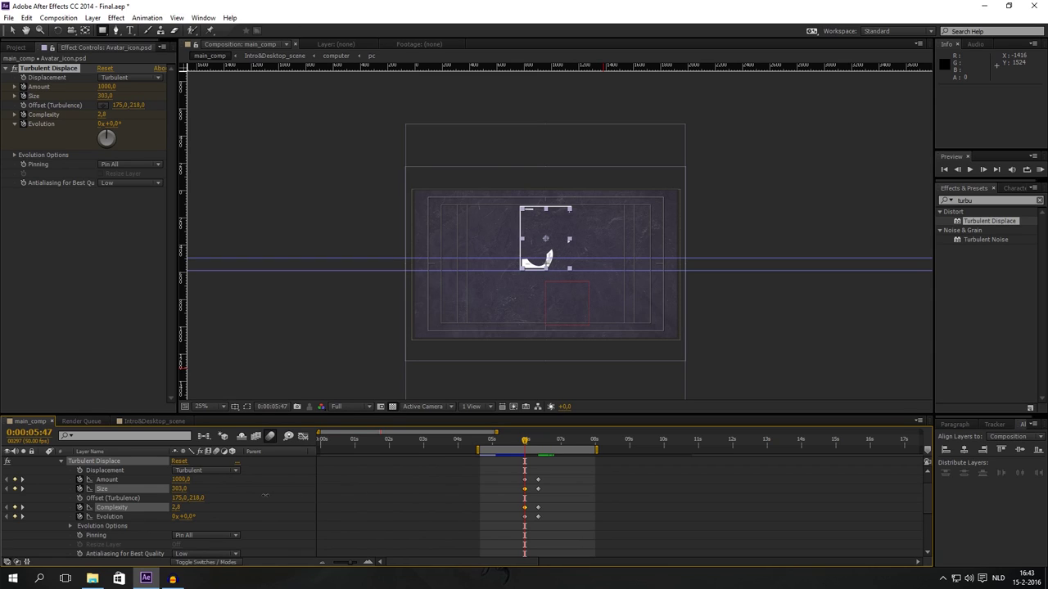
{"action": "left_click_drag", "start_coordinate": [184, 517], "coordinate": [501, 508]}
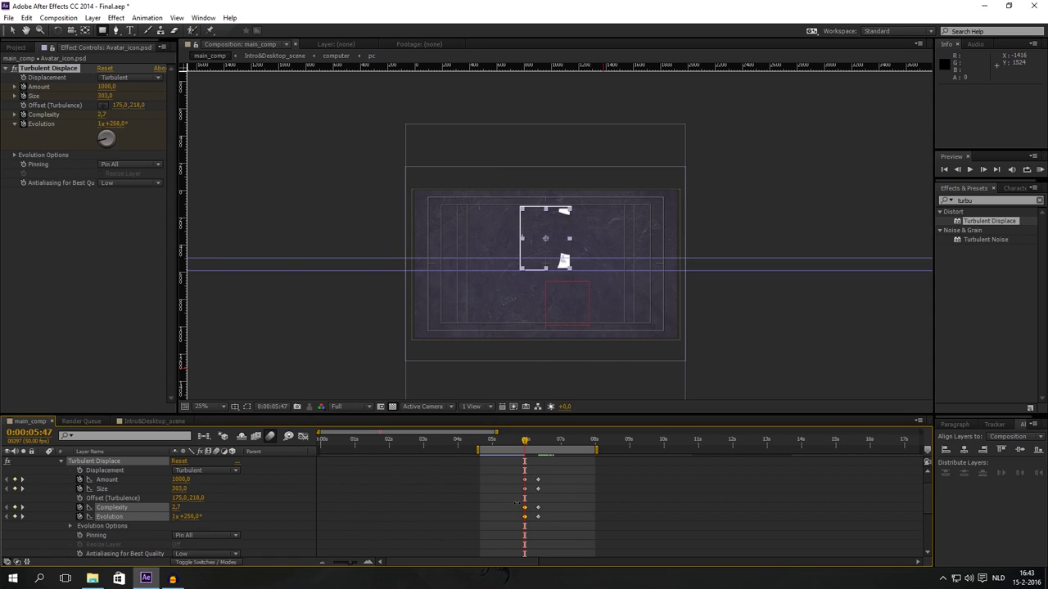
{"action": "left_click", "coordinate": [528, 441]}
{"action": "left_click_drag", "start_coordinate": [528, 441], "coordinate": [541, 440]}
{"action": "key", "text": "KP_0"}
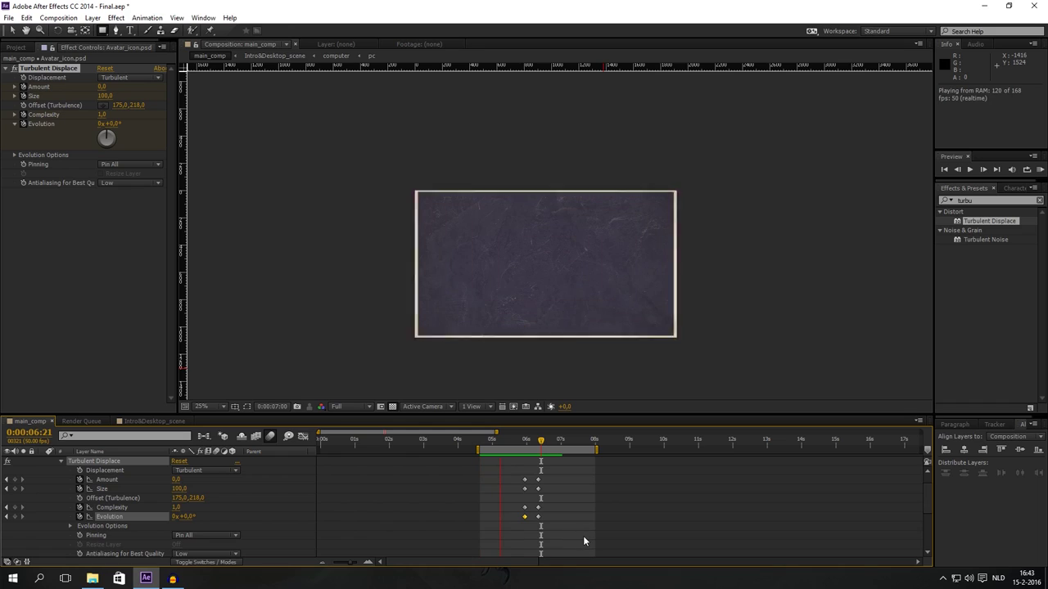
{"action": "key", "text": "space"}
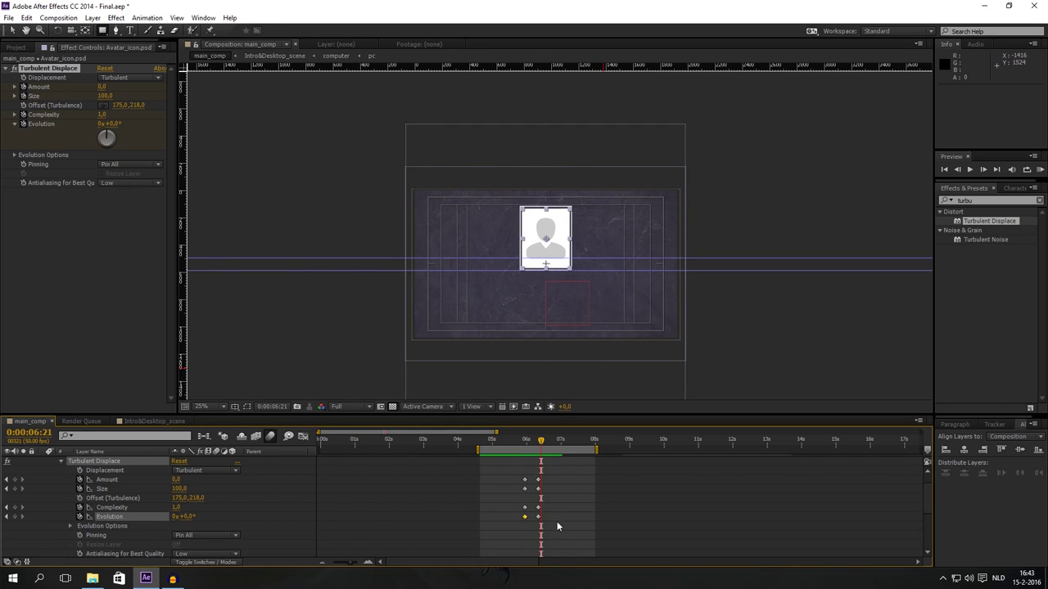
Move the four Turbulent Displace end keyframes to 0:00:06:25 to lengthen the avatar's reveal
{"action": "left_click", "coordinate": [554, 525]}
{"action": "left_click_drag", "start_coordinate": [555, 524], "coordinate": [545, 484]}
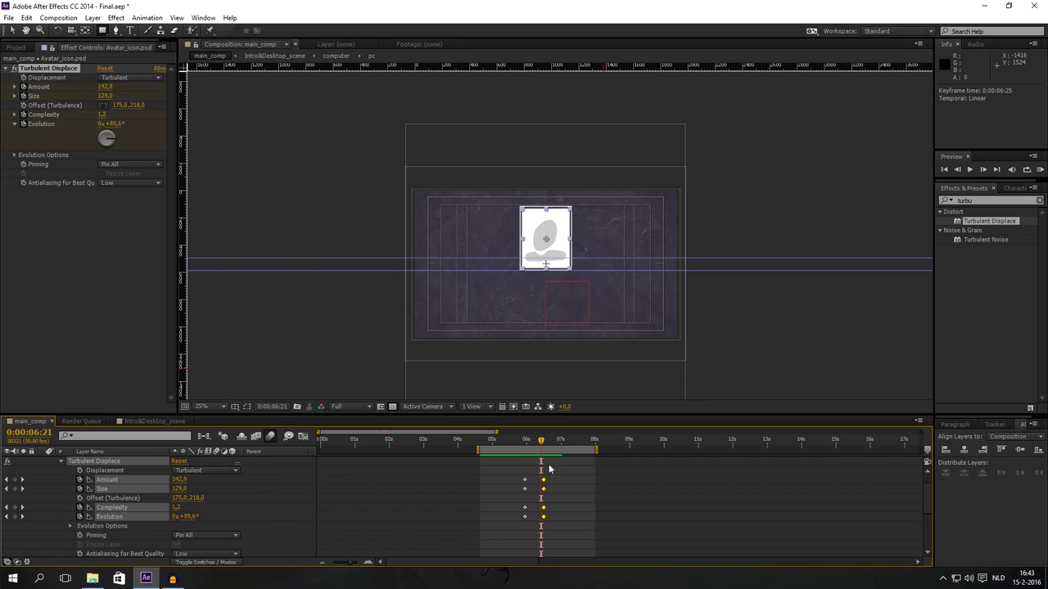
{"action": "left_click_drag", "start_coordinate": [542, 443], "coordinate": [544, 443]}
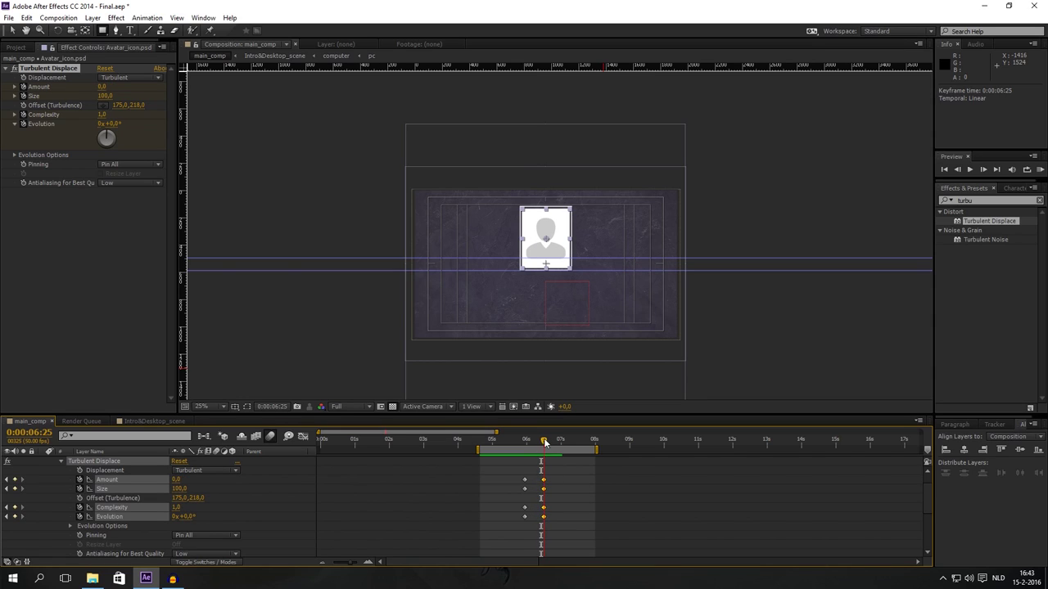
Apply easing to the four Turbulent Displace end keyframes and lengthen the ease into the Amount end keyframe on its speed graph
{"action": "right_click", "coordinate": [545, 481]}
{"action": "mouse_move", "coordinate": [622, 471]}
{"action": "left_click", "coordinate": [699, 494]}
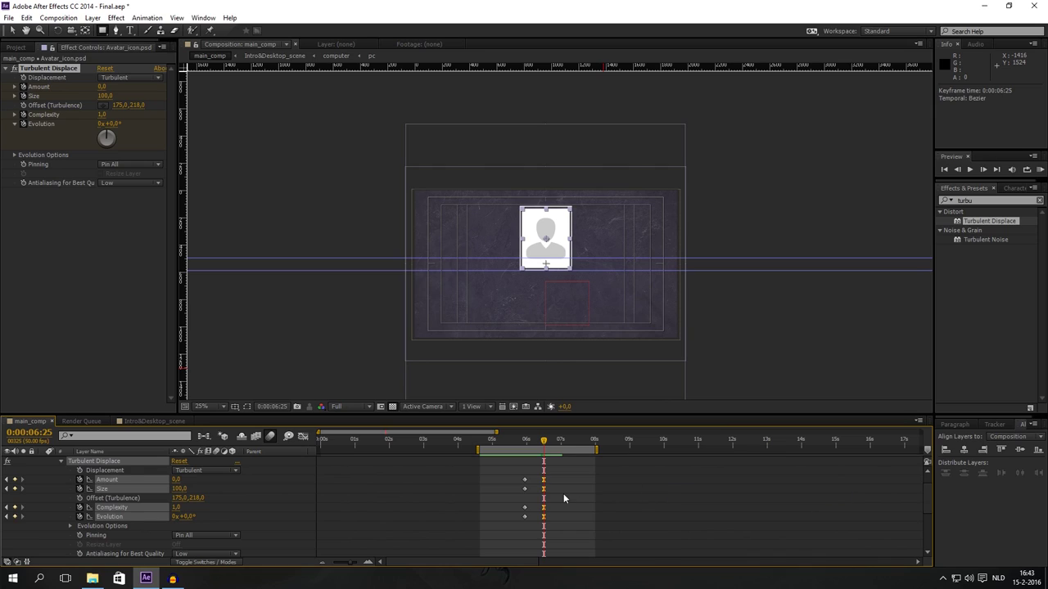
{"action": "left_click", "coordinate": [304, 437]}
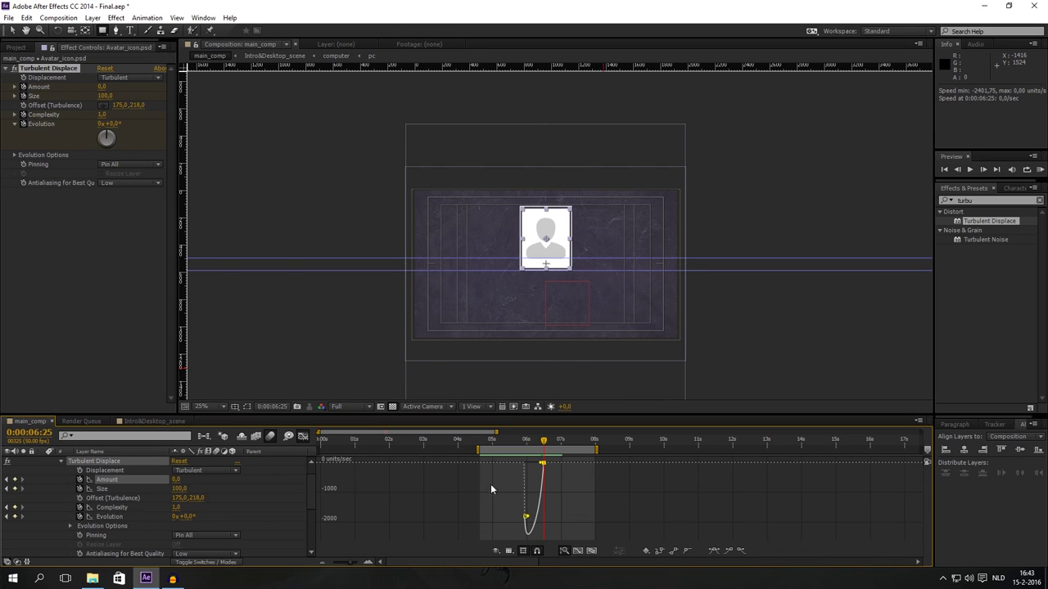
{"action": "left_click_drag", "start_coordinate": [542, 463], "coordinate": [533, 463]}
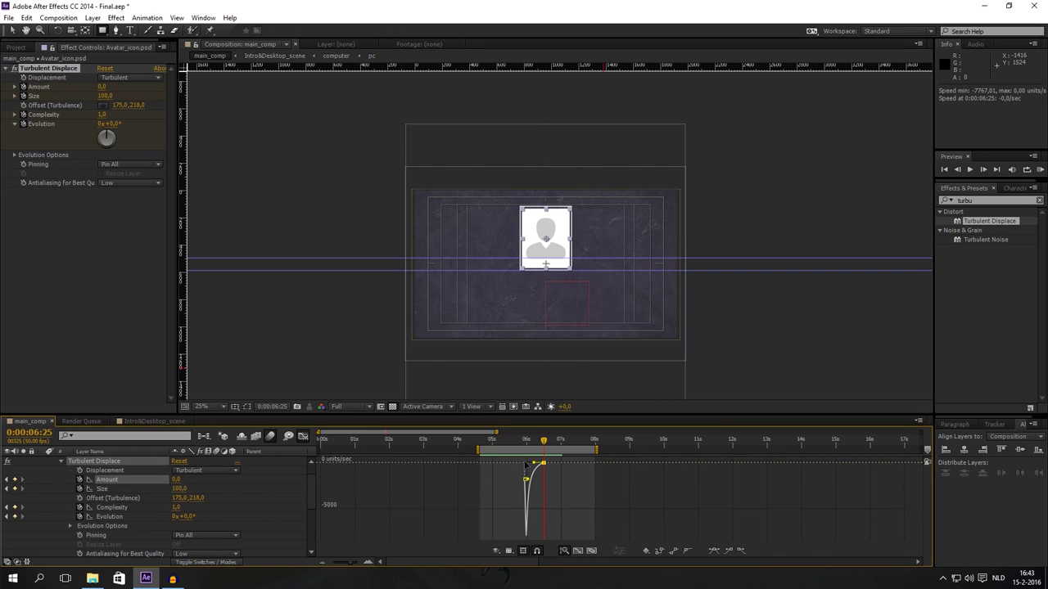
Lengthen the ease into the Size end keyframe on its speed graph so the change starts fast and settles slowly
{"action": "left_click", "coordinate": [302, 436]}
{"action": "left_click", "coordinate": [545, 489]}
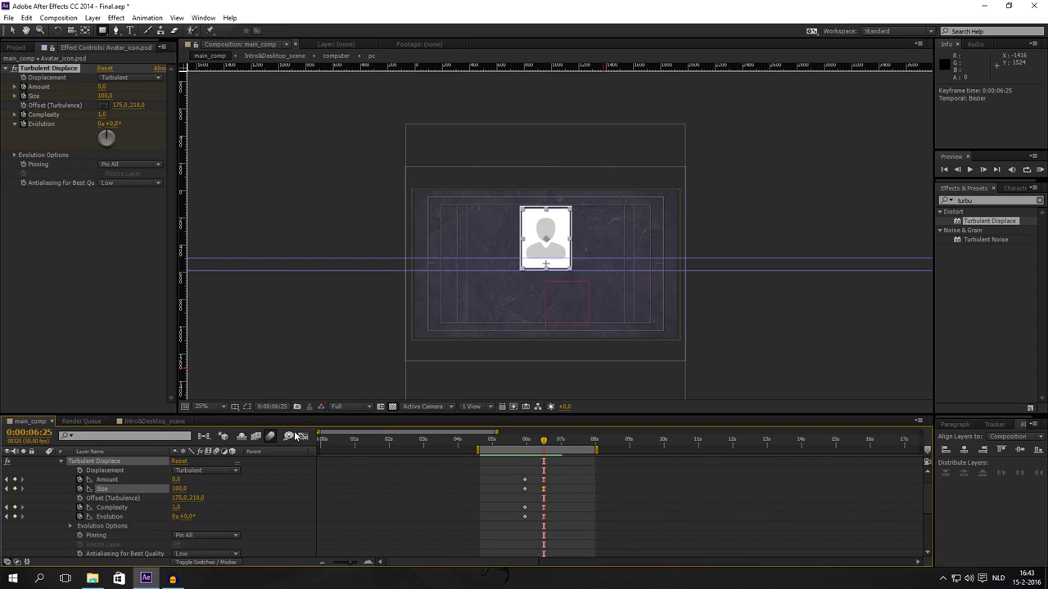
{"action": "left_click", "coordinate": [303, 437]}
{"action": "left_click_drag", "start_coordinate": [542, 463], "coordinate": [534, 464]}
{"action": "left_click", "coordinate": [303, 437]}
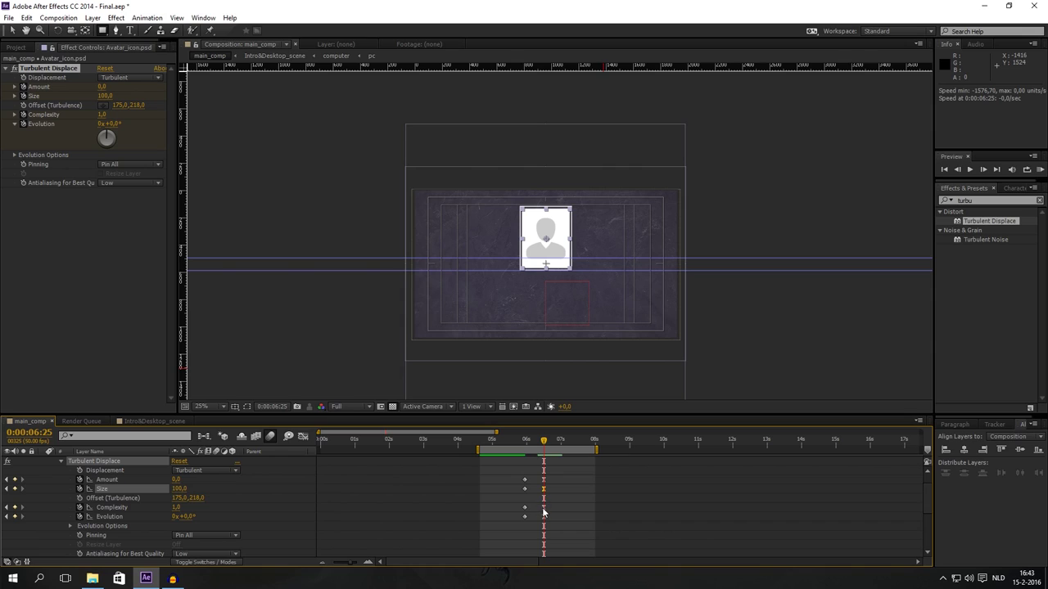
Lengthen the ease into the Complexity and Evolution end keyframes on their speed graphs, and preview the avatar's reveal
{"action": "left_click", "coordinate": [543, 508]}
{"action": "left_click", "coordinate": [303, 437]}
{"action": "left_click_drag", "start_coordinate": [545, 463], "coordinate": [535, 464]}
{"action": "left_click", "coordinate": [302, 436]}
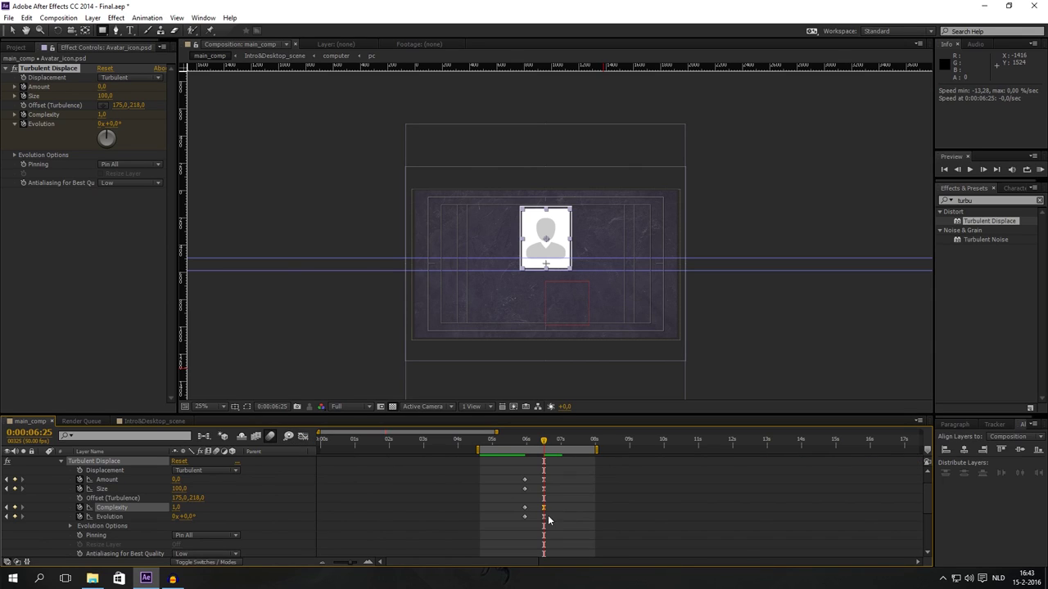
{"action": "left_click", "coordinate": [544, 517]}
{"action": "left_click", "coordinate": [302, 437]}
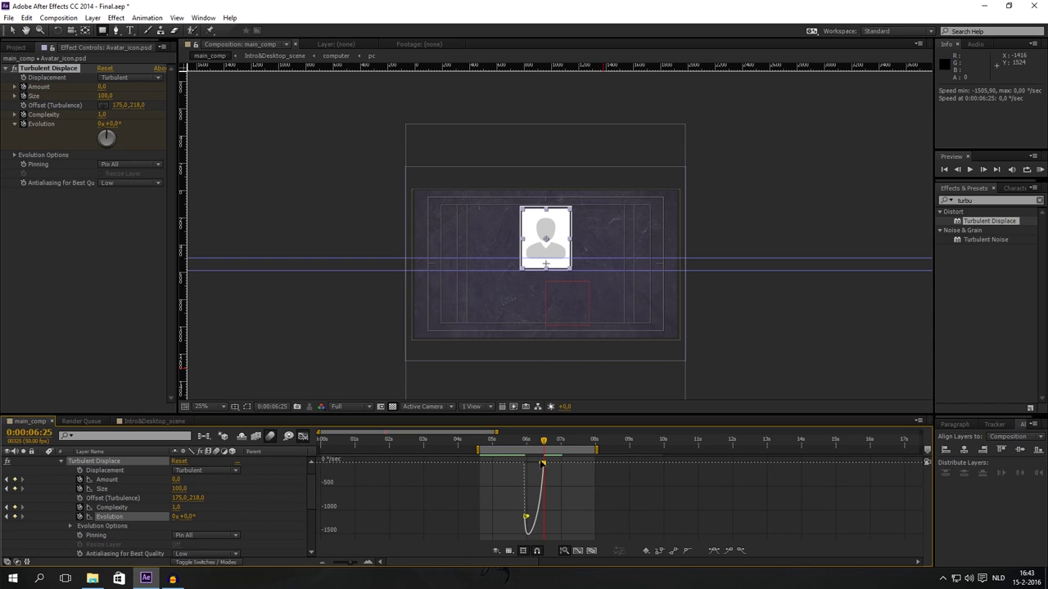
{"action": "left_click_drag", "start_coordinate": [542, 464], "coordinate": [534, 463]}
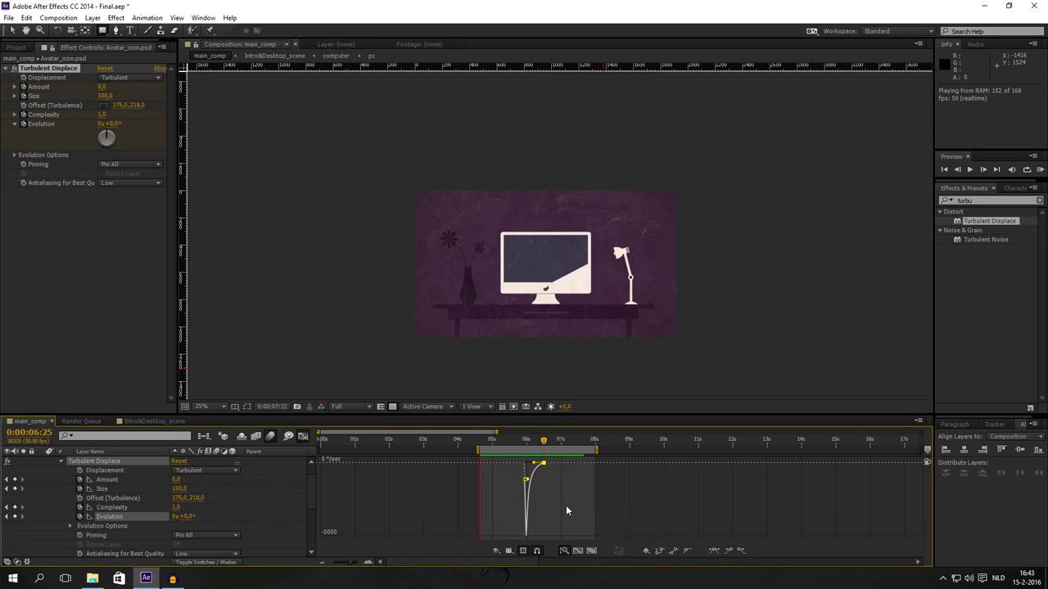
{"action": "key", "text": "space"}
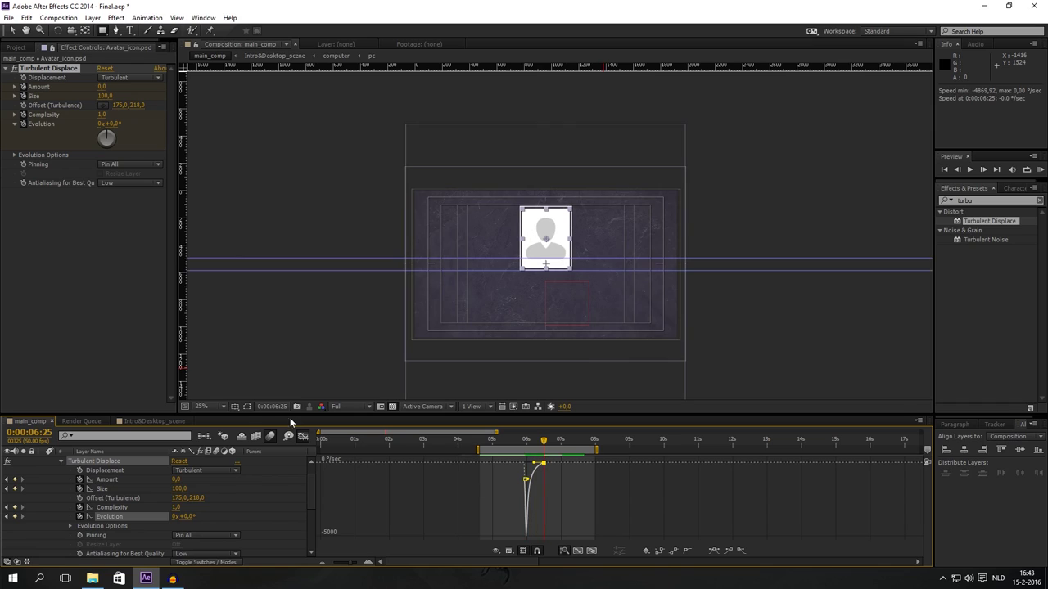
Move the four Turbulent Displace end keyframes a few frames past 0:00:06:25 and preview the slower avatar reveal
{"action": "left_click", "coordinate": [303, 436]}
{"action": "left_click_drag", "start_coordinate": [549, 518], "coordinate": [549, 483]}
{"action": "key", "text": "KP_0"}
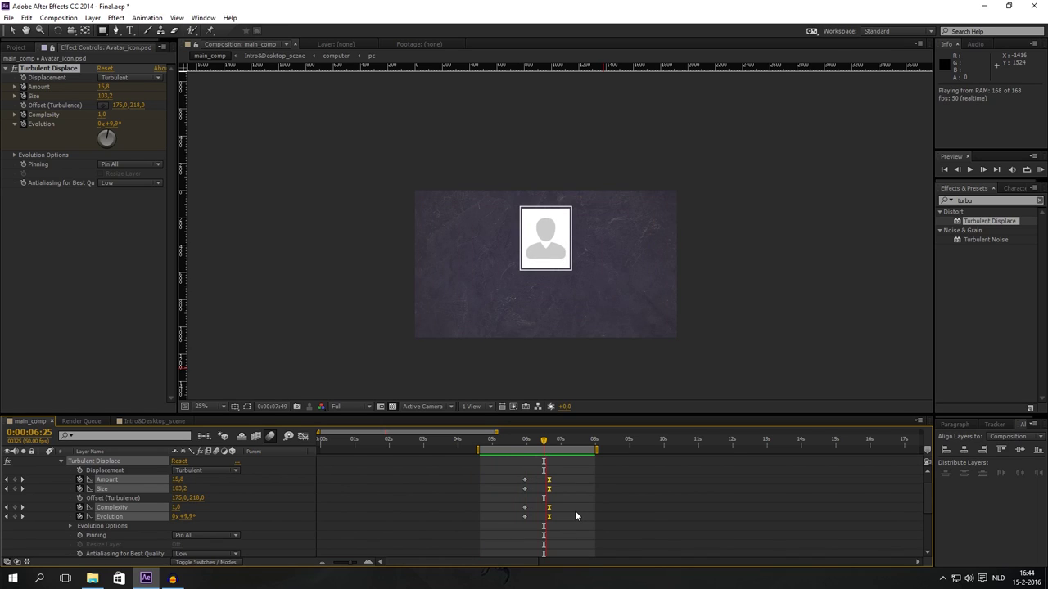
{"action": "key", "text": "space"}
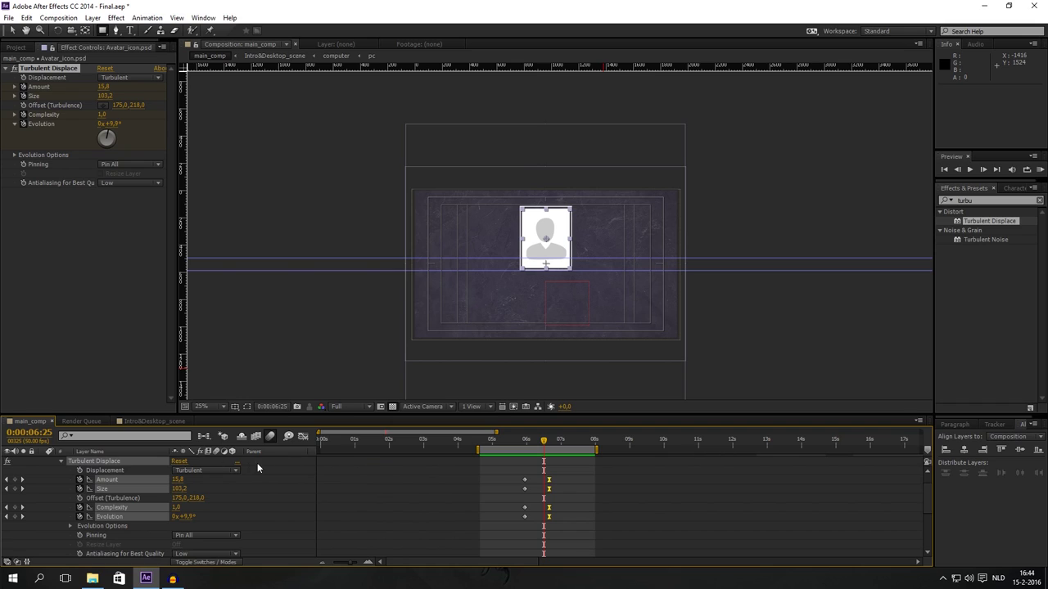
Collapse the expanded Avatar_icon.psd and login layers in the timeline and deselect all layers
{"action": "scroll", "coordinate": [82, 473], "scroll_direction": "up", "scroll_amount": 1}
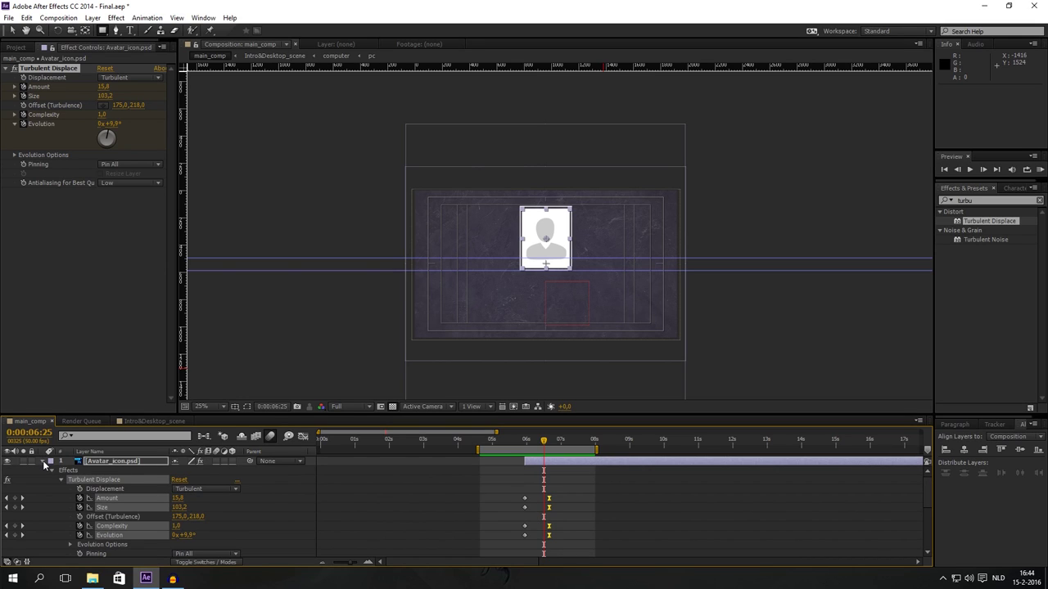
{"action": "left_click", "coordinate": [43, 461]}
{"action": "left_click", "coordinate": [43, 498]}
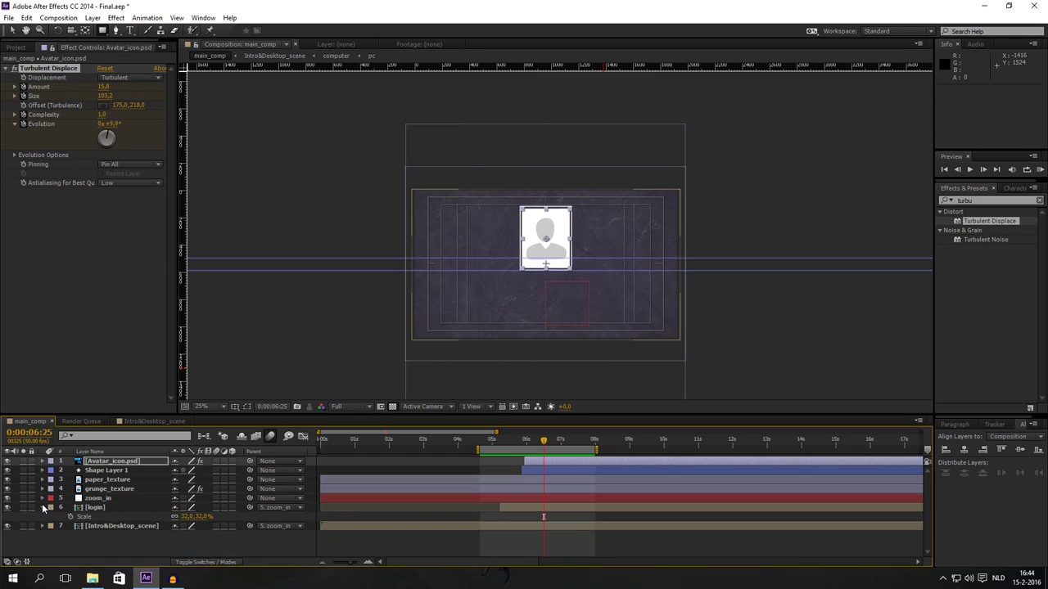
{"action": "key", "text": "F2"}
{"action": "left_click", "coordinate": [43, 507]}
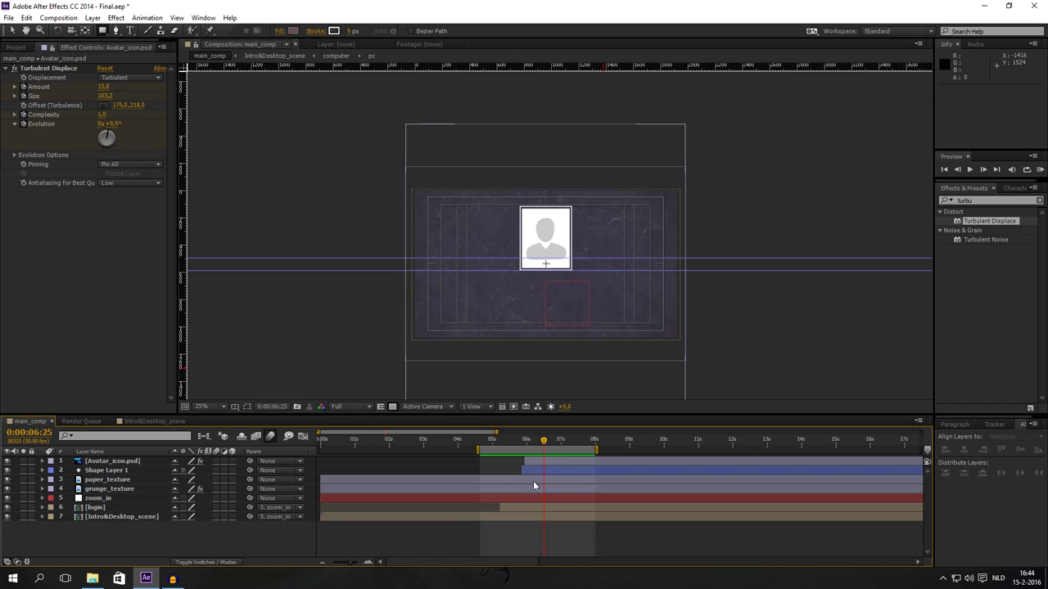
At 0:00:06:31, duplicate Shape Layer 1 and move the copy straight down to position 962, 830
{"action": "left_click_drag", "start_coordinate": [498, 446], "coordinate": [548, 442]}
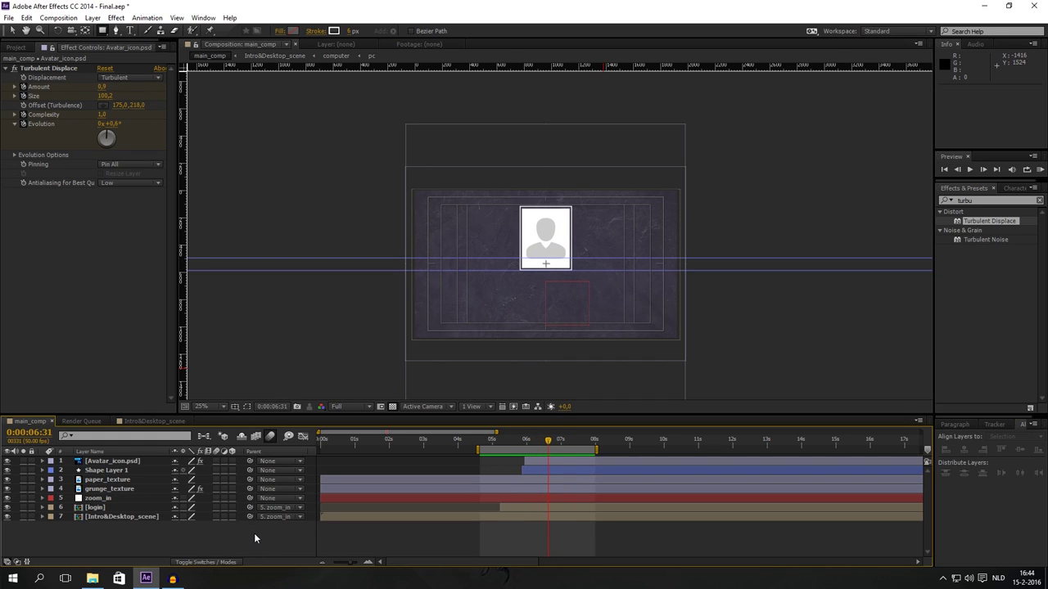
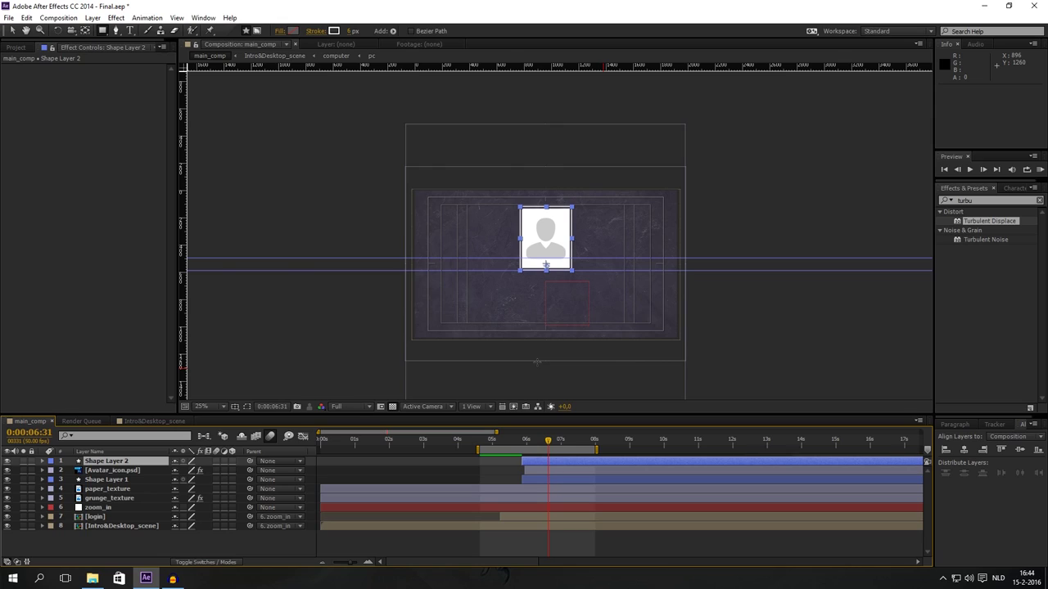
{"action": "key", "text": "shift+Down"}
{"action": "key", "text": "shift+Down"}
{"action": "key", "text": "shift+Down"}
{"action": "key", "text": "shift+Down"}
{"action": "key", "text": "shift+Down"}
{"action": "key", "text": "shift+Down"}
{"action": "key", "text": "shift+Down"}
{"action": "key", "text": "shift+Down"}
{"action": "key", "text": "shift+Down"}
{"action": "key", "text": "shift+Down"}
{"action": "key", "text": "shift+Down"}
{"action": "key", "text": "shift+Down"}
{"action": "key", "text": "shift+Down"}
{"action": "key", "text": "shift+Down"}
{"action": "key", "text": "shift+Down"}
{"action": "key", "text": "shift+Down"}
{"action": "key", "text": "shift+Down"}
{"action": "key", "text": "shift+Down"}
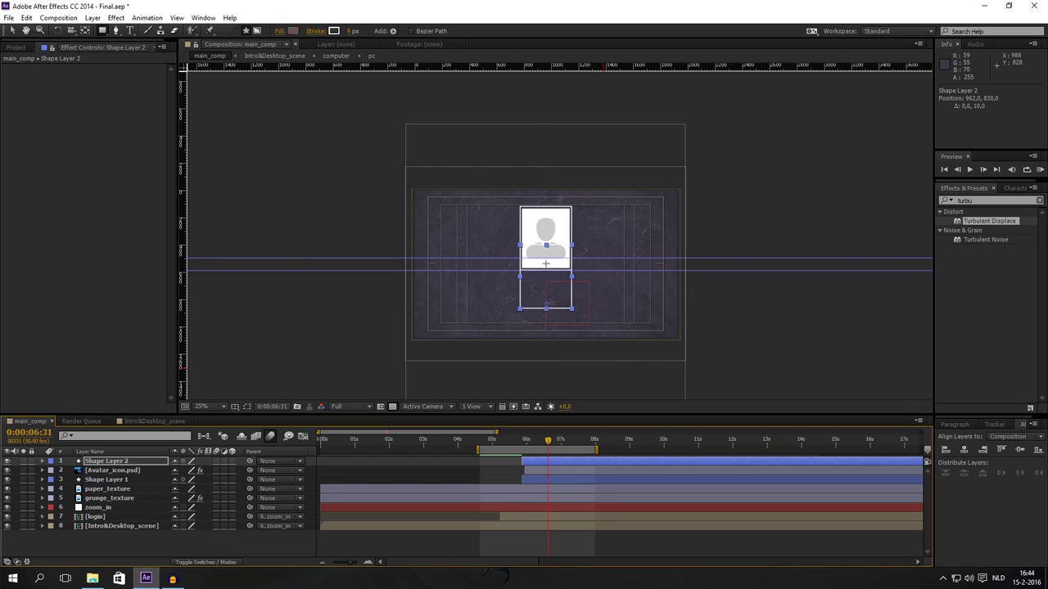
Centre Shape Layer 2's anchor point in its outline and scale the shape to about 190% by 18% as a wide bar
{"action": "key", "text": "y"}
{"action": "left_click_drag", "start_coordinate": [546, 303], "coordinate": [597, 286]}
{"action": "key", "text": "v"}
{"action": "scroll", "coordinate": [597, 286], "scroll_direction": "up", "scroll_amount": 4}
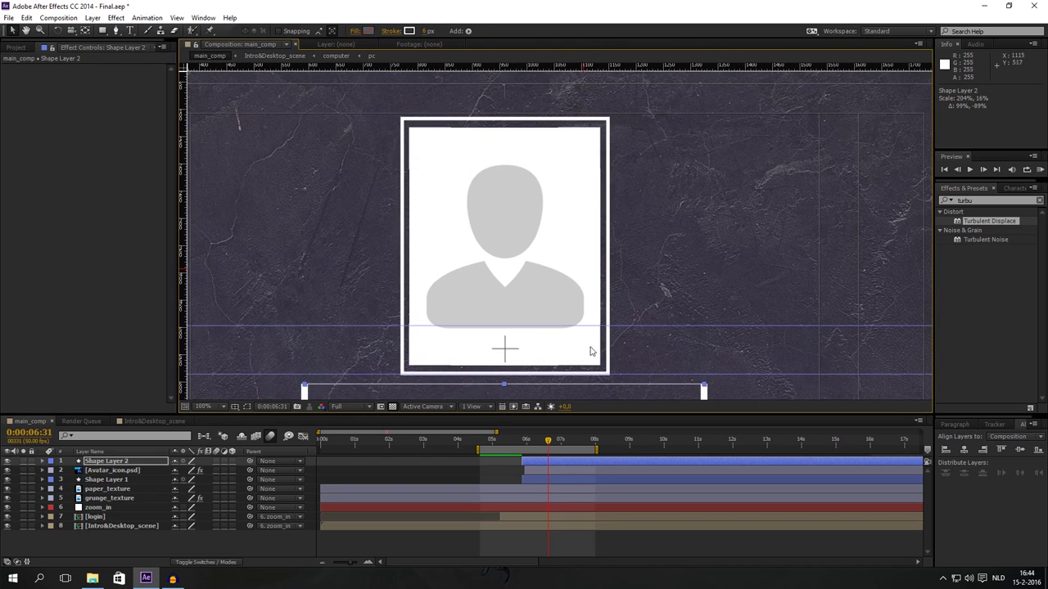
{"action": "scroll", "coordinate": [602, 214], "scroll_direction": "down", "scroll_amount": 2}
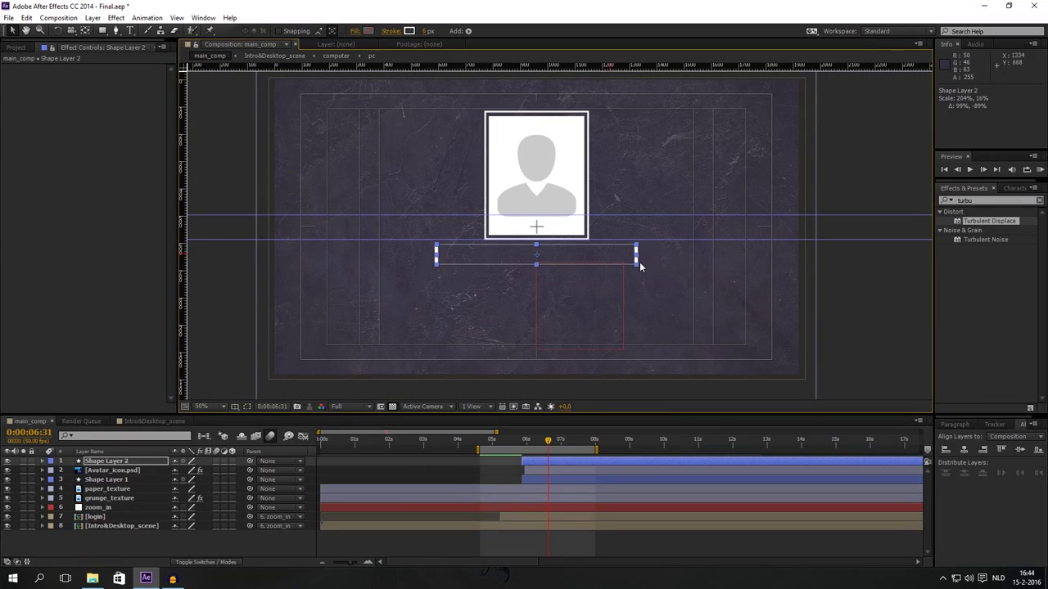
{"action": "left_click_drag", "start_coordinate": [636, 262], "coordinate": [629, 267]}
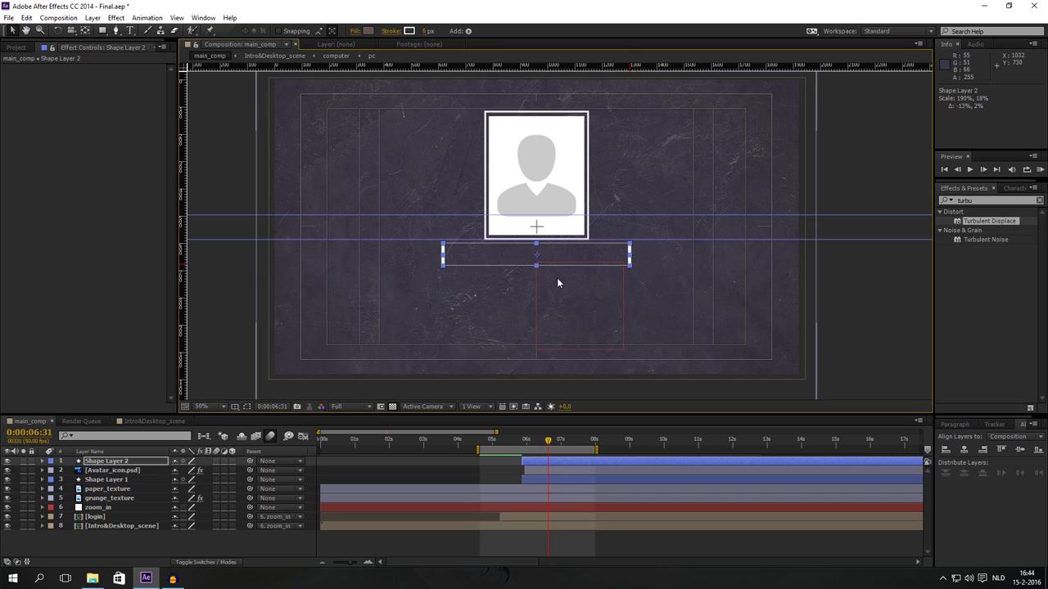
Lower the scaled bar to position 962, 682 and start Shape Layer 2 at 0:00:06:22, previewing the result
{"action": "key", "text": "shift+Down"}
{"action": "key", "text": "shift+Down"}
{"action": "key", "text": "shift+Down"}
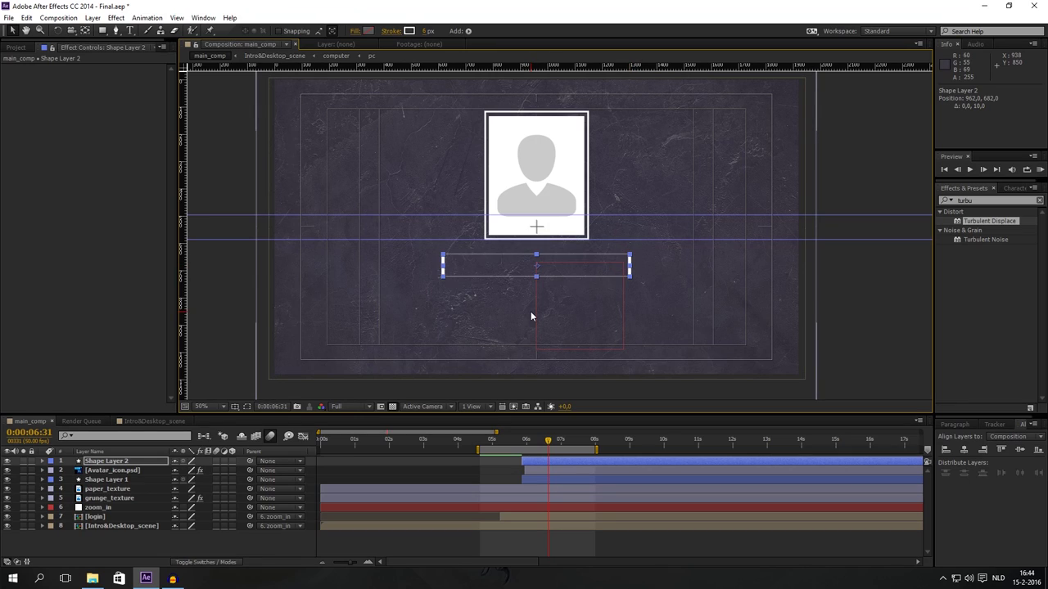
{"action": "mouse_move", "coordinate": [553, 442]}
{"action": "left_mouse_down"}
{"action": "mouse_move", "coordinate": [525, 453]}
{"action": "mouse_move", "coordinate": [560, 463]}
{"action": "mouse_move", "coordinate": [533, 445]}
{"action": "mouse_move", "coordinate": [542, 444]}
{"action": "mouse_move", "coordinate": [551, 460]}
{"action": "left_mouse_up"}
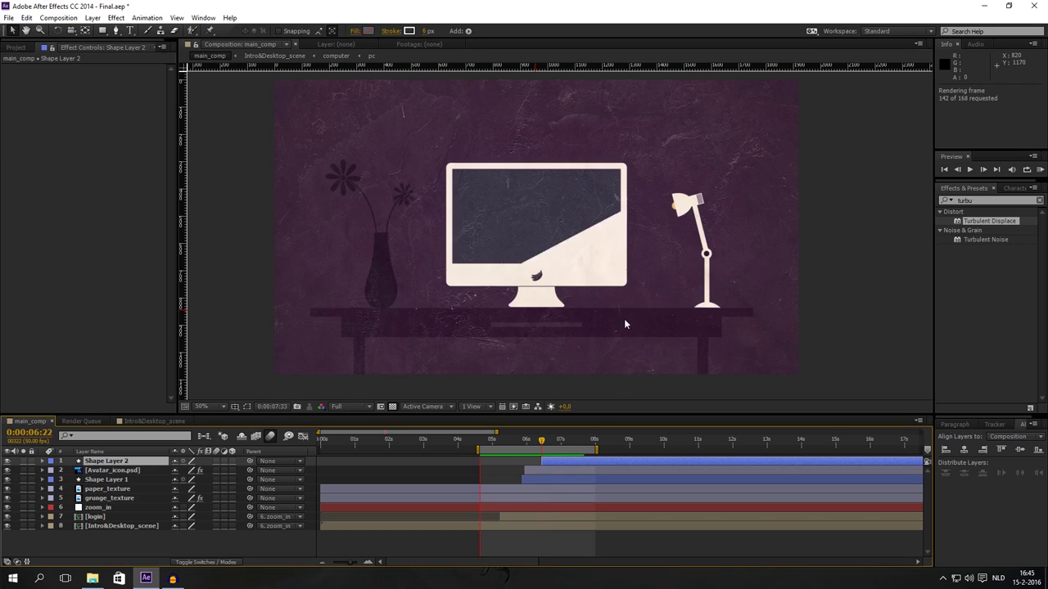
Inspect the bar's outline up close at 0:00:06:37 and set Shape Layer 2's stroke width to 4 px
{"action": "left_click", "coordinate": [551, 443]}
{"action": "left_click_drag", "start_coordinate": [551, 442], "coordinate": [554, 443]}
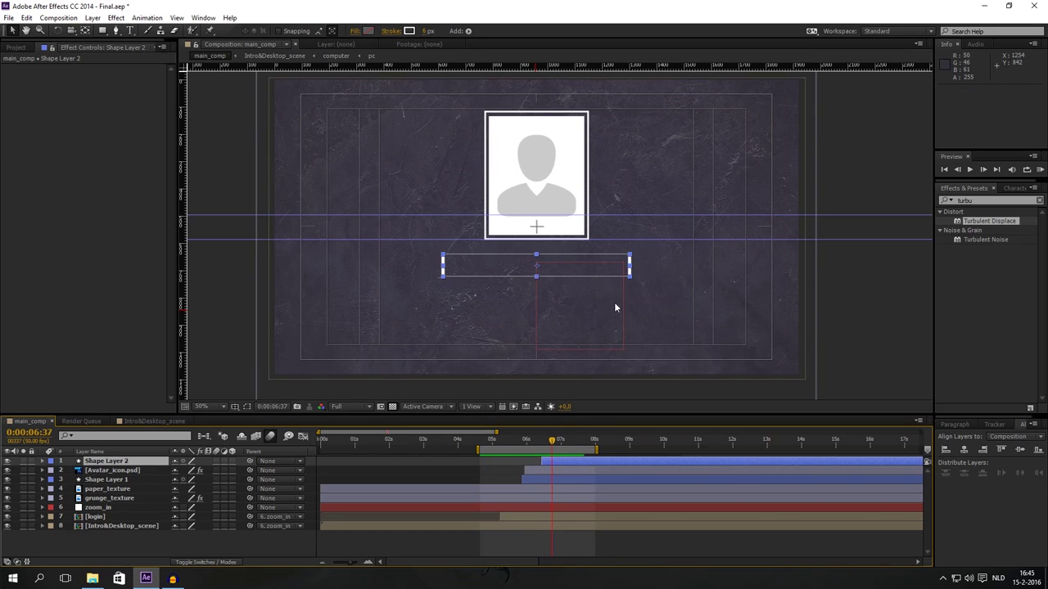
{"action": "key", "text": "slash"}
{"action": "left_click_drag", "start_coordinate": [700, 305], "coordinate": [682, 303]}
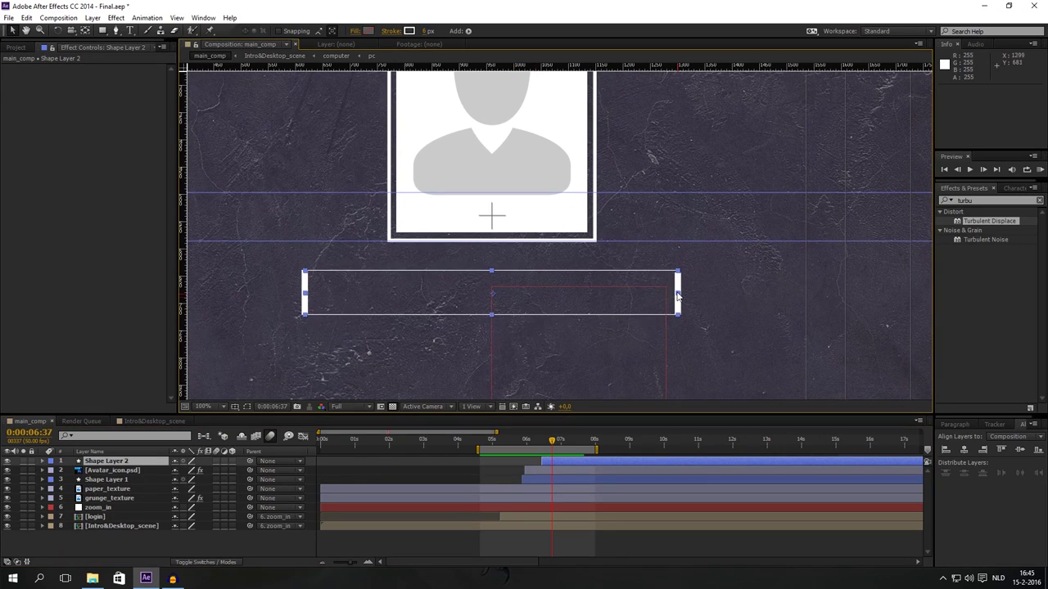
{"action": "key", "text": "period"}
{"action": "left_click_drag", "start_coordinate": [594, 340], "coordinate": [613, 306]}
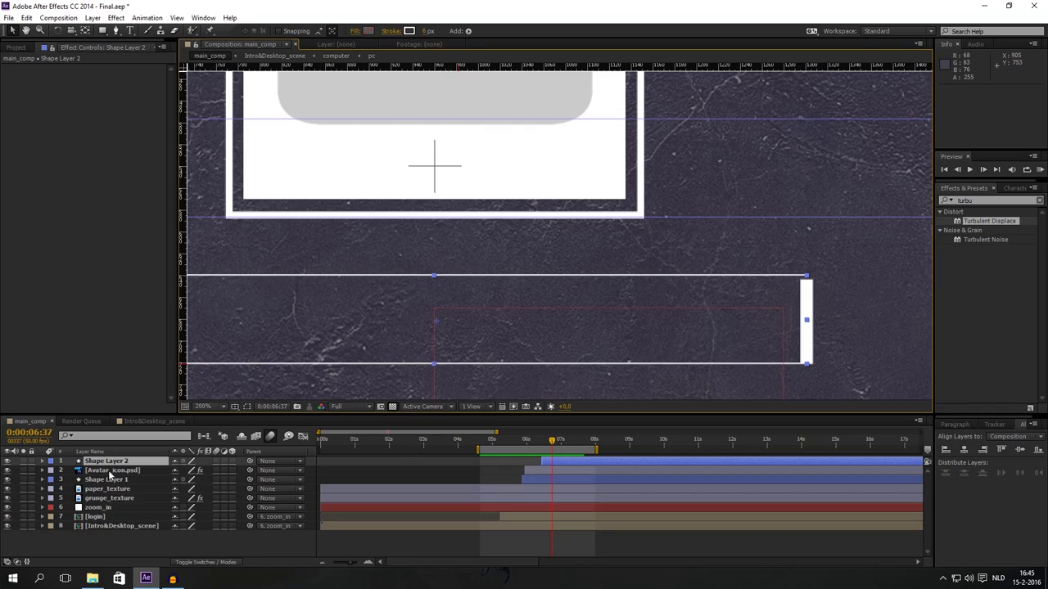
{"action": "left_click", "coordinate": [135, 464]}
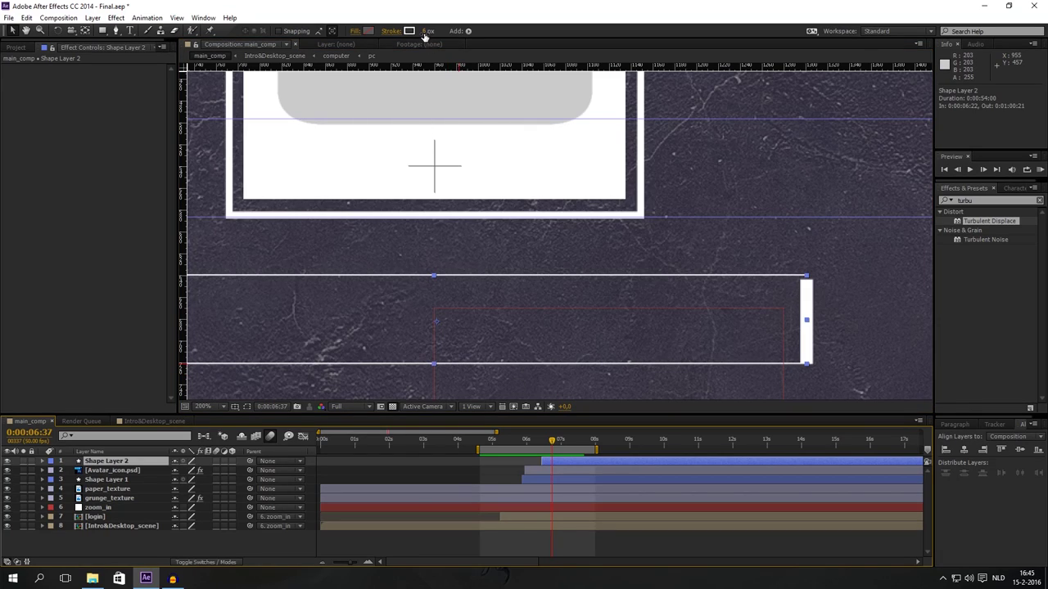
{"action": "mouse_move", "coordinate": [427, 31]}
{"action": "left_mouse_down"}
{"action": "mouse_move", "coordinate": [462, 31]}
{"action": "mouse_move", "coordinate": [426, 36]}
{"action": "left_mouse_up"}
{"action": "key", "text": "comma"}
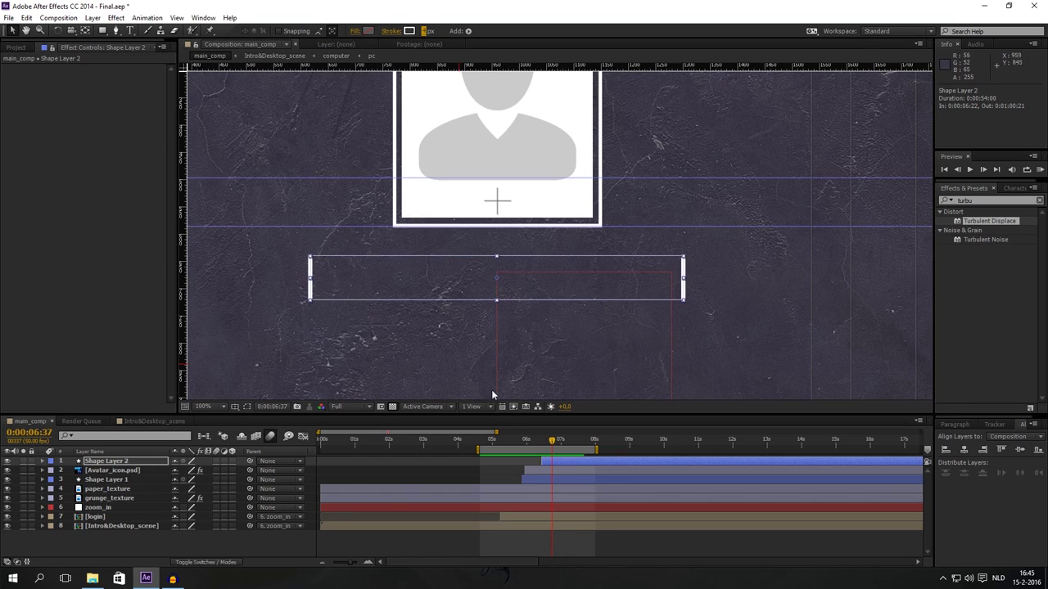
Delete the stretched Shape Layer 2 and draw a new outlined rectangle about 780 by 66 px below the avatar
{"action": "left_click", "coordinate": [125, 462]}
{"action": "key", "text": "Delete"}
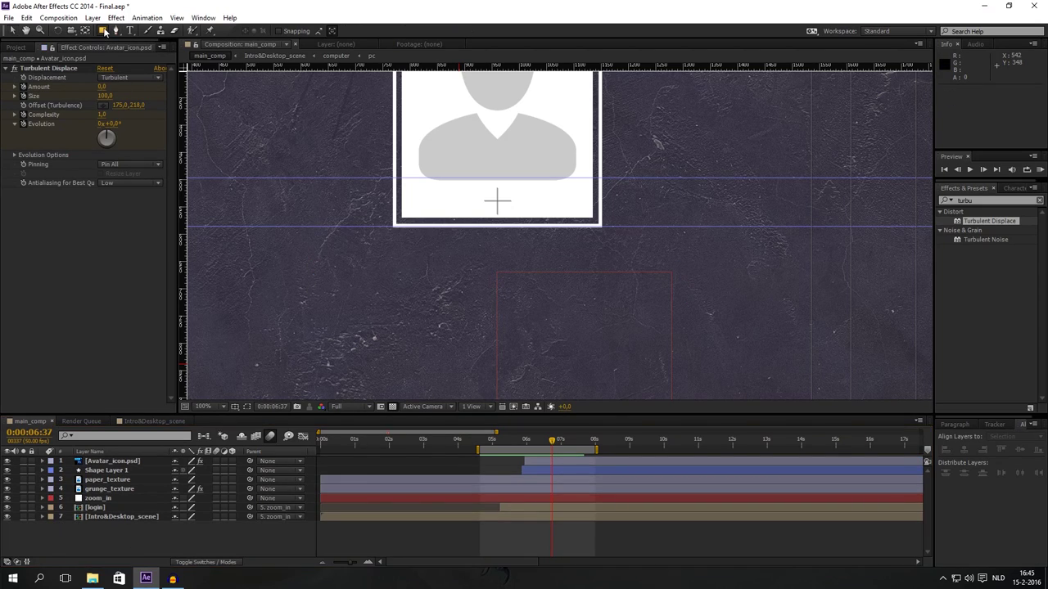
{"action": "left_click_drag", "start_coordinate": [102, 30], "coordinate": [128, 36]}
{"action": "left_click_drag", "start_coordinate": [239, 262], "coordinate": [665, 297]}
{"action": "key", "text": "v"}
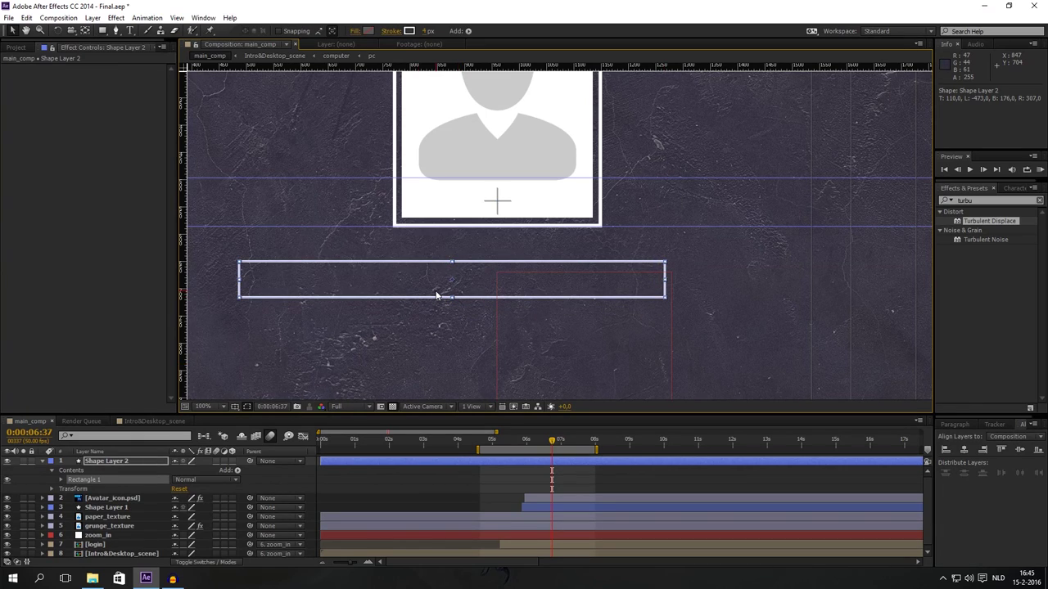
Centre the new rectangle horizontally and 10 px lower, and trim its layer to start at 0:00:05:43
{"action": "left_click_drag", "start_coordinate": [431, 297], "coordinate": [436, 295]}
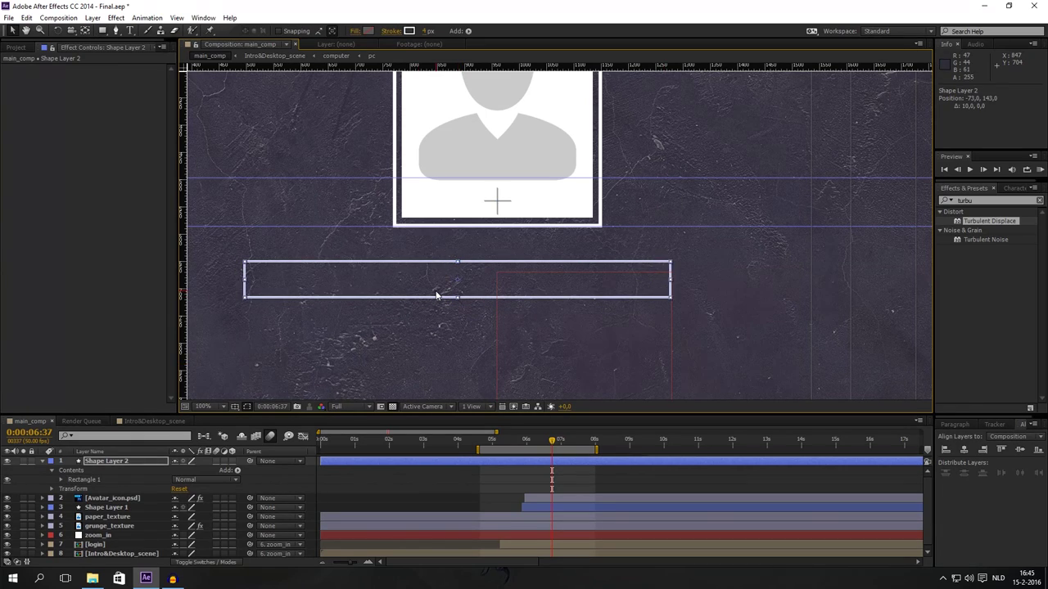
{"action": "left_click", "coordinate": [964, 450]}
{"action": "key", "text": "shift+Down"}
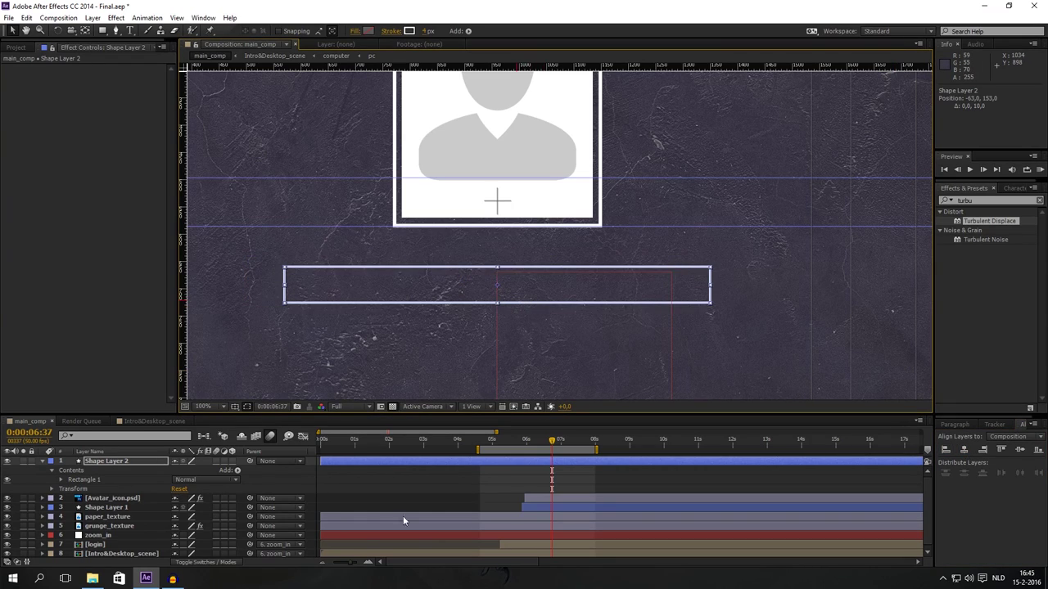
{"action": "left_click_drag", "start_coordinate": [553, 446], "coordinate": [521, 446]}
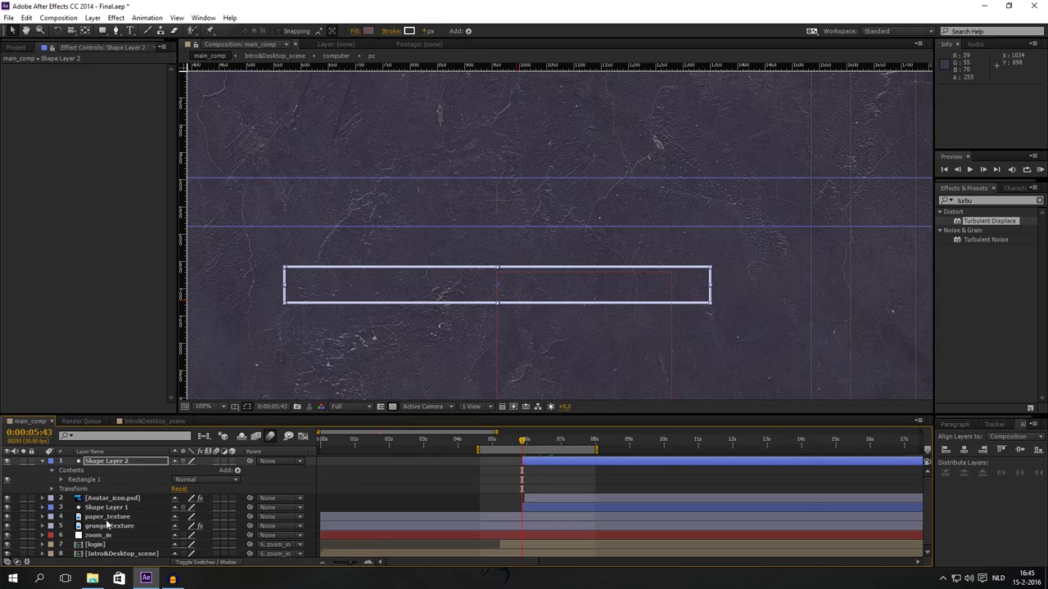
Copy the keyframed Trim Paths from Shape Layer 1 and paste it onto Shape Layer 2
{"action": "left_click", "coordinate": [100, 508]}
{"action": "left_click", "coordinate": [43, 507]}
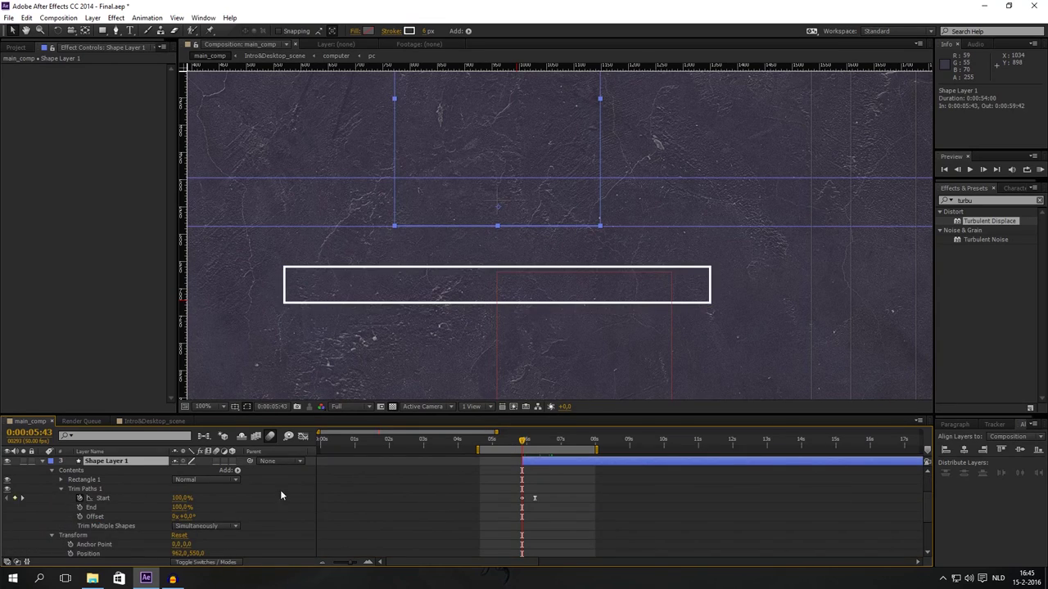
{"action": "left_click_drag", "start_coordinate": [557, 481], "coordinate": [485, 524]}
{"action": "key", "text": "ctrl+c"}
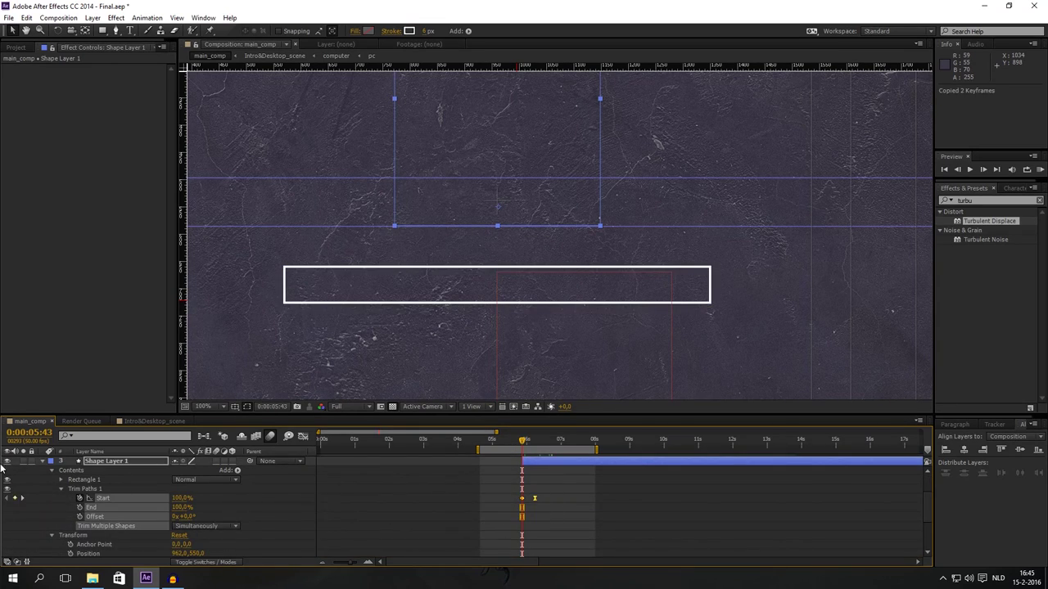
{"action": "left_click", "coordinate": [41, 461]}
{"action": "left_click", "coordinate": [117, 461]}
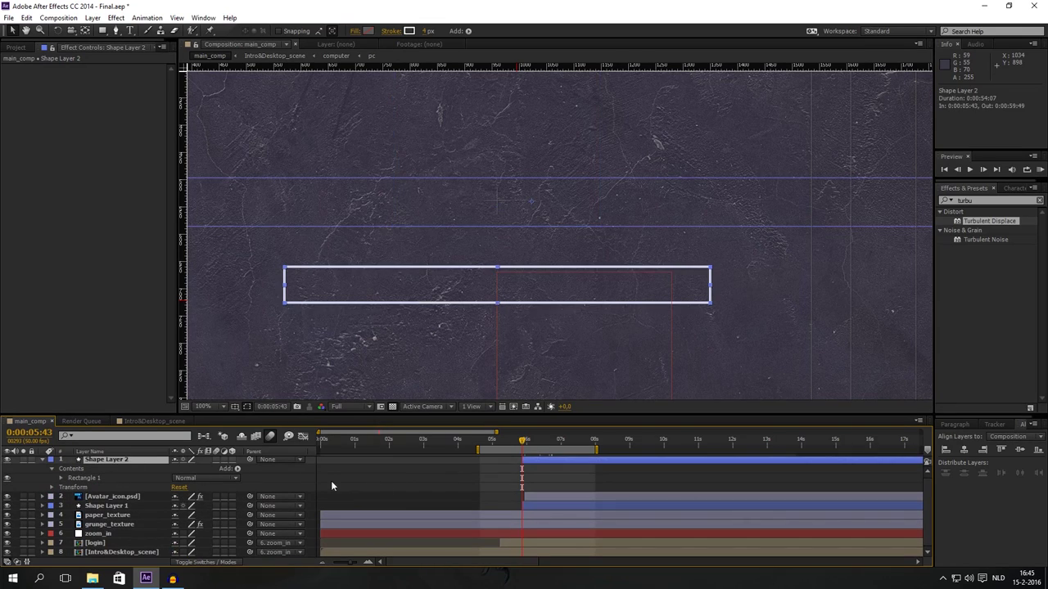
{"action": "key", "text": "ctrl+v"}
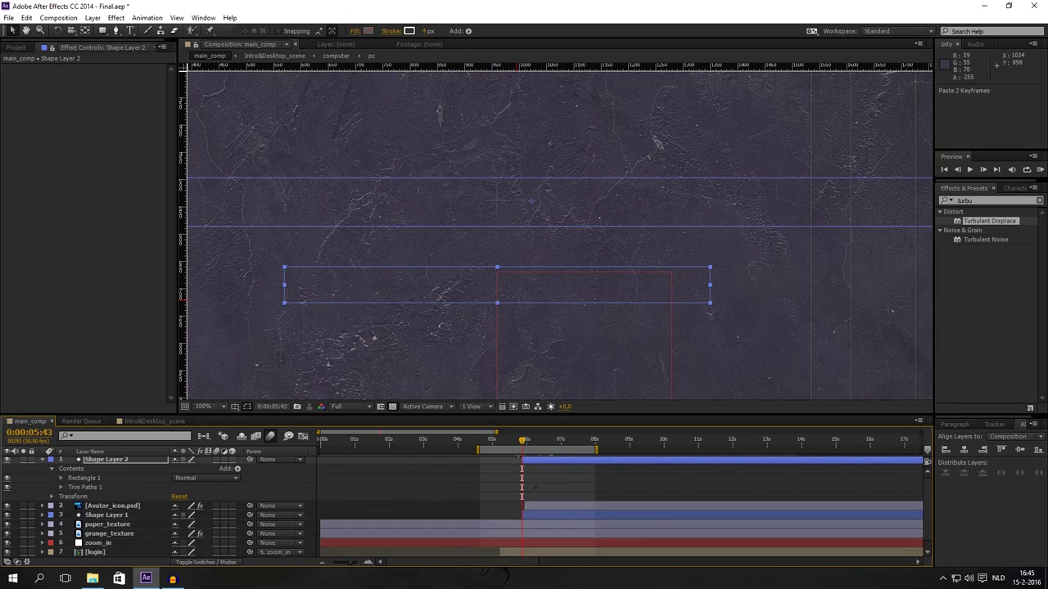
Shift Shape Layer 2 13 frames later to start at 0:00:06:06 and check its outline at 0:00:06:30
{"action": "left_click_drag", "start_coordinate": [522, 442], "coordinate": [533, 445]}
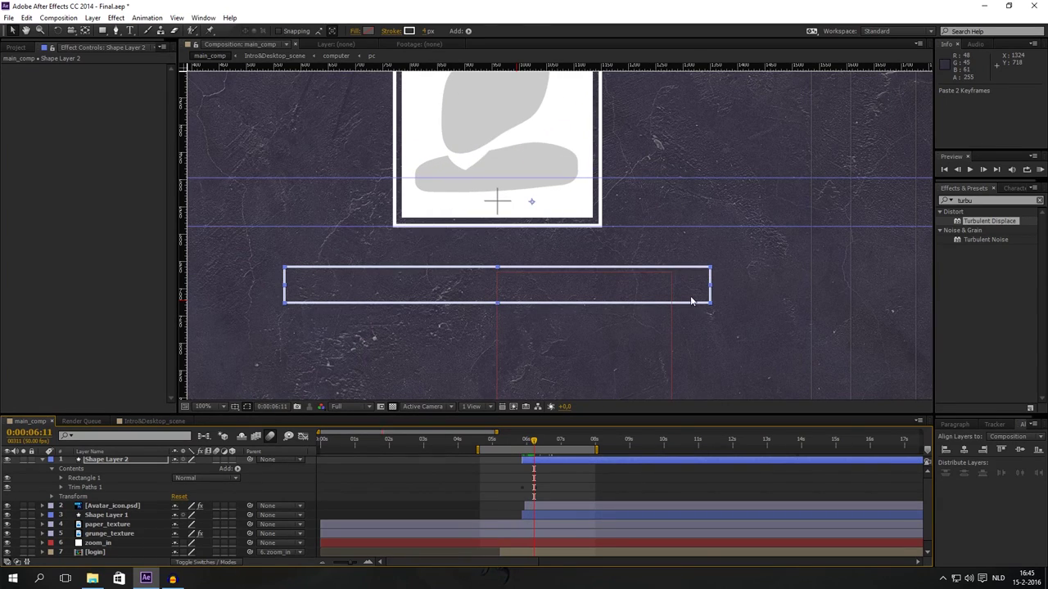
{"action": "left_click", "coordinate": [50, 463]}
{"action": "mouse_move", "coordinate": [545, 461]}
{"action": "left_mouse_down"}
{"action": "mouse_move", "coordinate": [559, 461]}
{"action": "mouse_move", "coordinate": [528, 442]}
{"action": "mouse_move", "coordinate": [548, 442]}
{"action": "left_mouse_up"}
{"action": "left_click", "coordinate": [510, 439]}
{"action": "key", "text": "comma"}
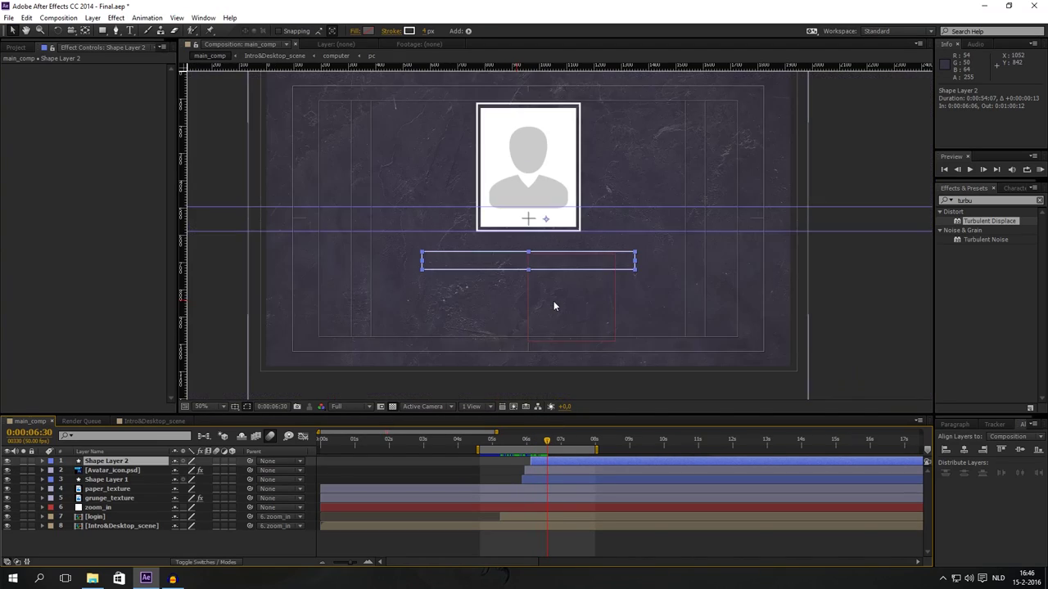
{"action": "key", "text": "period"}
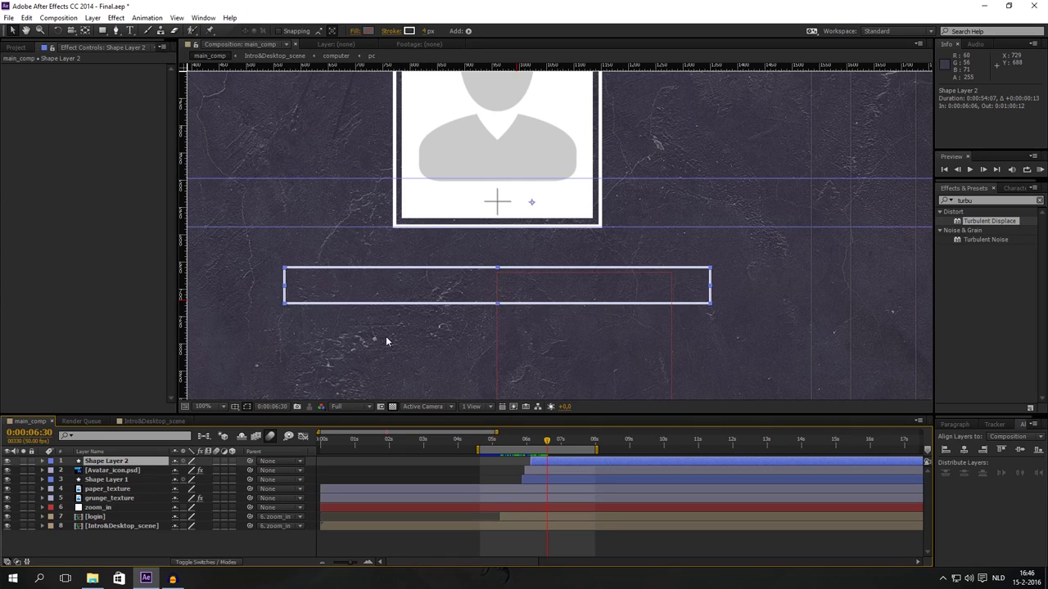
Set up the Ellipse Tool with no layer selected, stroke set to None and a white solid fill
{"action": "left_click", "coordinate": [203, 541]}
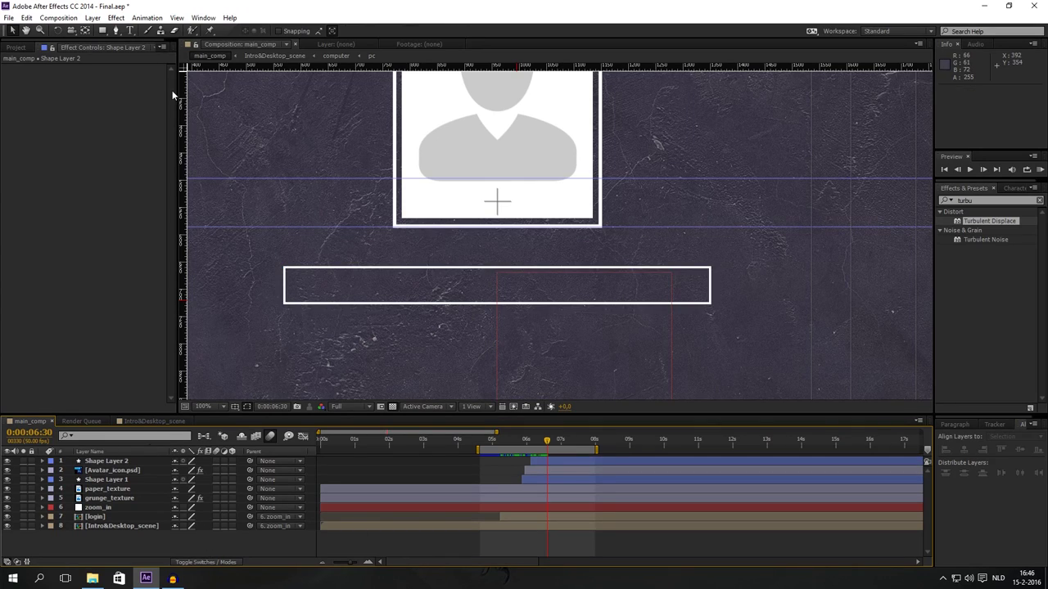
{"action": "left_click", "coordinate": [102, 30]}
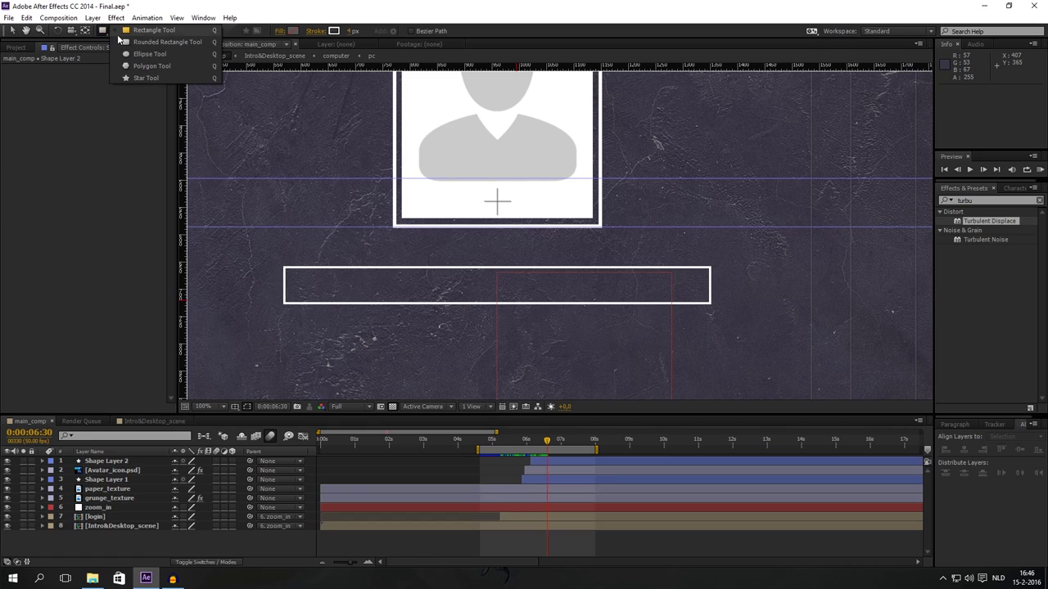
{"action": "left_click", "coordinate": [144, 54]}
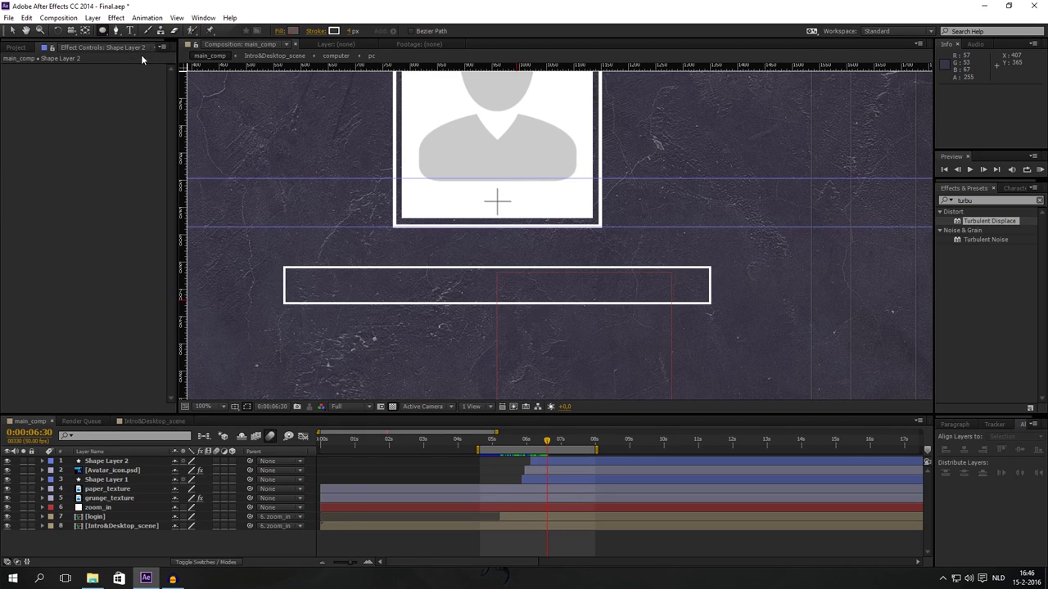
{"action": "left_click", "coordinate": [316, 32]}
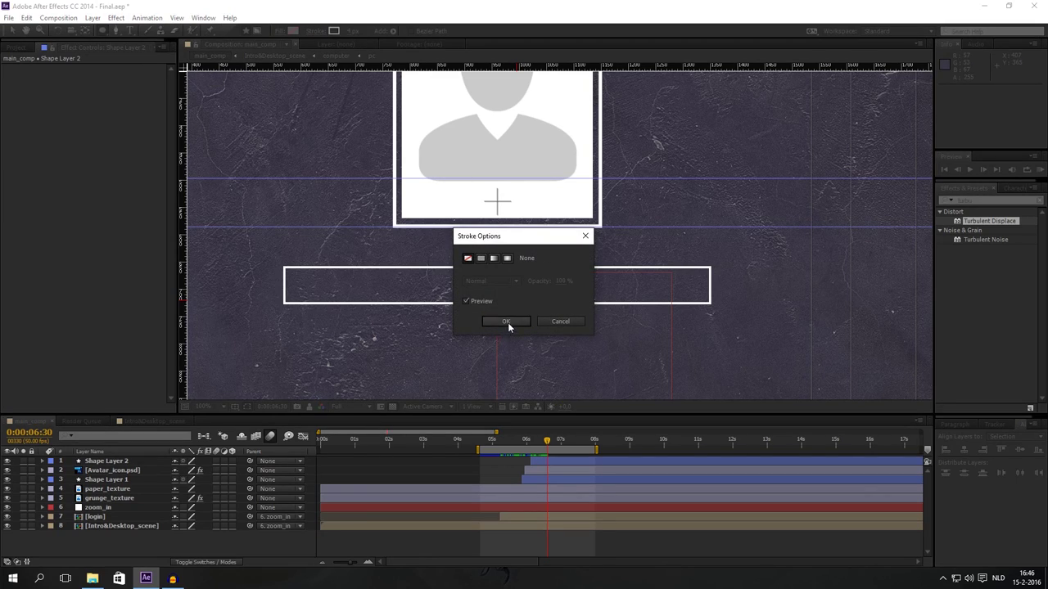
{"action": "left_click", "coordinate": [507, 323]}
{"action": "left_click", "coordinate": [281, 33]}
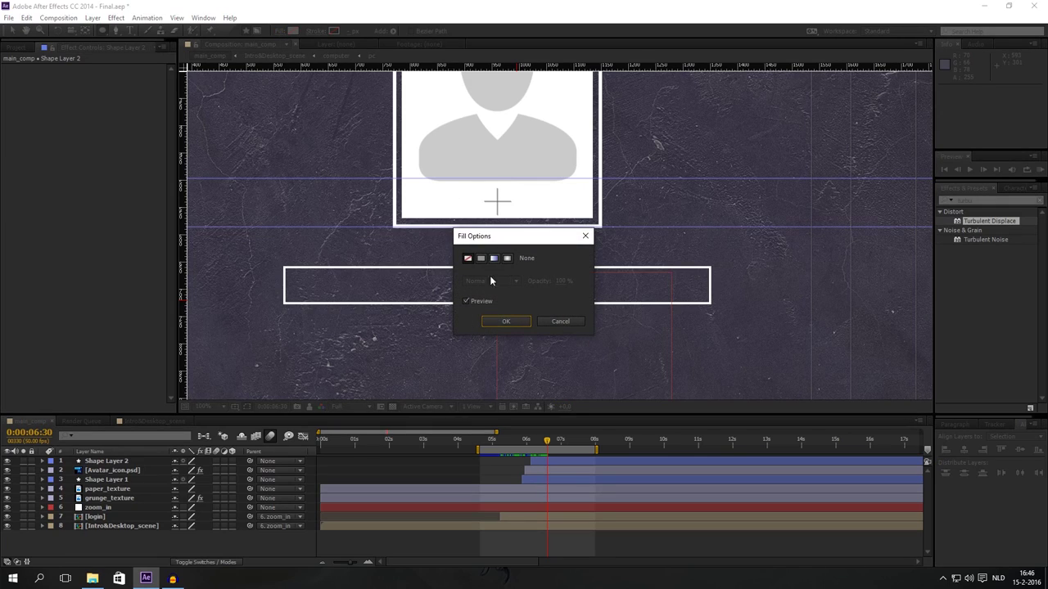
{"action": "left_click", "coordinate": [560, 322]}
{"action": "left_click", "coordinate": [292, 31]}
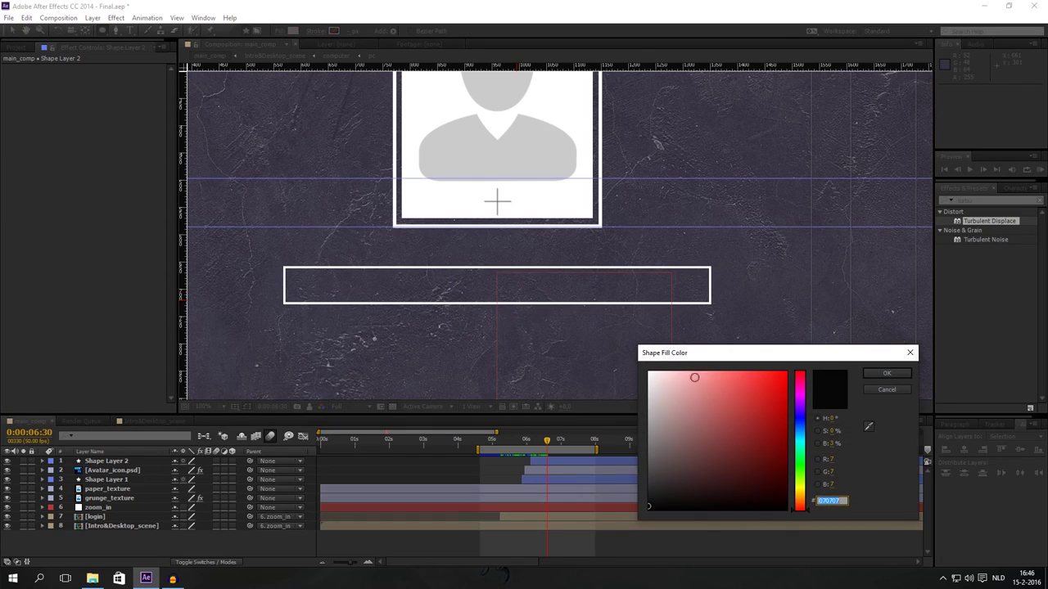
{"action": "left_click", "coordinate": [557, 305]}
{"action": "key", "text": "Return"}
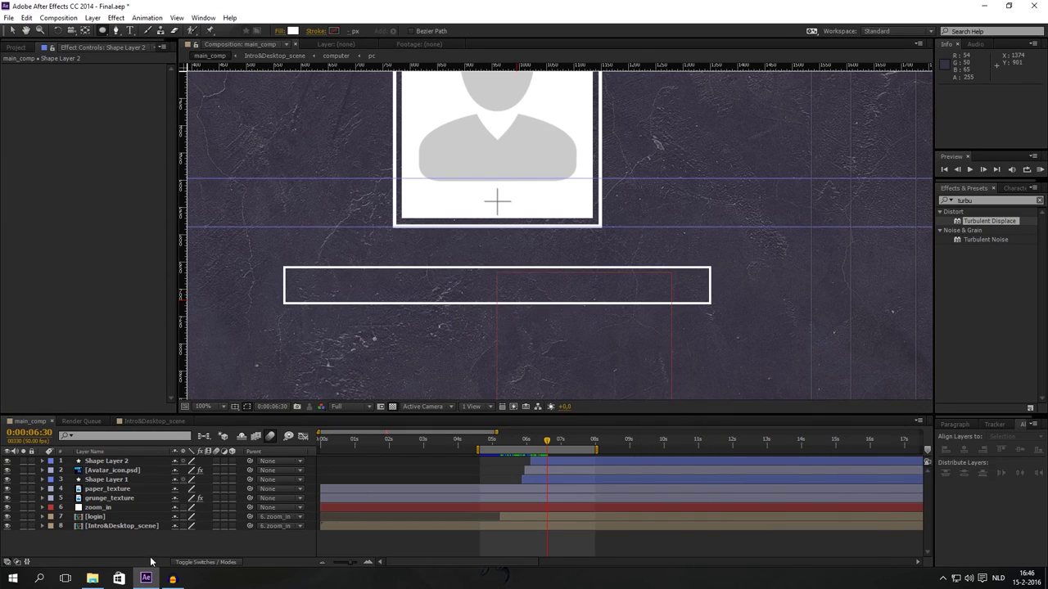
Draw a white circle about 21 px wide below the login box and move its anchor point to its centre
{"action": "left_click_drag", "start_coordinate": [374, 329], "coordinate": [388, 340]}
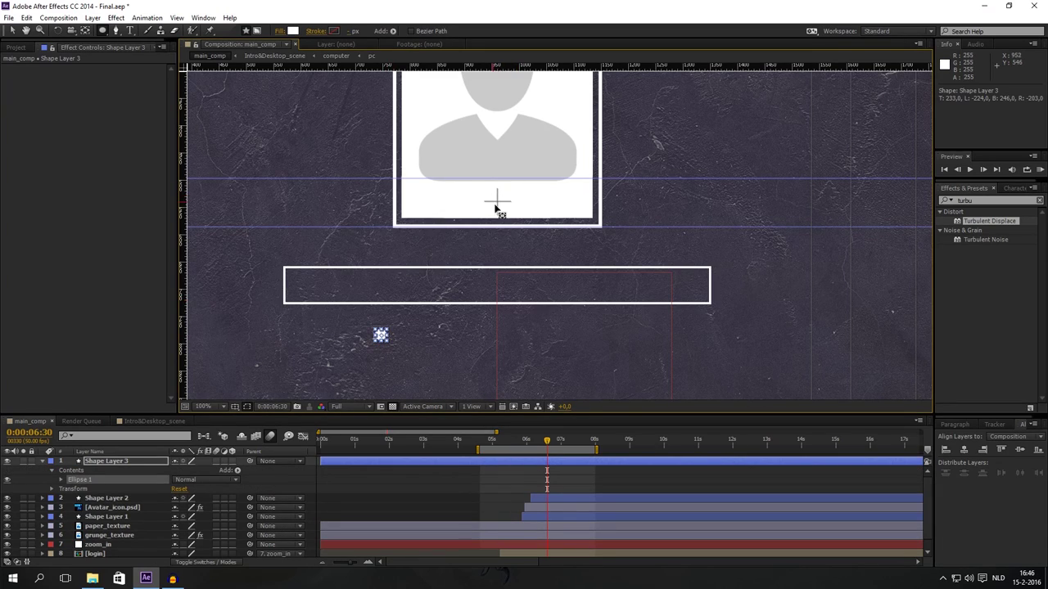
{"action": "key", "text": "v"}
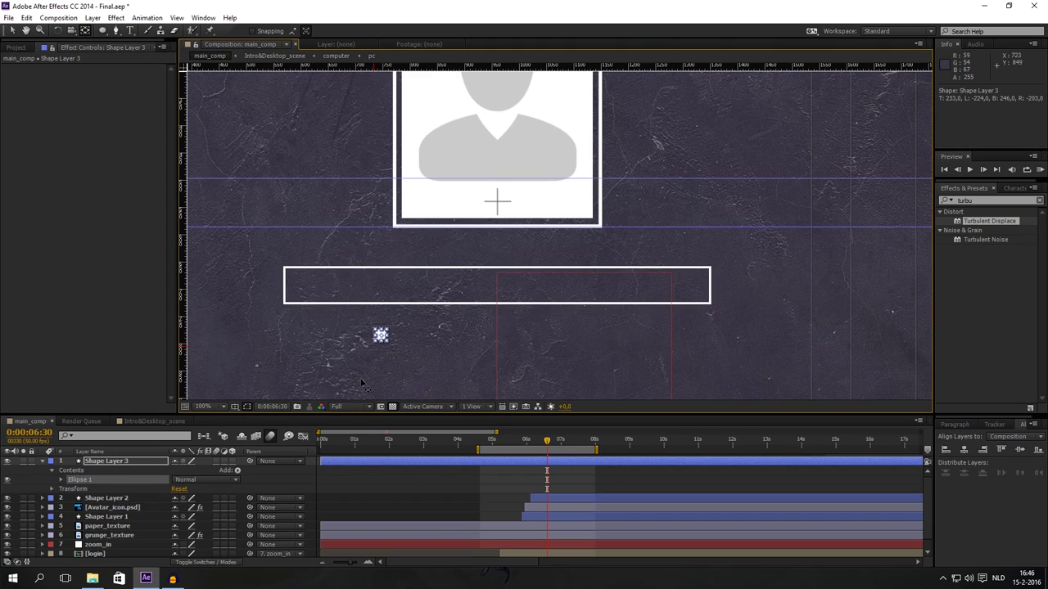
{"action": "key", "text": "q"}
{"action": "left_click", "coordinate": [115, 501]}
{"action": "left_click", "coordinate": [121, 462]}
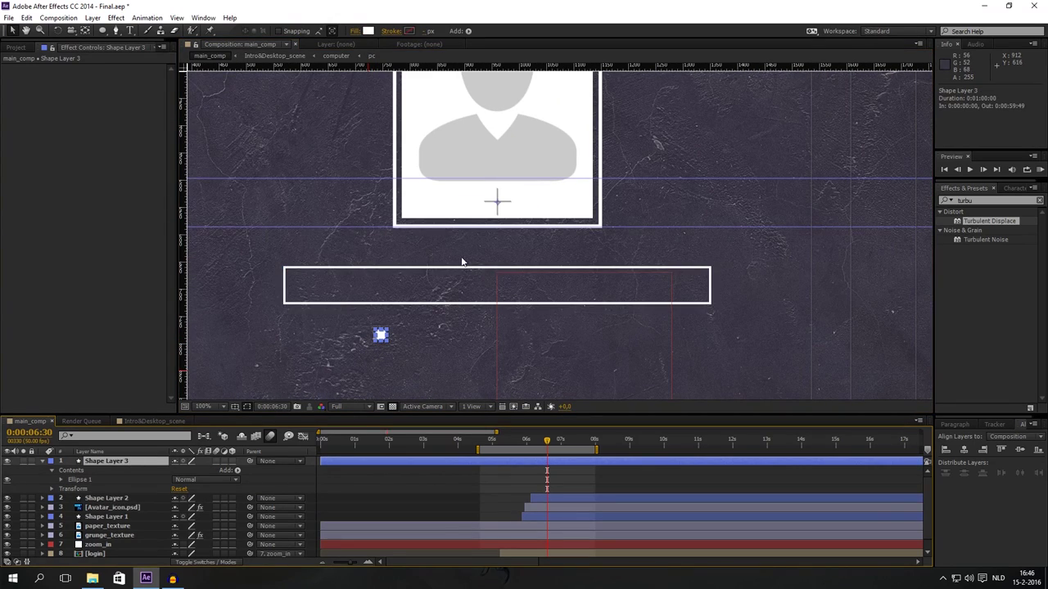
{"action": "key", "text": "y"}
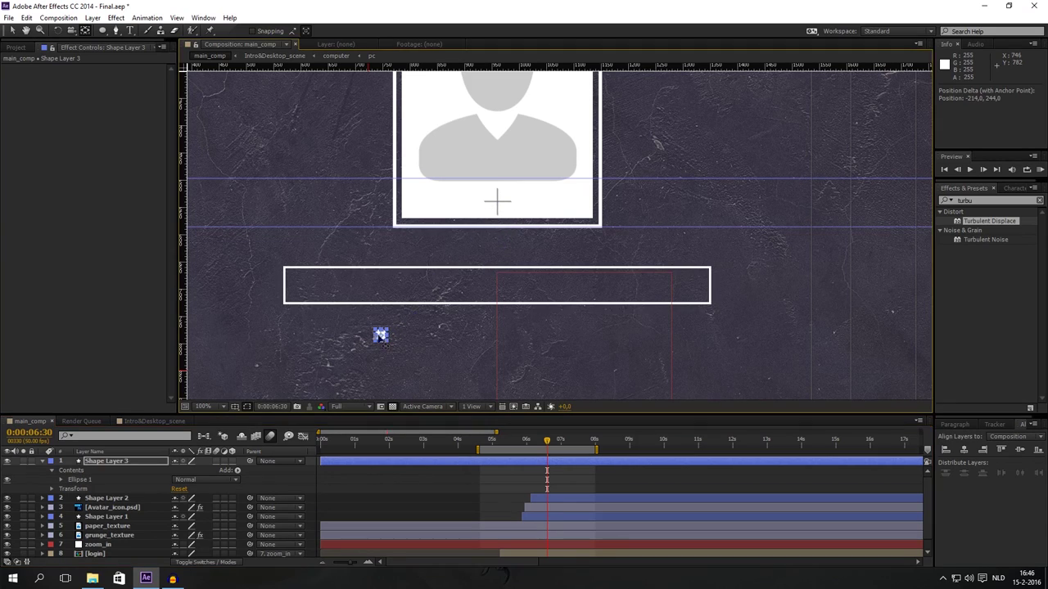
{"action": "scroll", "coordinate": [380, 335], "scroll_direction": "up", "scroll_amount": 2}
{"action": "scroll", "coordinate": [418, 301], "scroll_direction": "up", "scroll_amount": 3}
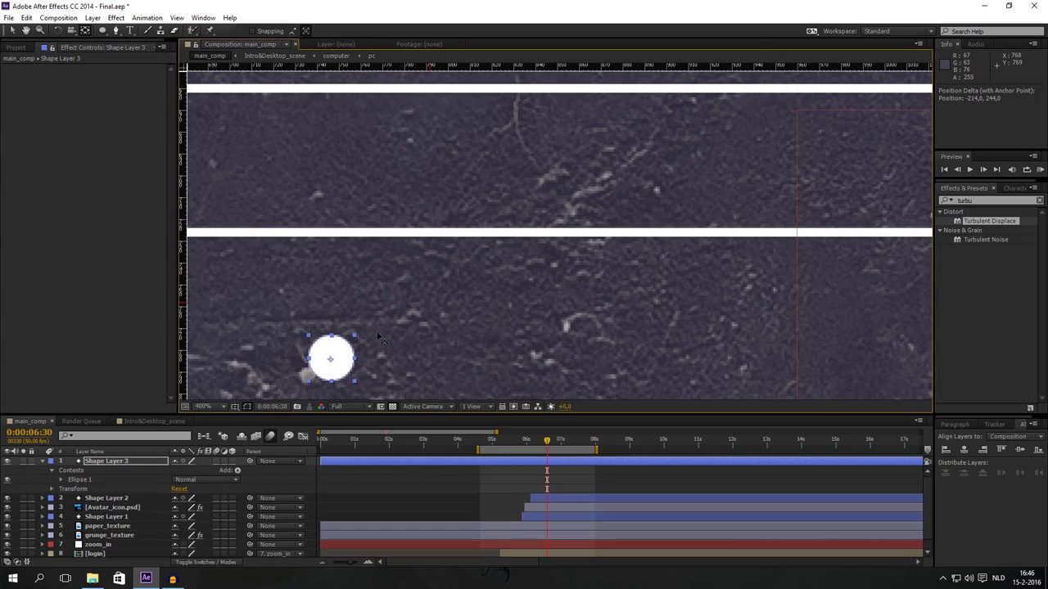
{"action": "left_click_drag", "start_coordinate": [417, 301], "coordinate": [418, 303]}
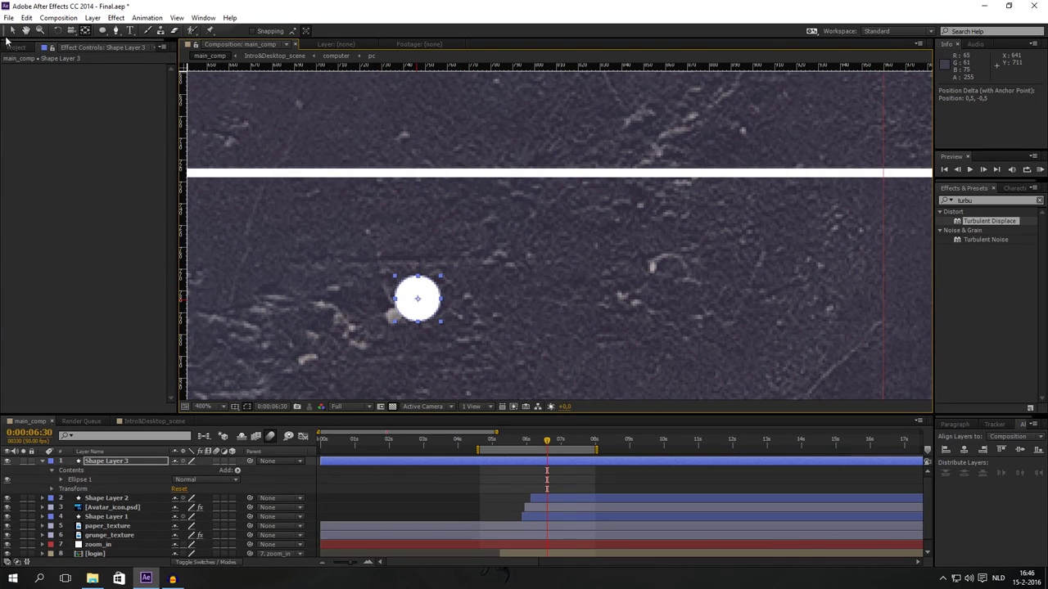
Duplicate the circle layer and move the copy right to position 774, 783.5
{"action": "key", "text": "v"}
{"action": "left_click", "coordinate": [109, 464]}
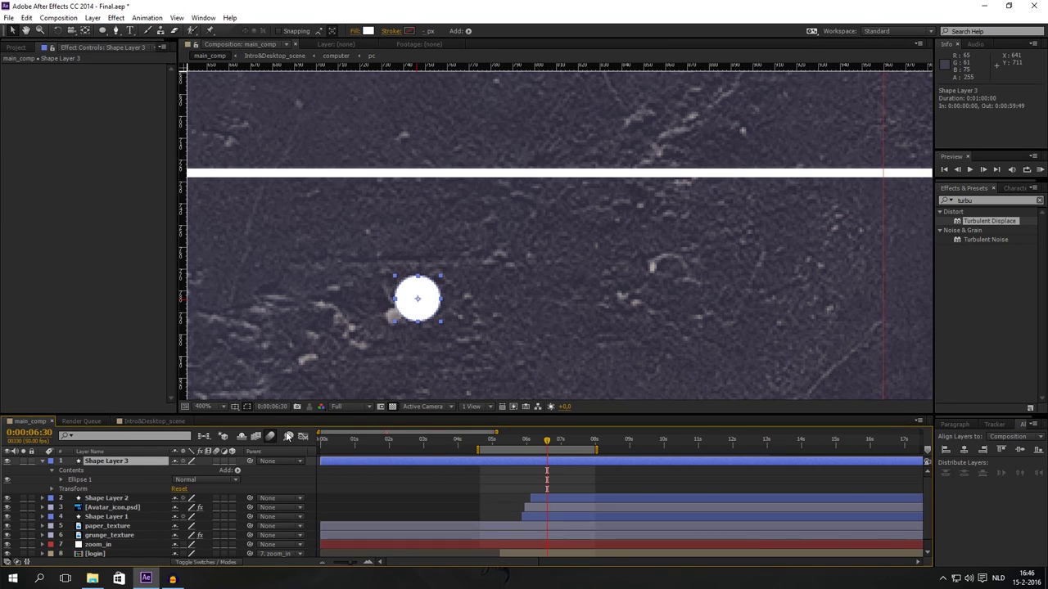
{"action": "key", "text": "ctrl+d"}
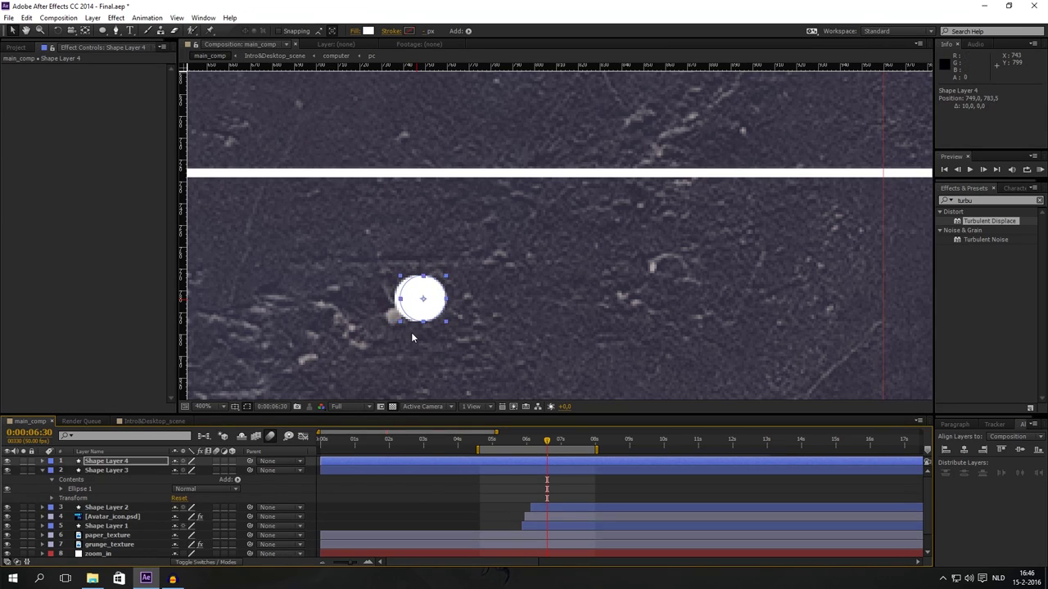
{"action": "key", "text": "Right"}
{"action": "key", "text": "Right"}
{"action": "key", "text": "Right"}
{"action": "key", "text": "Right"}
{"action": "key", "text": "Right"}
{"action": "key", "text": "Right"}
{"action": "key", "text": "Right"}
{"action": "key", "text": "Right"}
{"action": "key", "text": "Right"}
{"action": "key", "text": "Right"}
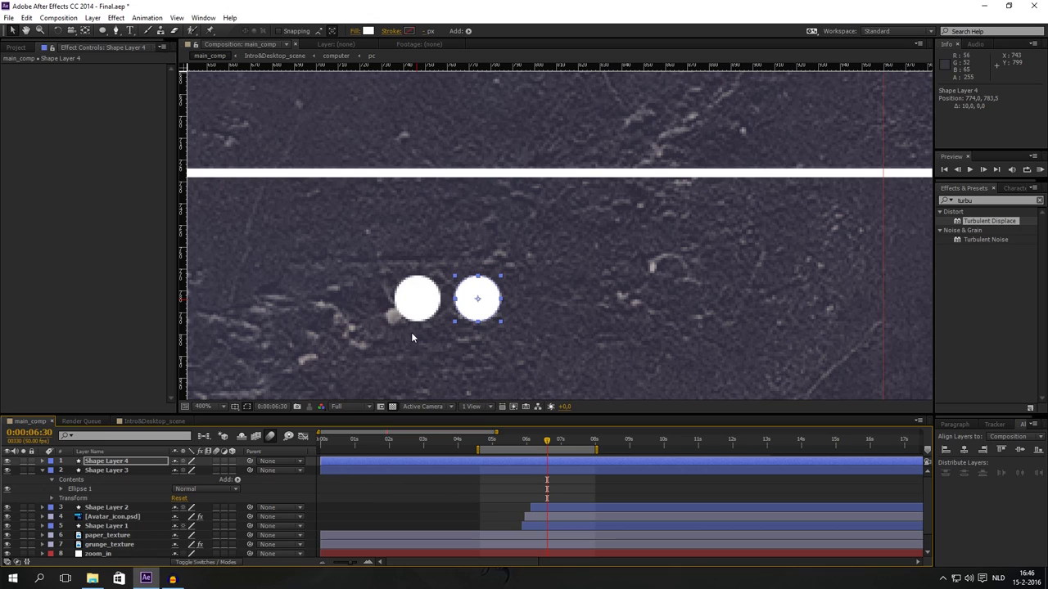
Duplicate the second circle and move the copy right to about 800.3, 783.5 to form a third dot
{"action": "key", "text": "ctrl+d"}
{"action": "key", "text": "Right"}
{"action": "key", "text": "Right"}
{"action": "key", "text": "Right"}
{"action": "key", "text": "Right"}
{"action": "key", "text": "Right"}
{"action": "key", "text": "Right"}
{"action": "key", "text": "Right"}
{"action": "key", "text": "Right"}
{"action": "key", "text": "Right"}
{"action": "key", "text": "Right"}
{"action": "key", "text": "Right"}
{"action": "key", "text": "Right"}
{"action": "key", "text": "Right"}
{"action": "key", "text": "Right"}
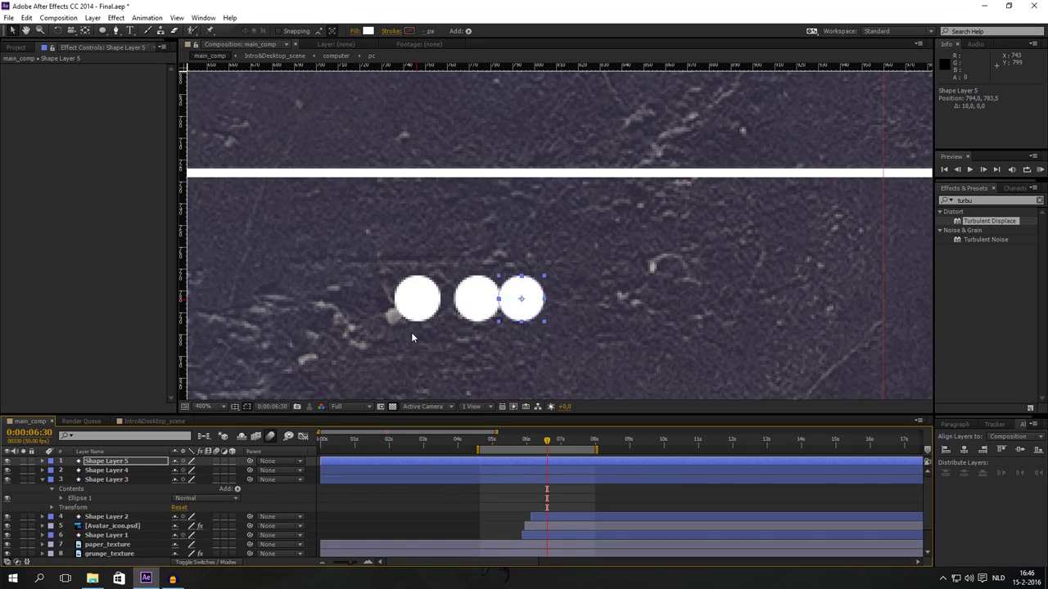
{"action": "key", "text": "Right"}
{"action": "key", "text": "Right"}
{"action": "key", "text": "Right"}
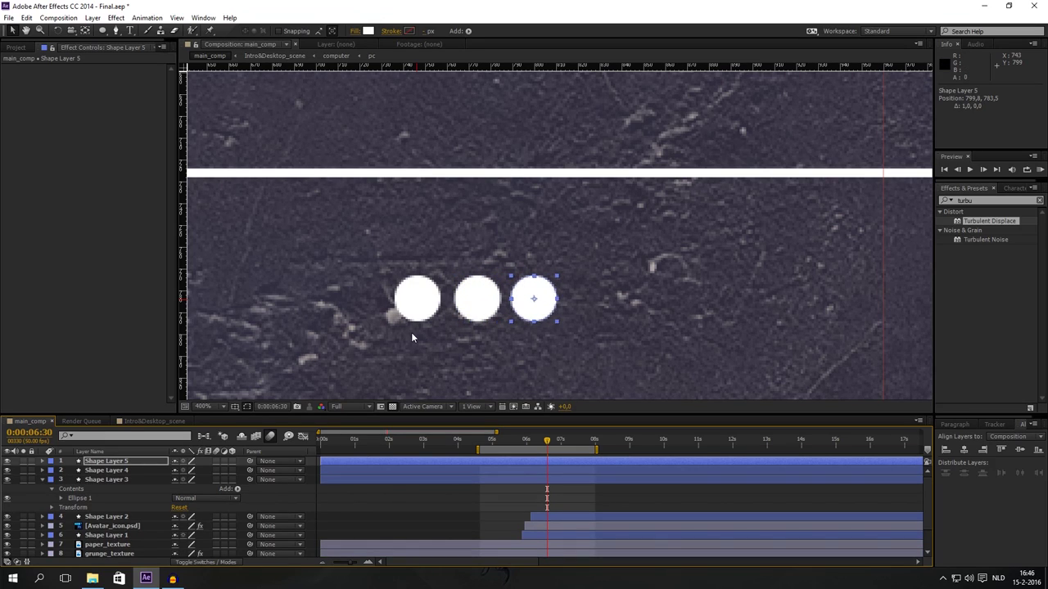
Duplicate the three circle layers together and move the copies right to extend the row to six evenly spaced dots
{"action": "key", "text": "comma"}
{"action": "key", "text": "comma"}
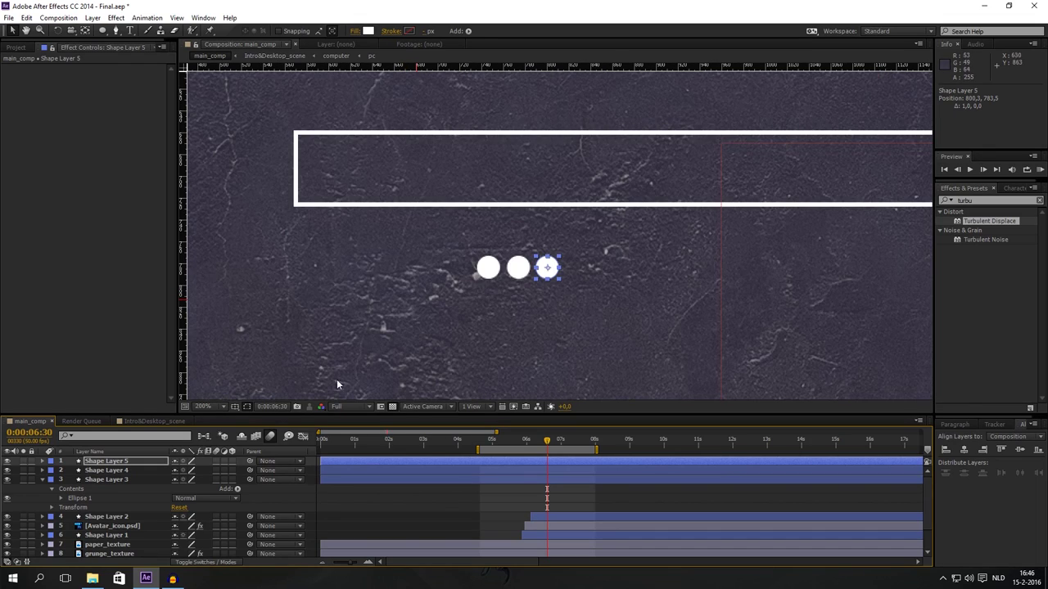
{"action": "left_click", "coordinate": [107, 482]}
{"action": "left_click", "coordinate": [108, 461], "text": "shift"}
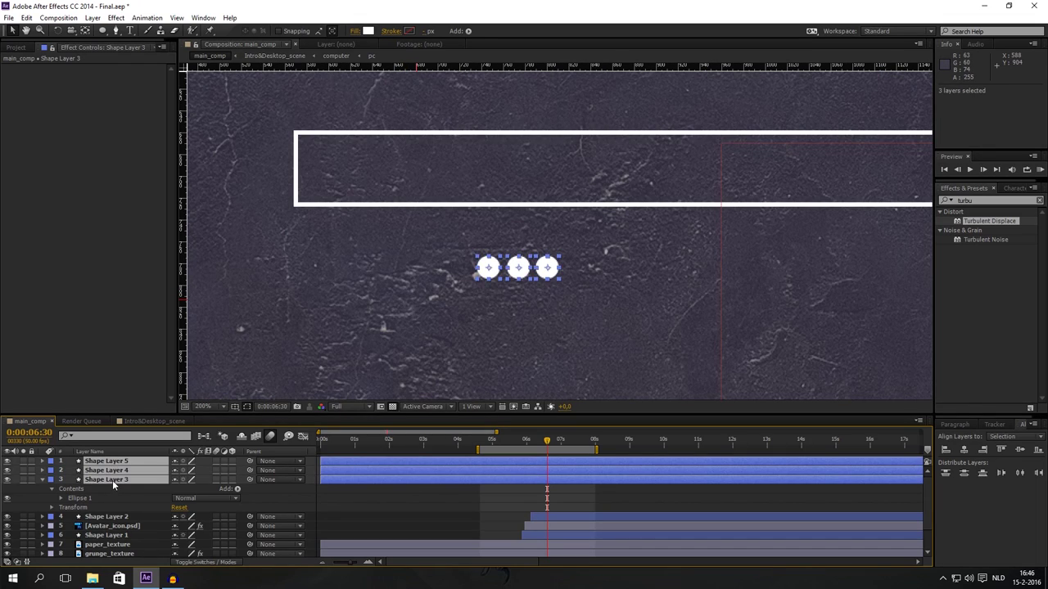
{"action": "key", "text": "ctrl+d"}
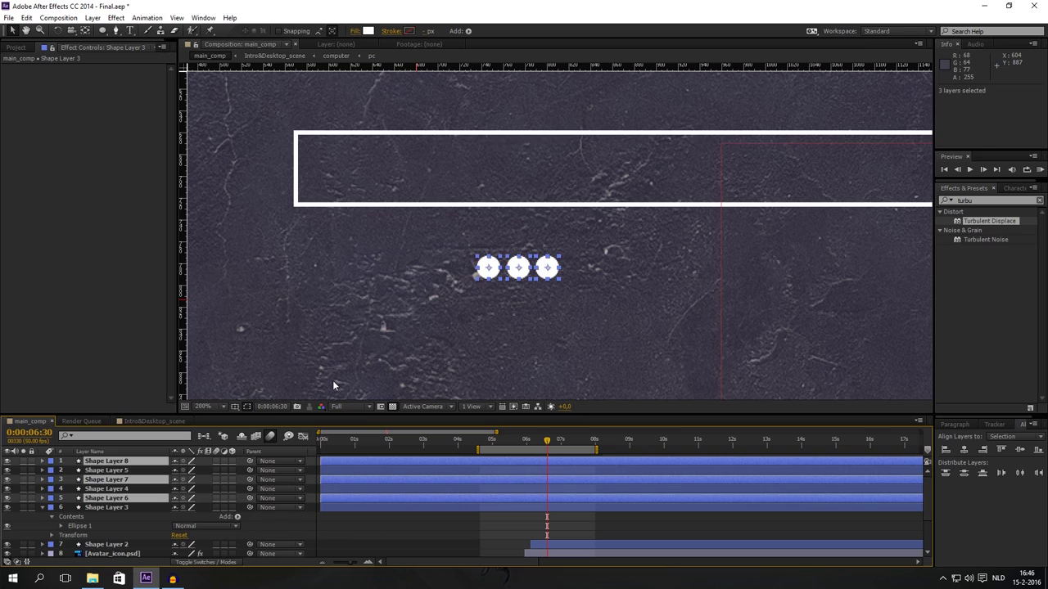
{"action": "key", "text": "Right"}
{"action": "key", "text": "Right"}
{"action": "key", "text": "Right"}
{"action": "key", "text": "Right"}
{"action": "key", "text": "Right"}
{"action": "key", "text": "Right"}
{"action": "key", "text": "Right"}
{"action": "key", "text": "shift+Right"}
{"action": "key", "text": "shift+Right"}
{"action": "key", "text": "shift+Right"}
{"action": "key", "text": "shift+Right"}
{"action": "key", "text": "shift+Right"}
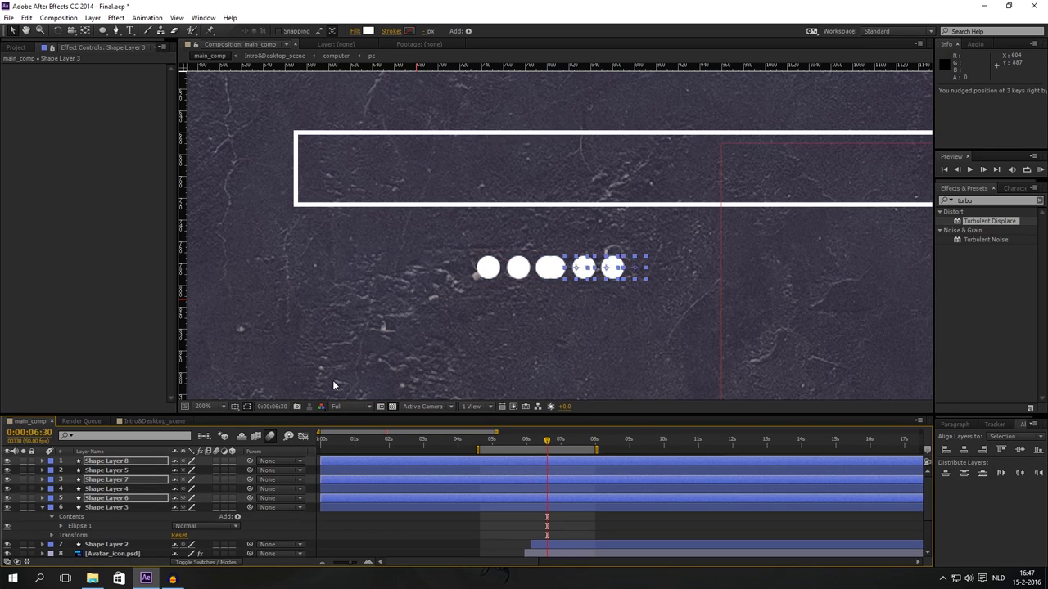
{"action": "key", "text": "Left"}
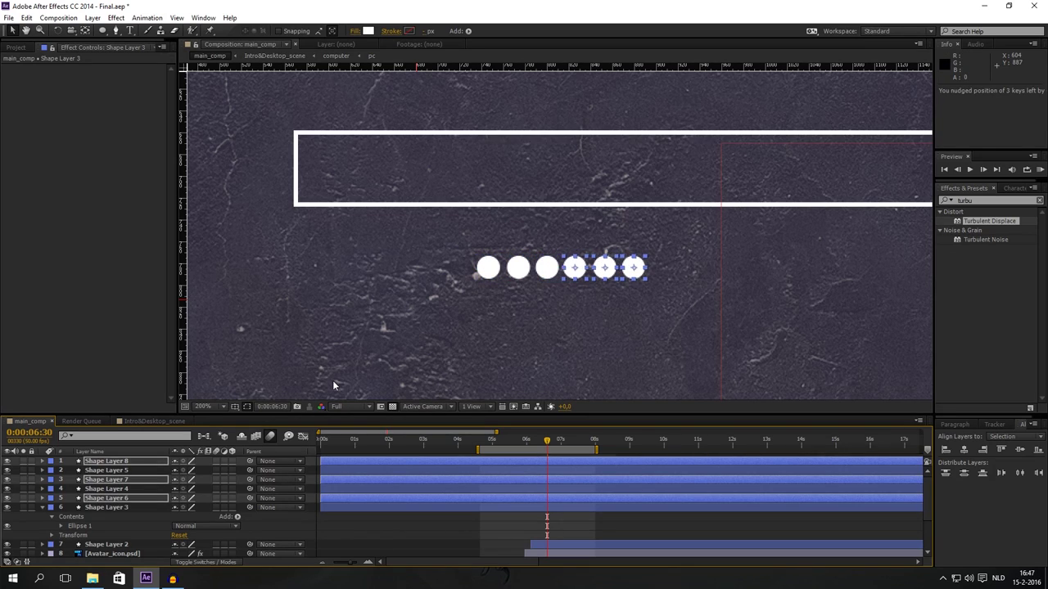
Move all six circles together by -144, -90 px into the left end of the login box
{"action": "key", "text": "F2"}
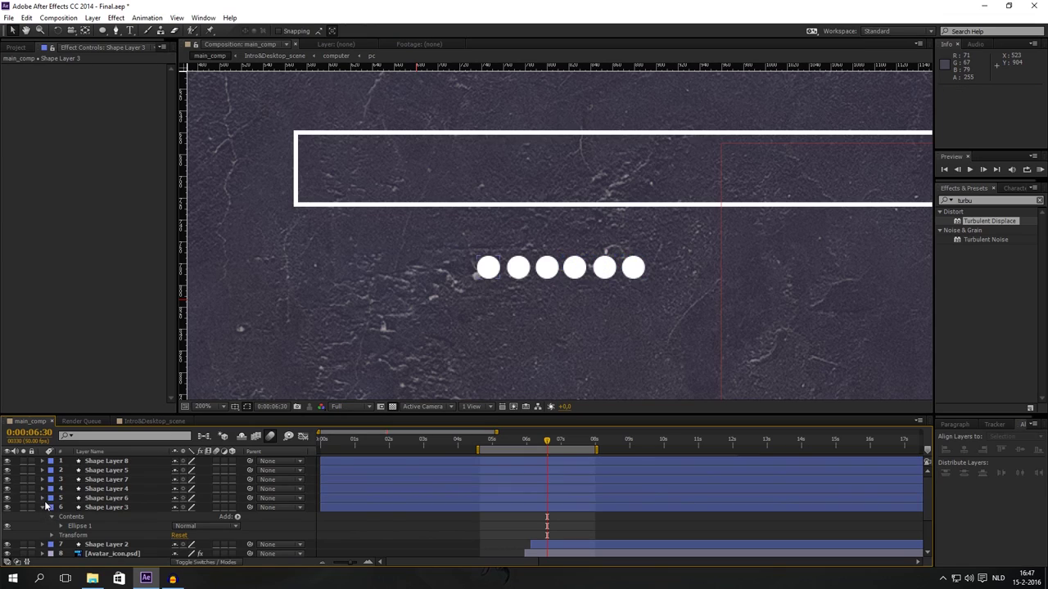
{"action": "left_click", "coordinate": [95, 509]}
{"action": "left_click", "coordinate": [103, 461], "text": "shift"}
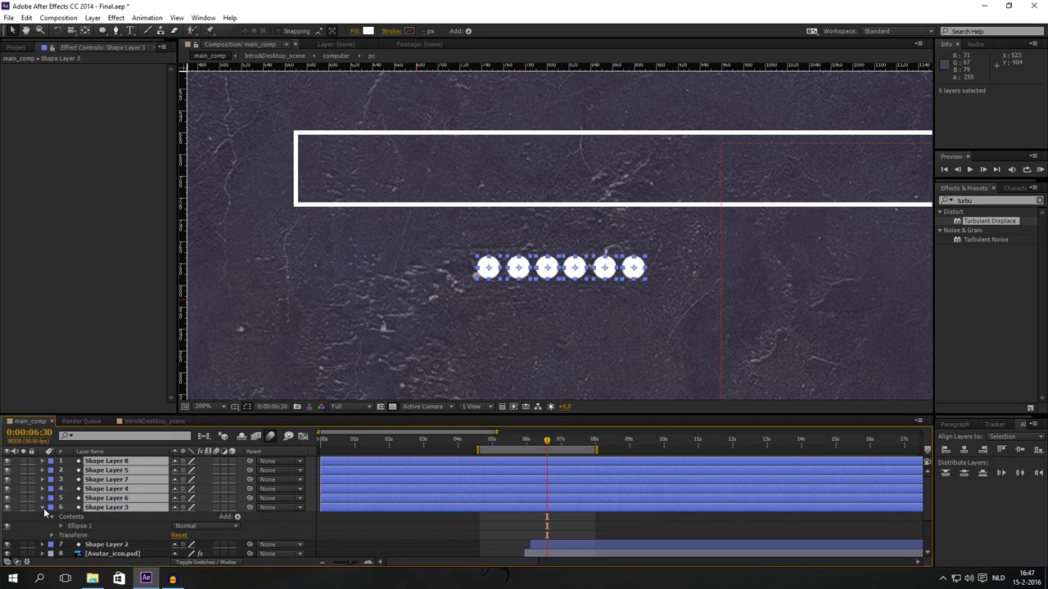
{"action": "left_click", "coordinate": [44, 508]}
{"action": "left_click_drag", "start_coordinate": [555, 279], "coordinate": [396, 177]}
{"action": "key", "text": "comma"}
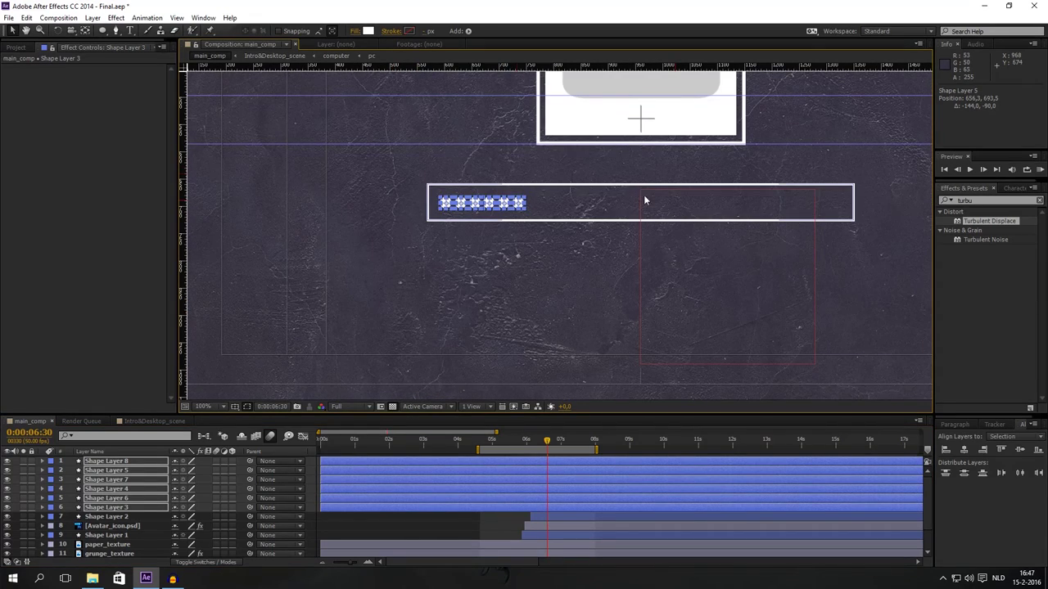
Trim the six circle layers to start at 0:00:06:23
{"action": "left_click_drag", "start_coordinate": [645, 199], "coordinate": [608, 266]}
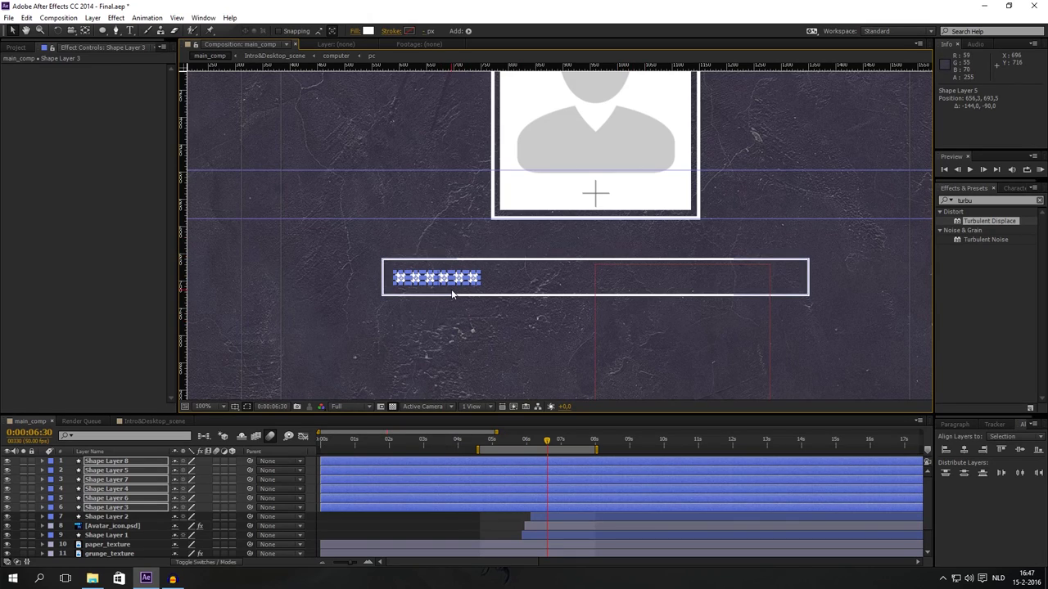
{"action": "mouse_move", "coordinate": [547, 444]}
{"action": "left_mouse_down"}
{"action": "mouse_move", "coordinate": [531, 444]}
{"action": "mouse_move", "coordinate": [543, 445]}
{"action": "left_mouse_up"}
{"action": "key", "text": "alt+bracketleft"}
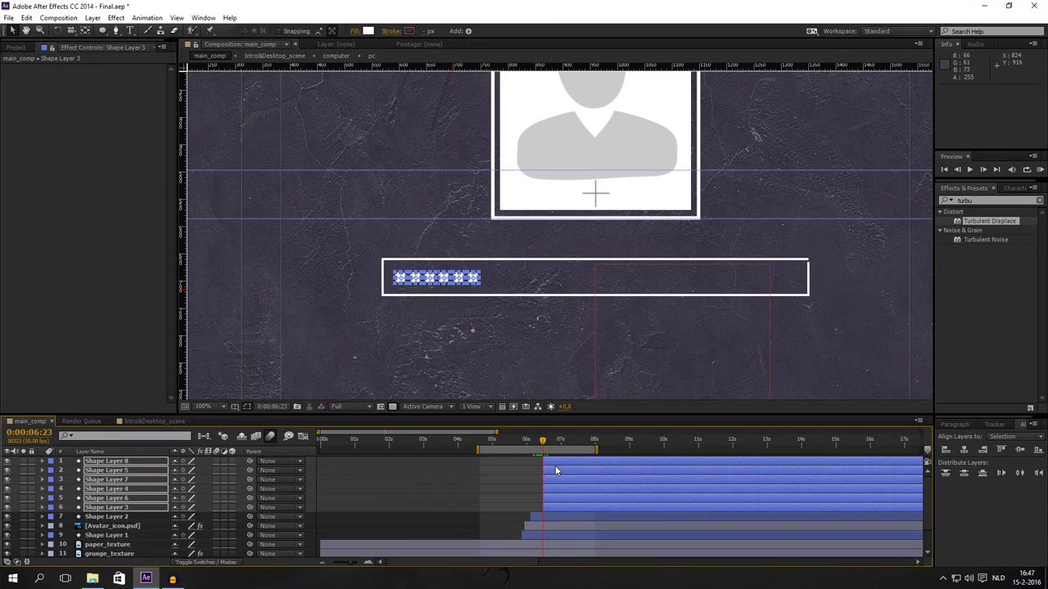
Shift Shape Layers 4 to 8, the five circles after the first, to start at 0:00:06:27
{"action": "left_click", "coordinate": [557, 517]}
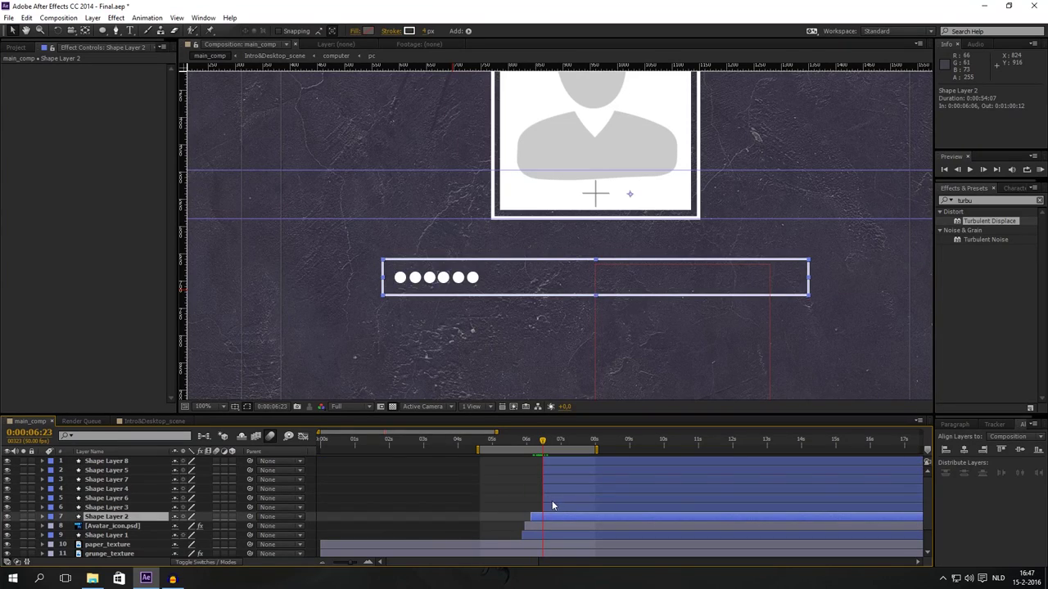
{"action": "left_click", "coordinate": [549, 498]}
{"action": "left_click", "coordinate": [549, 459], "text": "shift"}
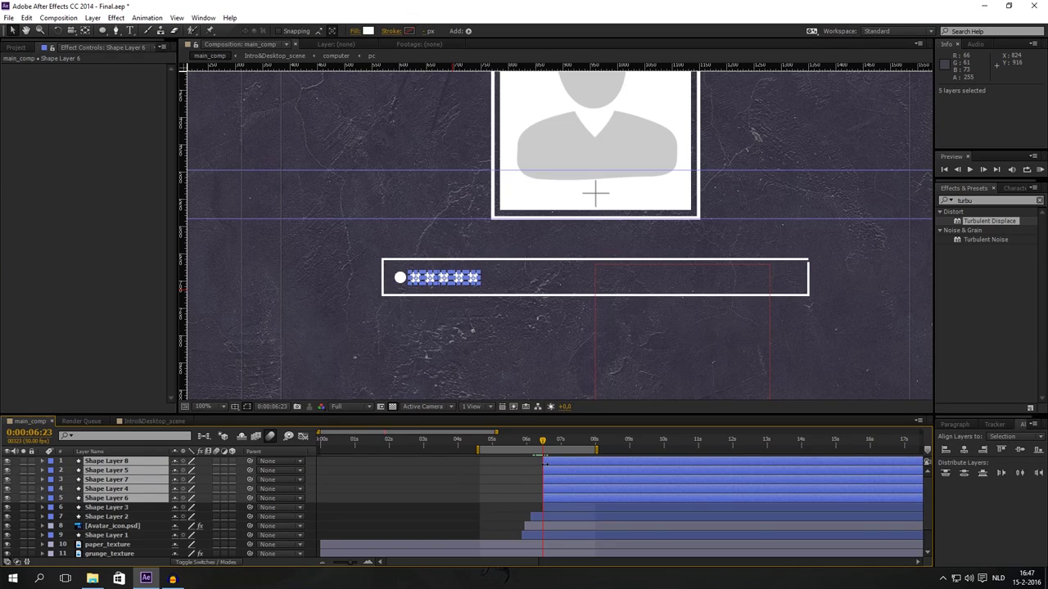
{"action": "key", "text": "Page_Down"}
{"action": "key", "text": "Page_Down"}
{"action": "key", "text": "Page_Down"}
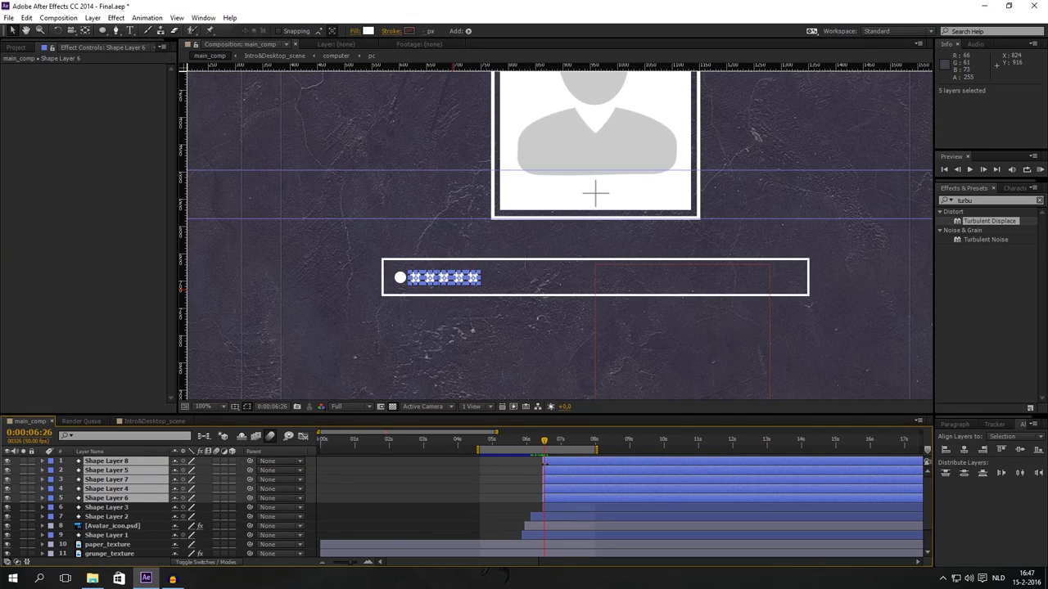
{"action": "left_click_drag", "start_coordinate": [548, 497], "coordinate": [550, 494]}
{"action": "key", "text": "="}
{"action": "key", "text": "="}
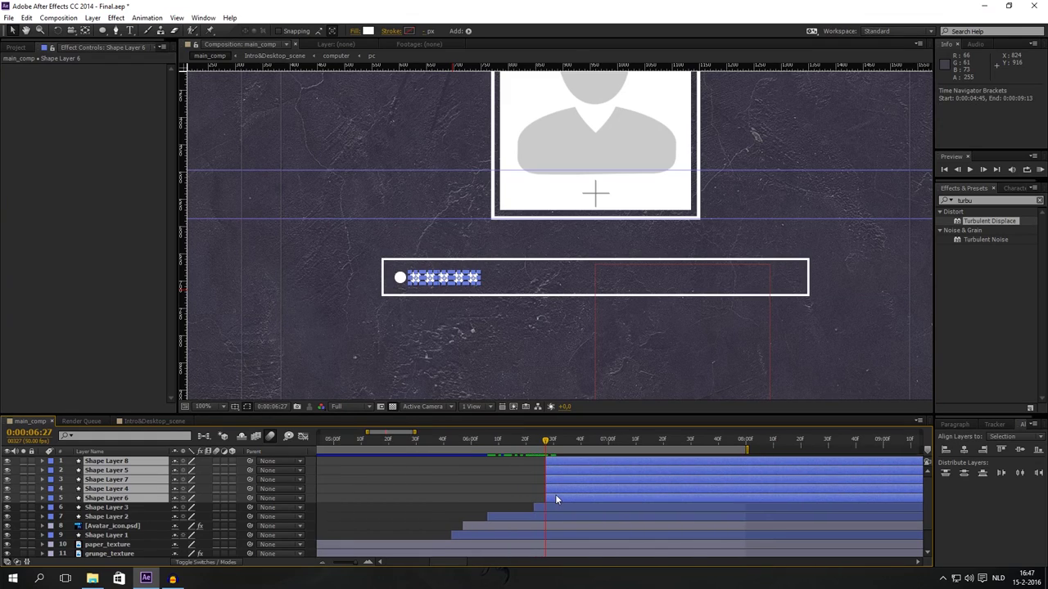
Shift Shape Layers 4, 5, 7 and 8 together to start at 0:00:06:31, leaving Shape Layer 6 out
{"action": "left_click_drag", "start_coordinate": [545, 441], "coordinate": [524, 441]}
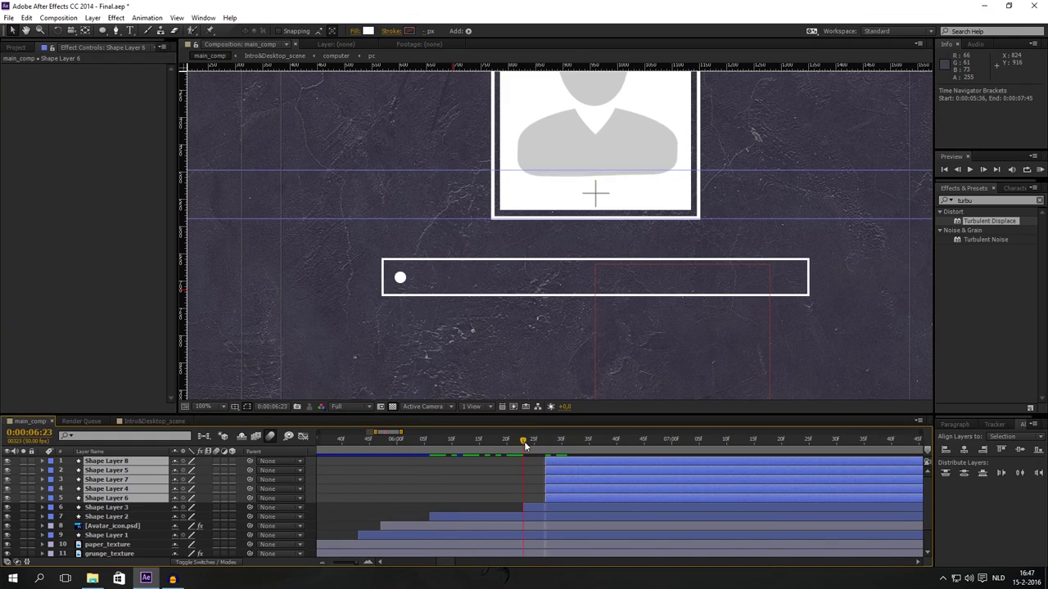
{"action": "key", "text": "Page_Down"}
{"action": "key", "text": "Page_Down"}
{"action": "key", "text": "Page_Down"}
{"action": "key", "text": "Page_Down"}
{"action": "key", "text": "Page_Down"}
{"action": "key", "text": "Page_Down"}
{"action": "key", "text": "Page_Down"}
{"action": "key", "text": "Page_Down"}
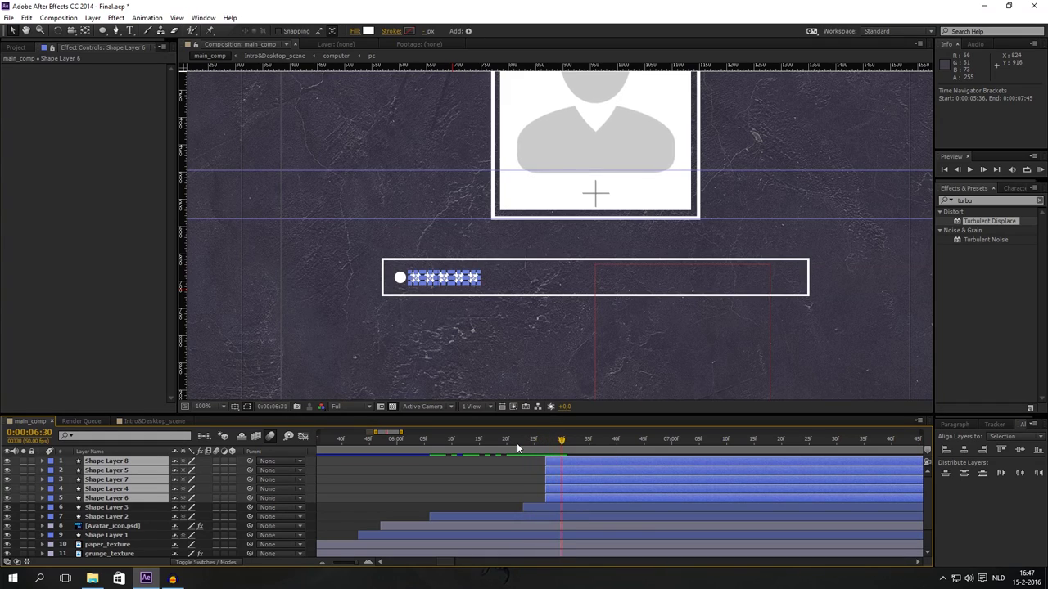
{"action": "left_click", "coordinate": [571, 506]}
{"action": "left_click", "coordinate": [575, 487]}
{"action": "left_click", "coordinate": [578, 462], "text": "shift"}
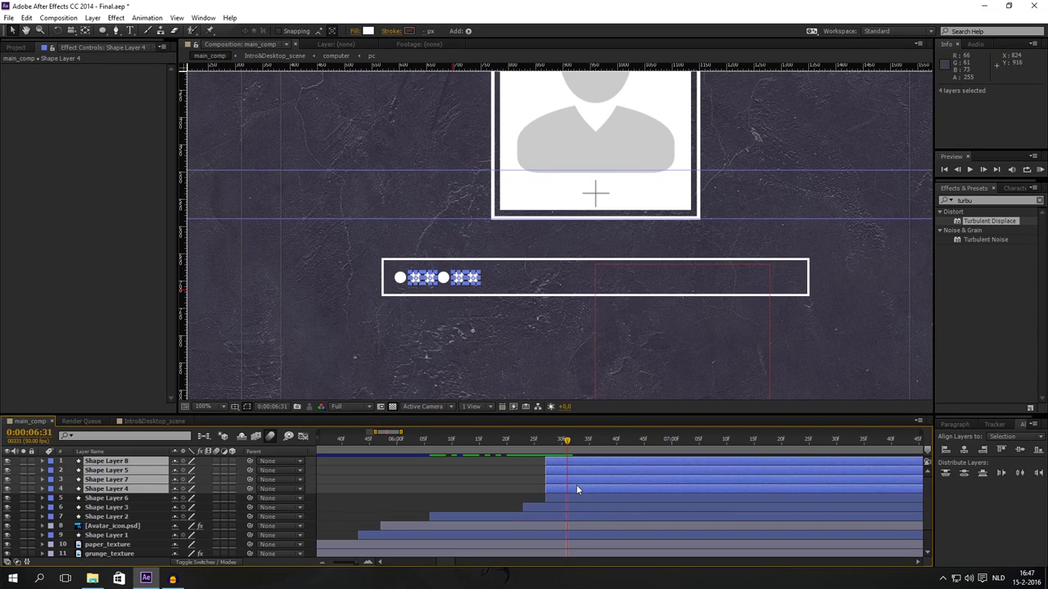
{"action": "left_click_drag", "start_coordinate": [577, 489], "coordinate": [596, 490]}
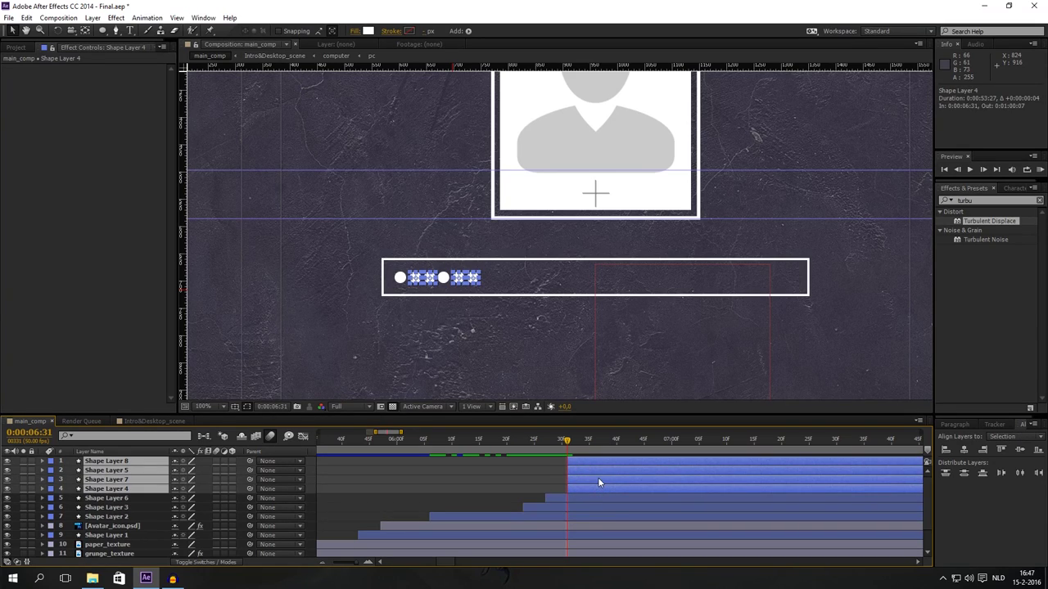
Shift Shape Layers 5, 7 and 8 together to start at 0:00:06:35, leaving Shape Layer 4 out
{"action": "key", "text": "Page_Down"}
{"action": "key", "text": "Page_Down"}
{"action": "key", "text": "Page_Down"}
{"action": "left_click", "coordinate": [610, 488], "text": "ctrl"}
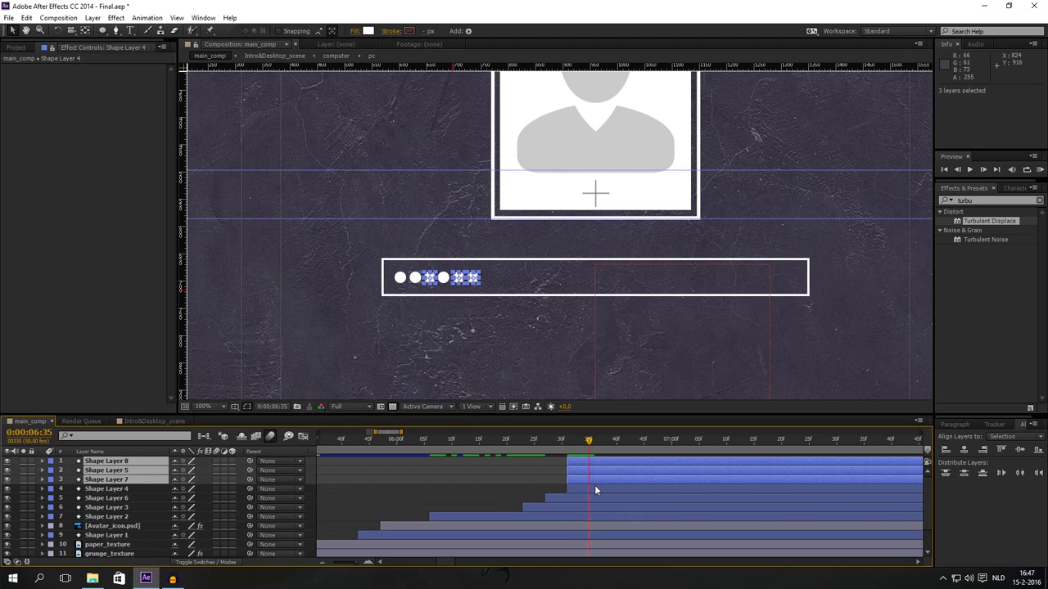
{"action": "key", "text": "alt+Page_Down"}
{"action": "key", "text": "alt+Page_Down"}
Shift Shape Layers 5 and 8 together to start at 0:00:06:39
{"action": "key", "text": "Page_Down"}
{"action": "key", "text": "Page_Down"}
{"action": "key", "text": "Page_Down"}
{"action": "key", "text": "Page_Down"}
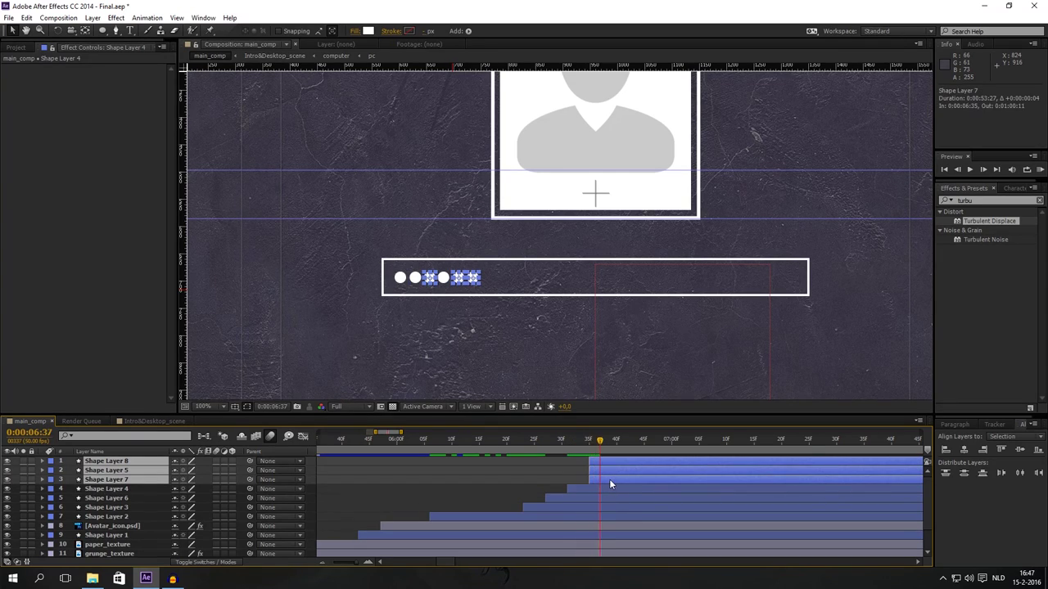
{"action": "left_click", "coordinate": [632, 479], "text": "ctrl"}
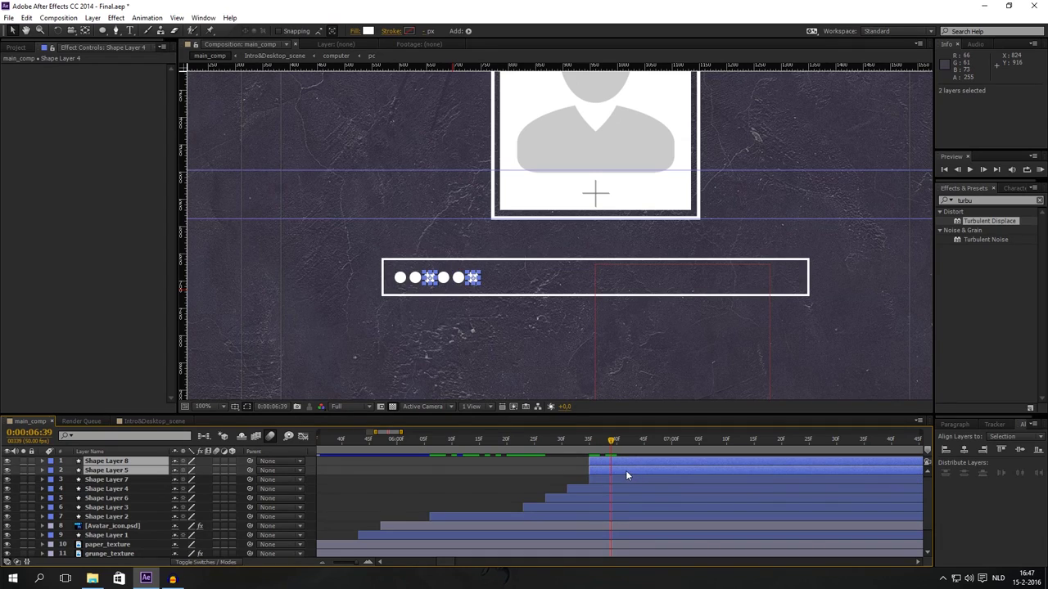
{"action": "key", "text": "bracketleft"}
Shift Shape Layer 8, the last dot, to start at 0:00:06:43
{"action": "key", "text": "Page_Down"}
{"action": "key", "text": "Page_Down"}
{"action": "key", "text": "Page_Down"}
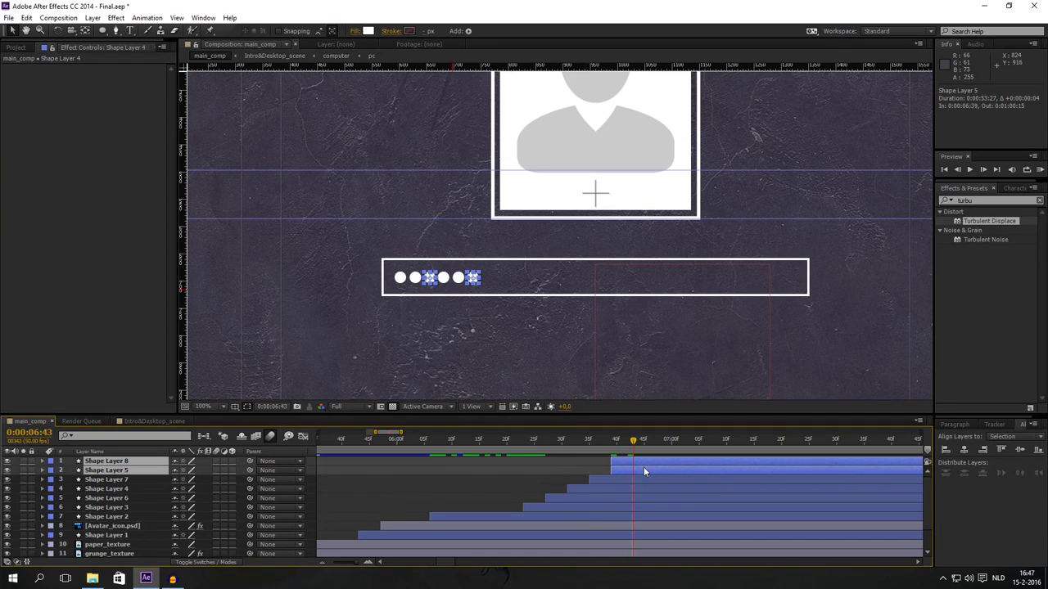
{"action": "left_click", "coordinate": [652, 474], "text": "ctrl"}
{"action": "key", "text": "bracketleft"}
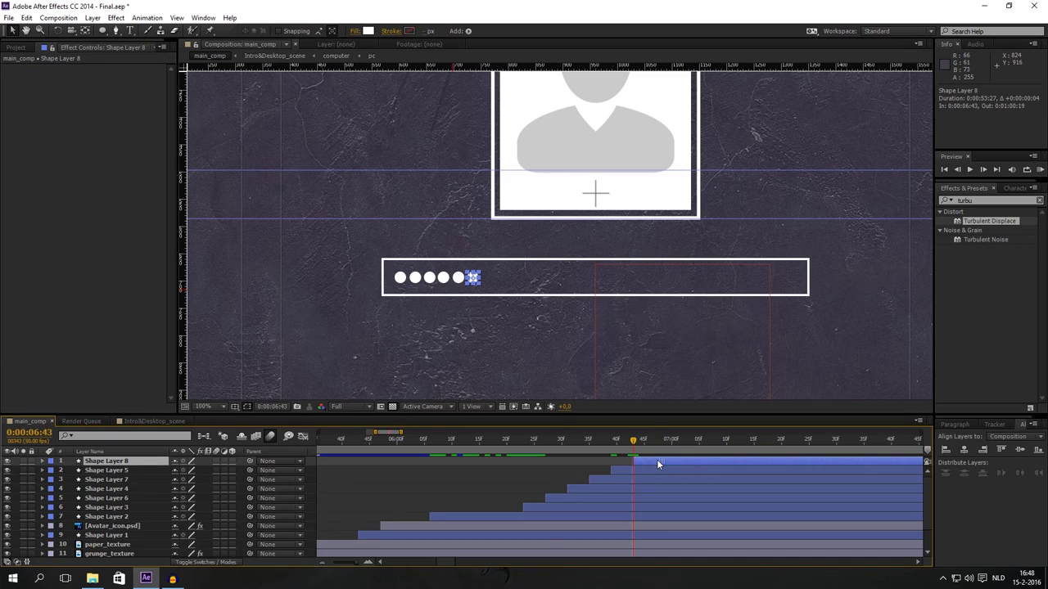
Set the work area from 0:00:06:03 to 0:00:07:21 and preview the dots' animation
{"action": "key", "text": "comma"}
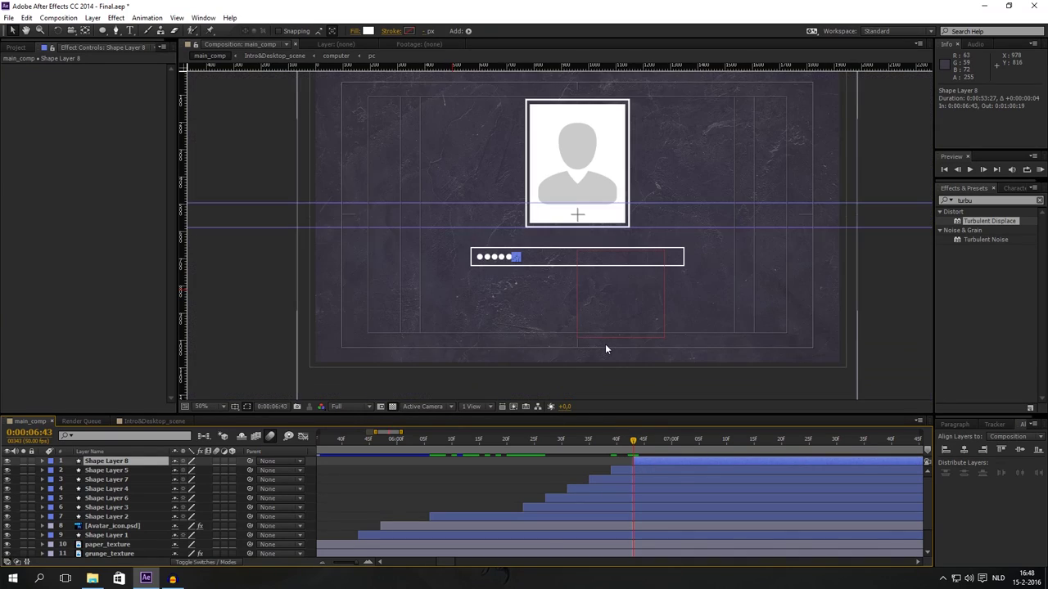
{"action": "left_click", "coordinate": [608, 441]}
{"action": "key", "text": "minus"}
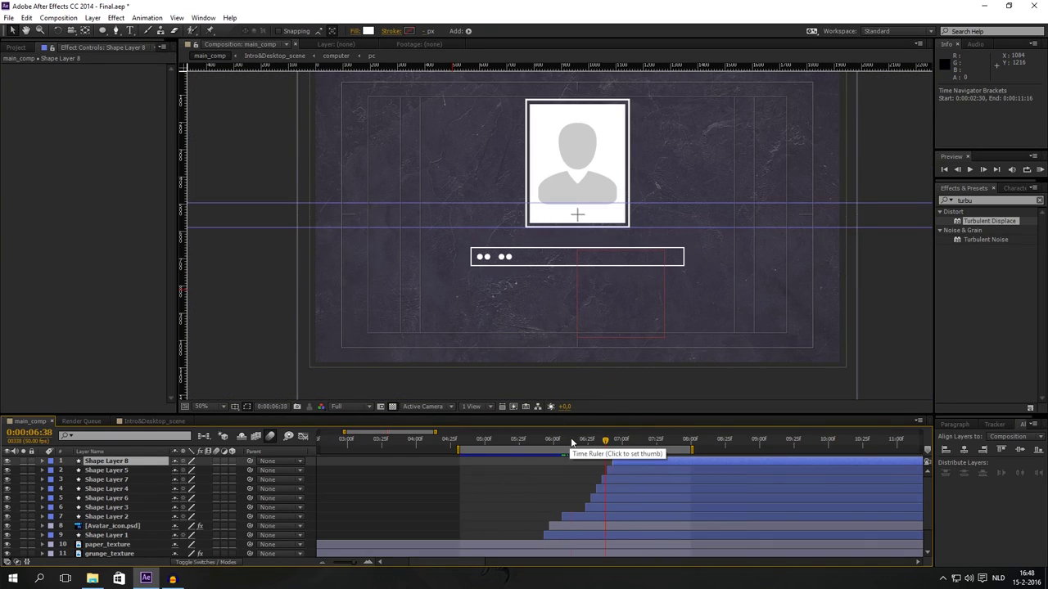
{"action": "left_click", "coordinate": [558, 441]}
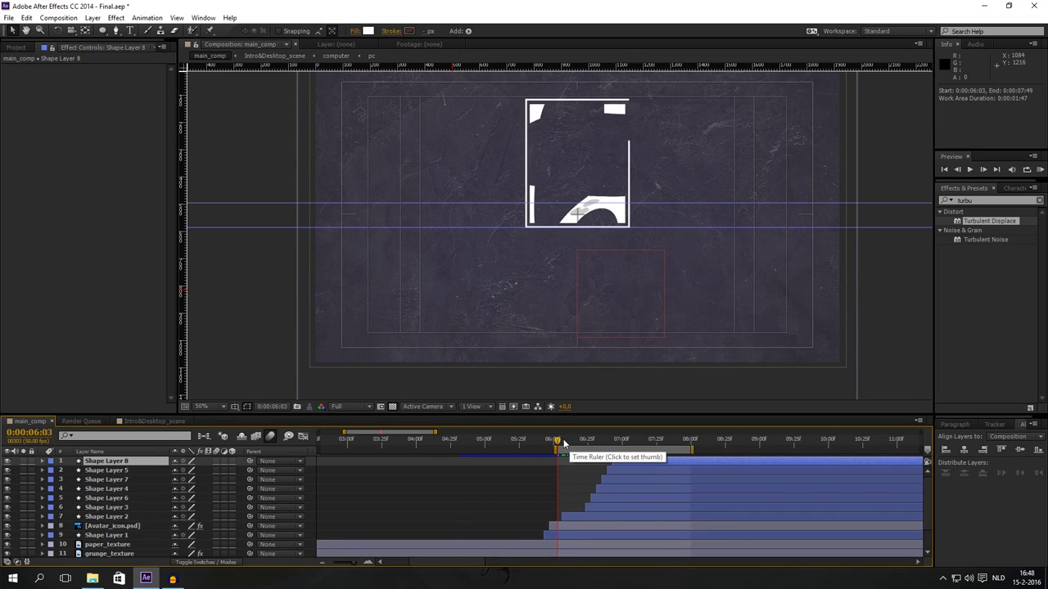
{"action": "left_click_drag", "start_coordinate": [693, 452], "coordinate": [653, 450]}
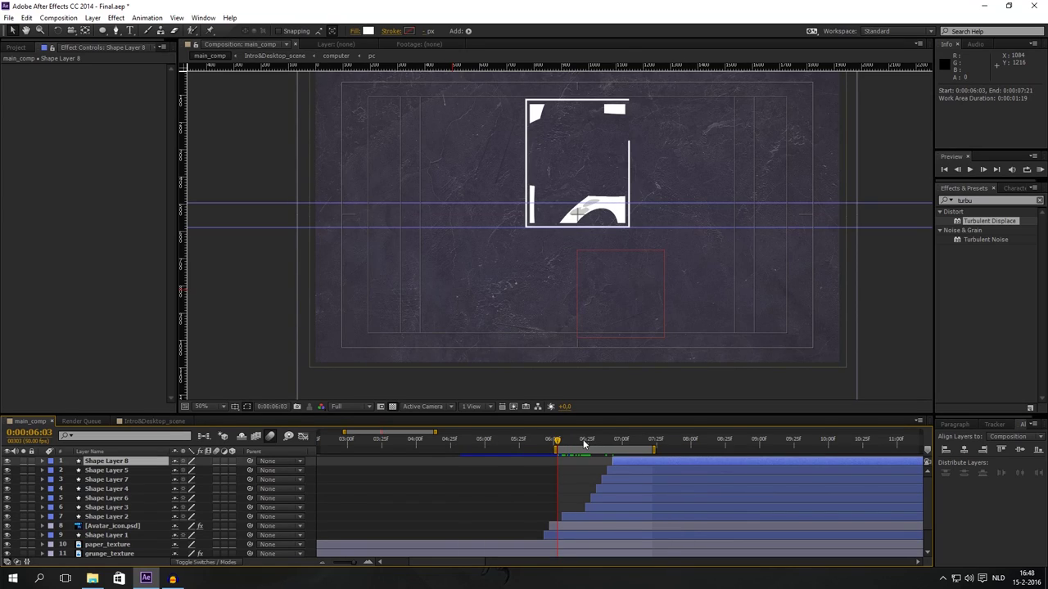
{"action": "key", "text": "KP_0"}
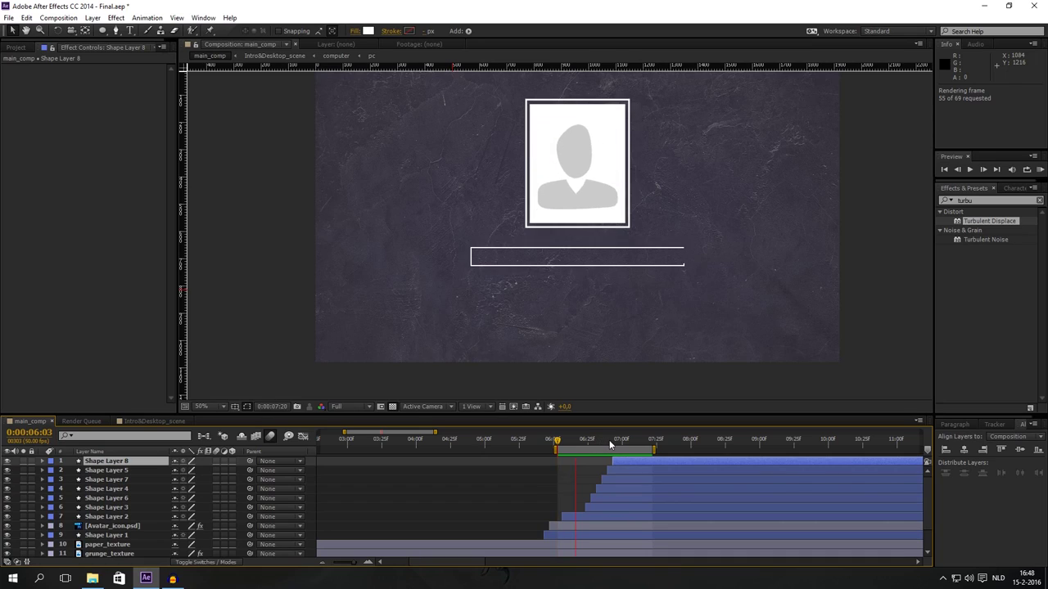
{"action": "left_click", "coordinate": [566, 379]}
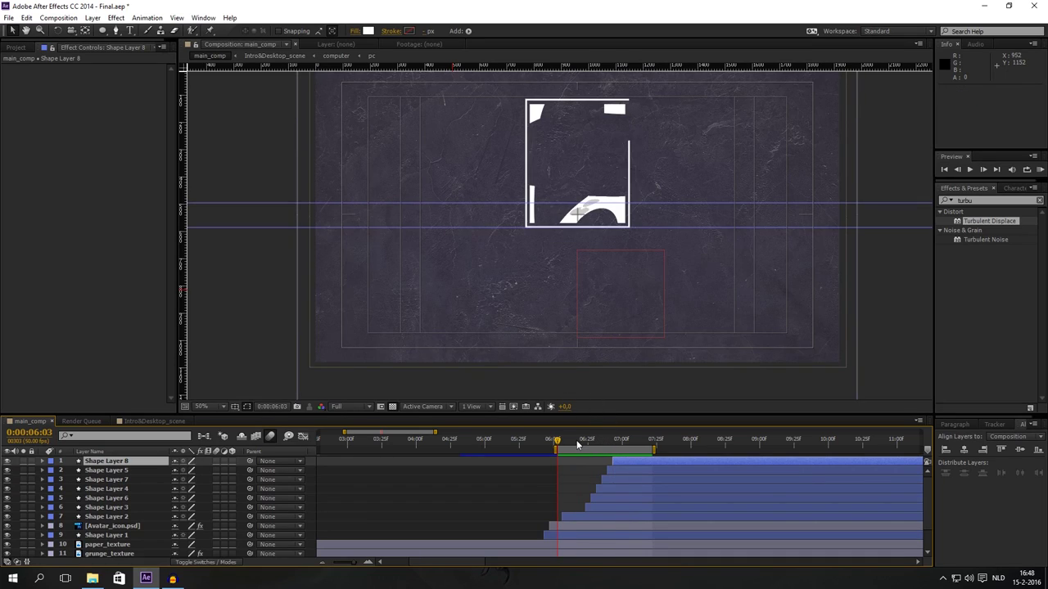
Find the dot that appears out of order and move Shape Layer 4 below Shape Layer 6 in the layer stack
{"action": "left_click_drag", "start_coordinate": [576, 440], "coordinate": [592, 441]}
{"action": "left_click", "coordinate": [605, 498]}
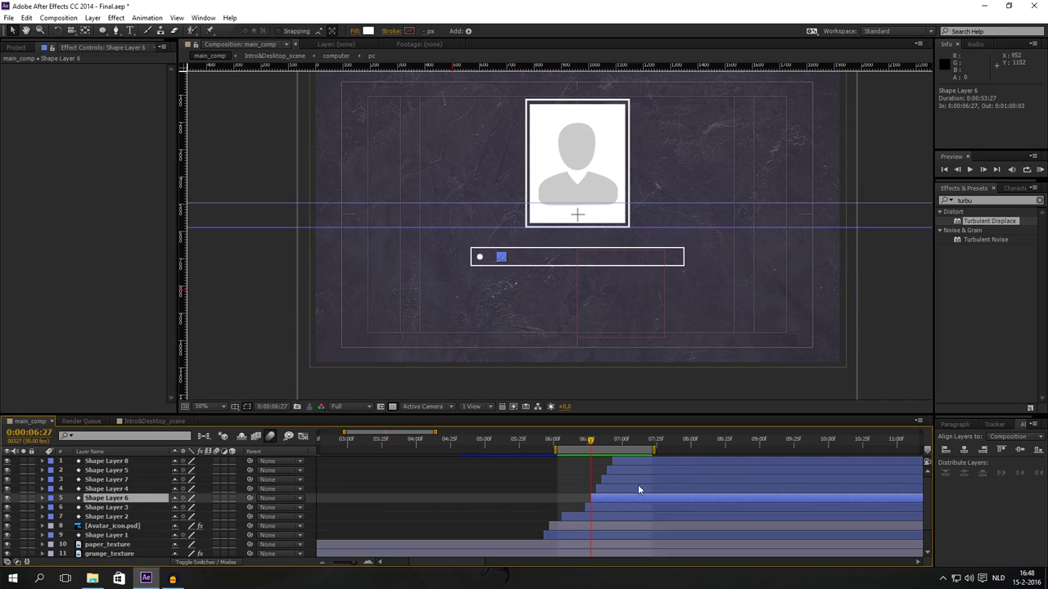
{"action": "left_click", "coordinate": [617, 489]}
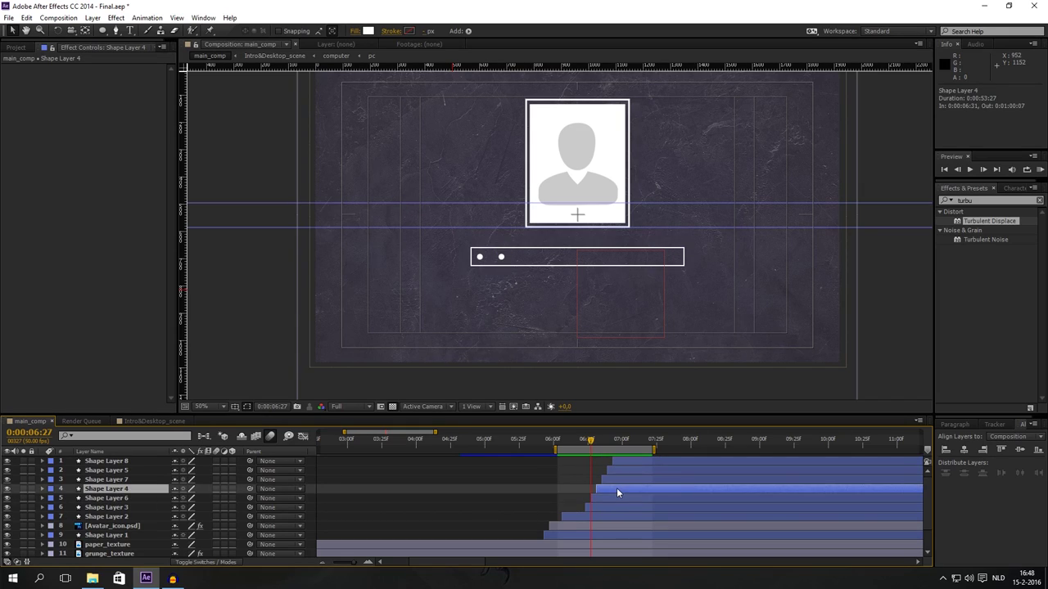
{"action": "left_click", "coordinate": [597, 439]}
{"action": "left_click_drag", "start_coordinate": [106, 490], "coordinate": [109, 498]}
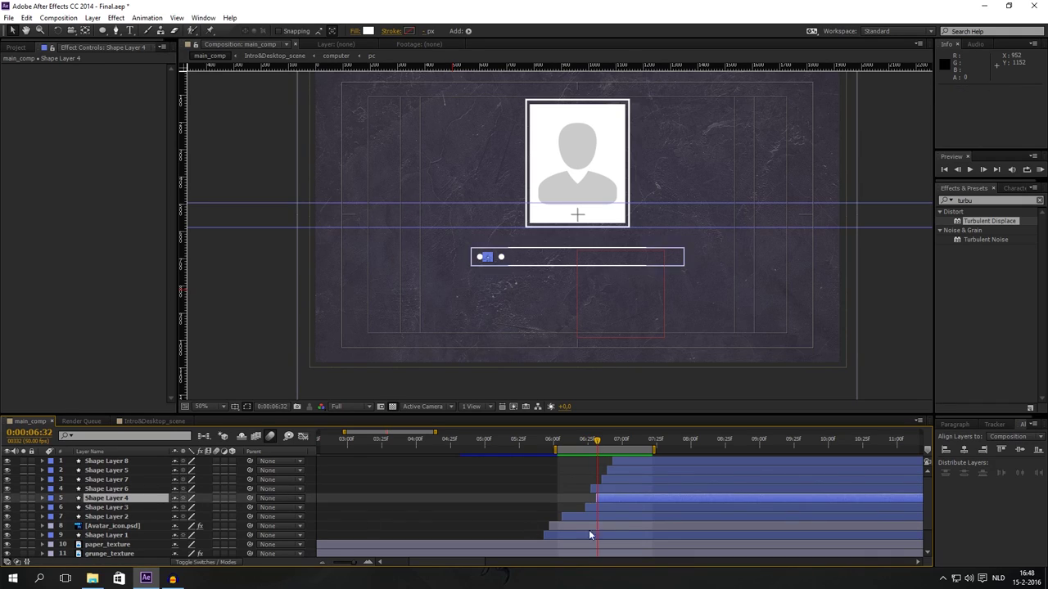
Swap the two layers' timing so Shape Layer 4 starts at 0:00:06:27 and Shape Layer 6 at 0:00:06:31
{"action": "left_click", "coordinate": [605, 490]}
{"action": "left_click_drag", "start_coordinate": [604, 487], "coordinate": [607, 487]}
{"action": "key", "text": "equal"}
{"action": "key", "text": "equal"}
{"action": "key", "text": "equal"}
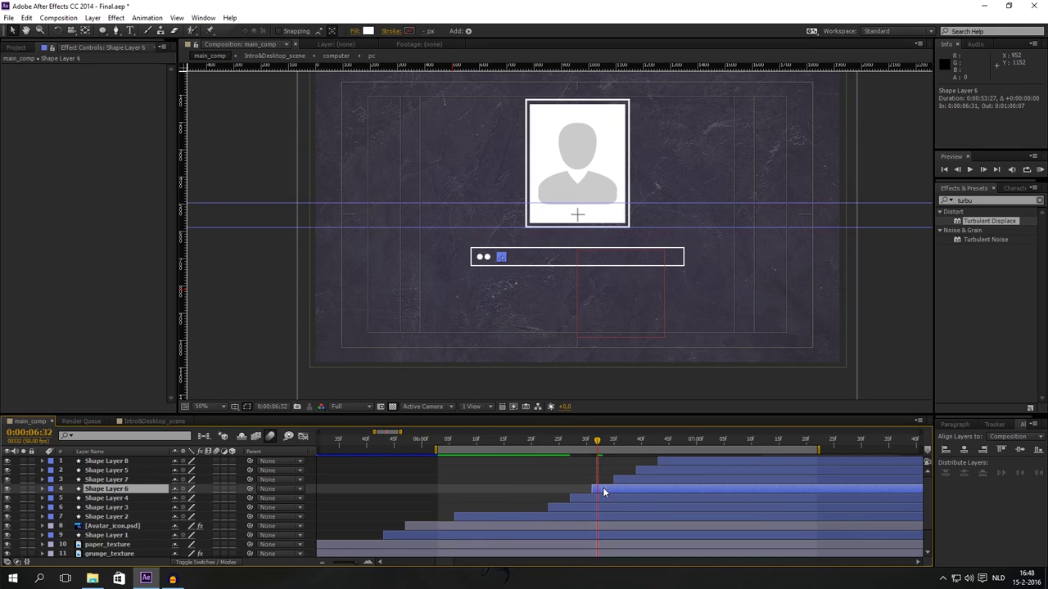
Check the remaining dots' order and move Shape Layers 6 and 7 above Shape Layer 5 in the layer stack
{"action": "left_click_drag", "start_coordinate": [584, 444], "coordinate": [624, 477]}
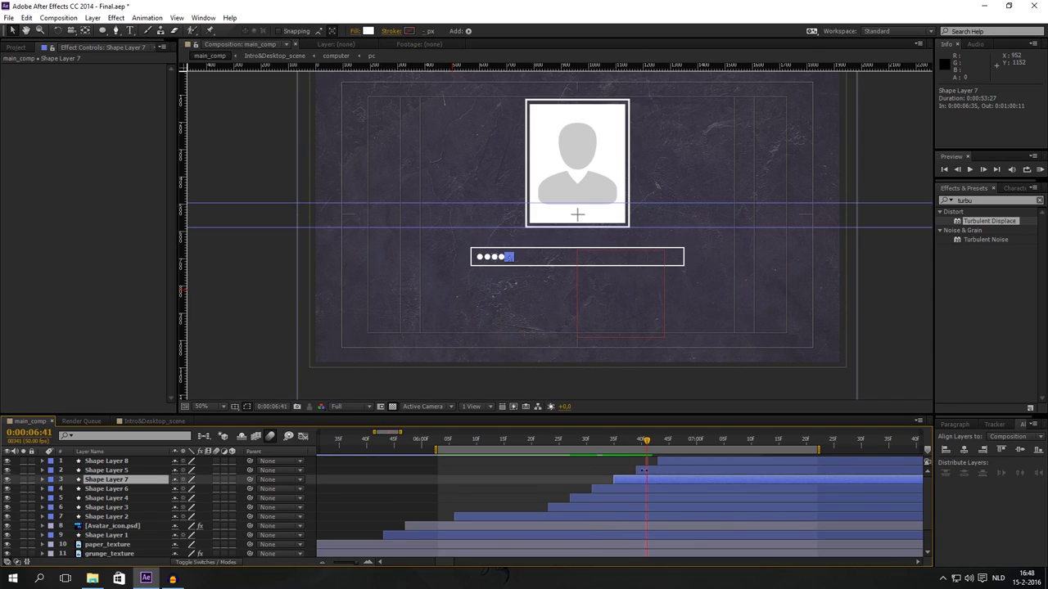
{"action": "left_click", "coordinate": [648, 468]}
{"action": "left_click", "coordinate": [618, 490]}
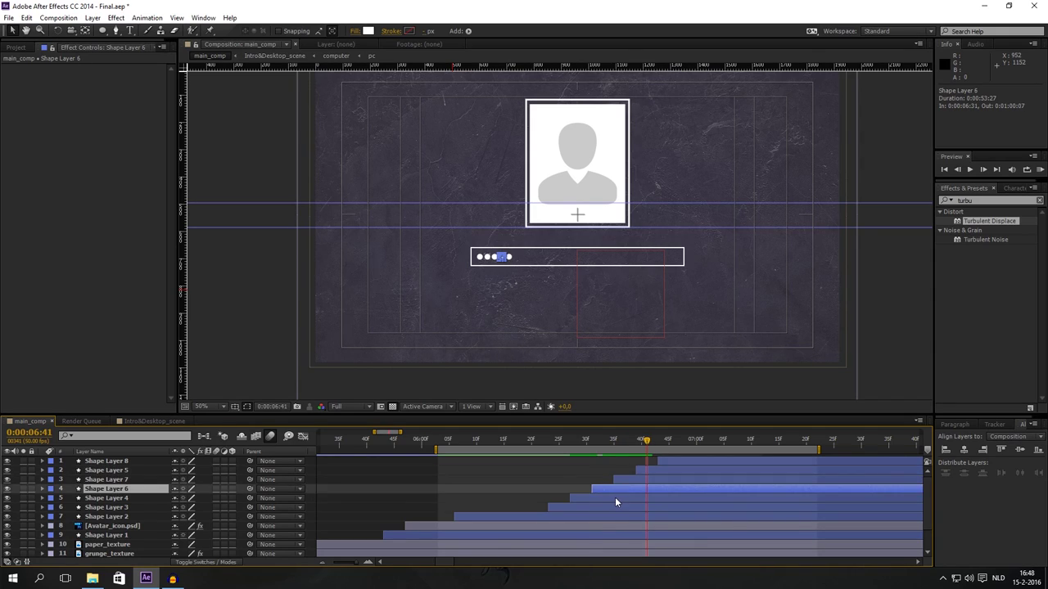
{"action": "left_click", "coordinate": [615, 498]}
{"action": "left_click", "coordinate": [656, 472]}
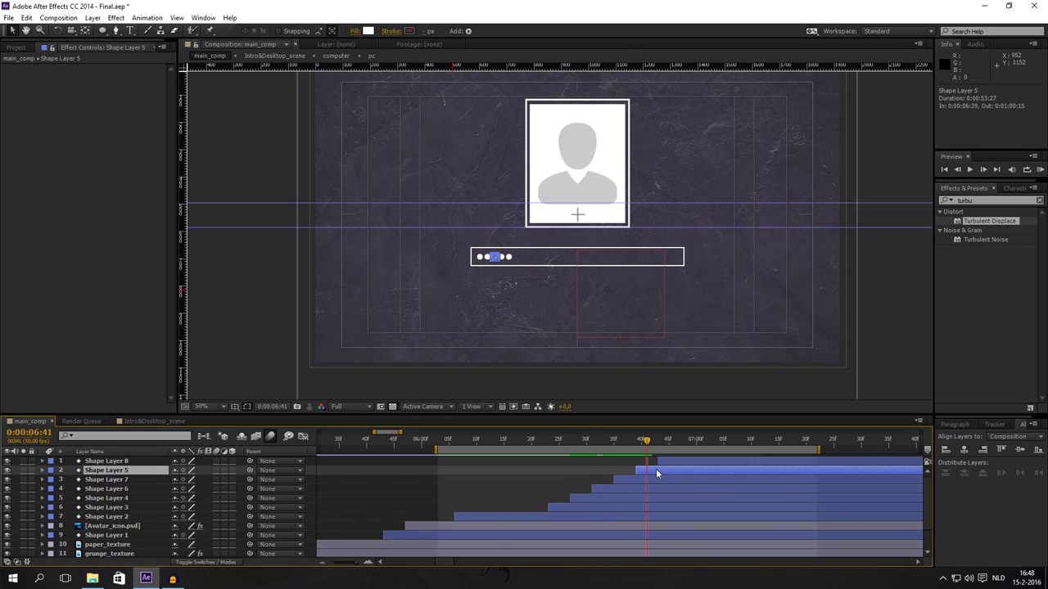
{"action": "mouse_move", "coordinate": [586, 442]}
{"action": "left_mouse_down"}
{"action": "mouse_move", "coordinate": [549, 444]}
{"action": "mouse_move", "coordinate": [593, 449]}
{"action": "left_mouse_up"}
{"action": "left_click", "coordinate": [598, 491]}
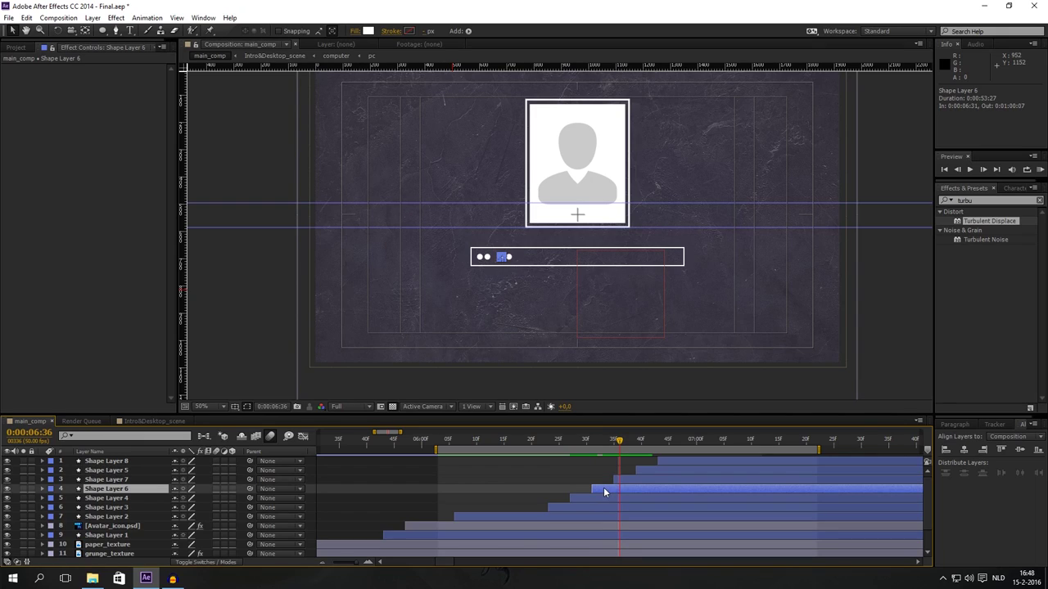
{"action": "left_click", "coordinate": [624, 481], "text": "shift"}
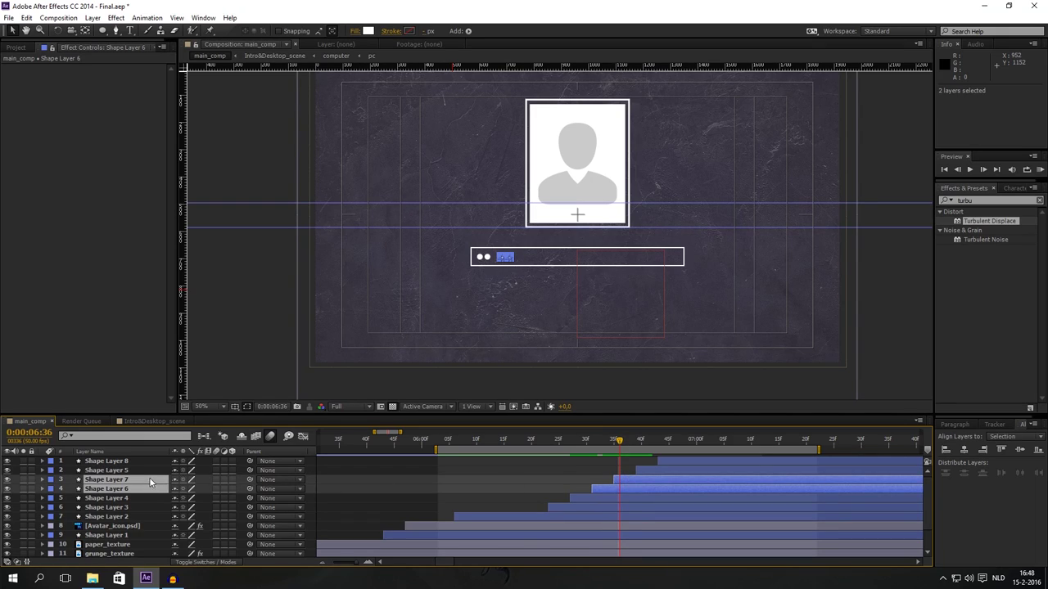
{"action": "left_click_drag", "start_coordinate": [149, 478], "coordinate": [152, 470]}
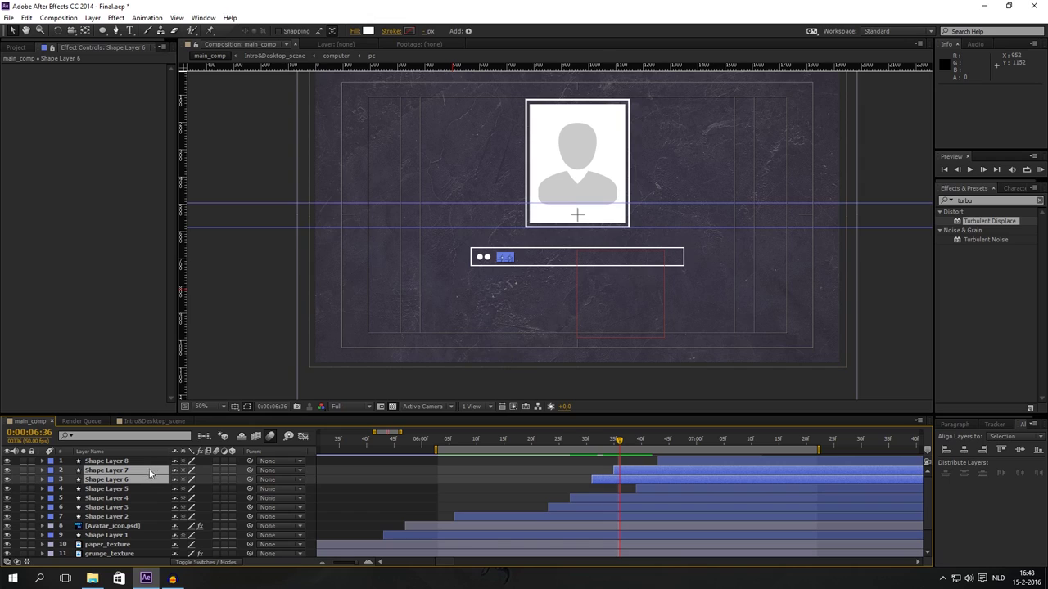
{"action": "left_click", "coordinate": [129, 515]}
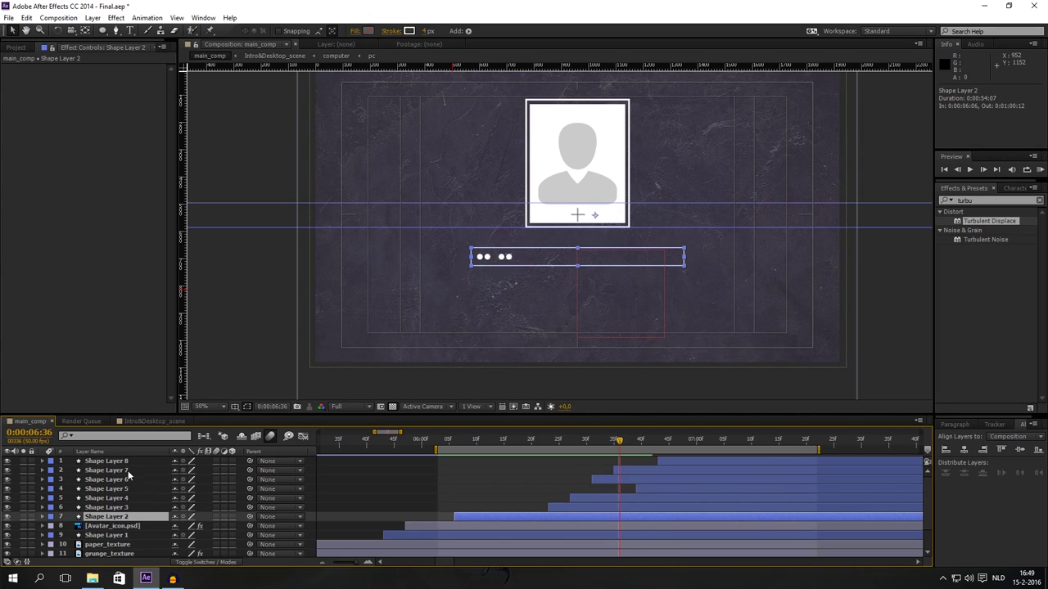
Retime the reordered dots so Shape Layer 5 starts at 0:00:06:31, Shape Layer 6 at 0:00:06:35 and Shape Layer 7 at 0:00:06:39
{"action": "left_click", "coordinate": [643, 489]}
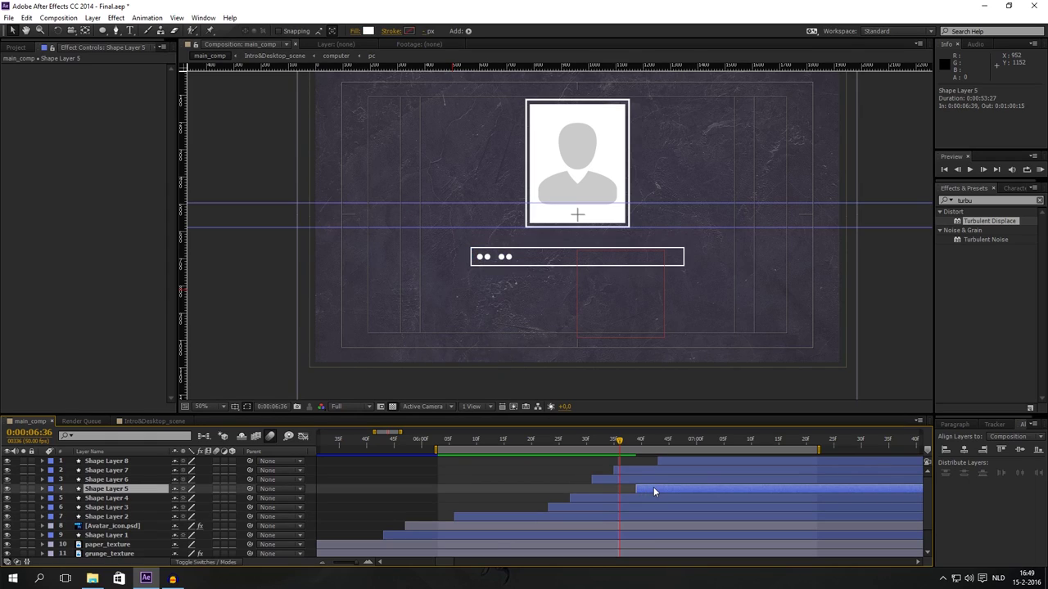
{"action": "mouse_move", "coordinate": [651, 489]}
{"action": "left_mouse_down"}
{"action": "mouse_move", "coordinate": [613, 489]}
{"action": "mouse_move", "coordinate": [654, 469]}
{"action": "left_mouse_up"}
{"action": "left_click", "coordinate": [627, 479]}
{"action": "left_click", "coordinate": [636, 469], "text": "ctrl"}
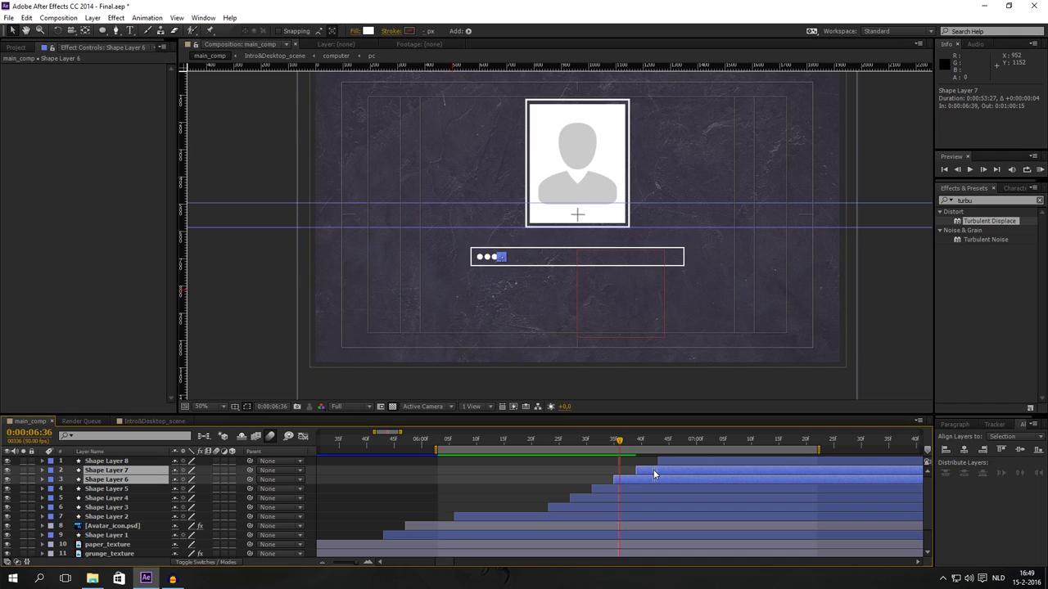
Preview the work area to check that the dots appear from left to right
{"action": "left_click_drag", "start_coordinate": [575, 440], "coordinate": [647, 440]}
{"action": "key", "text": "KP_0"}
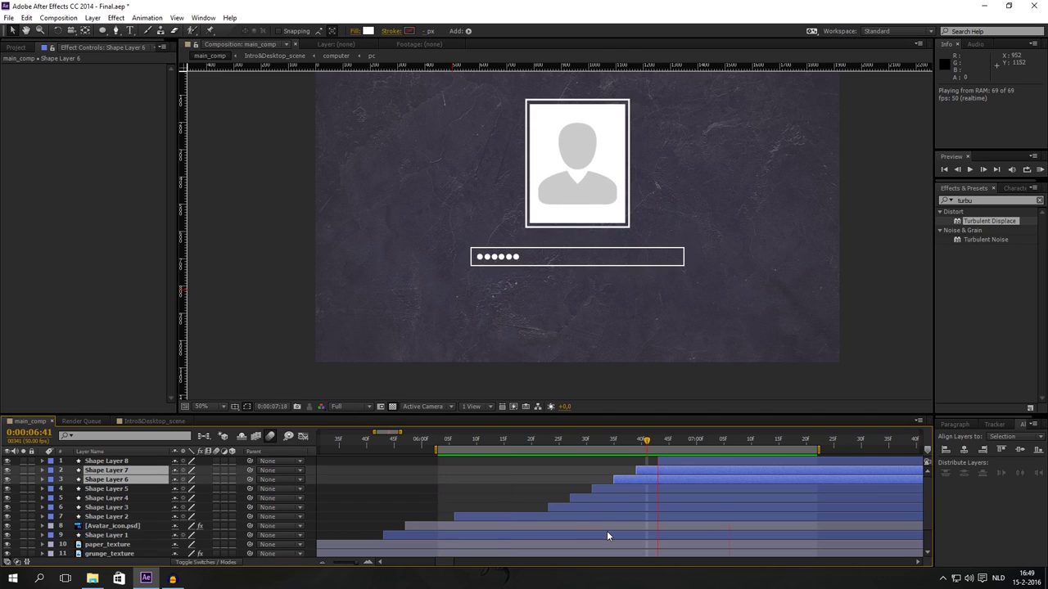
{"action": "key", "text": "space"}
Space the dot layers' start times five frames apart from Shape Layer 4 through Shape Layer 8, ending at 0:00:06:48, and preview the timing
{"action": "left_click", "coordinate": [593, 500]}
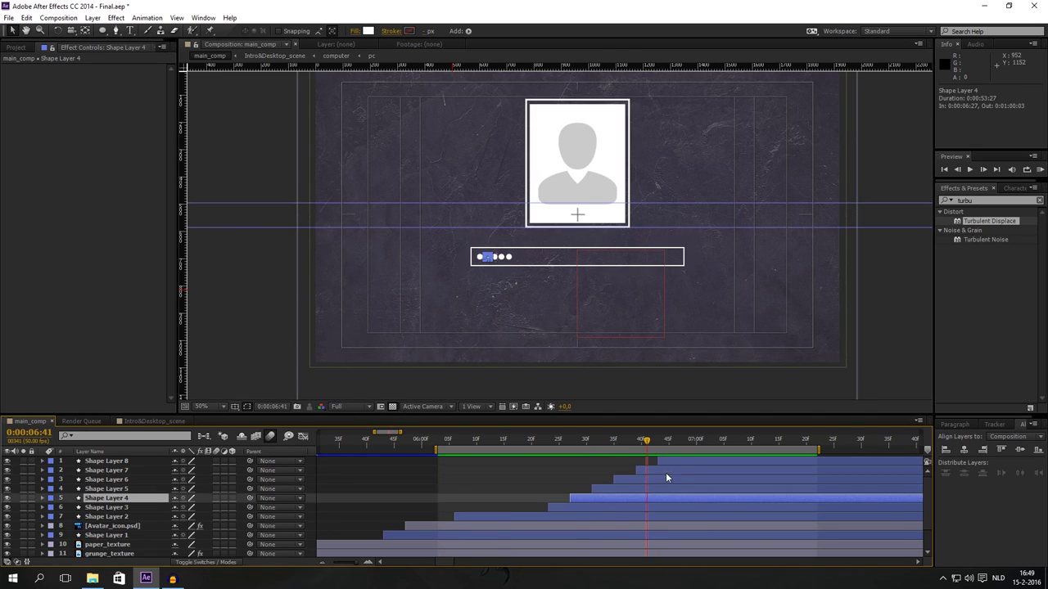
{"action": "left_click", "coordinate": [665, 472], "text": "shift"}
{"action": "left_click_drag", "start_coordinate": [578, 498], "coordinate": [633, 485]}
{"action": "left_click", "coordinate": [610, 496], "text": "ctrl"}
{"action": "left_click", "coordinate": [635, 481], "text": "ctrl"}
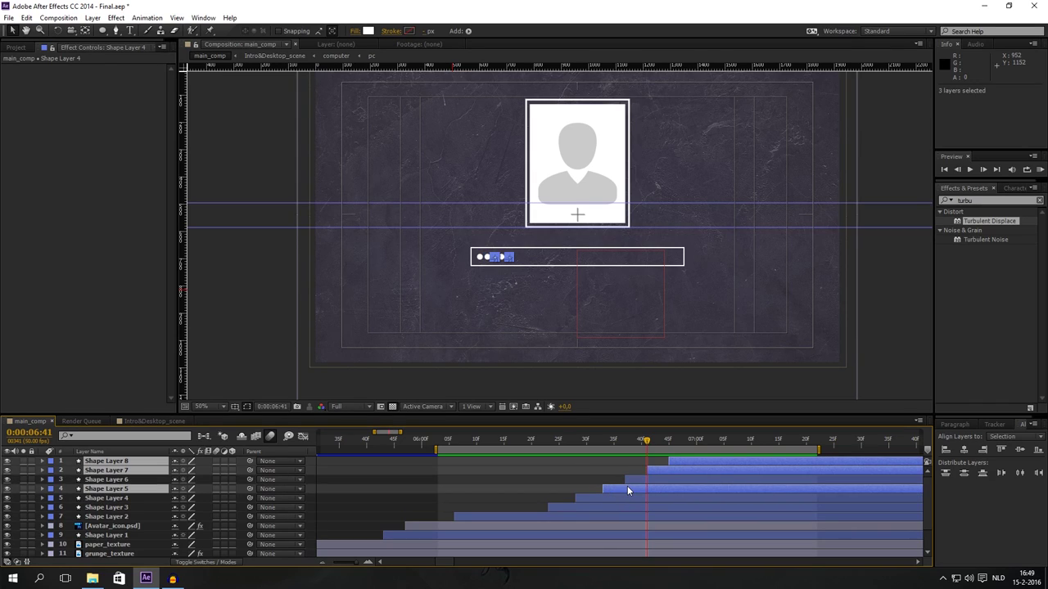
{"action": "left_click", "coordinate": [627, 488], "text": "ctrl"}
{"action": "left_click", "coordinate": [635, 480], "text": "ctrl"}
{"action": "left_click_drag", "start_coordinate": [634, 479], "coordinate": [689, 461]}
{"action": "left_click", "coordinate": [661, 478], "text": "ctrl"}
{"action": "left_click", "coordinate": [680, 468], "text": "ctrl"}
{"action": "key", "text": "space"}
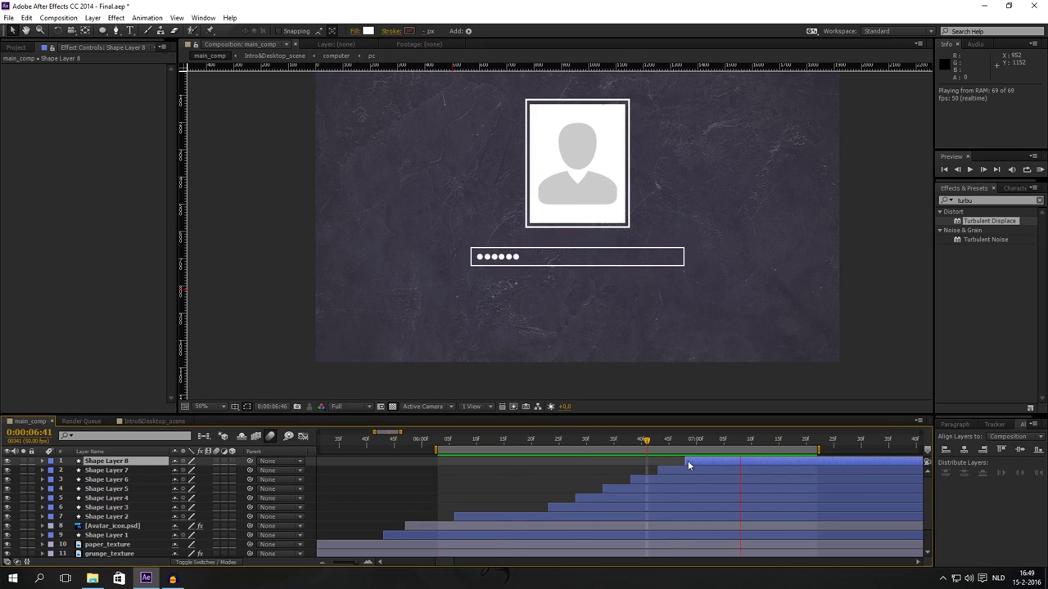
{"action": "key", "text": "space"}
Pre-compose Shape Layers 1 through 8 together with Avatar_icon.psd into a composition named login
{"action": "key", "text": "comma"}
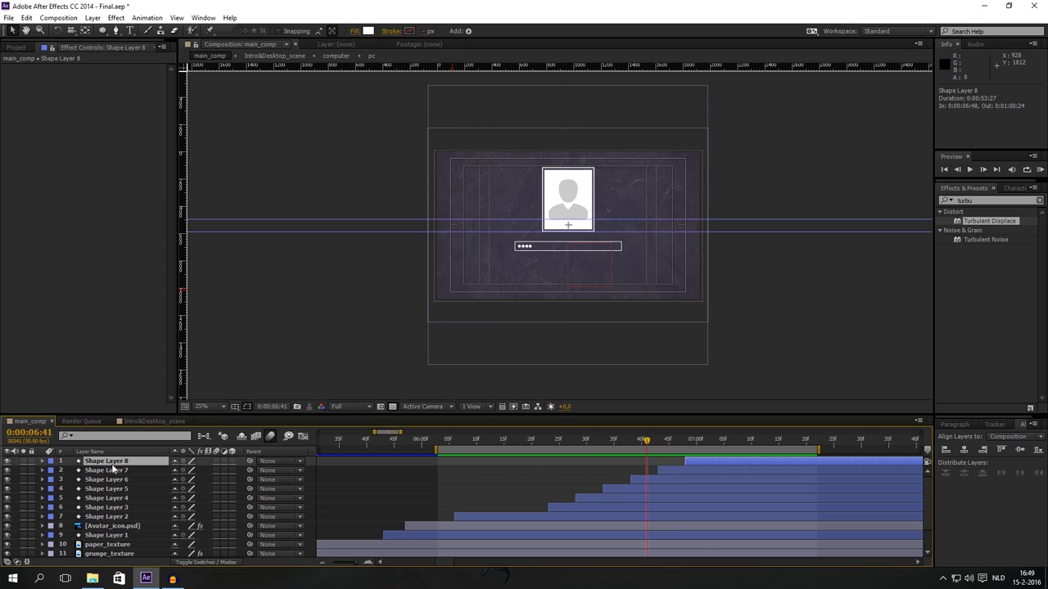
{"action": "left_click", "coordinate": [631, 438]}
{"action": "scroll", "coordinate": [134, 488], "scroll_direction": "down", "scroll_amount": 1}
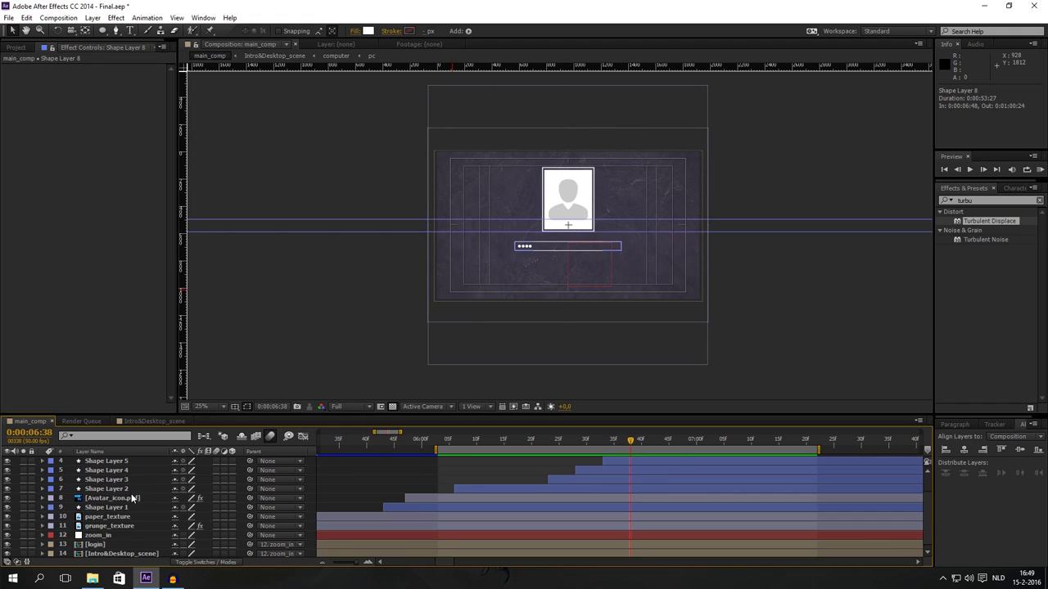
{"action": "scroll", "coordinate": [152, 484], "scroll_direction": "up", "scroll_amount": 1}
{"action": "left_click", "coordinate": [105, 525], "text": "shift"}
{"action": "left_click", "coordinate": [108, 536], "text": "shift"}
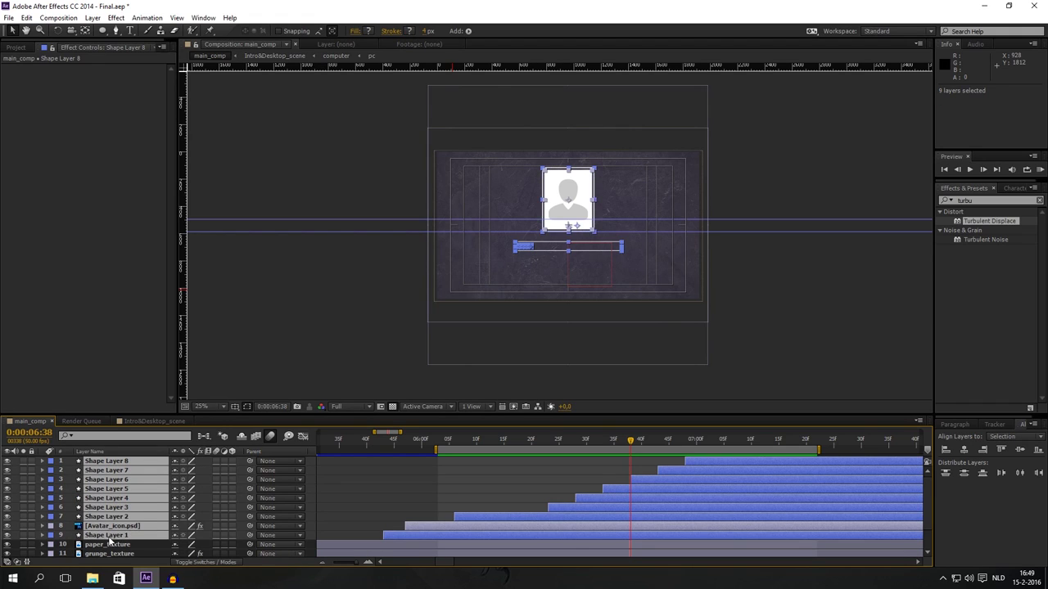
{"action": "left_click_drag", "start_coordinate": [597, 209], "coordinate": [600, 213]}
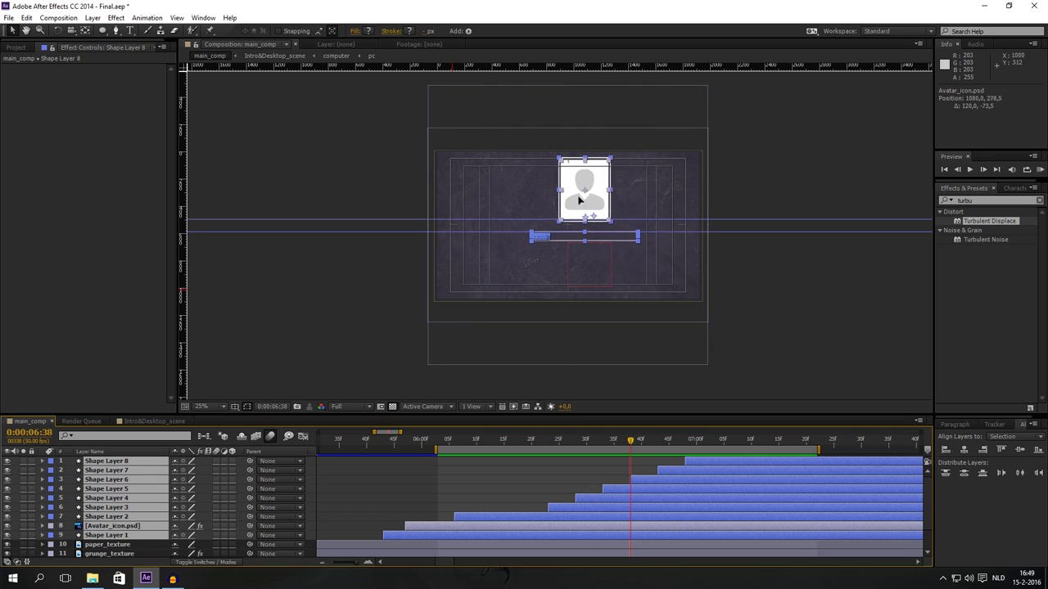
{"action": "key", "text": "ctrl+z"}
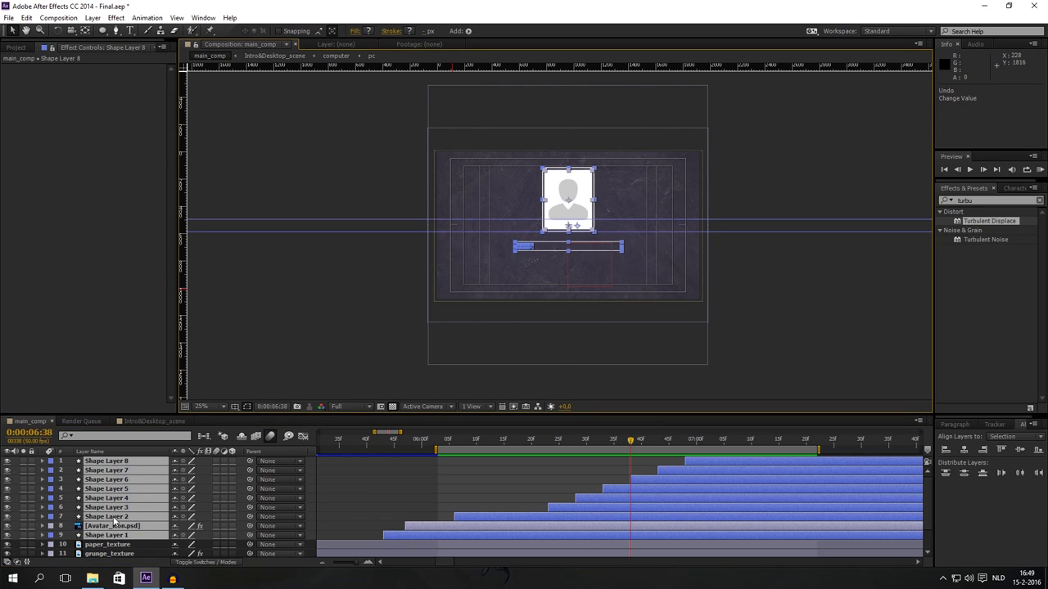
{"action": "left_click", "coordinate": [95, 18]}
{"action": "left_click", "coordinate": [121, 425]}
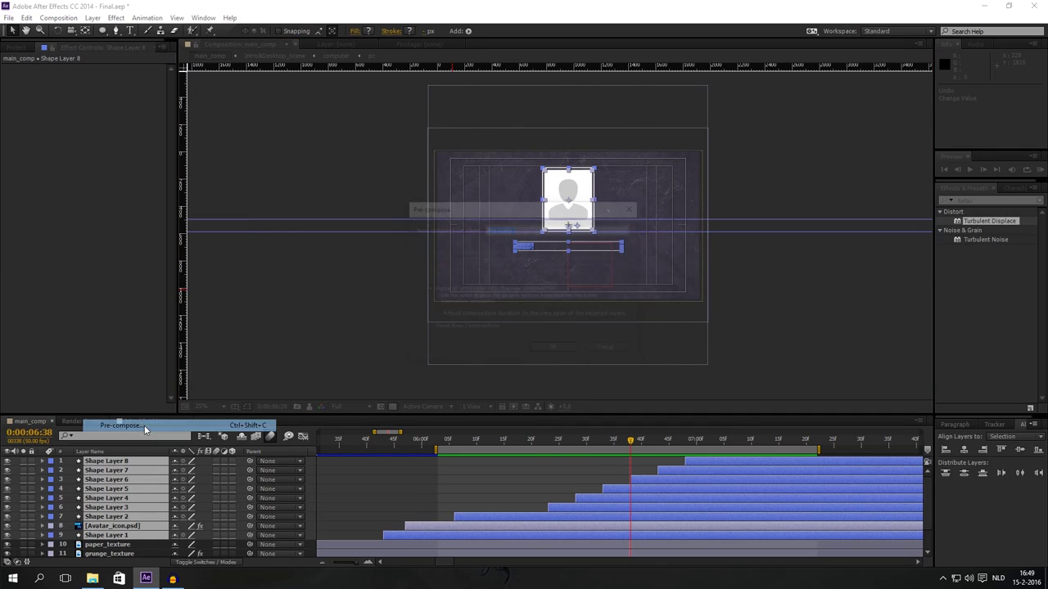
{"action": "type", "text": "login"}
{"action": "key", "text": "Return"}
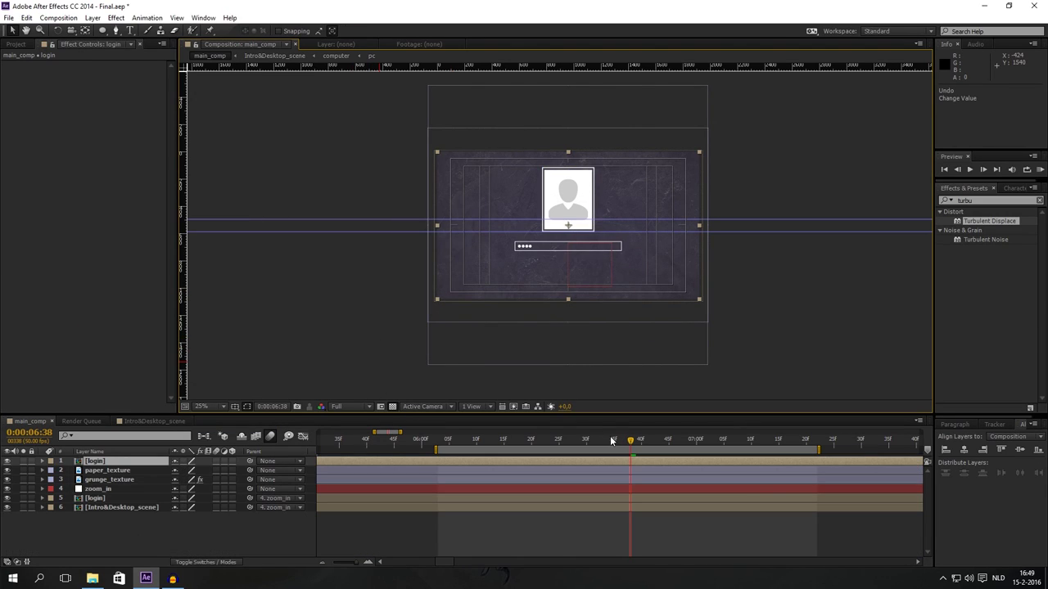
Trim the new login layer's start to 0:00:05:43, enable its motion blur and preview it
{"action": "left_click_drag", "start_coordinate": [631, 441], "coordinate": [383, 446]}
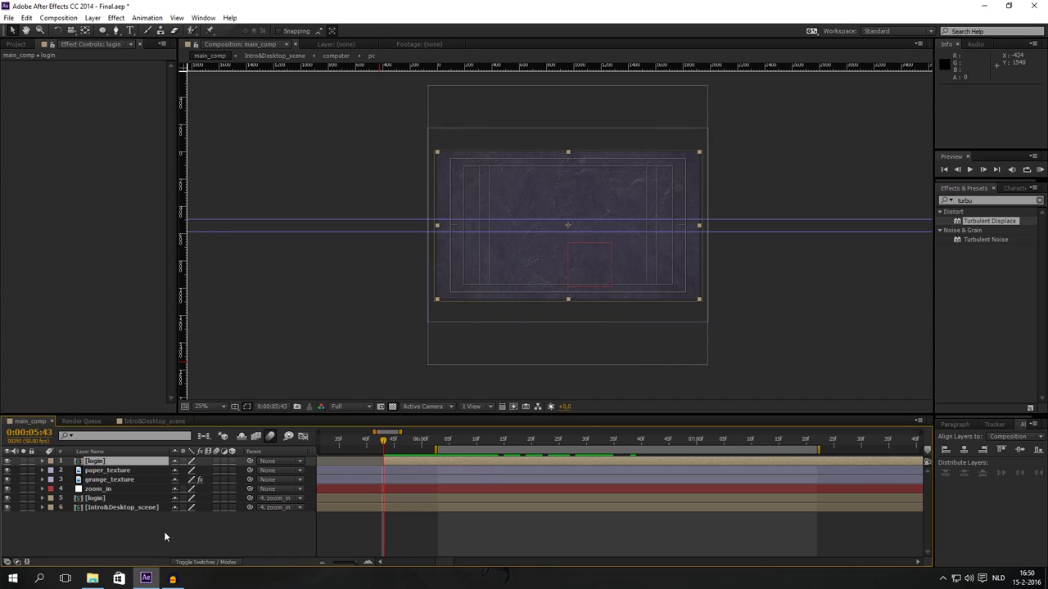
{"action": "left_click", "coordinate": [213, 461]}
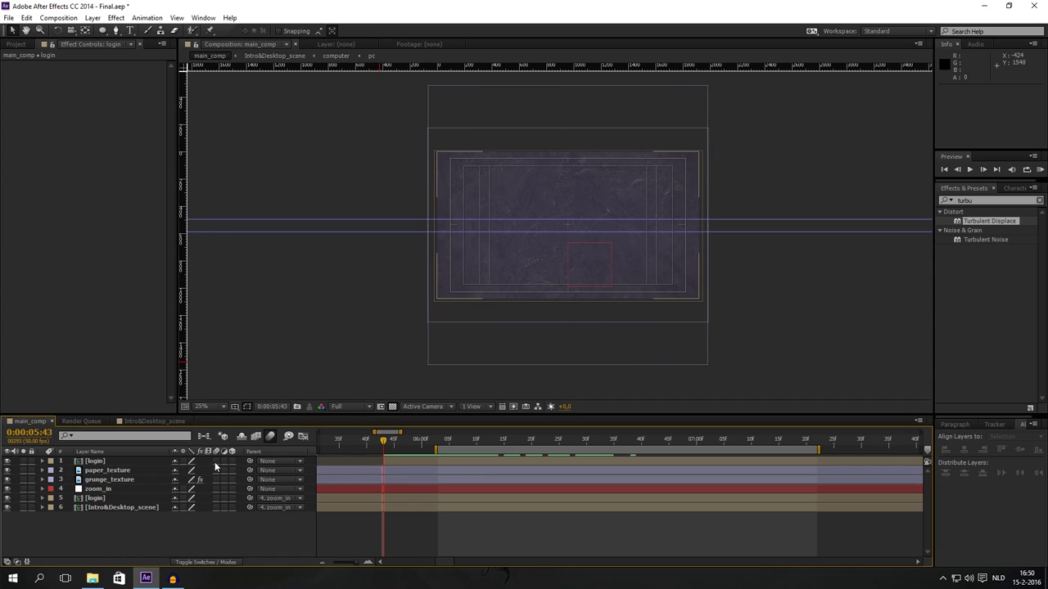
{"action": "left_click", "coordinate": [111, 461]}
{"action": "key", "text": "space"}
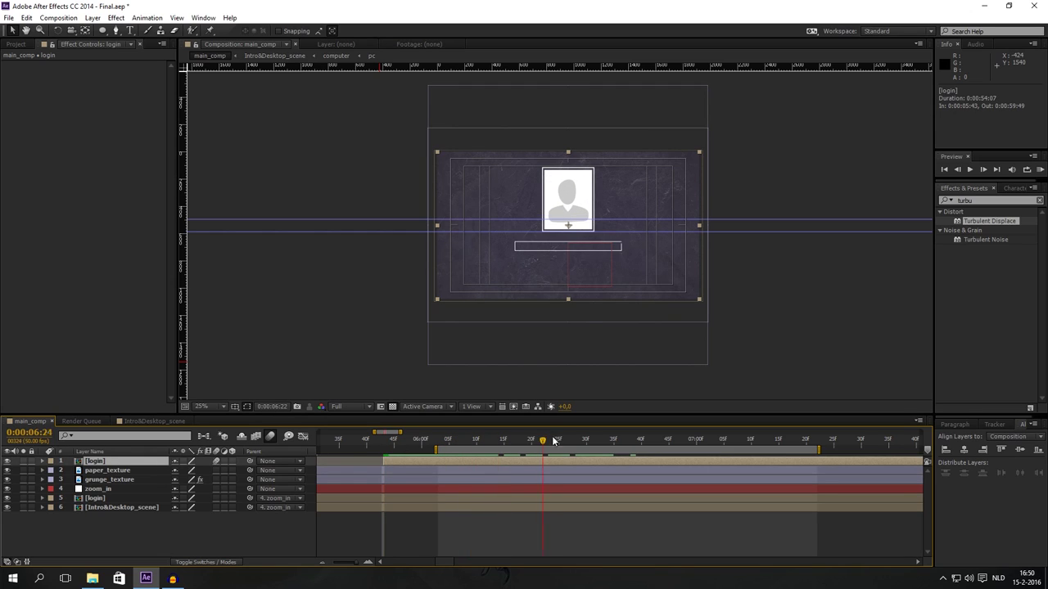
Enable motion blur on all nine layers inside the new login precomp and return to main_comp
{"action": "double_click", "coordinate": [98, 461]}
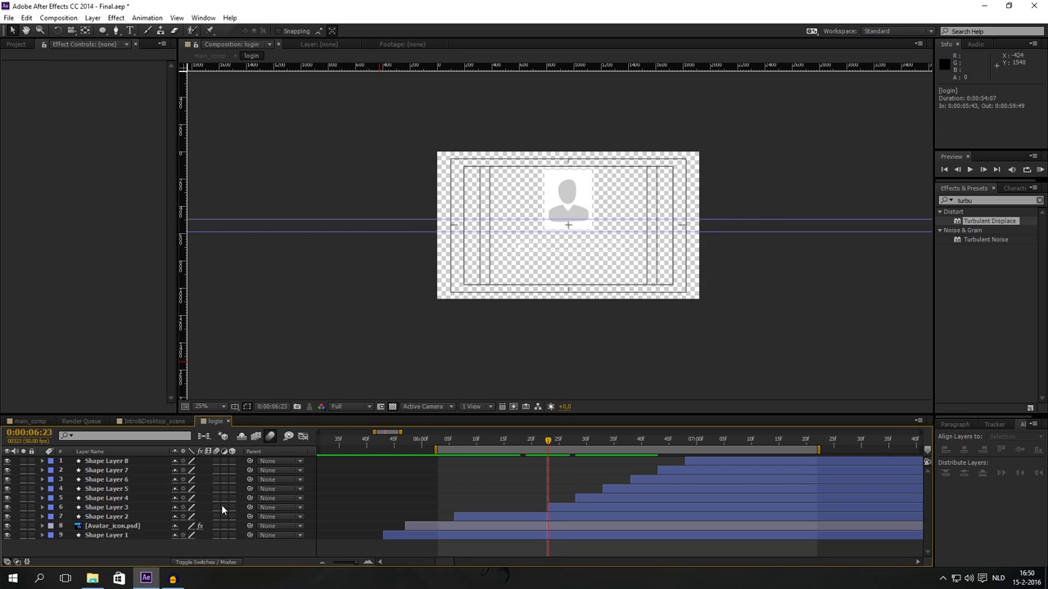
{"action": "left_click", "coordinate": [215, 533]}
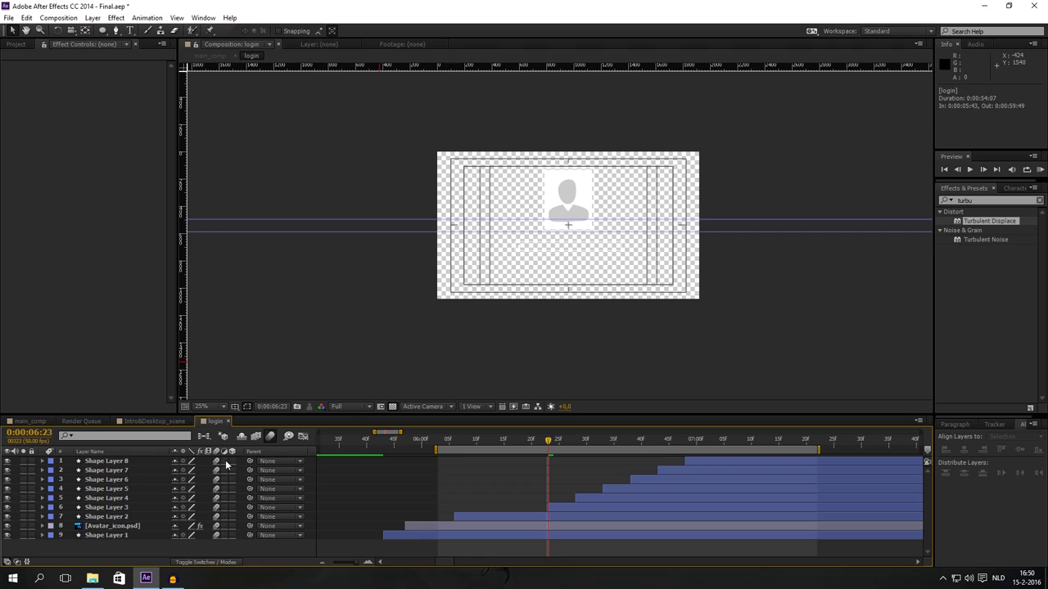
{"action": "left_click", "coordinate": [33, 422]}
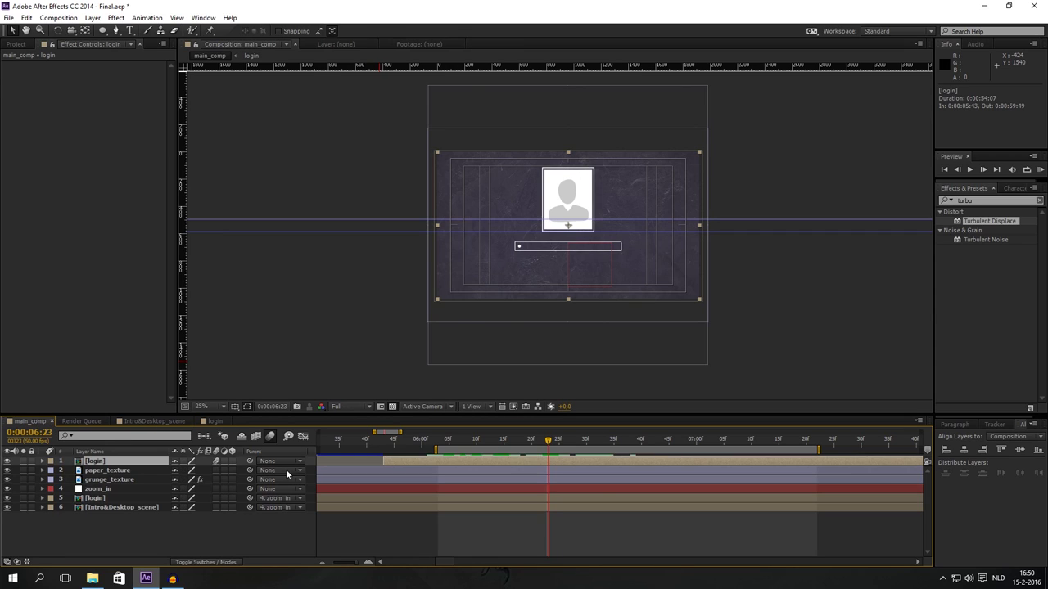
Add a new null object to main_comp
{"action": "left_click", "coordinate": [167, 524]}
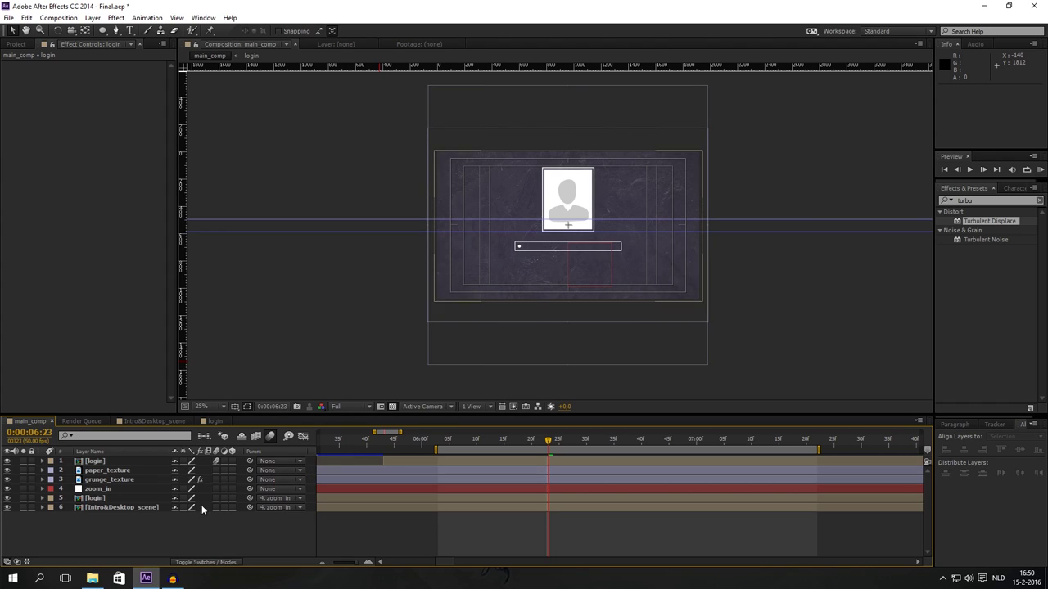
{"action": "right_click", "coordinate": [181, 522]}
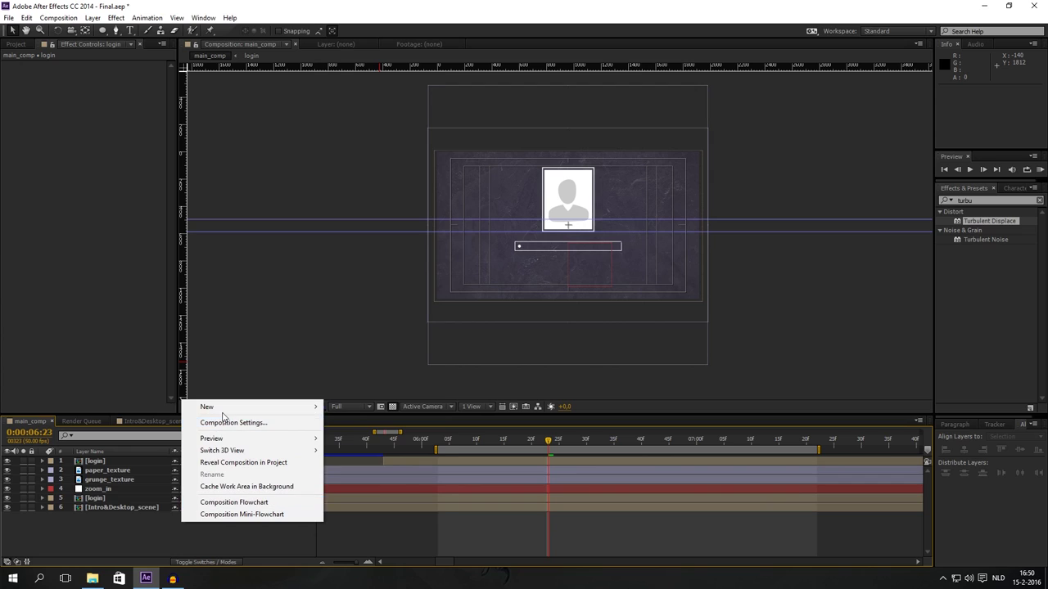
{"action": "mouse_move", "coordinate": [245, 407]}
{"action": "left_click", "coordinate": [355, 471]}
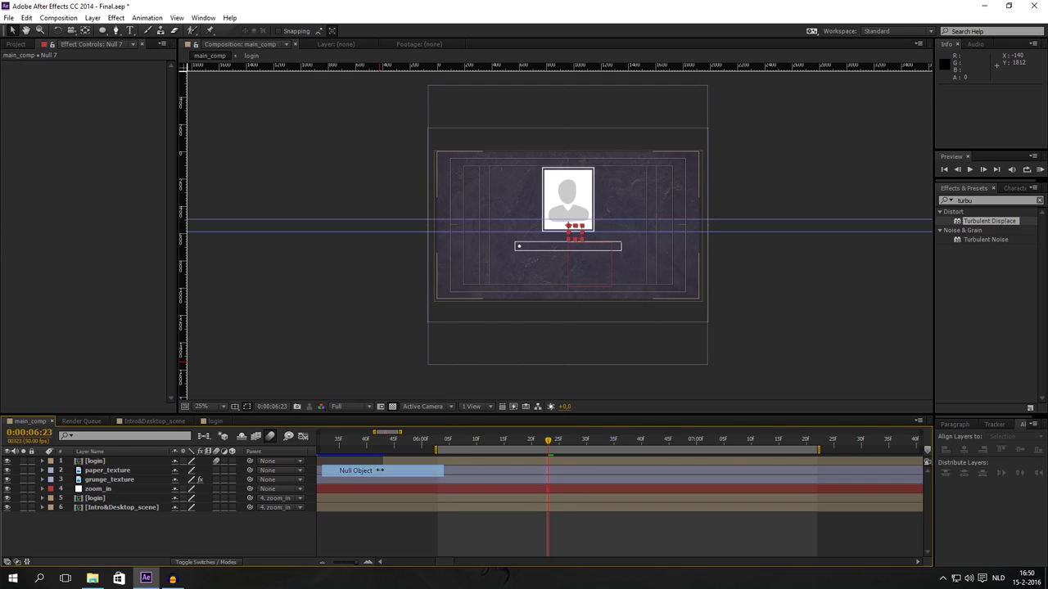
Find the point after all six dots have appeared and trim the new null's start to 0:00:07:21
{"action": "left_click", "coordinate": [601, 439]}
{"action": "left_click_drag", "start_coordinate": [600, 439], "coordinate": [730, 431]}
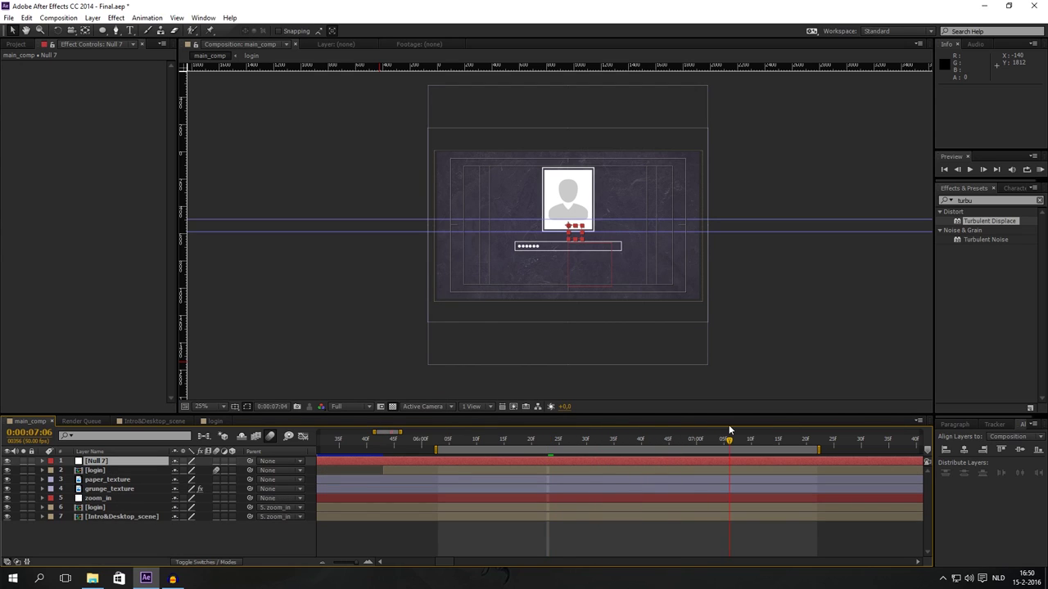
{"action": "key", "text": "space"}
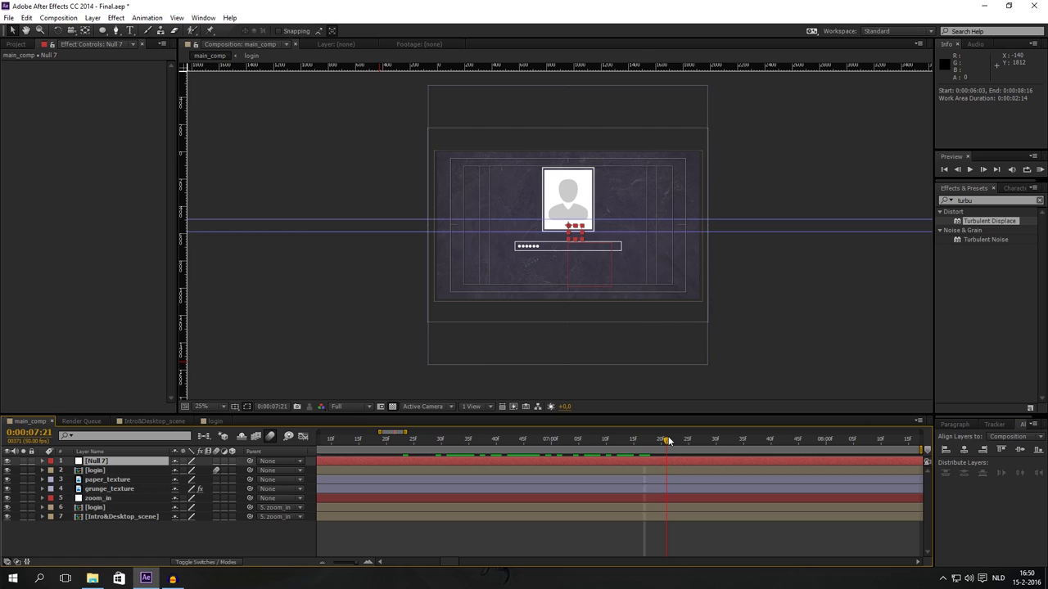
{"action": "left_click", "coordinate": [620, 463]}
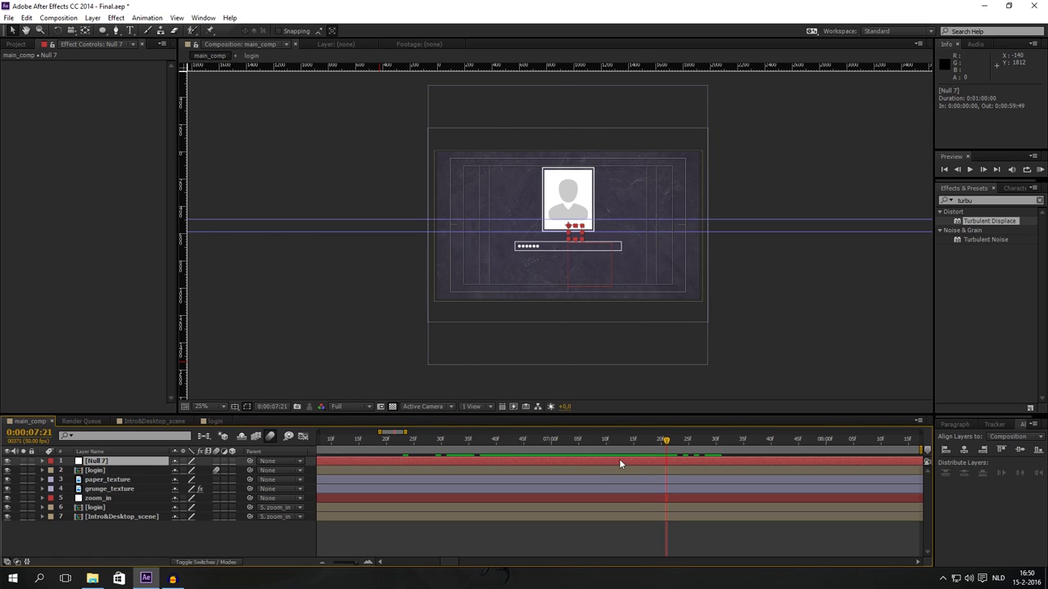
{"action": "key", "text": "alt+bracketleft"}
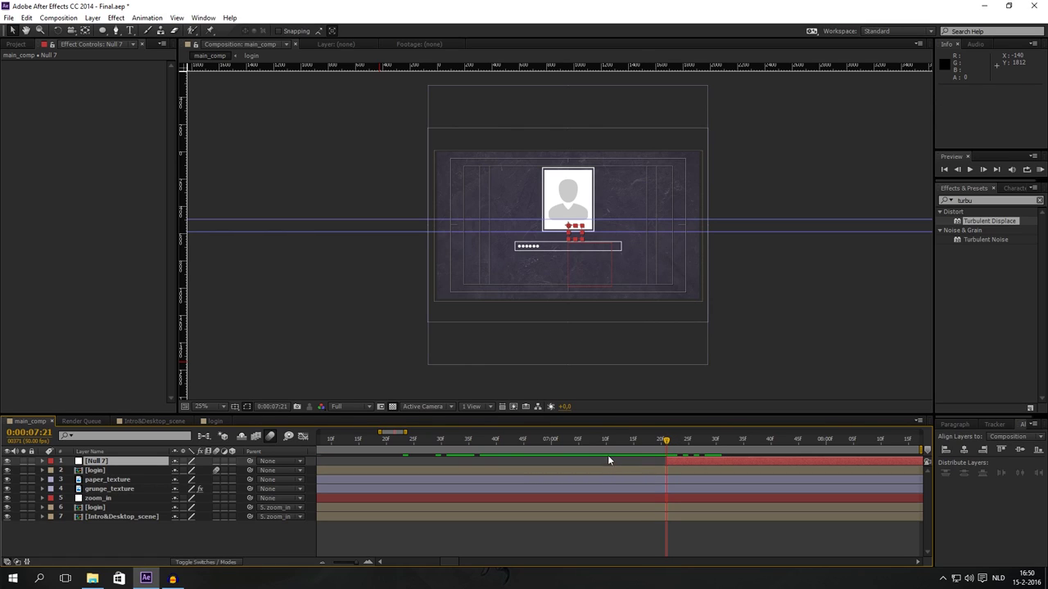
Set a Position keyframe on the null at 0:00:07:21 and parent the upper login layer to the null
{"action": "key", "text": "minus"}
{"action": "key", "text": "minus"}
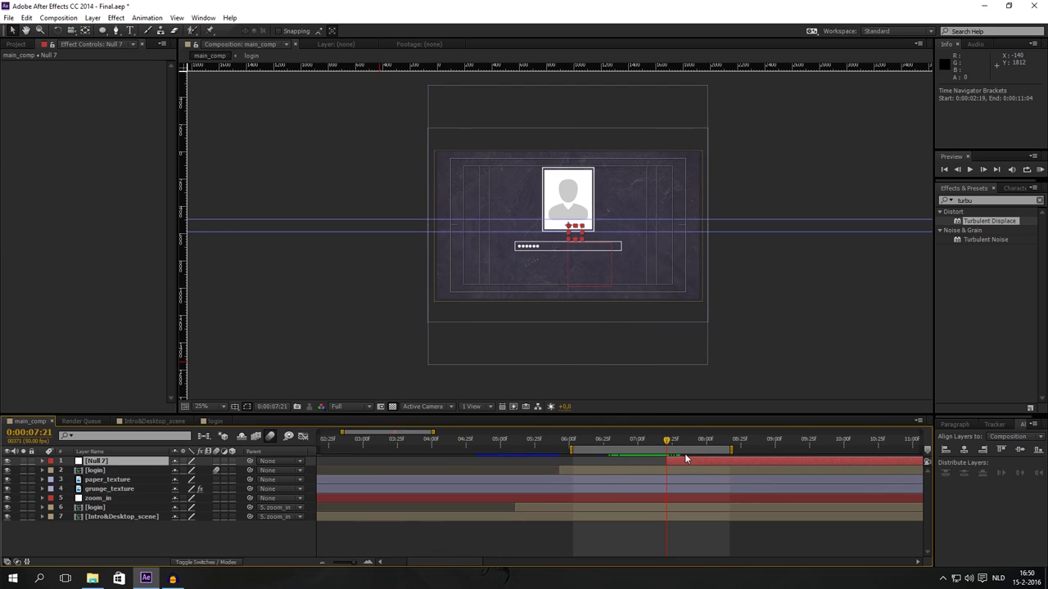
{"action": "left_click_drag", "start_coordinate": [461, 564], "coordinate": [480, 564]}
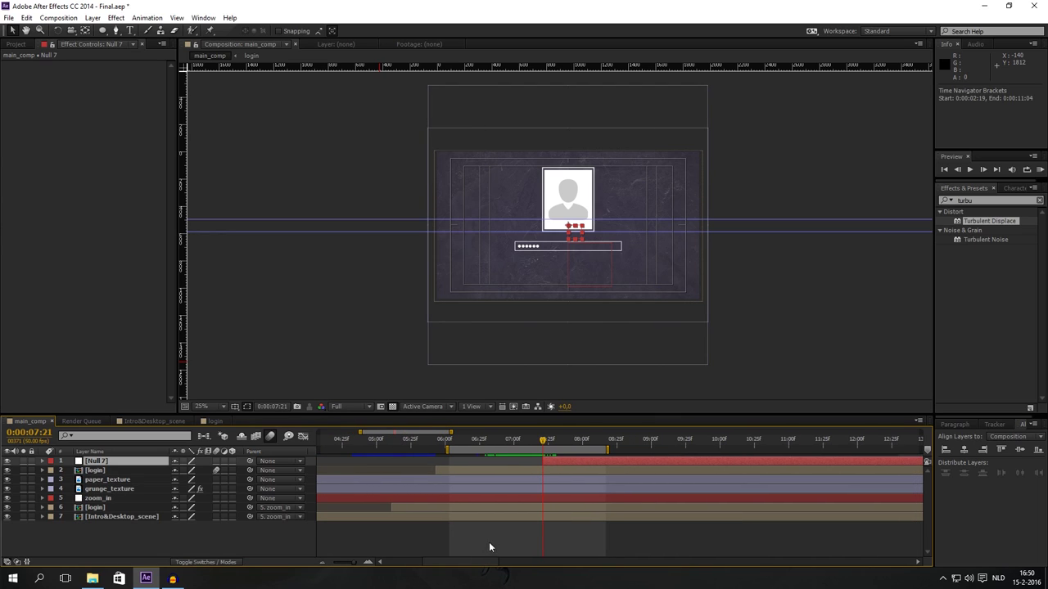
{"action": "key", "text": "p"}
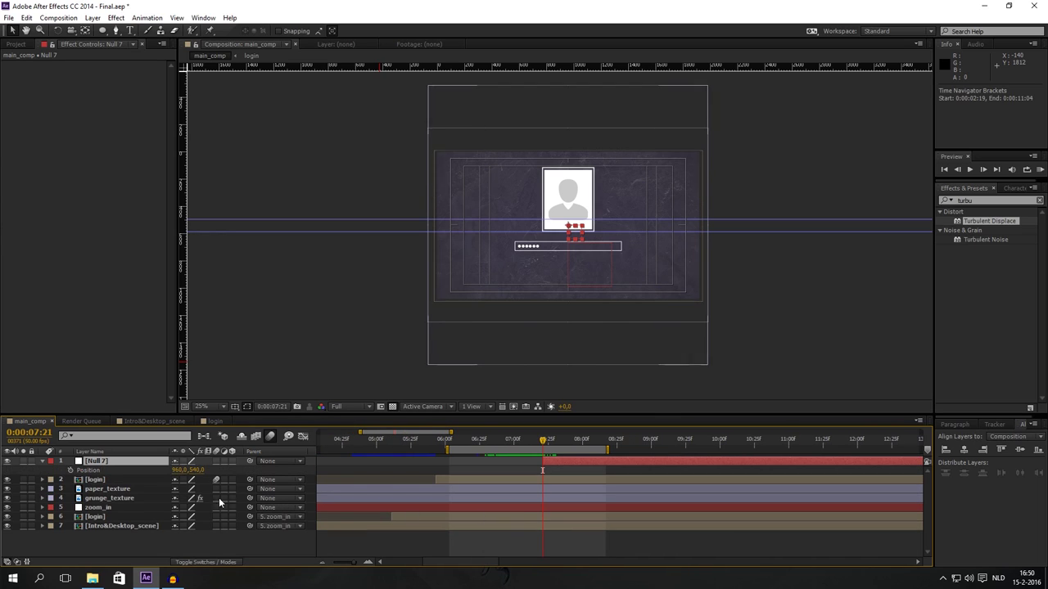
{"action": "left_click", "coordinate": [69, 471]}
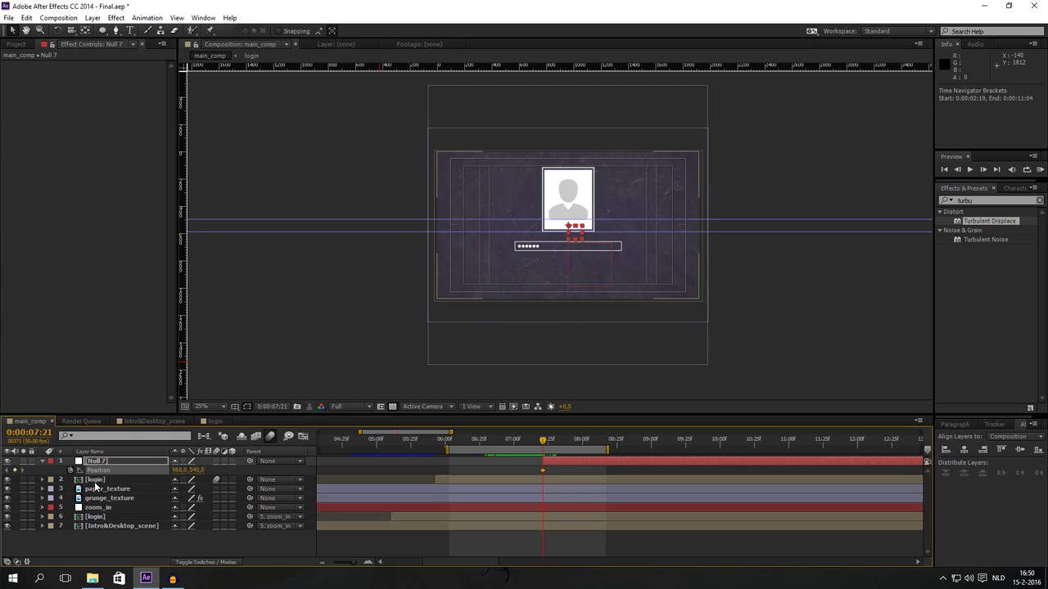
{"action": "left_click", "coordinate": [97, 480]}
{"action": "left_click_drag", "start_coordinate": [218, 481], "coordinate": [106, 462]}
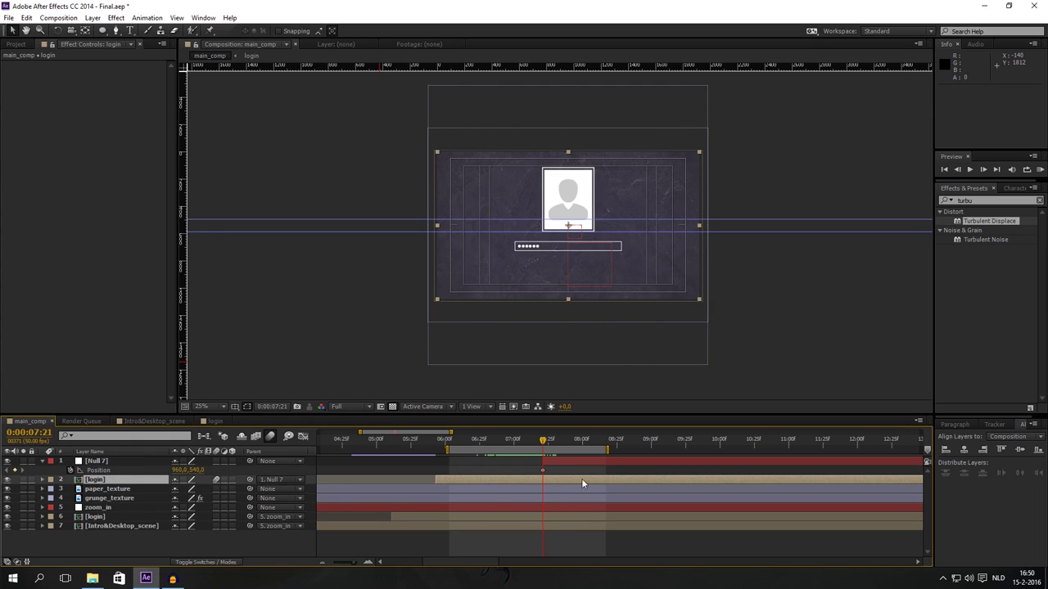
At 0:00:07:44, set the null's X position to 2513 so the login slides out of the frame
{"action": "left_click", "coordinate": [544, 442]}
{"action": "key", "text": "minus"}
{"action": "left_click_drag", "start_coordinate": [546, 441], "coordinate": [560, 443]}
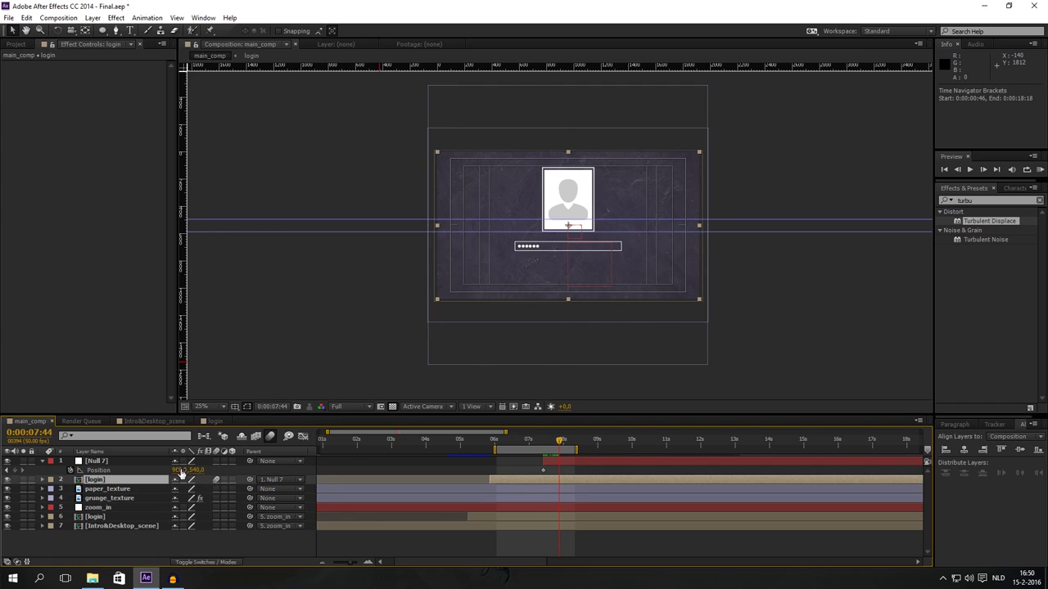
{"action": "left_click_drag", "start_coordinate": [179, 471], "coordinate": [251, 480]}
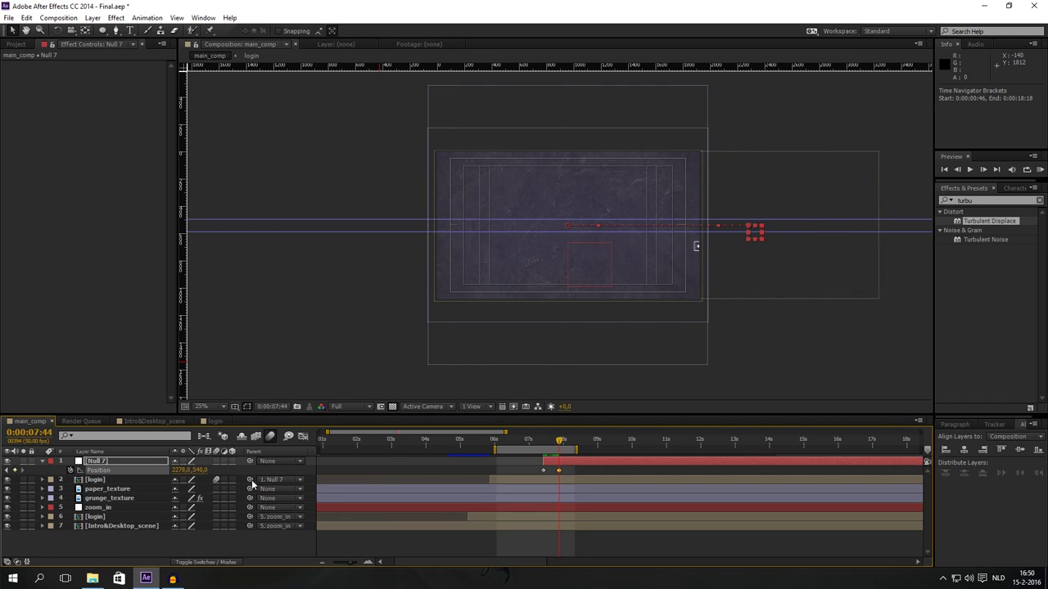
{"action": "left_click_drag", "start_coordinate": [179, 470], "coordinate": [369, 471]}
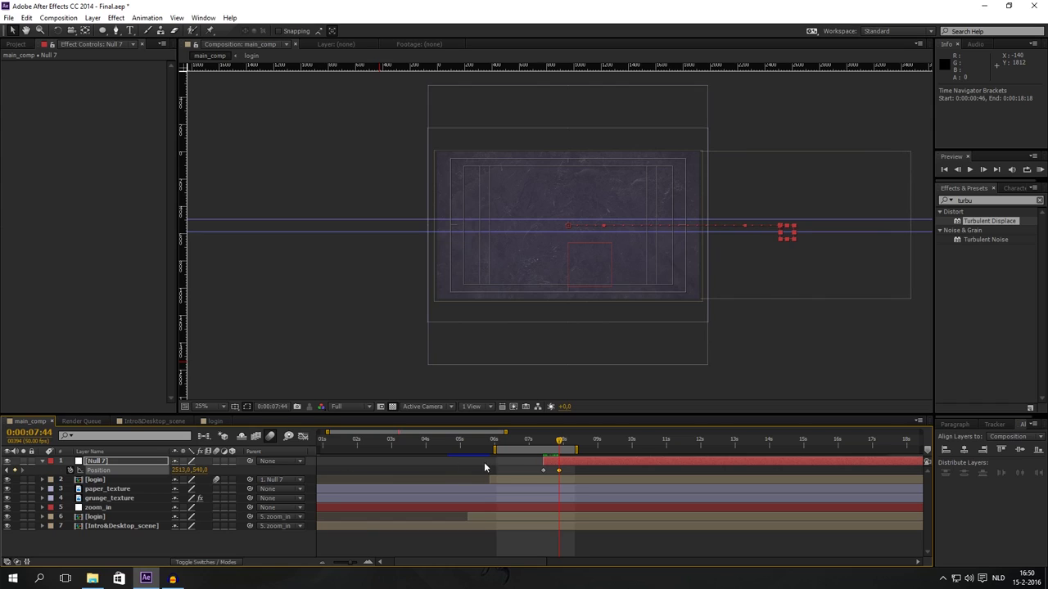
Preview the slide-out, move the null's second Position keyframe closer to the first to speed it up, and preview again
{"action": "left_click", "coordinate": [546, 443]}
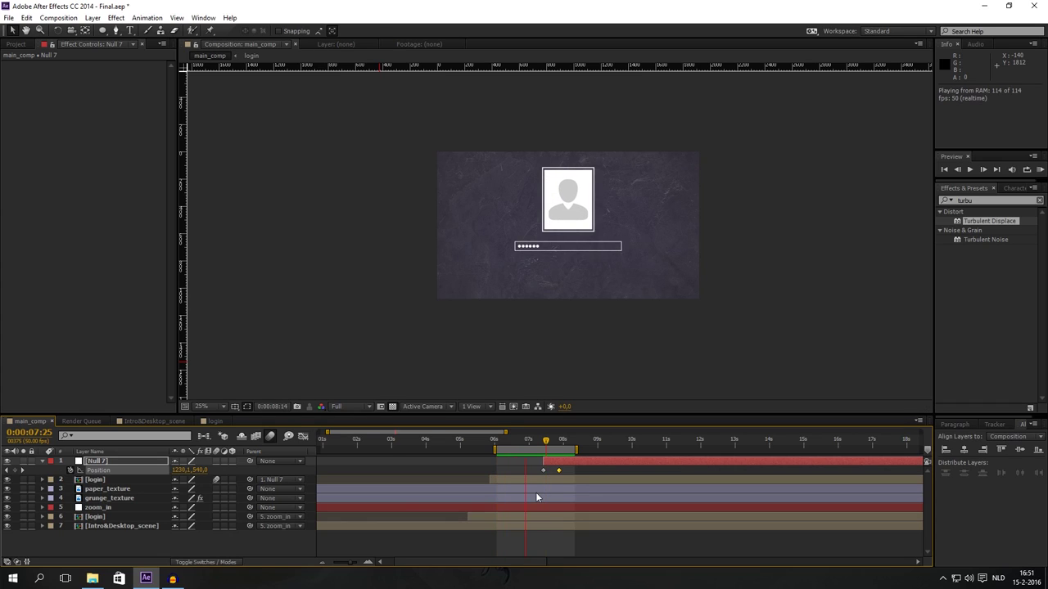
{"action": "left_click_drag", "start_coordinate": [559, 470], "coordinate": [552, 470]}
{"action": "key", "text": "KP_0"}
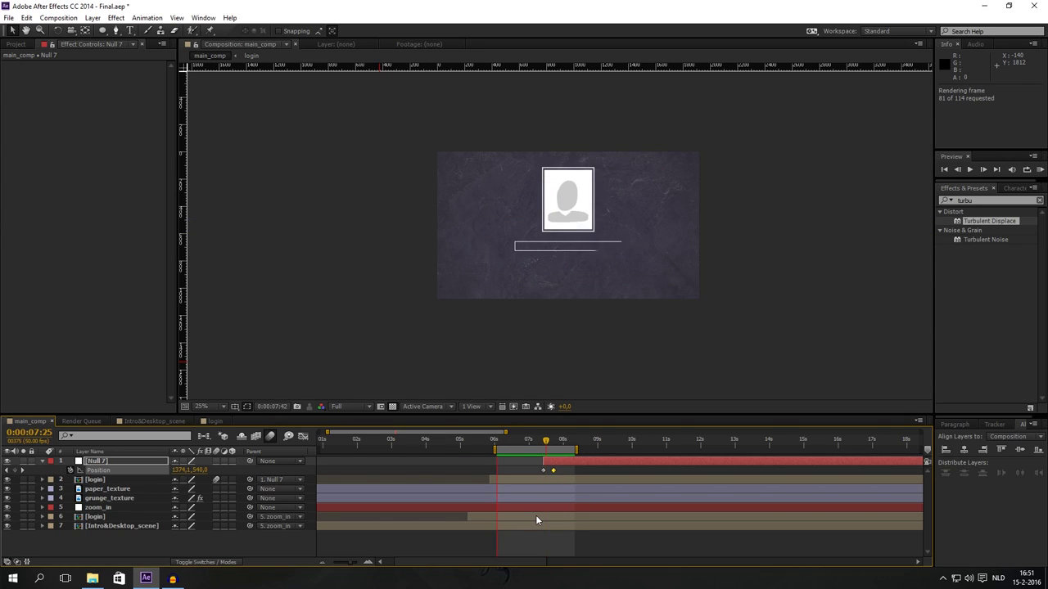
{"action": "left_click", "coordinate": [535, 516]}
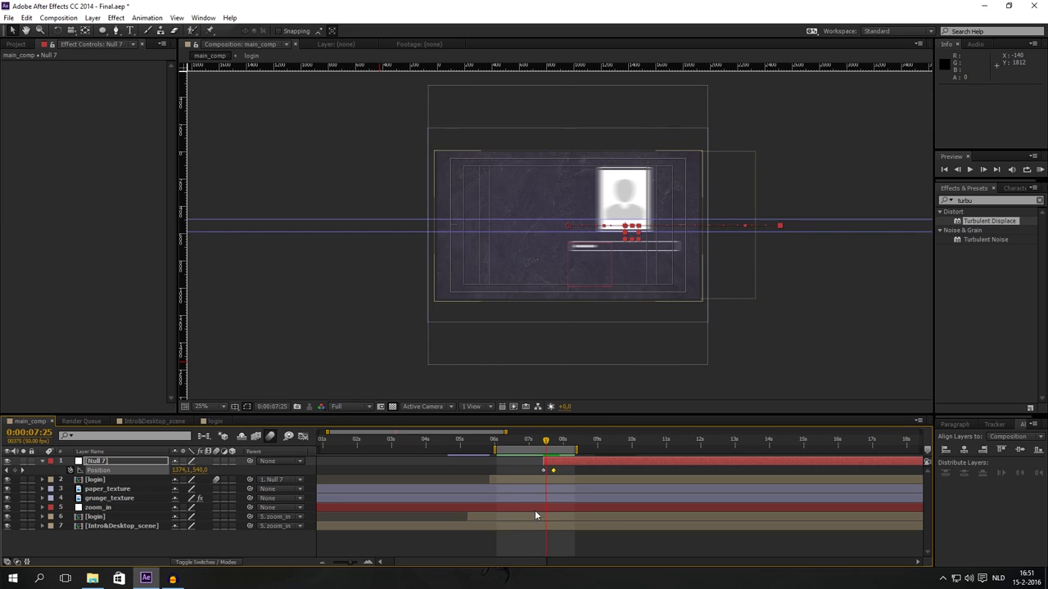
{"action": "left_click", "coordinate": [131, 538]}
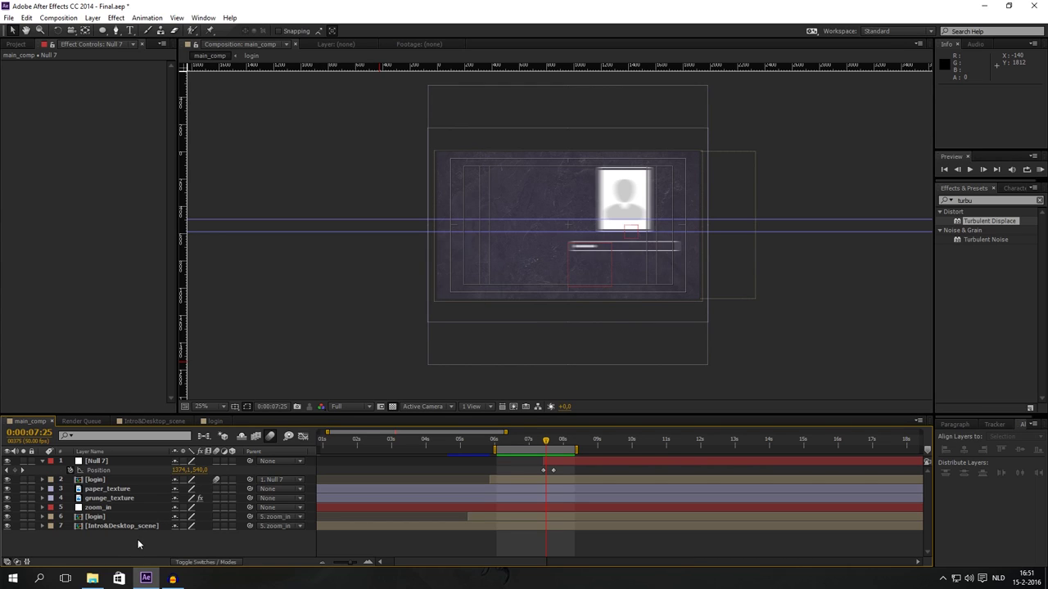
Create a new text layer in main_comp that reads LOGIN
{"action": "right_click", "coordinate": [136, 537]}
{"action": "mouse_move", "coordinate": [166, 427]}
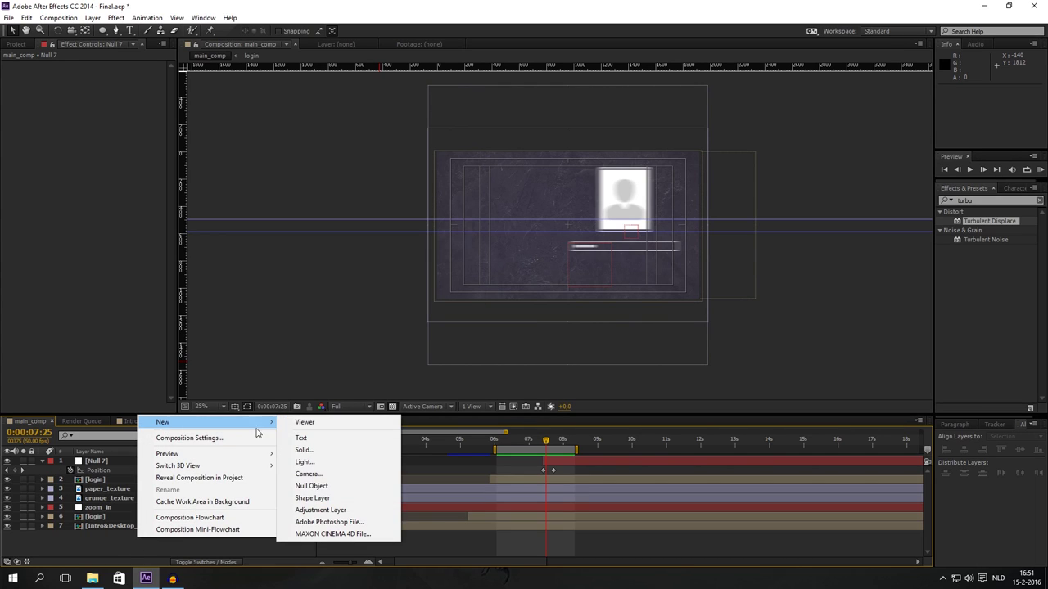
{"action": "left_click", "coordinate": [305, 438]}
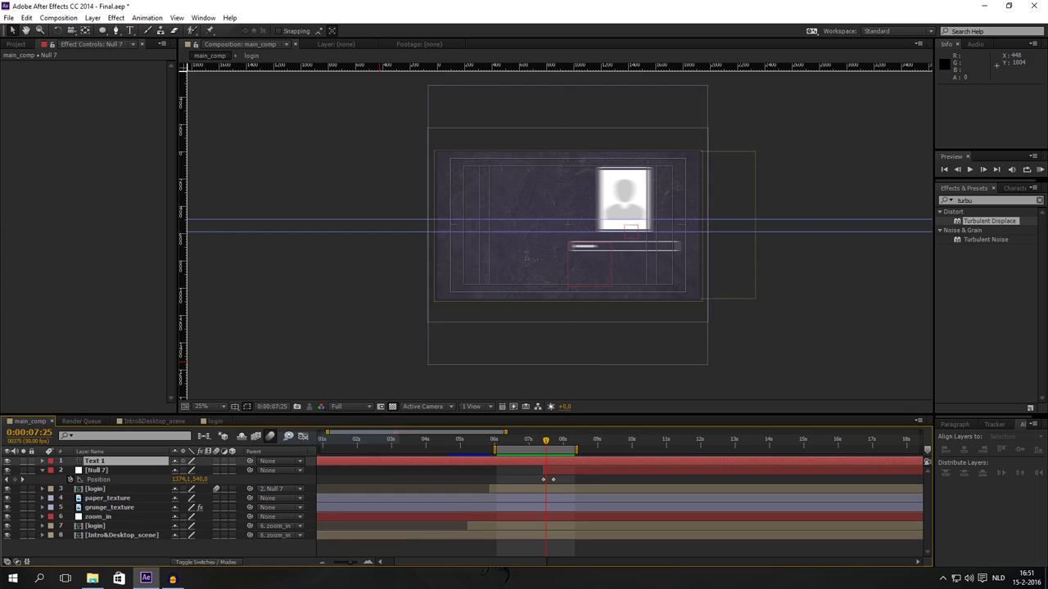
{"action": "type", "text": "L"}
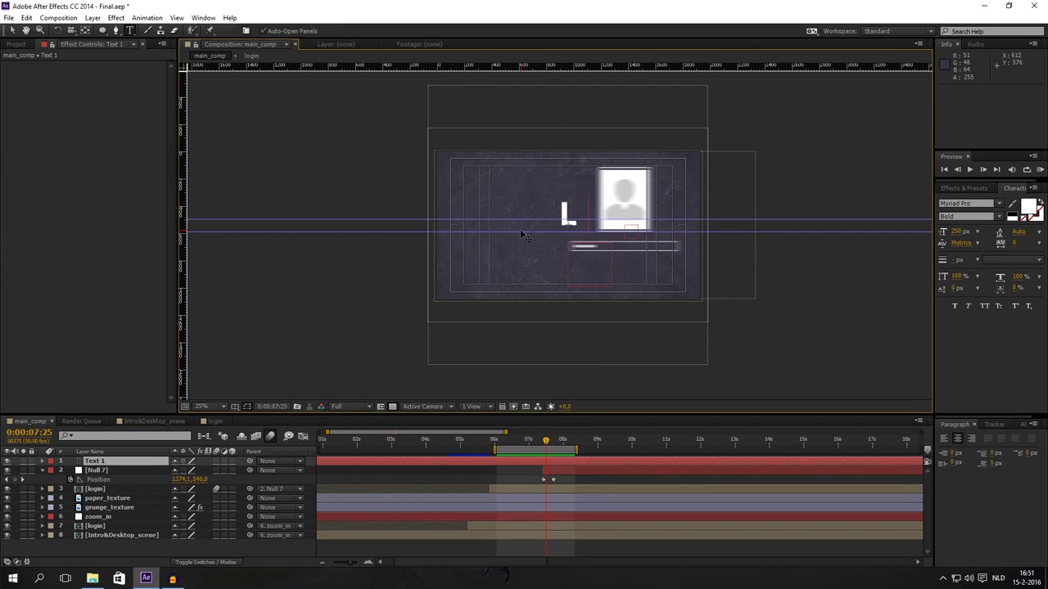
{"action": "type", "text": "OGIN"}
Set the font size of the whole LOGIN text to 150 px and finish editing the text
{"action": "key", "text": "ctrl+a"}
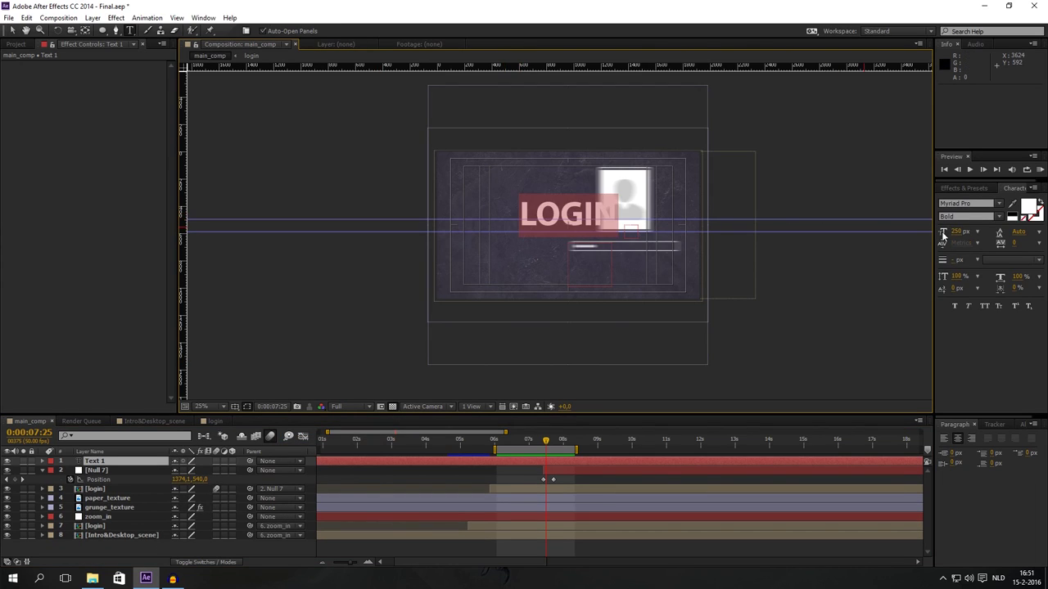
{"action": "left_click", "coordinate": [956, 231]}
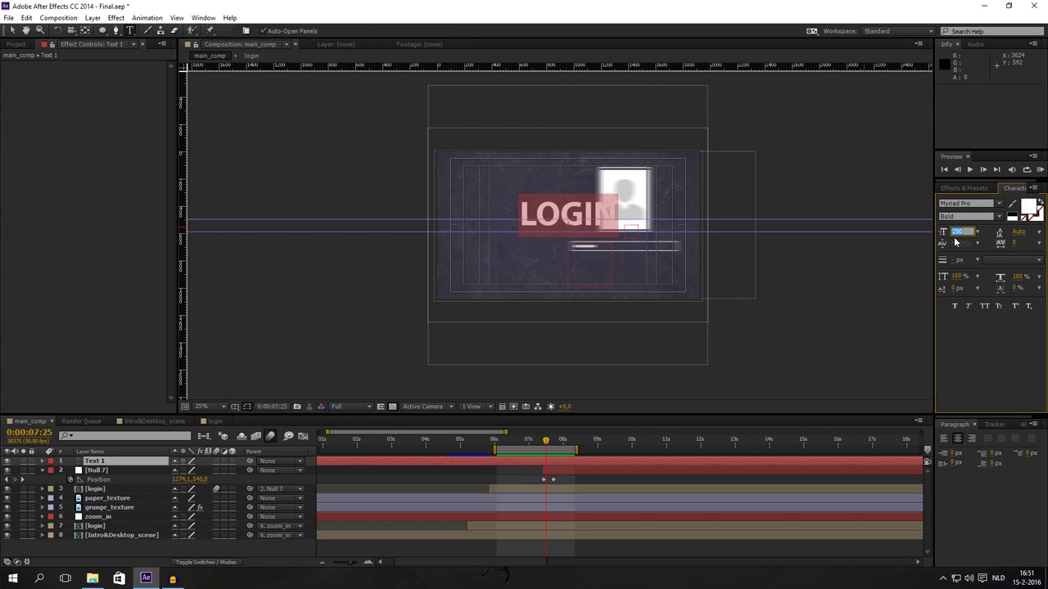
{"action": "type", "text": "150"}
{"action": "key", "text": "Return"}
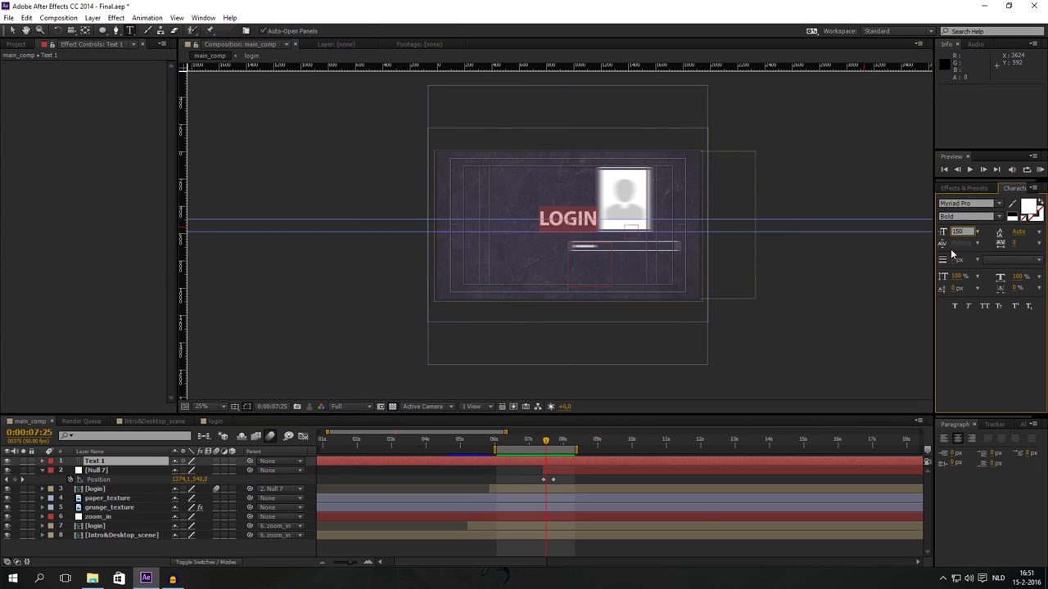
{"action": "key", "text": "Escape"}
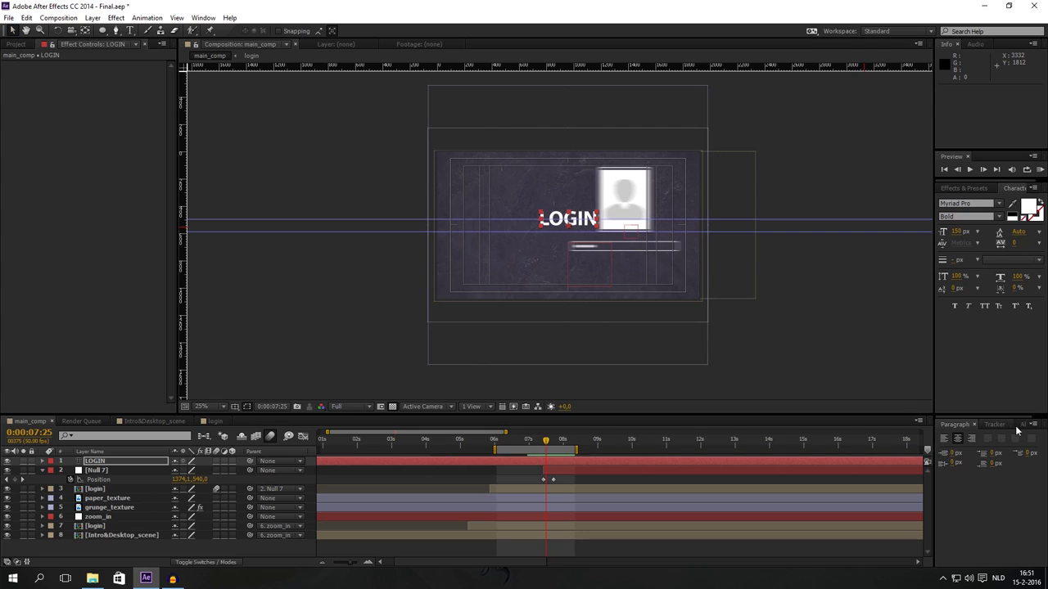
Center the LOGIN text vertically in the composition and trim the layer's start to 0:00:07:21
{"action": "left_click", "coordinate": [1023, 424]}
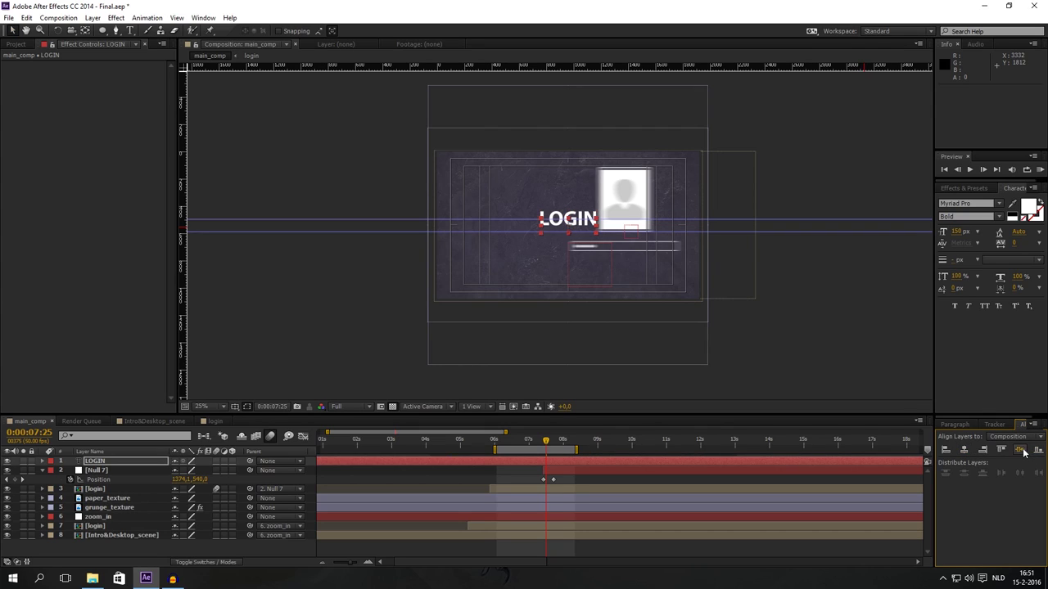
{"action": "left_click", "coordinate": [1024, 453]}
{"action": "left_click", "coordinate": [542, 443]}
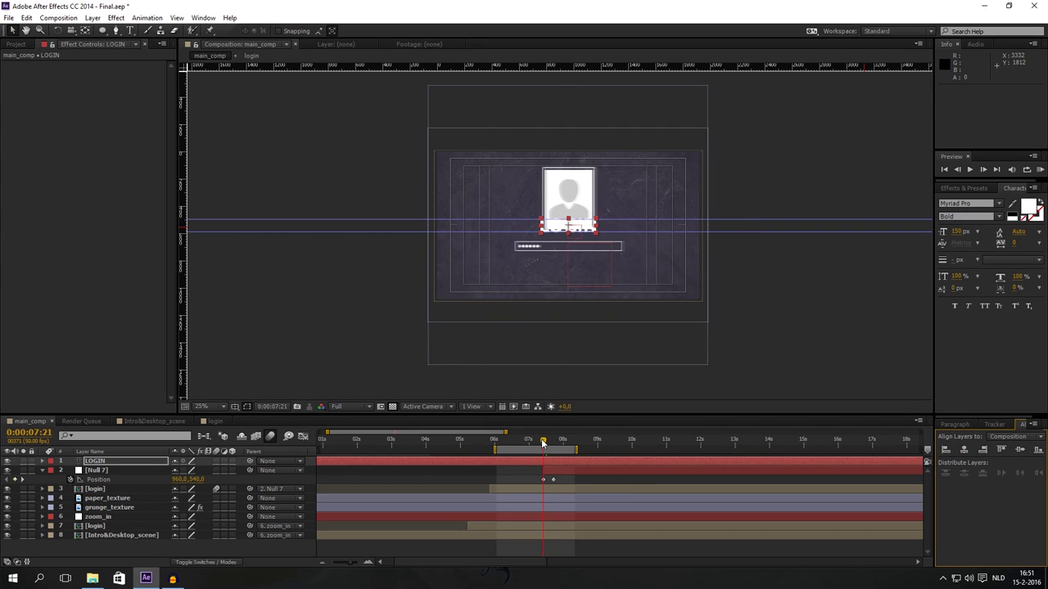
{"action": "key", "text": "alt+bracketleft"}
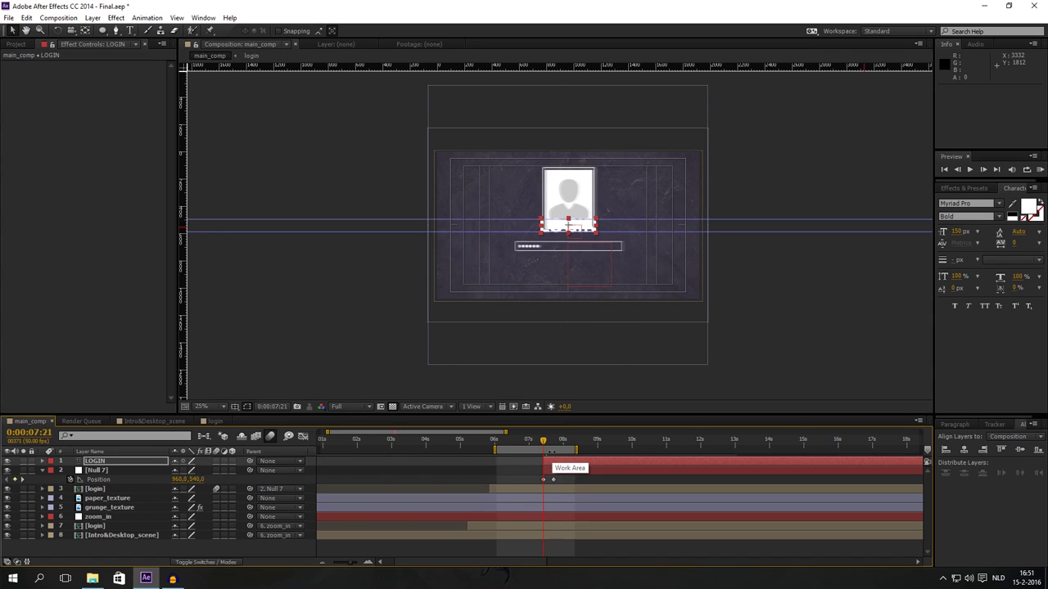
Move the LOGIN text horizontally past the frame's left edge to an X position of about -240
{"action": "key", "text": "shift+Left"}
{"action": "key", "text": "shift+Left"}
{"action": "key", "text": "shift+Left"}
{"action": "key", "text": "shift+Left"}
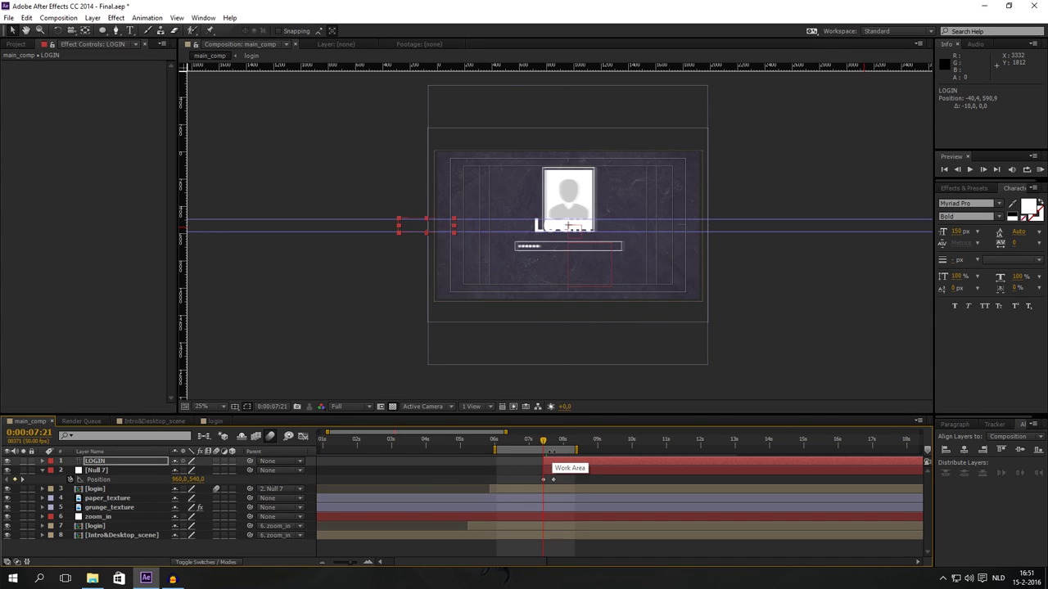
{"action": "key", "text": "shift+Left"}
{"action": "key", "text": "shift+Left"}
{"action": "key", "text": "shift+Left"}
{"action": "key", "text": "shift+Left"}
{"action": "key", "text": "shift+Left"}
{"action": "key", "text": "shift+Left"}
{"action": "key", "text": "shift+Left"}
{"action": "key", "text": "shift+Left"}
{"action": "key", "text": "shift+Left"}
{"action": "key", "text": "shift+Left"}
{"action": "key", "text": "shift+Left"}
{"action": "key", "text": "shift+Left"}
{"action": "key", "text": "shift+Left"}
{"action": "key", "text": "shift+Left"}
{"action": "key", "text": "shift+Left"}
{"action": "key", "text": "shift+Left"}
{"action": "key", "text": "shift+Left"}
{"action": "key", "text": "shift+Left"}
{"action": "key", "text": "shift+Left"}
{"action": "key", "text": "shift+Left"}
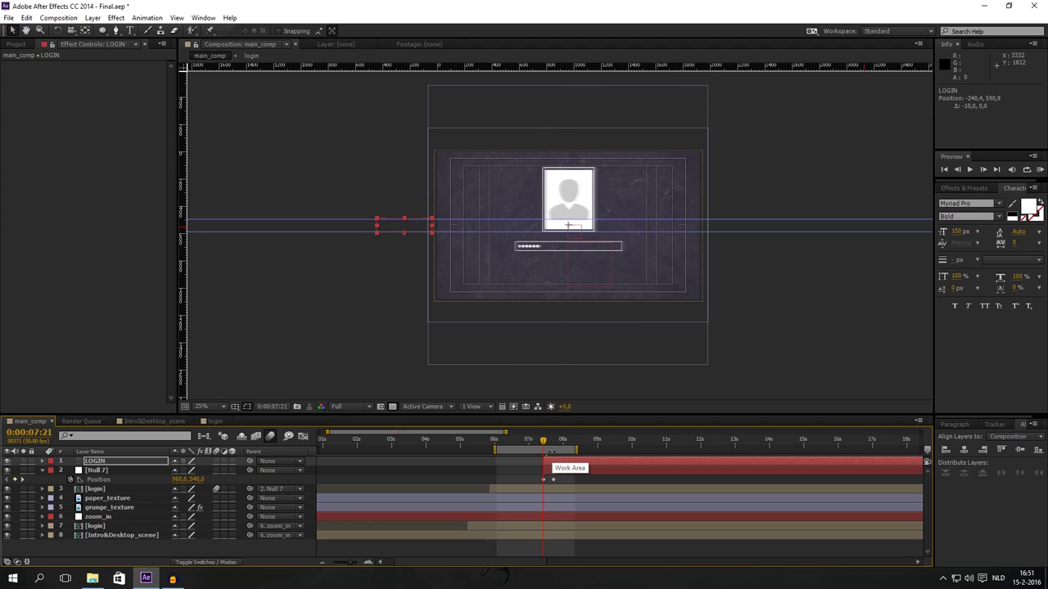
Enable motion blur on the LOGIN text layer and parent it to Null 7
{"action": "left_click", "coordinate": [215, 461]}
{"action": "left_click_drag", "start_coordinate": [249, 461], "coordinate": [130, 470]}
At 0:00:07:36, shift the LOGIN text left to mid-frame, align it to the composition's horizontal centre and preview the move
{"action": "left_click_drag", "start_coordinate": [544, 442], "coordinate": [556, 442]}
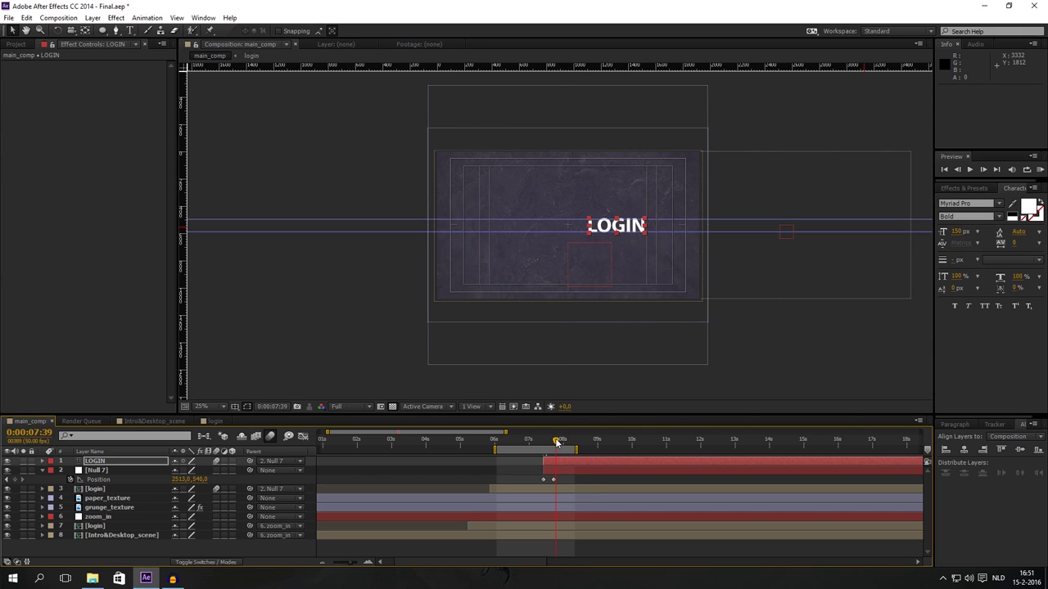
{"action": "left_click_drag", "start_coordinate": [556, 442], "coordinate": [554, 442]}
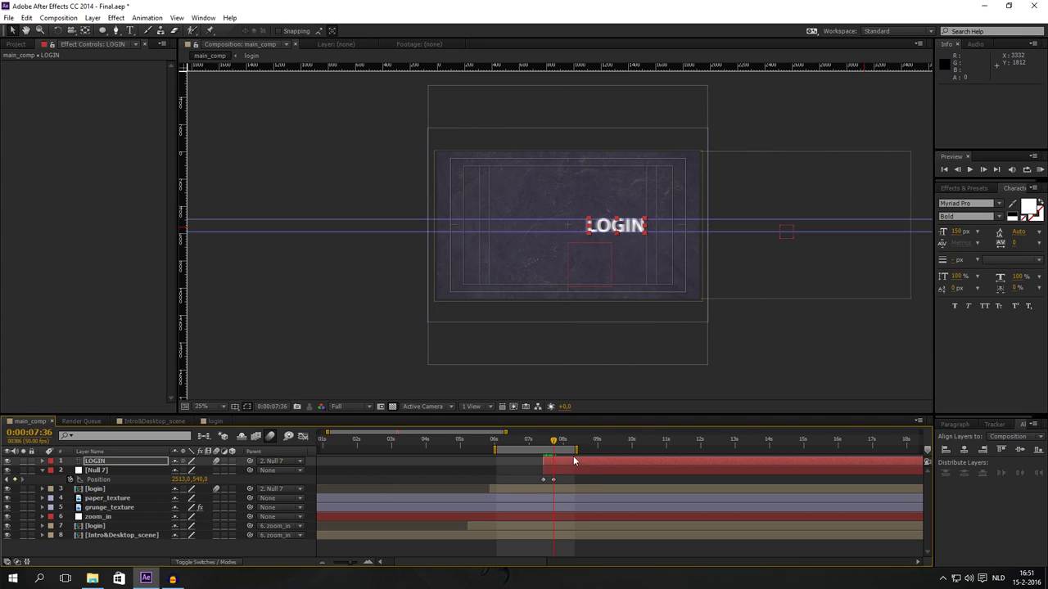
{"action": "key", "text": "shift+Left"}
{"action": "key", "text": "shift+Left"}
{"action": "key", "text": "shift+Left"}
{"action": "key", "text": "shift+Left"}
{"action": "key", "text": "shift+Left"}
{"action": "key", "text": "shift+Left"}
{"action": "key", "text": "shift+Left"}
{"action": "key", "text": "shift+Left"}
{"action": "key", "text": "shift+Left"}
{"action": "key", "text": "shift+Left"}
{"action": "key", "text": "shift+Left"}
{"action": "key", "text": "shift+Left"}
{"action": "key", "text": "shift+Left"}
{"action": "key", "text": "shift+Left"}
{"action": "key", "text": "shift+Left"}
{"action": "key", "text": "shift+Left"}
{"action": "key", "text": "shift+Left"}
{"action": "key", "text": "shift+Left"}
{"action": "key", "text": "shift+Left"}
{"action": "key", "text": "shift+Left"}
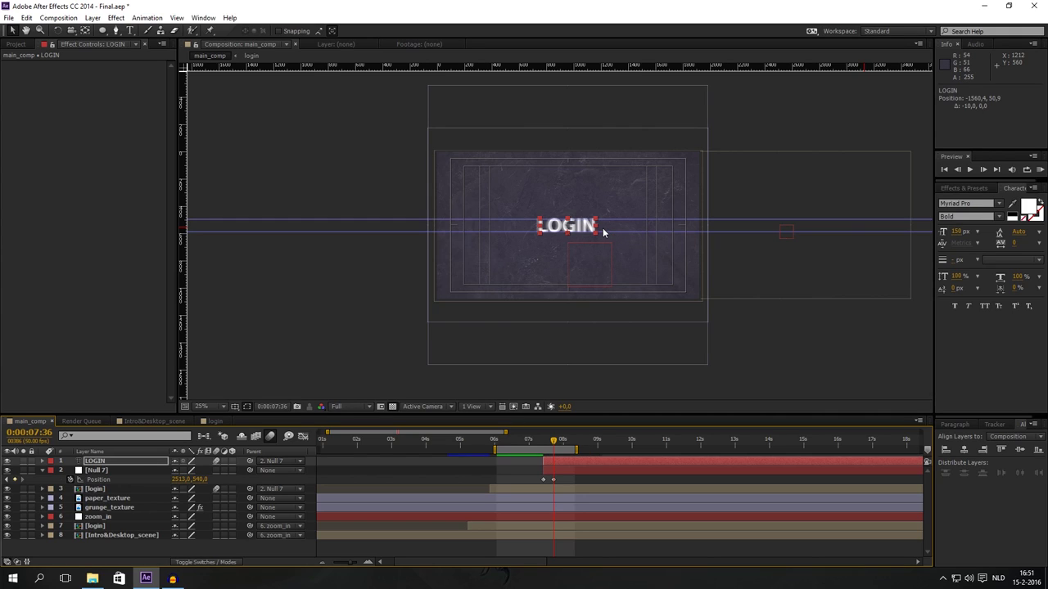
{"action": "left_click", "coordinate": [963, 450]}
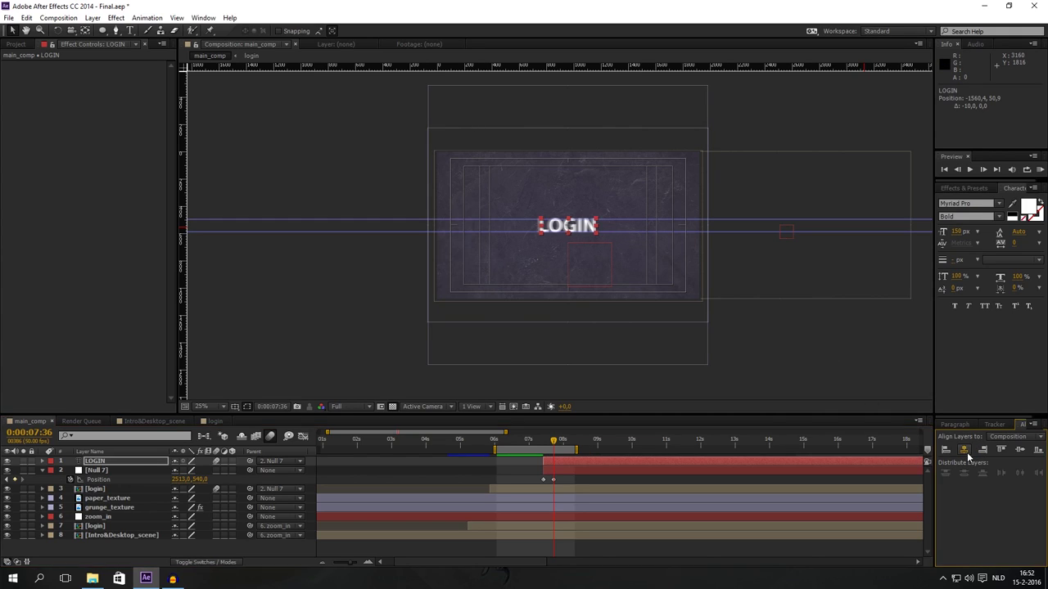
{"action": "key", "text": "space"}
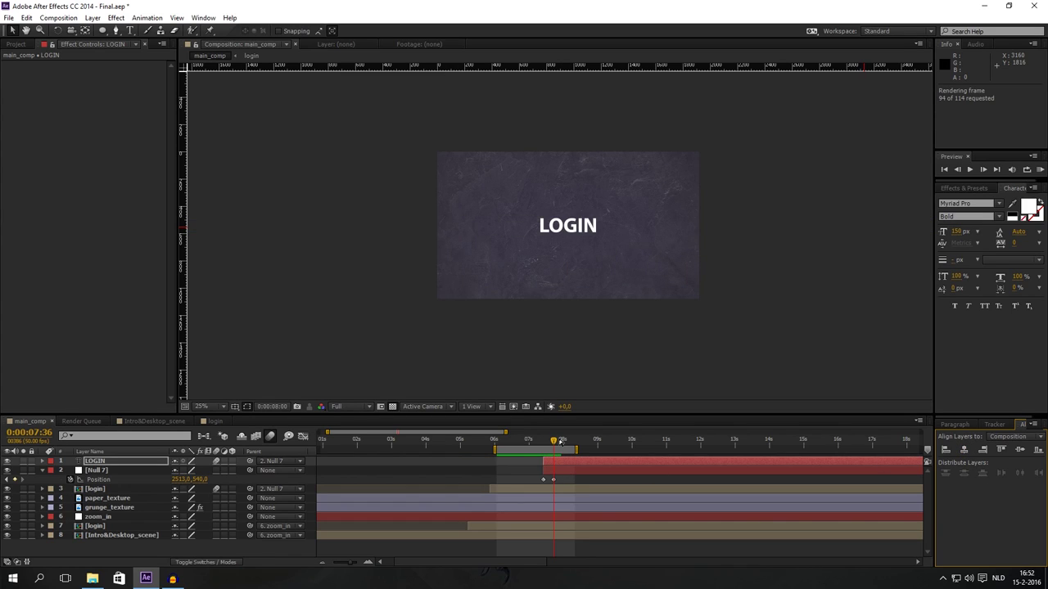
{"action": "key", "text": "space"}
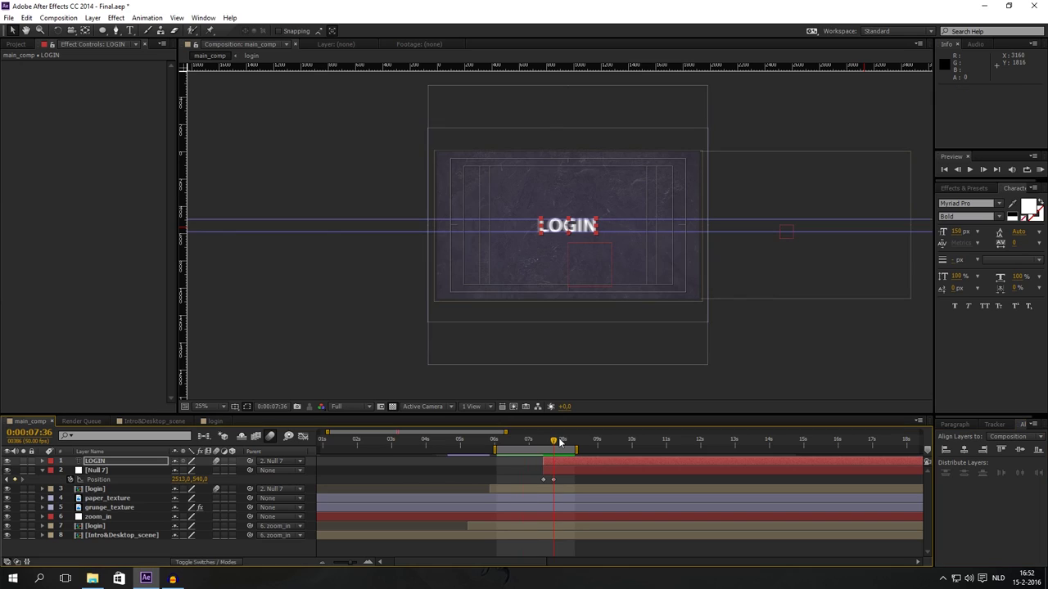
Apply Easy Ease to Null 7's second Position keyframe, reshape its speed curve to peak early and tail off at 0:00:07:44, and preview it
{"action": "right_click", "coordinate": [554, 479]}
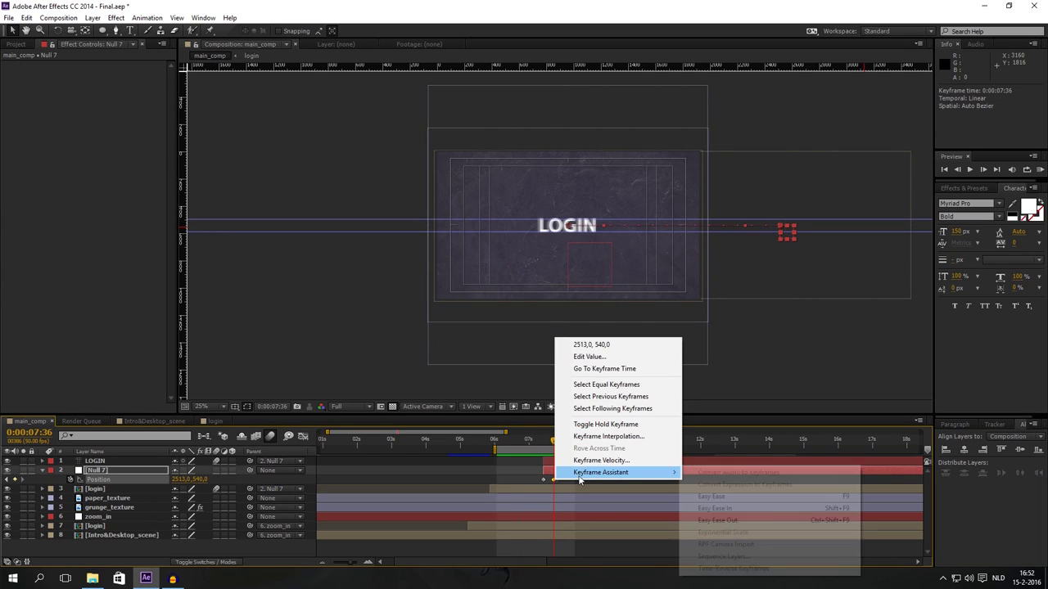
{"action": "mouse_move", "coordinate": [606, 470]}
{"action": "left_click", "coordinate": [712, 496]}
{"action": "left_click", "coordinate": [303, 437]}
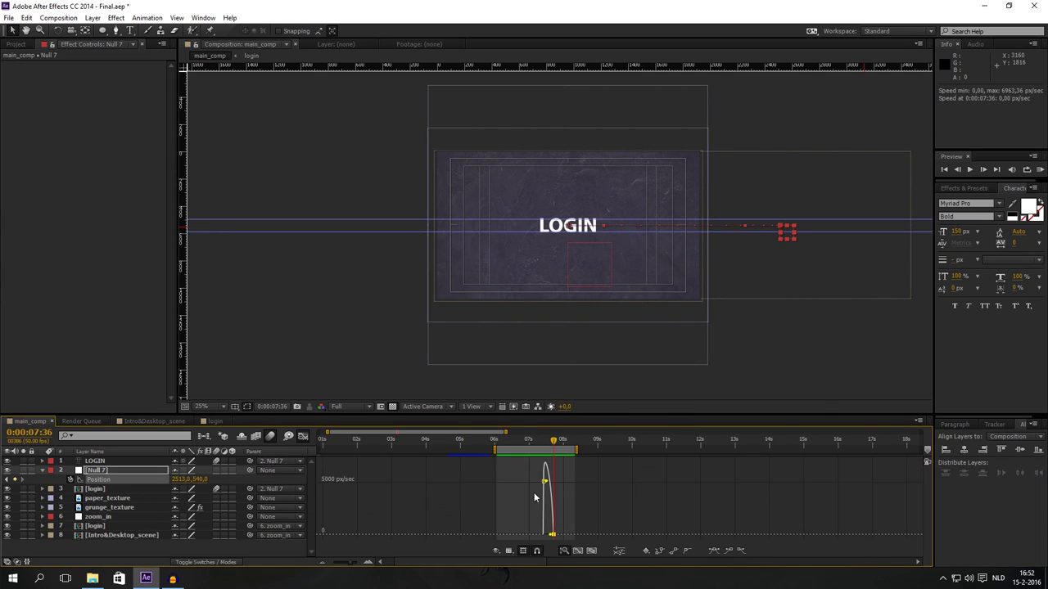
{"action": "mouse_move", "coordinate": [553, 535]}
{"action": "left_click_drag", "start_coordinate": [552, 534], "coordinate": [548, 454]}
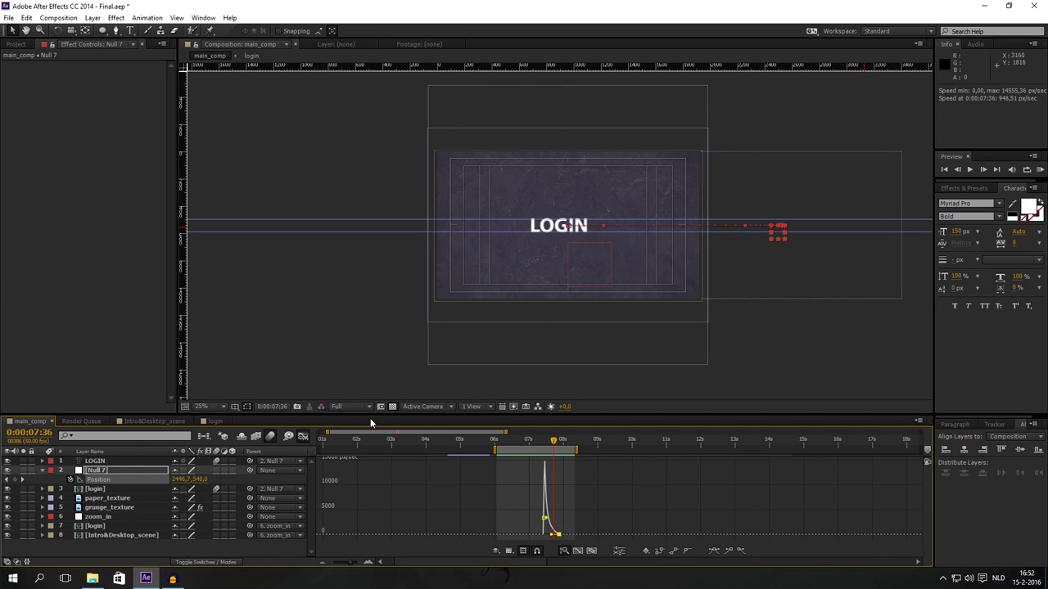
{"action": "left_click", "coordinate": [302, 436]}
{"action": "key", "text": "space"}
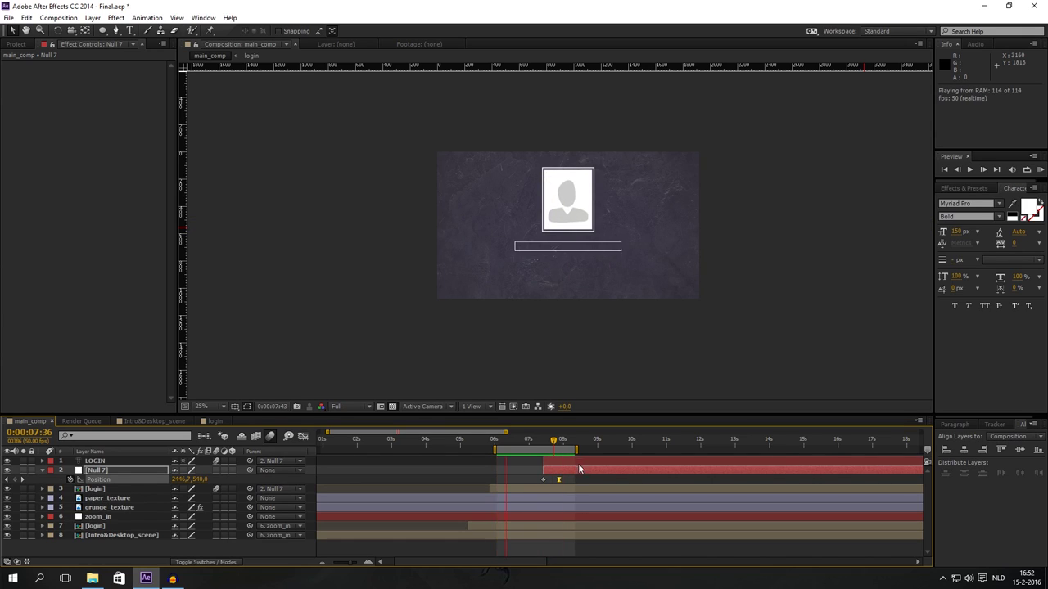
{"action": "key", "text": "space"}
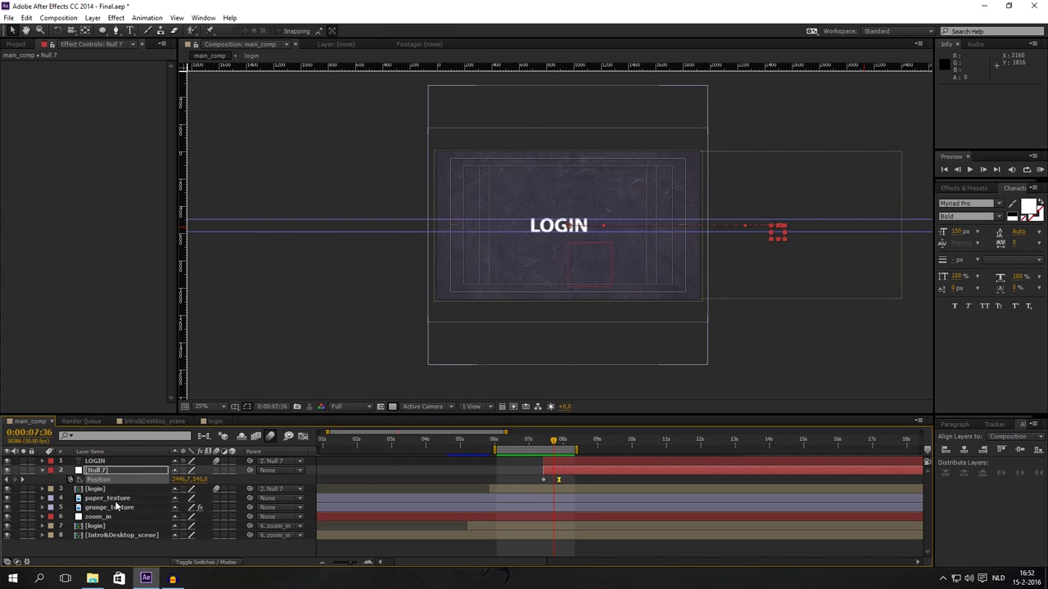
{"action": "right_click", "coordinate": [132, 546]}
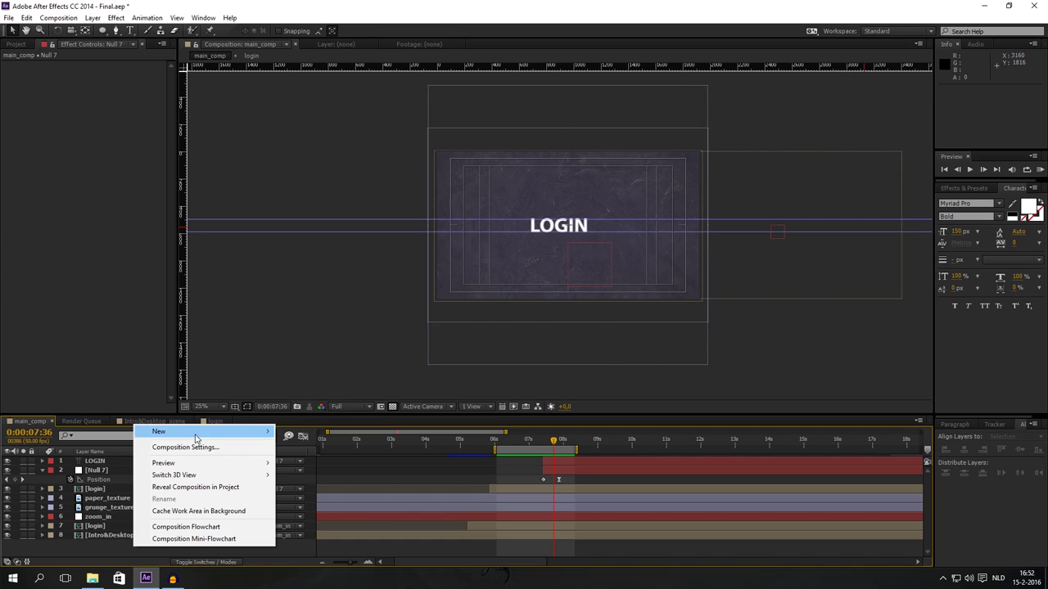
{"action": "mouse_move", "coordinate": [238, 435]}
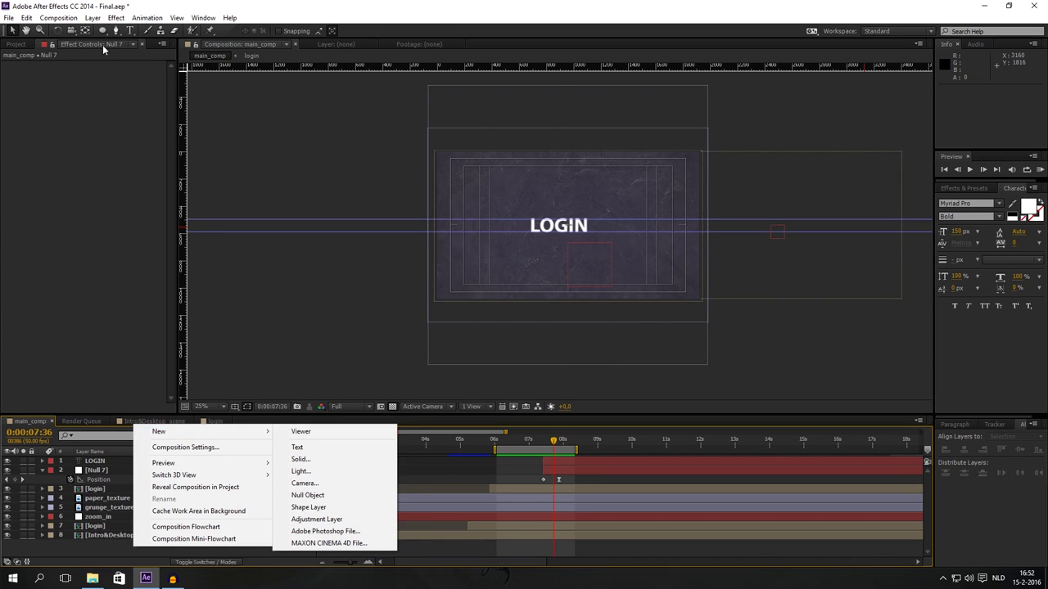
{"action": "key", "text": "Escape"}
Draw a white circle about 30 px wide just after the LOGIN text, near its baseline, using the Ellipse tool
{"action": "key", "text": "q"}
{"action": "key", "text": "q"}
{"action": "key", "text": "q"}
{"action": "key", "text": "period"}
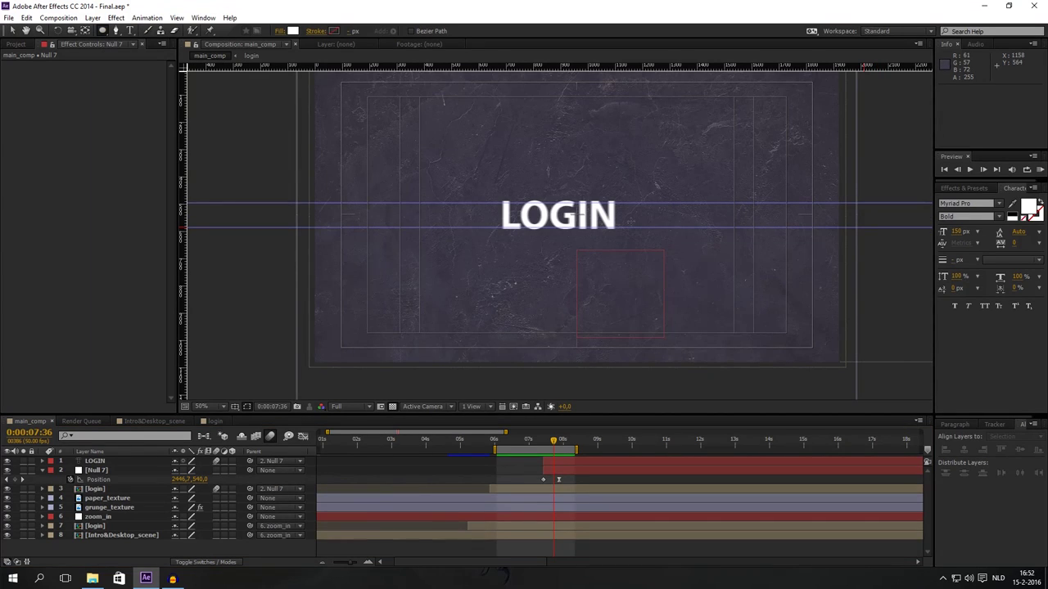
{"action": "left_click_drag", "start_coordinate": [627, 220], "coordinate": [637, 230]}
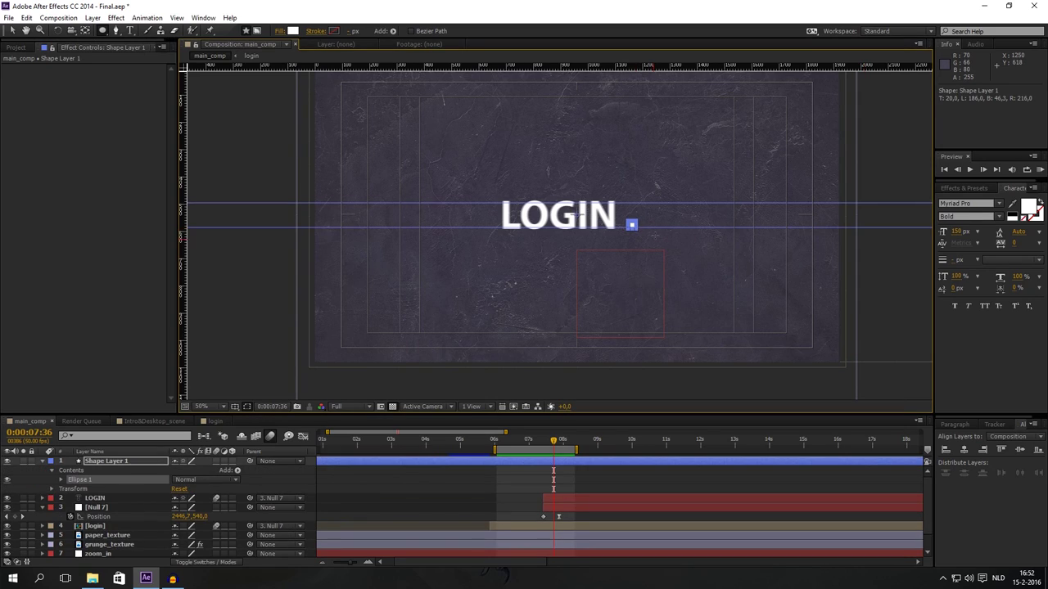
Duplicate the circle's shape layer twice and offset the copies to make a row of three dots spaced 40 px apart
{"action": "left_click", "coordinate": [110, 498]}
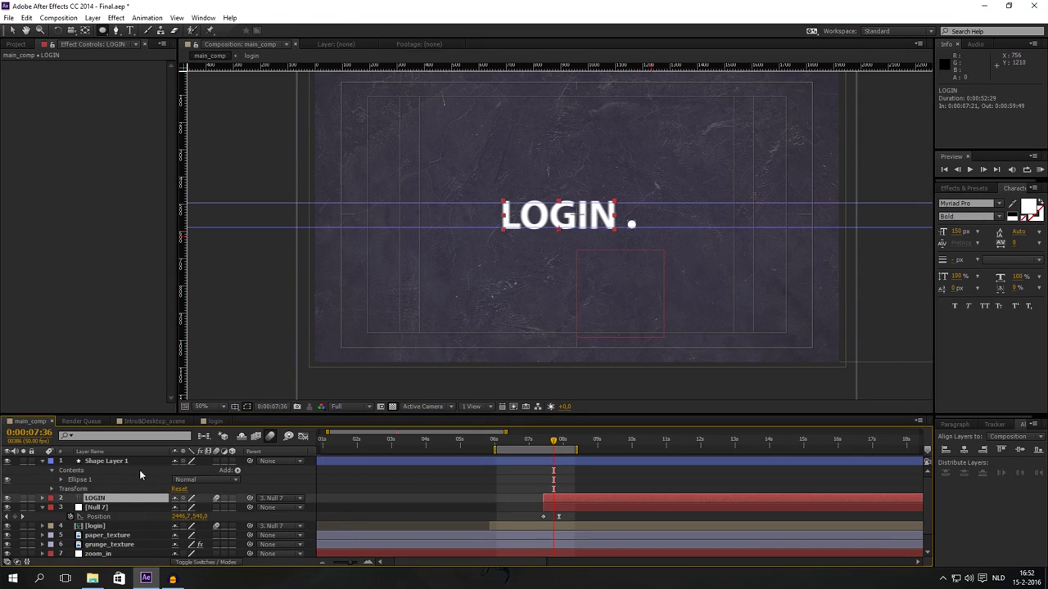
{"action": "left_click", "coordinate": [130, 463]}
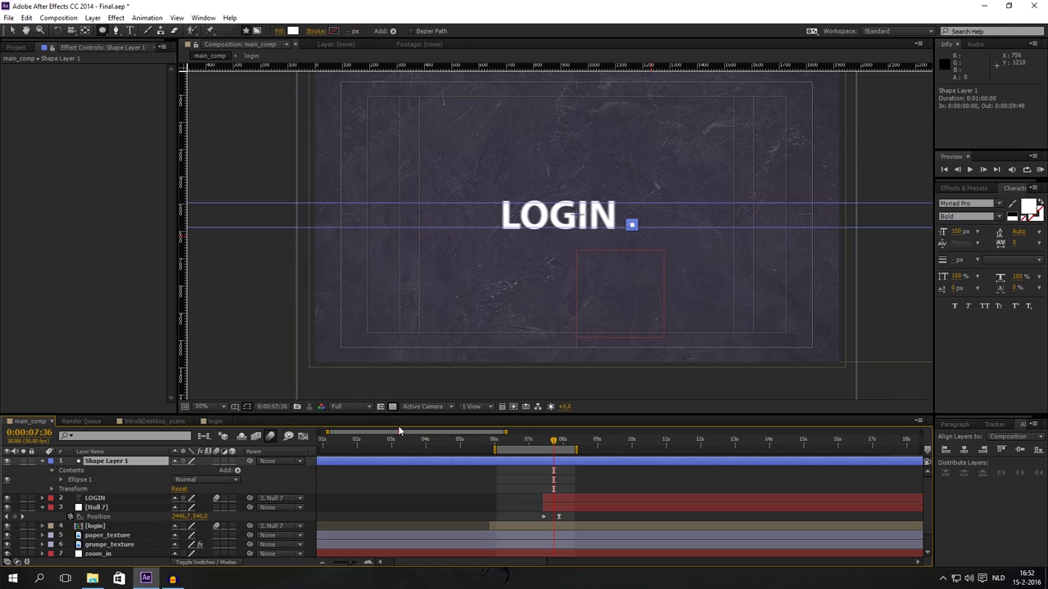
{"action": "key", "text": "ctrl+d"}
{"action": "key", "text": "ctrl+d"}
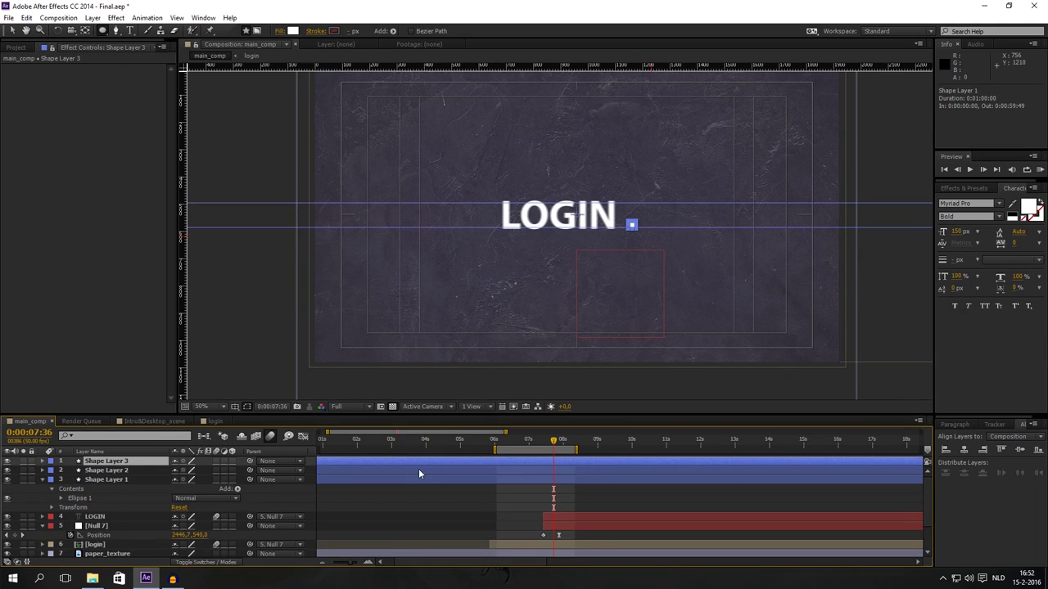
{"action": "left_click", "coordinate": [418, 470], "text": "shift"}
{"action": "key", "text": "shift+Right"}
{"action": "key", "text": "shift+Right"}
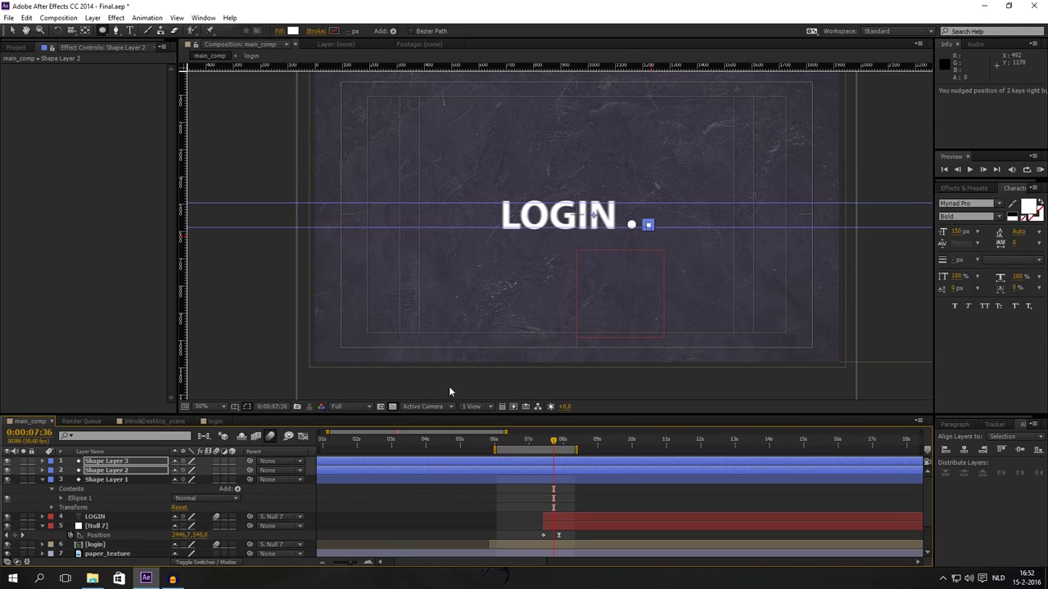
{"action": "key", "text": "shift+Left"}
{"action": "left_click", "coordinate": [418, 463]}
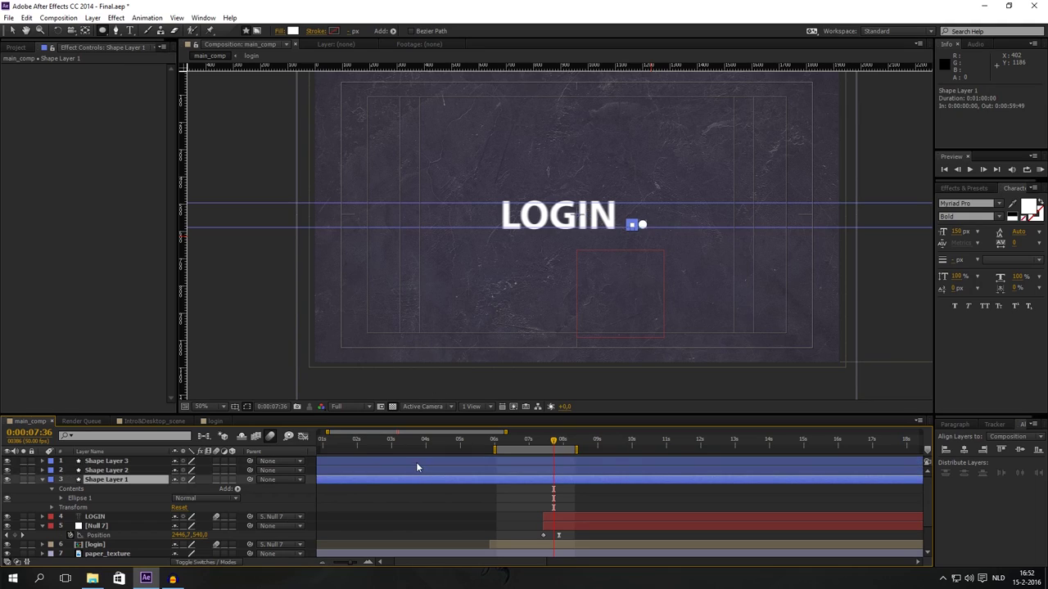
{"action": "key", "text": "shift+Right"}
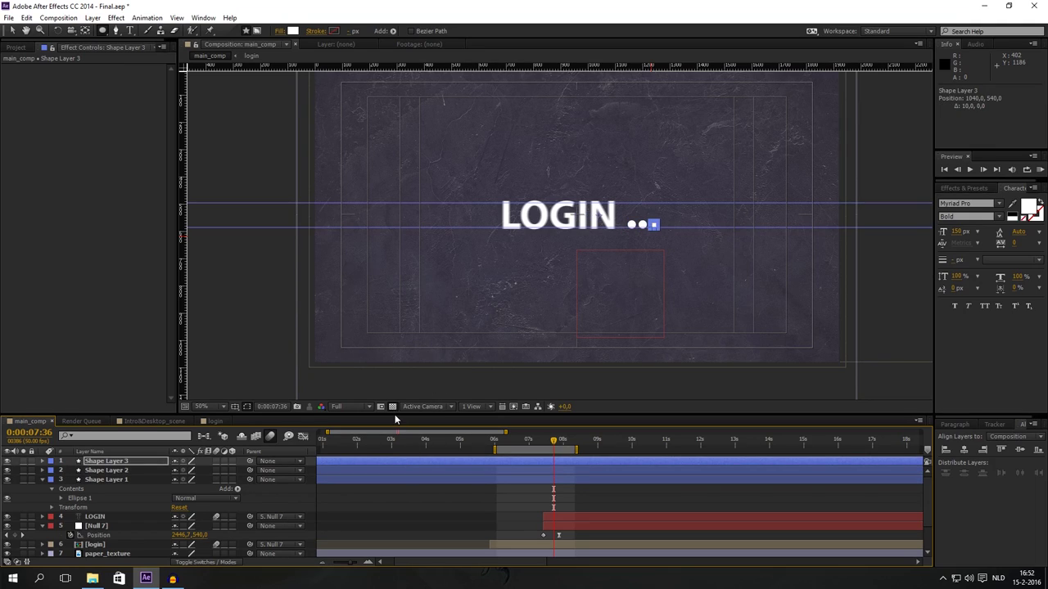
Trim the start of all three dot layers to 0:00:07:21
{"action": "left_click", "coordinate": [483, 480]}
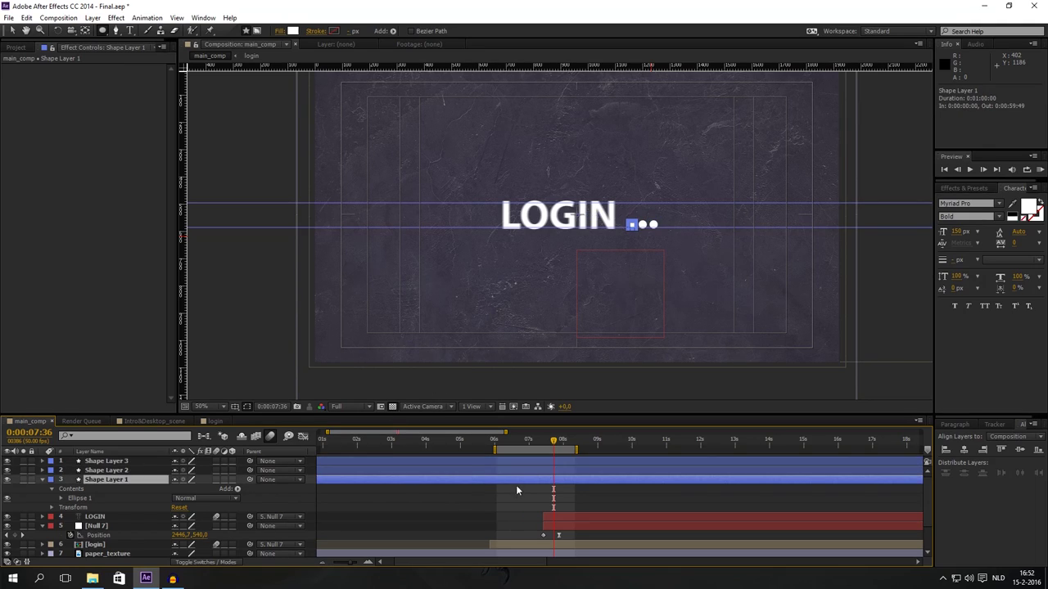
{"action": "left_click_drag", "start_coordinate": [554, 442], "coordinate": [548, 475]}
{"action": "left_click", "coordinate": [553, 464], "text": "shift"}
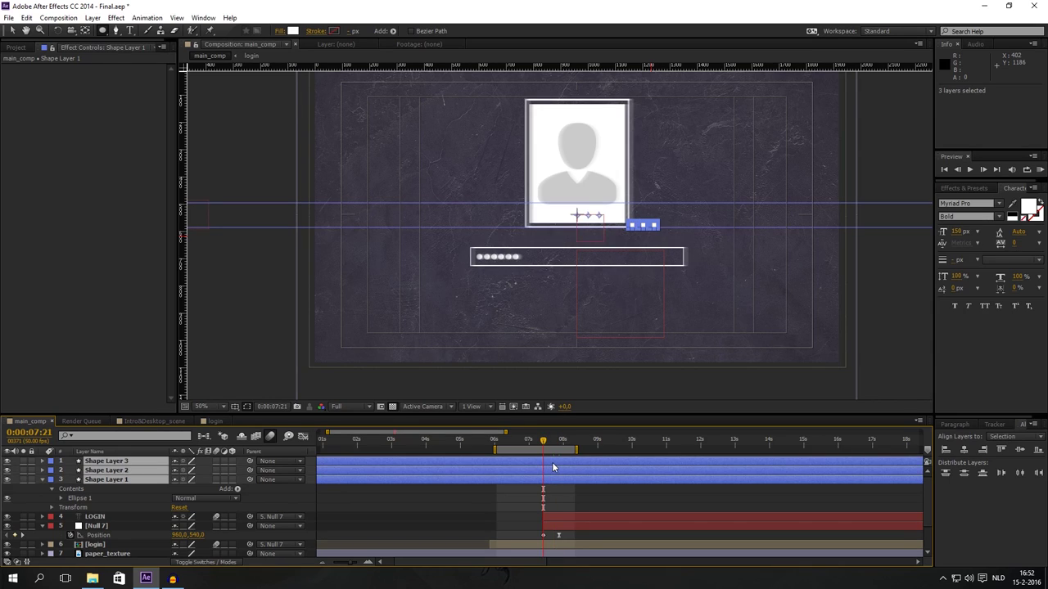
{"action": "key", "text": "alt+bracketleft"}
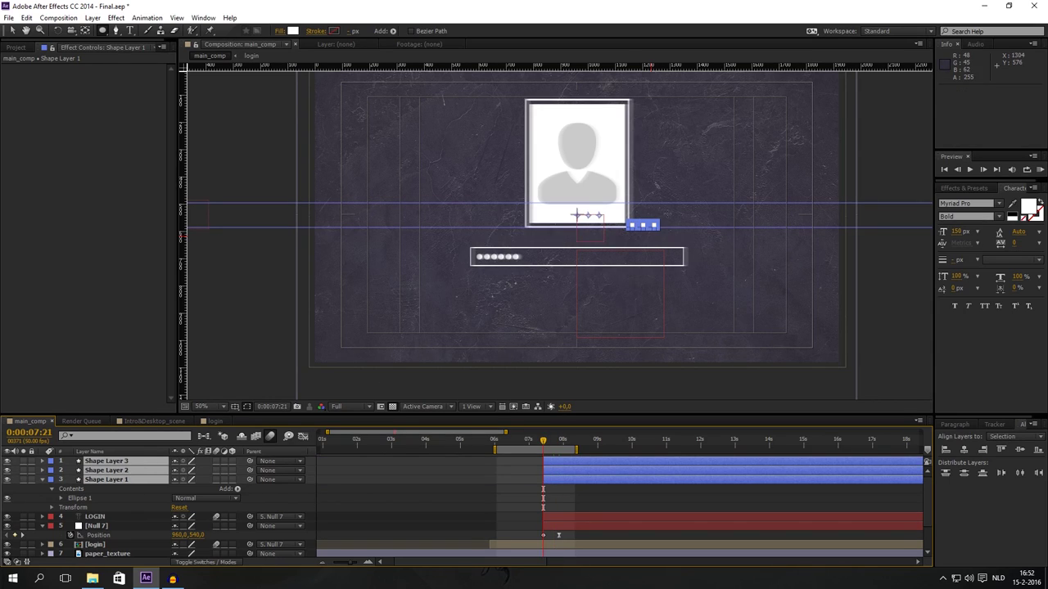
At 0:00:07:44, nudge the three dots right so they sit just clear of the N in LOGIN
{"action": "key", "text": "period"}
{"action": "left_click_drag", "start_coordinate": [548, 445], "coordinate": [558, 442]}
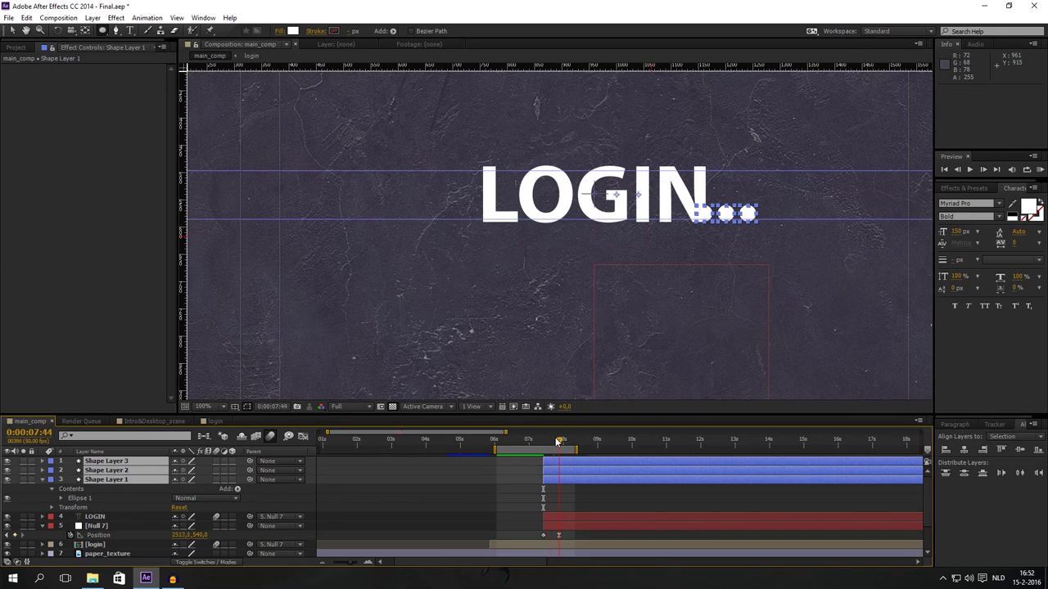
{"action": "left_click_drag", "start_coordinate": [543, 497], "coordinate": [558, 497]}
{"action": "key", "text": "alt+Right"}
{"action": "key", "text": "alt+Right"}
{"action": "key", "text": "alt+Right"}
{"action": "key", "text": "alt+Right"}
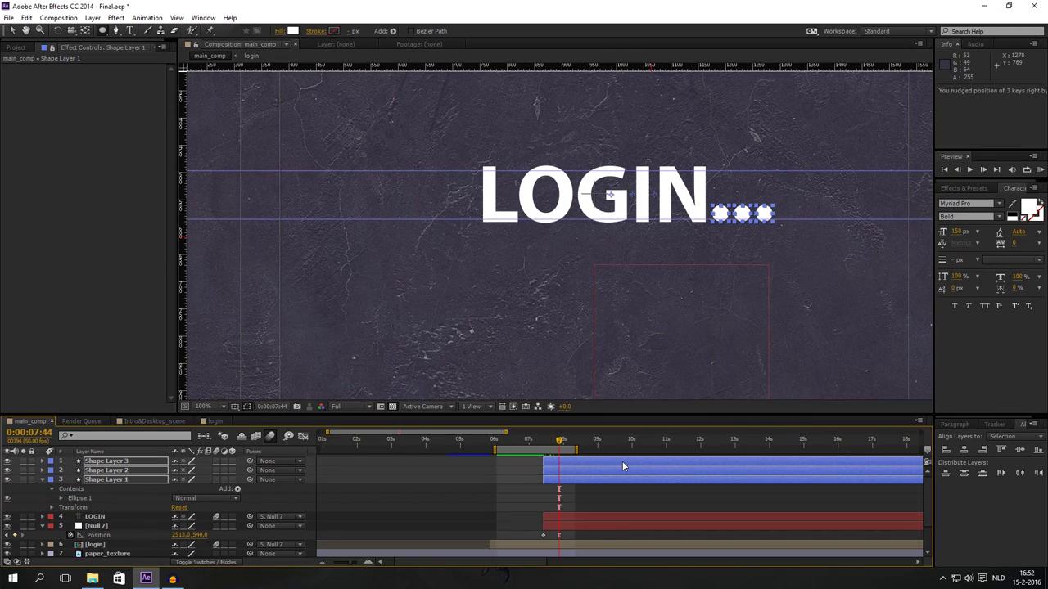
Trim the start of the three dot layers to 0:00:07:44 and extend the work area's end to 0:00:11:17
{"action": "key", "text": "alt+bracketleft"}
{"action": "left_click_drag", "start_coordinate": [578, 449], "coordinate": [680, 449]}
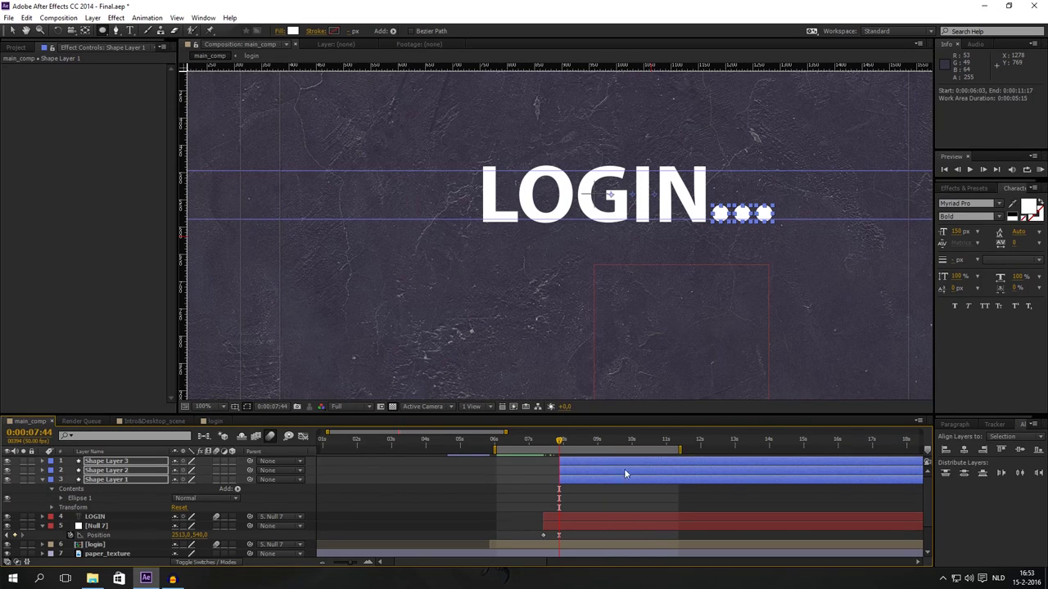
{"action": "left_click", "coordinate": [595, 499]}
Stagger the dots by delaying Shape Layer 2 slightly and starting Shape Layer 3 at 0:00:08:13, and preview the timing
{"action": "left_click", "coordinate": [591, 468]}
{"action": "key", "text": "ctrl+shift+Up"}
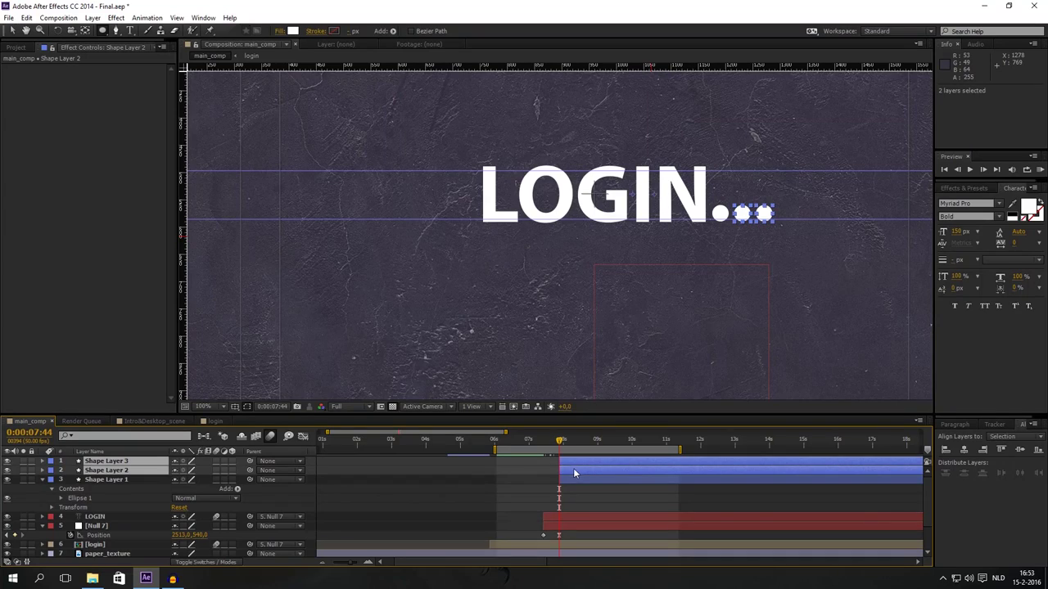
{"action": "mouse_move", "coordinate": [573, 468]}
{"action": "left_mouse_down"}
{"action": "mouse_move", "coordinate": [589, 463]}
{"action": "mouse_move", "coordinate": [579, 461]}
{"action": "left_mouse_up"}
{"action": "left_click", "coordinate": [580, 461]}
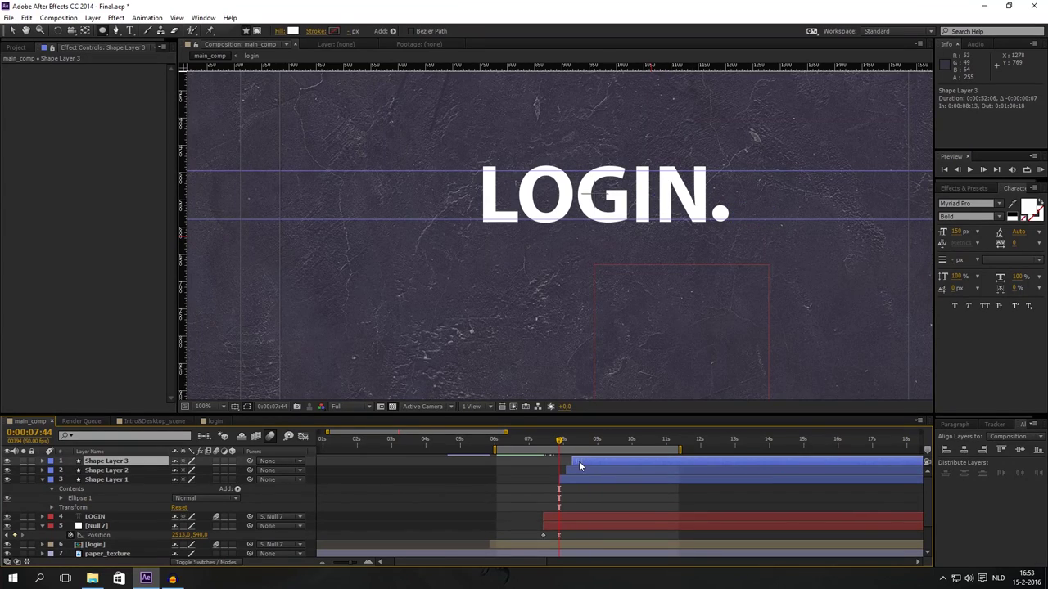
{"action": "key", "text": "comma"}
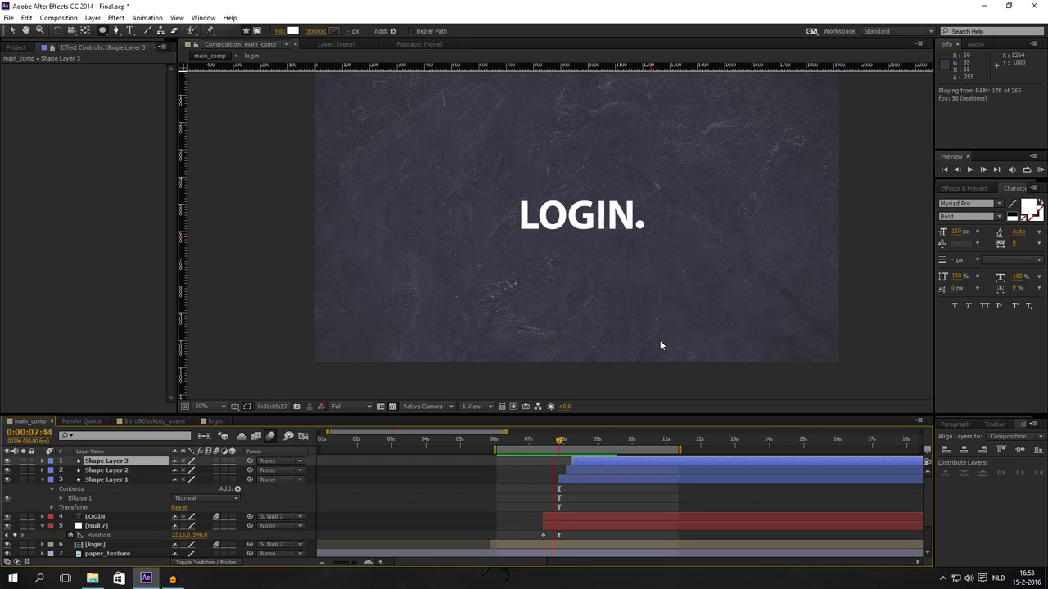
{"action": "key", "text": "space"}
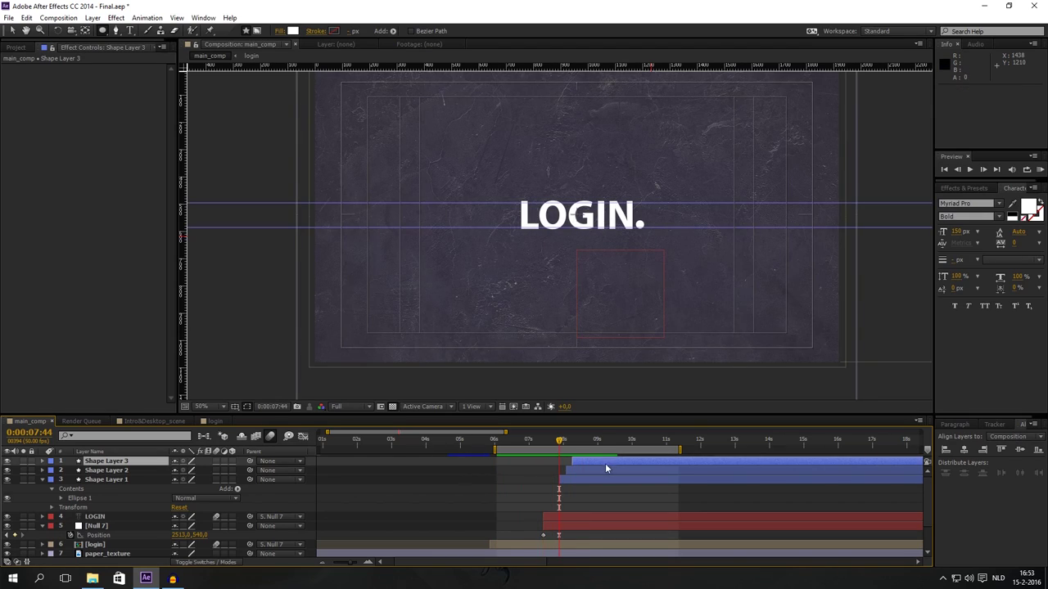
Widen the delay between the dots by starting Shape Layer 2 at about 0:00:08:10 and Shape Layer 3 at 0:00:08:26
{"action": "left_click", "coordinate": [565, 441]}
{"action": "key", "text": "equal"}
{"action": "key", "text": "equal"}
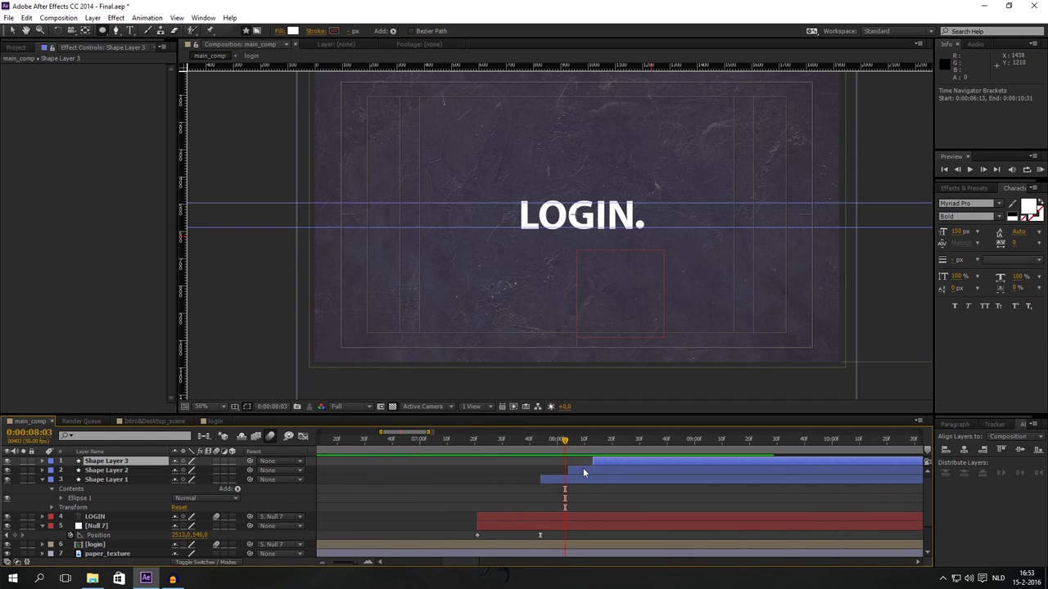
{"action": "left_click", "coordinate": [582, 468], "text": "shift"}
{"action": "left_click_drag", "start_coordinate": [592, 470], "coordinate": [646, 458]}
{"action": "key", "text": "comma"}
{"action": "key", "text": "comma"}
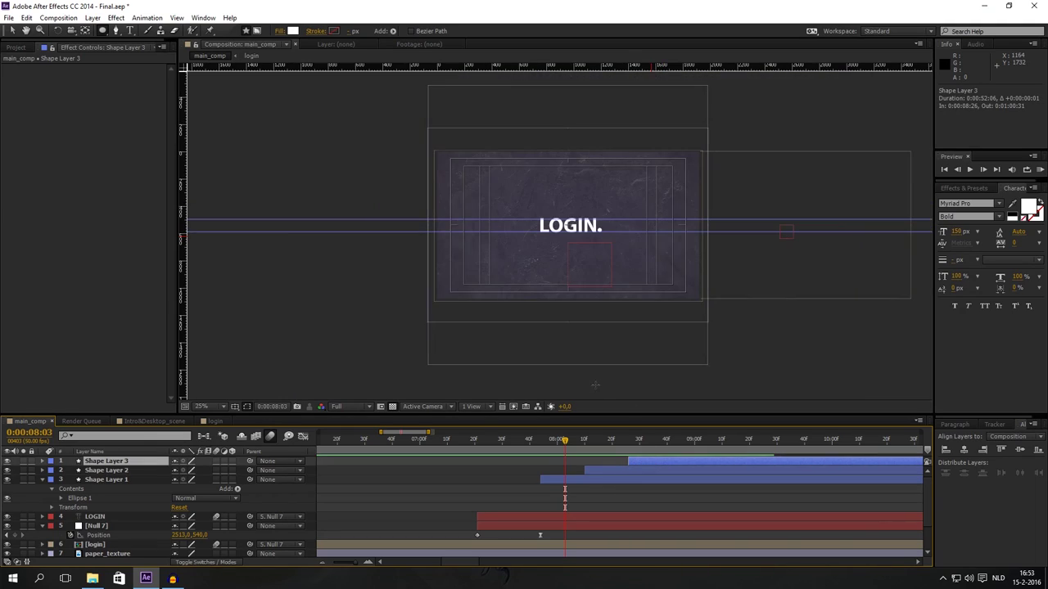
Move the work area's start to shortly before the first dot appears and preview the LOGIN dots animation
{"action": "left_click", "coordinate": [557, 442]}
{"action": "key", "text": "minus"}
{"action": "key", "text": "minus"}
{"action": "key", "text": "minus"}
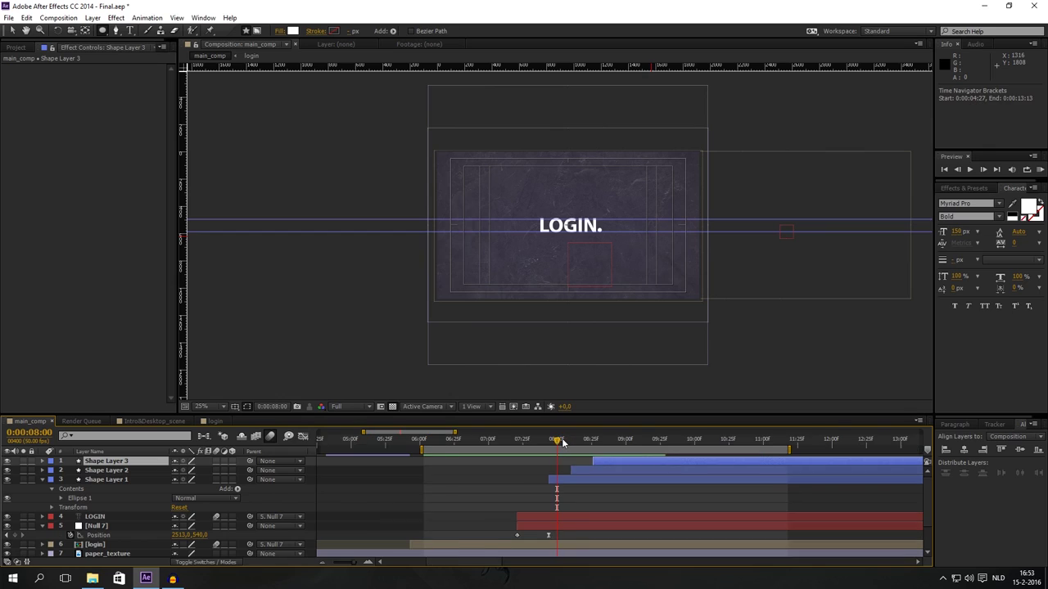
{"action": "left_click_drag", "start_coordinate": [524, 441], "coordinate": [481, 442]}
{"action": "left_click", "coordinate": [490, 440]}
{"action": "key", "text": "KP_0"}
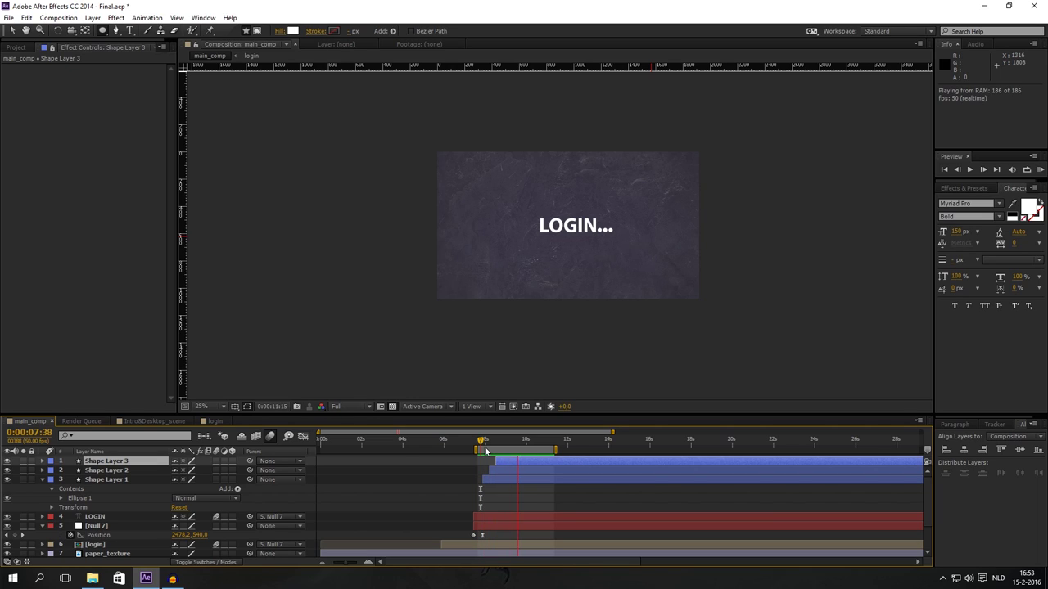
Preview the LOGIN dots animation and check the frame at 0:00:08:43
{"action": "key", "text": "KP_0"}
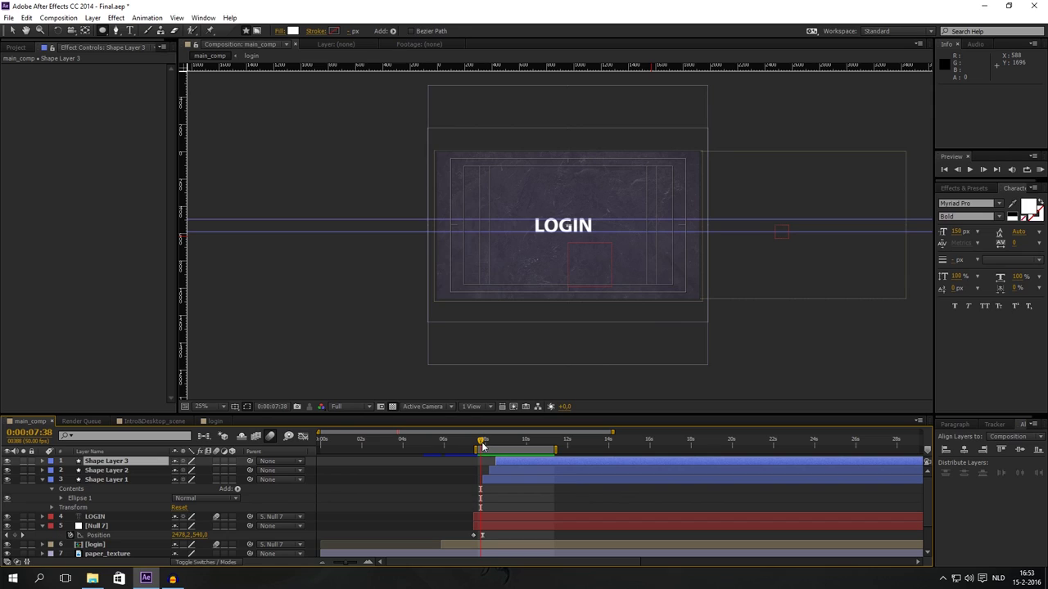
{"action": "left_click_drag", "start_coordinate": [483, 447], "coordinate": [504, 444]}
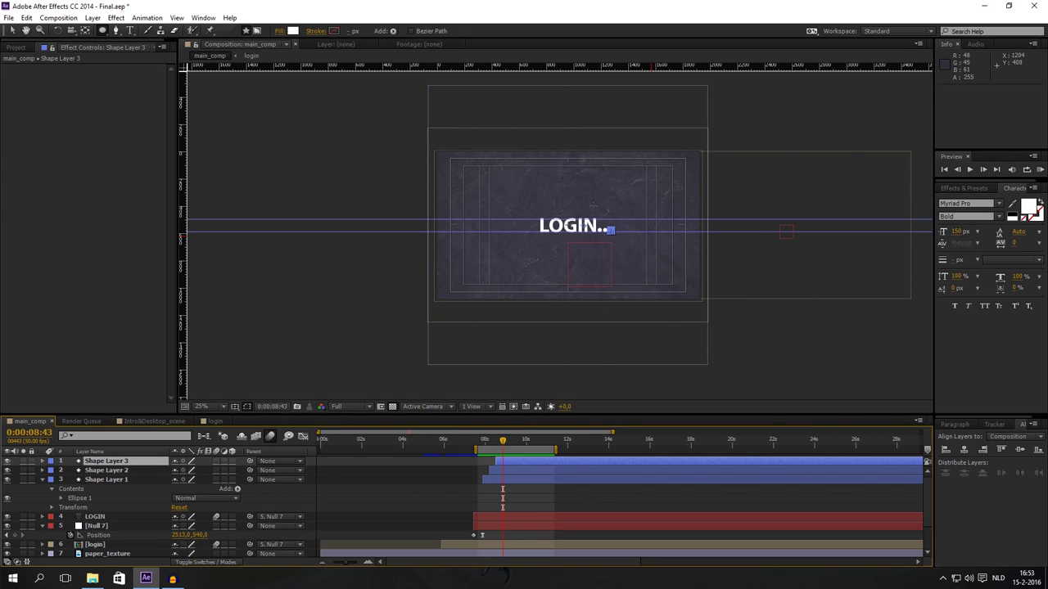
{"action": "left_click", "coordinate": [93, 578]}
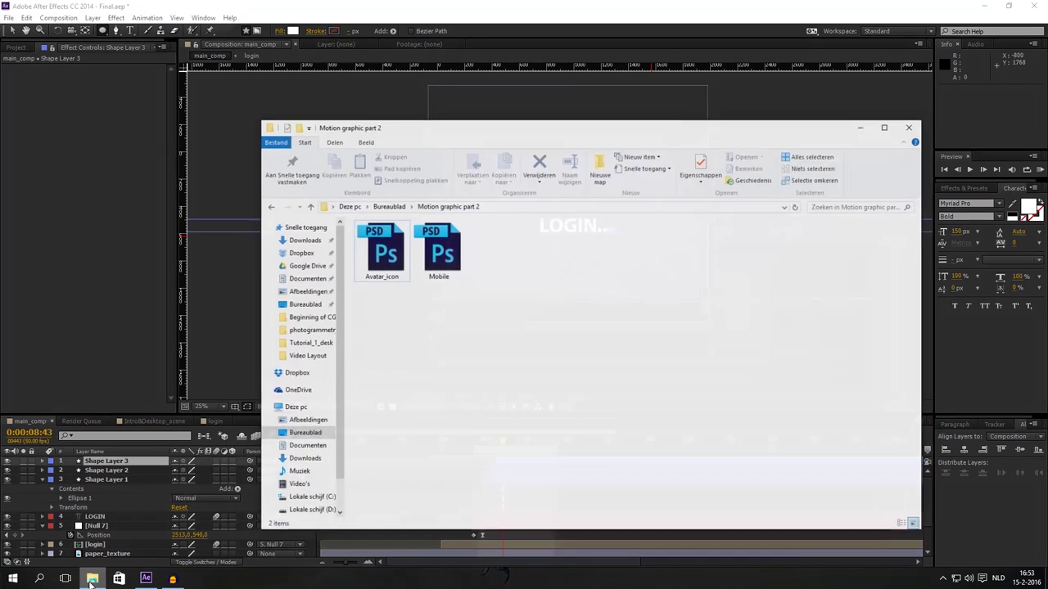
{"action": "left_click", "coordinate": [93, 578]}
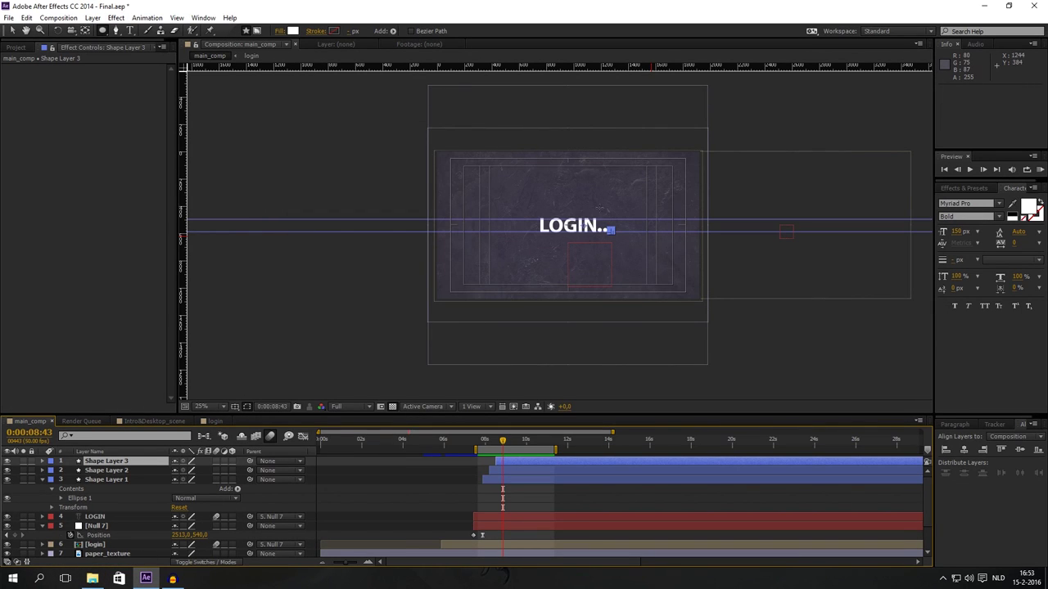
Show the Opacity property of all three dot layers and extend the work area's end to 0:00:14:40
{"action": "scroll", "coordinate": [487, 334], "scroll_direction": "up", "scroll_amount": 2}
{"action": "key", "text": "."}
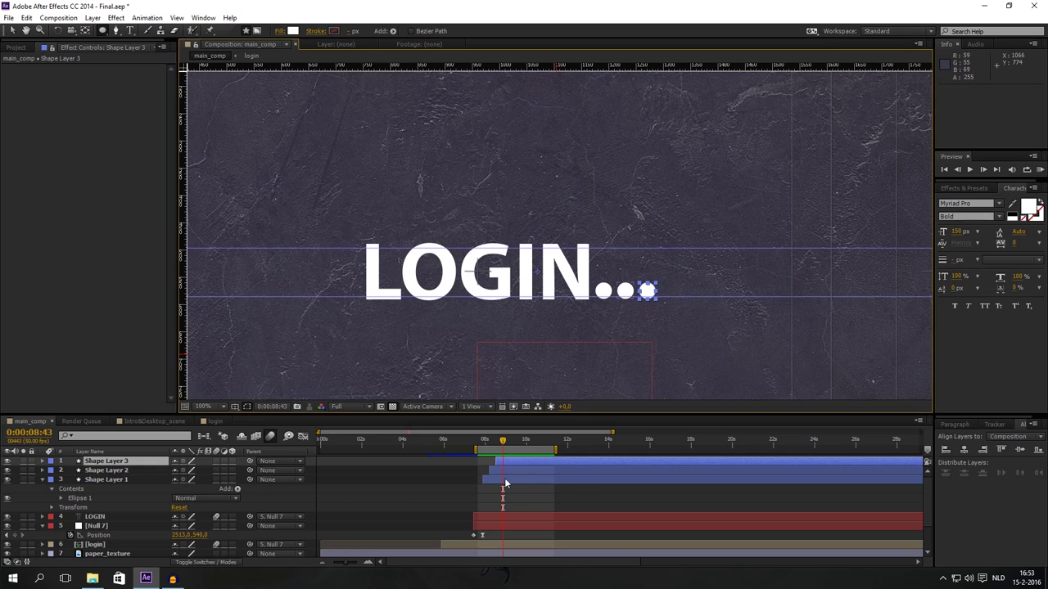
{"action": "left_click", "coordinate": [506, 478]}
{"action": "left_click", "coordinate": [518, 462], "text": "shift"}
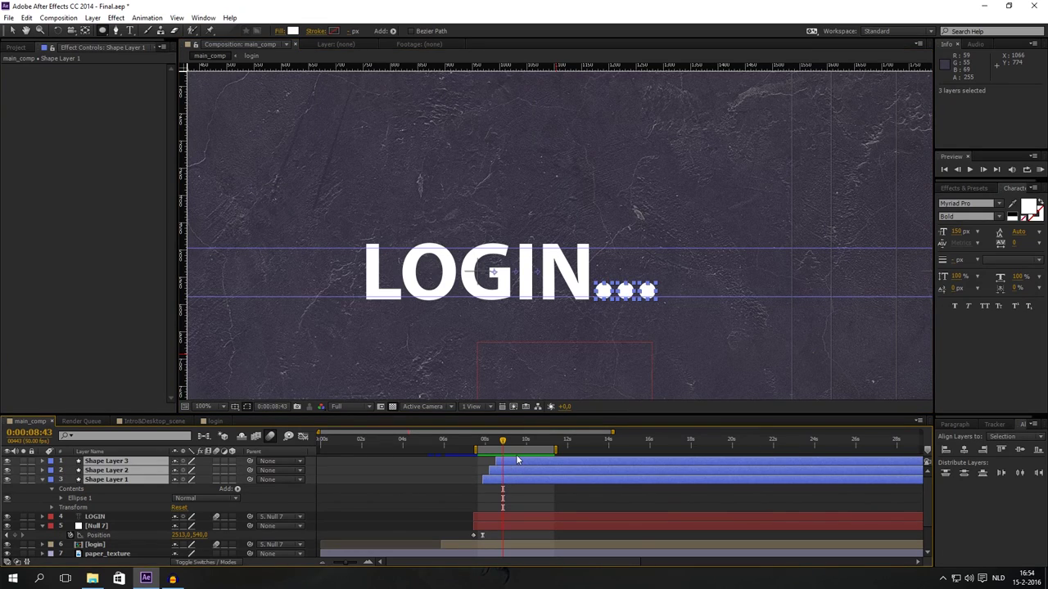
{"action": "left_click_drag", "start_coordinate": [504, 442], "coordinate": [511, 443]}
{"action": "key", "text": "t"}
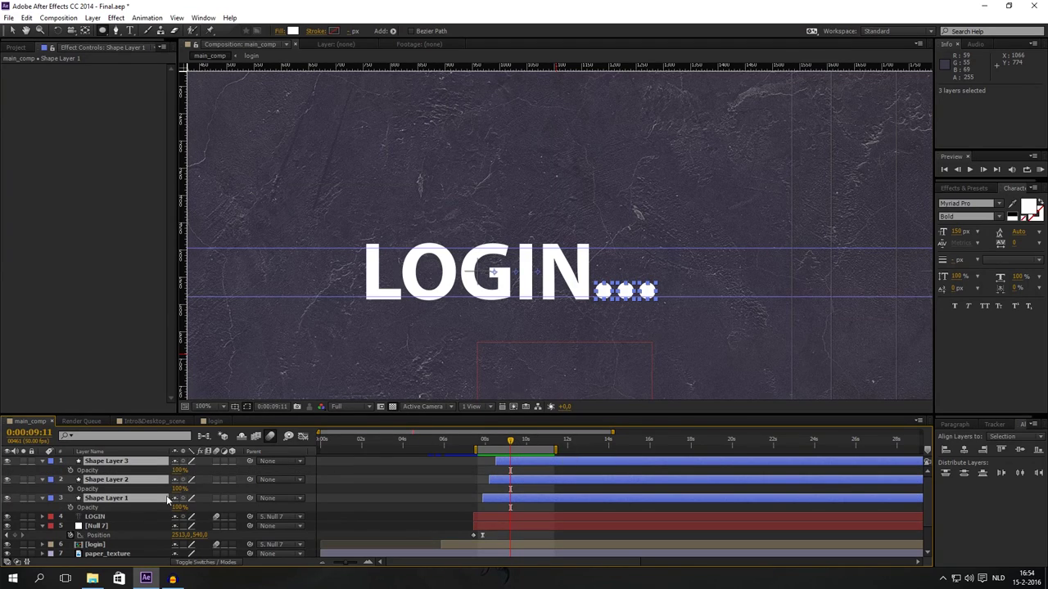
{"action": "left_click_drag", "start_coordinate": [514, 446], "coordinate": [627, 450]}
Fade out all three dots with opacity keyframes of 100% at 0:00:09:09 and 0% at 0:00:10:00
{"action": "left_click", "coordinate": [516, 444]}
{"action": "left_click_drag", "start_coordinate": [516, 444], "coordinate": [509, 444]}
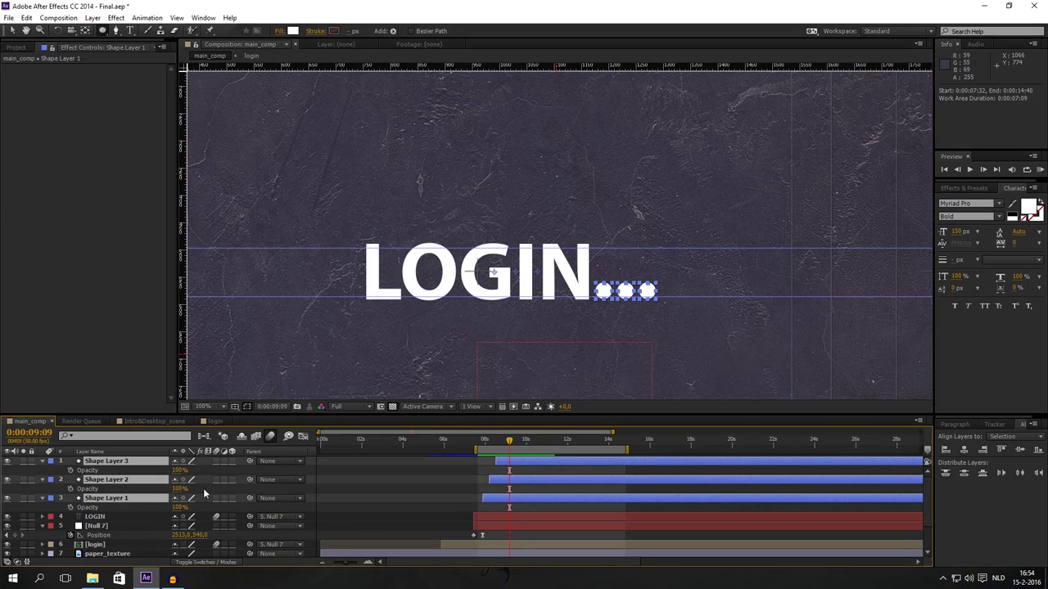
{"action": "left_click", "coordinate": [71, 470]}
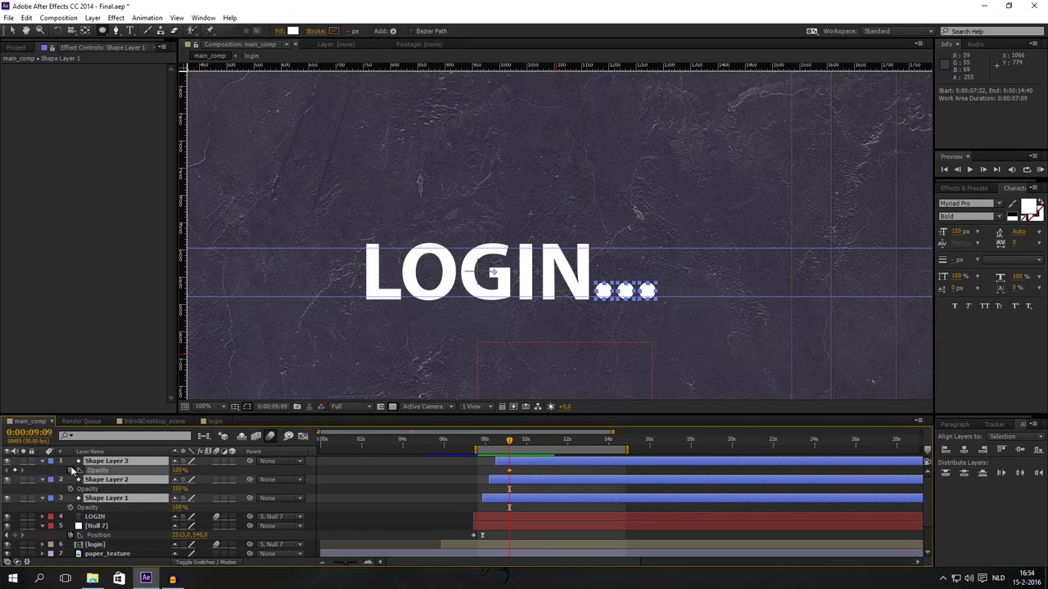
{"action": "left_click", "coordinate": [527, 443]}
{"action": "left_click_drag", "start_coordinate": [526, 443], "coordinate": [528, 443]}
{"action": "left_click", "coordinate": [180, 489]}
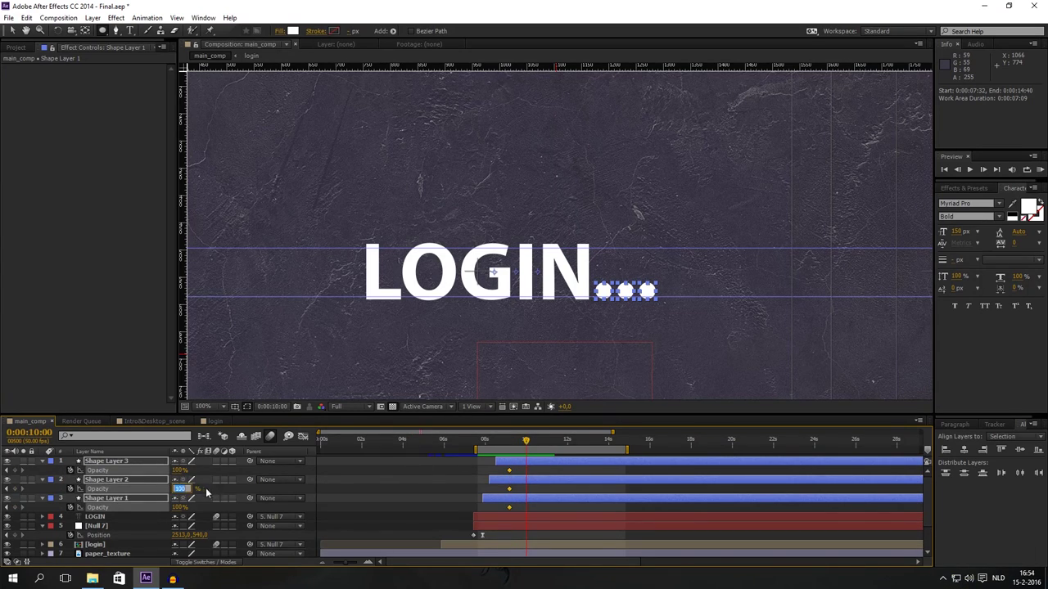
{"action": "type", "text": "0"}
{"action": "key", "text": "Return"}
Move the work area's start to 0:00:08:27 and preview the dots' fade-out
{"action": "left_click", "coordinate": [497, 443]}
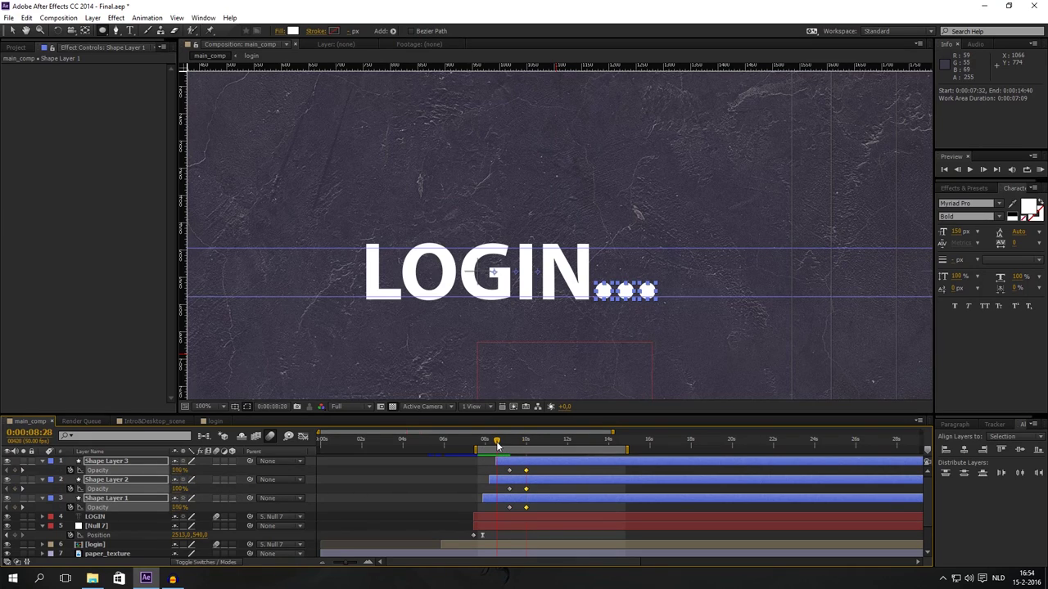
{"action": "key", "text": "KP_0"}
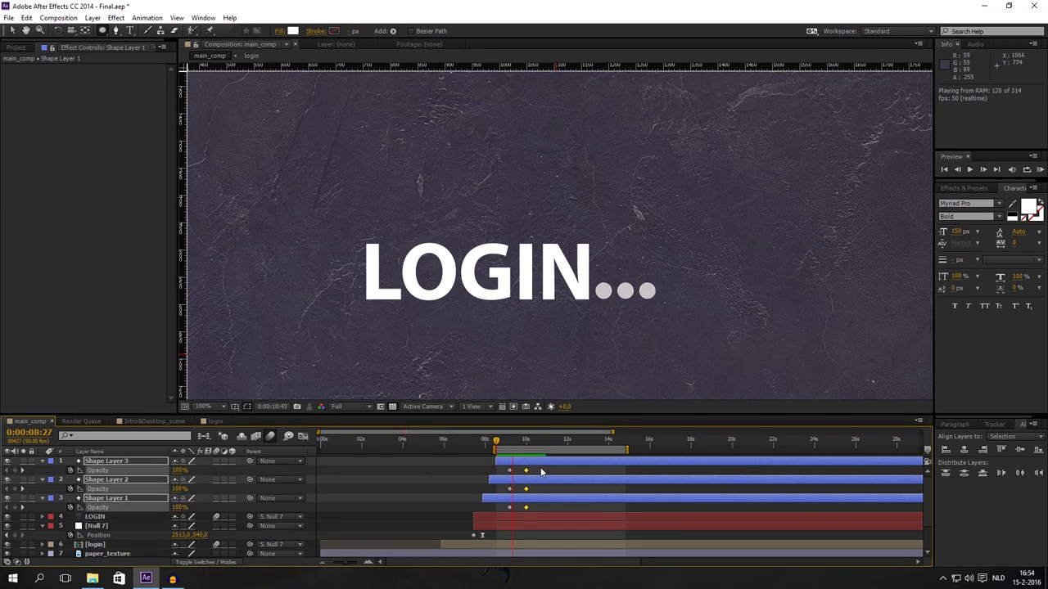
{"action": "key", "text": "space"}
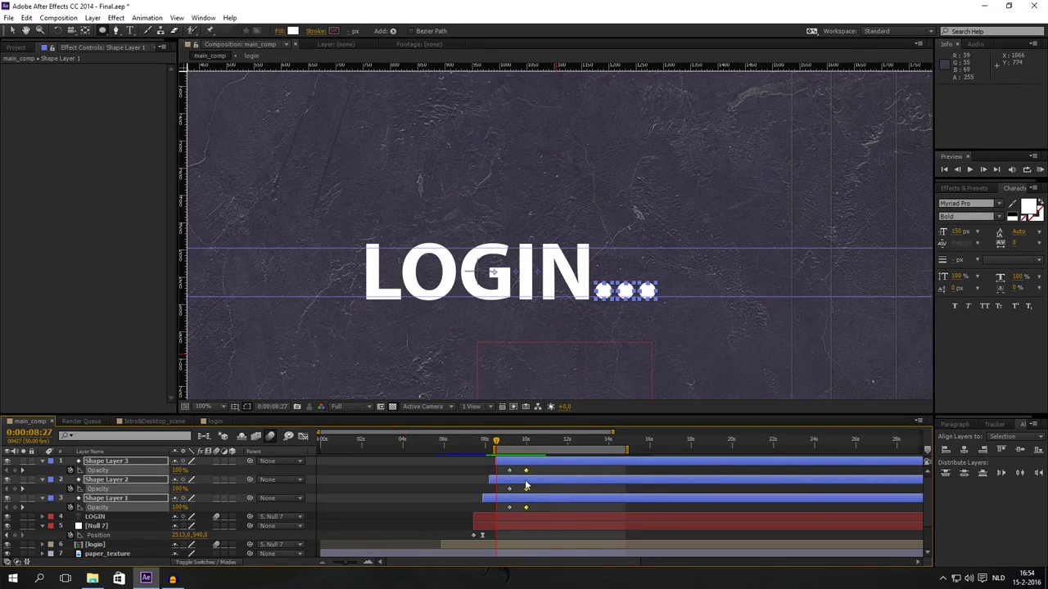
Shorten the fade-out by moving the three dots' ending opacity keyframes slightly earlier, and preview the result
{"action": "left_click_drag", "start_coordinate": [525, 474], "coordinate": [519, 473]}
{"action": "left_click", "coordinate": [528, 474]}
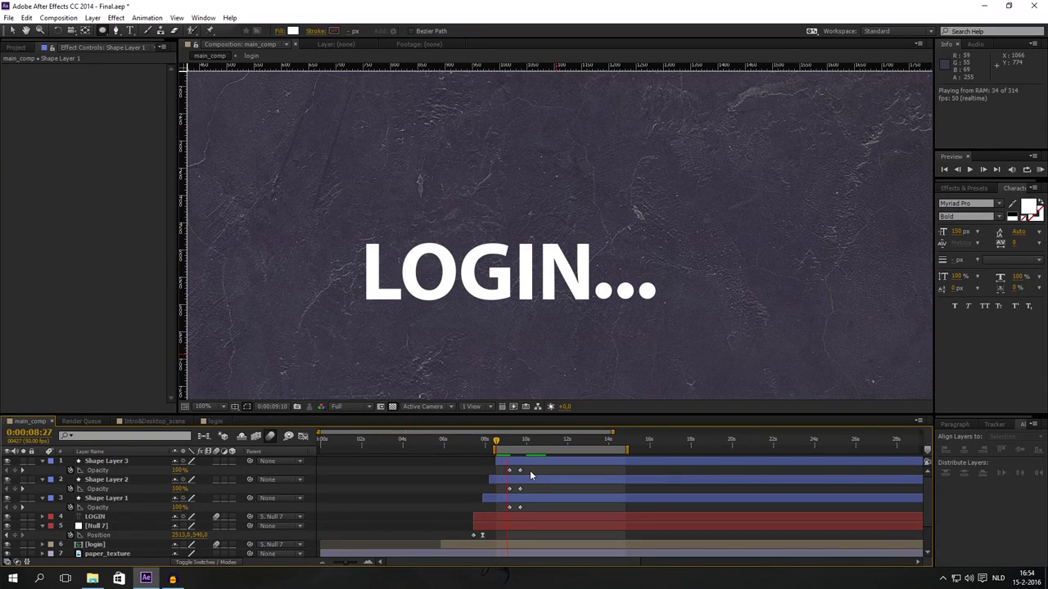
{"action": "key", "text": "space"}
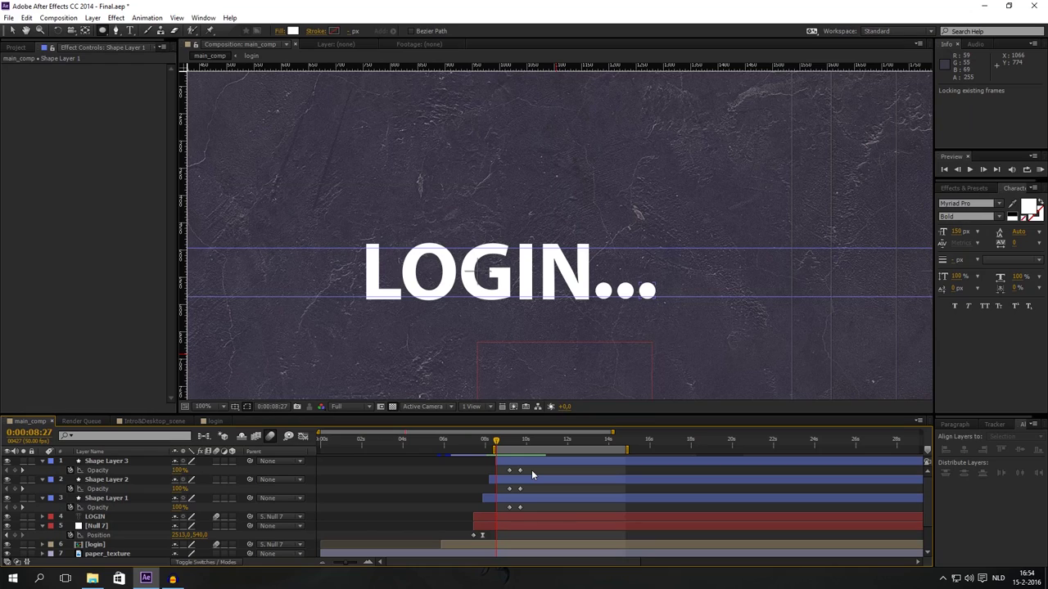
{"action": "key", "text": "space"}
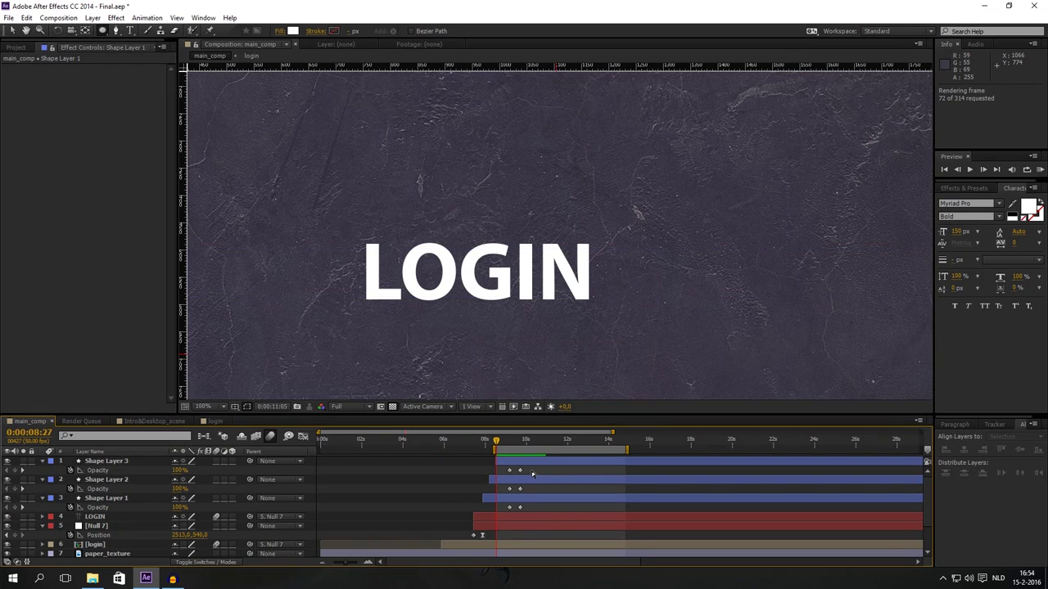
{"action": "key", "text": "space"}
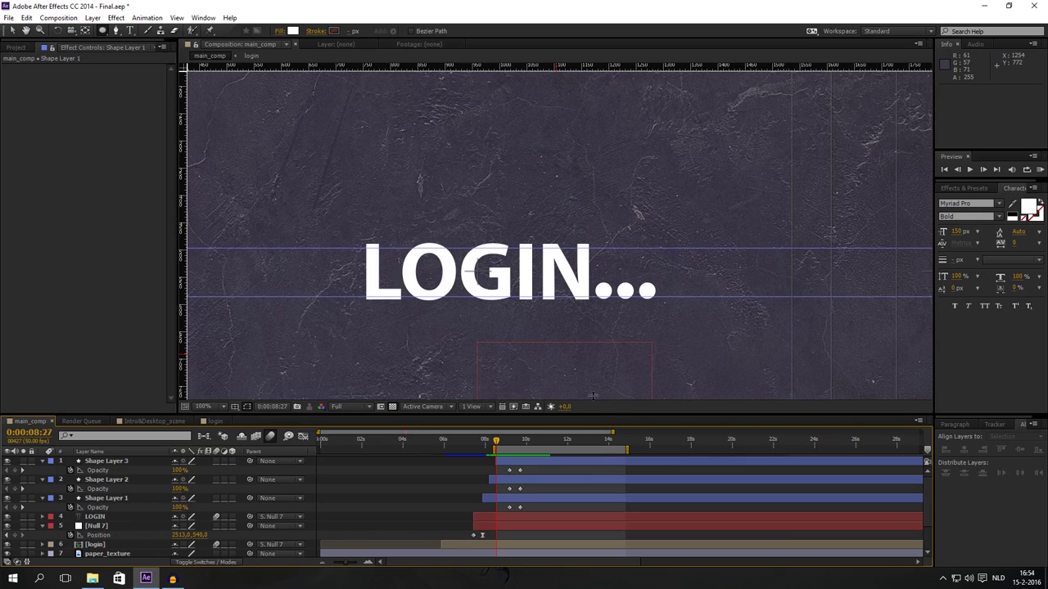
Collapse the displayed properties of the three dot layers
{"action": "left_click", "coordinate": [557, 463]}
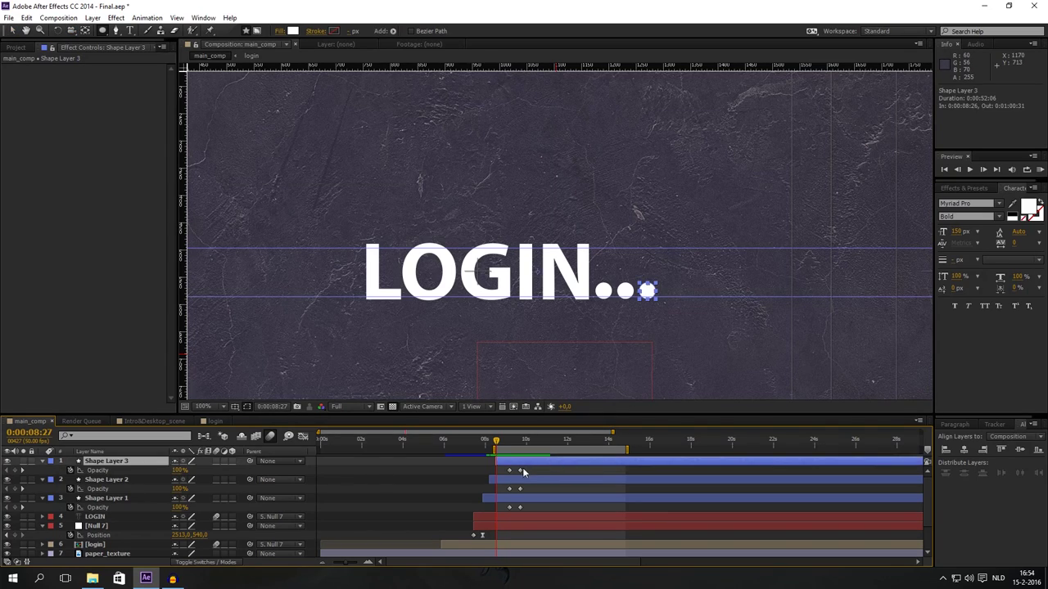
{"action": "left_click", "coordinate": [98, 498], "text": "shift"}
{"action": "key", "text": "u"}
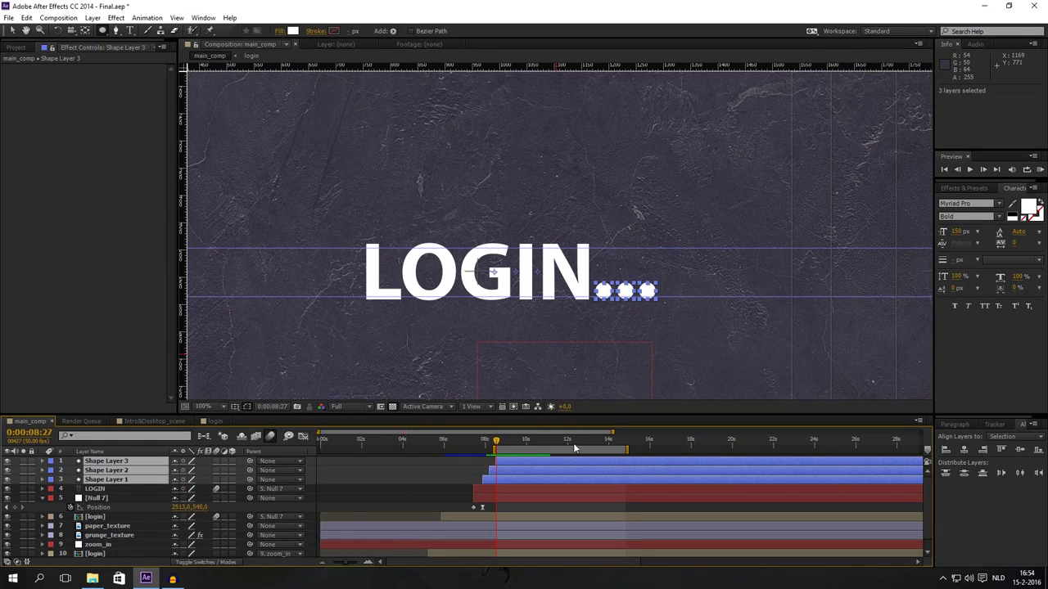
Duplicate the LOGIN text layer and set the copy's text colour to pink, #FF9999
{"action": "left_click", "coordinate": [533, 491]}
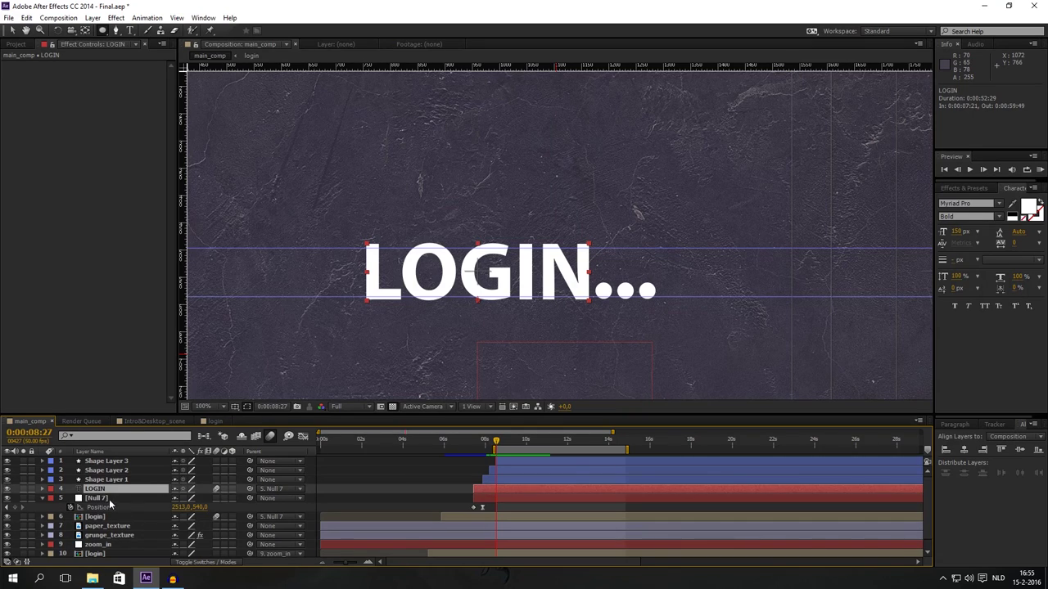
{"action": "key", "text": "ctrl+d"}
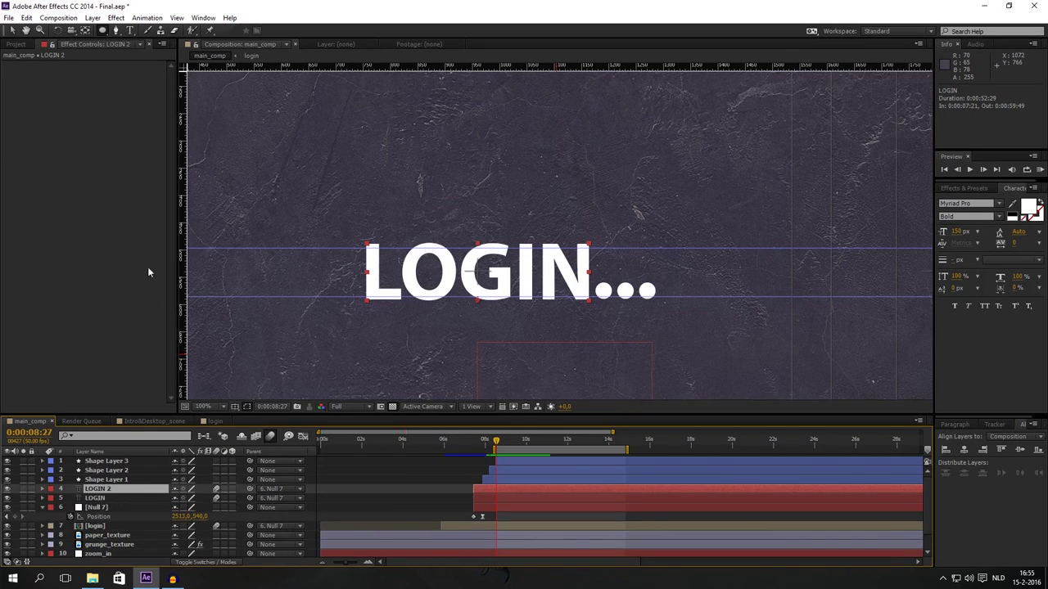
{"action": "left_click", "coordinate": [94, 490]}
{"action": "left_click", "coordinate": [129, 31]}
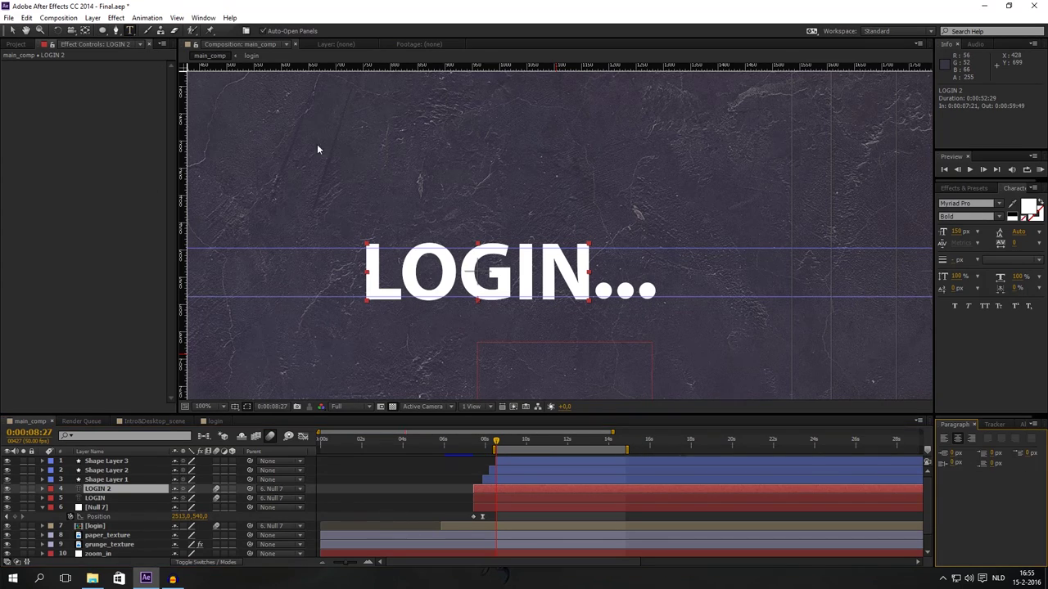
{"action": "double_click", "coordinate": [412, 271]}
{"action": "left_click", "coordinate": [1028, 208]}
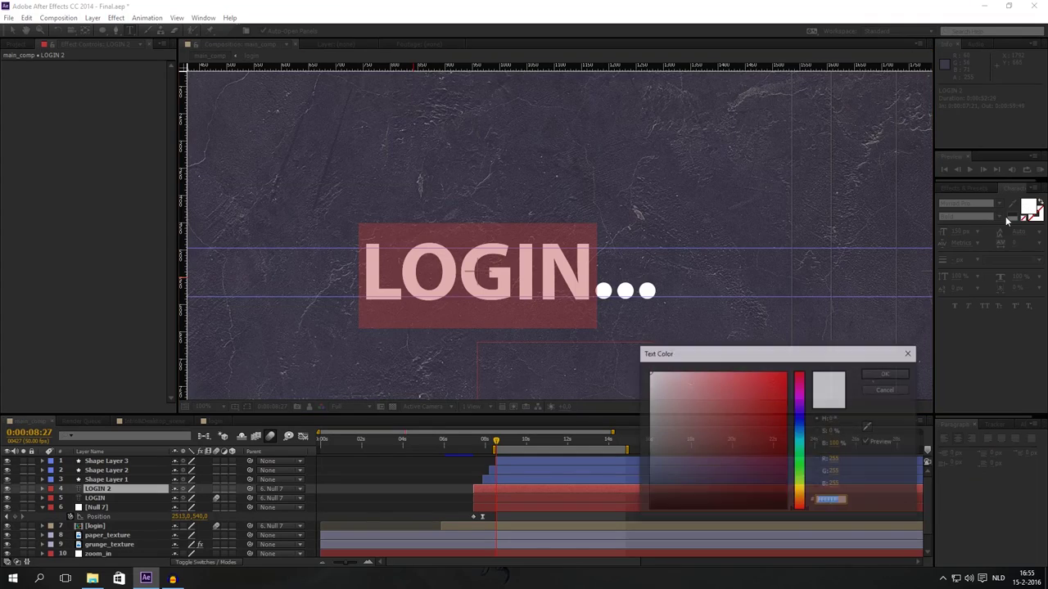
{"action": "left_click", "coordinate": [706, 370]}
{"action": "left_click", "coordinate": [884, 373]}
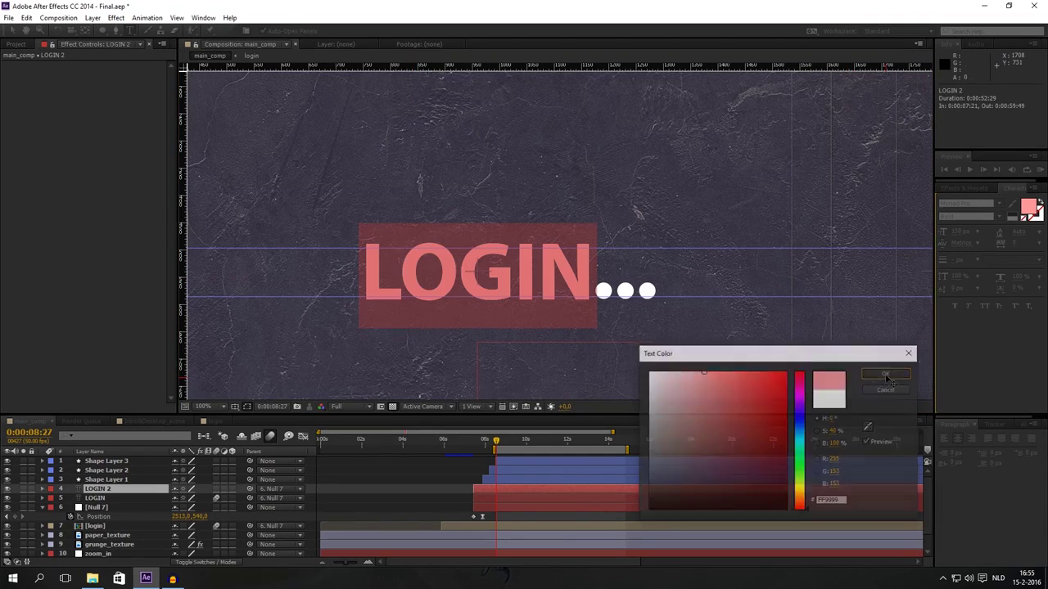
Delete the letters IN from the pink text copy so that it reads LOG
{"action": "left_click", "coordinate": [522, 295]}
{"action": "left_click_drag", "start_coordinate": [522, 295], "coordinate": [602, 347]}
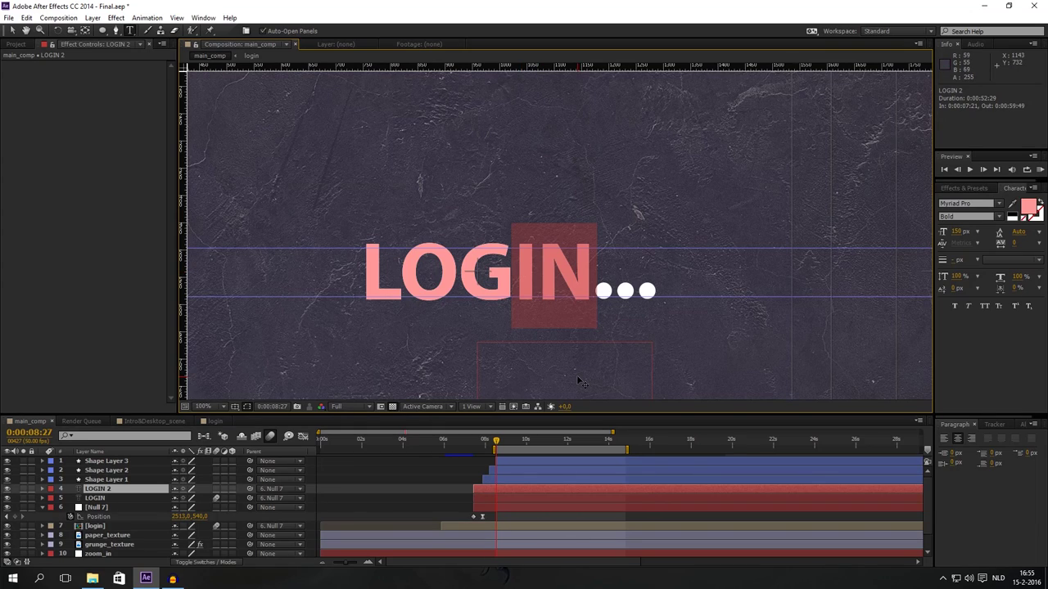
{"action": "key", "text": "BackSpace"}
{"action": "left_click", "coordinate": [10, 32]}
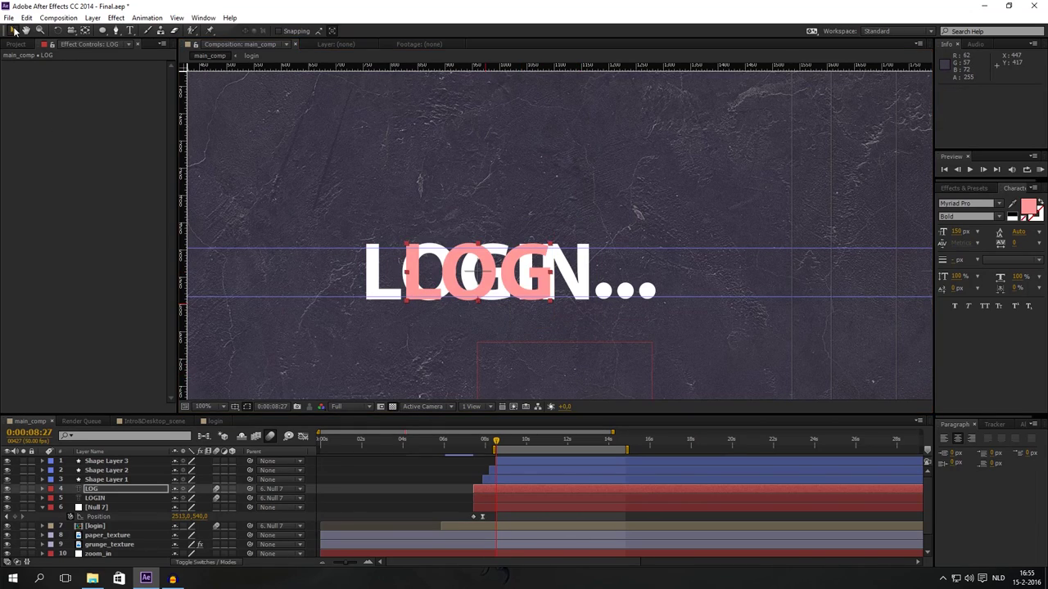
Shift the pink LOG text horizontally until it exactly covers the first three letters of the white LOGIN text
{"action": "key", "text": "shift+Left"}
{"action": "key", "text": "shift+Left"}
{"action": "key", "text": "shift+Left"}
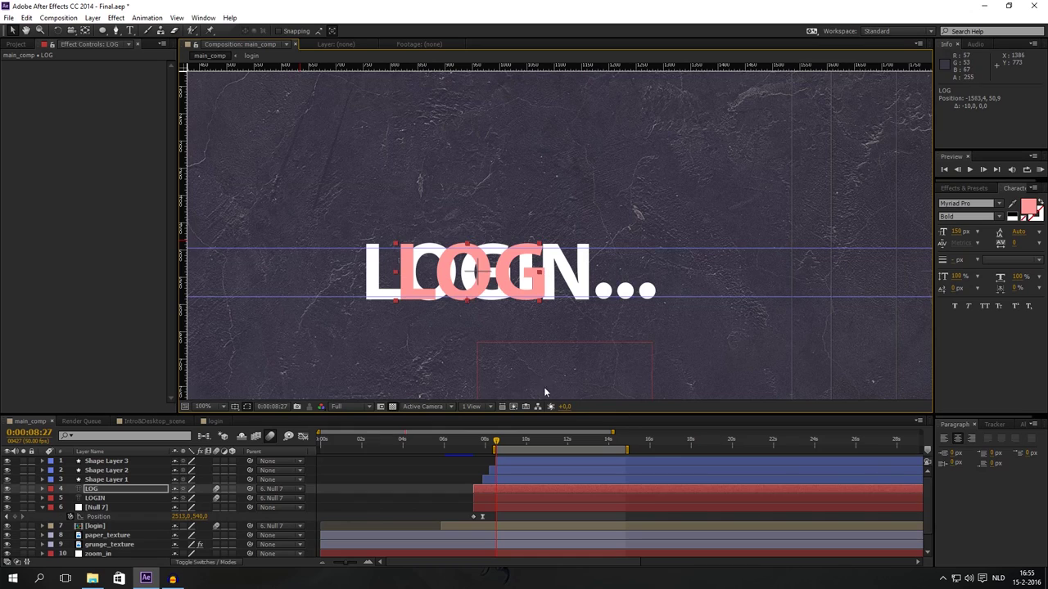
{"action": "key", "text": "shift+Left"}
{"action": "key", "text": "shift+Left"}
{"action": "key", "text": "shift+Left"}
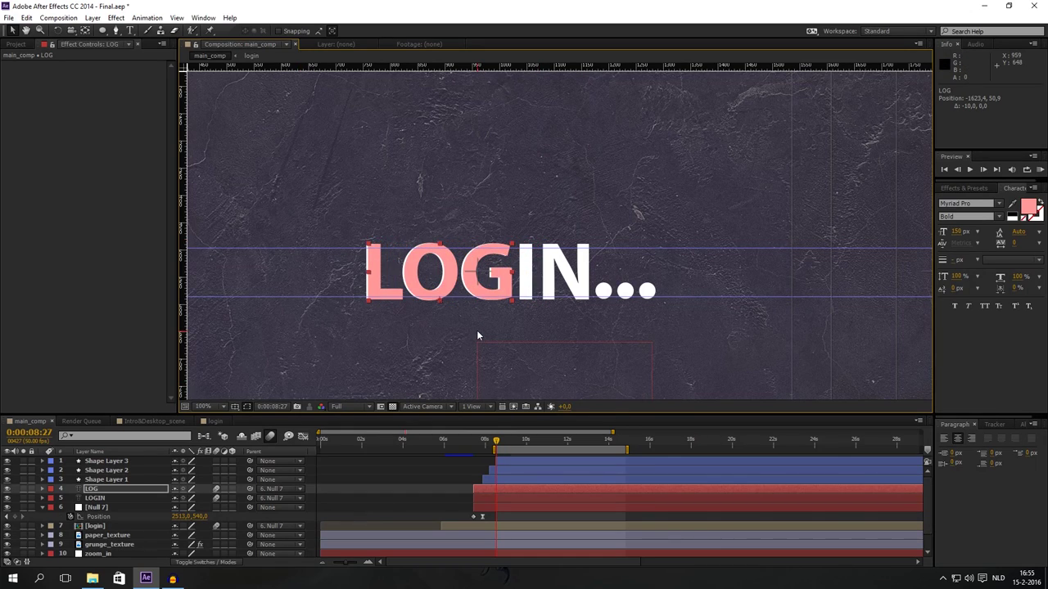
{"action": "key", "text": "Left"}
{"action": "key", "text": "Left"}
{"action": "key", "text": "Left"}
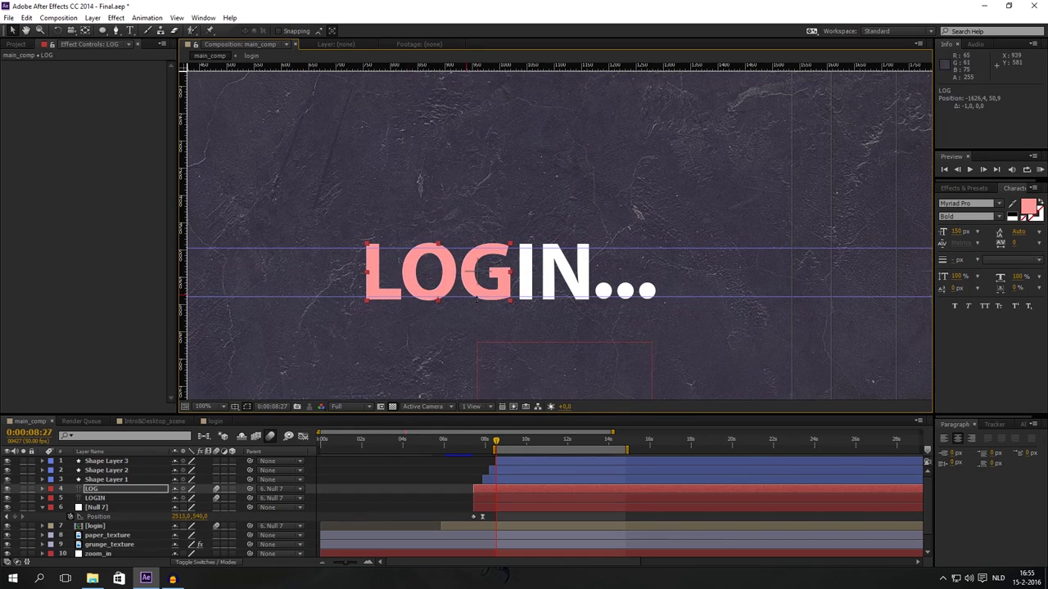
Trace the white letter I with a closed four-point Pen path on Shape Layer 3
{"action": "key", "text": "period"}
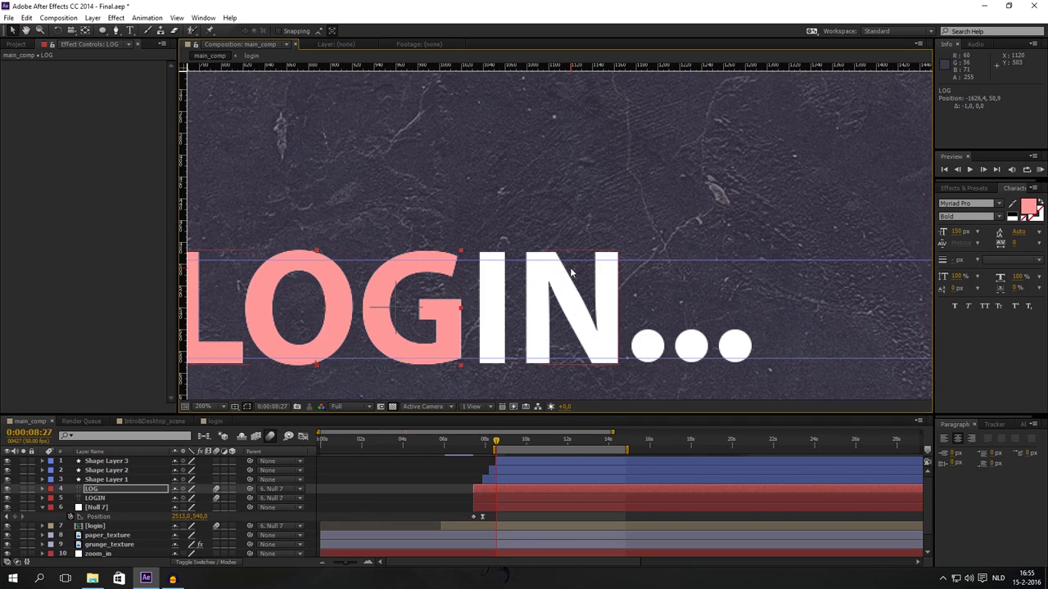
{"action": "key", "text": "period"}
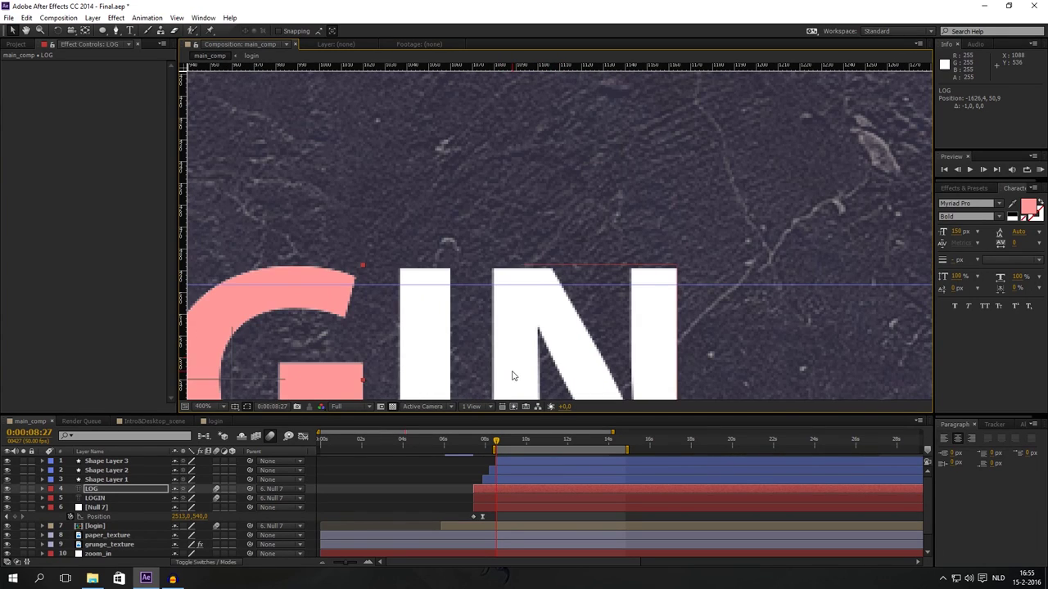
{"action": "scroll", "coordinate": [474, 338], "scroll_direction": "down", "scroll_amount": 4}
{"action": "left_click", "coordinate": [111, 461]}
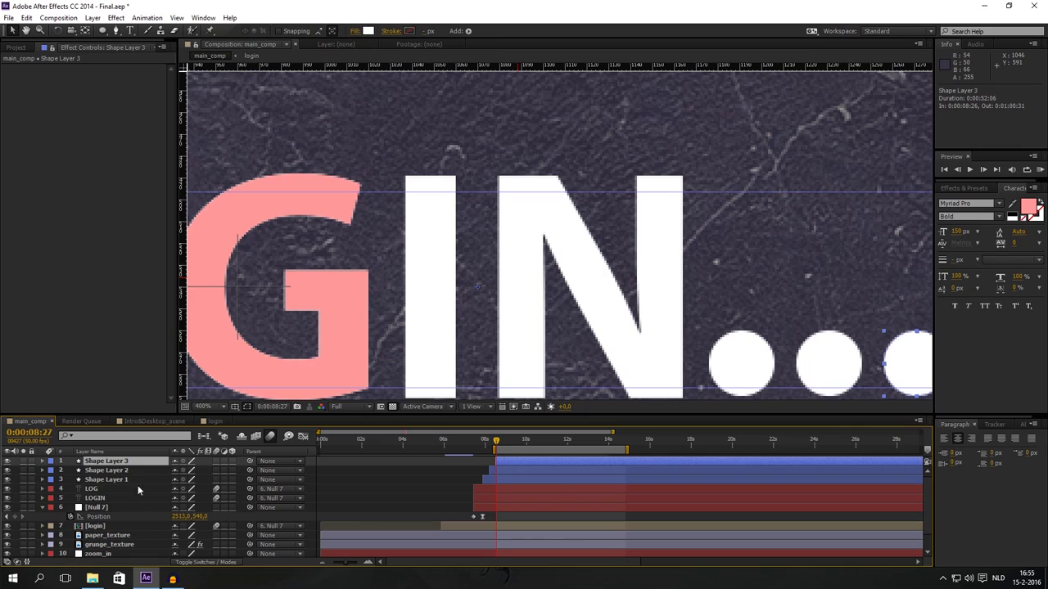
{"action": "scroll", "coordinate": [137, 486], "scroll_direction": "down", "scroll_amount": 1}
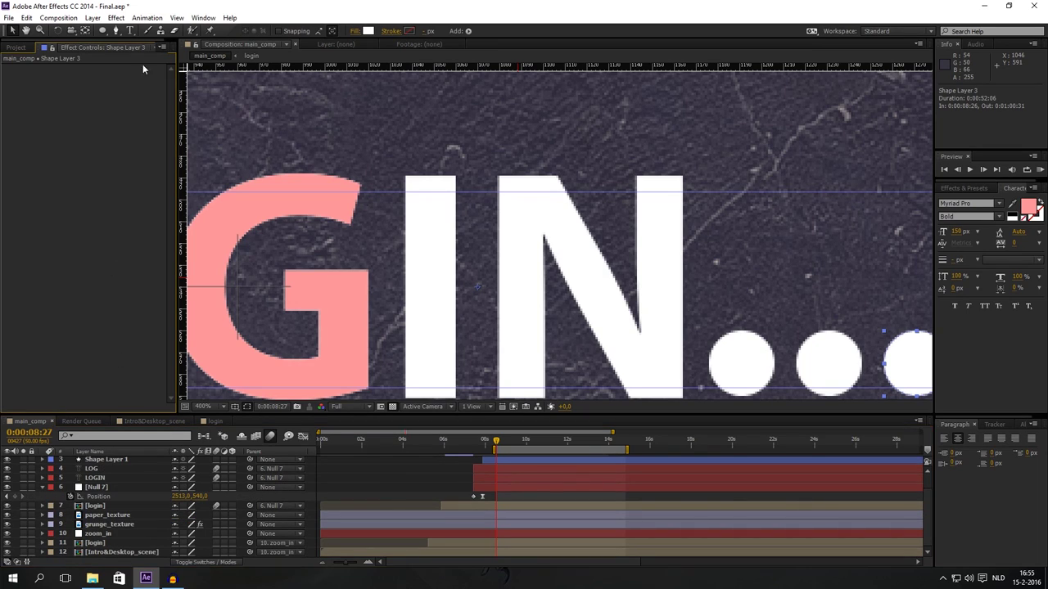
{"action": "left_click", "coordinate": [118, 31]}
{"action": "left_click_drag", "start_coordinate": [119, 32], "coordinate": [140, 39]}
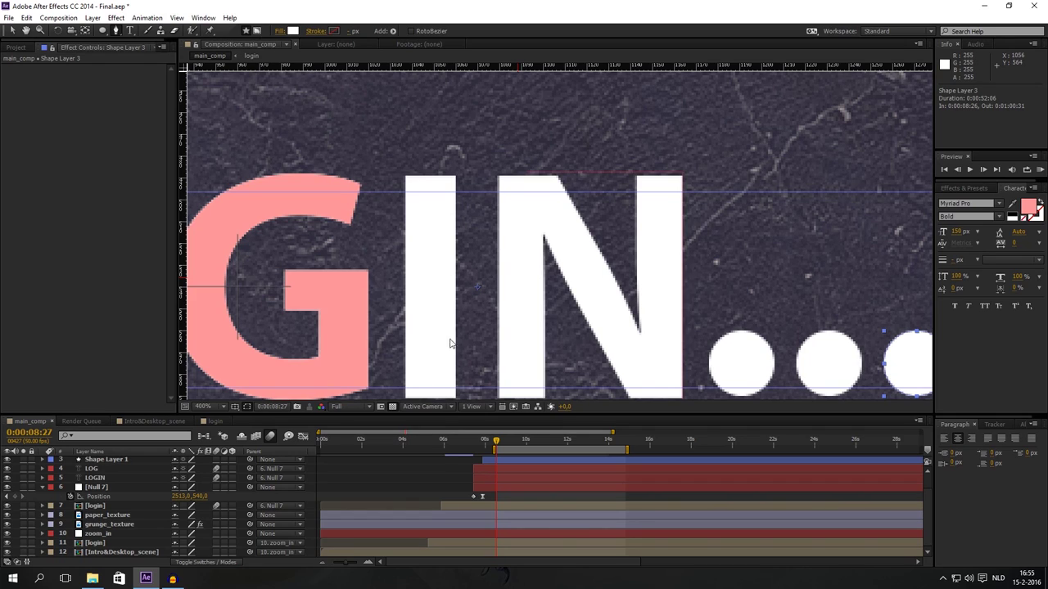
{"action": "scroll", "coordinate": [420, 340], "scroll_direction": "down", "scroll_amount": 2}
{"action": "left_click", "coordinate": [418, 337]}
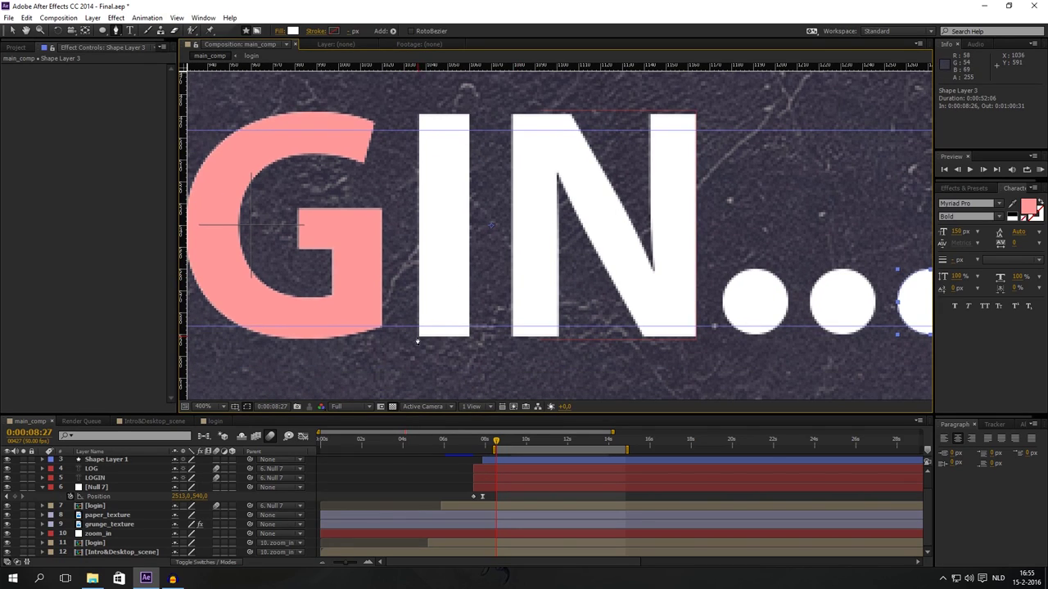
{"action": "left_click", "coordinate": [419, 116]}
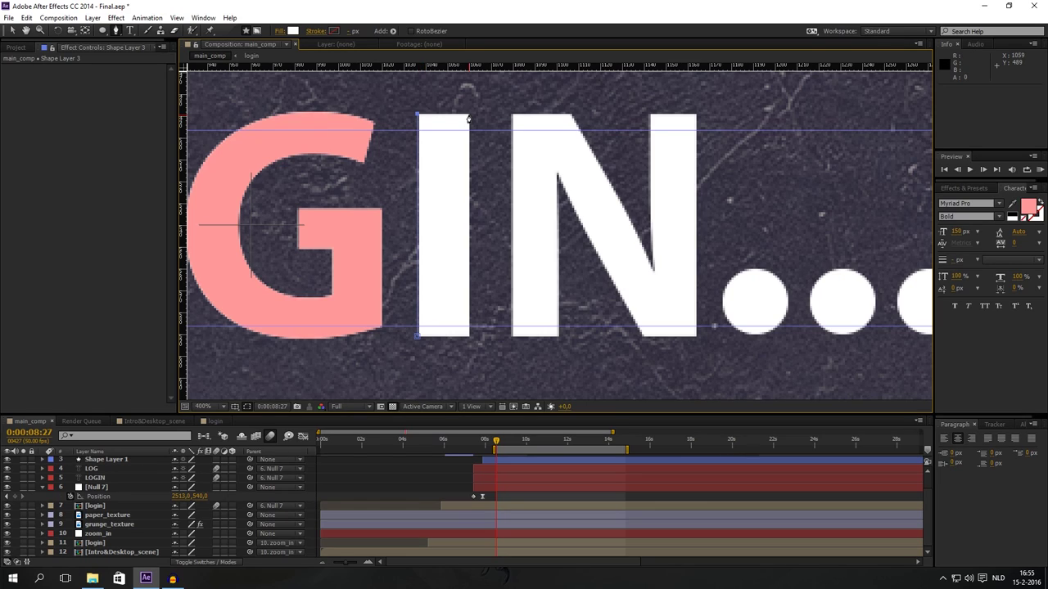
{"action": "left_click", "coordinate": [468, 117]}
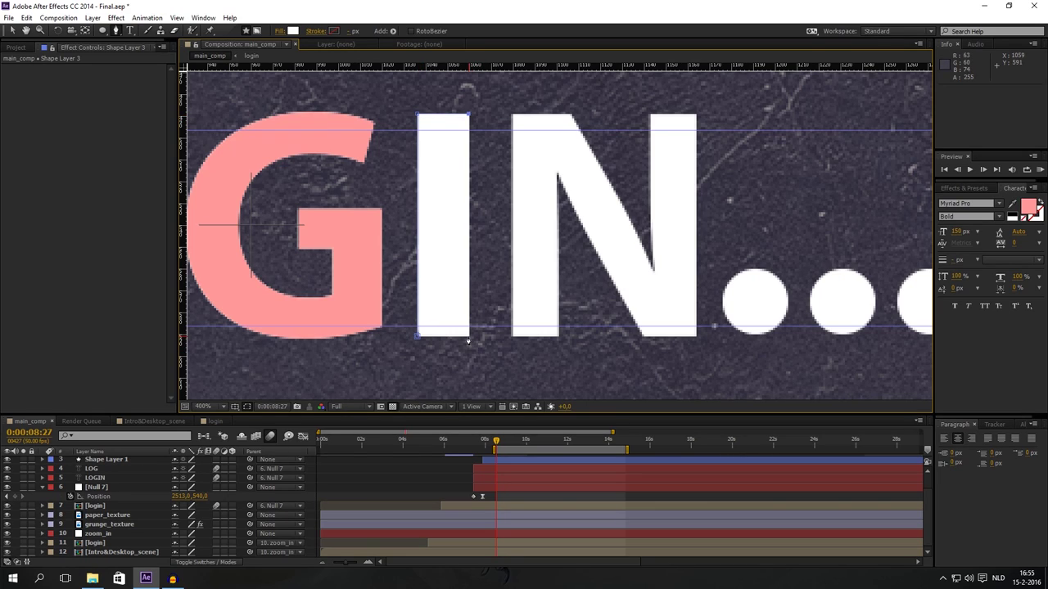
{"action": "left_click", "coordinate": [469, 336]}
{"action": "left_click", "coordinate": [418, 336]}
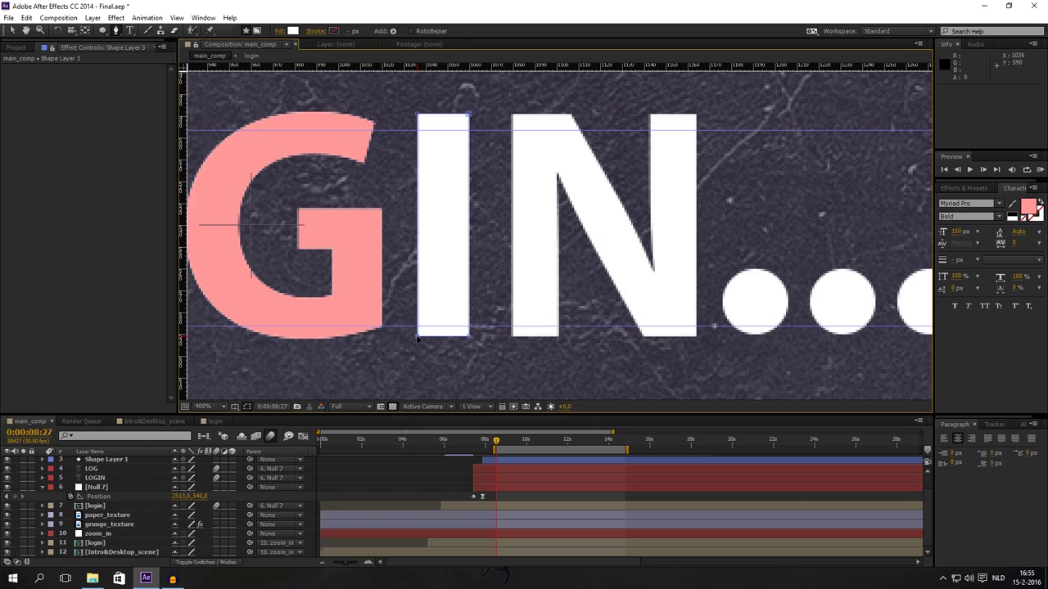
Move Shape Layer 3's anchor point to the centre of the traced I, try scaling the layer and undo the scaling
{"action": "scroll", "coordinate": [205, 492], "scroll_direction": "up", "scroll_amount": 2}
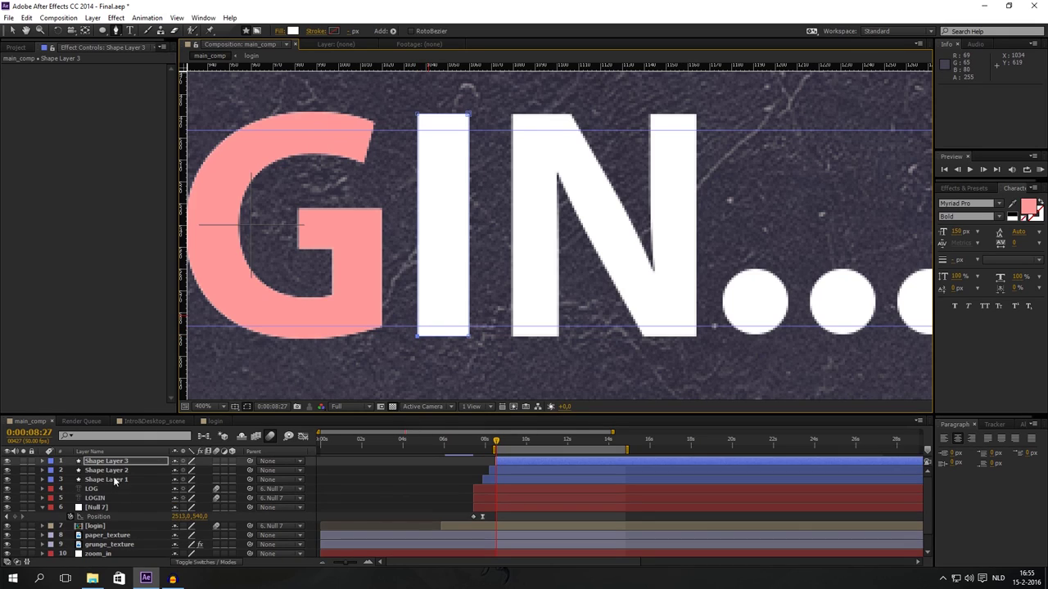
{"action": "left_click", "coordinate": [109, 470]}
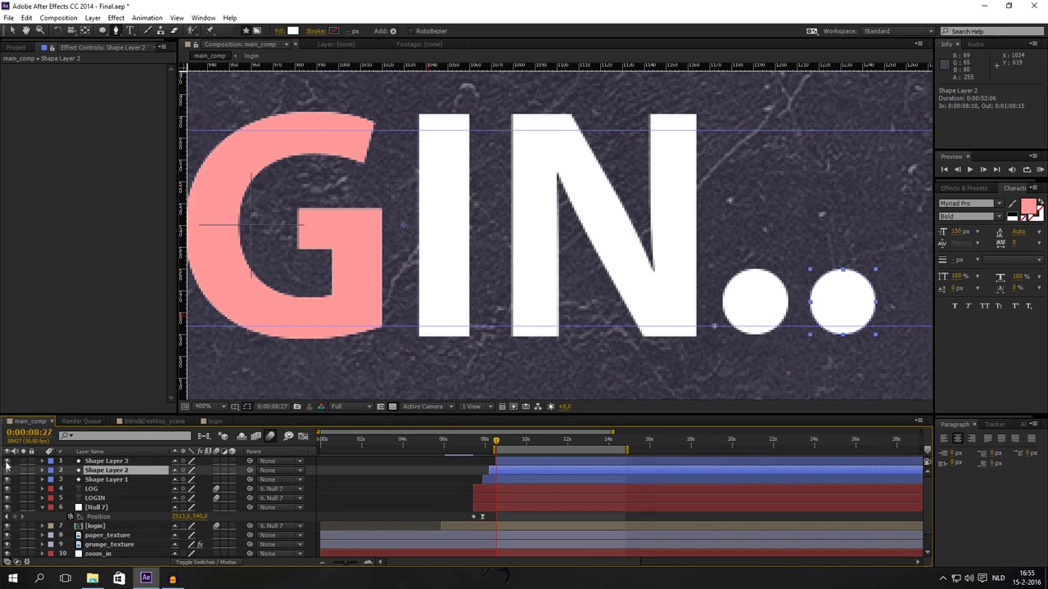
{"action": "left_click", "coordinate": [92, 462]}
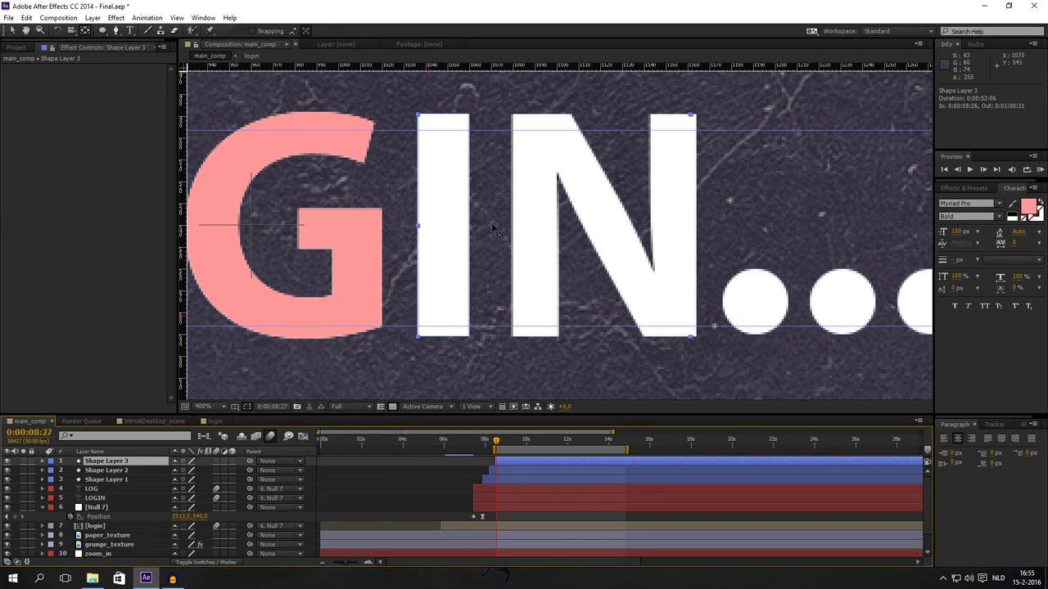
{"action": "key", "text": "v"}
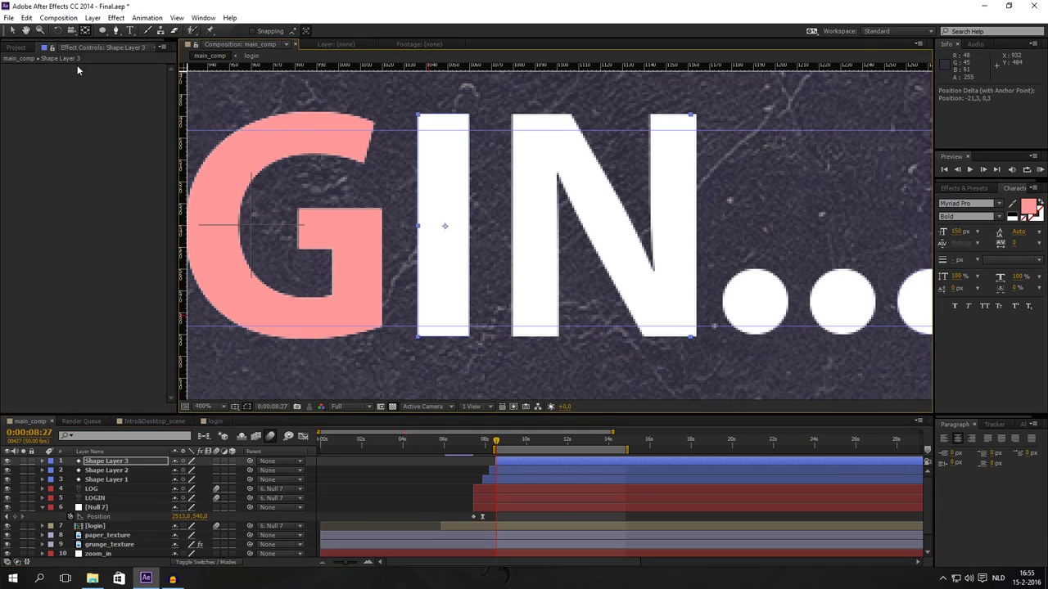
{"action": "key", "text": "g"}
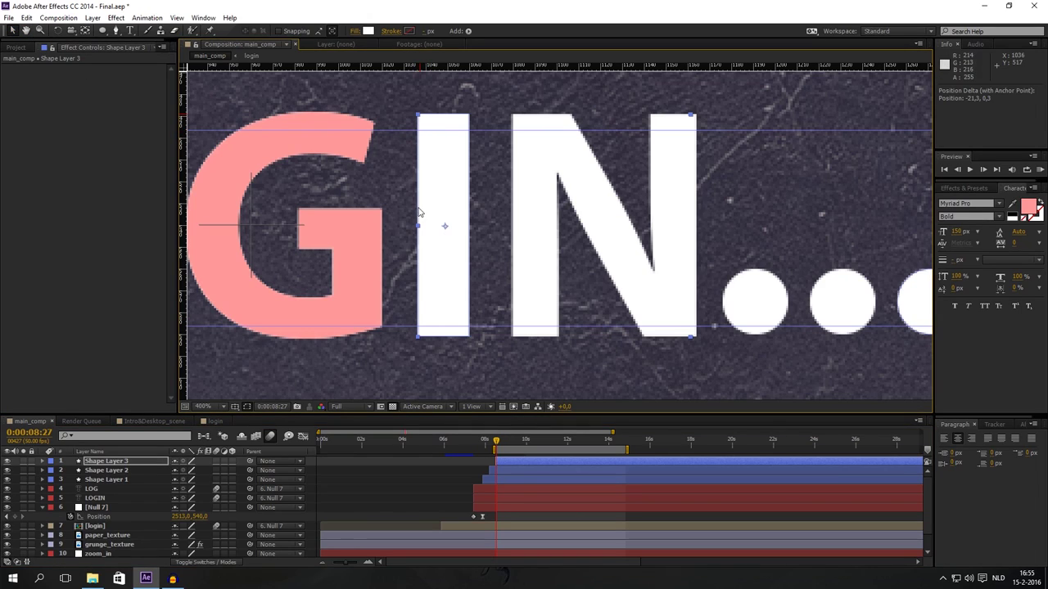
{"action": "left_click_drag", "start_coordinate": [420, 335], "coordinate": [422, 340]}
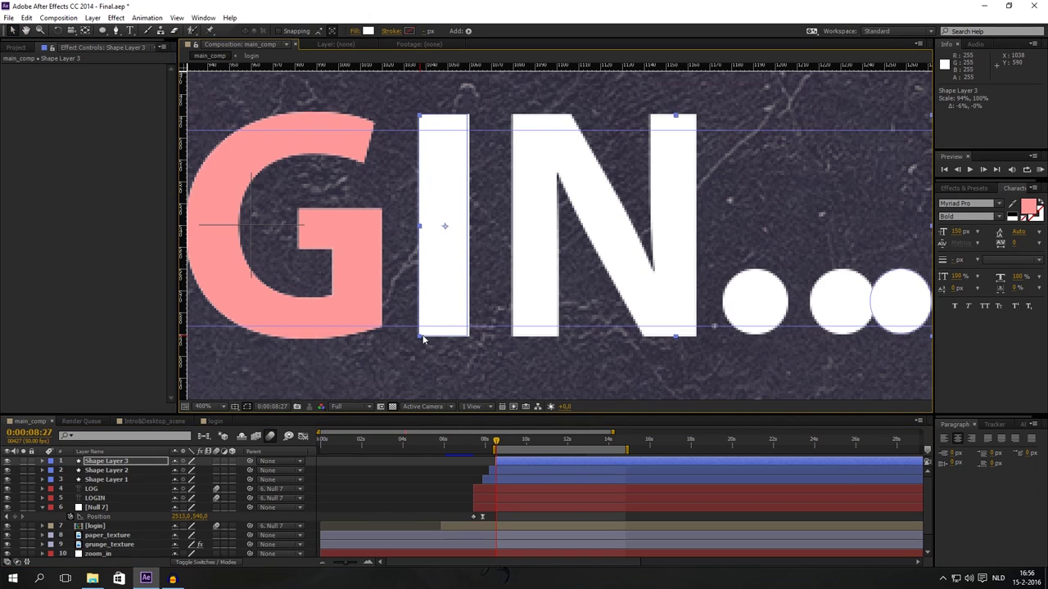
{"action": "key", "text": "ctrl+z"}
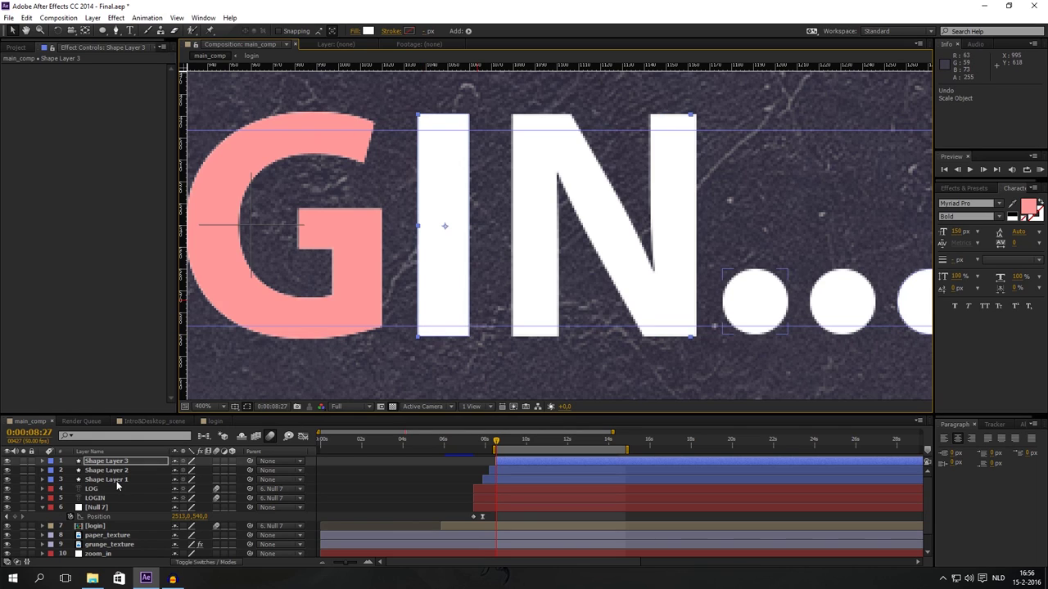
Check which shape layer contains the traced I by selecting the dot layers and toggling Shape Layer 3's visibility
{"action": "left_click", "coordinate": [114, 481]}
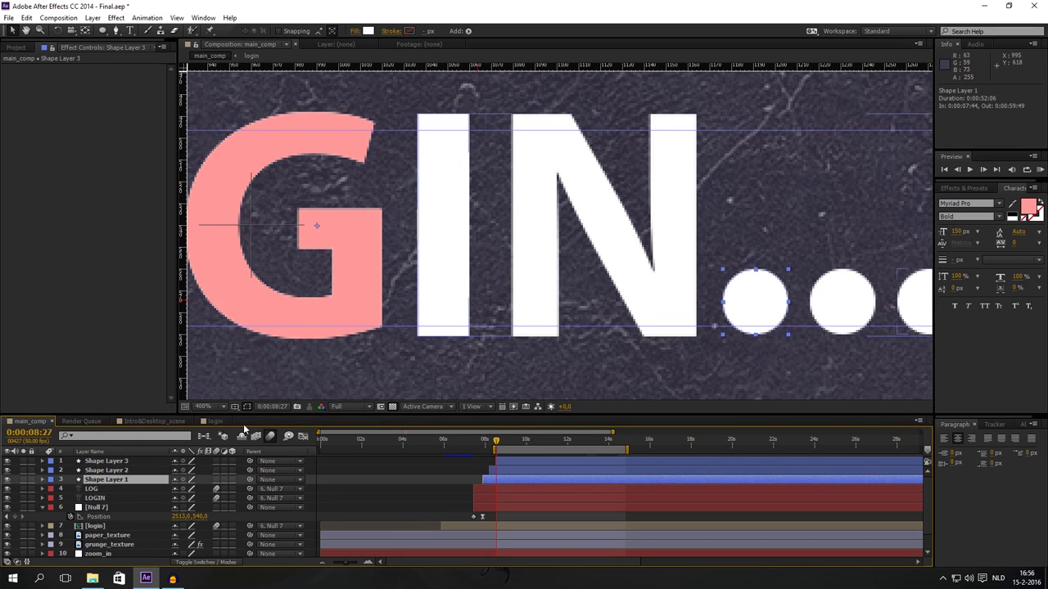
{"action": "scroll", "coordinate": [749, 292], "scroll_direction": "down", "scroll_amount": 2}
{"action": "left_click", "coordinate": [702, 272]}
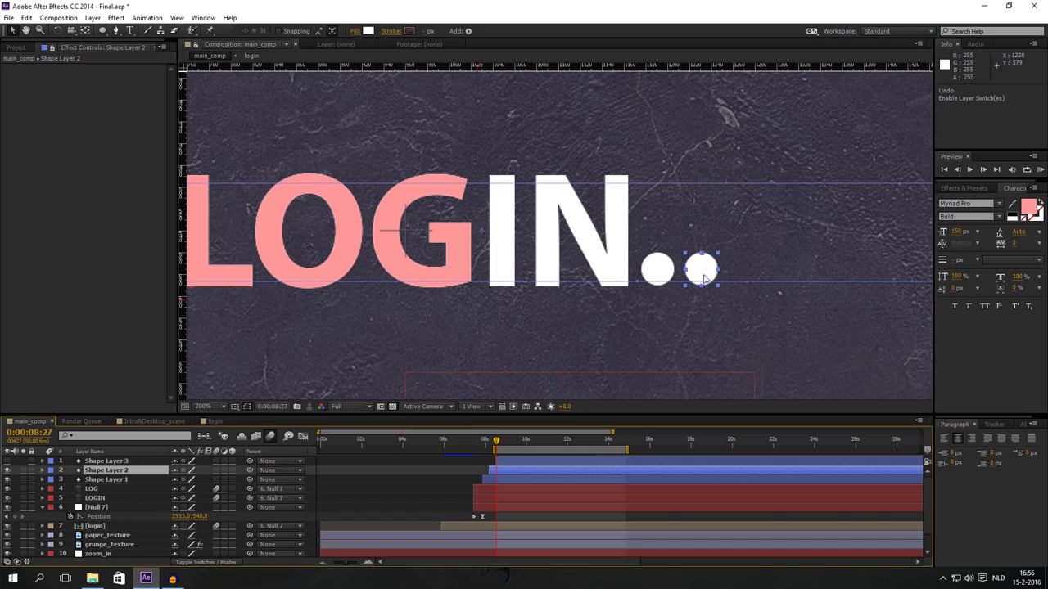
{"action": "left_click", "coordinate": [98, 461]}
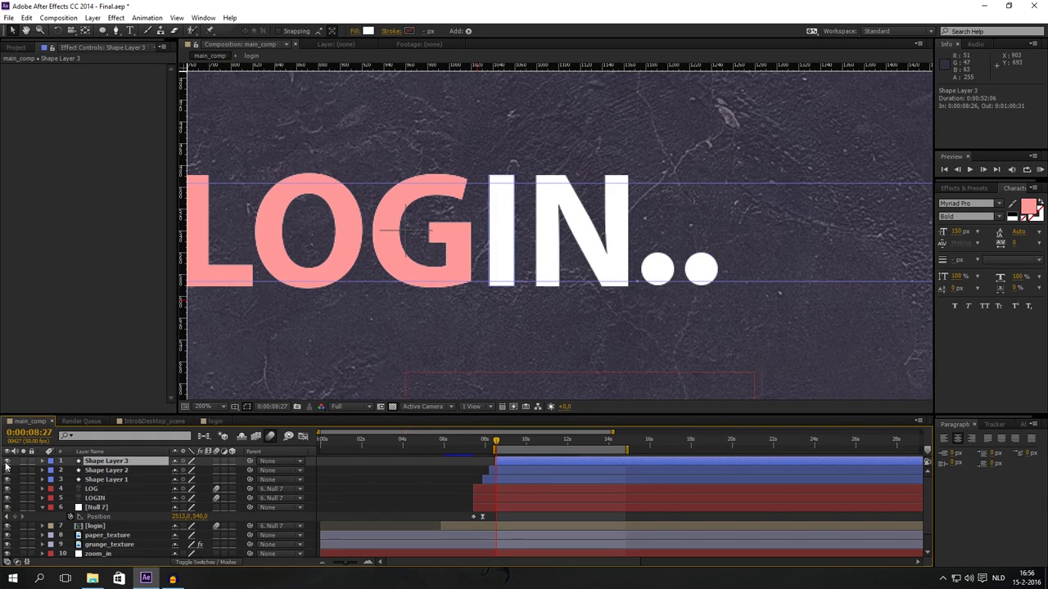
{"action": "left_click", "coordinate": [6, 462]}
{"action": "key", "text": "ctrl+z"}
{"action": "key", "text": "ctrl+z"}
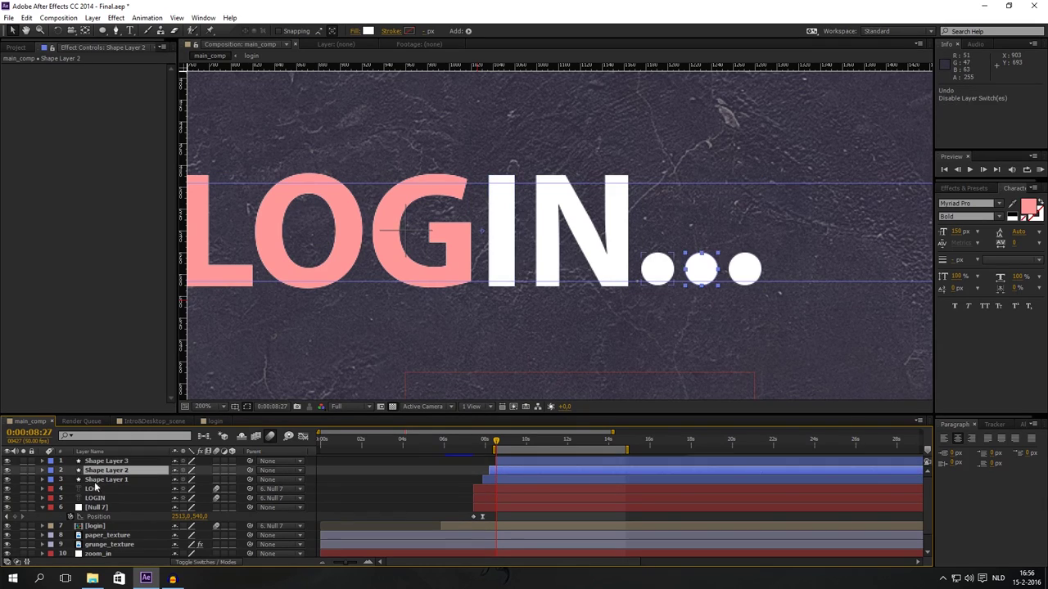
{"action": "left_click", "coordinate": [107, 480]}
{"action": "left_click", "coordinate": [113, 462]}
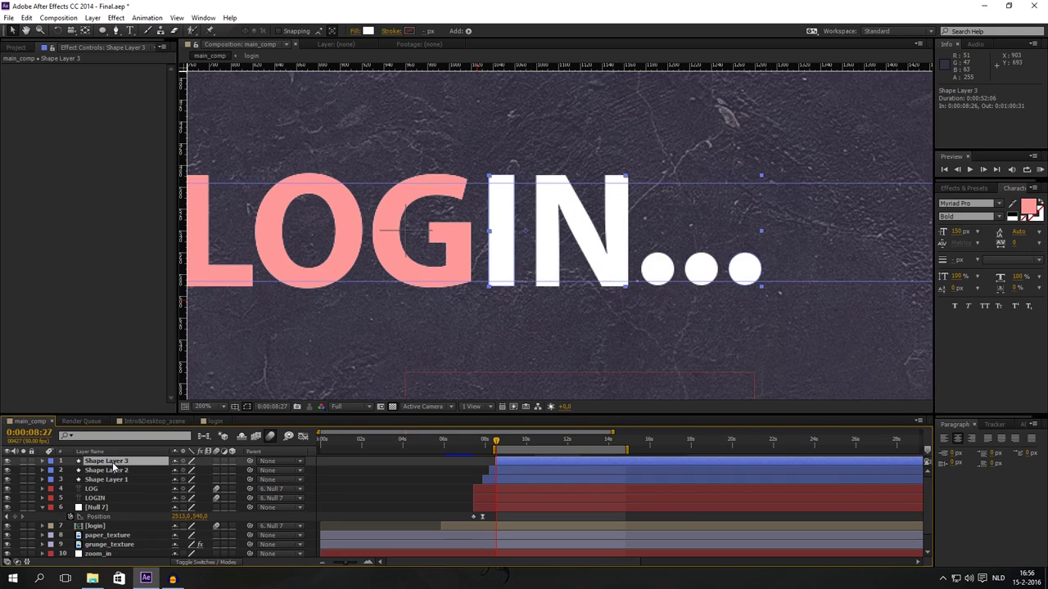
Undo the traced I path on Shape Layer 3 so that the layer holds only its dot
{"action": "key", "text": "ctrl+z"}
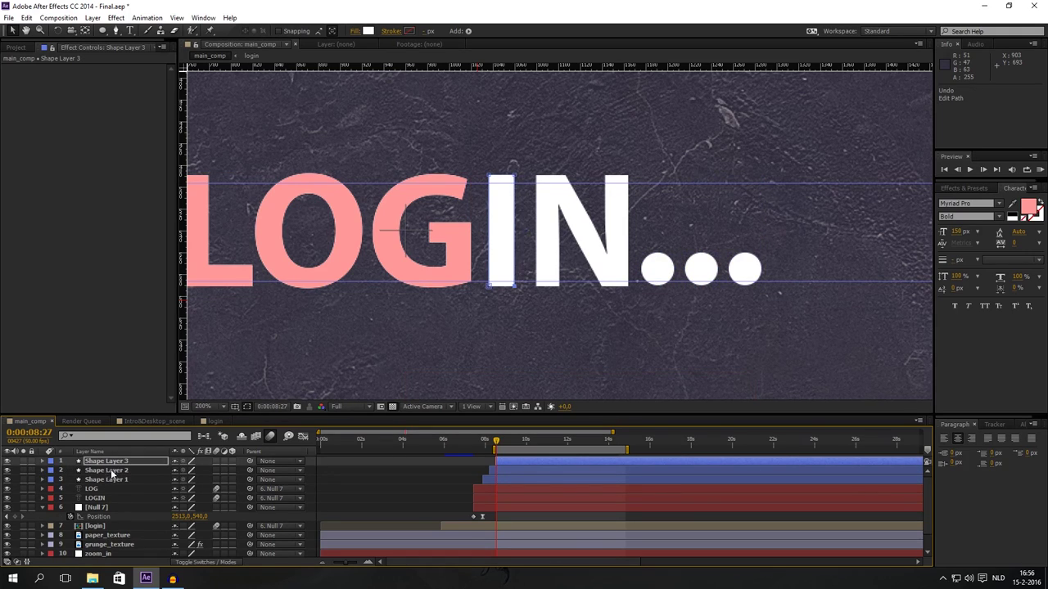
{"action": "key", "text": "ctrl+z"}
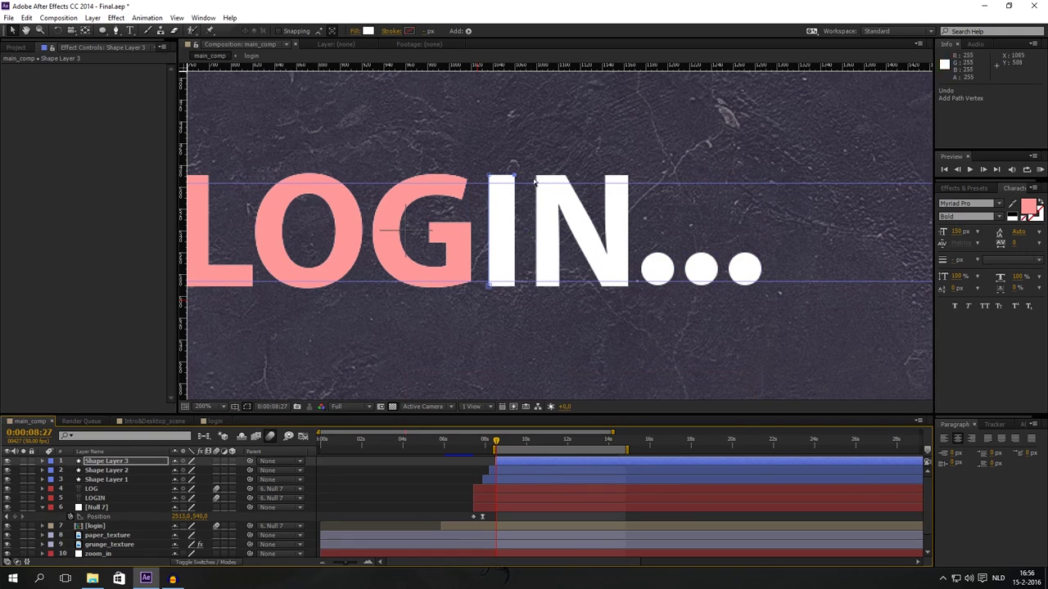
{"action": "key", "text": "ctrl+z"}
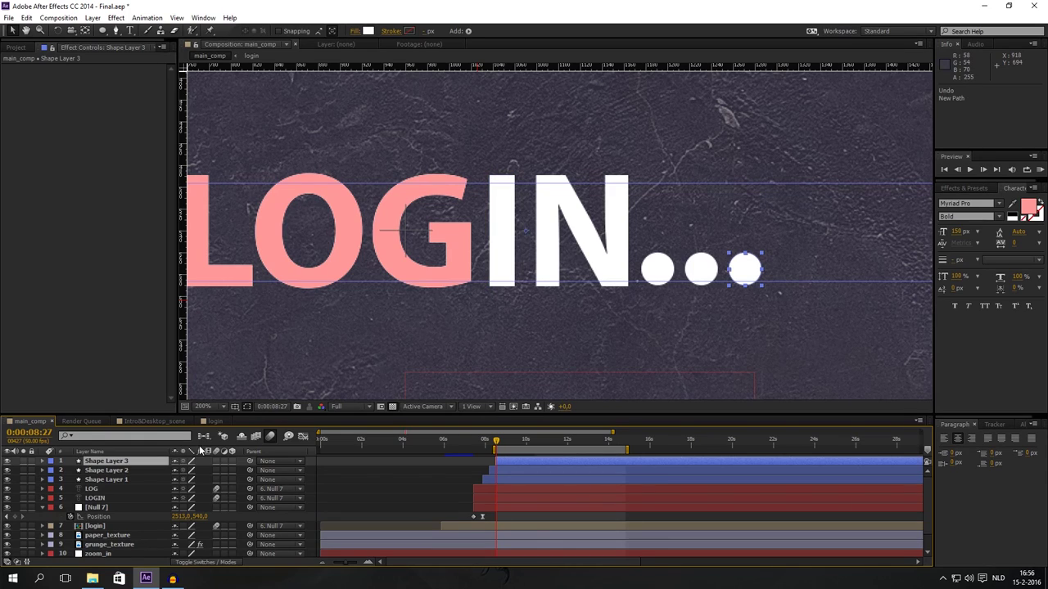
{"action": "left_click", "coordinate": [106, 471]}
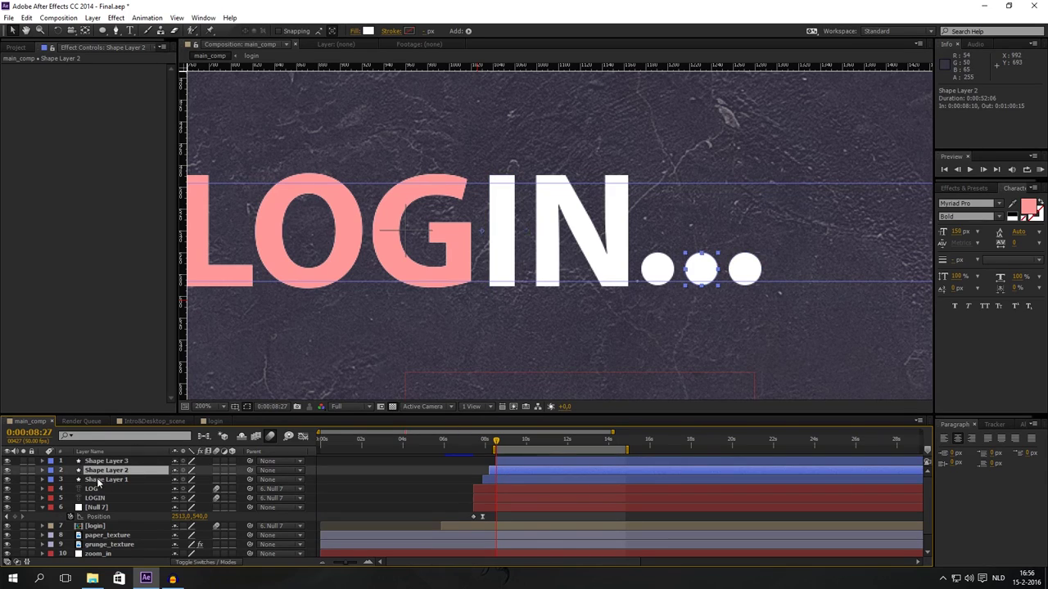
{"action": "left_click", "coordinate": [115, 463]}
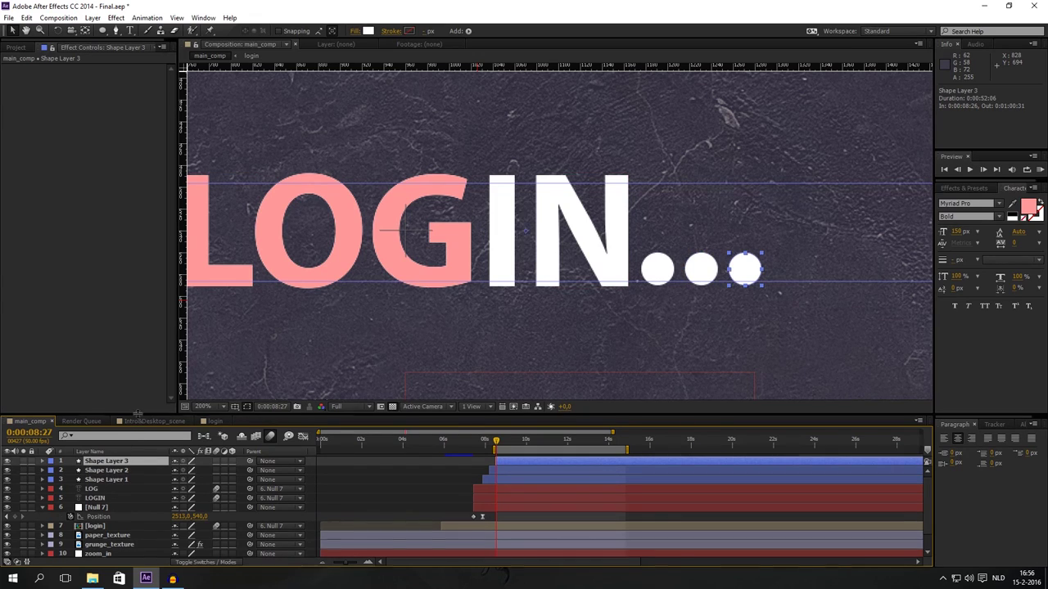
With no layer selected, trace the white letter I with a closed four-point Pen path on a new shape layer
{"action": "left_click_drag", "start_coordinate": [138, 415], "coordinate": [123, 245]}
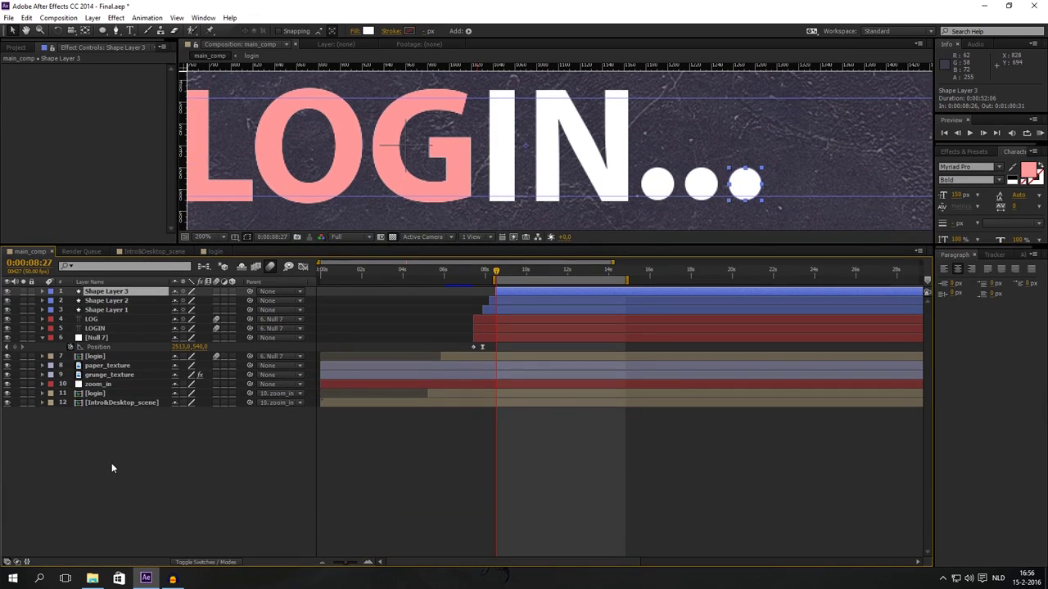
{"action": "left_click", "coordinate": [114, 460]}
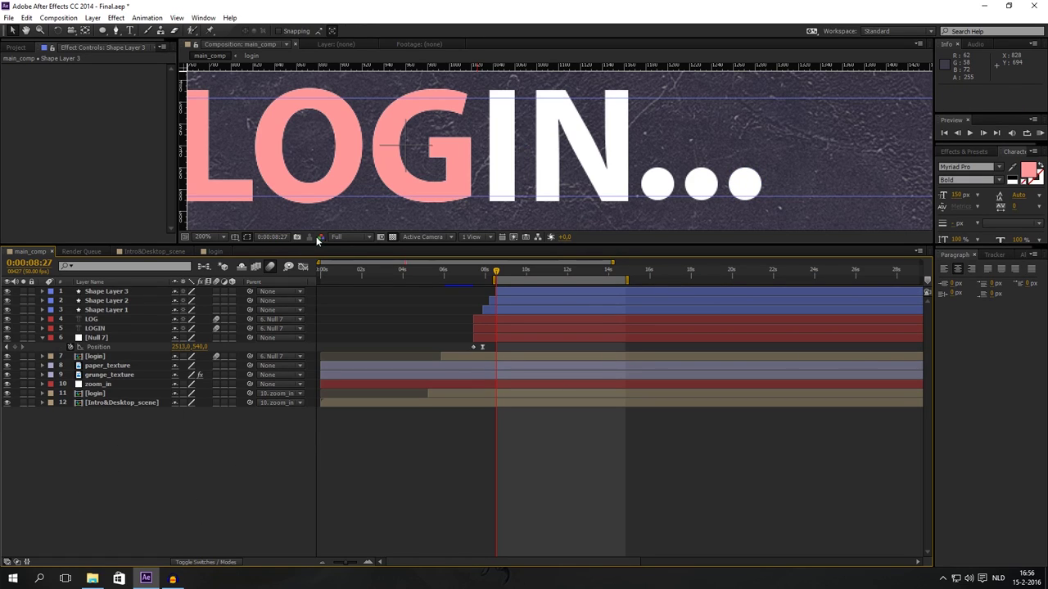
{"action": "left_click_drag", "start_coordinate": [317, 243], "coordinate": [318, 315]}
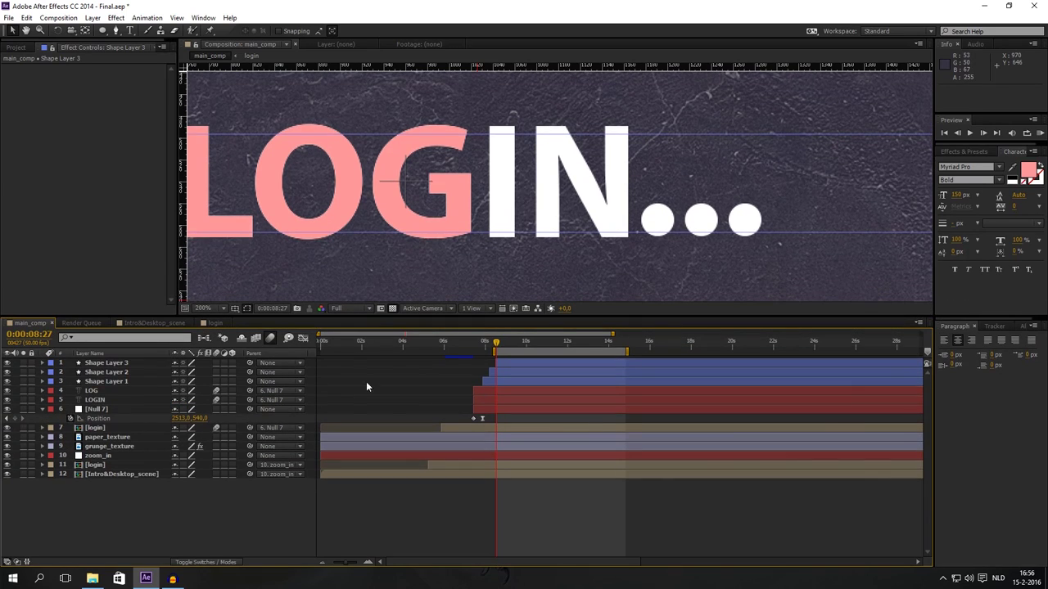
{"action": "left_click_drag", "start_coordinate": [244, 316], "coordinate": [248, 422]}
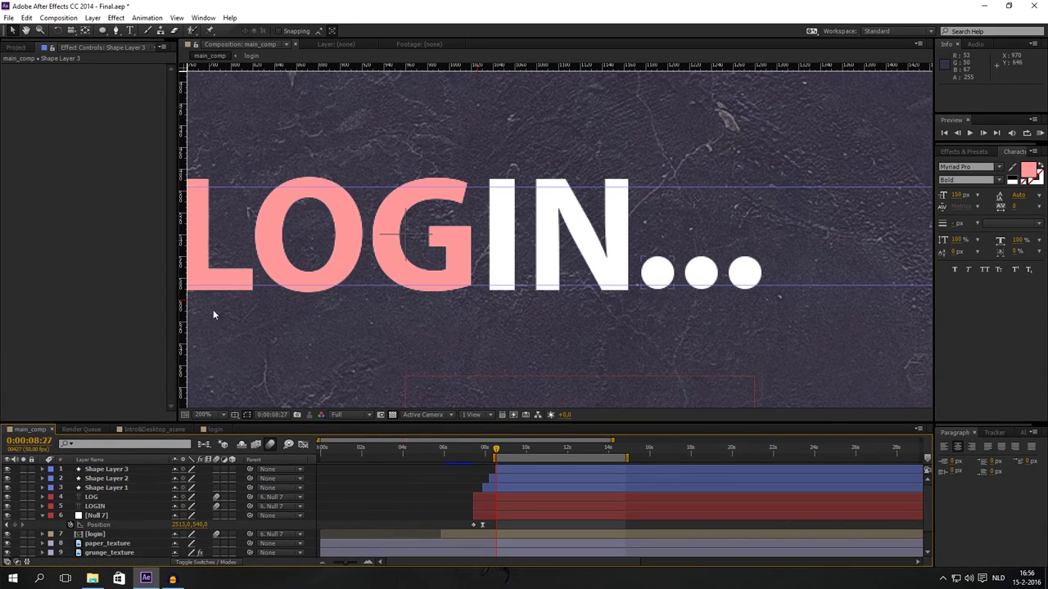
{"action": "left_click", "coordinate": [117, 32]}
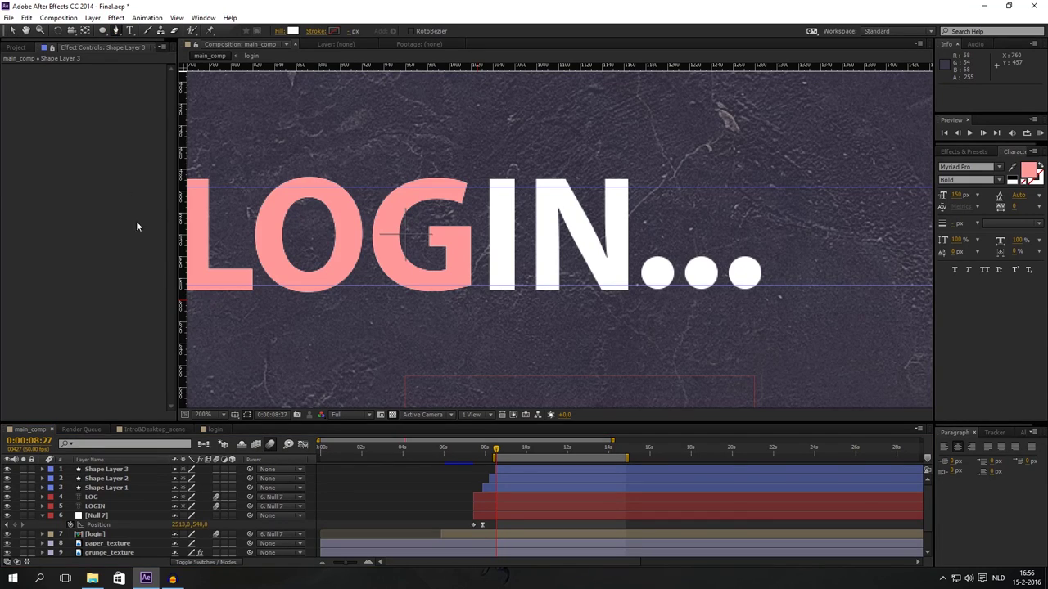
{"action": "key", "text": "period"}
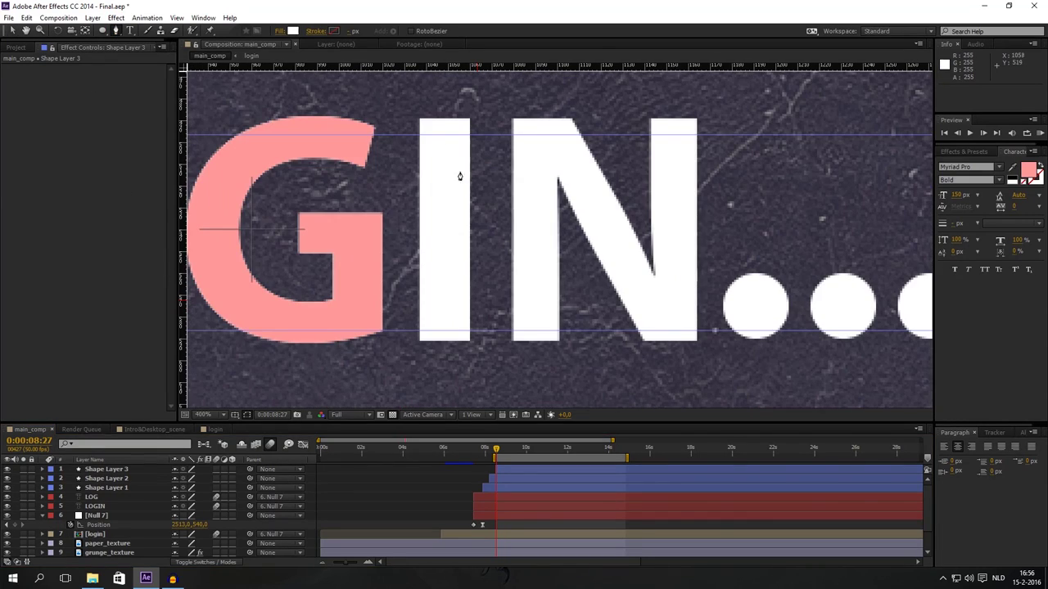
{"action": "left_click", "coordinate": [420, 120]}
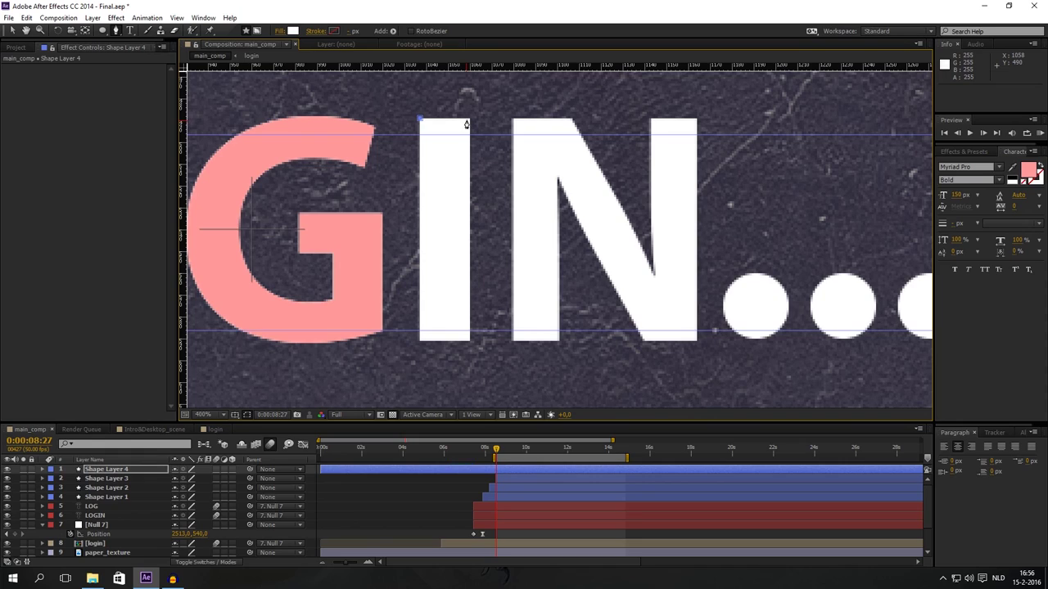
{"action": "left_click", "coordinate": [469, 121]}
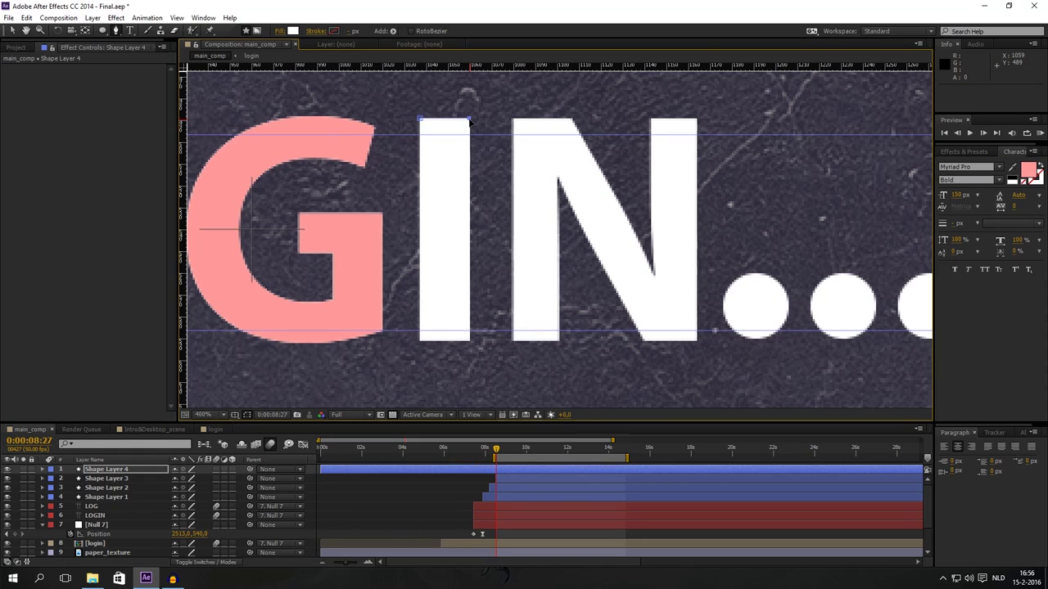
{"action": "left_click", "coordinate": [469, 340]}
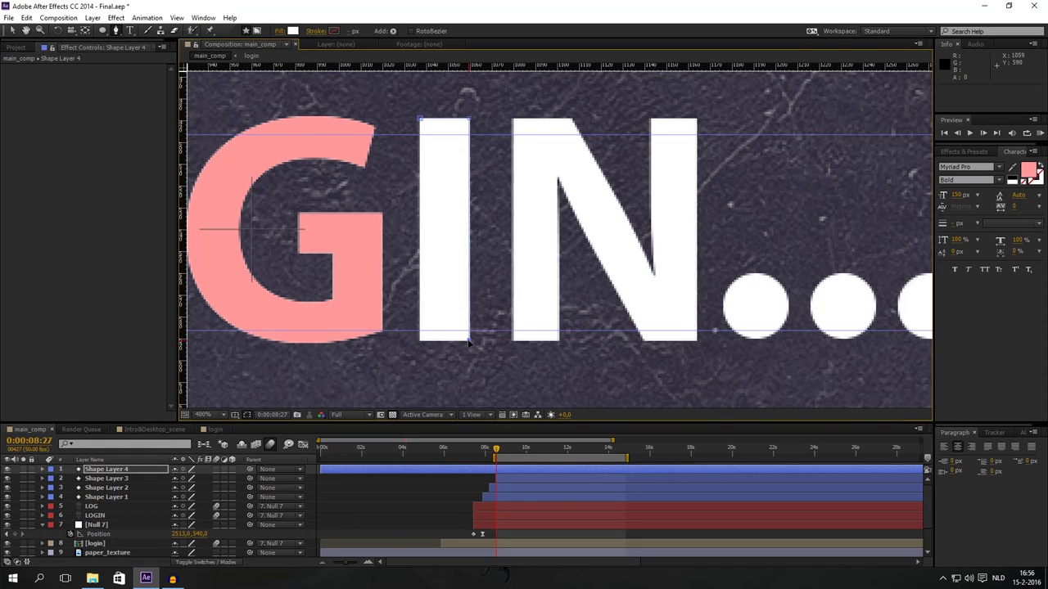
{"action": "left_click", "coordinate": [420, 341]}
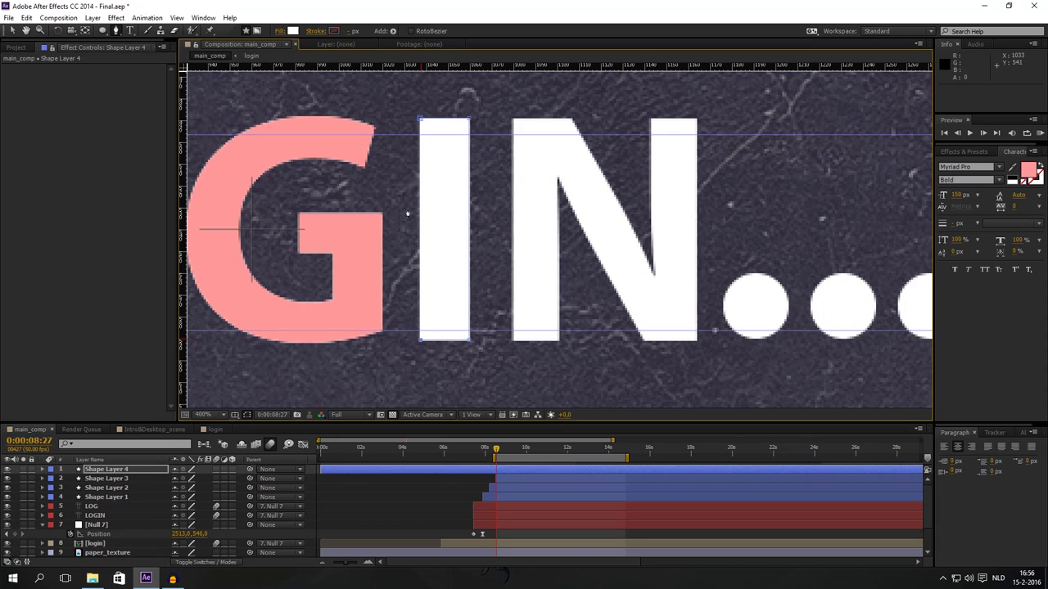
{"action": "left_click", "coordinate": [420, 121]}
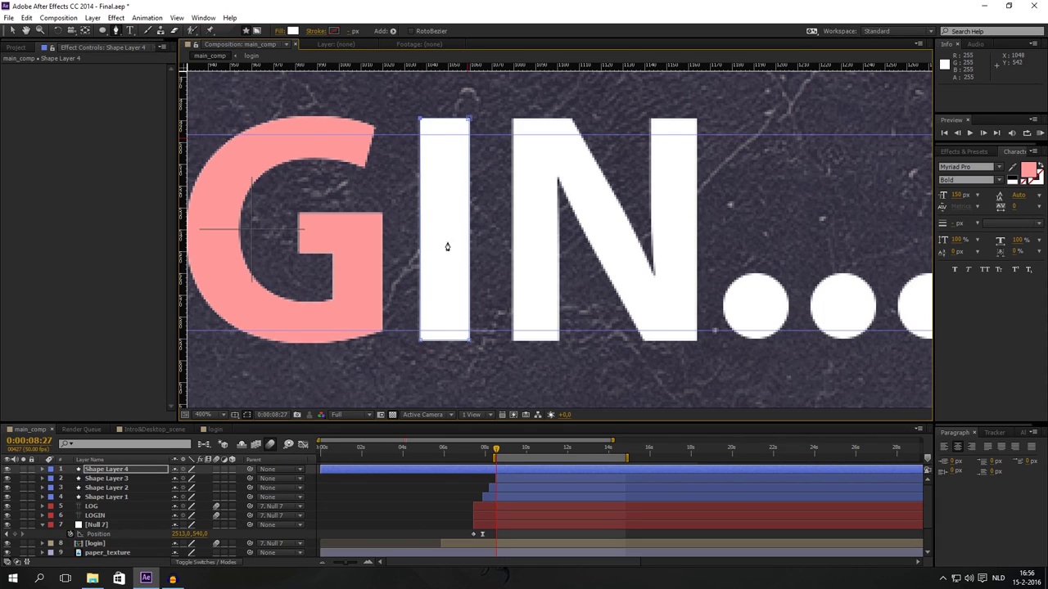
Move the anchor point of Shape Layer 4 to the centre of the traced I
{"action": "left_click", "coordinate": [51, 472]}
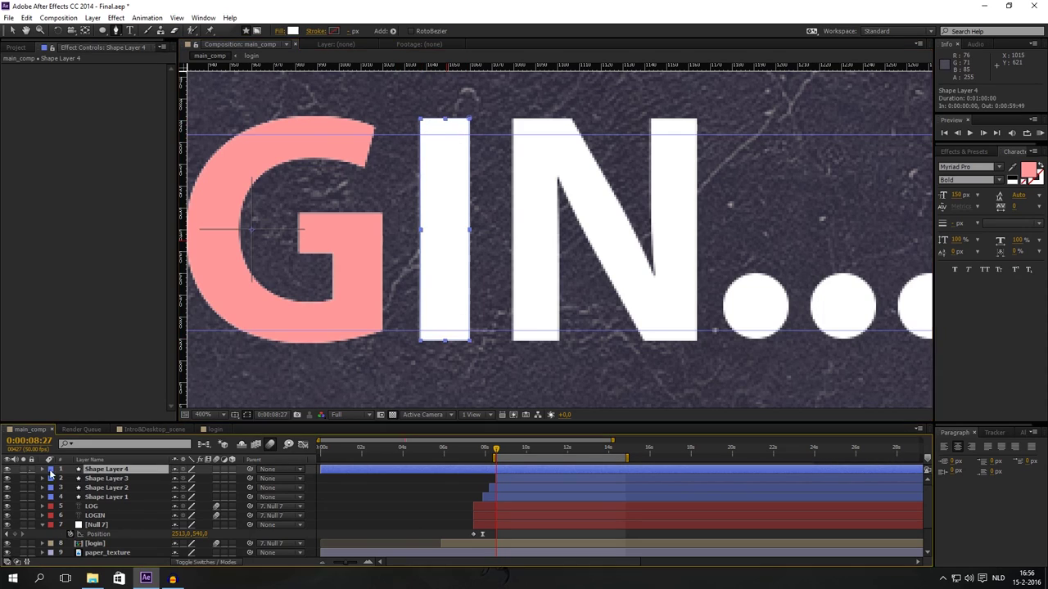
{"action": "left_click", "coordinate": [7, 470]}
{"action": "key", "text": "v"}
{"action": "left_click_drag", "start_coordinate": [254, 231], "coordinate": [446, 231]}
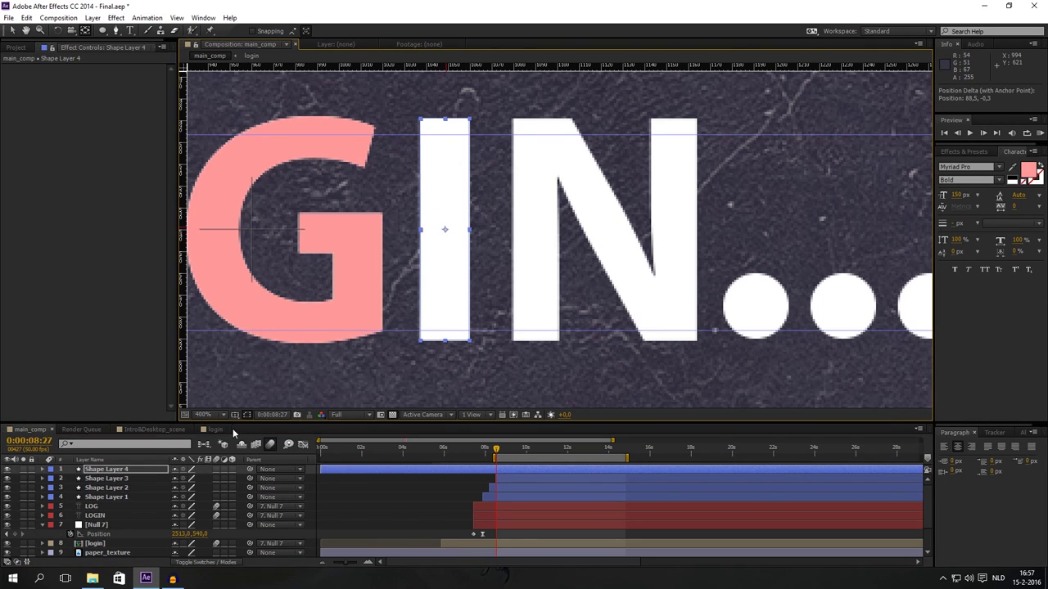
On a new shape layer, trace the letter N with the Pen tool from its lower-left corner to its upper-right corner
{"action": "left_click_drag", "start_coordinate": [237, 422], "coordinate": [257, 471]}
{"action": "key", "text": "g"}
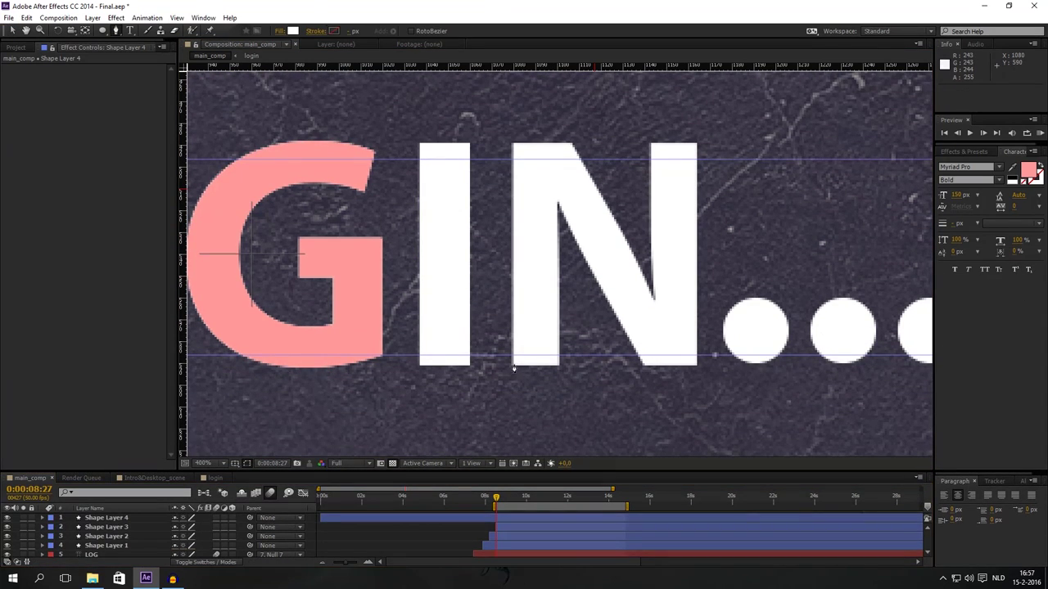
{"action": "left_click", "coordinate": [513, 364]}
{"action": "left_click", "coordinate": [513, 146]}
{"action": "left_click", "coordinate": [573, 146]}
{"action": "left_click", "coordinate": [653, 301]}
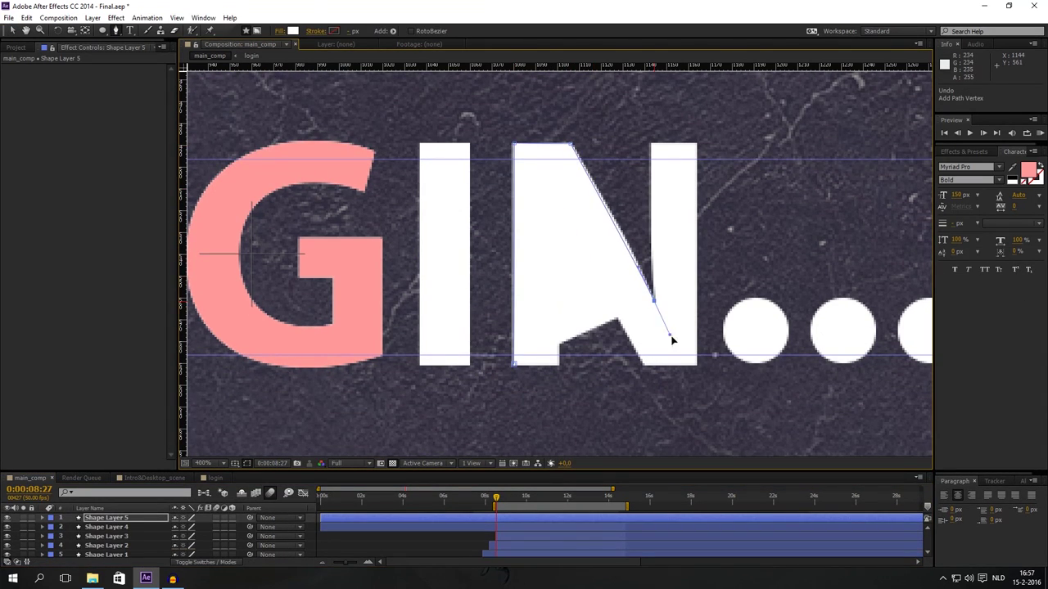
{"action": "left_click_drag", "start_coordinate": [655, 302], "coordinate": [657, 309]}
{"action": "left_click", "coordinate": [652, 146]}
{"action": "left_click", "coordinate": [696, 146]}
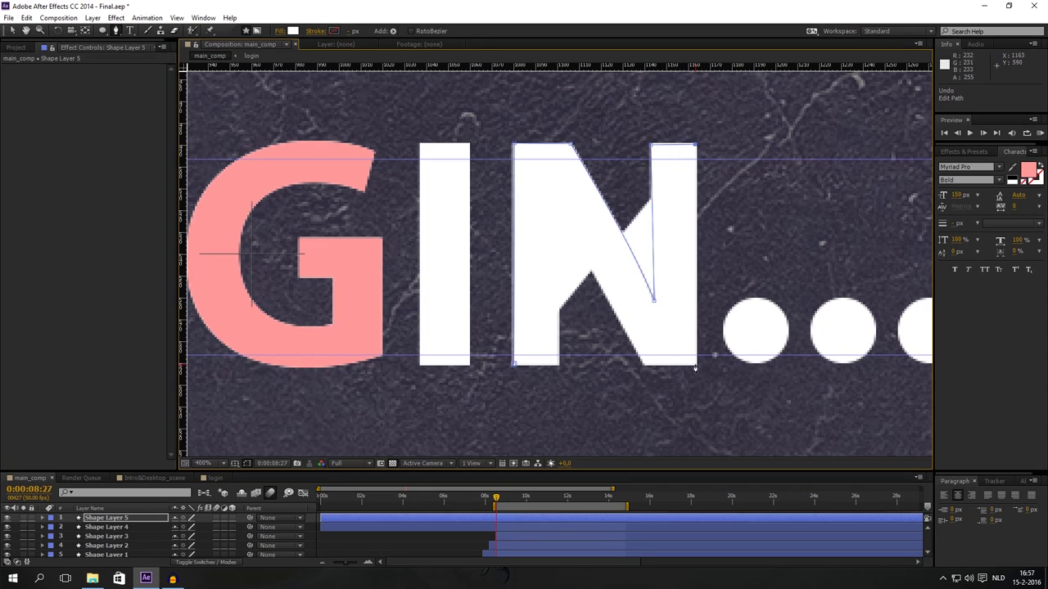
Lower Shape Layer 5's opacity to 63% and complete the N path along its base and inner diagonal
{"action": "left_click", "coordinate": [696, 364]}
{"action": "key", "text": "alt+shift+t"}
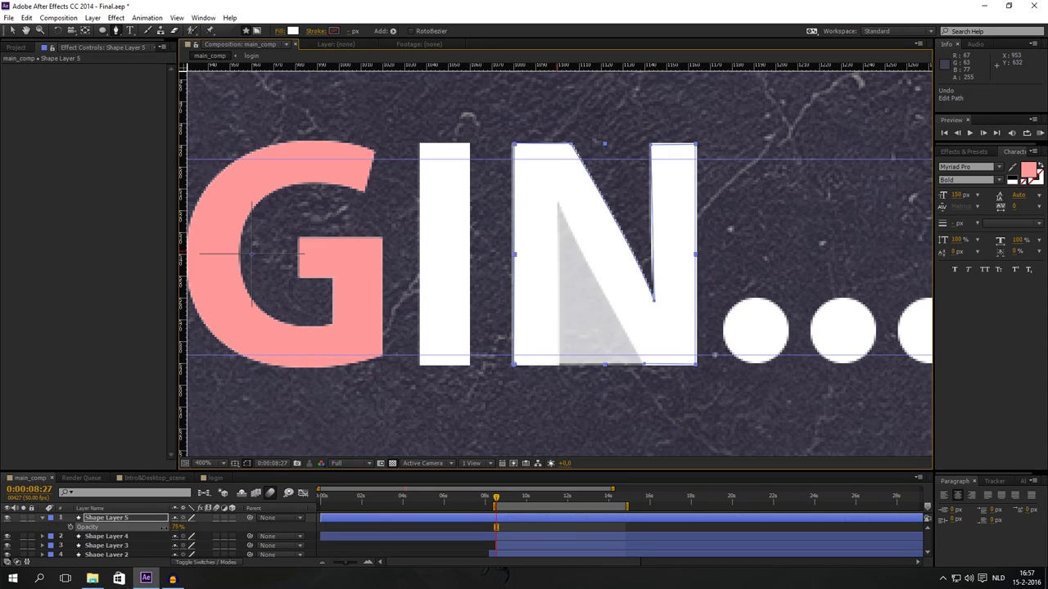
{"action": "left_click", "coordinate": [558, 201]}
{"action": "key", "text": "g"}
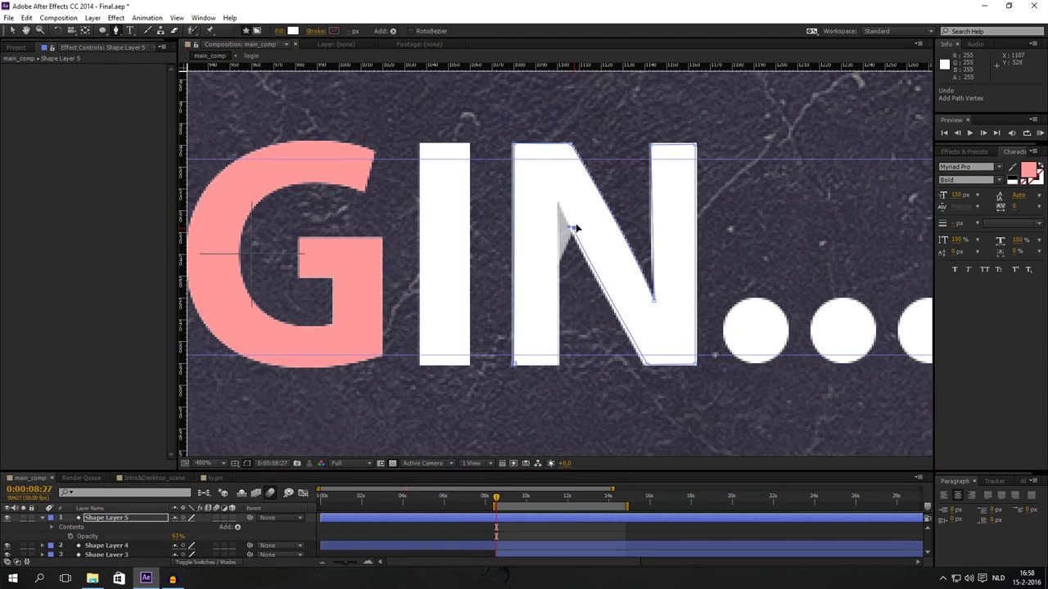
{"action": "left_click", "coordinate": [569, 228]}
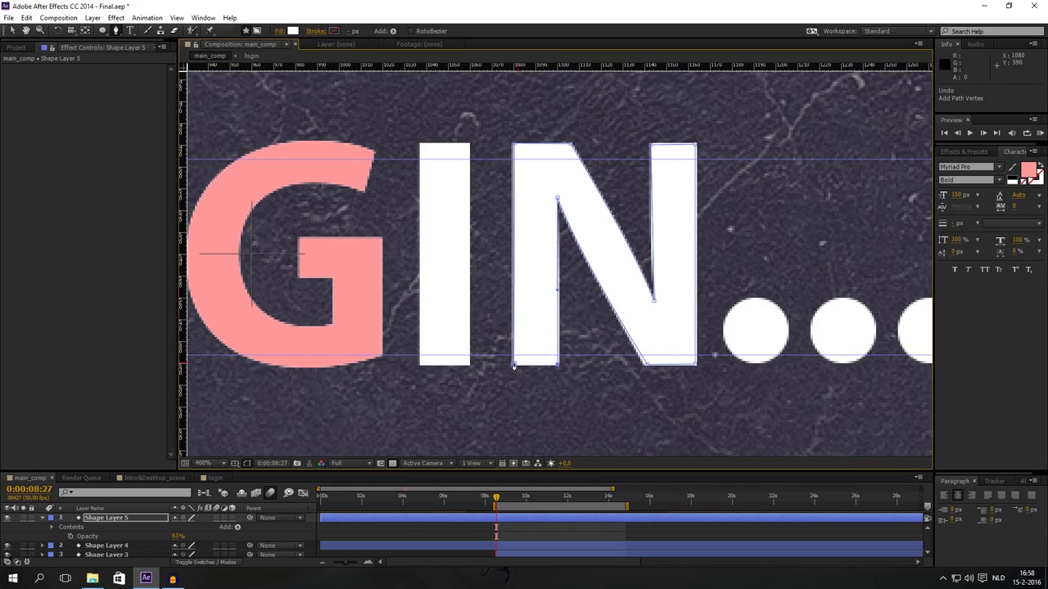
Adjust the corner vertices of the N path so they match the letter's edges
{"action": "key", "text": "v"}
{"action": "left_click_drag", "start_coordinate": [655, 366], "coordinate": [645, 364]}
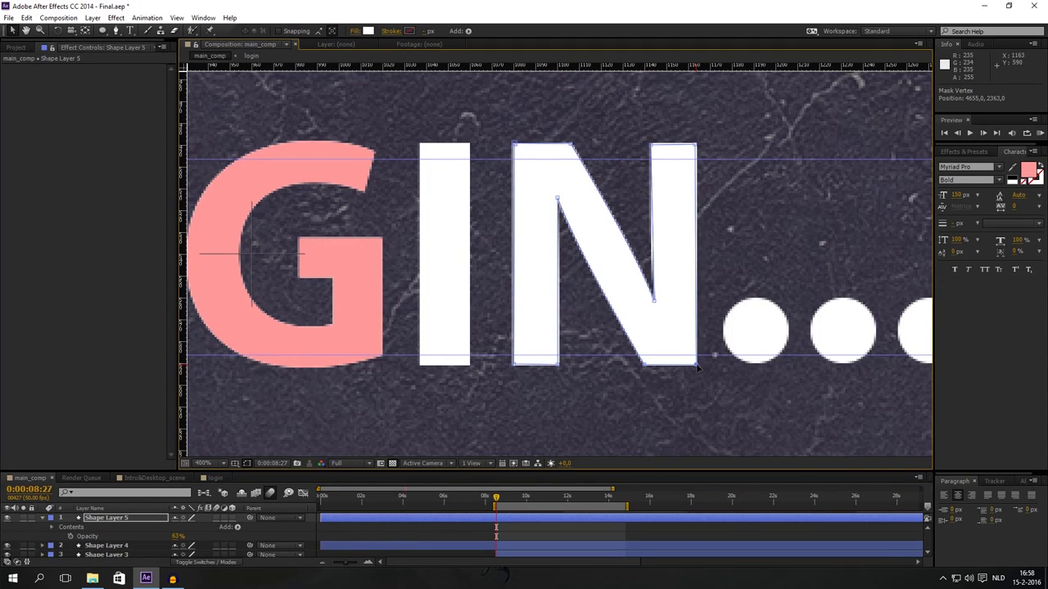
{"action": "left_click_drag", "start_coordinate": [697, 147], "coordinate": [699, 146]}
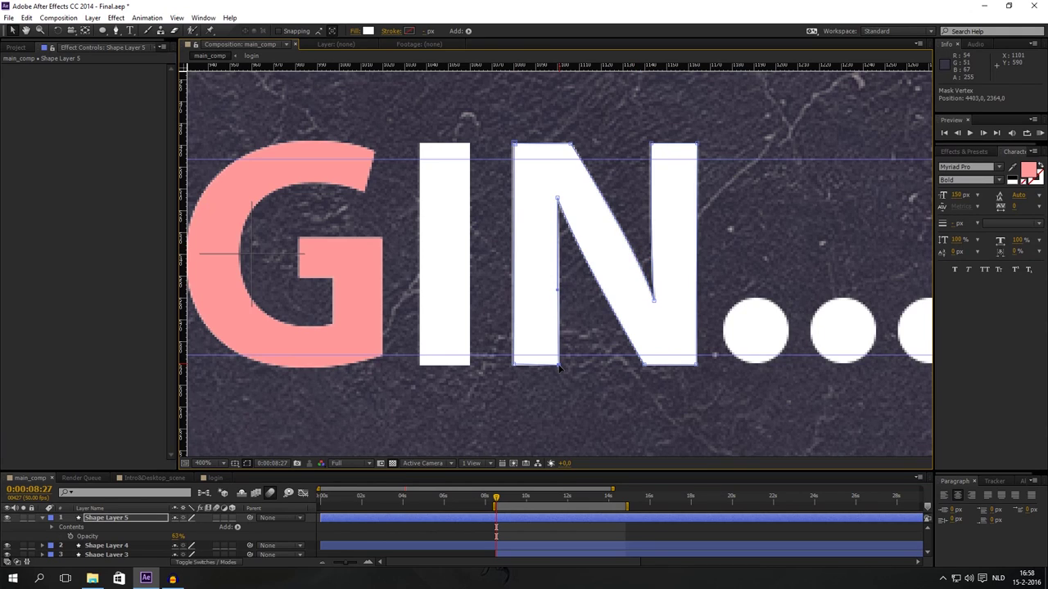
{"action": "key", "text": "comma"}
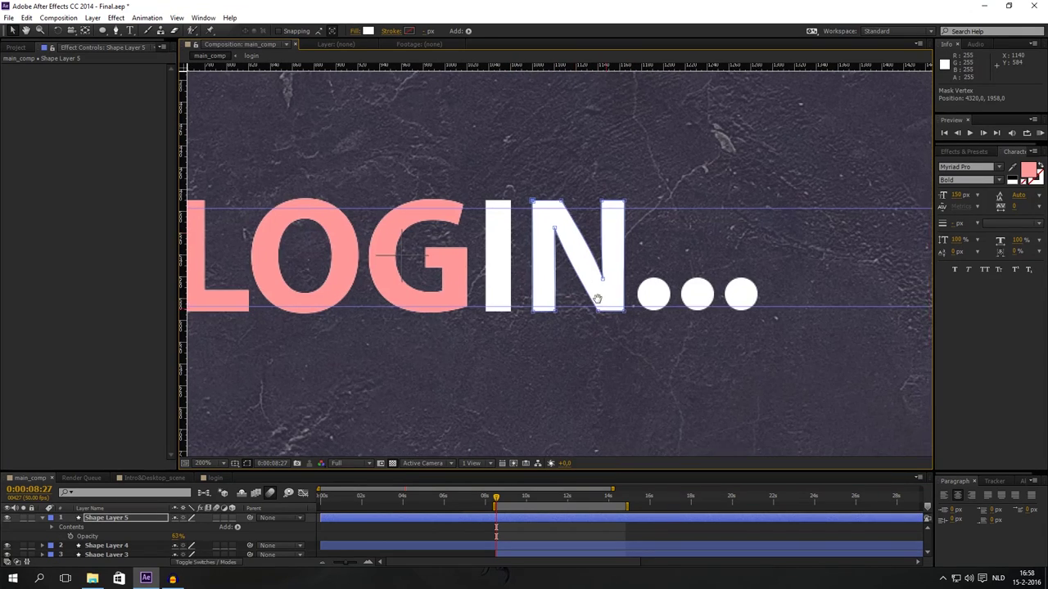
{"action": "left_click_drag", "start_coordinate": [596, 298], "coordinate": [590, 279]}
{"action": "scroll", "coordinate": [555, 363], "scroll_direction": "down", "scroll_amount": 1}
{"action": "scroll", "coordinate": [555, 363], "scroll_direction": "up", "scroll_amount": 1}
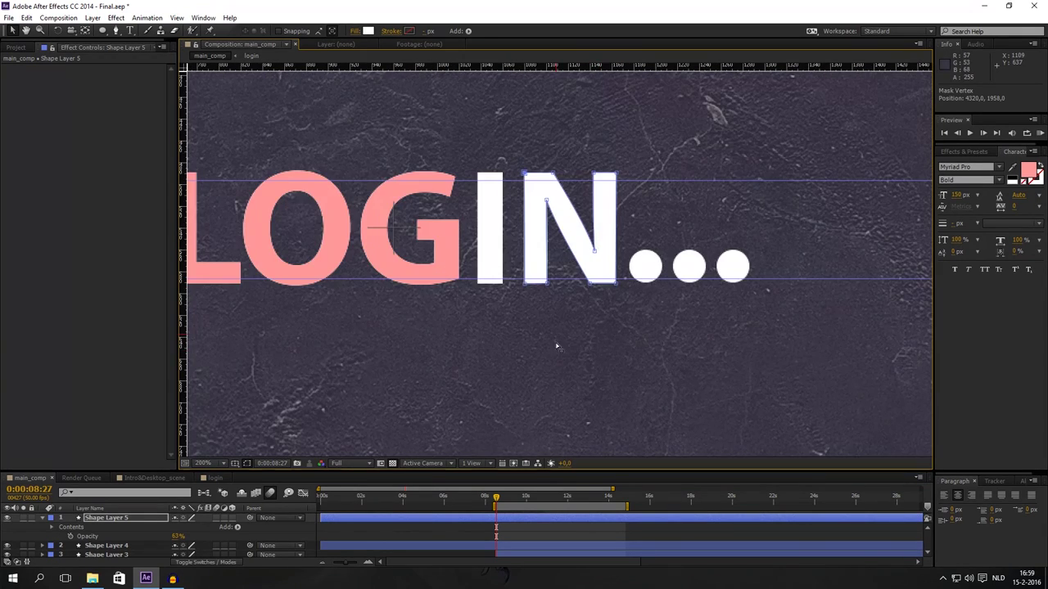
Trim the start of Shape Layer 4 and Shape Layer 5 to the current time, 0:00:08:27
{"action": "left_click", "coordinate": [510, 544]}
{"action": "left_click", "coordinate": [507, 519], "text": "shift"}
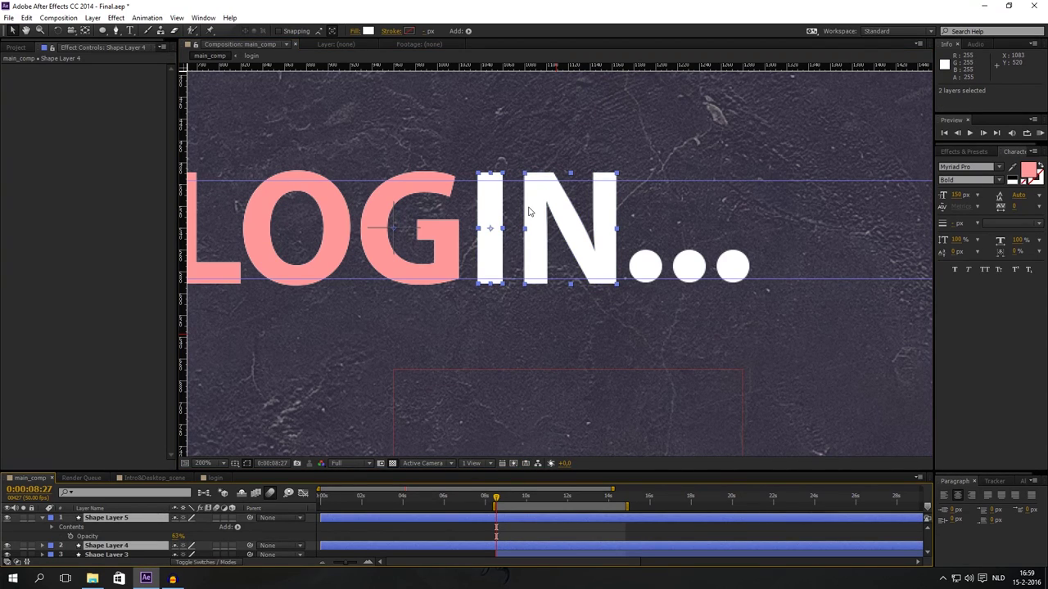
{"action": "key", "text": "alt+bracketleft"}
{"action": "key", "text": "comma"}
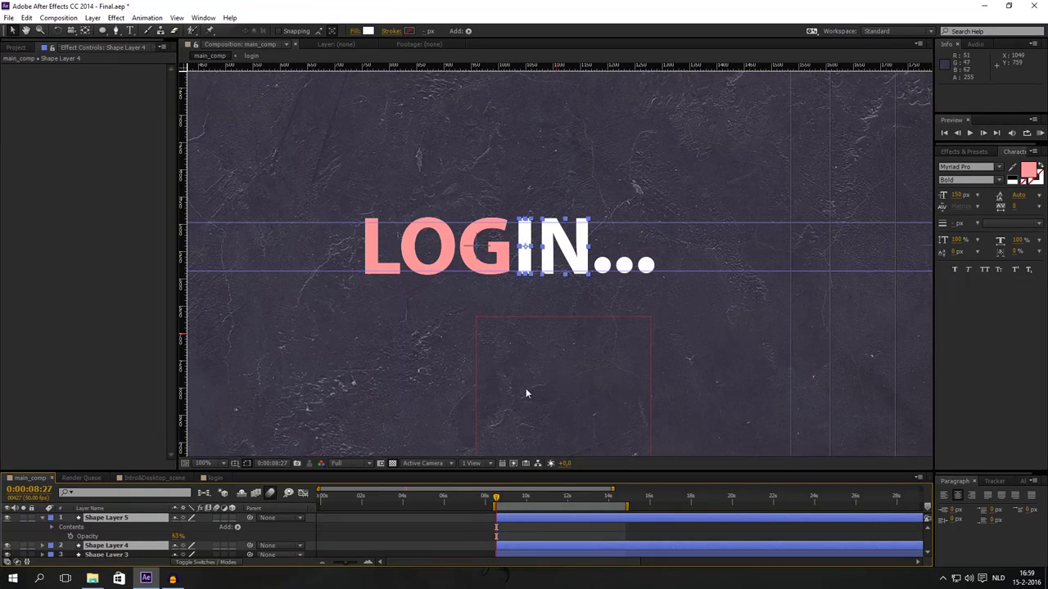
Rename Shape Layer 1, which holds the first dot, as dot
{"action": "left_click_drag", "start_coordinate": [544, 473], "coordinate": [537, 388]}
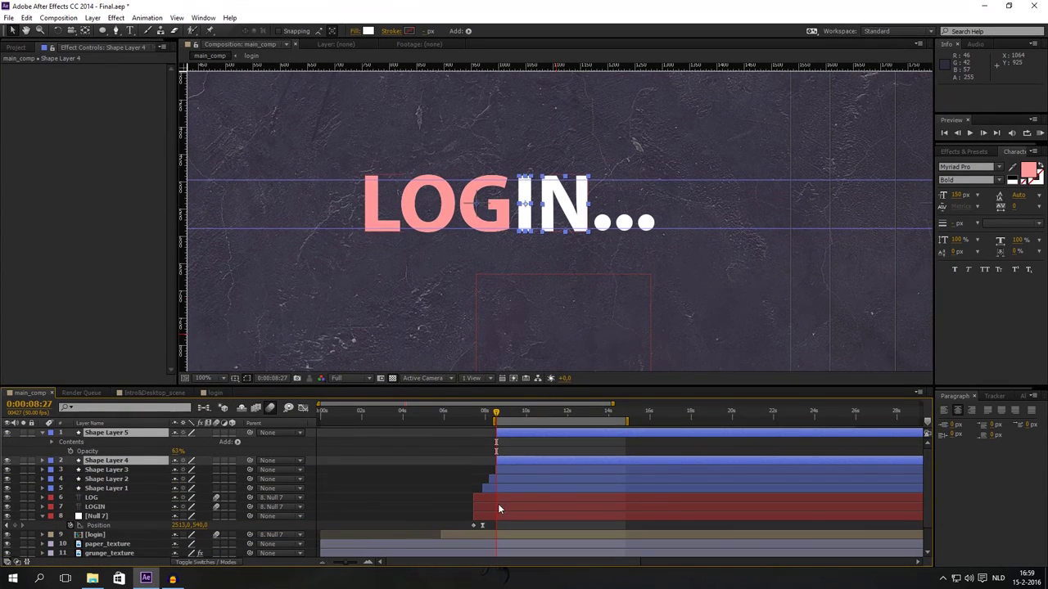
{"action": "left_click", "coordinate": [107, 470]}
{"action": "left_click", "coordinate": [110, 492], "text": "shift"}
{"action": "left_click", "coordinate": [115, 490]}
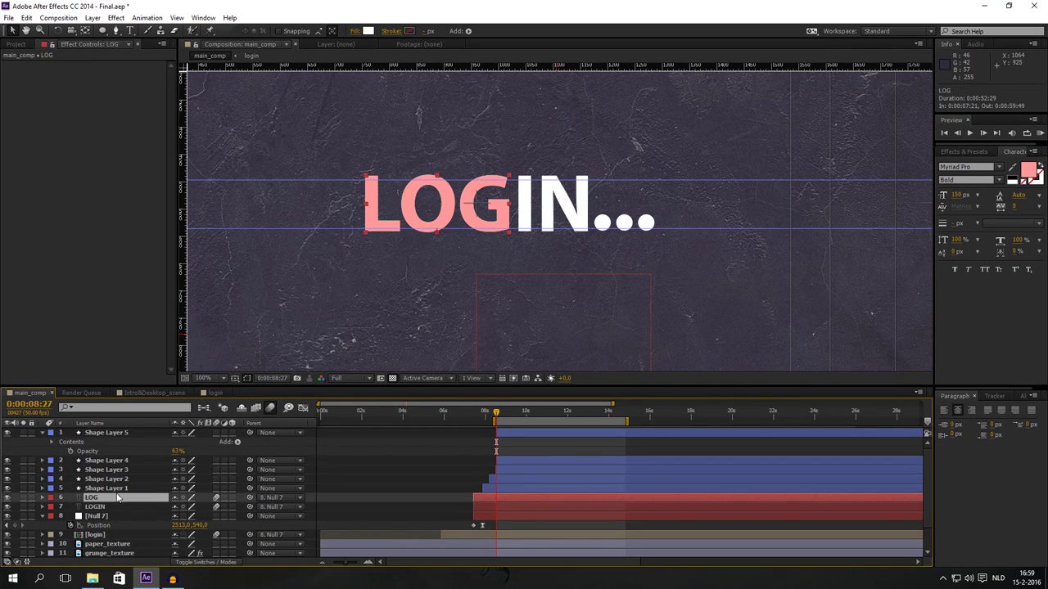
{"action": "right_click", "coordinate": [116, 490]}
{"action": "left_click", "coordinate": [156, 483]}
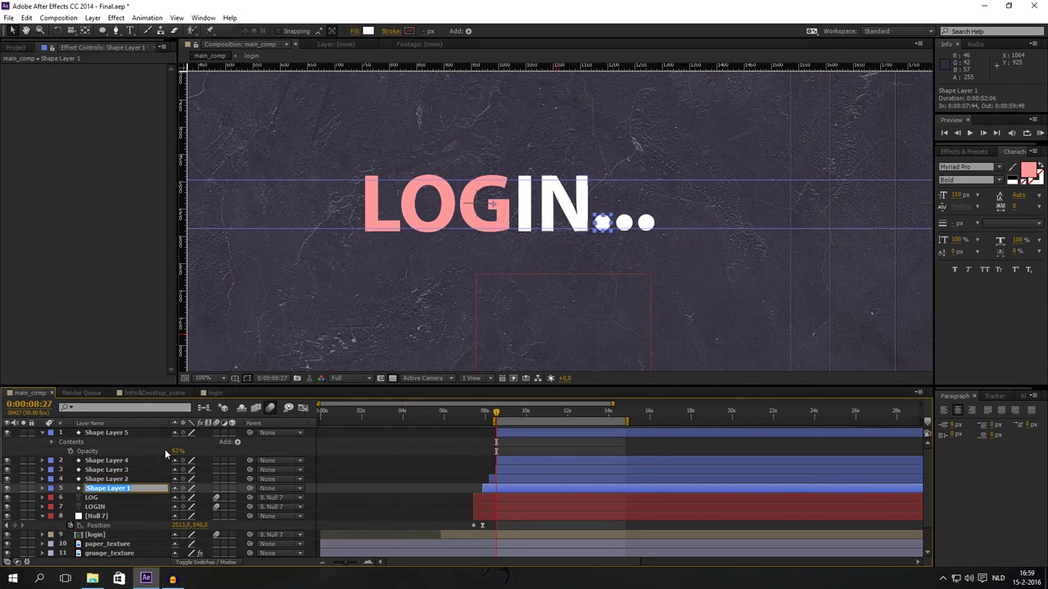
{"action": "type", "text": "dot"}
Rename Shape Layer 2 as dot2 and Shape Layer 3 as dot3
{"action": "left_click", "coordinate": [102, 479]}
{"action": "right_click", "coordinate": [102, 480]}
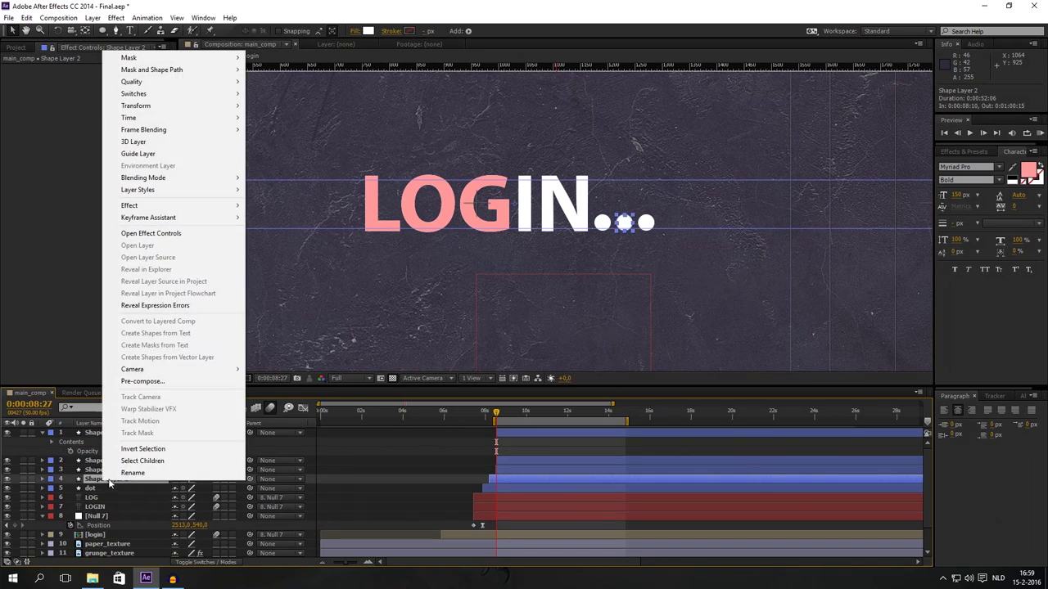
{"action": "left_click", "coordinate": [123, 476]}
{"action": "type", "text": "dot2"}
{"action": "left_click", "coordinate": [123, 470]}
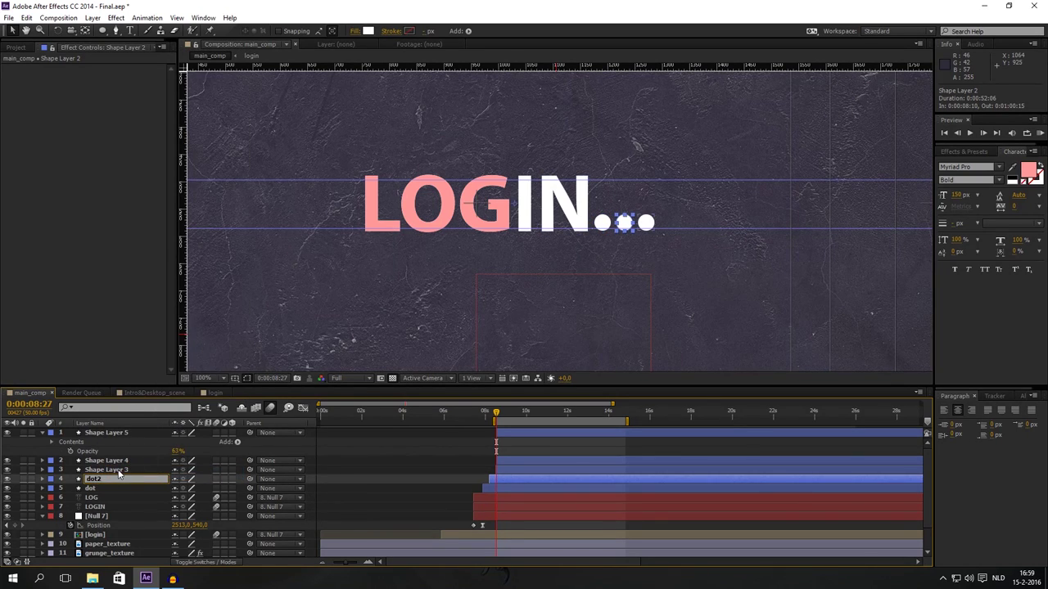
{"action": "right_click", "coordinate": [123, 470]}
{"action": "left_click", "coordinate": [148, 462]}
{"action": "type", "text": "dot3"}
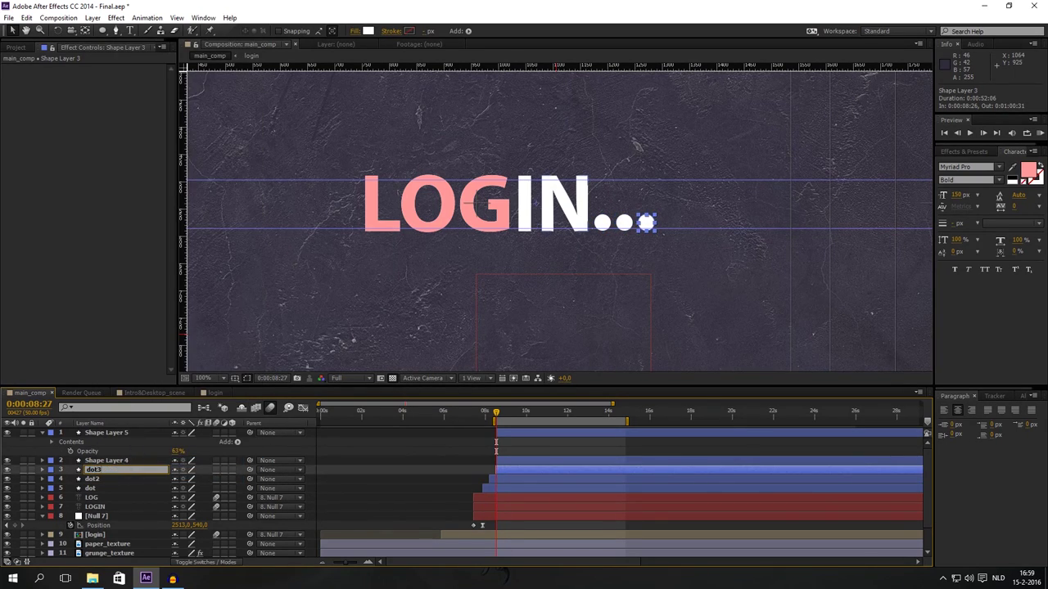
Change the fill colour of the LOG text layer to white
{"action": "left_click", "coordinate": [92, 498]}
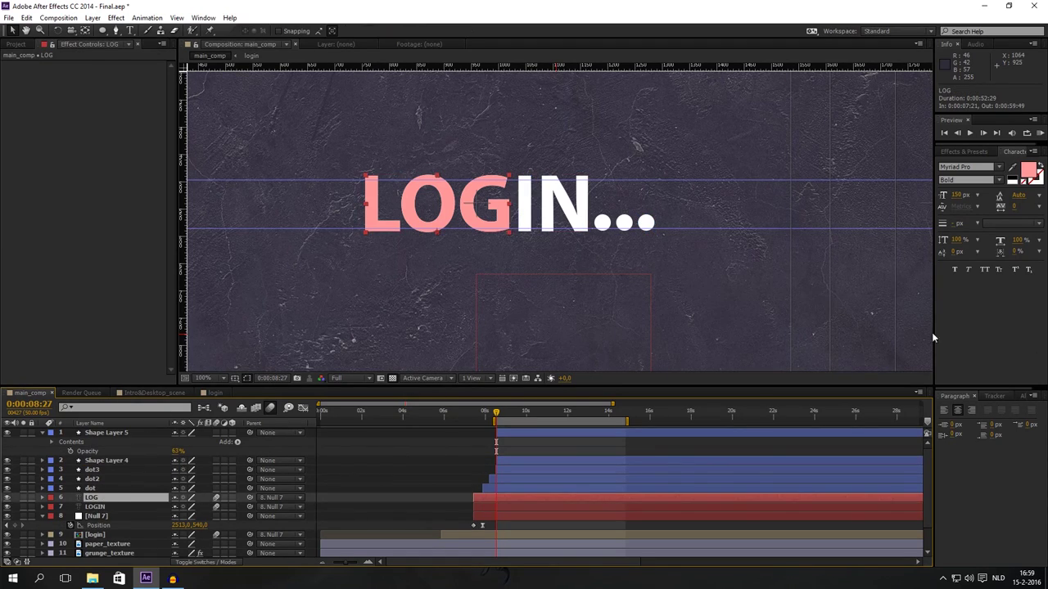
{"action": "left_click", "coordinate": [1028, 170]}
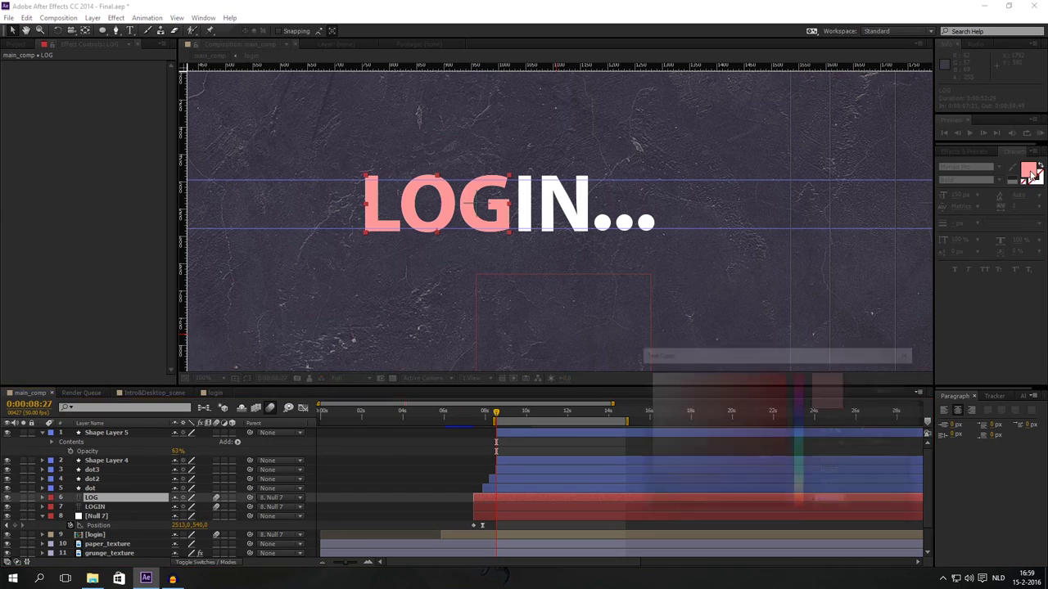
{"action": "left_click", "coordinate": [648, 375]}
{"action": "key", "text": "Return"}
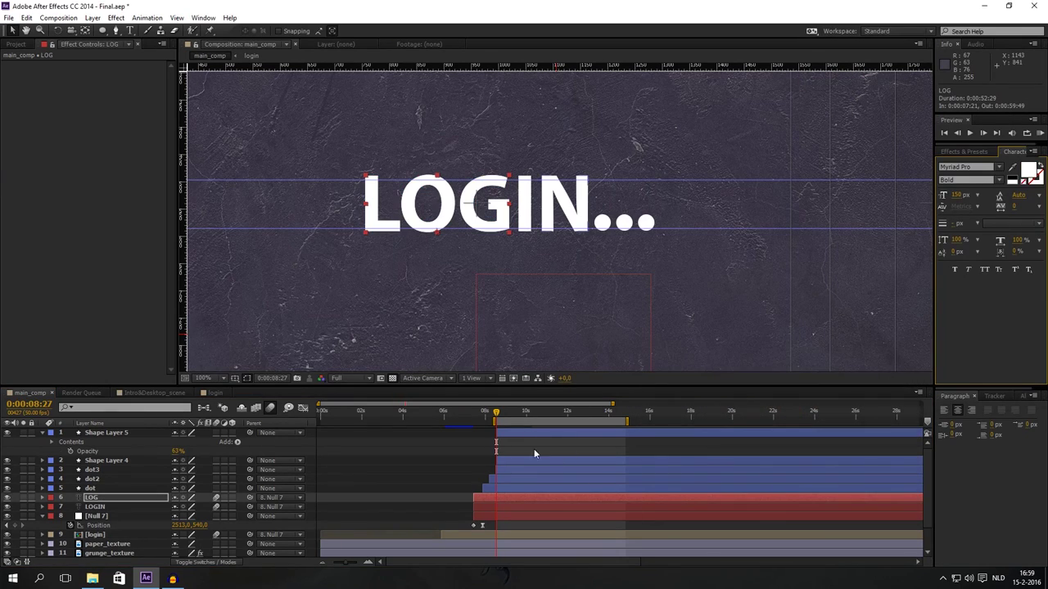
Trim the end of the LOGIN text layer to 0:00:09:07
{"action": "left_click_drag", "start_coordinate": [495, 413], "coordinate": [509, 447]}
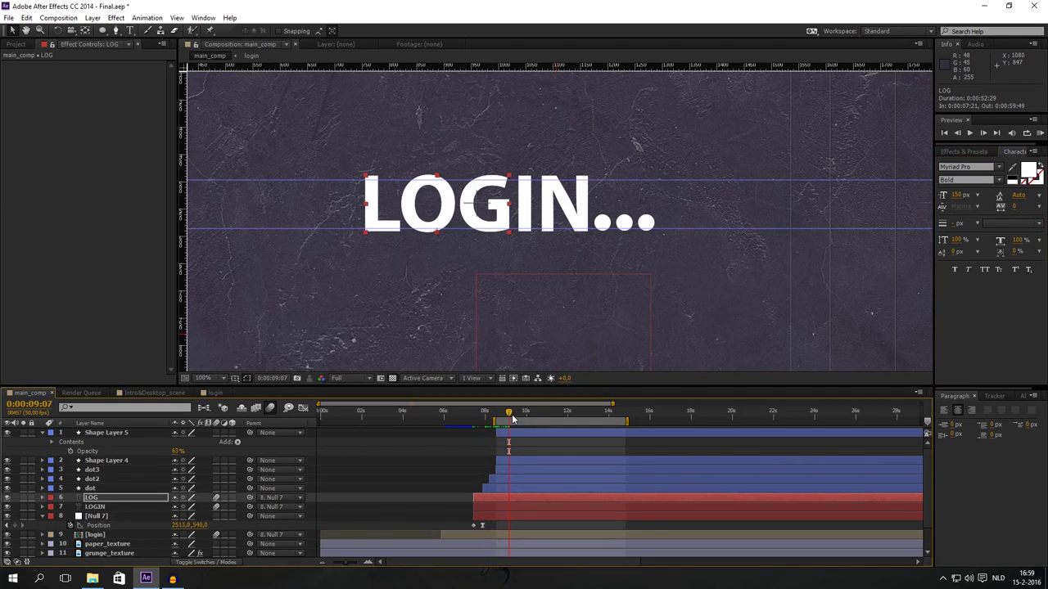
{"action": "left_click", "coordinate": [507, 503]}
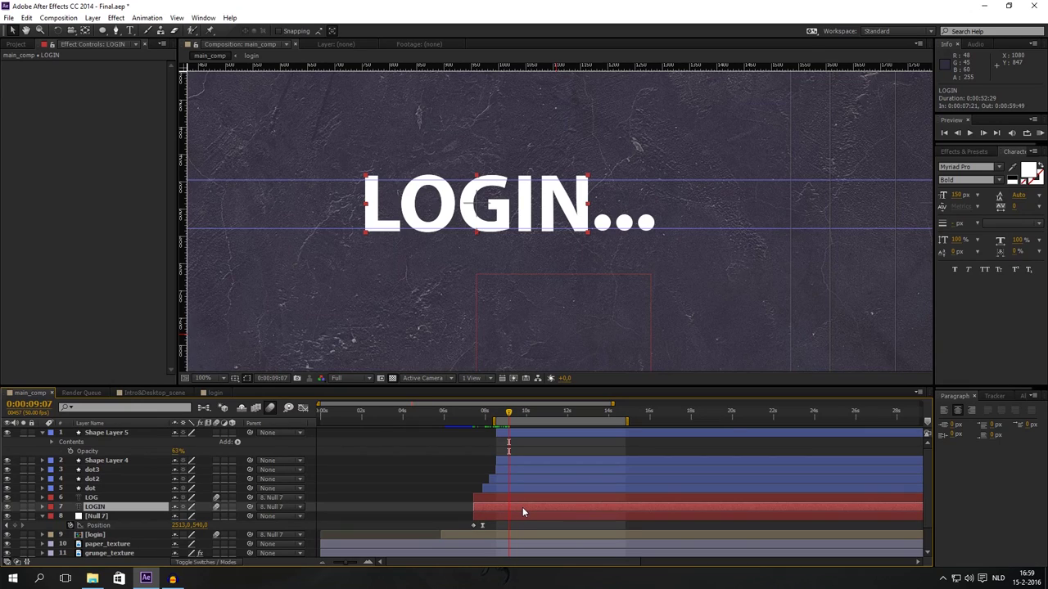
{"action": "key", "text": "alt+bracketright"}
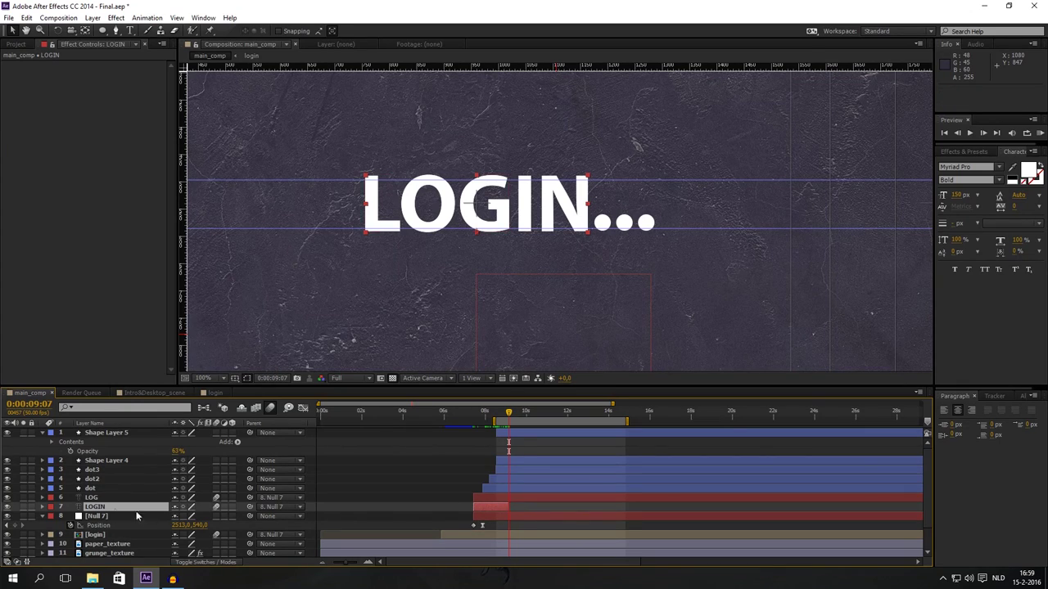
Trim the start of the LOG text layer, Shape Layer 4 and Shape Layer 5 to the current time, 0:00:09:07
{"action": "left_click", "coordinate": [522, 498]}
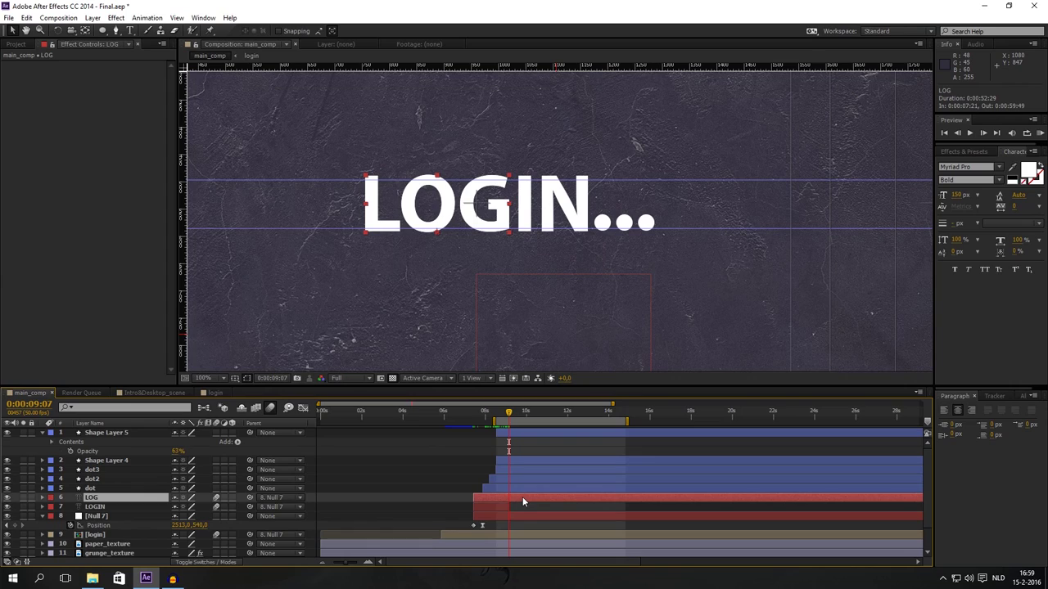
{"action": "key", "text": "alt+bracketleft"}
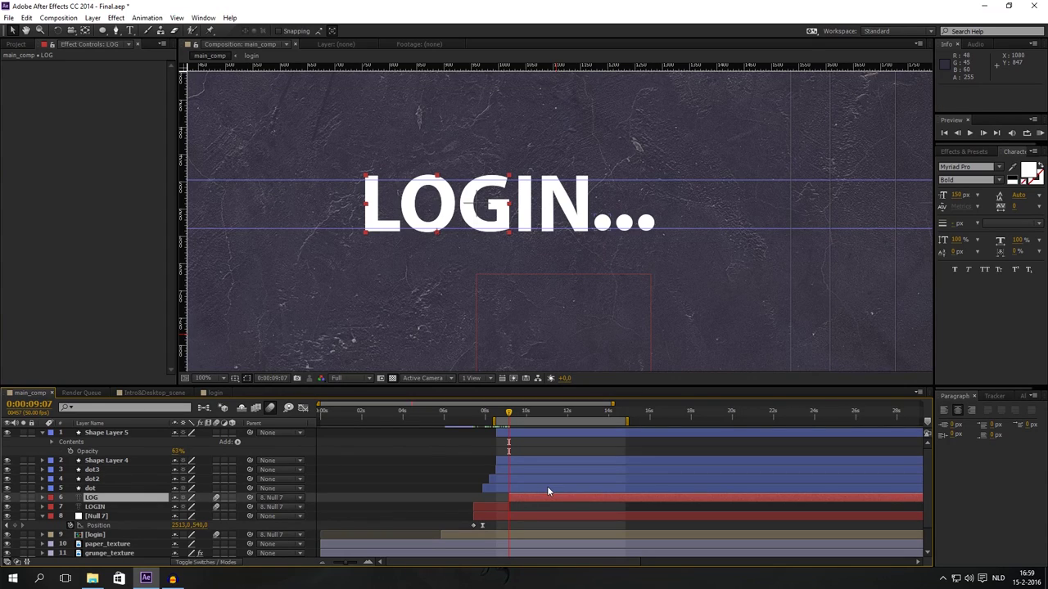
{"action": "left_click", "coordinate": [524, 459]}
{"action": "left_click", "coordinate": [522, 432], "text": "ctrl"}
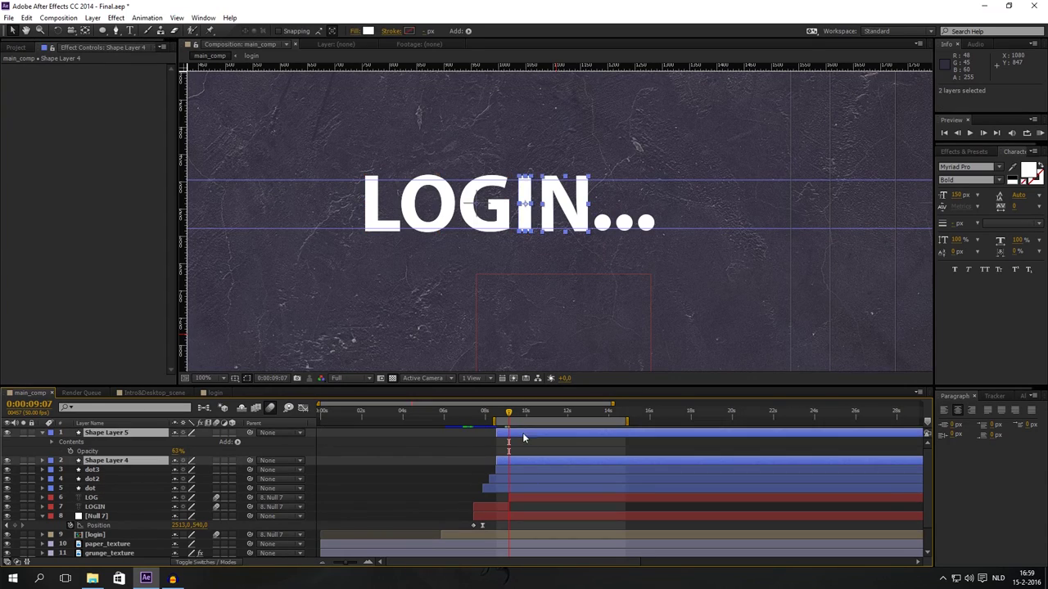
{"action": "key", "text": "alt+bracketleft"}
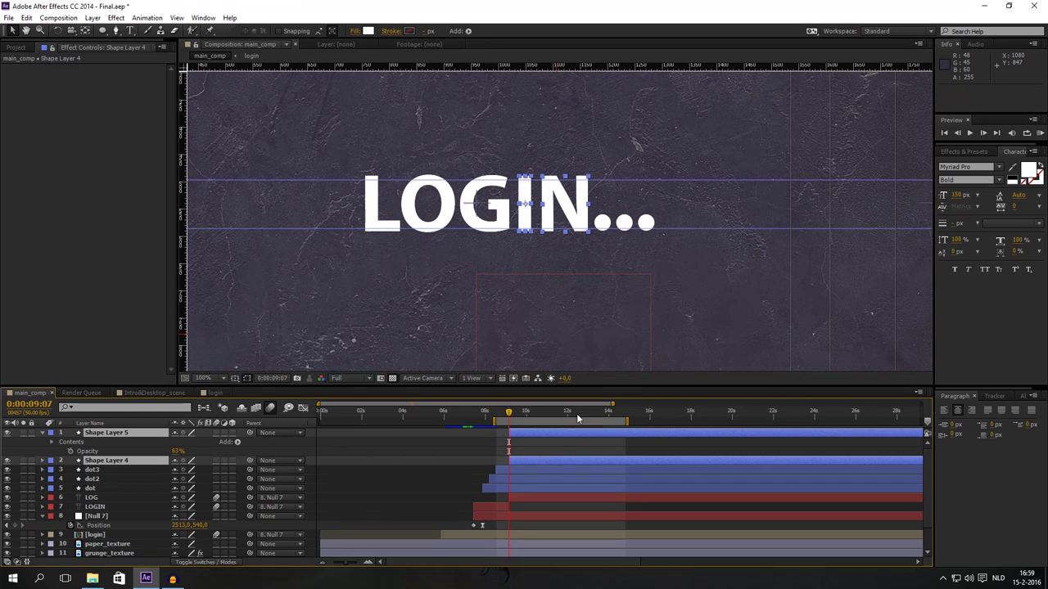
Extend the work area's start back to about 7 seconds and set Shape Layer 5's opacity to 100%
{"action": "left_click_drag", "start_coordinate": [493, 420], "coordinate": [520, 438]}
{"action": "left_click", "coordinate": [483, 415]}
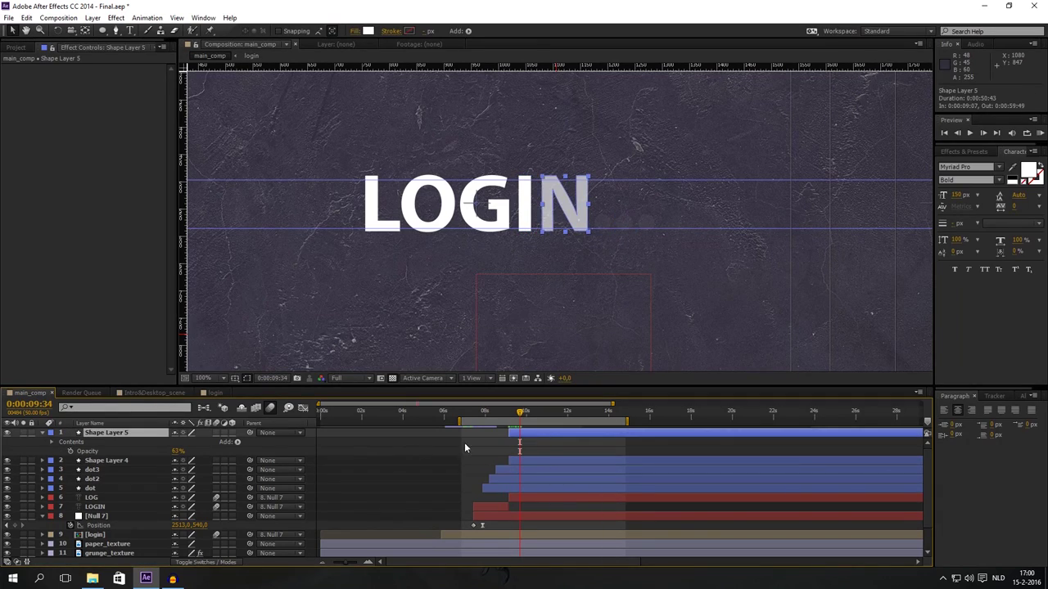
{"action": "left_click_drag", "start_coordinate": [182, 451], "coordinate": [238, 451]}
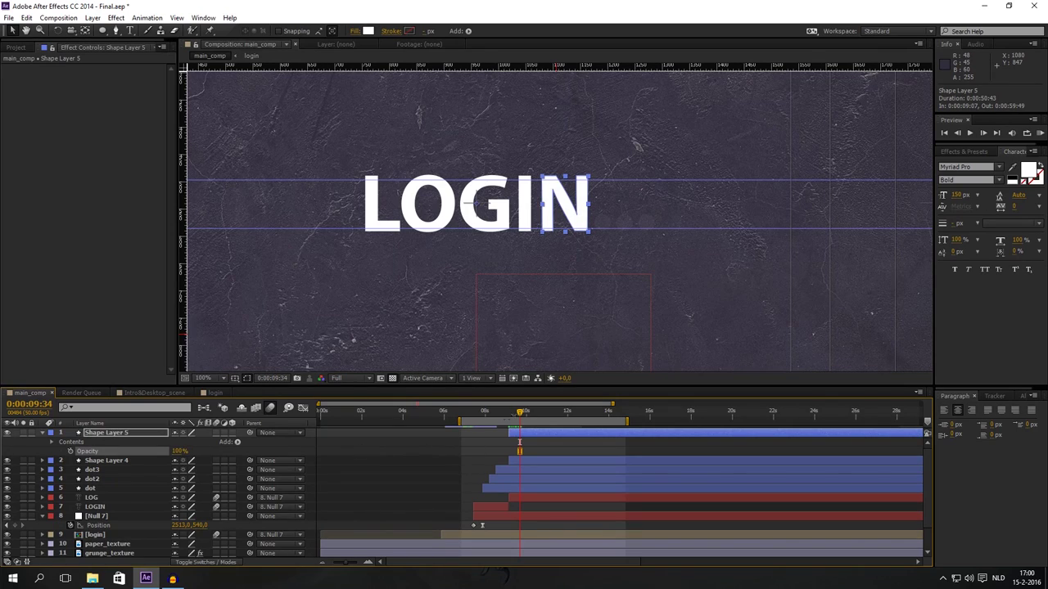
Examine the rebuilt LOGIN word up close around 0:00:09:34, checking the LOG text, the I and N shapes and the fading dots
{"action": "mouse_move", "coordinate": [521, 418]}
{"action": "left_mouse_down"}
{"action": "mouse_move", "coordinate": [490, 418]}
{"action": "mouse_move", "coordinate": [521, 415]}
{"action": "left_mouse_up"}
{"action": "left_click", "coordinate": [538, 499]}
{"action": "key", "text": "period"}
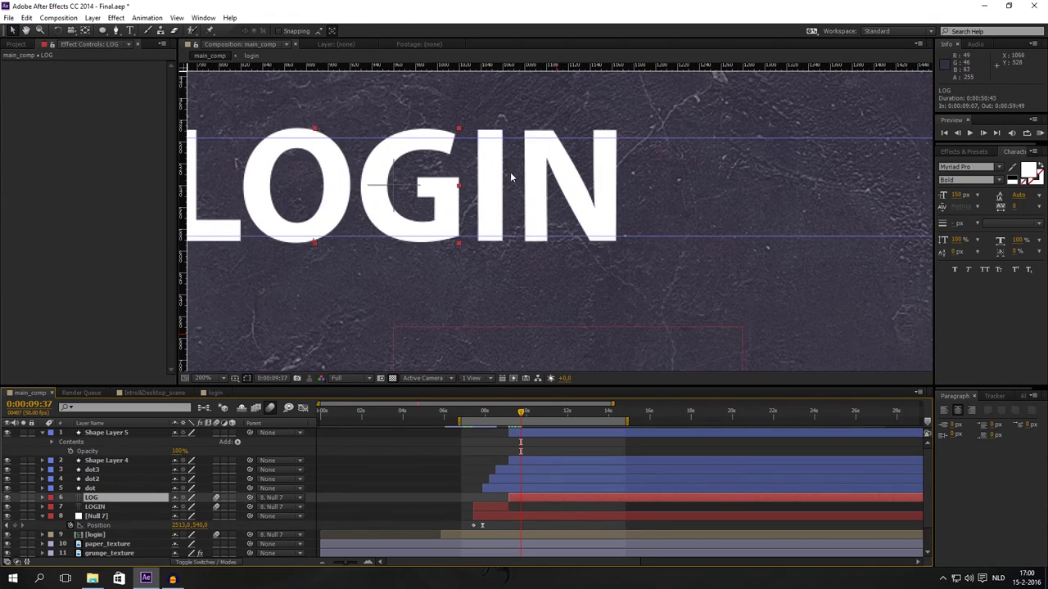
{"action": "left_click_drag", "start_coordinate": [511, 177], "coordinate": [654, 212]}
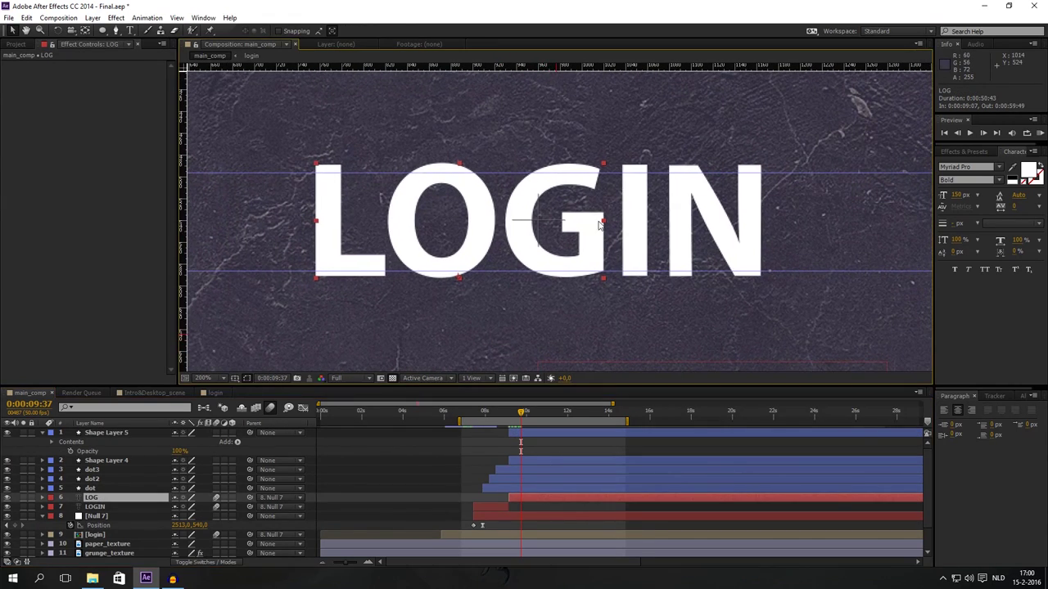
{"action": "left_click", "coordinate": [501, 508]}
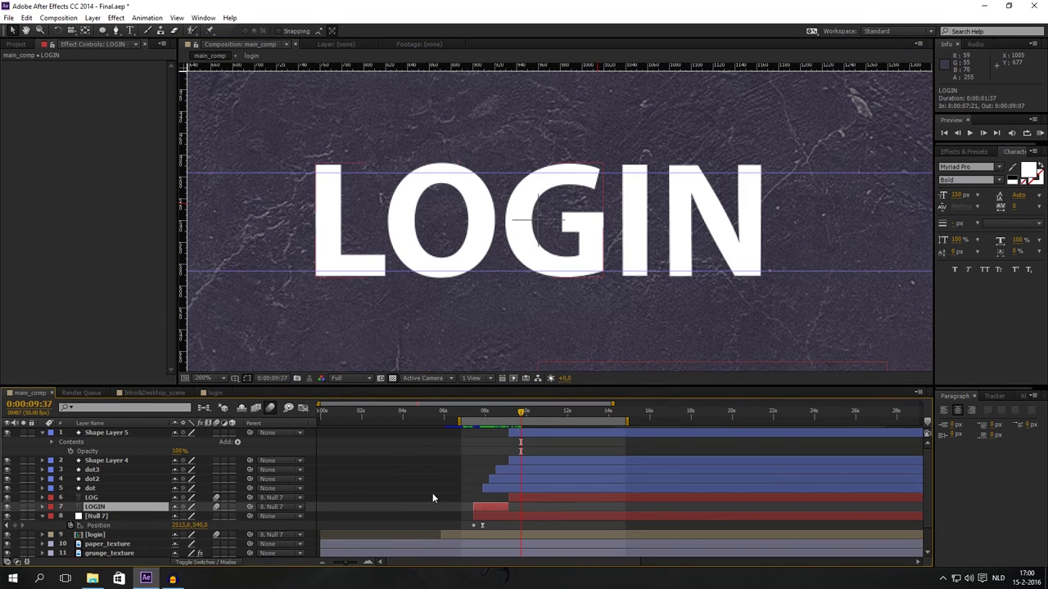
{"action": "left_click_drag", "start_coordinate": [520, 412], "coordinate": [520, 415]}
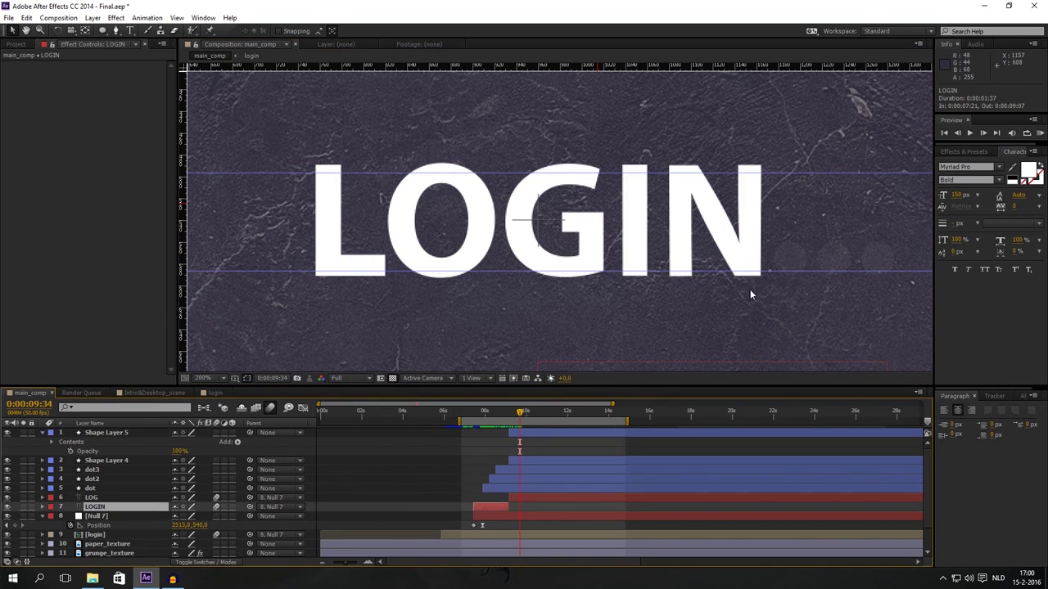
{"action": "left_click_drag", "start_coordinate": [750, 290], "coordinate": [643, 281]}
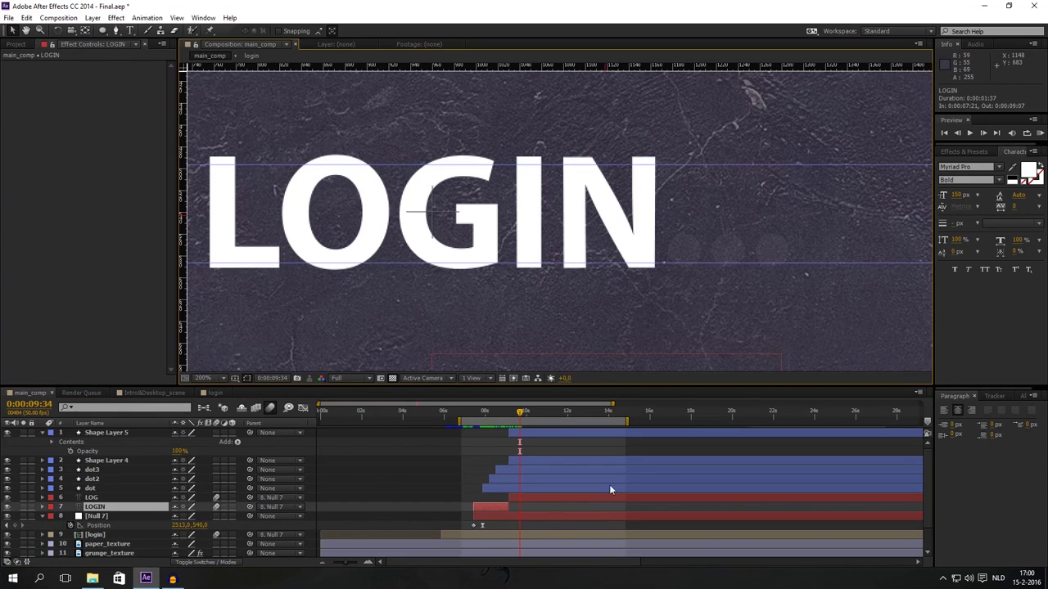
{"action": "left_click", "coordinate": [544, 505]}
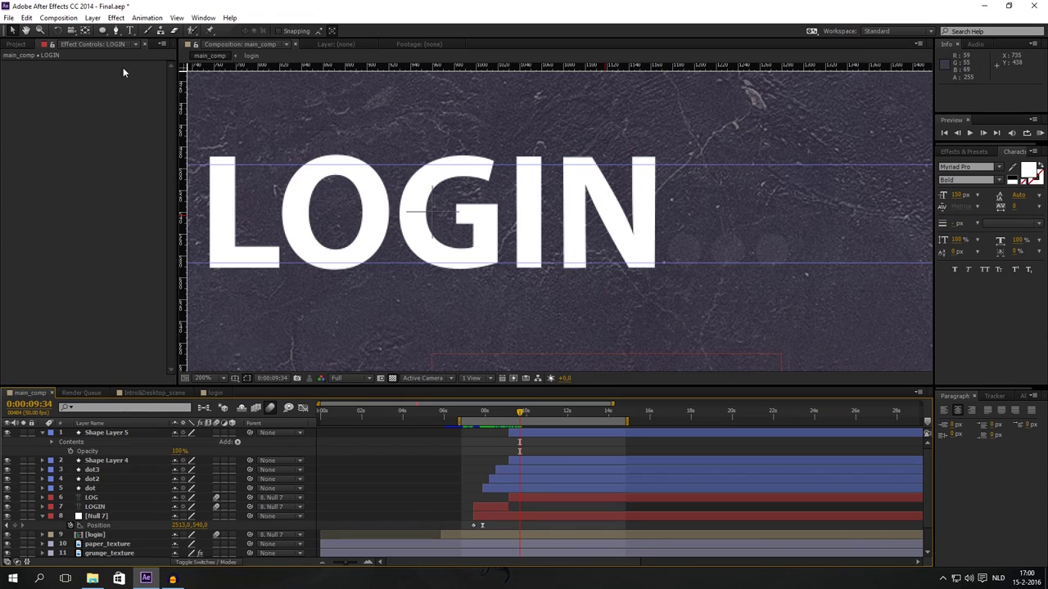
Duplicate the LOG text layer and change the copy's text to WELCOME
{"action": "left_click", "coordinate": [129, 31]}
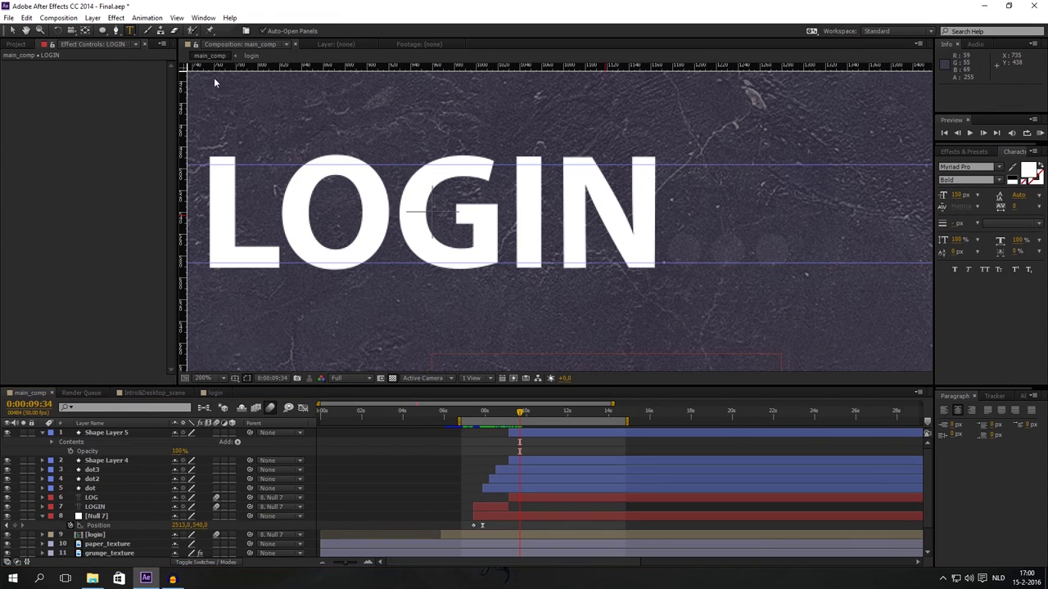
{"action": "left_click", "coordinate": [107, 497]}
{"action": "key", "text": "ctrl+d"}
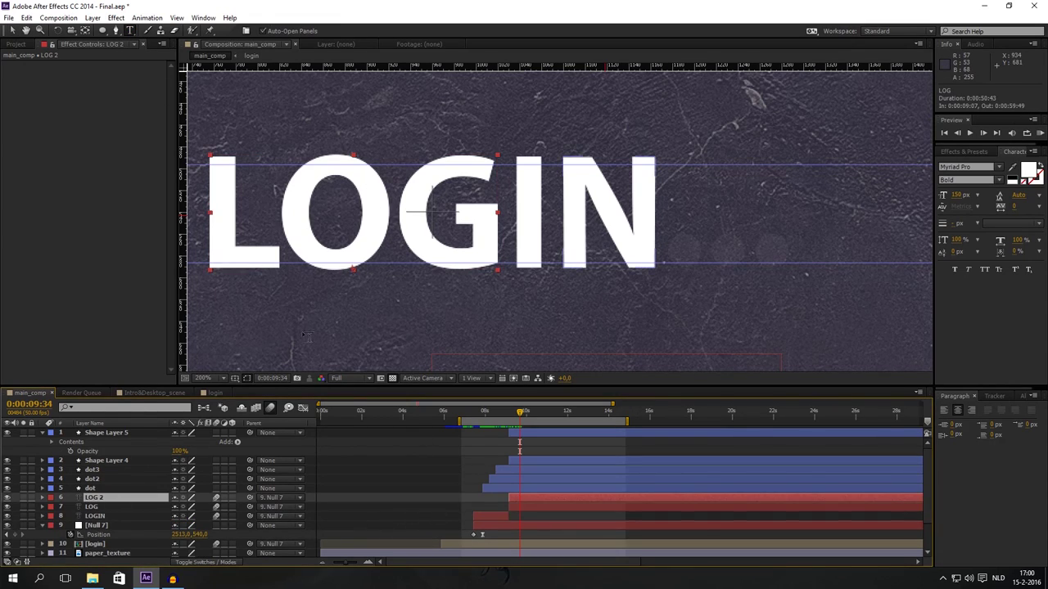
{"action": "scroll", "coordinate": [473, 243], "scroll_direction": "down", "scroll_amount": 2}
{"action": "scroll", "coordinate": [473, 243], "scroll_direction": "down", "scroll_amount": 2}
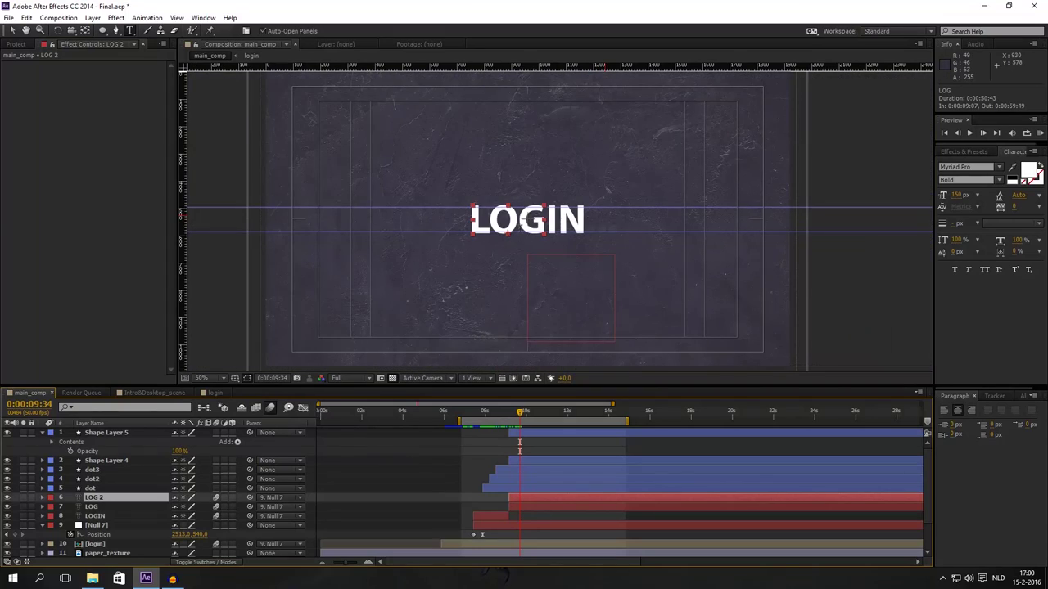
{"action": "double_click", "coordinate": [537, 229]}
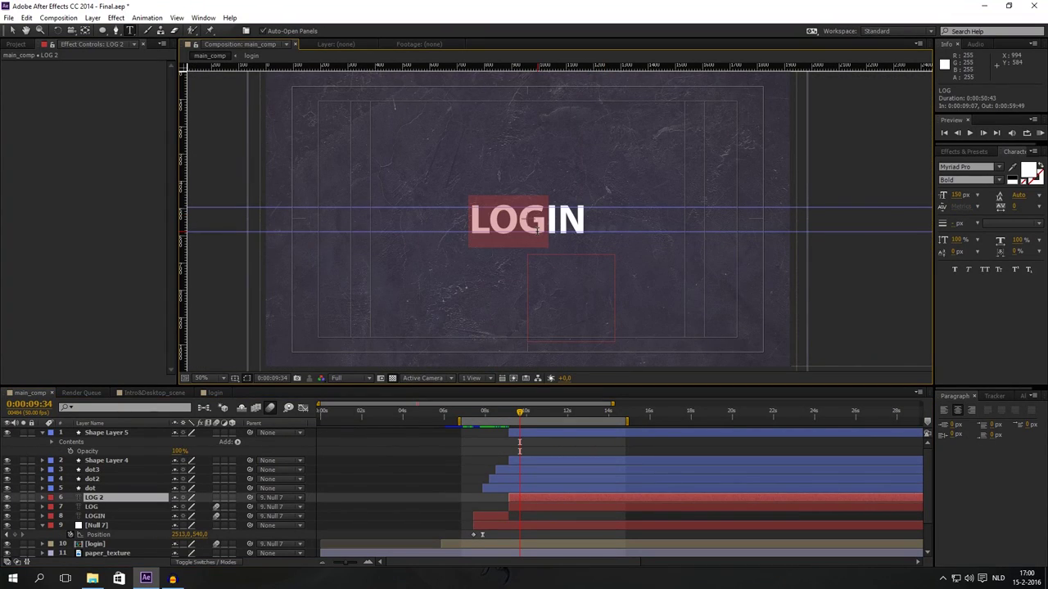
{"action": "type", "text": "WELCOME"}
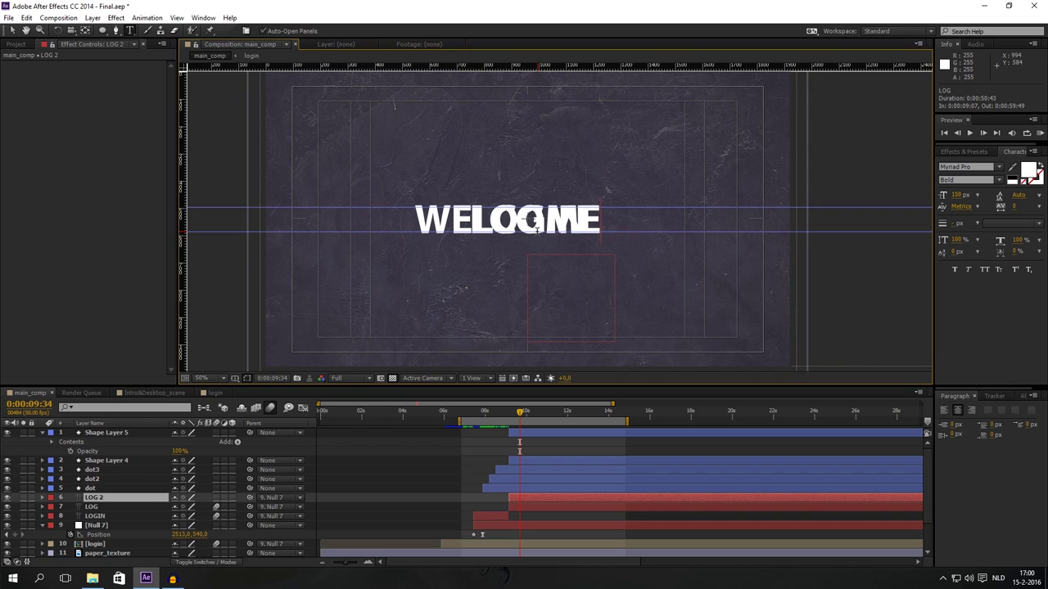
{"action": "left_click", "coordinate": [13, 30]}
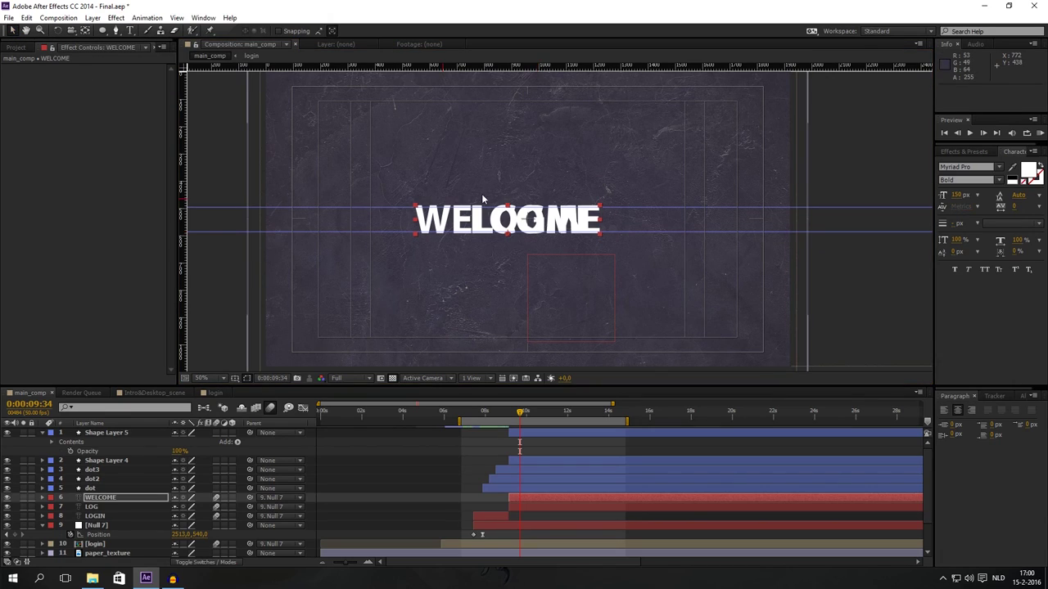
Move the WELCOME text right so it starts over the letters IN, and set its fill colour to red, FF0000
{"action": "left_click_drag", "start_coordinate": [499, 231], "coordinate": [633, 235]}
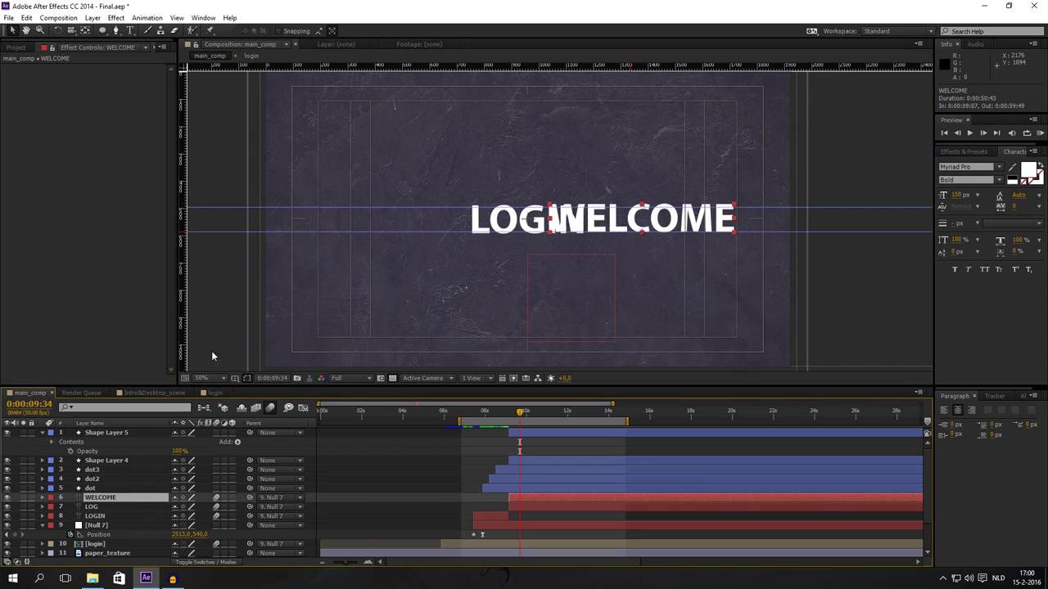
{"action": "left_click", "coordinate": [1028, 170]}
{"action": "left_click_drag", "start_coordinate": [777, 381], "coordinate": [892, 318]}
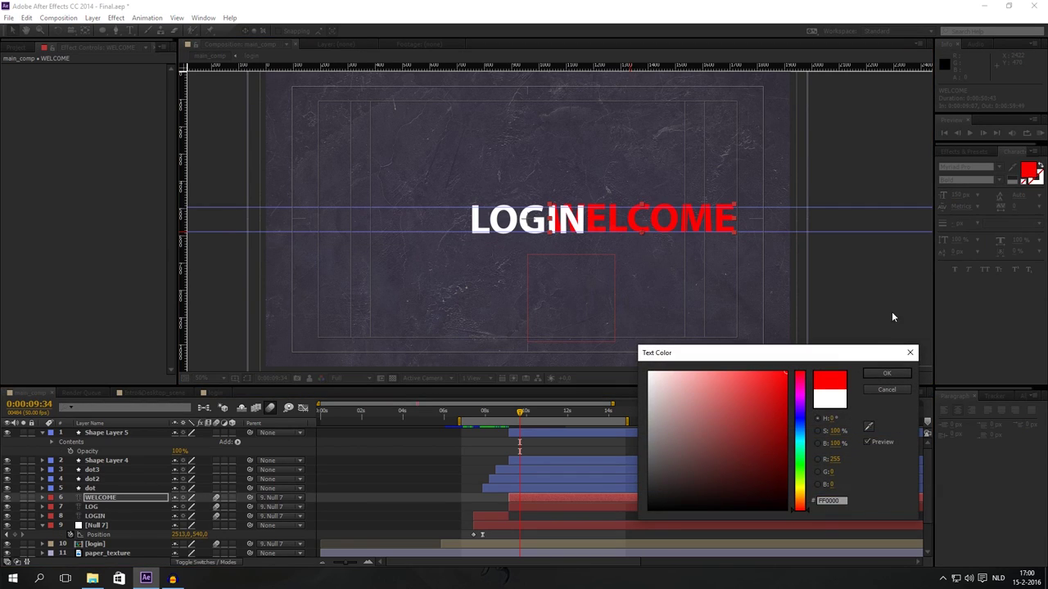
{"action": "left_click", "coordinate": [887, 373]}
Fine-tune the WELCOME text's position to -1140.4, 51.5, level with LOGIN and with its W overlapping the I and N
{"action": "key", "text": "period"}
{"action": "key", "text": "period"}
{"action": "key", "text": "period"}
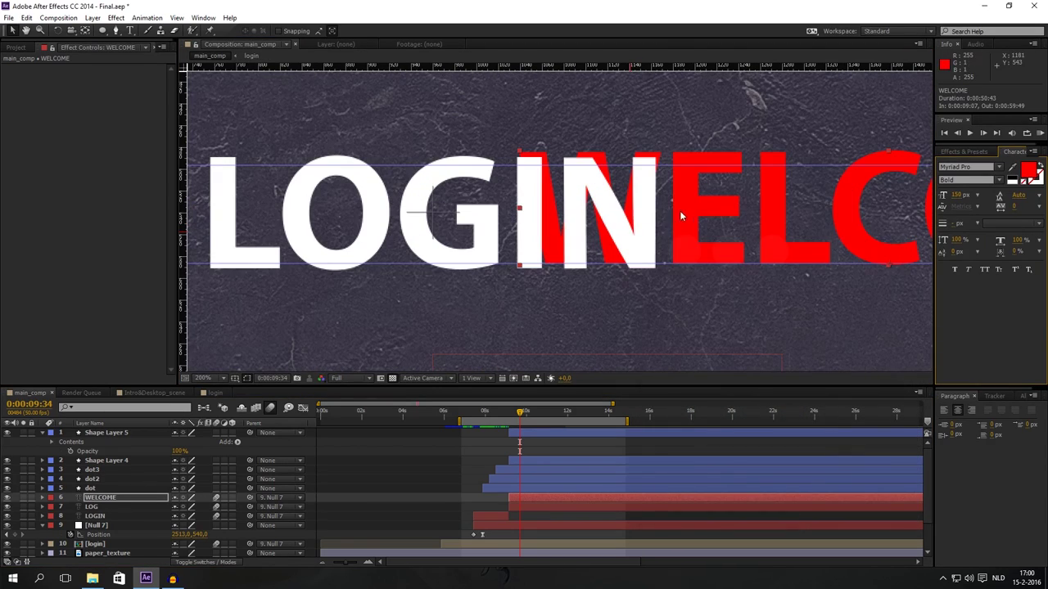
{"action": "left_click_drag", "start_coordinate": [690, 210], "coordinate": [686, 218]}
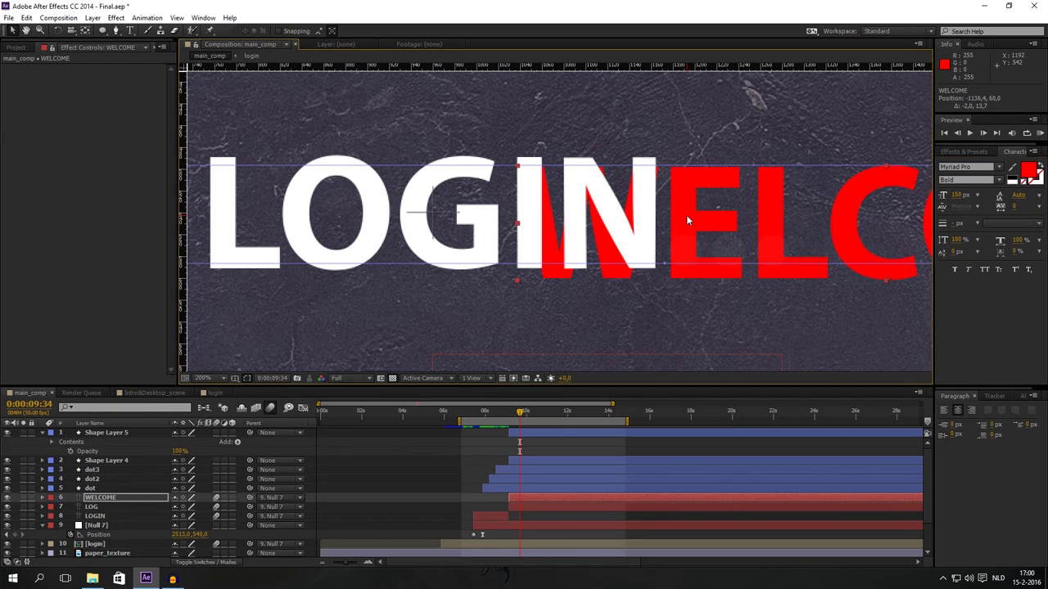
{"action": "key", "text": "Up"}
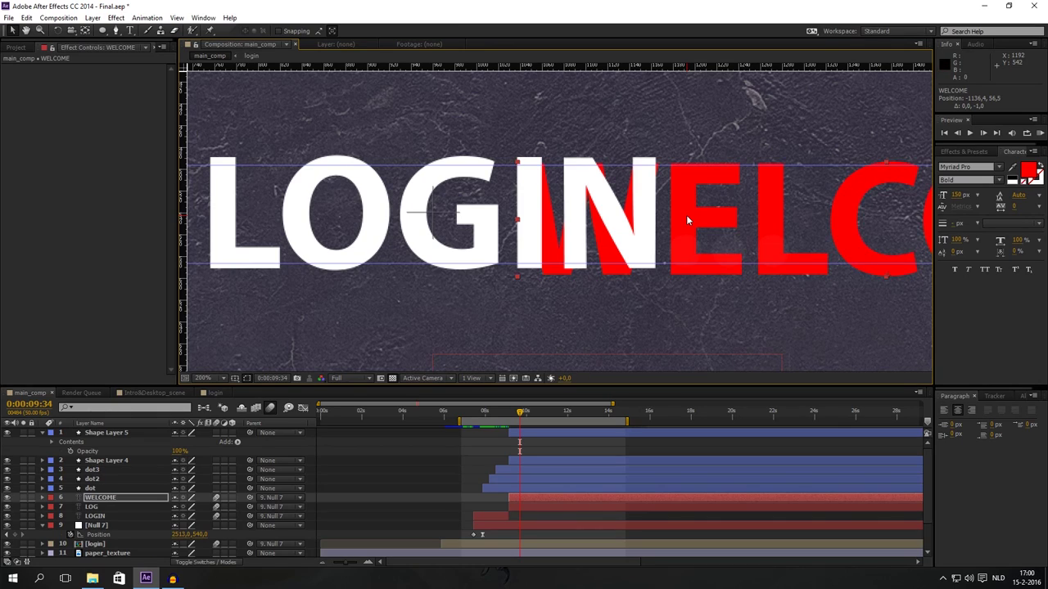
{"action": "key", "text": "shift+Up"}
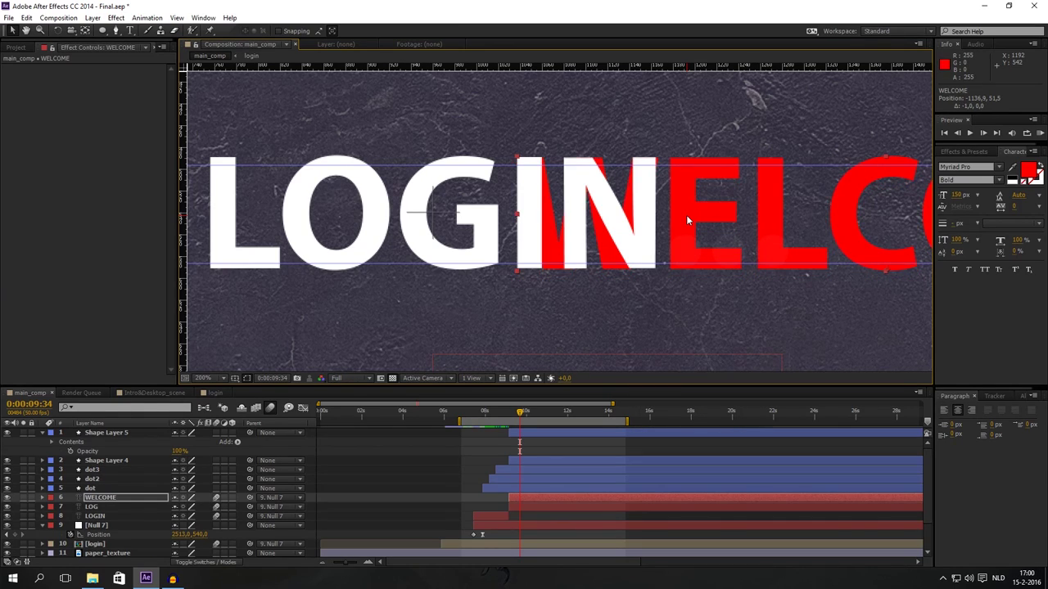
{"action": "key", "text": "shift+Left"}
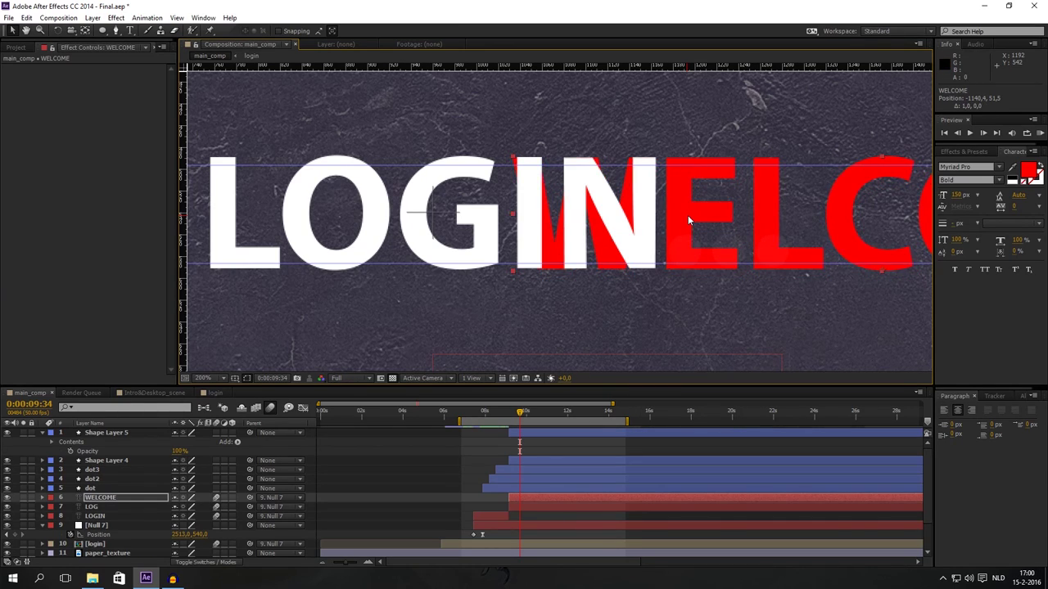
Move the current time to 0:00:09:29, while the dots are fading, and select Shape Layer 4 and Shape Layer 5
{"action": "mouse_move", "coordinate": [519, 411]}
{"action": "left_mouse_down"}
{"action": "mouse_move", "coordinate": [487, 419]}
{"action": "mouse_move", "coordinate": [511, 418]}
{"action": "left_mouse_up"}
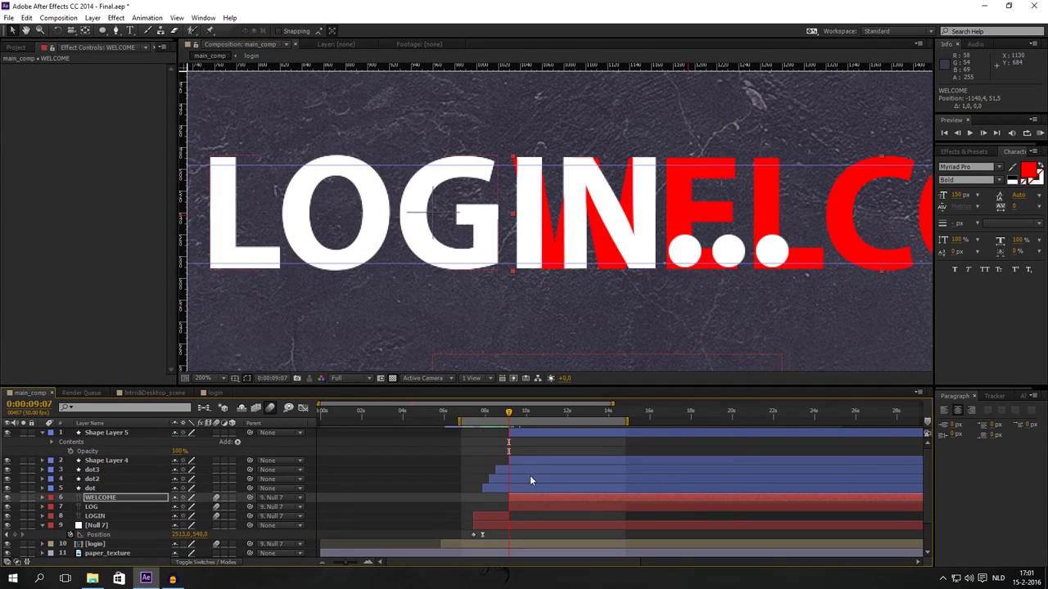
{"action": "left_click_drag", "start_coordinate": [509, 414], "coordinate": [516, 415]}
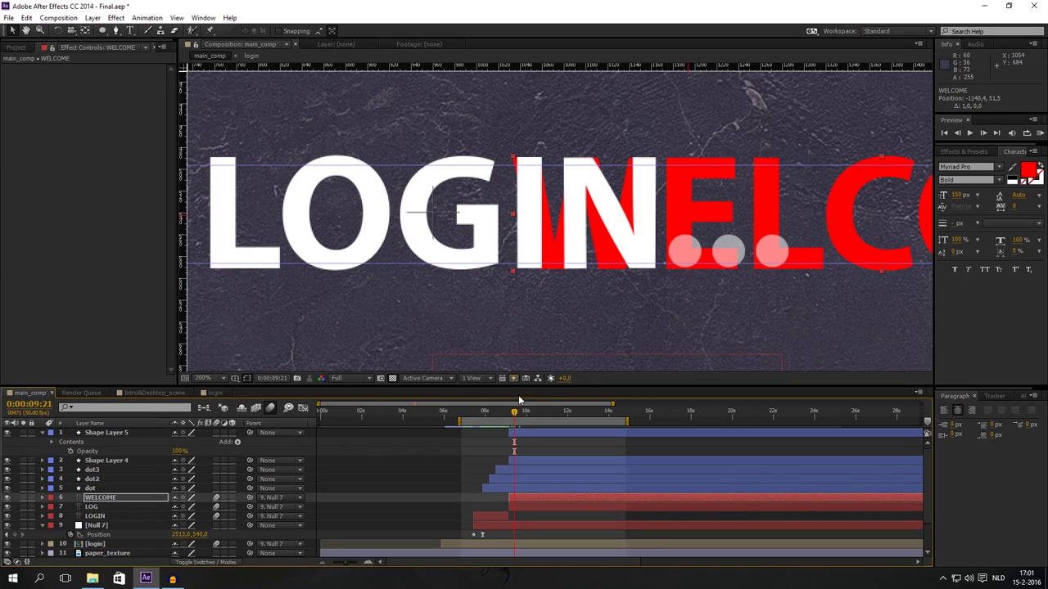
{"action": "left_click_drag", "start_coordinate": [515, 415], "coordinate": [518, 416]}
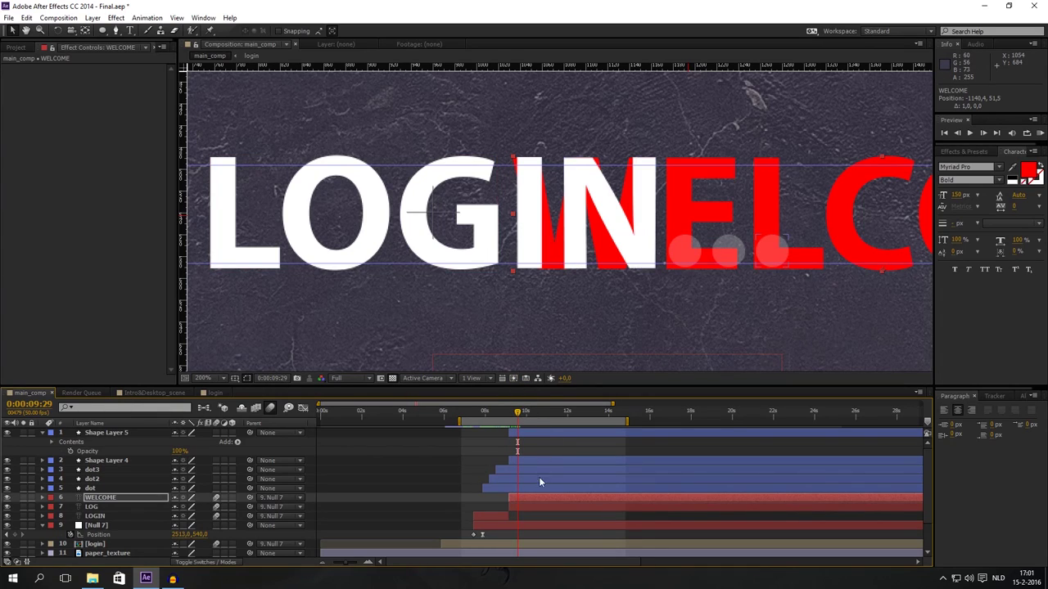
{"action": "left_click", "coordinate": [132, 462]}
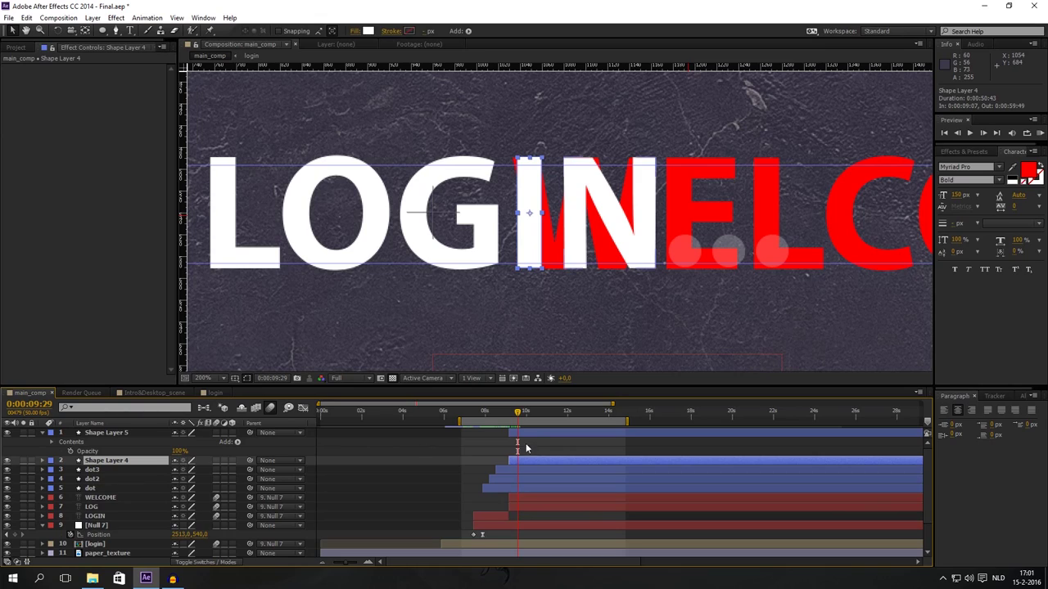
{"action": "left_click", "coordinate": [532, 437], "text": "shift"}
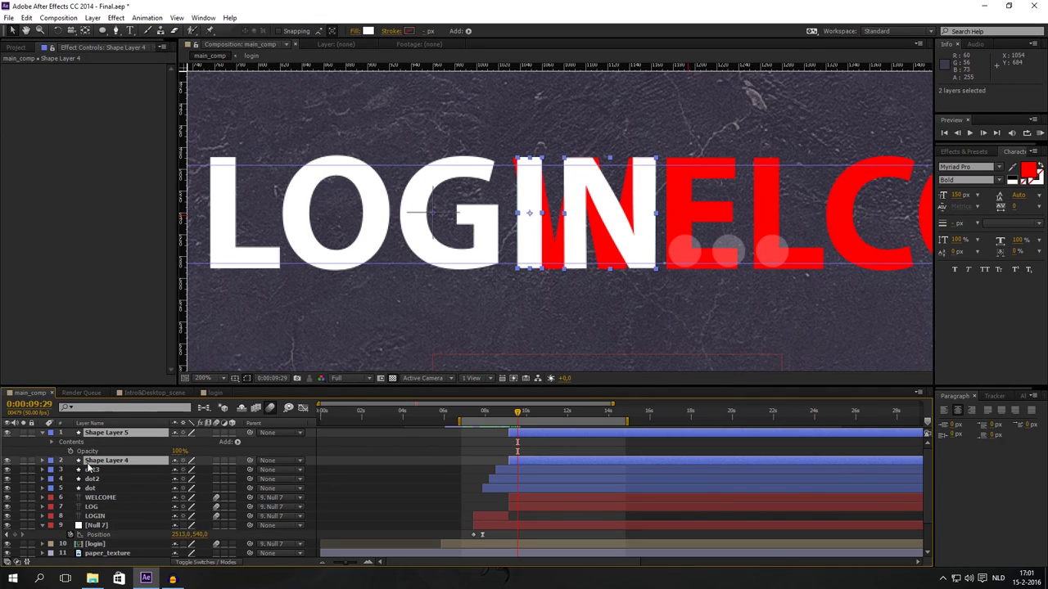
Expand Shape Layer 4 down to Shape 1's Path 1 and start keyframing its Path at 0:00:09:29
{"action": "left_click", "coordinate": [51, 443]}
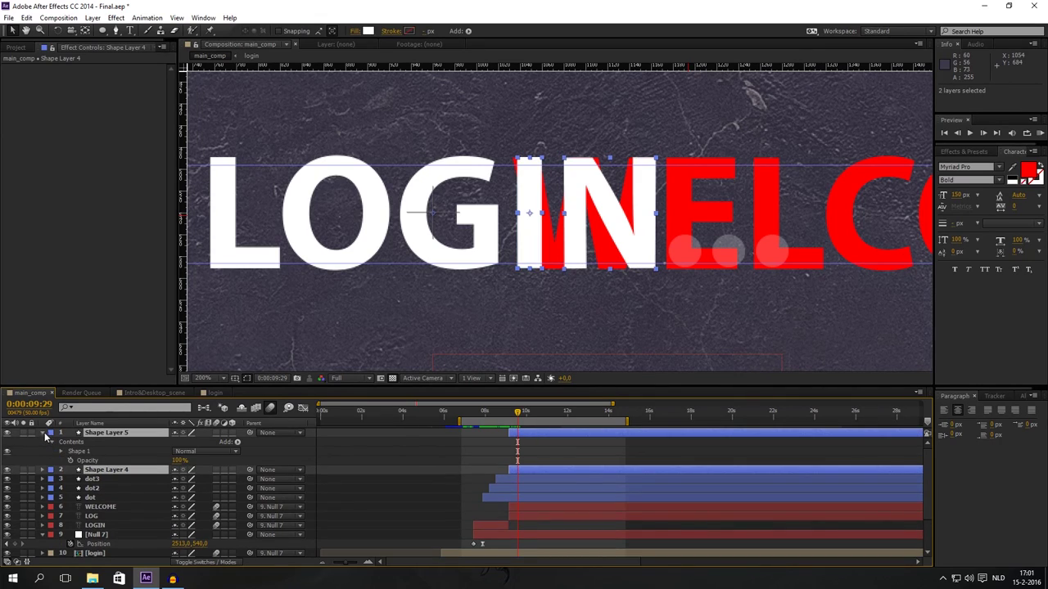
{"action": "left_click", "coordinate": [44, 433]}
{"action": "left_click", "coordinate": [44, 433]}
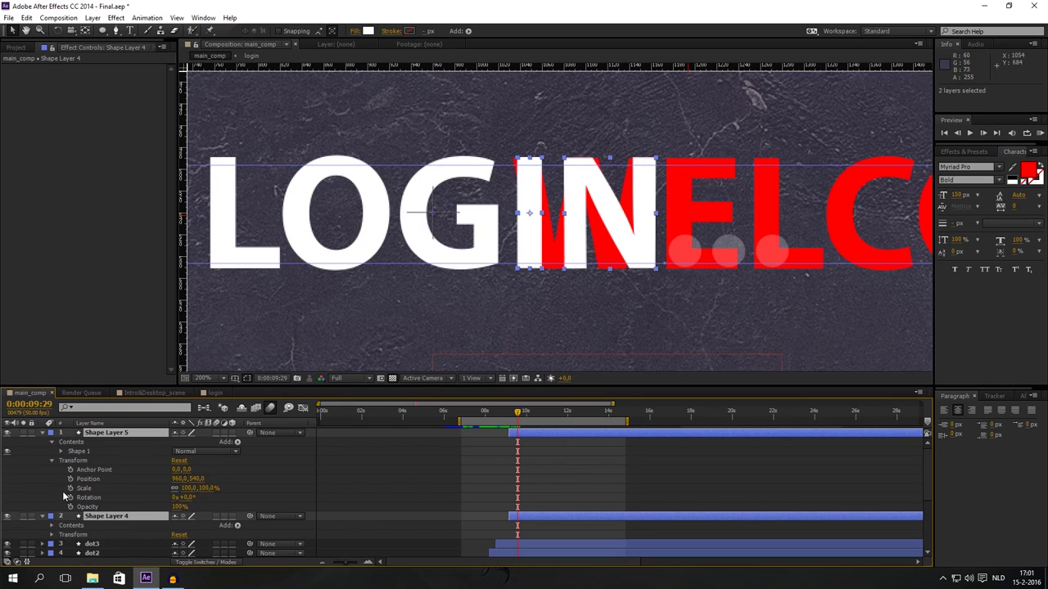
{"action": "left_click", "coordinate": [52, 533]}
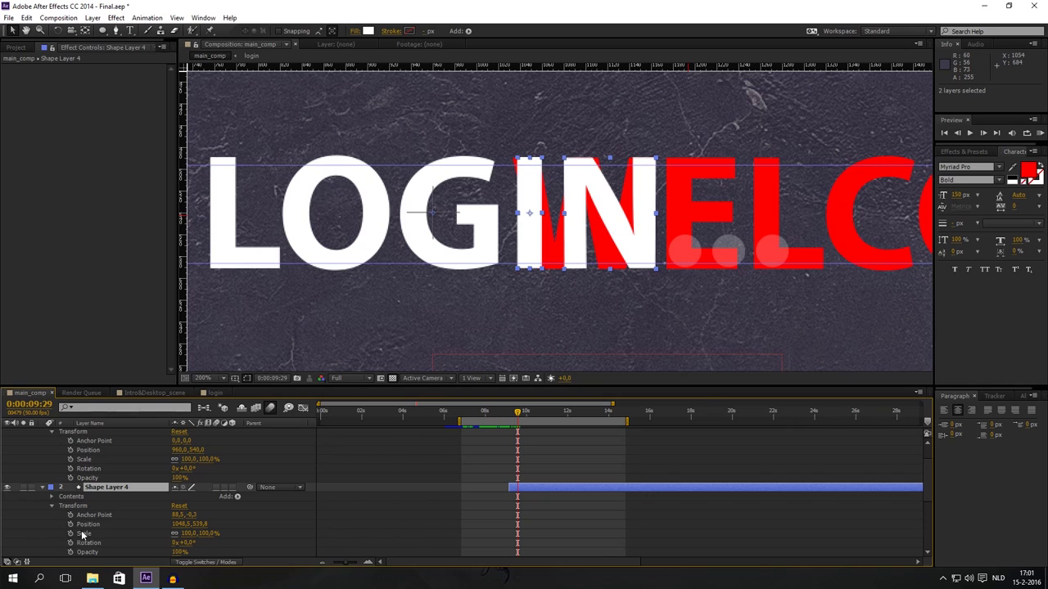
{"action": "scroll", "coordinate": [110, 533], "scroll_direction": "down", "scroll_amount": 1}
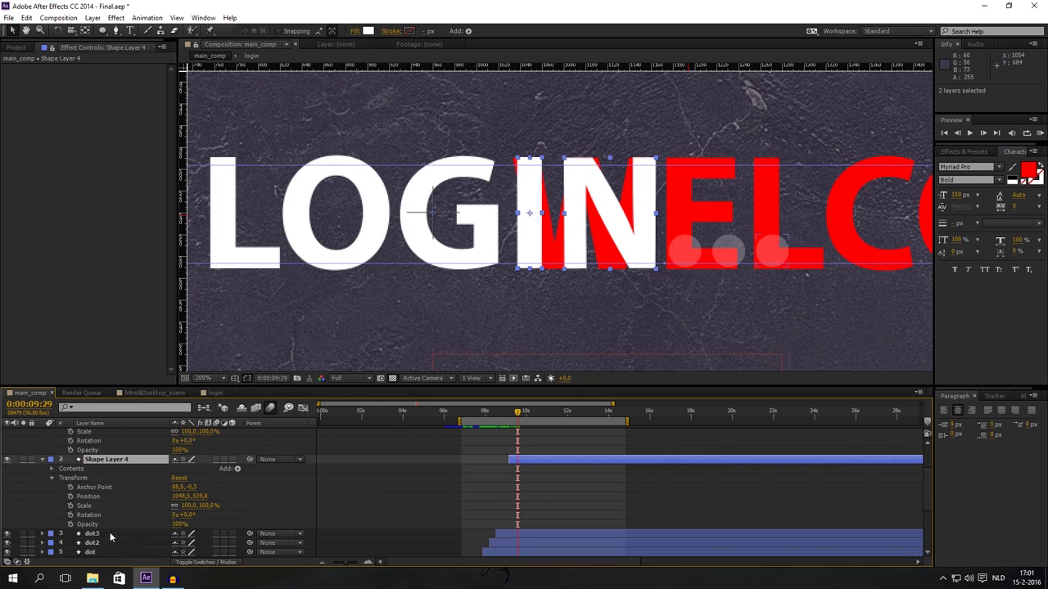
{"action": "left_click", "coordinate": [50, 479]}
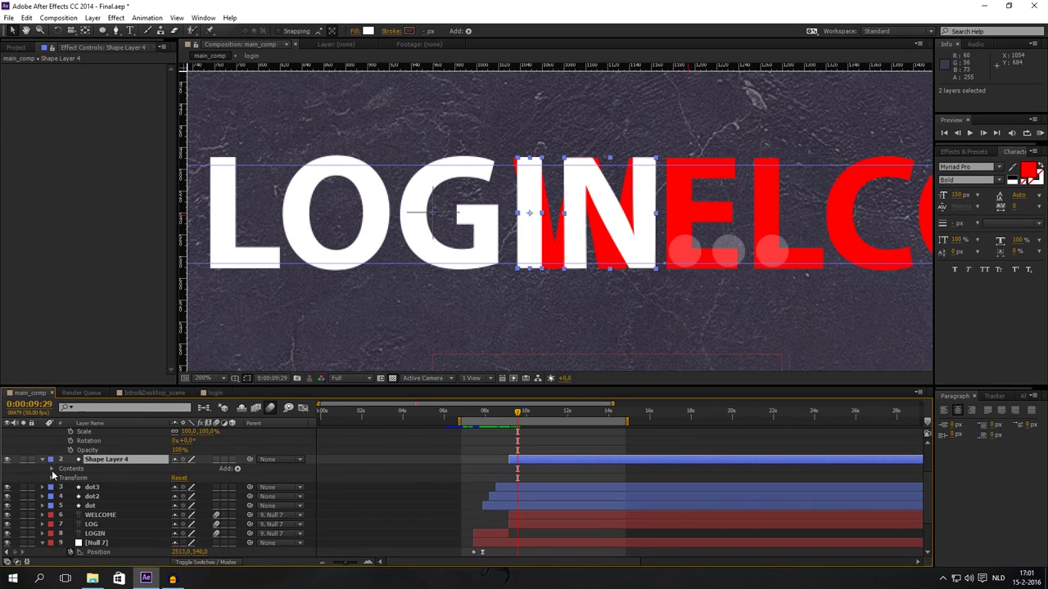
{"action": "left_click", "coordinate": [52, 469]}
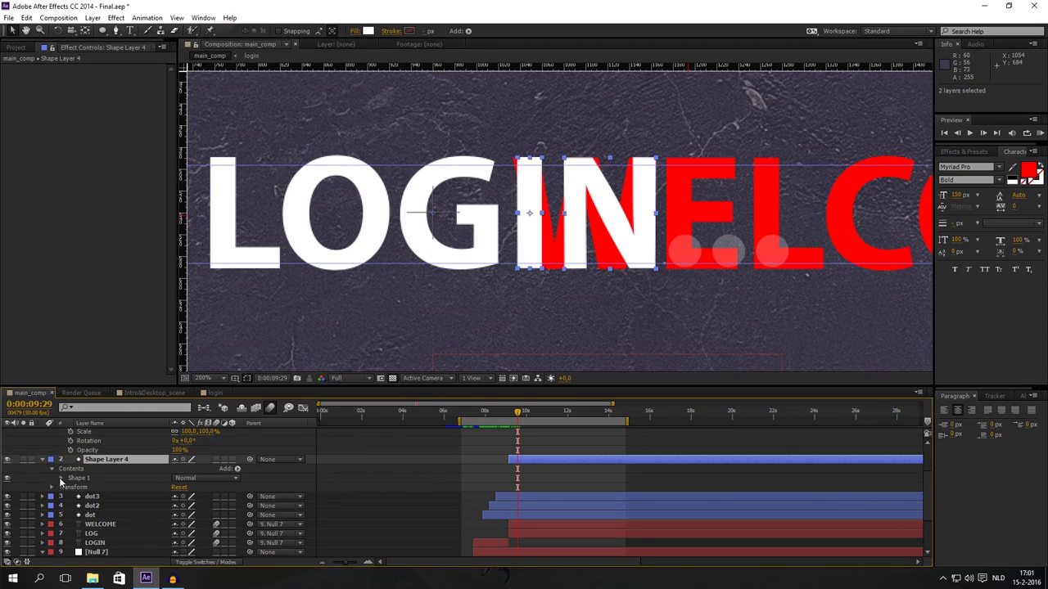
{"action": "left_click", "coordinate": [61, 479]}
{"action": "scroll", "coordinate": [108, 497], "scroll_direction": "up", "scroll_amount": 1}
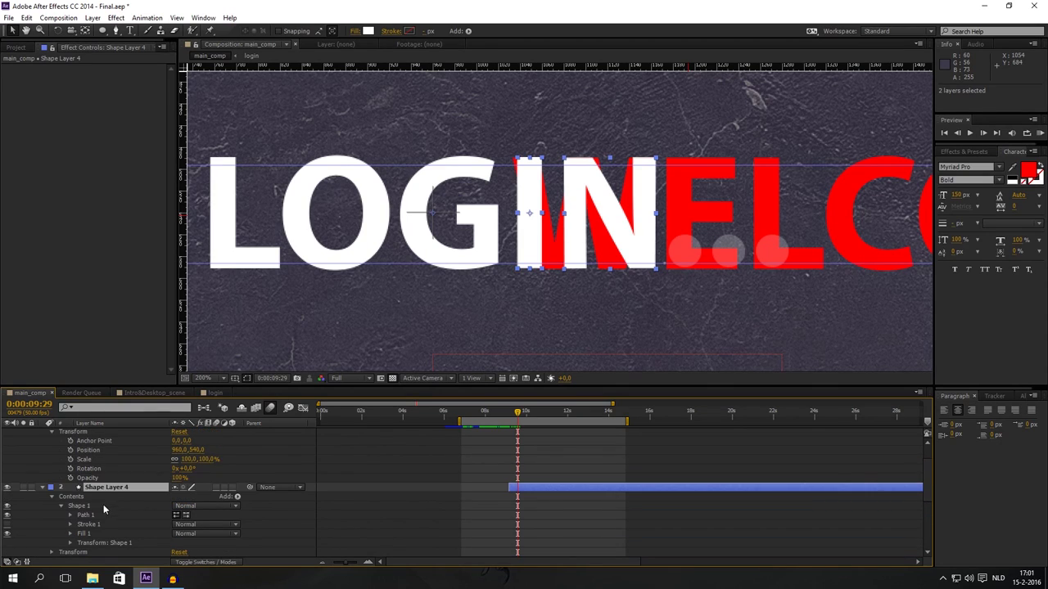
{"action": "left_click", "coordinate": [71, 514]}
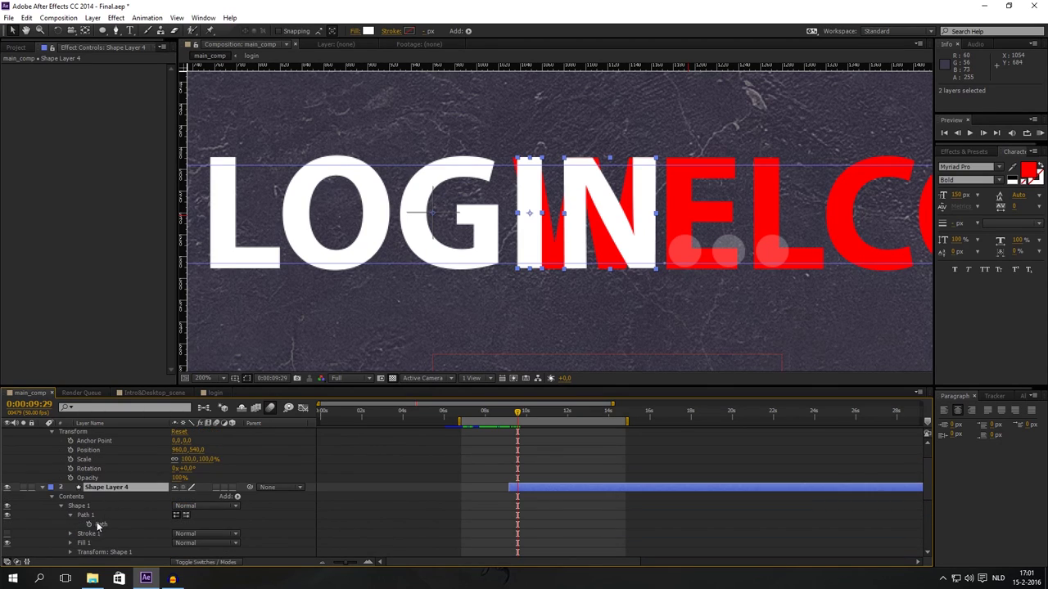
{"action": "left_click", "coordinate": [93, 523]}
Start keyframing the Path of Shape Layer 5 at 0:00:09:29, and reveal only the keyframed properties of both shape layers
{"action": "scroll", "coordinate": [92, 459], "scroll_direction": "up", "scroll_amount": 3}
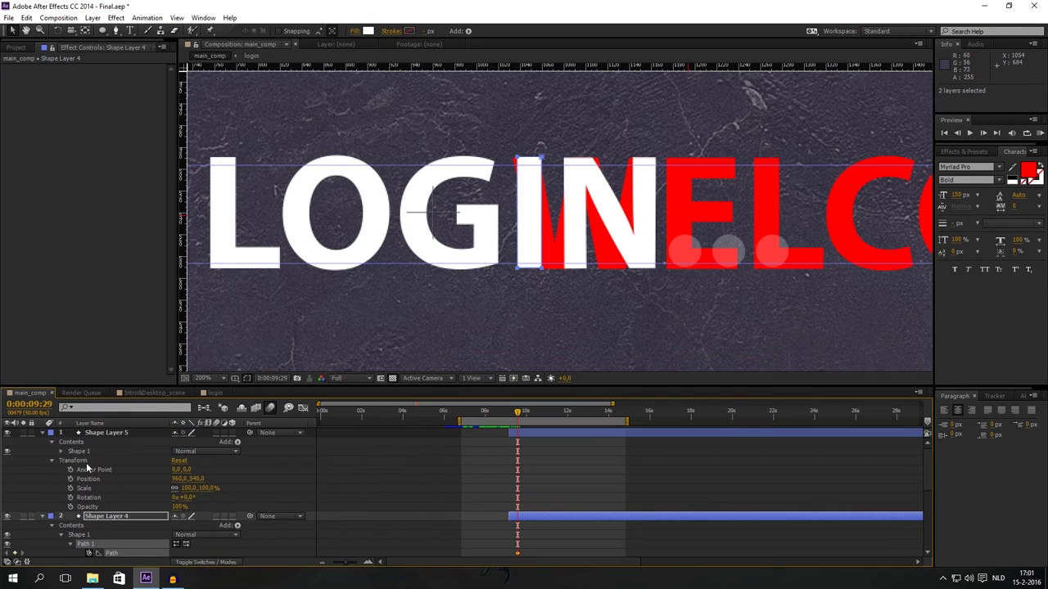
{"action": "left_click", "coordinate": [60, 451]}
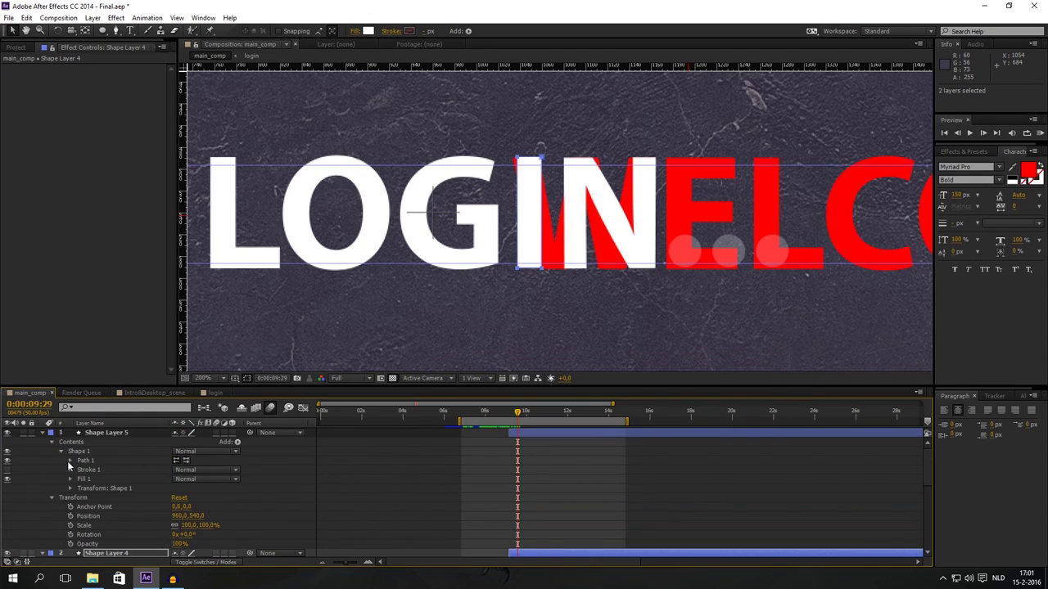
{"action": "left_click", "coordinate": [70, 461]}
{"action": "left_click", "coordinate": [88, 470]}
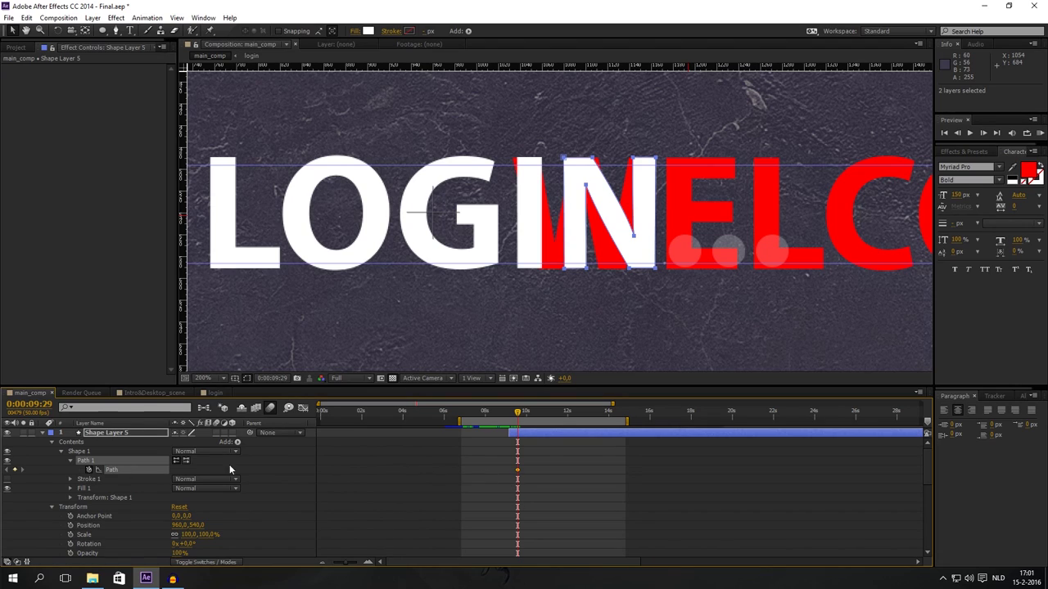
{"action": "scroll", "coordinate": [131, 475], "scroll_direction": "down", "scroll_amount": 3}
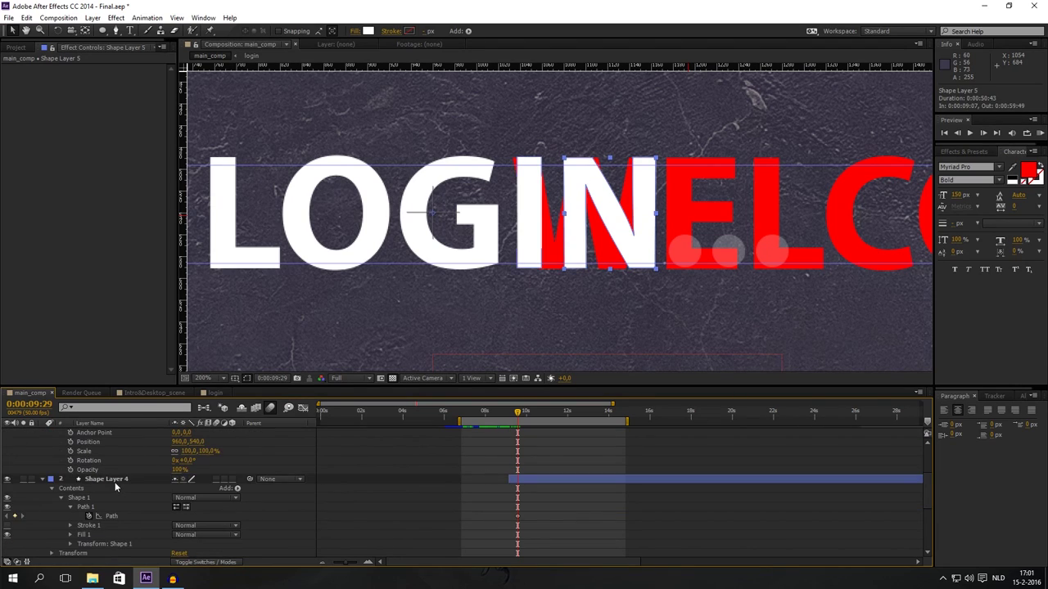
{"action": "left_click", "coordinate": [114, 481]}
{"action": "key", "text": "u"}
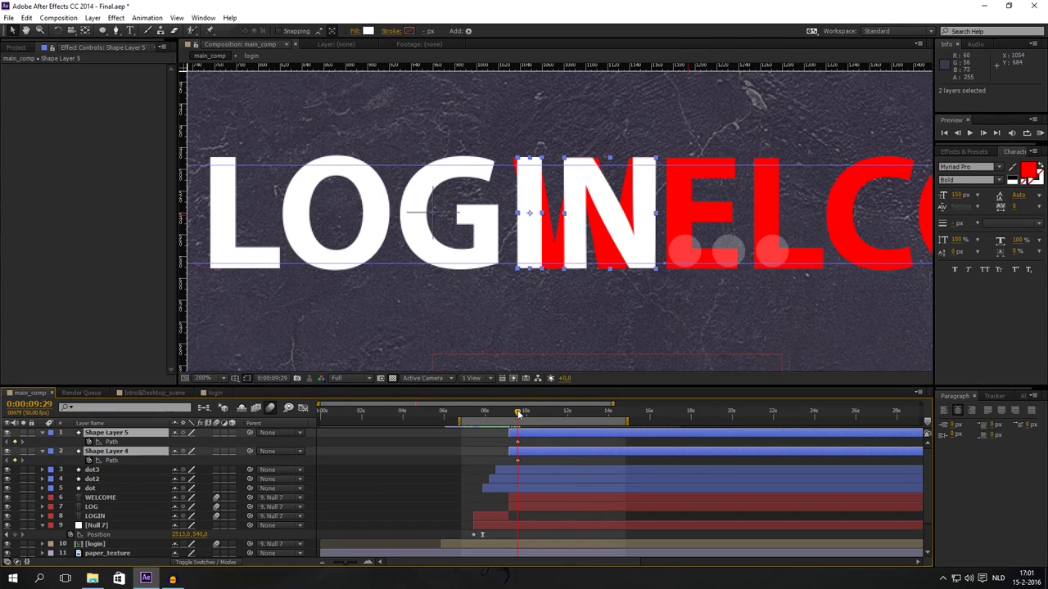
Move the current time to 0:00:10:10 and magnify the composition to 400% around the letters I and N
{"action": "left_click_drag", "start_coordinate": [519, 413], "coordinate": [524, 415]}
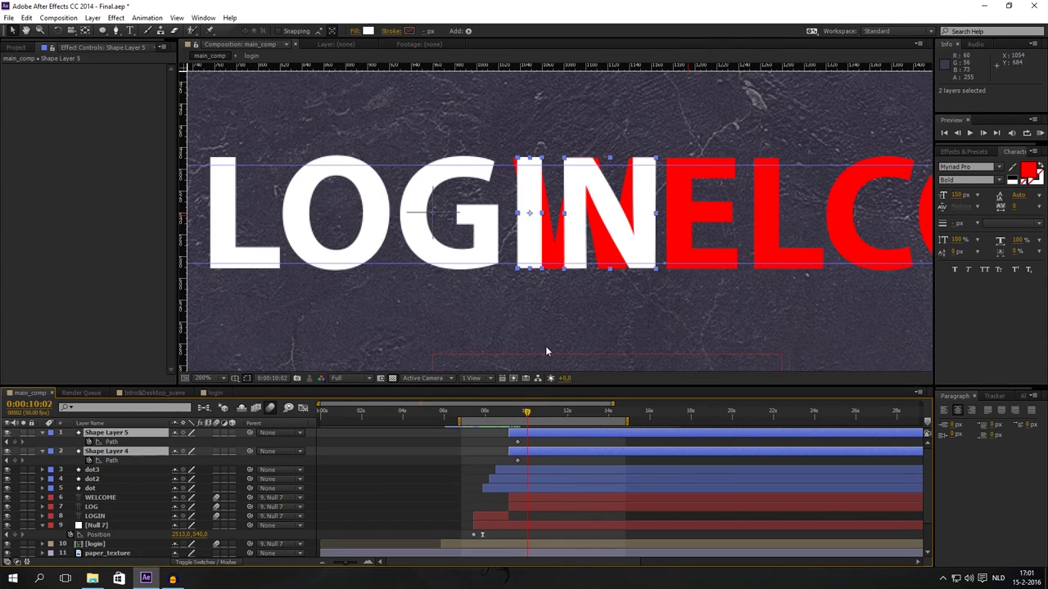
{"action": "left_click", "coordinate": [558, 471]}
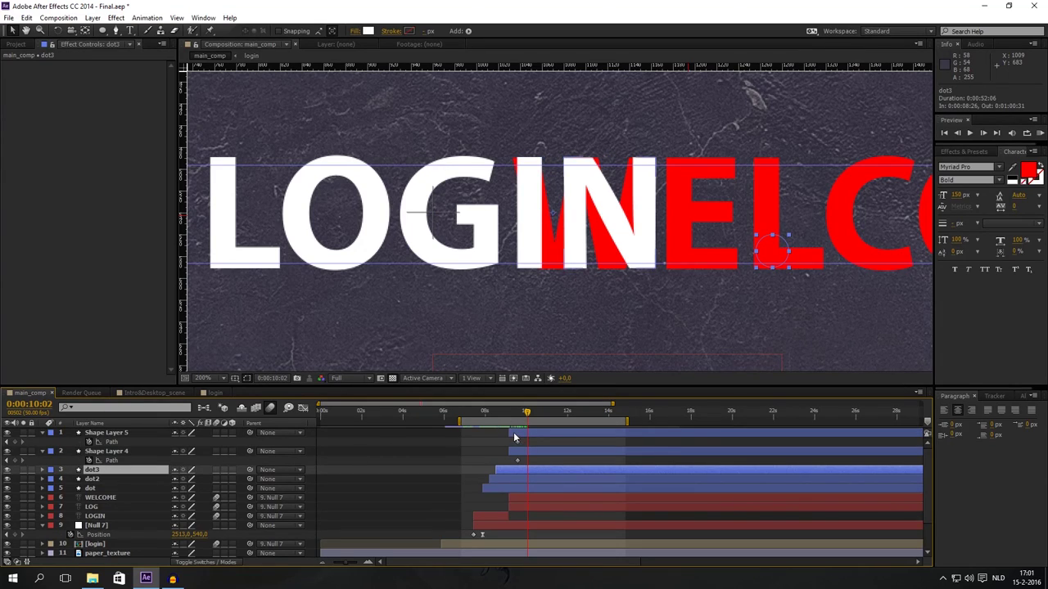
{"action": "left_click", "coordinate": [515, 436]}
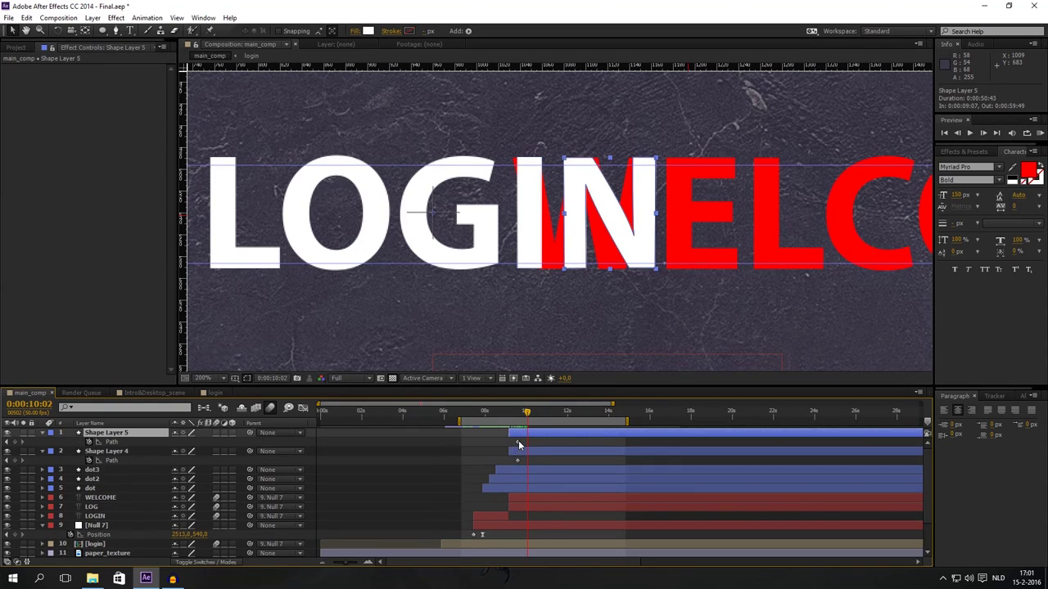
{"action": "left_click", "coordinate": [518, 443]}
{"action": "left_click_drag", "start_coordinate": [526, 412], "coordinate": [519, 415]}
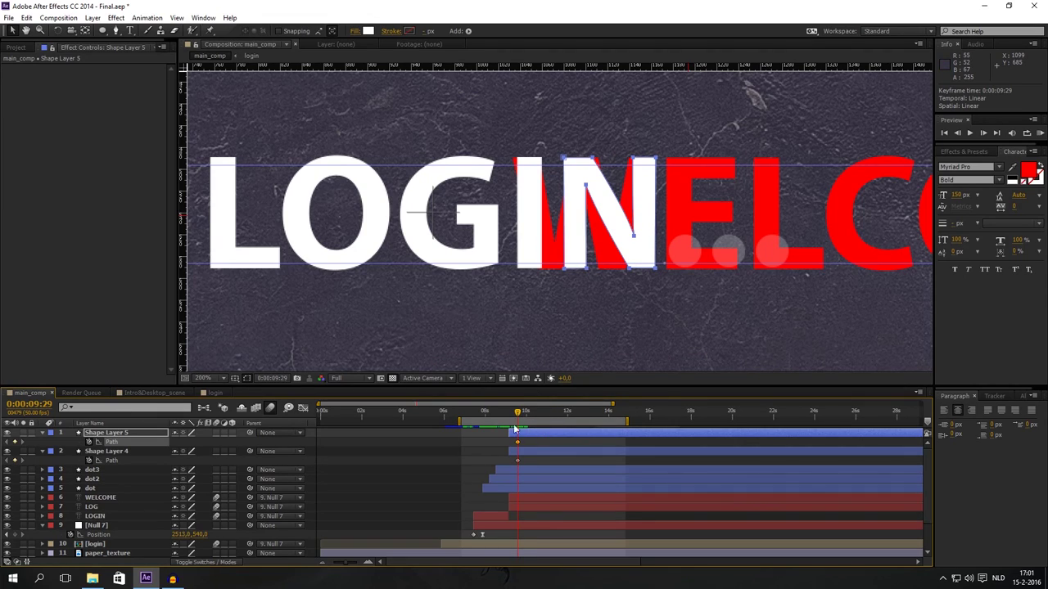
{"action": "left_click", "coordinate": [545, 411]}
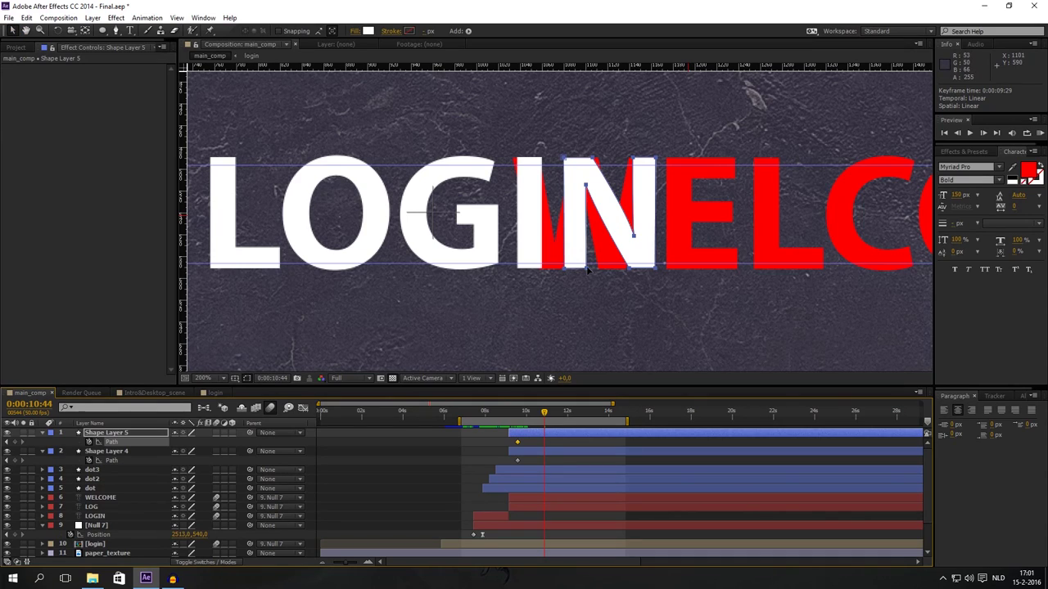
{"action": "mouse_move", "coordinate": [541, 414]}
{"action": "left_mouse_down"}
{"action": "mouse_move", "coordinate": [520, 415]}
{"action": "mouse_move", "coordinate": [538, 414]}
{"action": "left_mouse_up"}
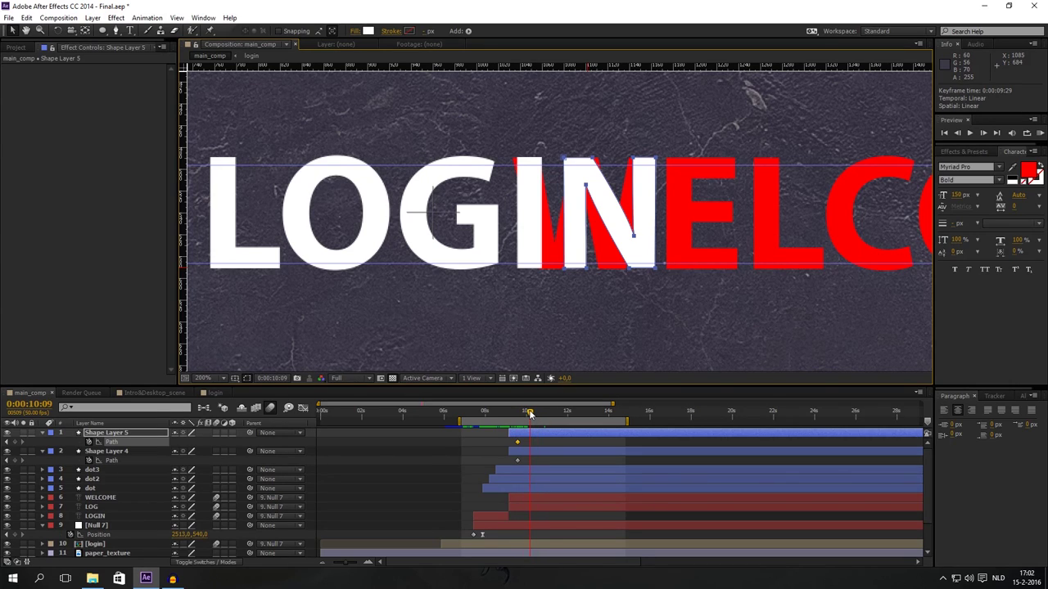
{"action": "key", "text": "period"}
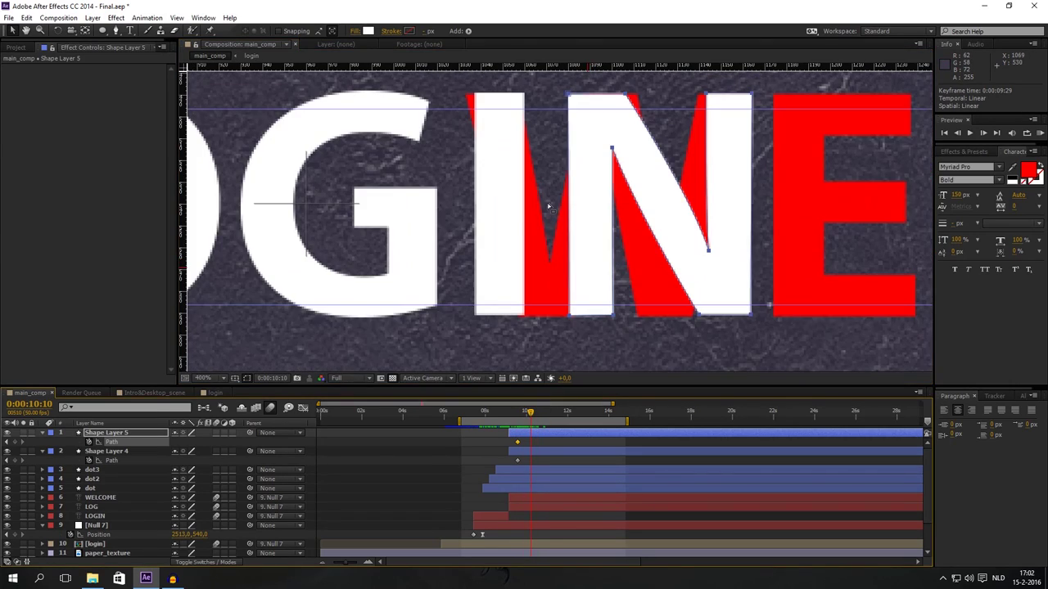
{"action": "left_click", "coordinate": [536, 453]}
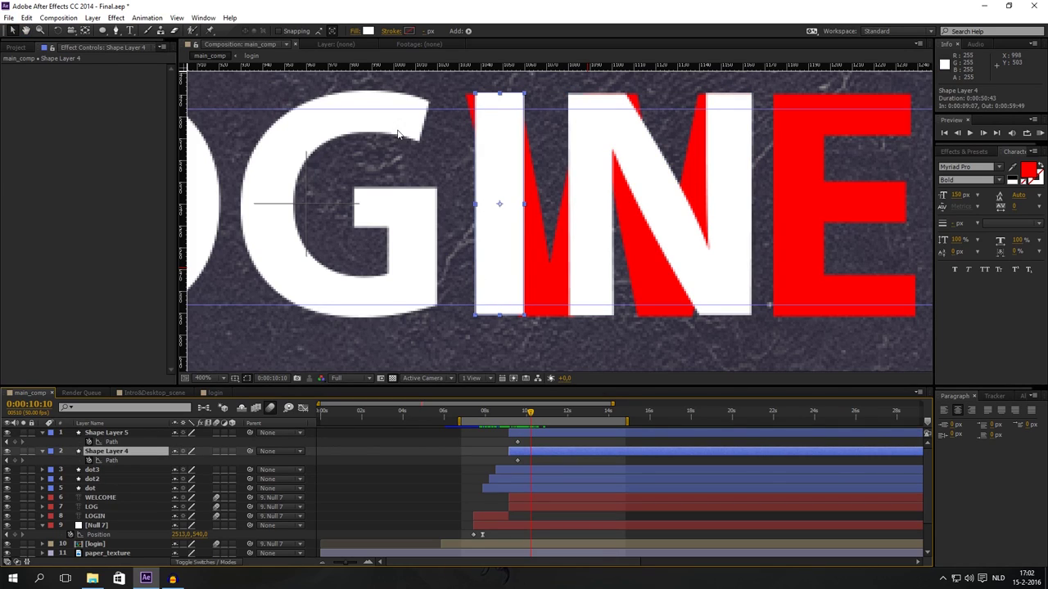
{"action": "left_click", "coordinate": [483, 323]}
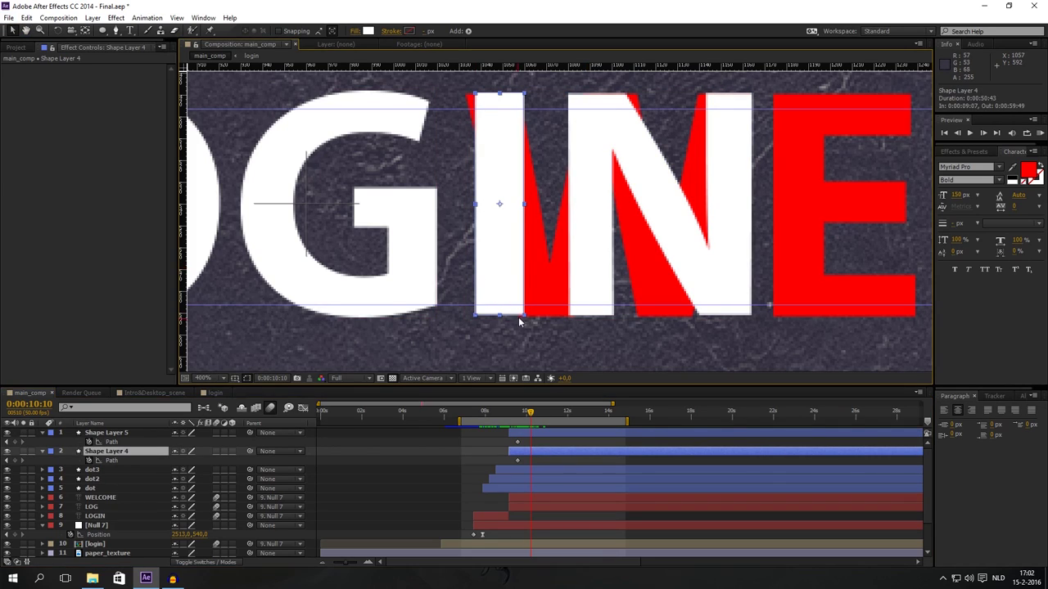
{"action": "left_click", "coordinate": [524, 313]}
{"action": "left_click_drag", "start_coordinate": [524, 314], "coordinate": [526, 312]}
{"action": "key", "text": "ctrl+z"}
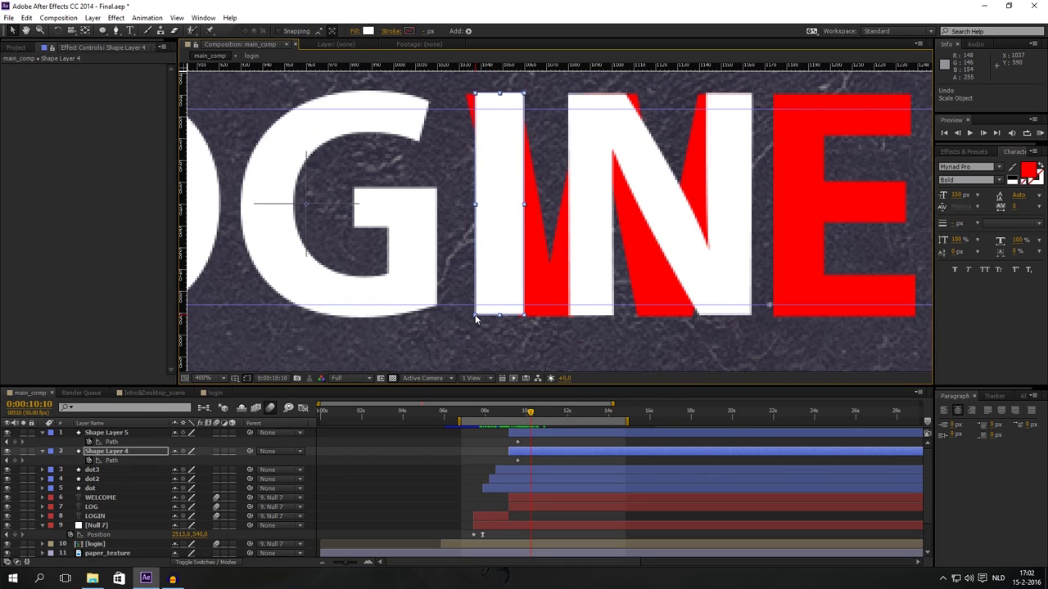
{"action": "left_click_drag", "start_coordinate": [478, 317], "coordinate": [485, 319]}
{"action": "key", "text": "ctrl+z"}
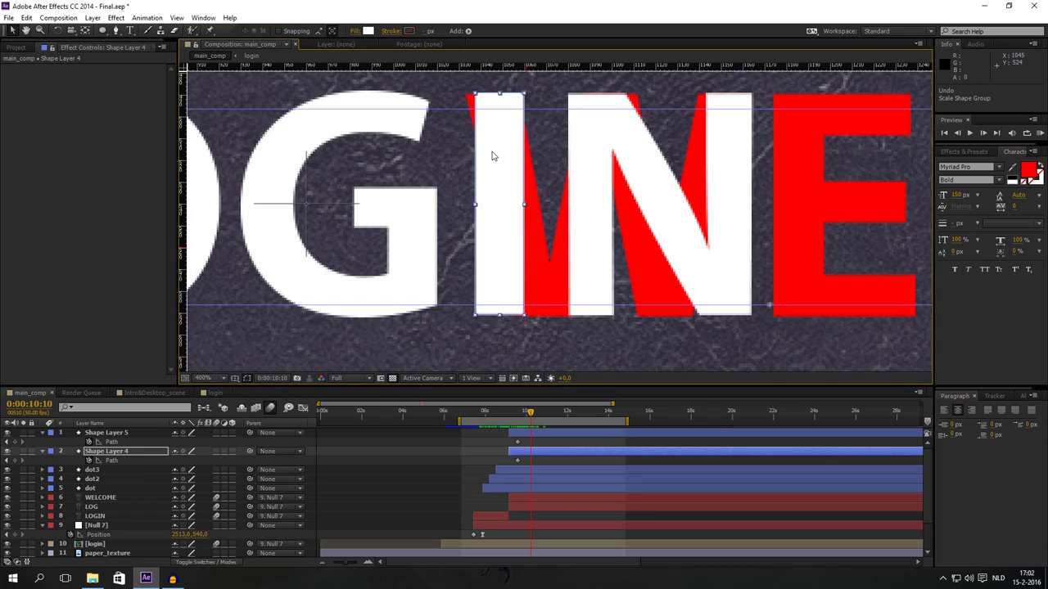
{"action": "right_click", "coordinate": [492, 144]}
{"action": "left_click", "coordinate": [483, 106]}
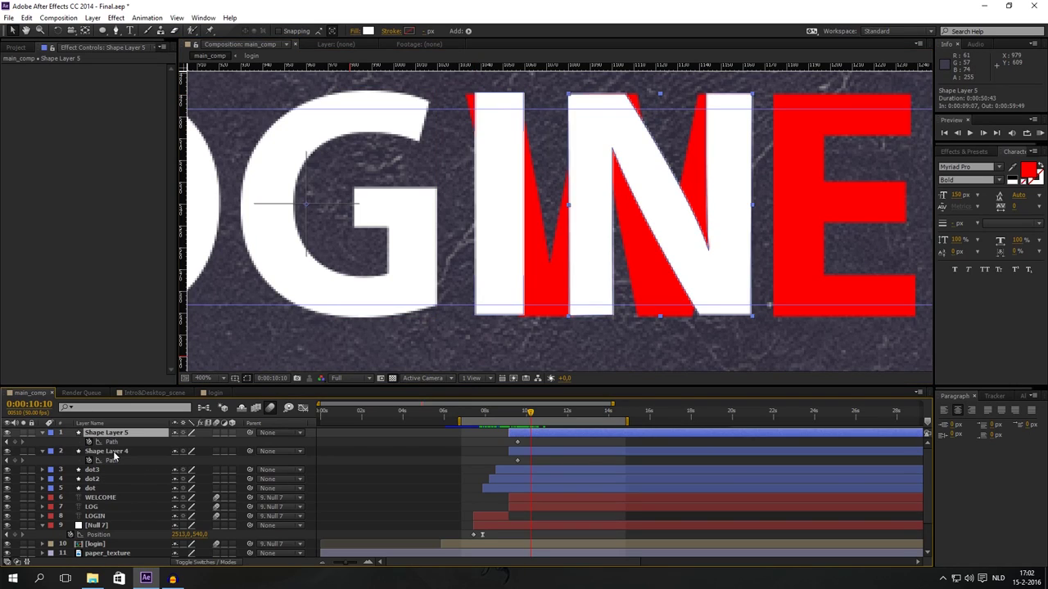
{"action": "left_click", "coordinate": [452, 144]}
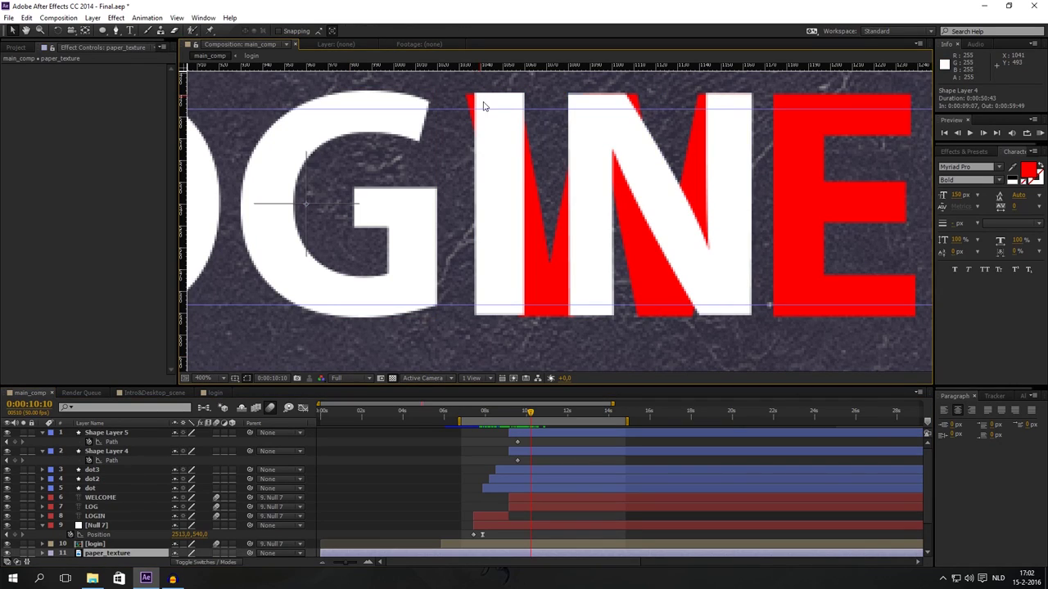
{"action": "mouse_move", "coordinate": [482, 104]}
{"action": "left_mouse_down"}
{"action": "mouse_move", "coordinate": [471, 99]}
{"action": "mouse_move", "coordinate": [482, 104]}
{"action": "left_mouse_up"}
{"action": "left_click", "coordinate": [117, 452]}
{"action": "key", "text": "ctrl+z"}
Use the Pen tool to reposition the I shape's four corner points at 0:00:10:10 over the red W's first diagonal stroke
{"action": "key", "text": "g"}
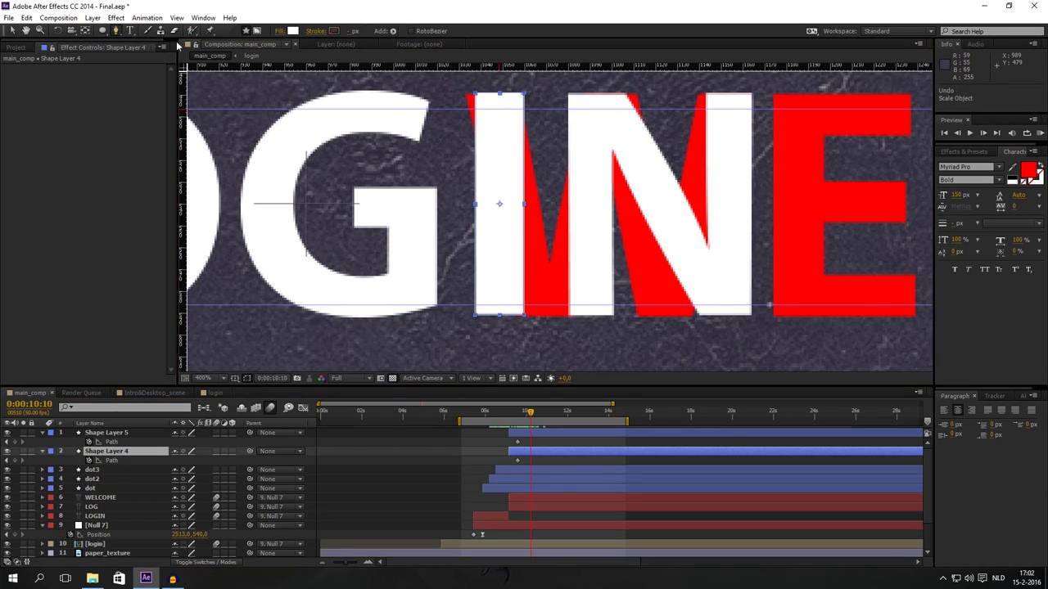
{"action": "left_click_drag", "start_coordinate": [475, 97], "coordinate": [466, 94]}
{"action": "left_click_drag", "start_coordinate": [522, 315], "coordinate": [555, 316]}
{"action": "left_click_drag", "start_coordinate": [474, 314], "coordinate": [523, 318]}
{"action": "left_click_drag", "start_coordinate": [522, 320], "coordinate": [520, 321]}
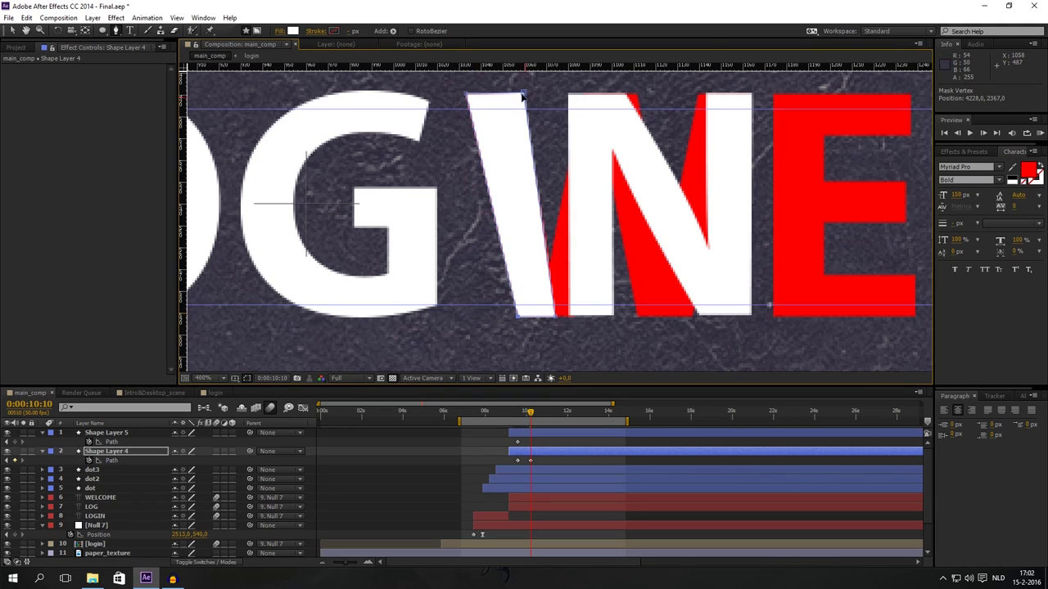
{"action": "mouse_move", "coordinate": [524, 93]}
{"action": "left_mouse_down"}
{"action": "mouse_move", "coordinate": [498, 102]}
{"action": "mouse_move", "coordinate": [520, 94]}
{"action": "left_mouse_up"}
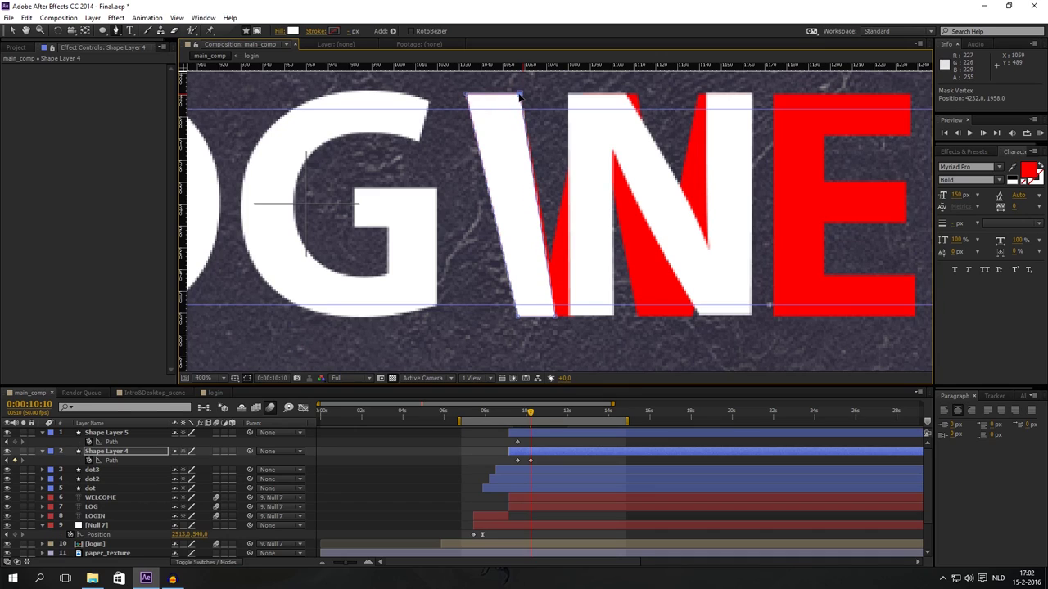
{"action": "left_click_drag", "start_coordinate": [556, 320], "coordinate": [560, 320]}
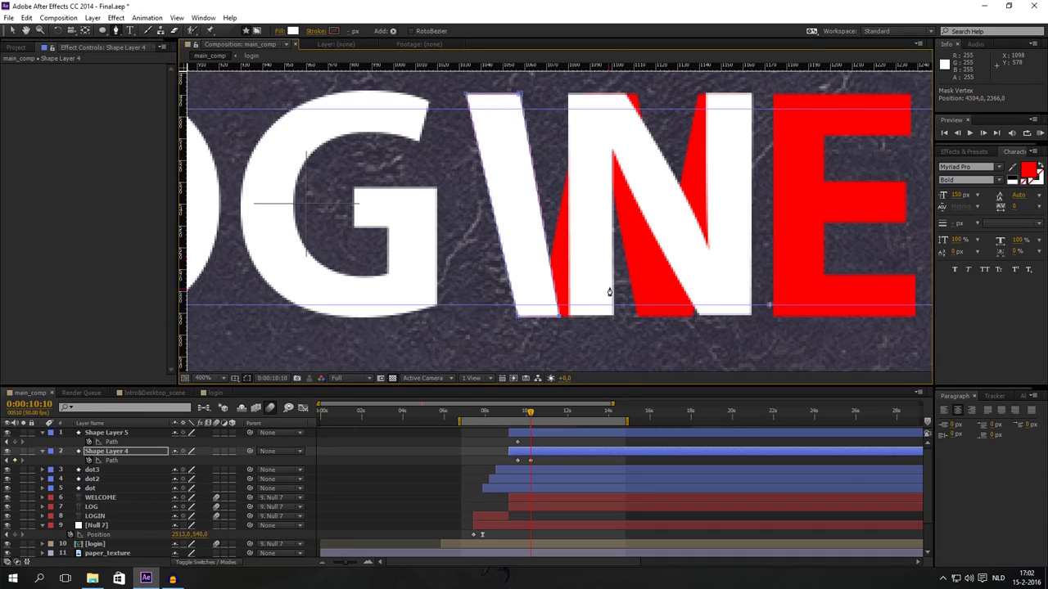
Reshape the N shape at 0:00:10:10 by placing the lower corners of its left stem at the foot of the W's second stroke
{"action": "left_click", "coordinate": [130, 432]}
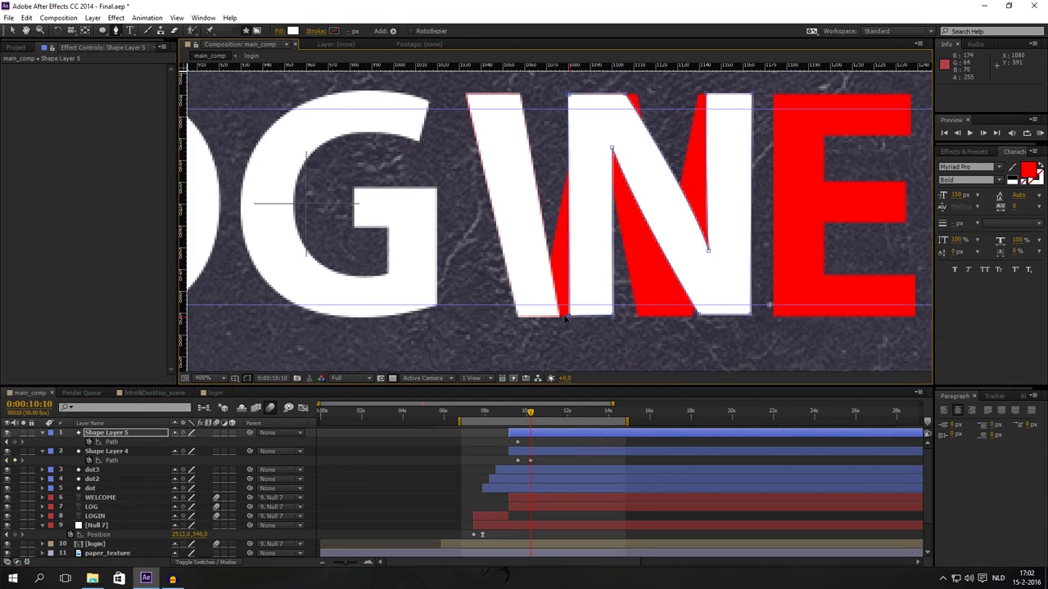
{"action": "left_click_drag", "start_coordinate": [568, 318], "coordinate": [544, 320]}
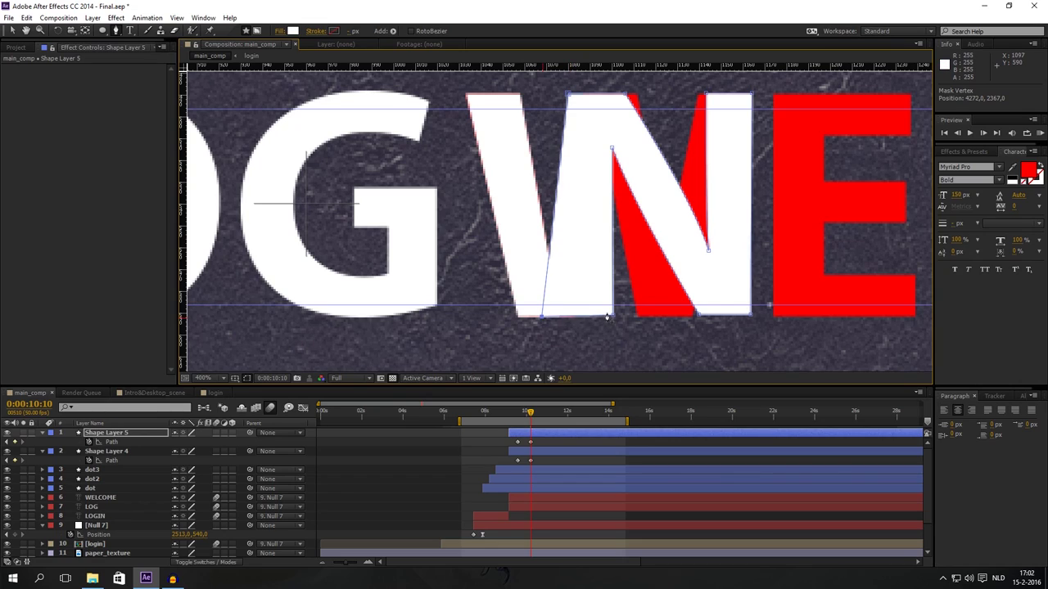
{"action": "left_click_drag", "start_coordinate": [610, 317], "coordinate": [573, 318]}
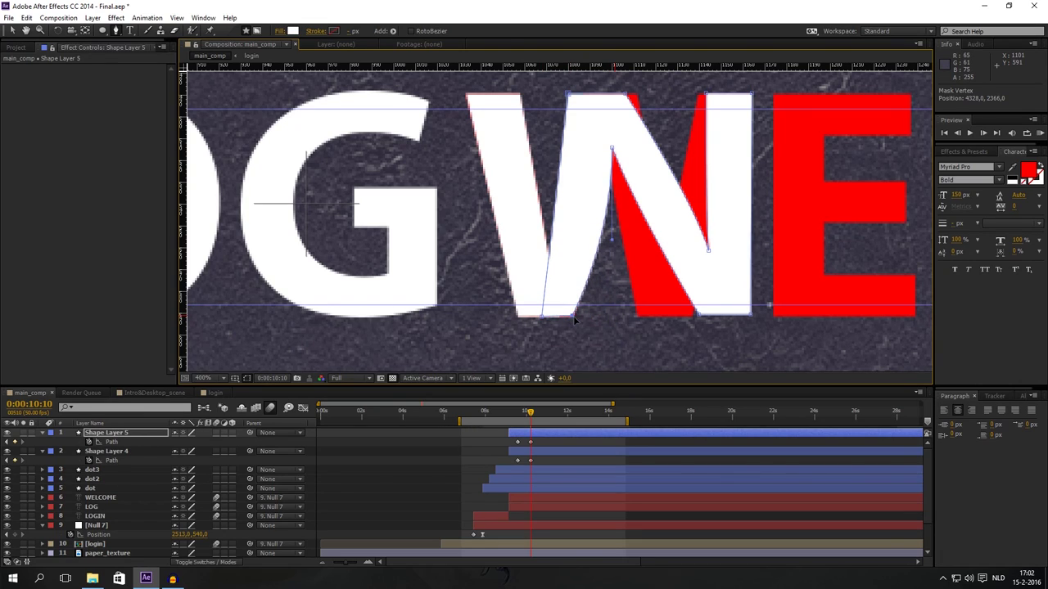
{"action": "key", "text": "v"}
{"action": "double_click", "coordinate": [595, 143]}
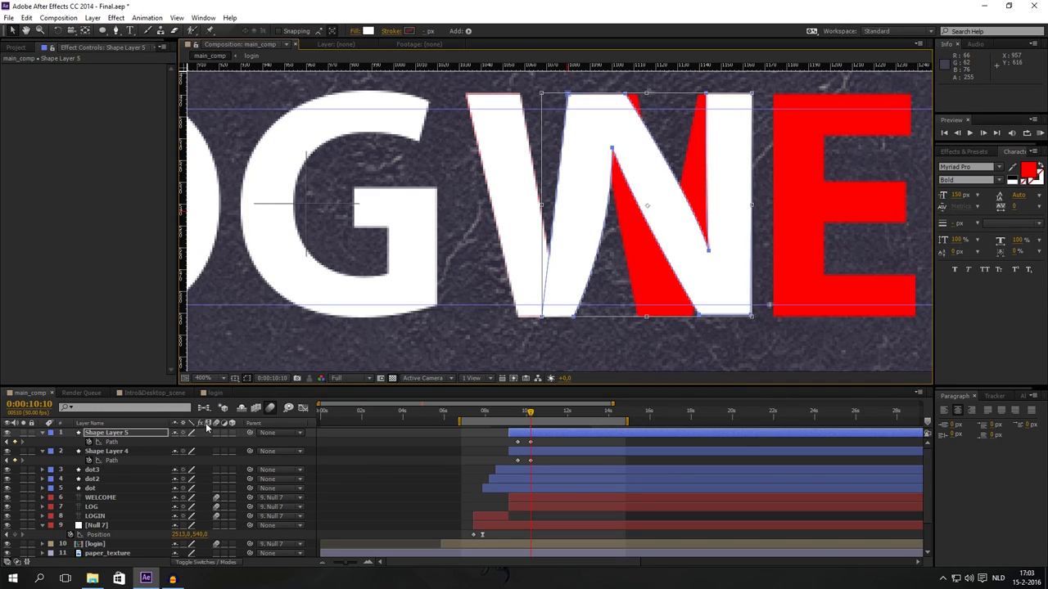
Use the Pen tool to align the N shape's left stem, inner vertex and curve handle with the W's second stroke
{"action": "left_click", "coordinate": [144, 433]}
{"action": "left_click", "coordinate": [116, 31]}
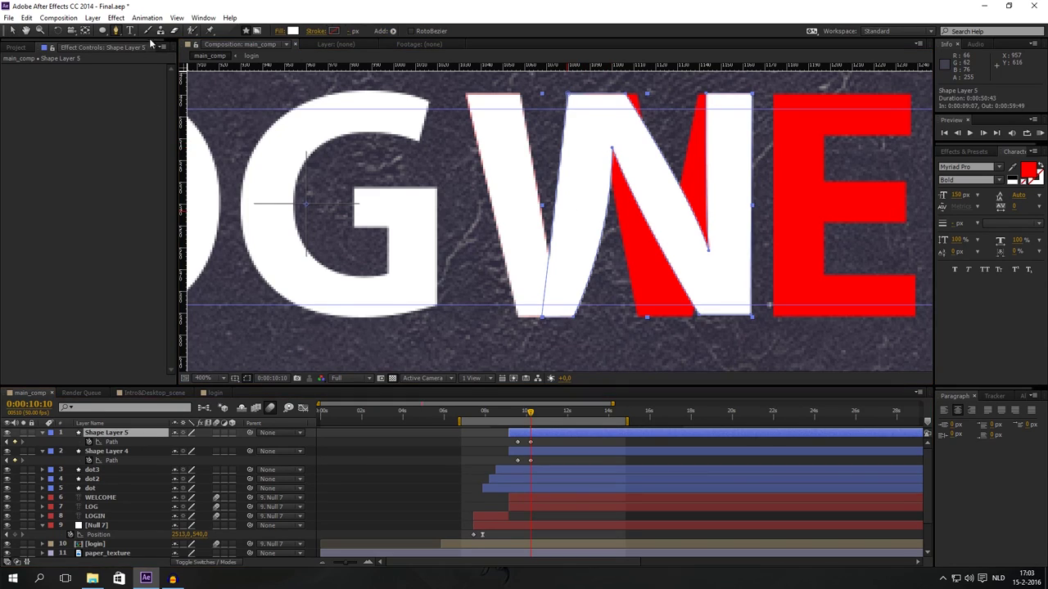
{"action": "mouse_move", "coordinate": [611, 151]}
{"action": "left_mouse_down"}
{"action": "mouse_move", "coordinate": [610, 123]}
{"action": "mouse_move", "coordinate": [611, 160]}
{"action": "left_mouse_up"}
{"action": "mouse_move", "coordinate": [609, 245]}
{"action": "left_mouse_down"}
{"action": "mouse_move", "coordinate": [573, 234]}
{"action": "mouse_move", "coordinate": [586, 256]}
{"action": "left_mouse_up"}
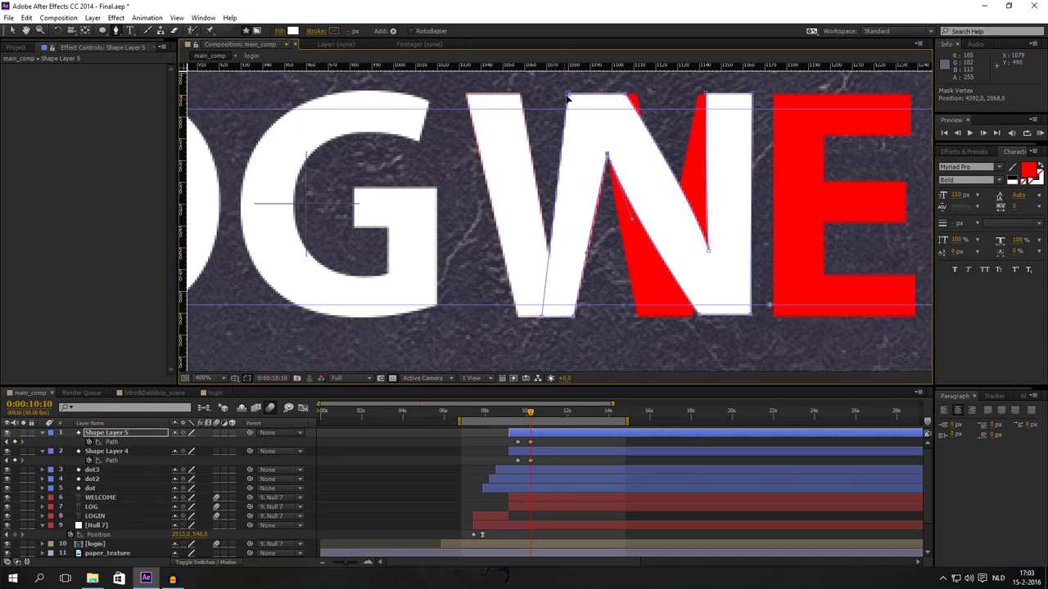
{"action": "mouse_move", "coordinate": [569, 97]}
{"action": "left_mouse_down"}
{"action": "mouse_move", "coordinate": [604, 101]}
{"action": "mouse_move", "coordinate": [585, 98]}
{"action": "left_mouse_up"}
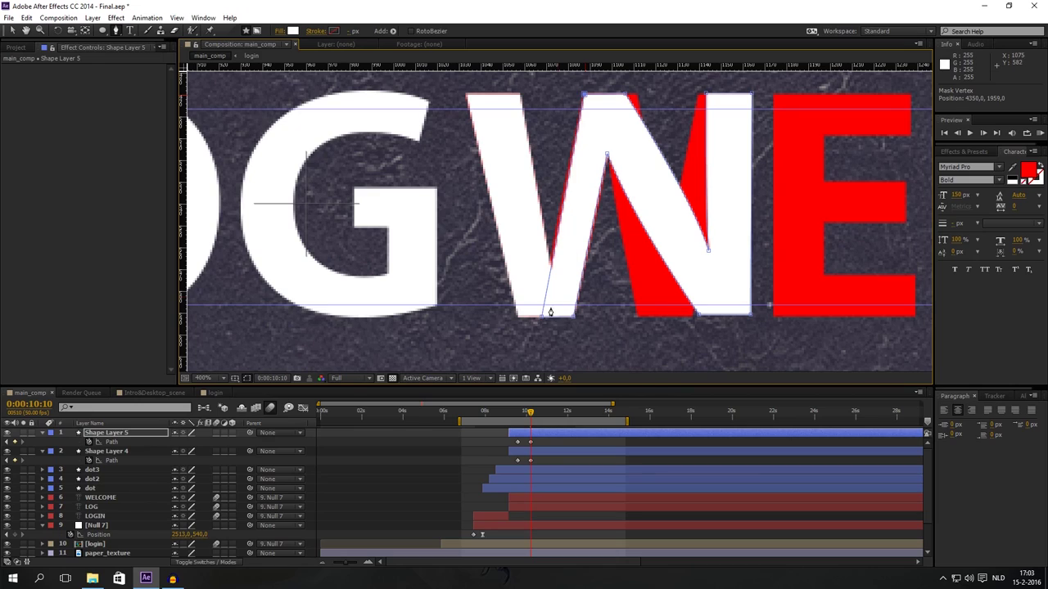
{"action": "left_click_drag", "start_coordinate": [546, 313], "coordinate": [538, 316]}
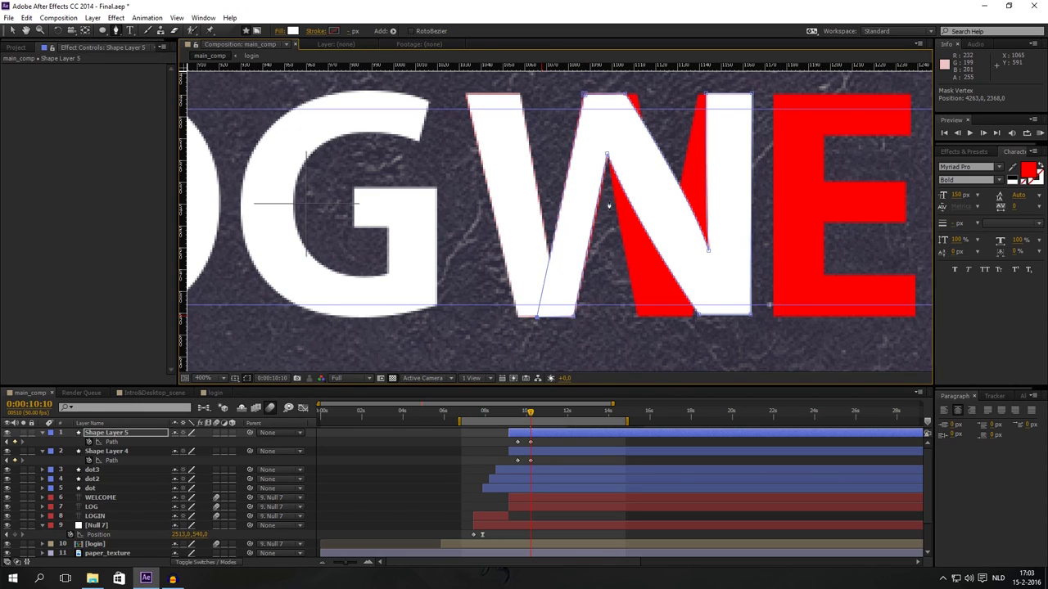
Reposition the N shape's remaining corner points over the W's last two strokes, and check the middle peak's vertex
{"action": "left_click_drag", "start_coordinate": [627, 97], "coordinate": [639, 320]}
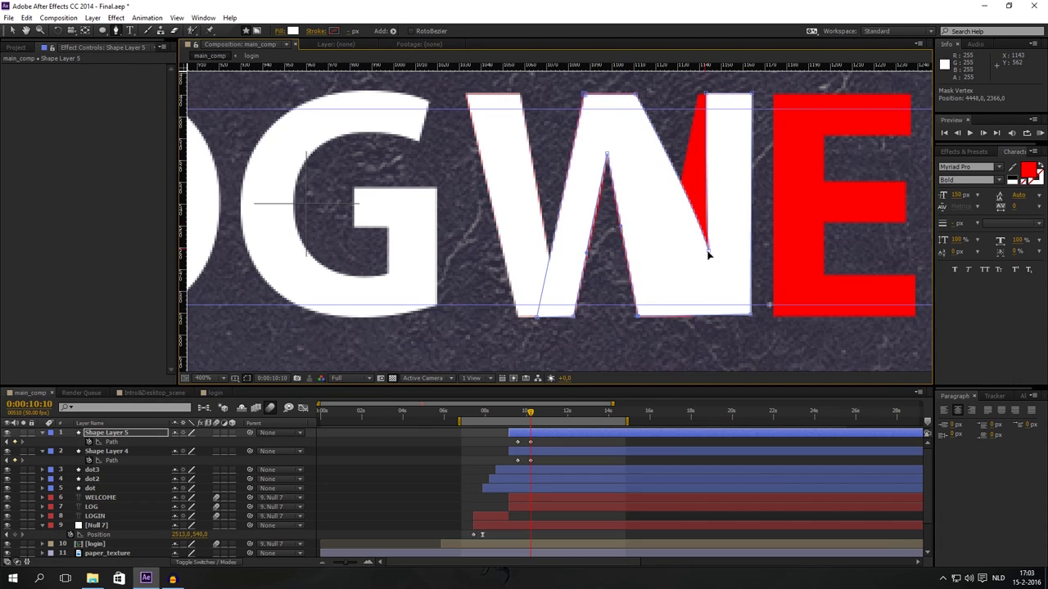
{"action": "left_click_drag", "start_coordinate": [708, 249], "coordinate": [668, 264]}
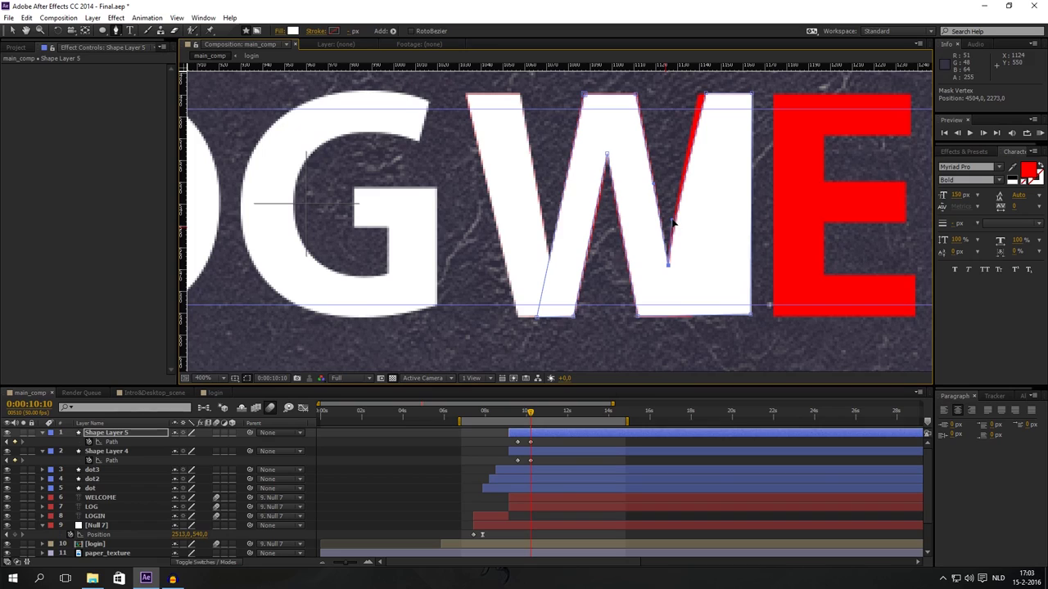
{"action": "mouse_move", "coordinate": [751, 95]}
{"action": "left_mouse_down"}
{"action": "mouse_move", "coordinate": [699, 96]}
{"action": "mouse_move", "coordinate": [731, 117]}
{"action": "mouse_move", "coordinate": [747, 95]}
{"action": "left_mouse_up"}
{"action": "left_click_drag", "start_coordinate": [751, 316], "coordinate": [693, 315]}
{"action": "left_click", "coordinate": [607, 156]}
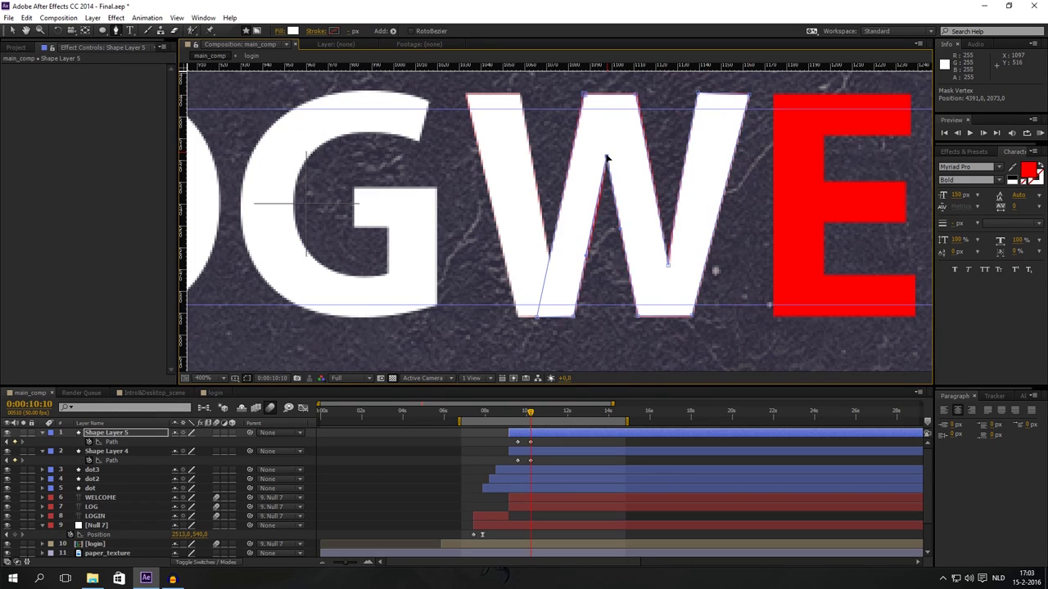
{"action": "mouse_move", "coordinate": [531, 415]}
{"action": "left_mouse_down"}
{"action": "mouse_move", "coordinate": [515, 418]}
{"action": "mouse_move", "coordinate": [529, 419]}
{"action": "left_mouse_up"}
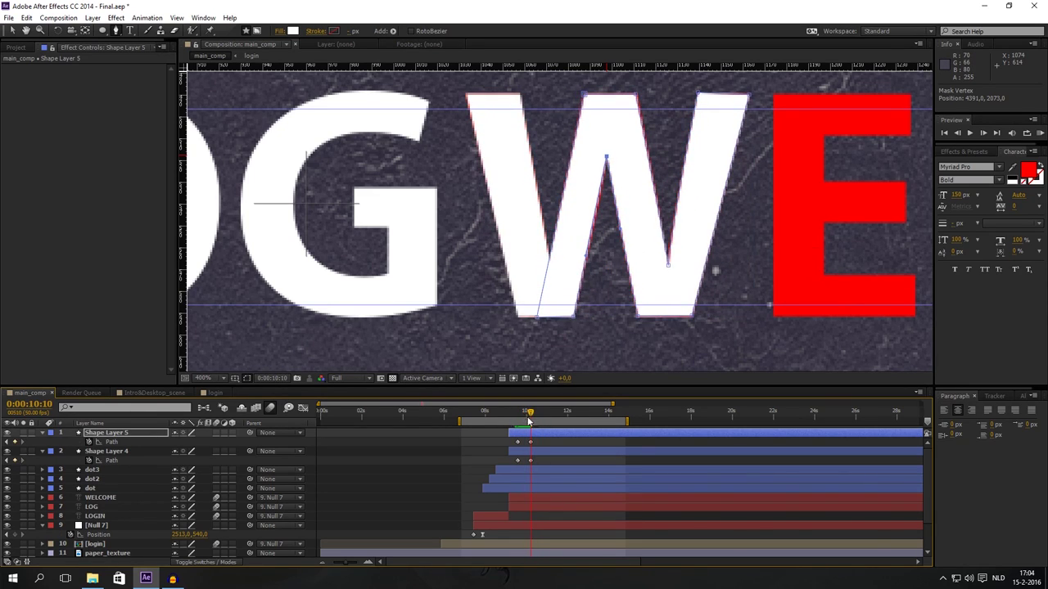
Recolour the WELCOME text to white (FFFFFF) and hide its layer
{"action": "left_click", "coordinate": [115, 498]}
{"action": "left_click", "coordinate": [1028, 168]}
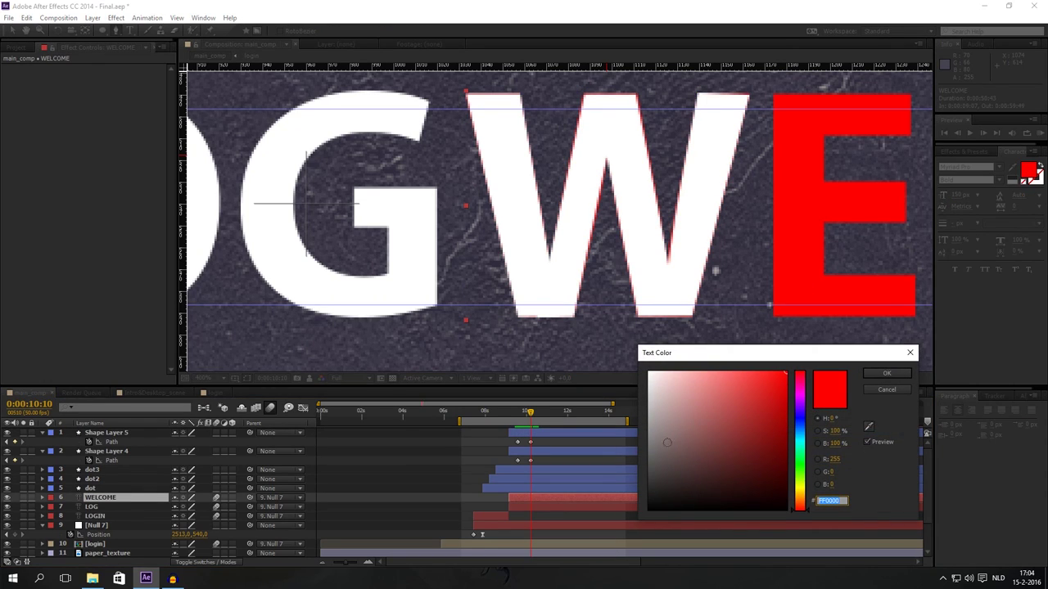
{"action": "type", "text": "ffffff"}
{"action": "key", "text": "Return"}
{"action": "scroll", "coordinate": [570, 281], "scroll_direction": "down", "scroll_amount": 4}
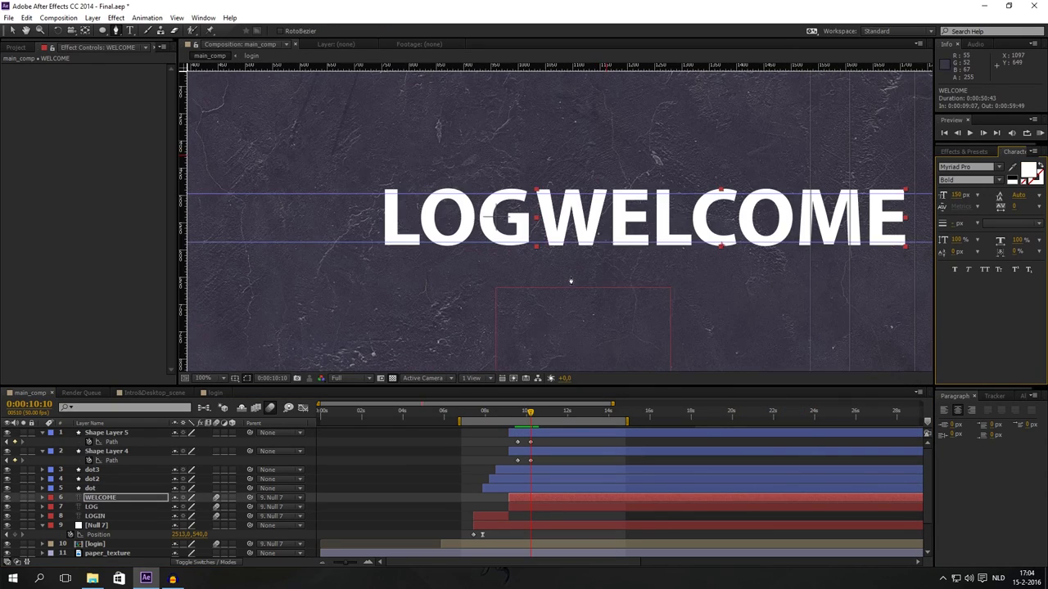
{"action": "left_click_drag", "start_coordinate": [528, 416], "coordinate": [512, 415]}
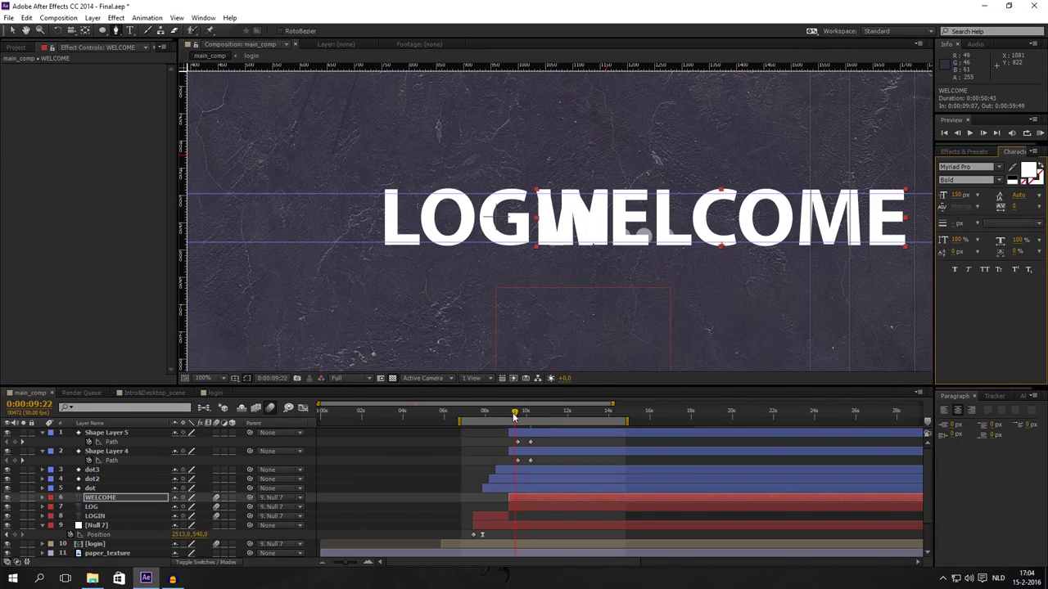
{"action": "left_click", "coordinate": [7, 498]}
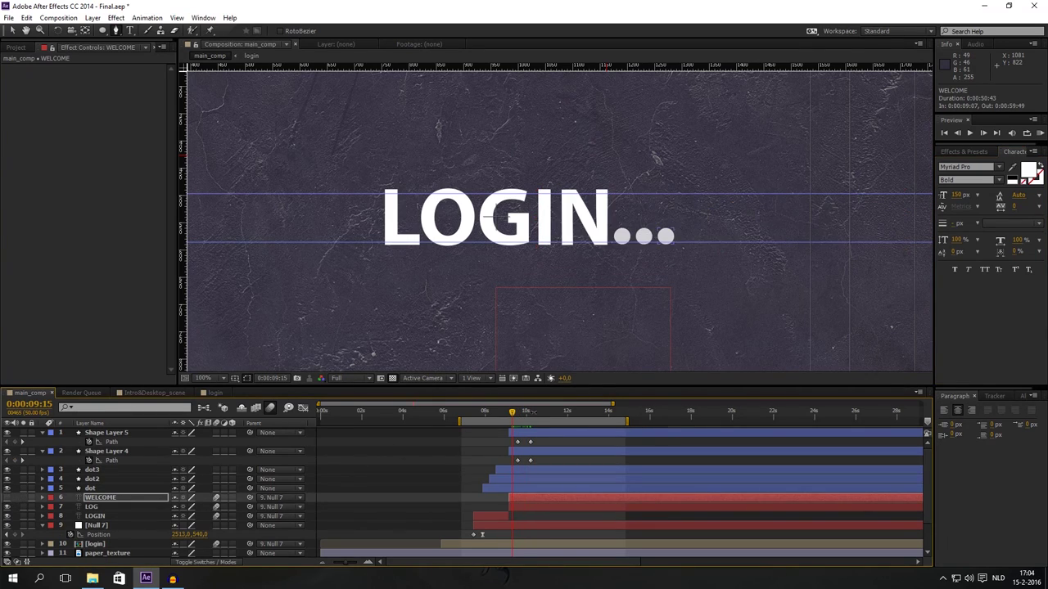
Fade out the LOG layer with Opacity keyframes of 100% at 0:00:09:29 and 0% at 0:00:10:10
{"action": "mouse_move", "coordinate": [513, 416]}
{"action": "left_mouse_down"}
{"action": "mouse_move", "coordinate": [534, 416]}
{"action": "mouse_move", "coordinate": [520, 415]}
{"action": "left_mouse_up"}
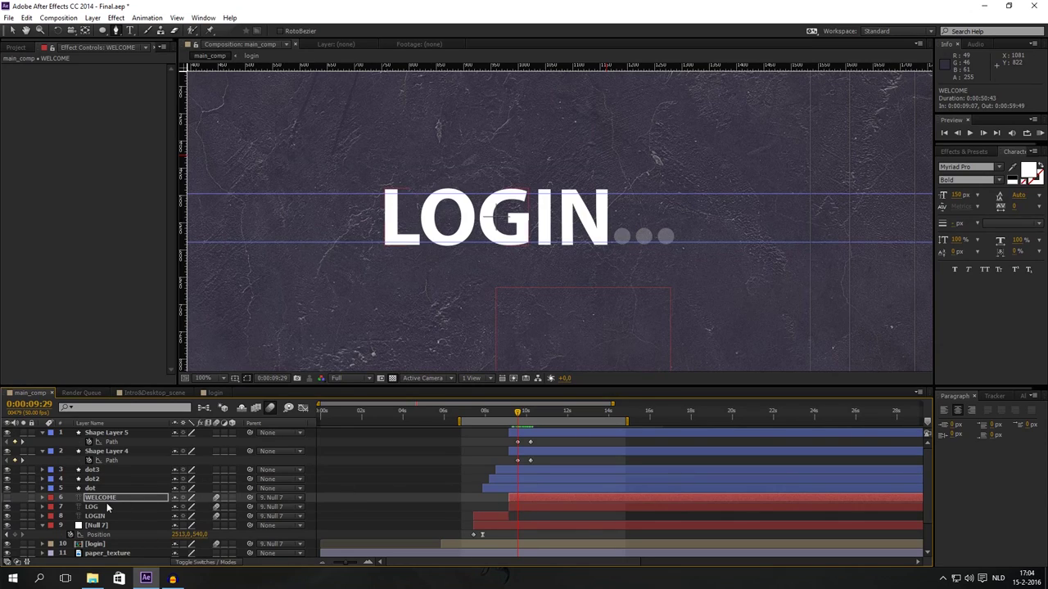
{"action": "left_click", "coordinate": [106, 507]}
{"action": "key", "text": "t"}
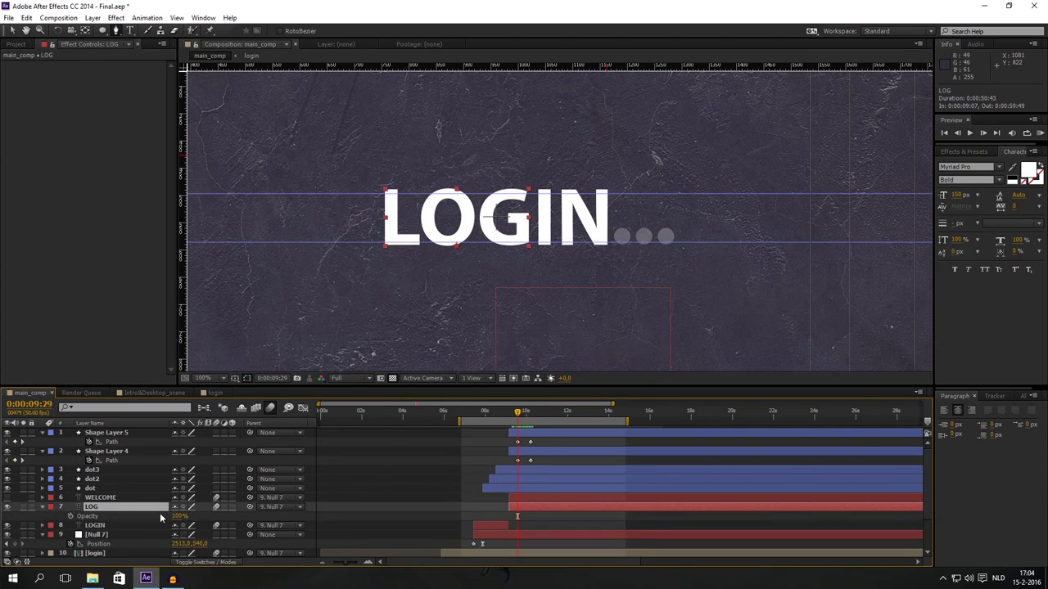
{"action": "left_click", "coordinate": [72, 516]}
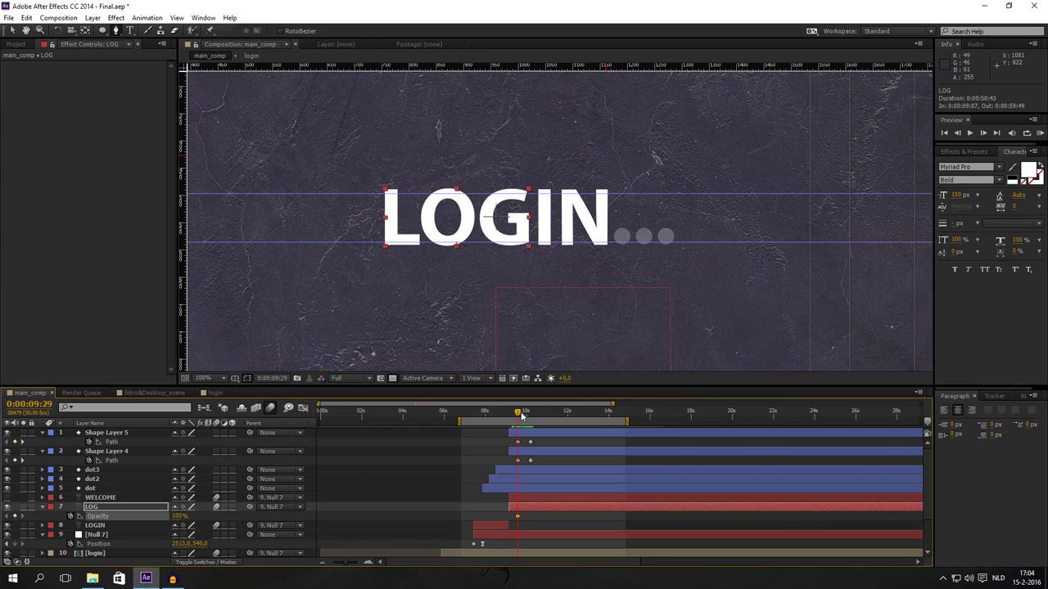
{"action": "left_click_drag", "start_coordinate": [521, 416], "coordinate": [531, 418]}
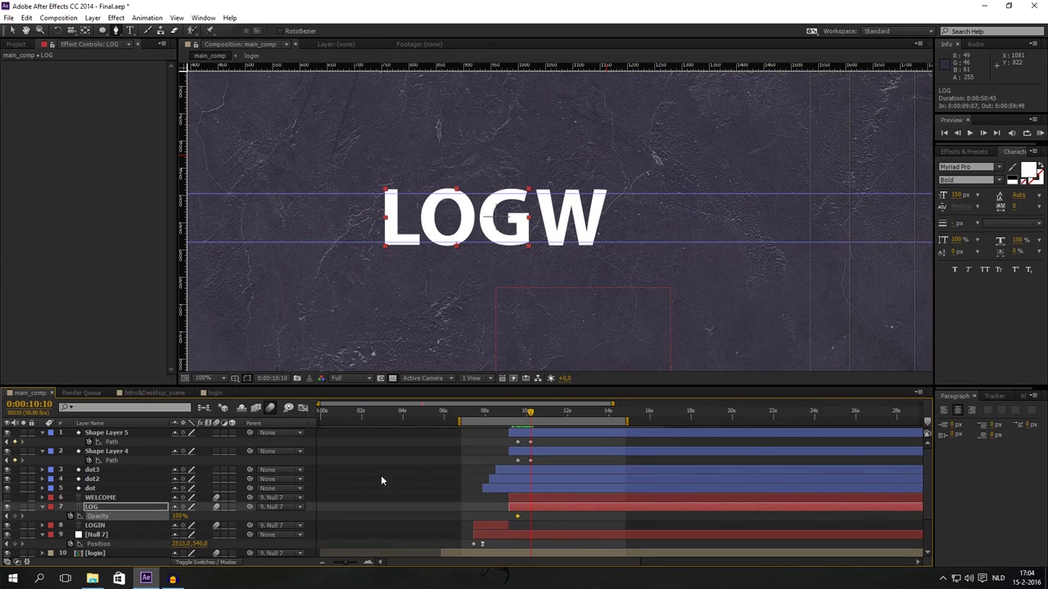
{"action": "left_click", "coordinate": [178, 517]}
{"action": "type", "text": "0"}
{"action": "key", "text": "Return"}
{"action": "mouse_move", "coordinate": [531, 413]}
{"action": "left_mouse_down"}
{"action": "mouse_move", "coordinate": [517, 416]}
{"action": "mouse_move", "coordinate": [532, 418]}
{"action": "left_mouse_up"}
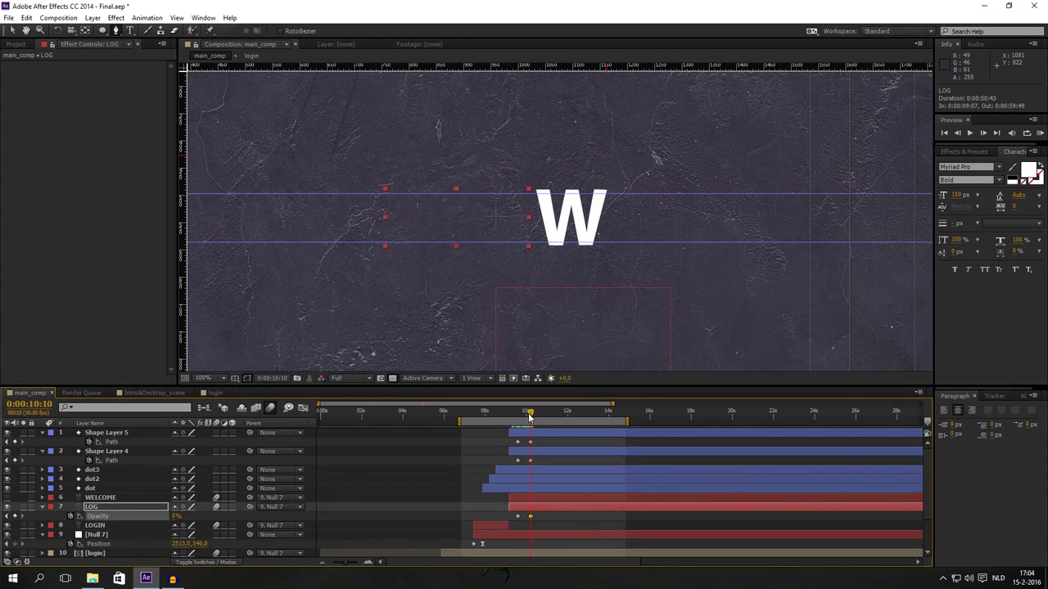
Make the WELCOME layer visible again and remove the W from its text
{"action": "left_click", "coordinate": [544, 497]}
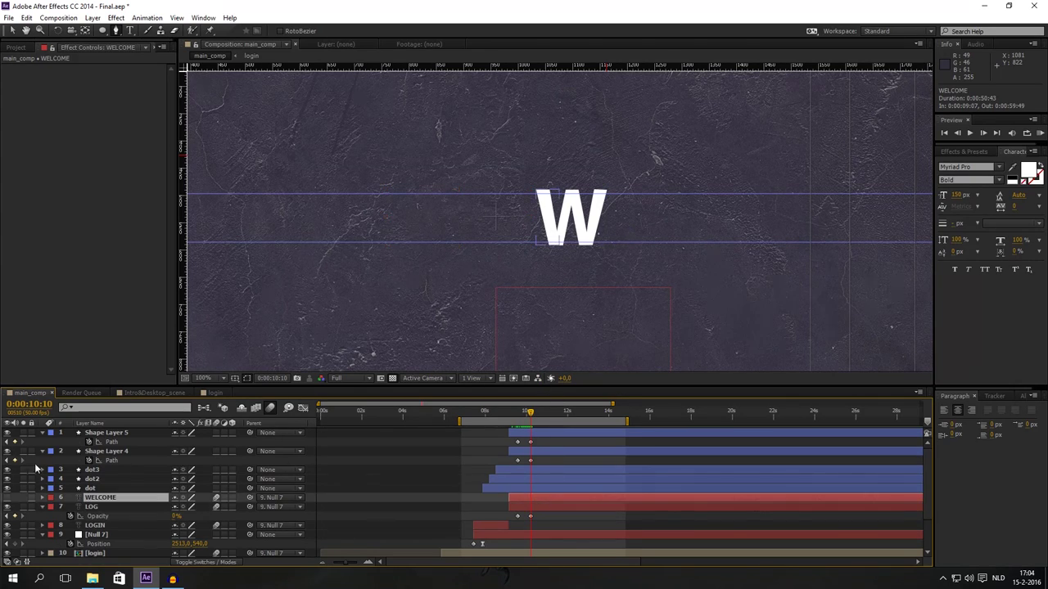
{"action": "left_click", "coordinate": [6, 498]}
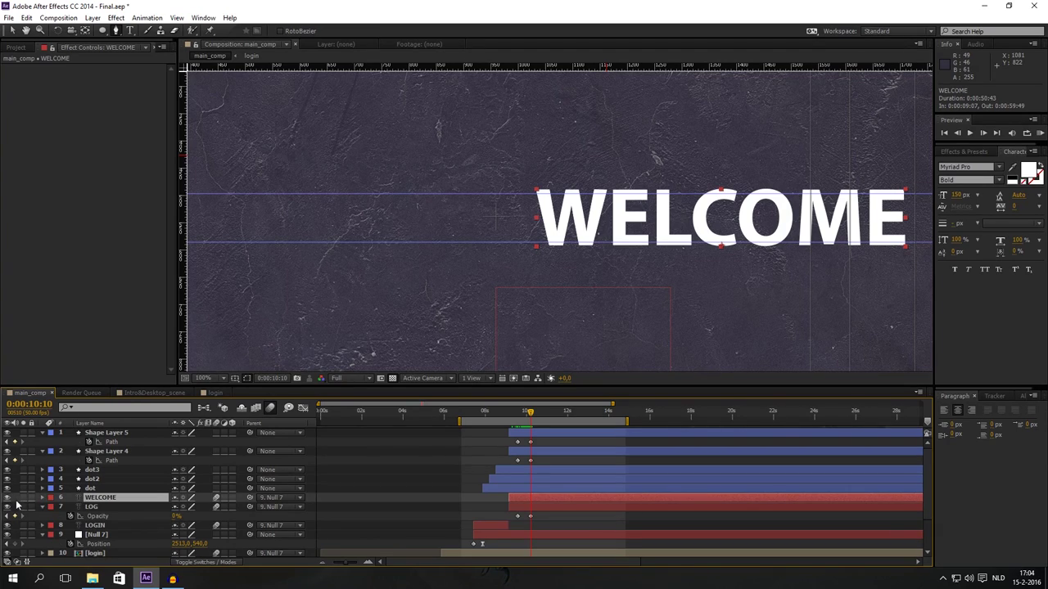
{"action": "left_click", "coordinate": [130, 31]}
{"action": "left_click_drag", "start_coordinate": [614, 223], "coordinate": [531, 226]}
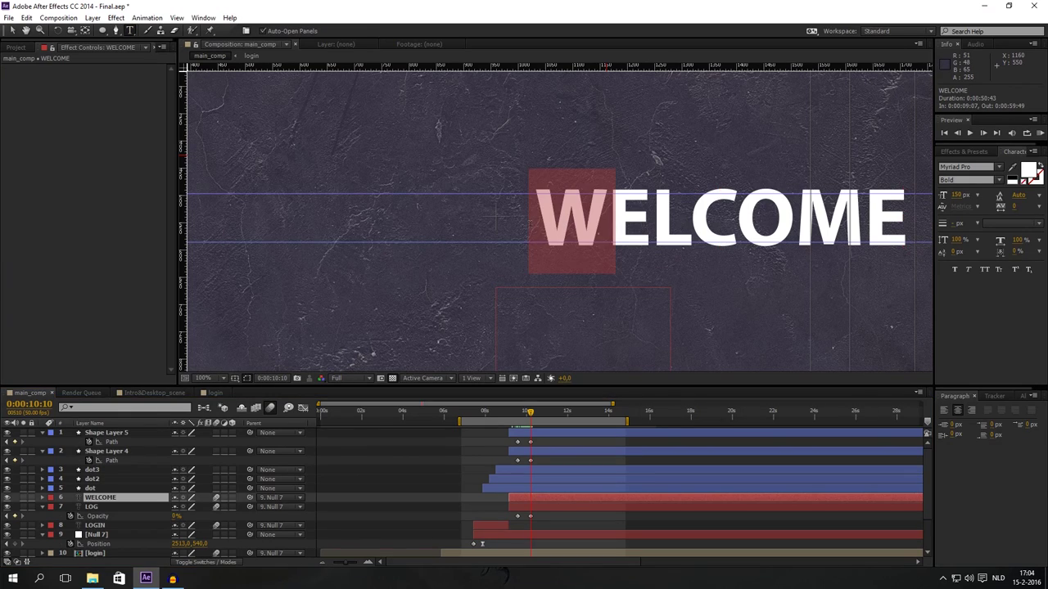
{"action": "key", "text": "ctrl+x"}
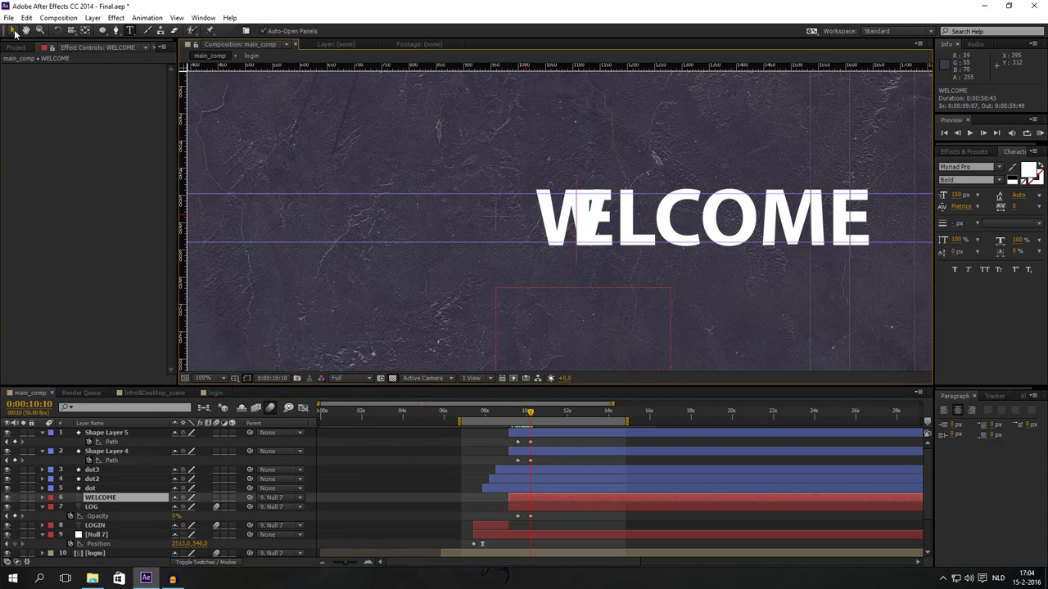
{"action": "key", "text": "Escape"}
Nudge the ELCOME text to the right until it is spaced correctly after the W shape, at position -1076.4, 51.5
{"action": "key", "text": "shift+Right"}
{"action": "key", "text": "shift+Right"}
{"action": "key", "text": "shift+Right"}
{"action": "key", "text": "shift+Right"}
{"action": "key", "text": "shift+Right"}
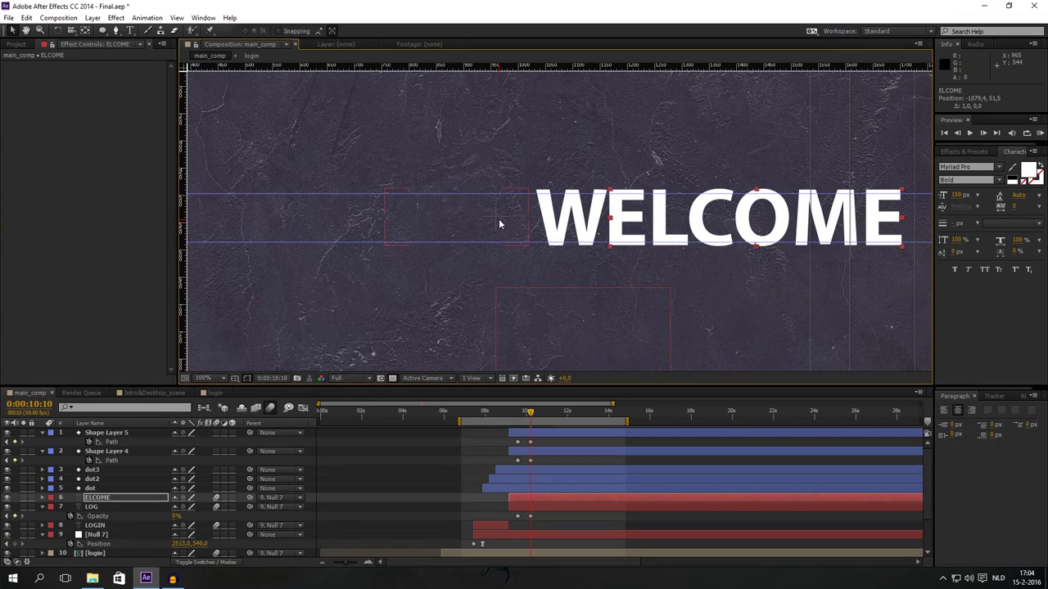
{"action": "key", "text": "Right"}
{"action": "key", "text": "Right"}
{"action": "key", "text": "Right"}
{"action": "key", "text": "Right"}
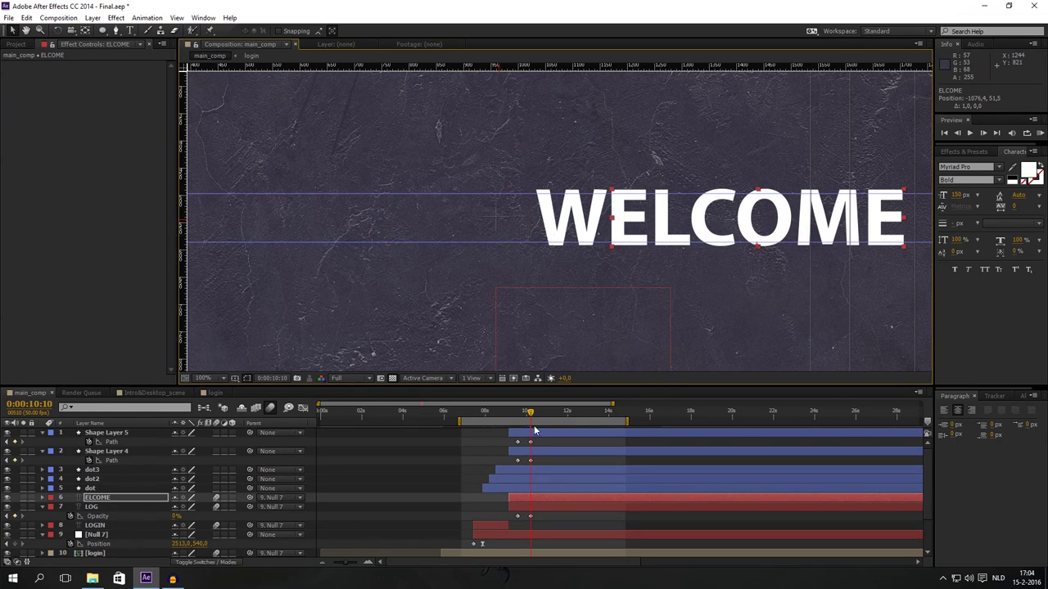
Fade in the ELCOME layer with Opacity keyframes of 0% at 0:00:09:29 and 100% at 0:00:10:10
{"action": "left_click_drag", "start_coordinate": [530, 416], "coordinate": [521, 416]}
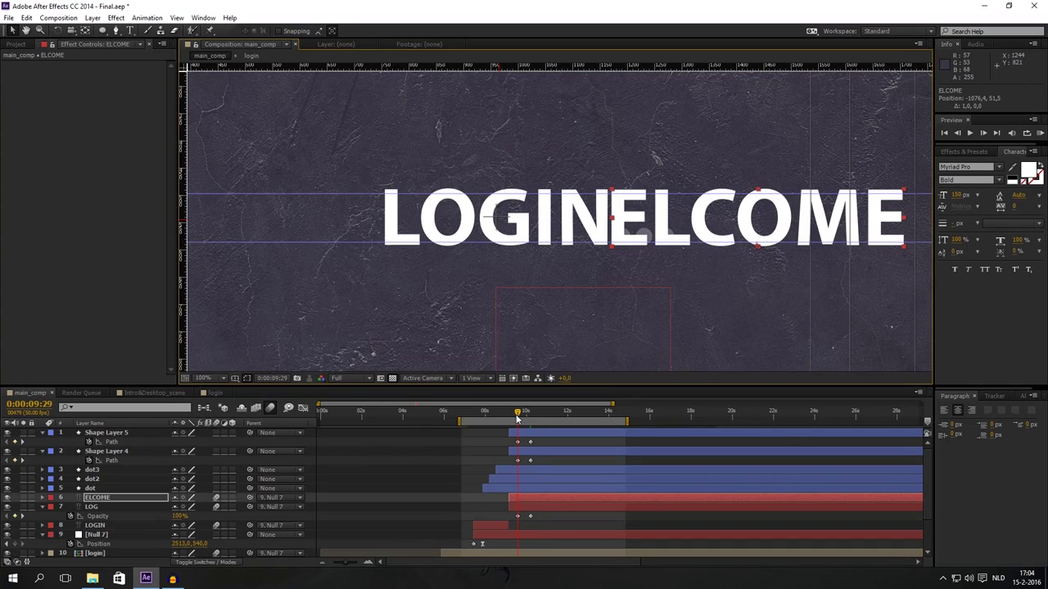
{"action": "left_click", "coordinate": [127, 497]}
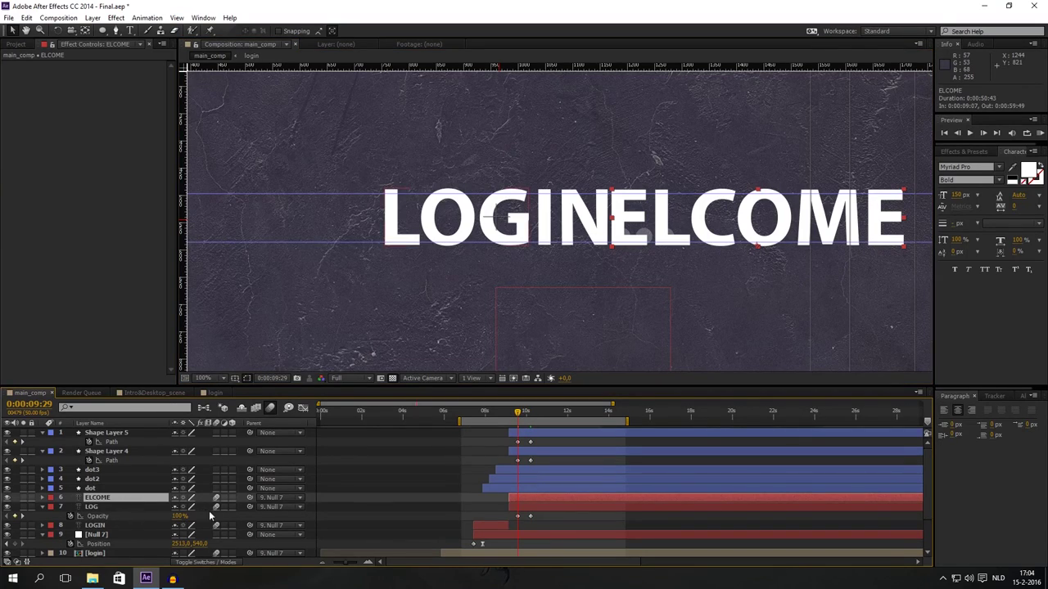
{"action": "key", "text": "t"}
{"action": "left_click", "coordinate": [70, 508]}
{"action": "key", "text": "k"}
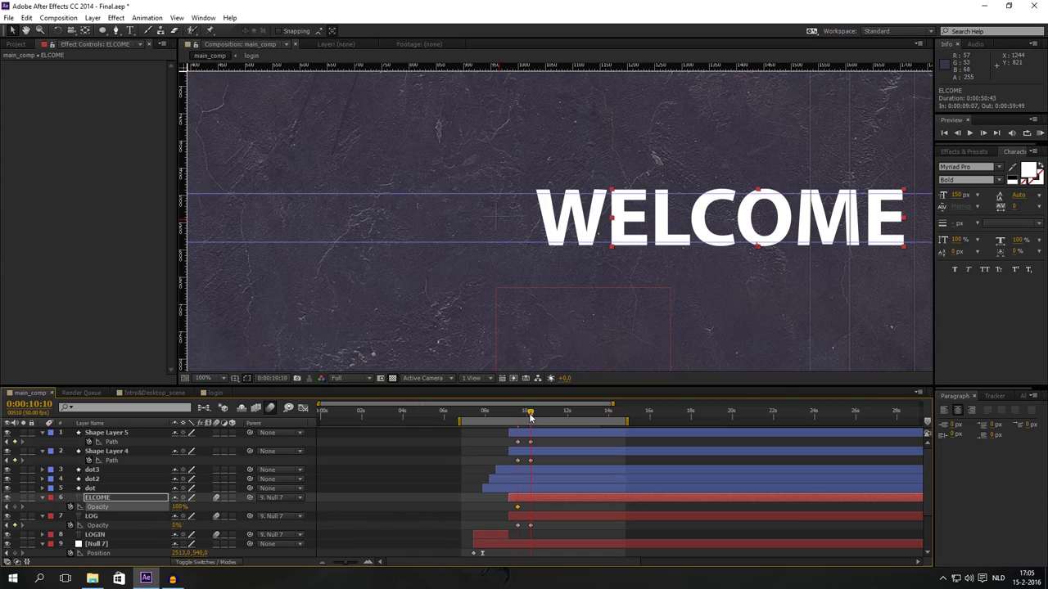
{"action": "left_click", "coordinate": [14, 506]}
{"action": "left_click_drag", "start_coordinate": [531, 416], "coordinate": [520, 420]}
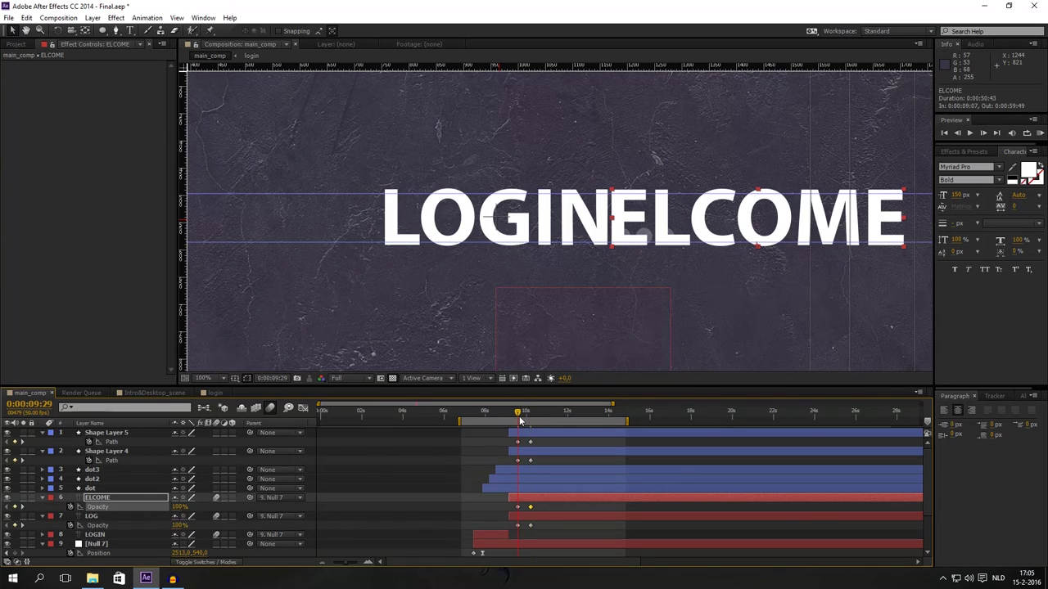
{"action": "left_click", "coordinate": [180, 507]}
{"action": "type", "text": "0"}
{"action": "key", "text": "Return"}
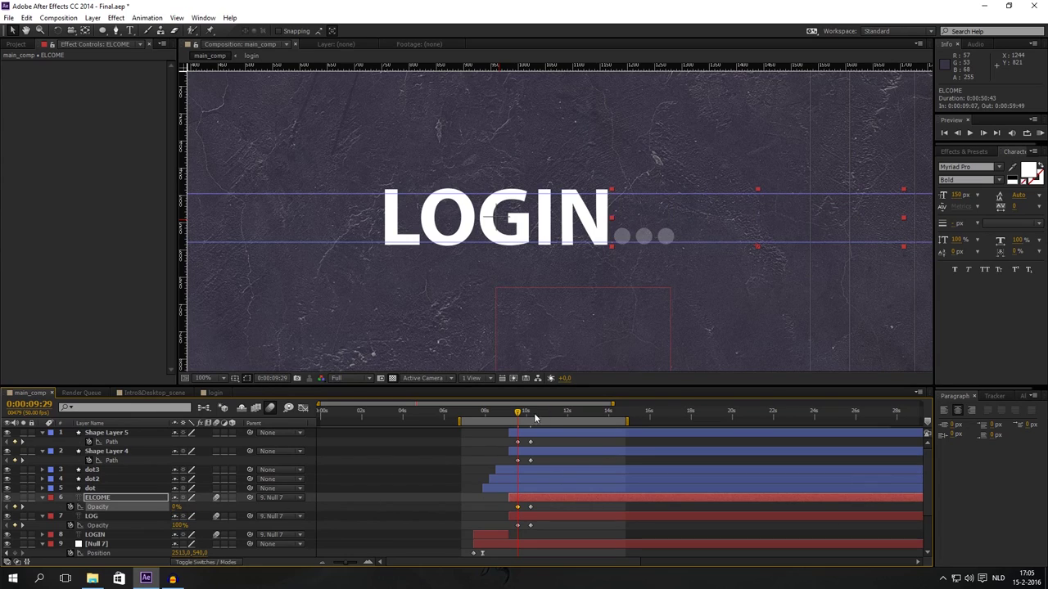
Preview the LOGIN to WELCOME transition, return to 0:00:09:05 and view the whole composition at 25%
{"action": "mouse_move", "coordinate": [519, 417]}
{"action": "left_mouse_down"}
{"action": "mouse_move", "coordinate": [533, 419]}
{"action": "mouse_move", "coordinate": [508, 416]}
{"action": "left_mouse_up"}
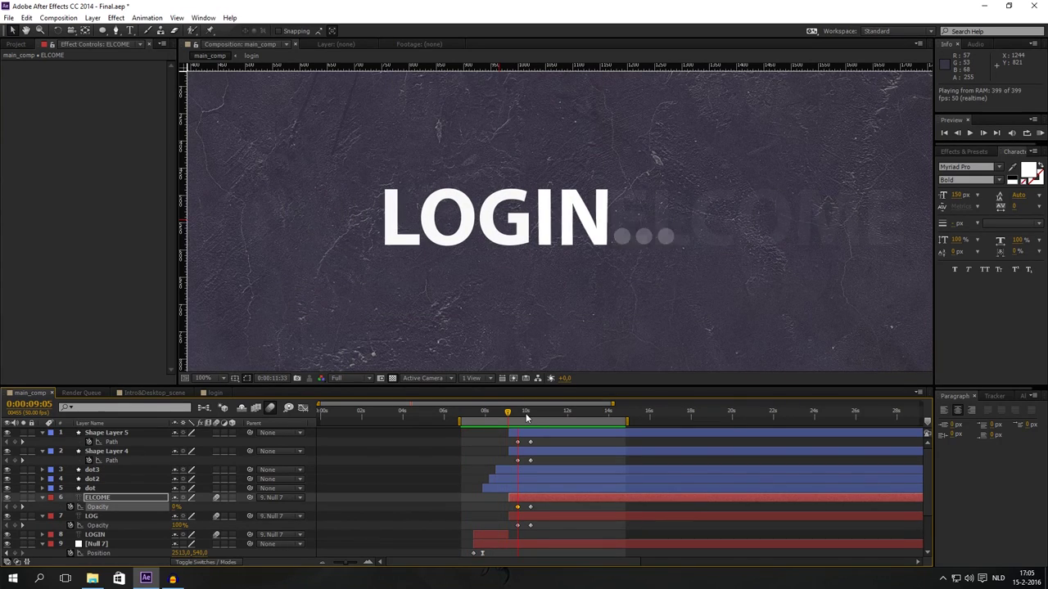
{"action": "key", "text": "space"}
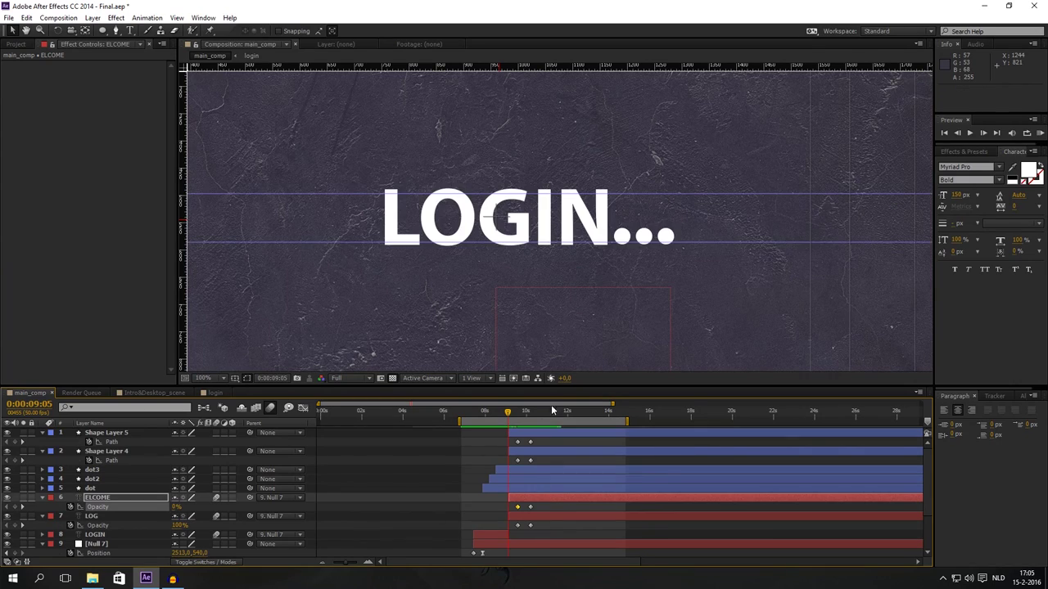
{"action": "scroll", "coordinate": [638, 246], "scroll_direction": "down", "scroll_amount": 4}
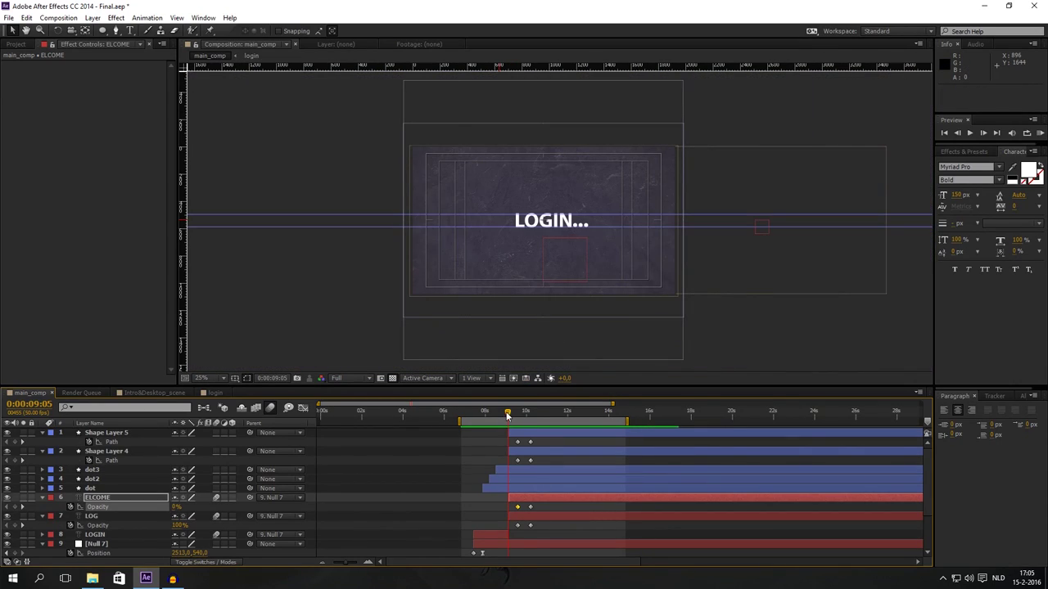
Add a null object at the top of the layer stack and set a Position keyframe on it at 0:00:09:29
{"action": "mouse_move", "coordinate": [506, 416]}
{"action": "left_mouse_down"}
{"action": "mouse_move", "coordinate": [527, 416]}
{"action": "mouse_move", "coordinate": [515, 417]}
{"action": "left_mouse_up"}
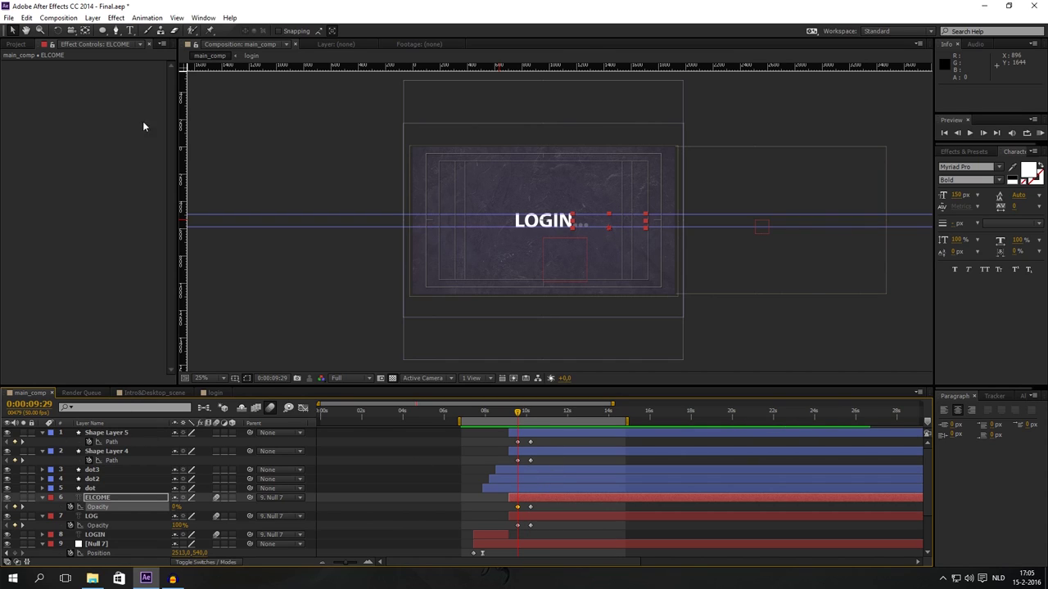
{"action": "left_click", "coordinate": [93, 17]}
{"action": "mouse_move", "coordinate": [164, 30]}
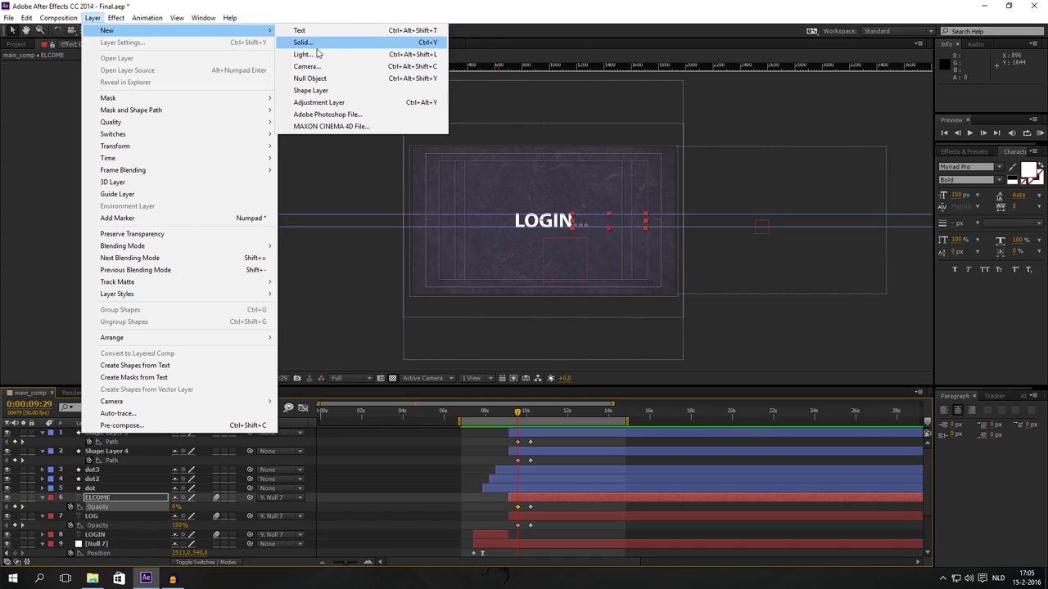
{"action": "left_click", "coordinate": [310, 77]}
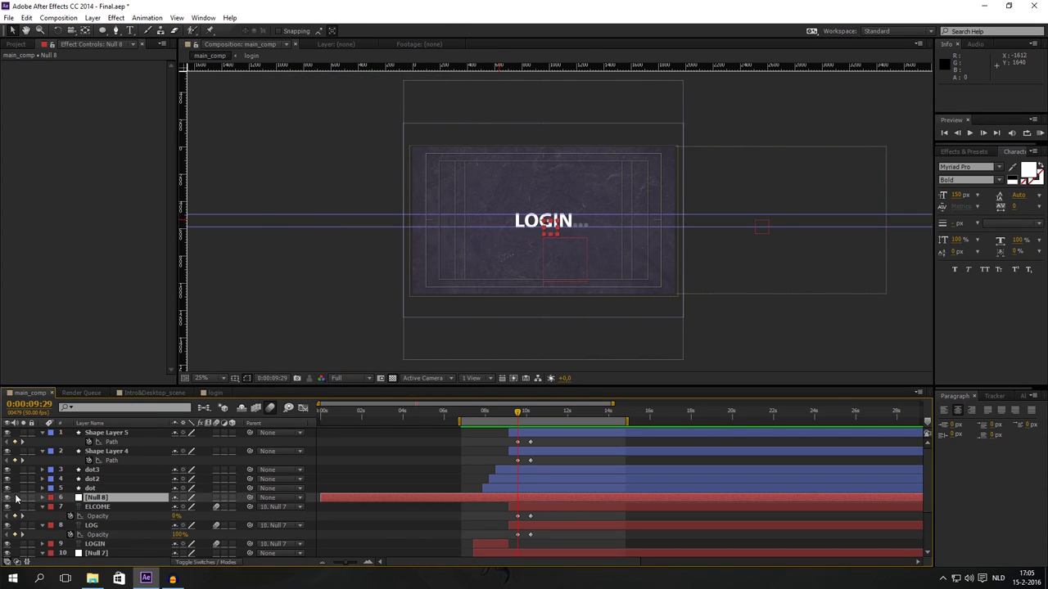
{"action": "left_click_drag", "start_coordinate": [121, 499], "coordinate": [118, 443]}
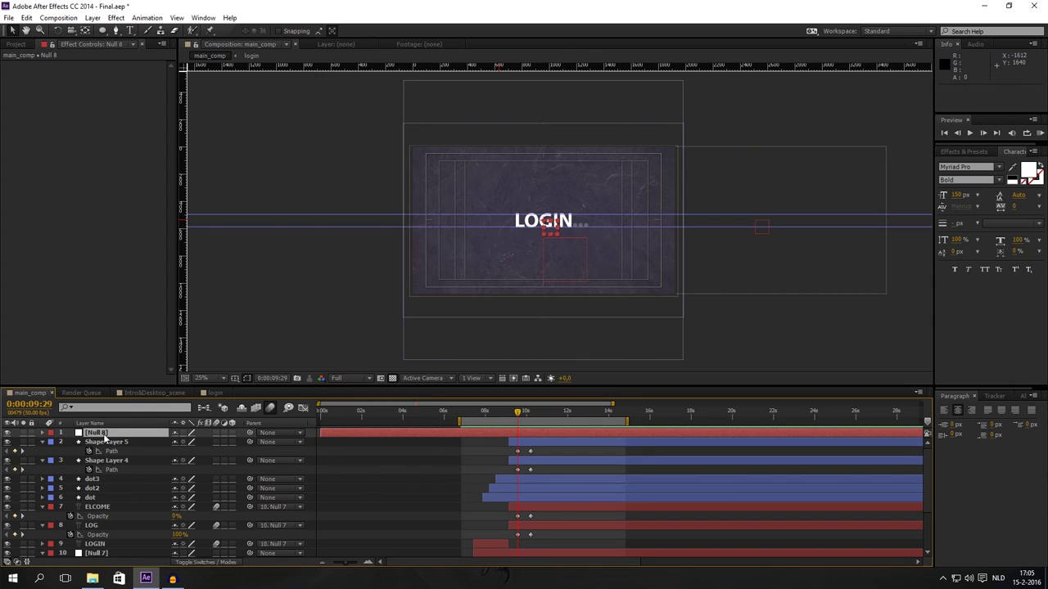
{"action": "key", "text": "p"}
{"action": "left_click", "coordinate": [70, 442]}
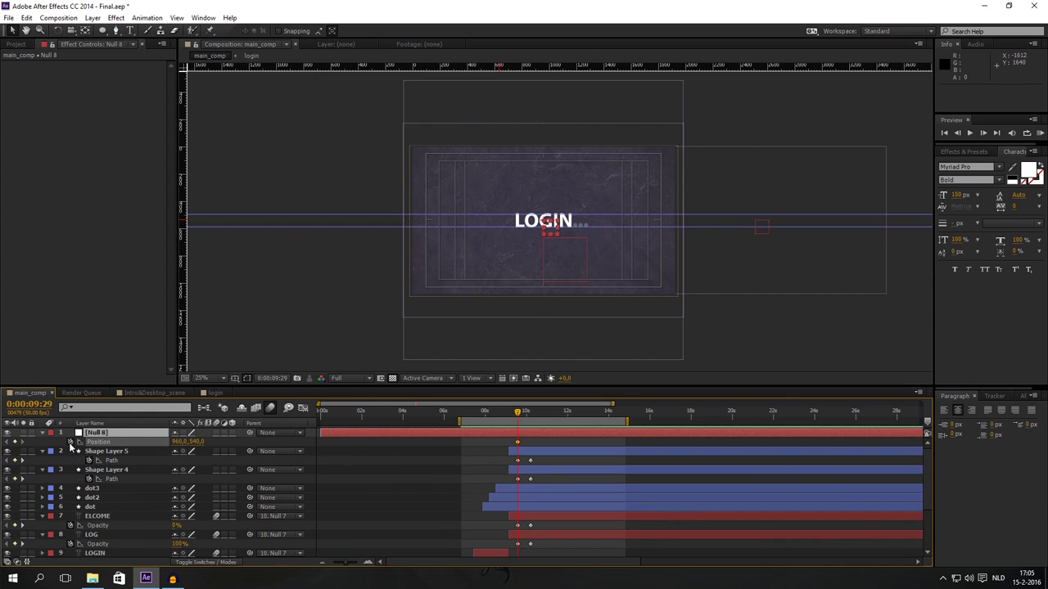
Parent Shape Layer 5, Shape Layer 4 and ELCOME to the new null, and move the current time to 0:00:10:10
{"action": "left_click", "coordinate": [118, 453]}
{"action": "left_click", "coordinate": [118, 470], "text": "ctrl"}
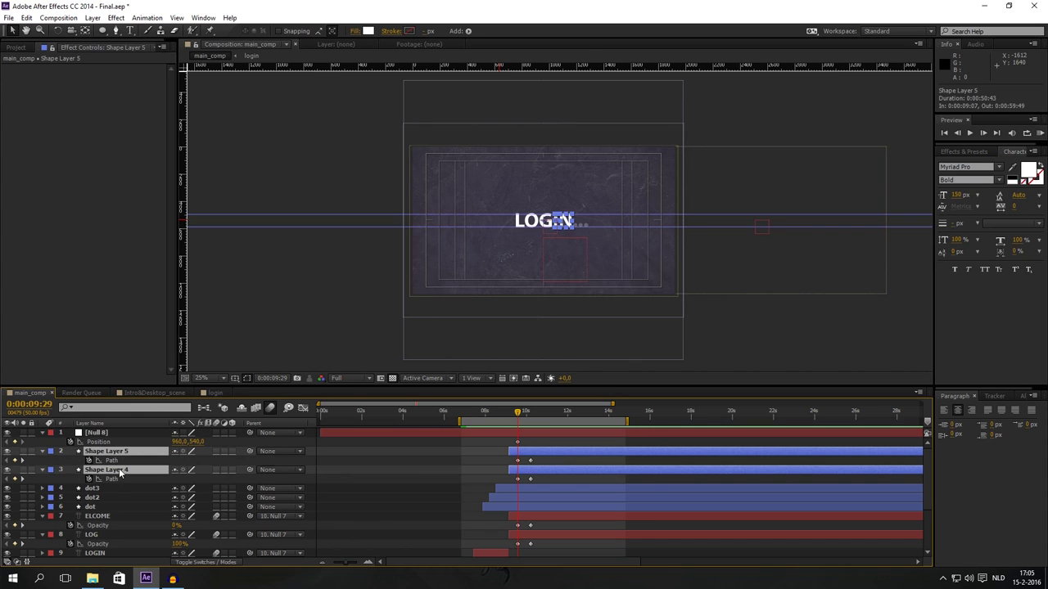
{"action": "left_click", "coordinate": [119, 516], "text": "ctrl"}
{"action": "left_click_drag", "start_coordinate": [250, 452], "coordinate": [102, 437]}
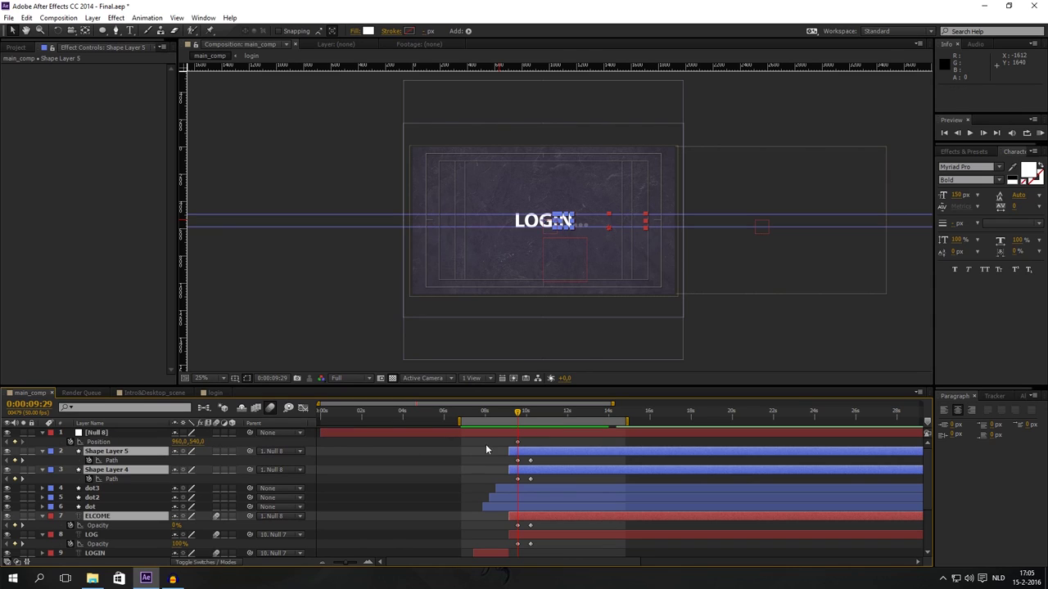
{"action": "left_click_drag", "start_coordinate": [517, 413], "coordinate": [520, 422]}
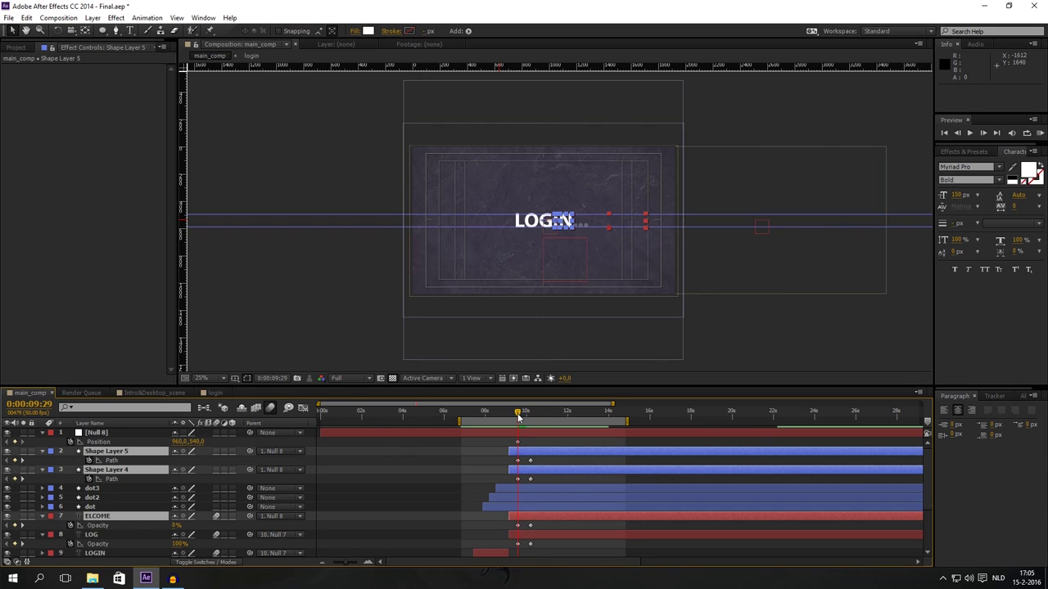
{"action": "left_click_drag", "start_coordinate": [519, 413], "coordinate": [531, 416]}
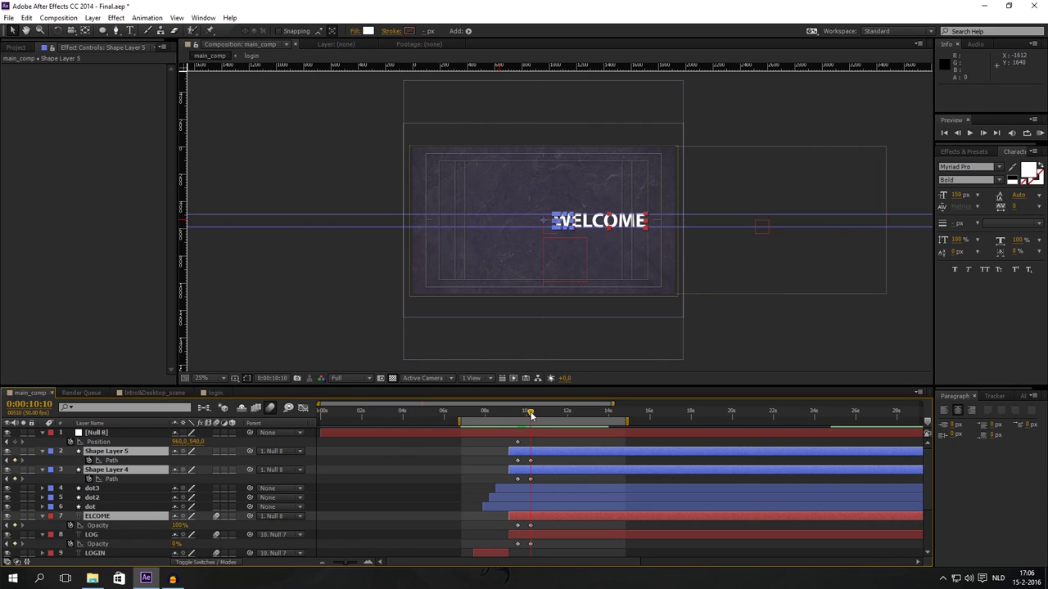
Try aligning the three selected layers by their horizontal centers, and undo the alignment
{"action": "left_click", "coordinate": [1023, 397]}
{"action": "left_click", "coordinate": [964, 421]}
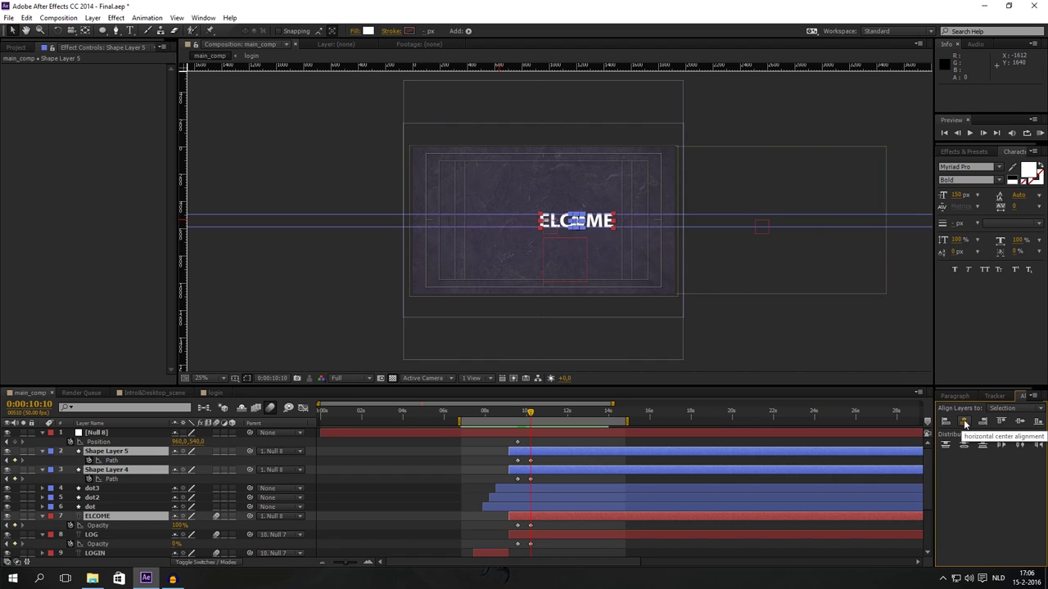
{"action": "scroll", "coordinate": [545, 225], "scroll_direction": "up", "scroll_amount": 2}
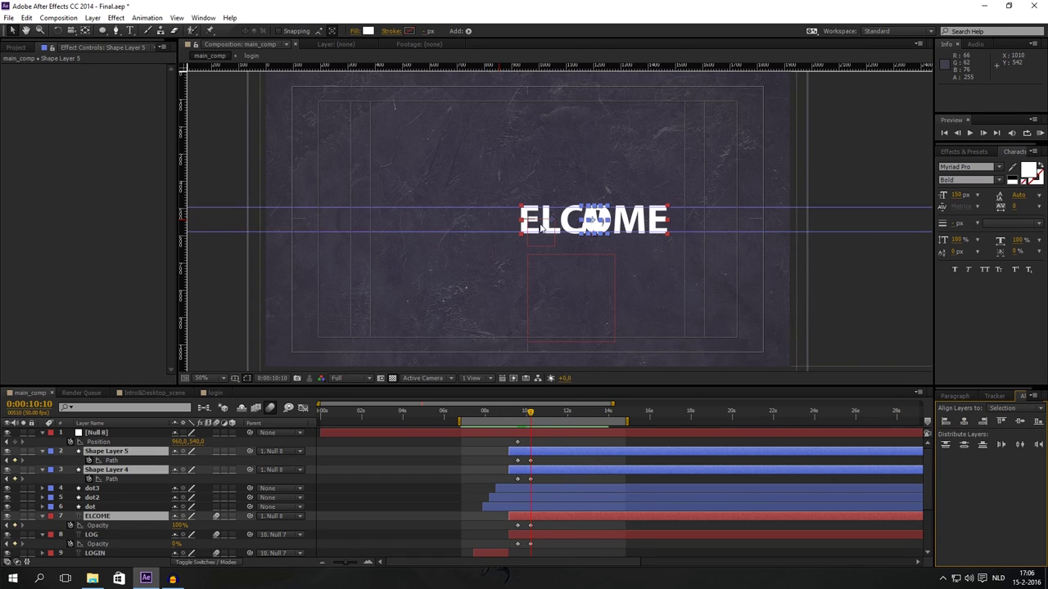
{"action": "key", "text": "ctrl+z"}
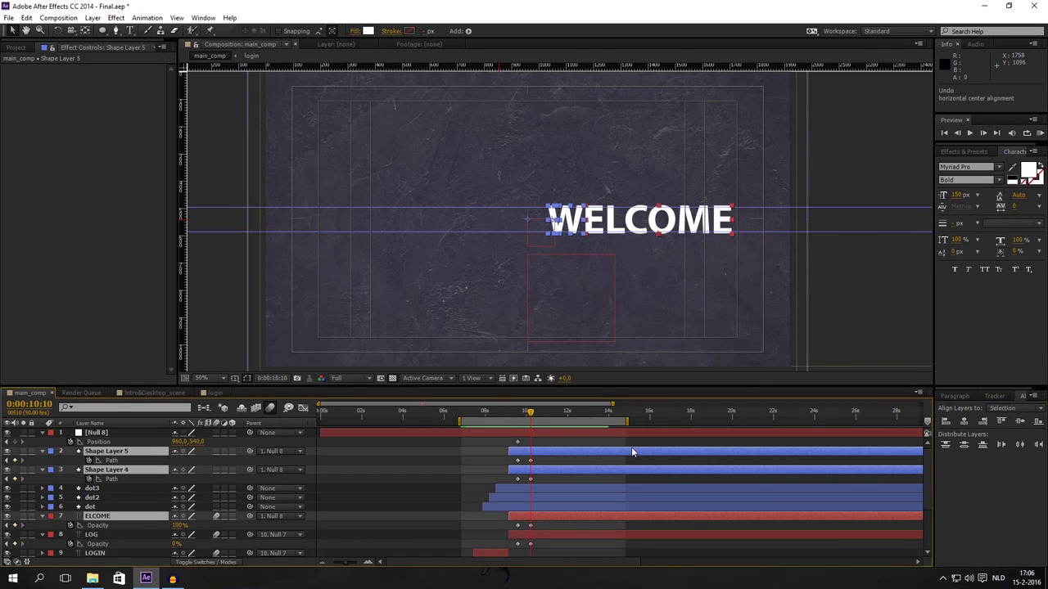
Set the null's Position to 567, 540 at 0:00:10:10 to center WELCOME, and check the motion up to 0:00:10:49
{"action": "left_click_drag", "start_coordinate": [183, 443], "coordinate": [61, 459]}
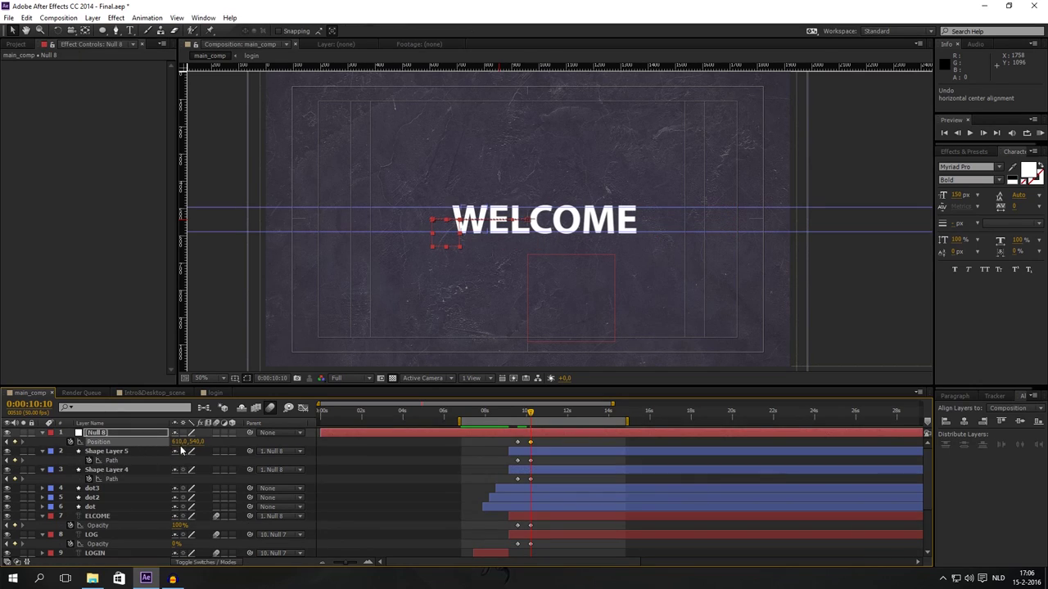
{"action": "left_click_drag", "start_coordinate": [178, 446], "coordinate": [155, 442]}
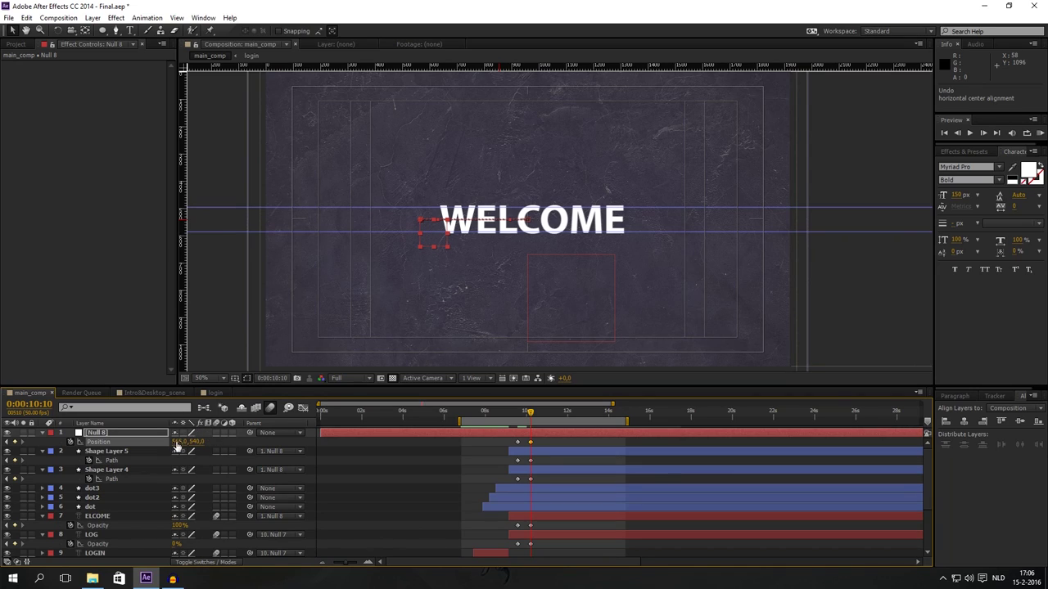
{"action": "left_click_drag", "start_coordinate": [176, 446], "coordinate": [178, 449]}
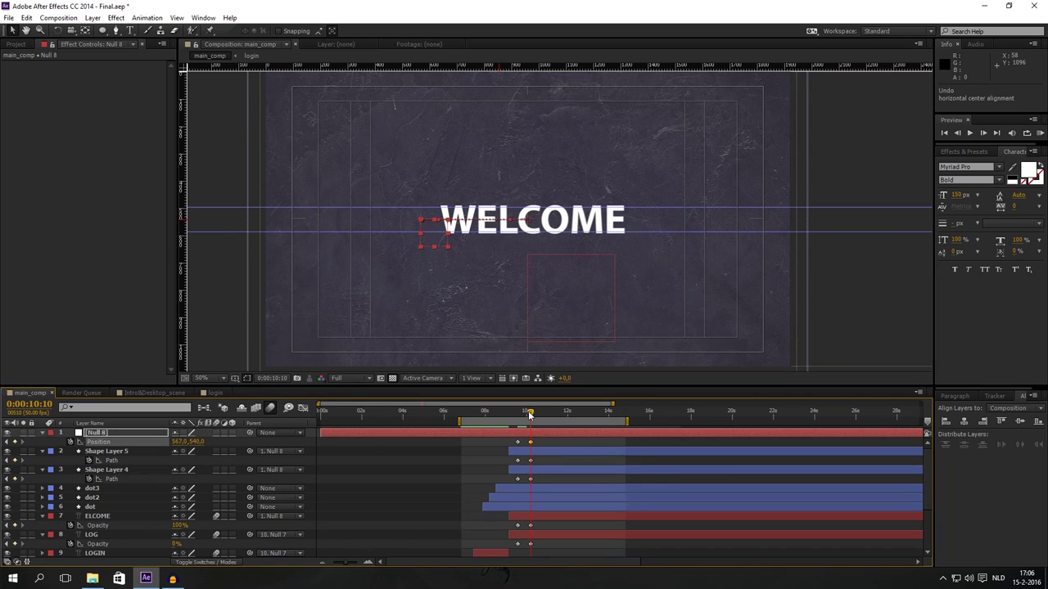
{"action": "left_click_drag", "start_coordinate": [529, 416], "coordinate": [525, 416]}
{"action": "left_click_drag", "start_coordinate": [527, 416], "coordinate": [547, 418]}
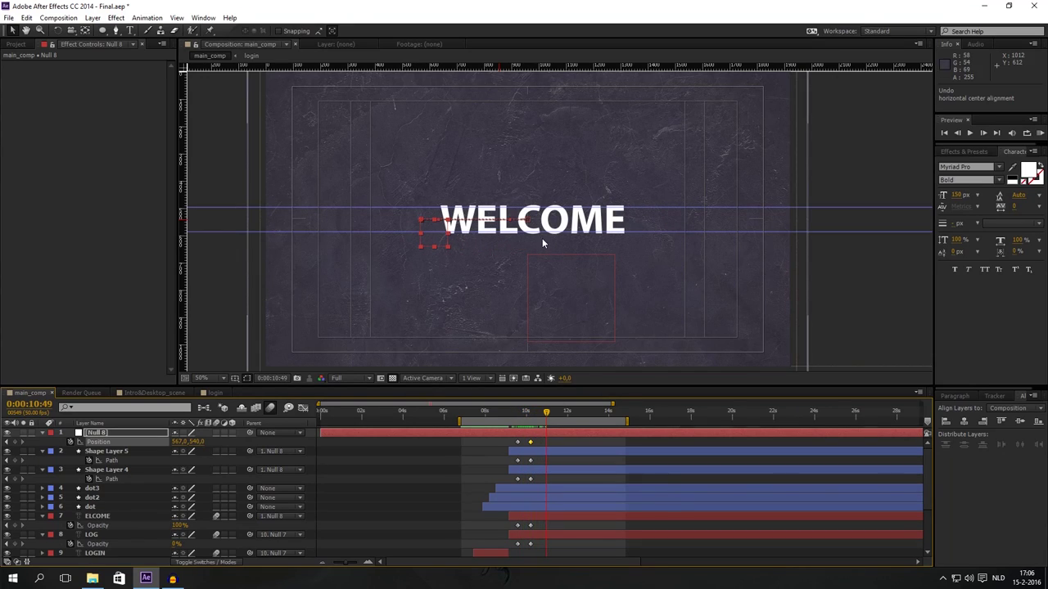
{"action": "key", "text": "comma"}
{"action": "key", "text": "comma"}
Tidy the timeline by collapsing the null and Shape Layer 5 and enlarging the layer area, and scrub the animation to 0:00:10:16
{"action": "left_click", "coordinate": [42, 433]}
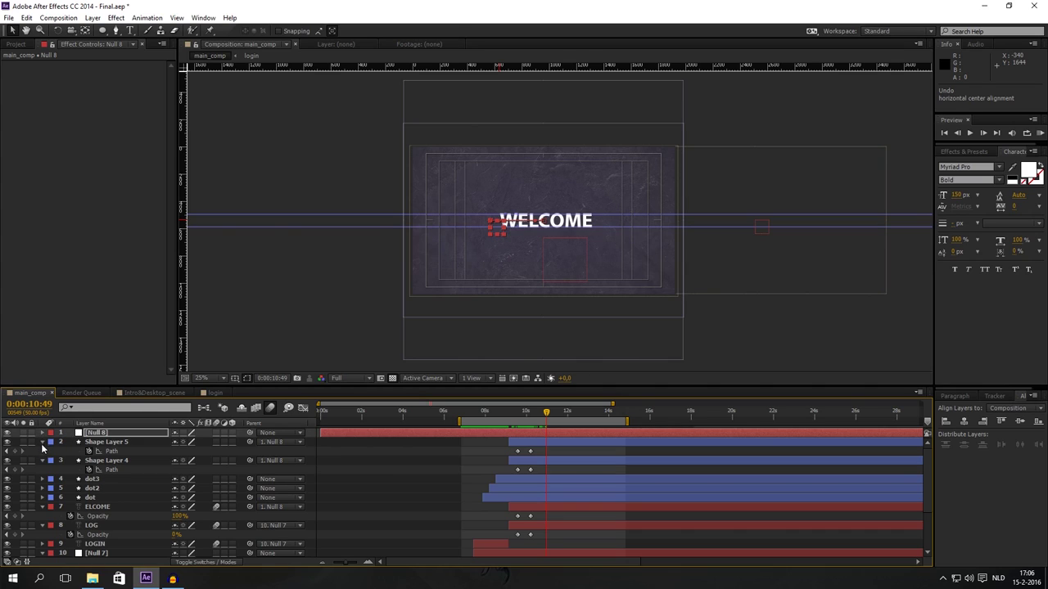
{"action": "left_click", "coordinate": [43, 442]}
{"action": "scroll", "coordinate": [106, 508], "scroll_direction": "down", "scroll_amount": 2}
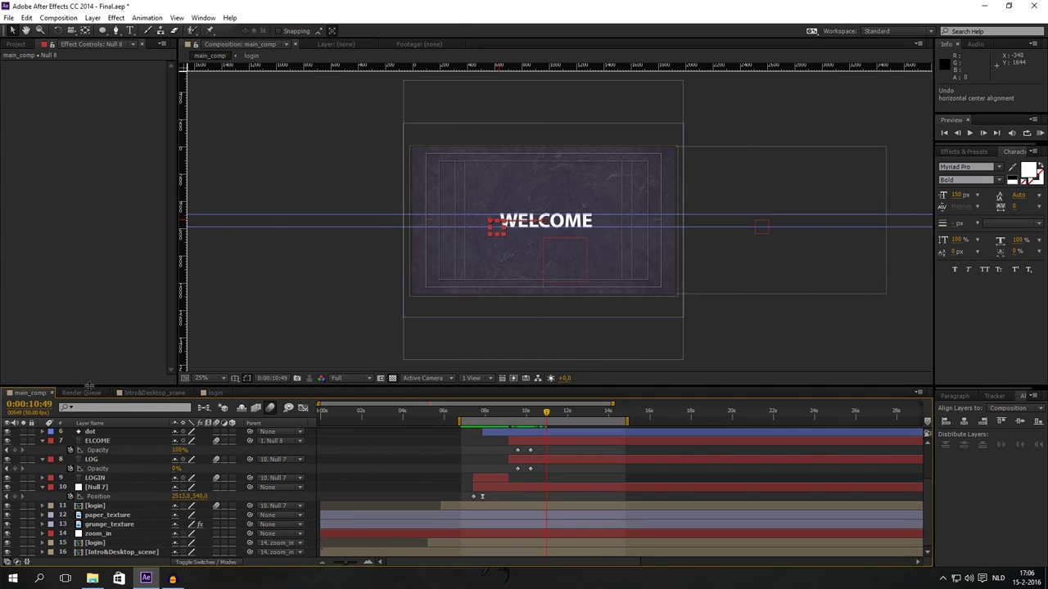
{"action": "left_click_drag", "start_coordinate": [88, 385], "coordinate": [88, 346]}
{"action": "left_click_drag", "start_coordinate": [426, 370], "coordinate": [532, 373]}
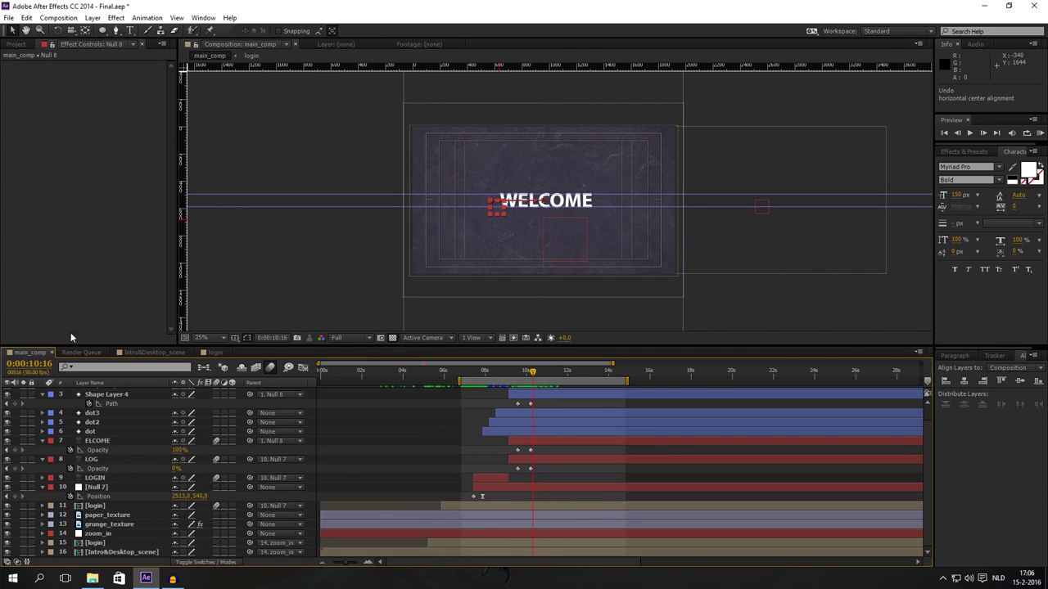
Rename the main_comp composition to mobile_zoomout
{"action": "left_click", "coordinate": [16, 43]}
{"action": "left_click", "coordinate": [64, 181]}
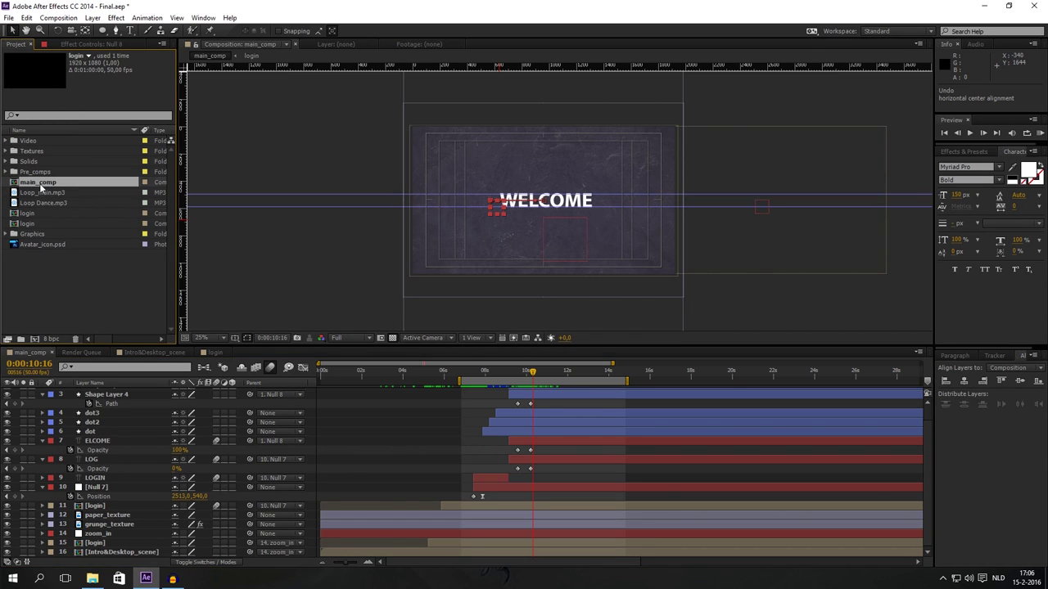
{"action": "right_click", "coordinate": [64, 182]}
{"action": "left_click", "coordinate": [95, 332]}
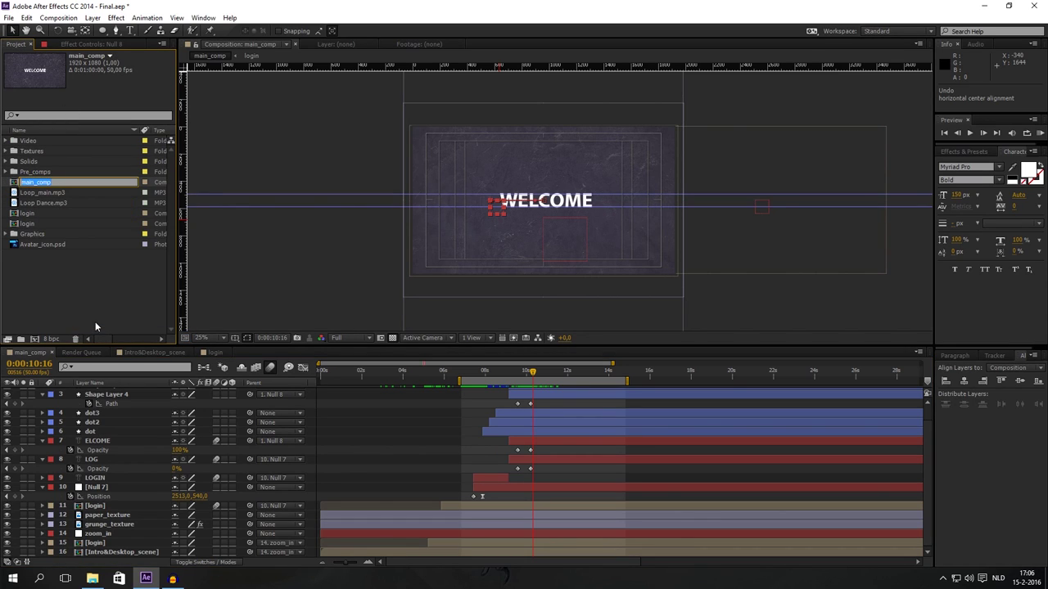
{"action": "type", "text": "mobile"}
{"action": "key", "text": "Return"}
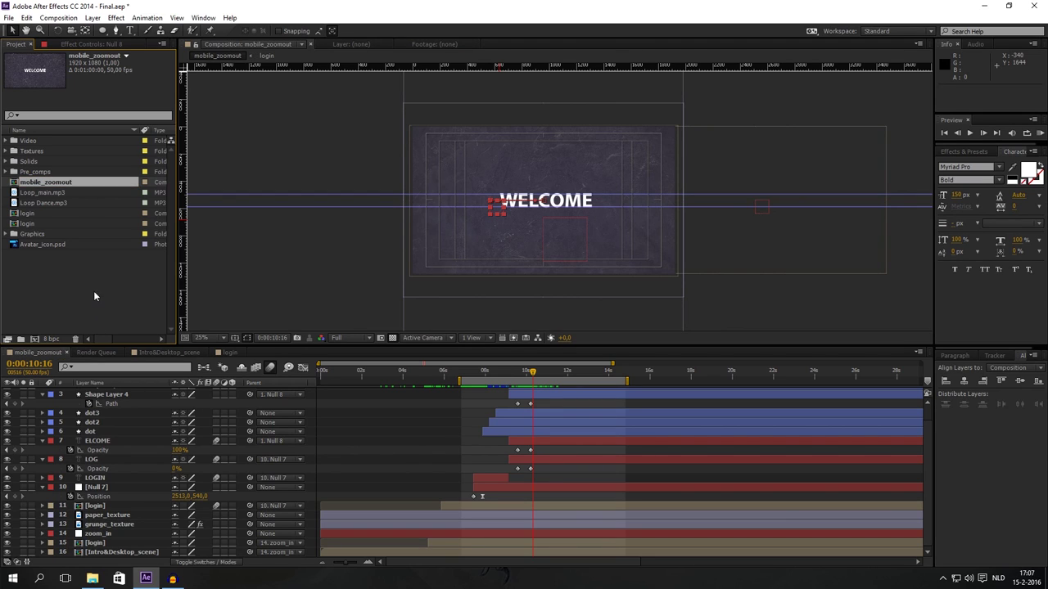
Create a new composition named main with the HDTV 1080 25 preset
{"action": "left_click", "coordinate": [93, 290]}
{"action": "left_click", "coordinate": [58, 17]}
{"action": "left_click", "coordinate": [64, 31]}
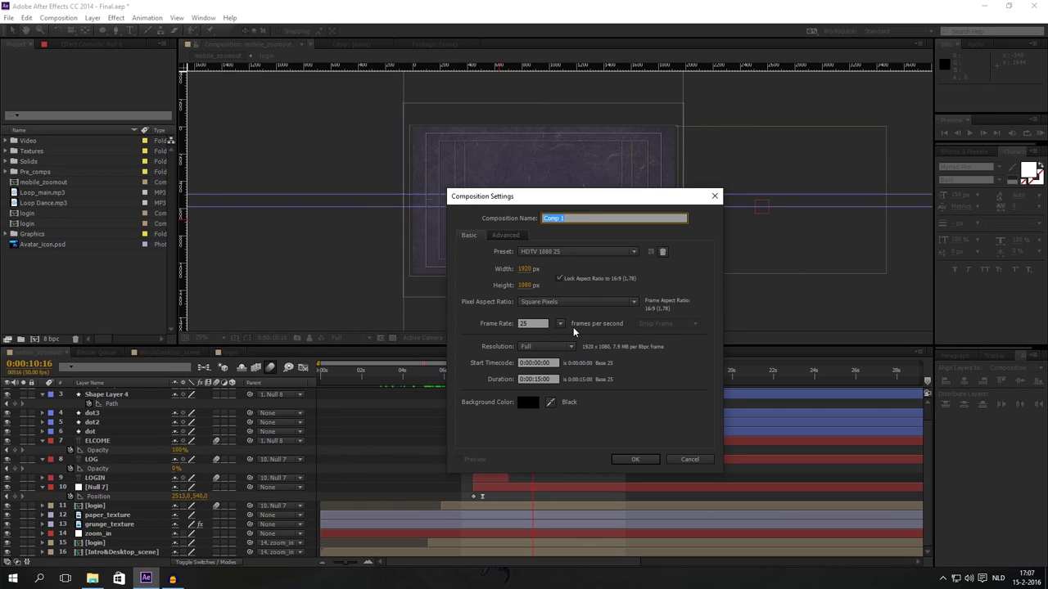
{"action": "type", "text": "z"}
{"action": "key", "text": "Return"}
Set the duration of the main composition to 0:01:15:00
{"action": "left_click", "coordinate": [58, 18]}
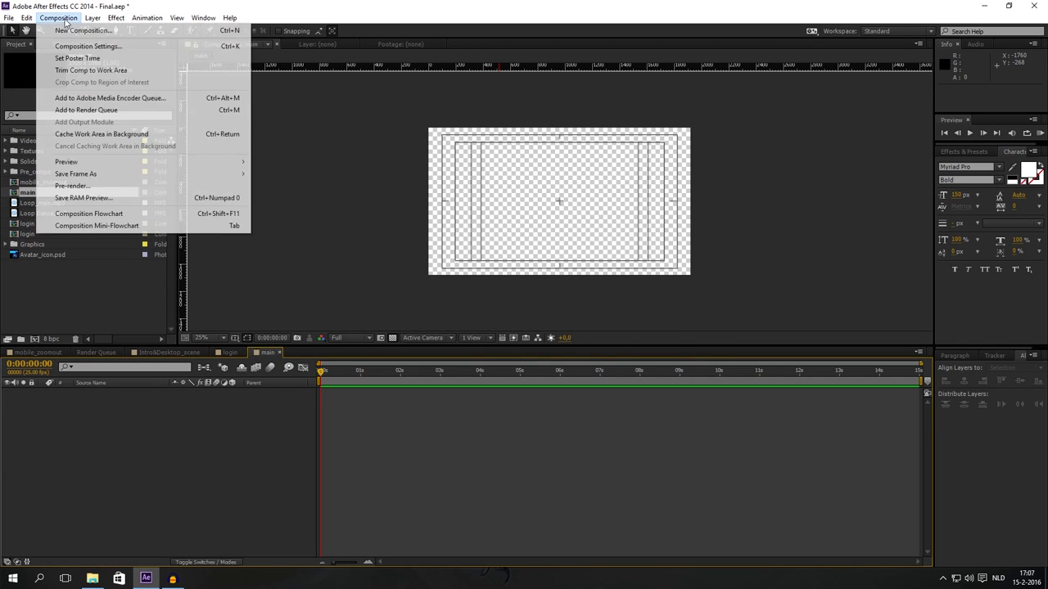
{"action": "left_click", "coordinate": [78, 41]}
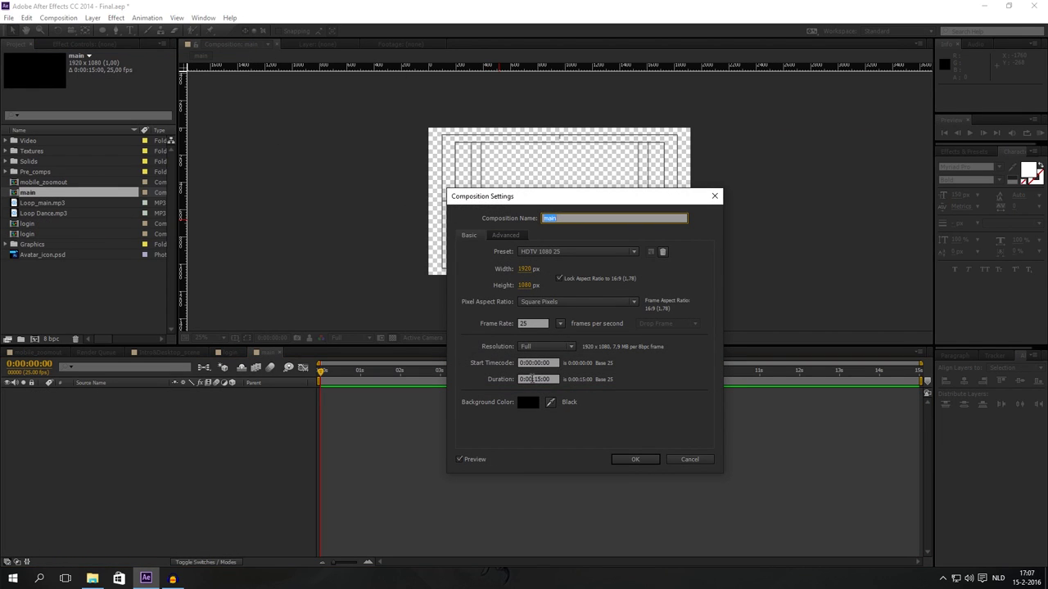
{"action": "left_click", "coordinate": [531, 379]}
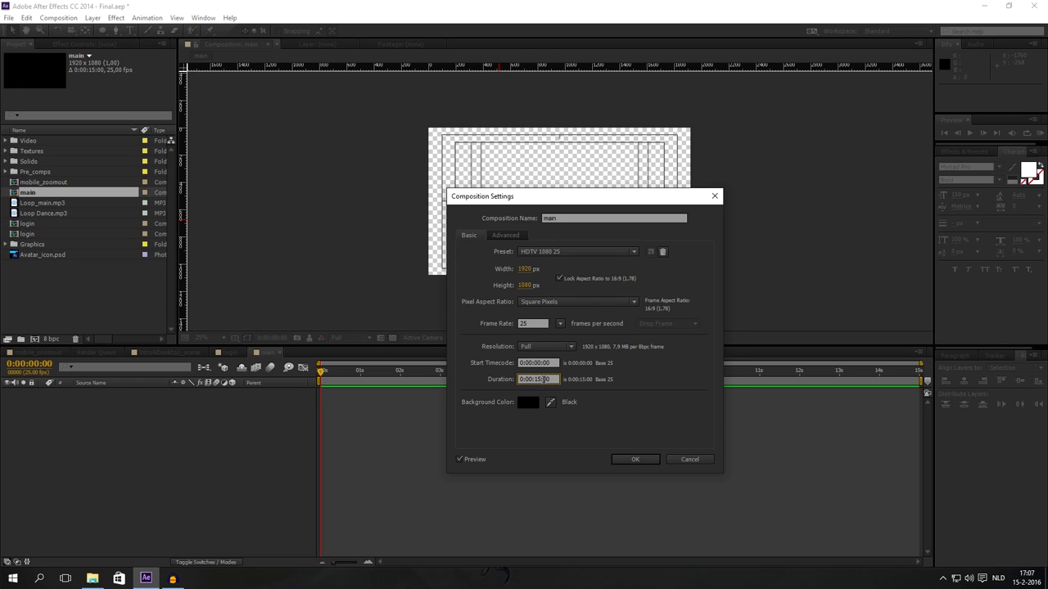
{"action": "left_click", "coordinate": [635, 459]}
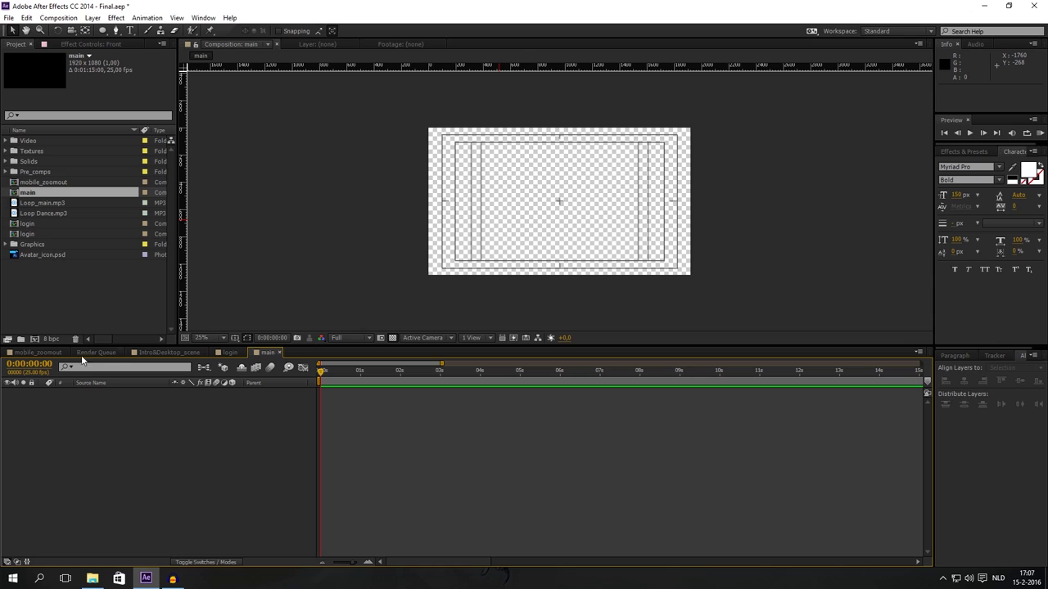
Place the mobile_zoomout composition as a layer in the main composition
{"action": "left_click", "coordinate": [48, 352]}
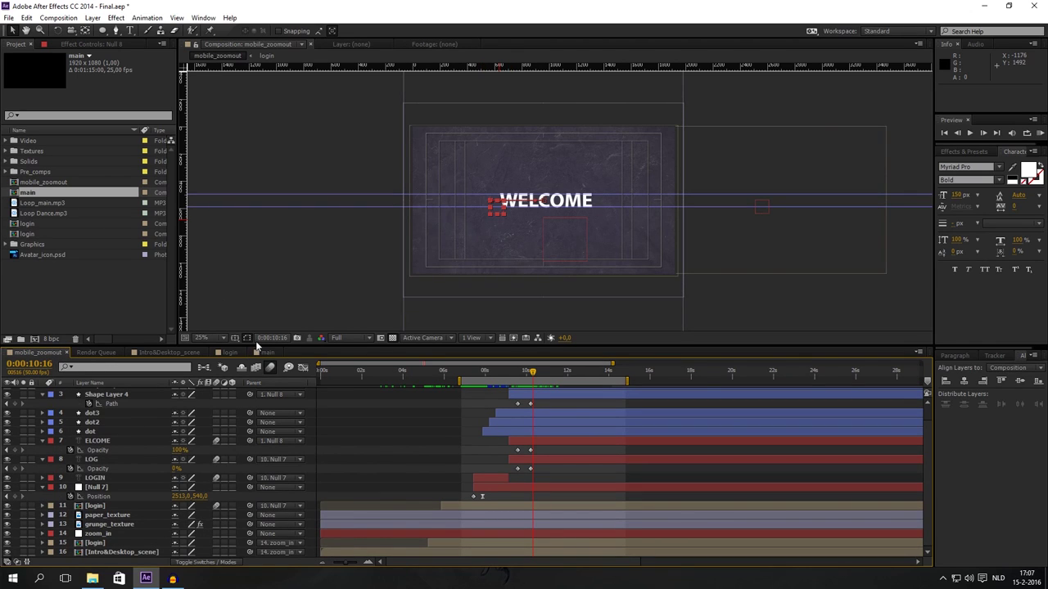
{"action": "left_click", "coordinate": [266, 352]}
{"action": "left_click_drag", "start_coordinate": [45, 182], "coordinate": [132, 431]}
{"action": "left_click", "coordinate": [90, 427]}
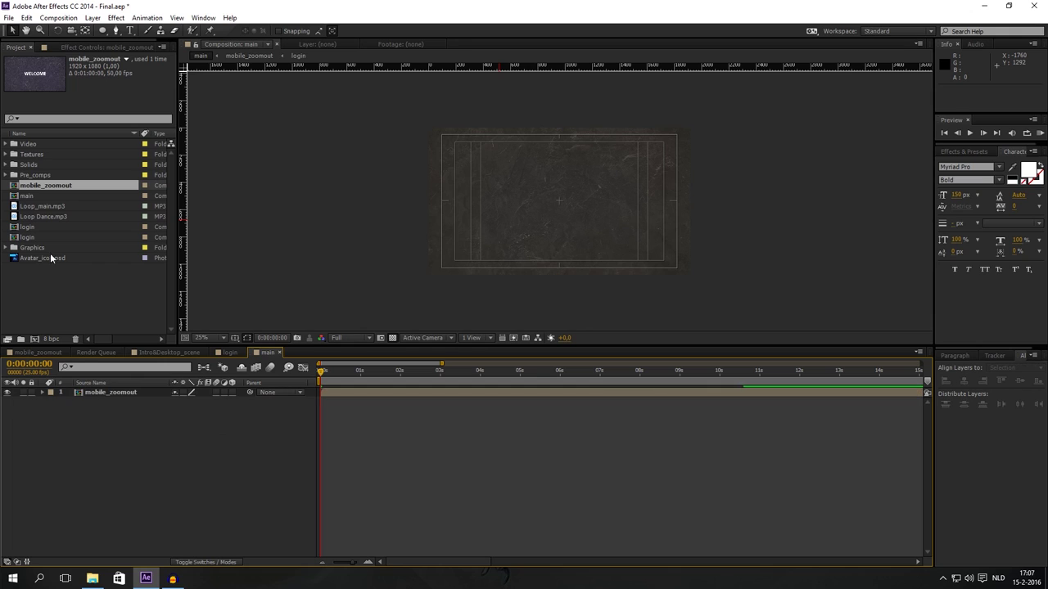
Import Mobile.psd into the project as footage with merged layers
{"action": "right_click", "coordinate": [59, 282]}
{"action": "mouse_move", "coordinate": [99, 339]}
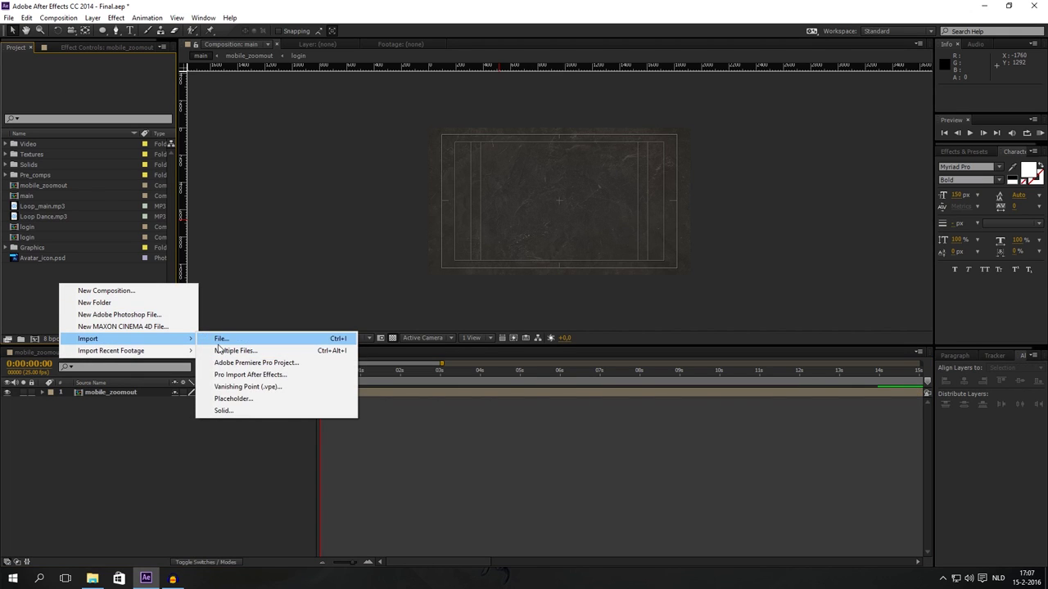
{"action": "left_click", "coordinate": [219, 340]}
{"action": "double_click", "coordinate": [408, 143]}
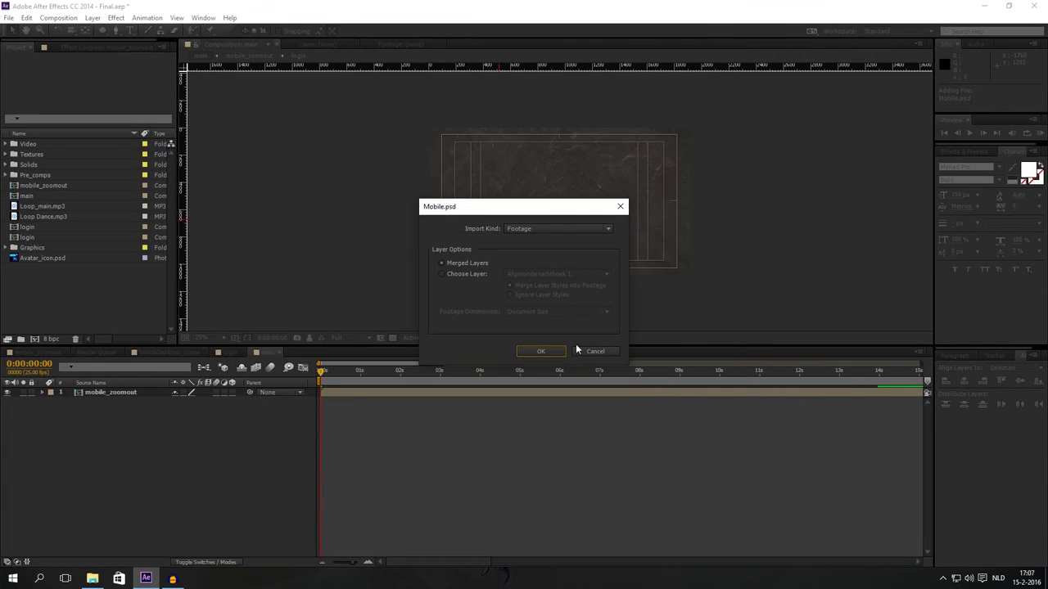
{"action": "left_click", "coordinate": [552, 351]}
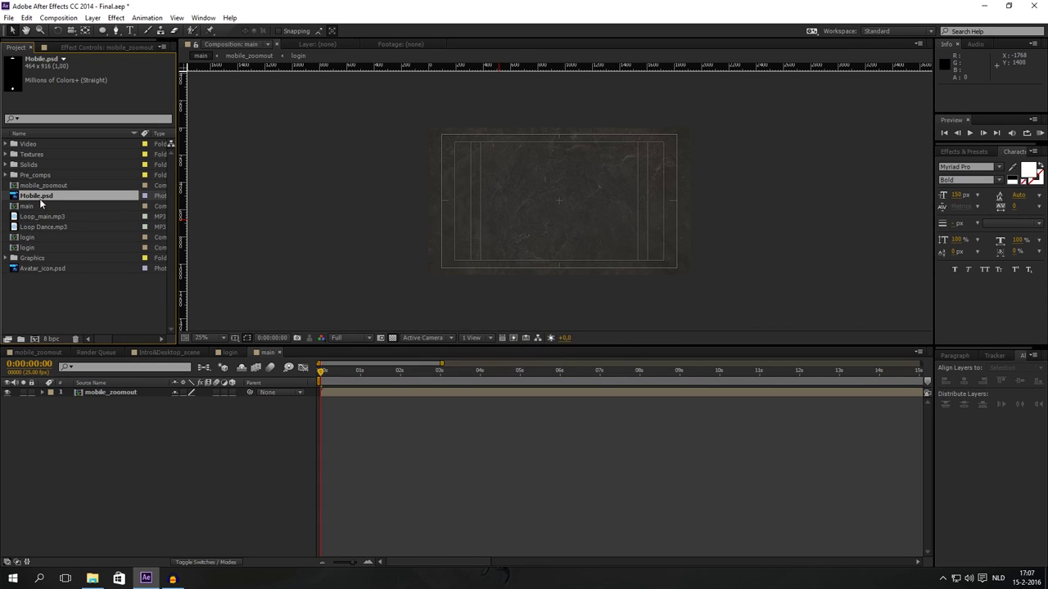
Place Mobile.psd above mobile_zoomout in the main composition, turned to landscape orientation and scaled to 286%
{"action": "left_click_drag", "start_coordinate": [47, 196], "coordinate": [190, 396]}
{"action": "key", "text": "s"}
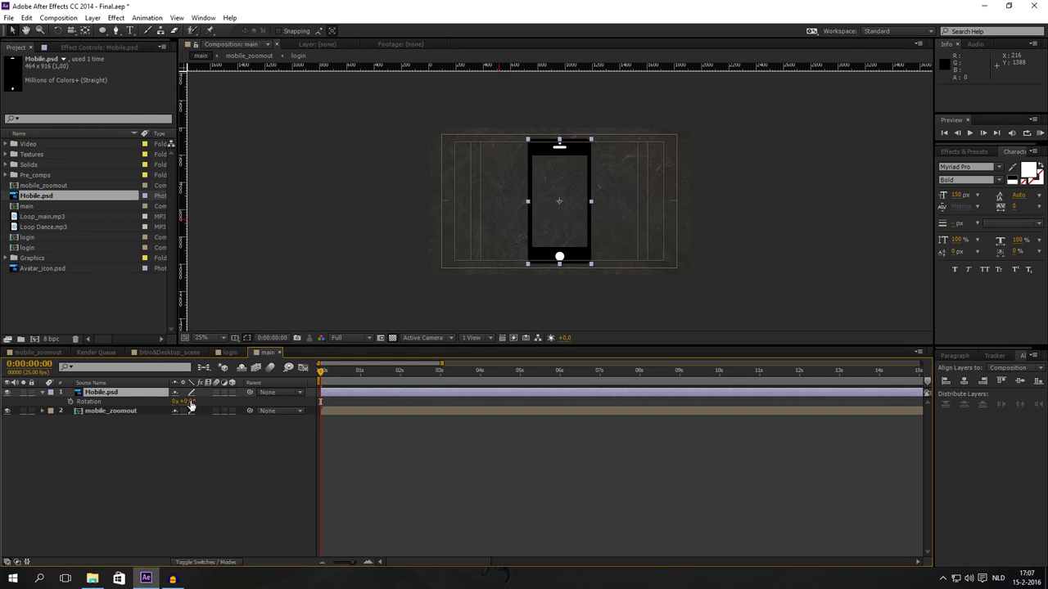
{"action": "key", "text": "r"}
{"action": "left_click_drag", "start_coordinate": [193, 402], "coordinate": [277, 401]}
{"action": "key", "text": "s"}
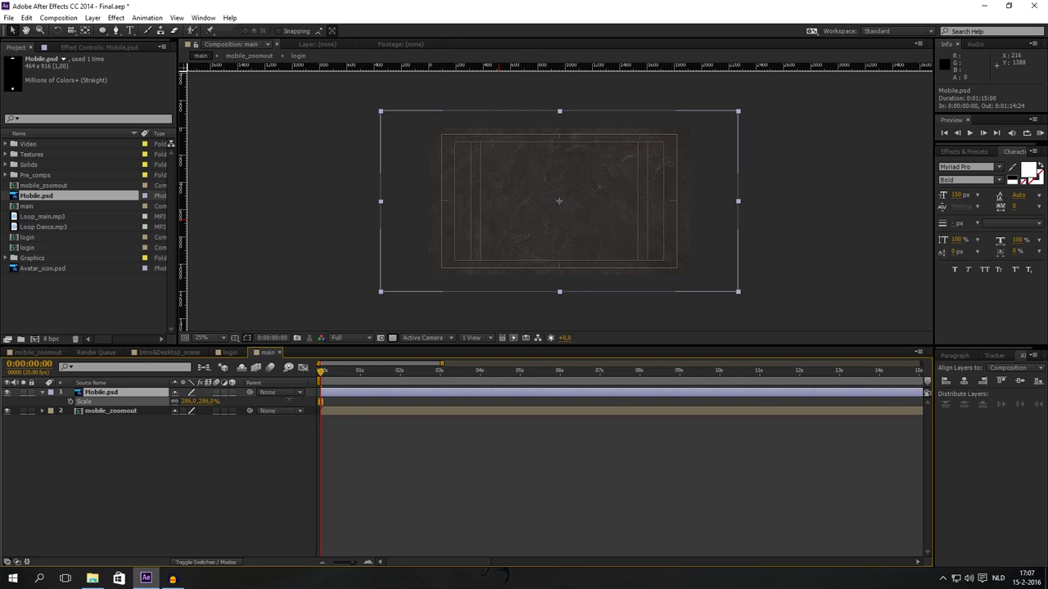
{"action": "key", "text": "Return"}
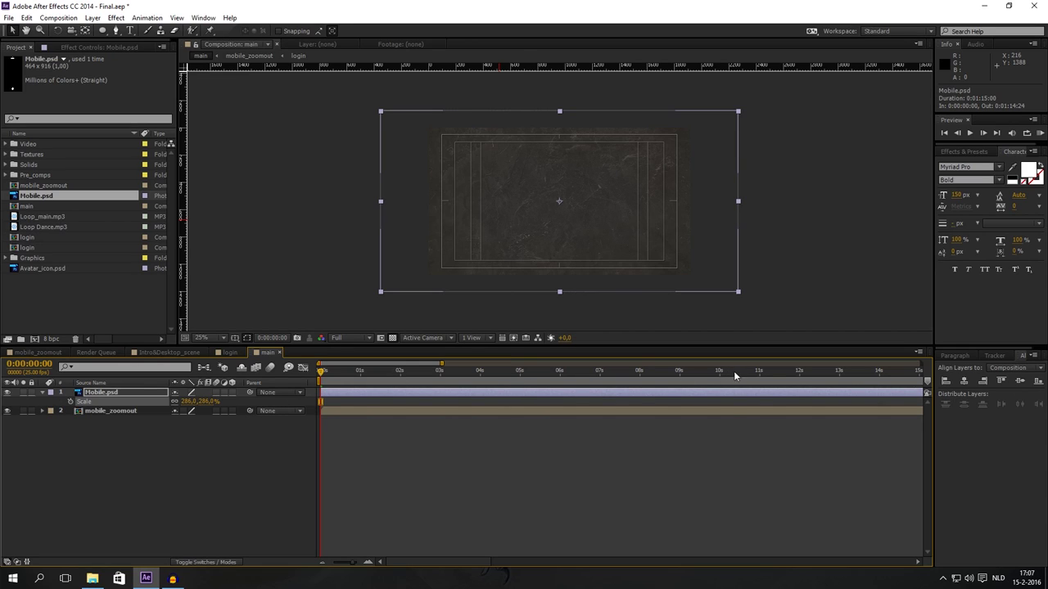
Add a null object to the main composition with the current time at 0:00:10:13
{"action": "mouse_move", "coordinate": [734, 376]}
{"action": "left_mouse_down"}
{"action": "mouse_move", "coordinate": [782, 376]}
{"action": "mouse_move", "coordinate": [678, 376]}
{"action": "mouse_move", "coordinate": [741, 375]}
{"action": "left_mouse_up"}
{"action": "key", "text": "alt+shift+s"}
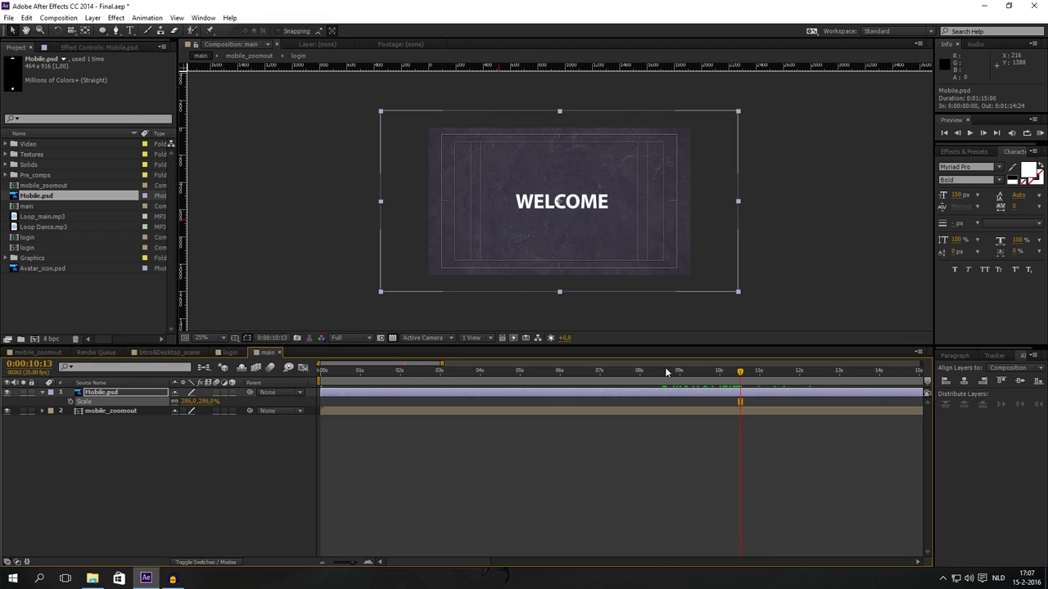
{"action": "right_click", "coordinate": [144, 437]}
{"action": "mouse_move", "coordinate": [170, 444]}
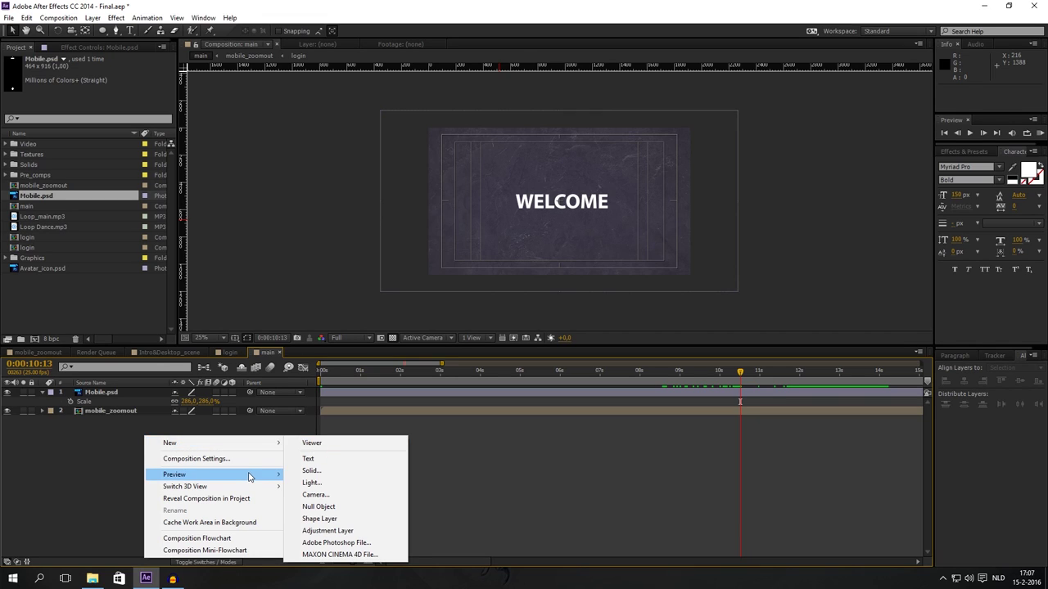
{"action": "left_click", "coordinate": [318, 507]}
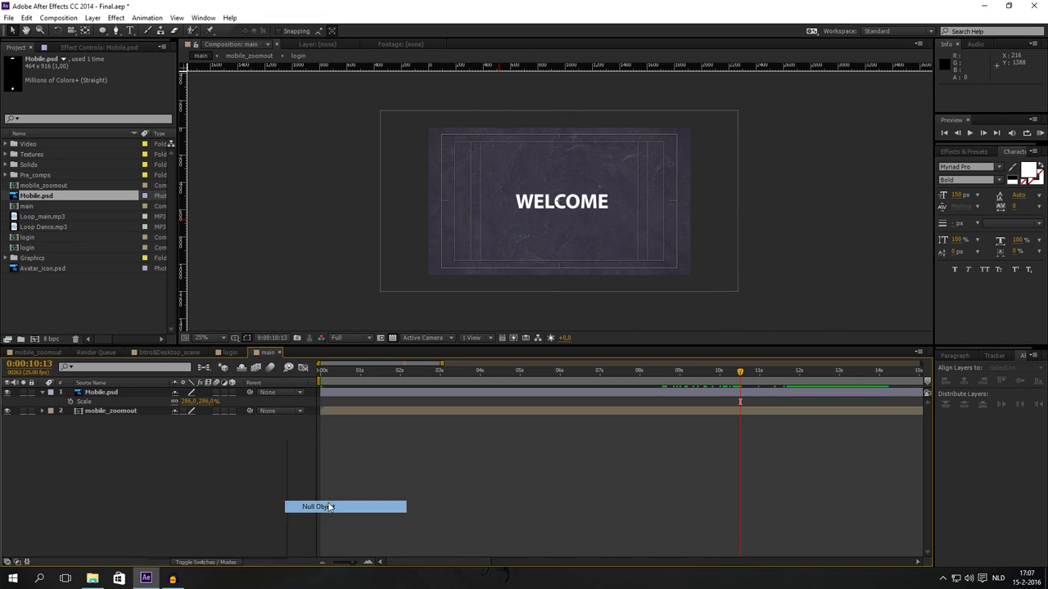
Set starting Rotation and Scale keyframes on the null at 0:00:10:13
{"action": "key", "text": "r"}
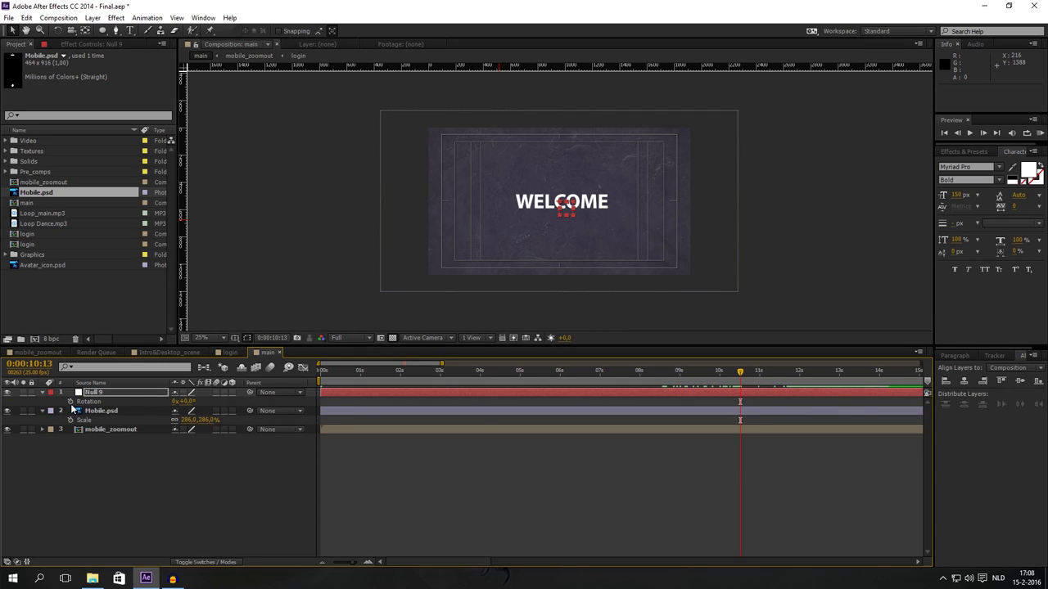
{"action": "left_click", "coordinate": [71, 401]}
{"action": "left_click_drag", "start_coordinate": [740, 375], "coordinate": [752, 376]}
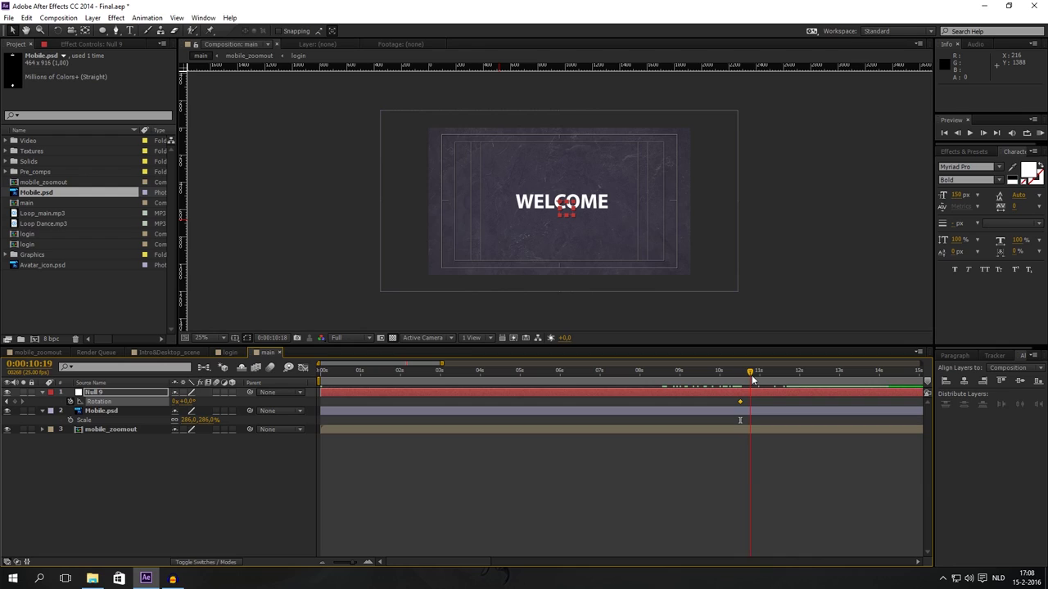
{"action": "key", "text": "s"}
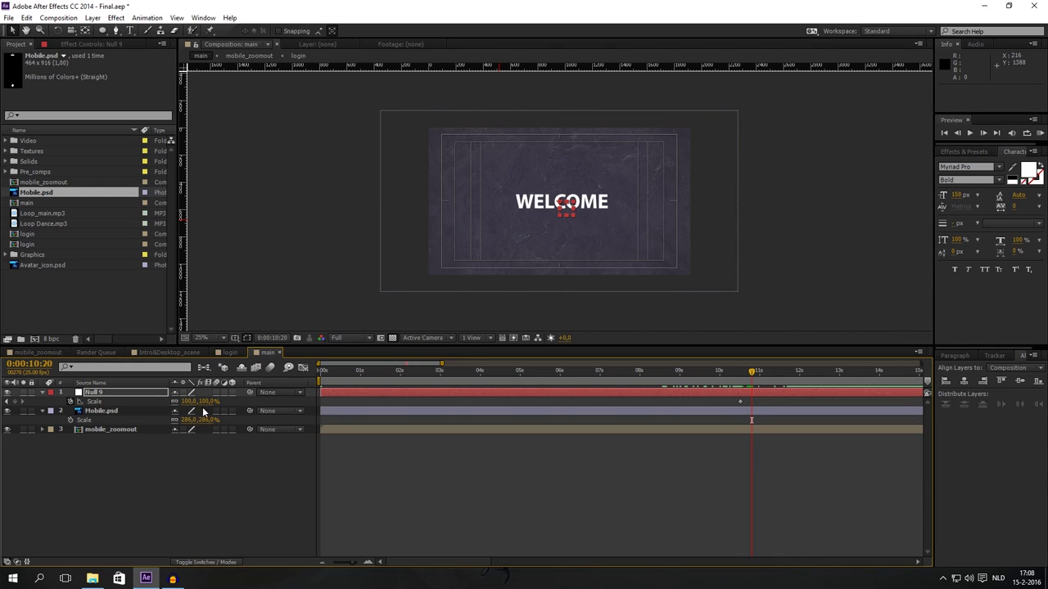
Parent the Mobile.psd and mobile_zoomout layers to the null
{"action": "left_click", "coordinate": [131, 410]}
{"action": "left_click", "coordinate": [125, 428], "text": "ctrl"}
{"action": "left_click_drag", "start_coordinate": [250, 411], "coordinate": [105, 390]}
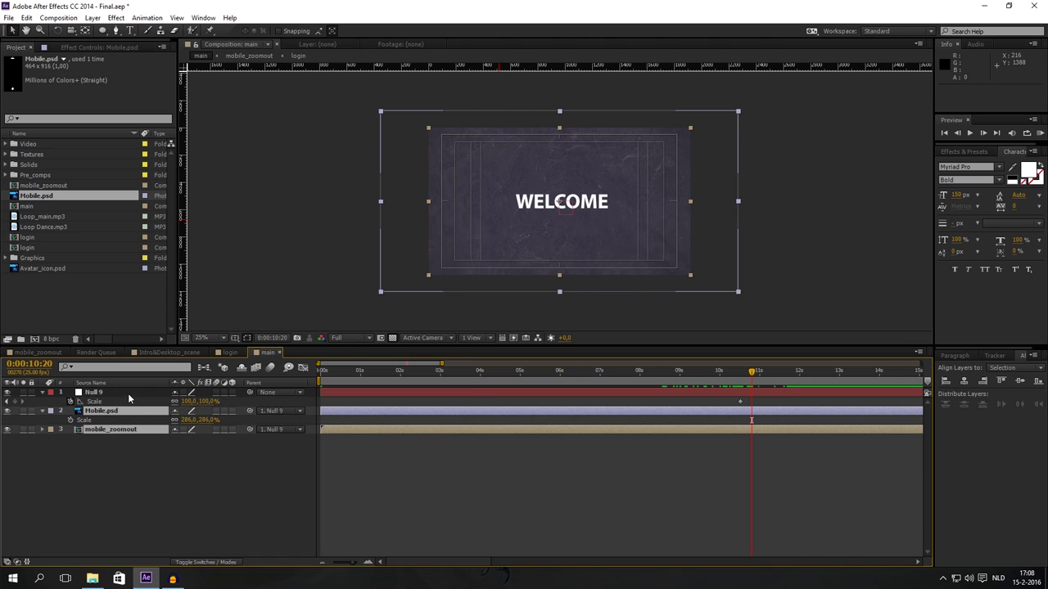
At 0:00:10:20, scale the null down to 64% and rotate it to -106°
{"action": "left_click", "coordinate": [102, 392]}
{"action": "left_click_drag", "start_coordinate": [194, 401], "coordinate": [164, 401]}
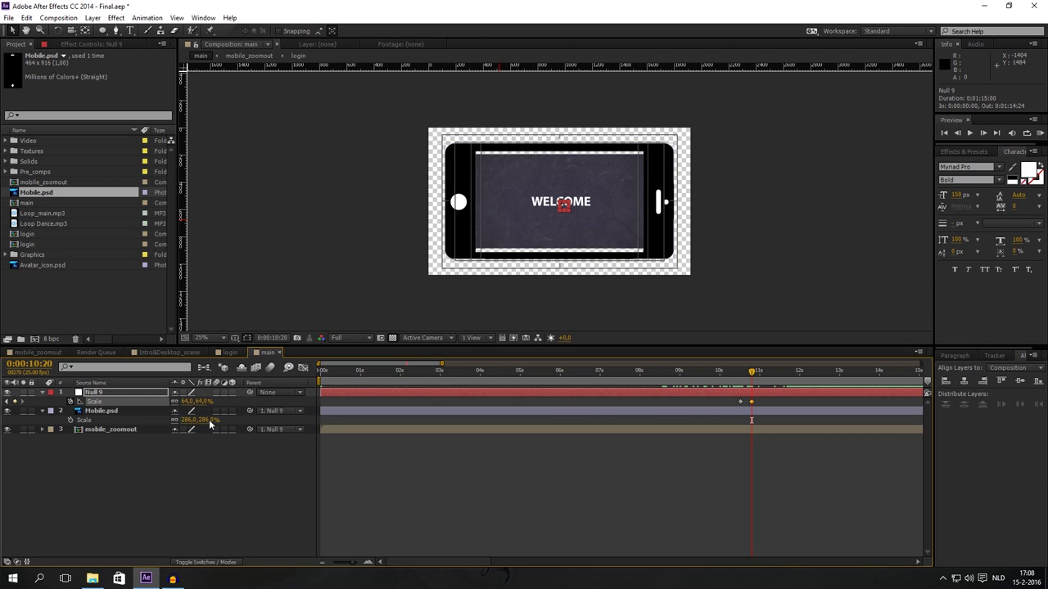
{"action": "key", "text": "r"}
{"action": "left_click_drag", "start_coordinate": [185, 401], "coordinate": [136, 408]}
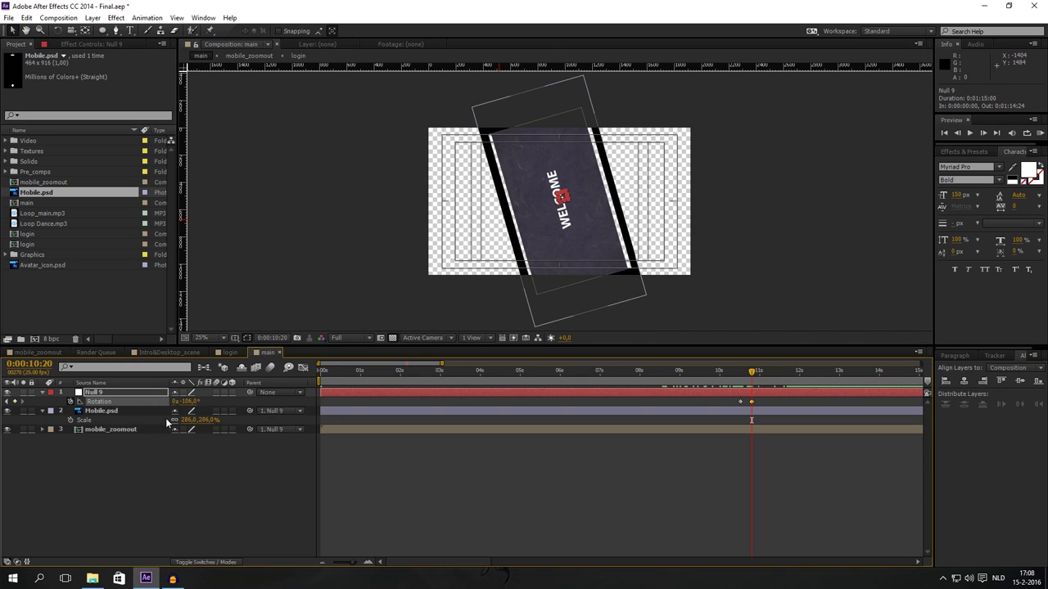
Reduce the null's scale at 0:00:10:20 to 30% so the whole phone fits in the frame
{"action": "key", "text": "s"}
{"action": "left_click_drag", "start_coordinate": [203, 402], "coordinate": [199, 409]}
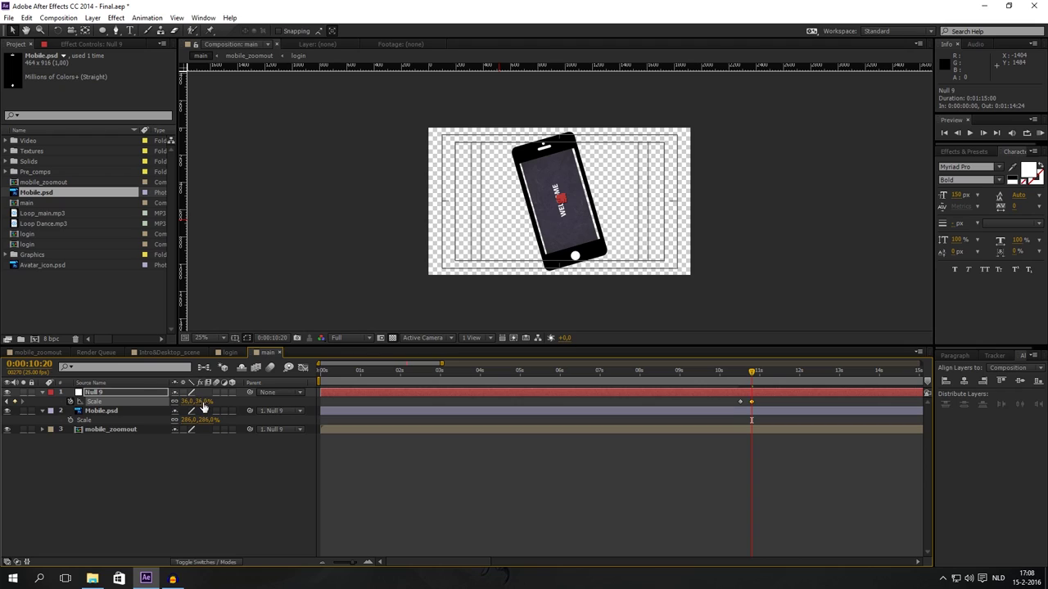
{"action": "left_click_drag", "start_coordinate": [205, 402], "coordinate": [200, 401]}
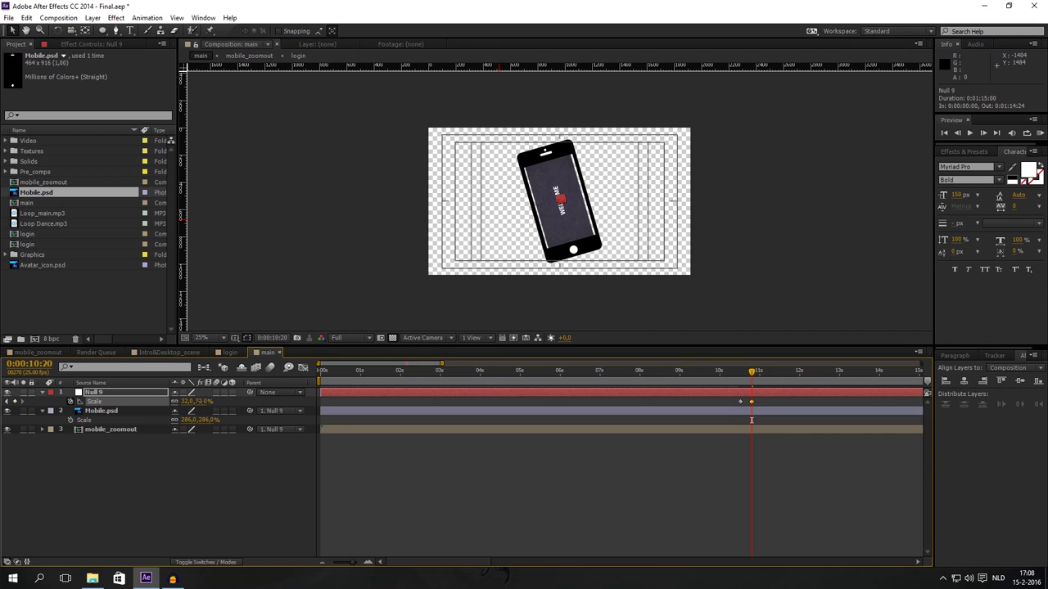
{"action": "left_click", "coordinate": [205, 401]}
{"action": "type", "text": "80"}
{"action": "key", "text": "Return"}
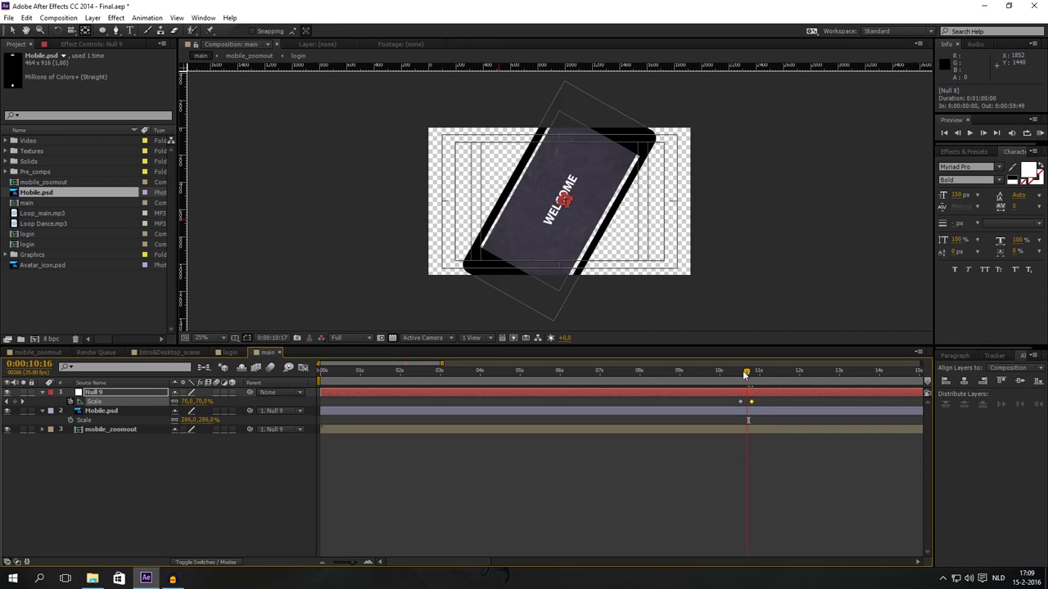
Scale the mobile_zoomout layer to 110% to close the gaps between the screen content and the phone frame
{"action": "left_click", "coordinate": [744, 373]}
{"action": "mouse_move", "coordinate": [744, 372]}
{"action": "left_mouse_down"}
{"action": "mouse_move", "coordinate": [755, 372]}
{"action": "mouse_move", "coordinate": [743, 373]}
{"action": "left_mouse_up"}
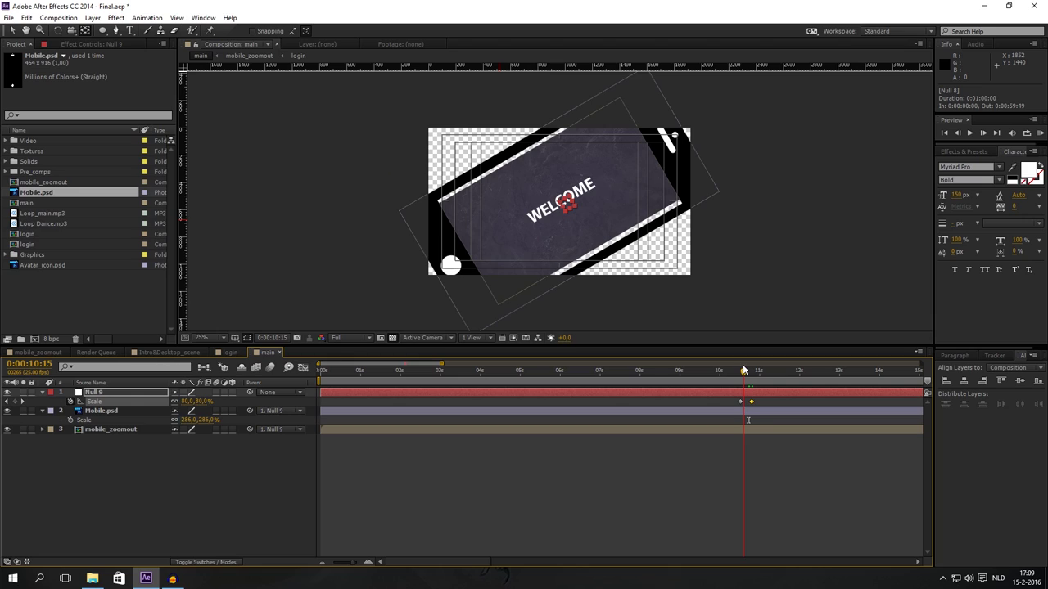
{"action": "left_click", "coordinate": [107, 434]}
{"action": "key", "text": "alt+shift+s"}
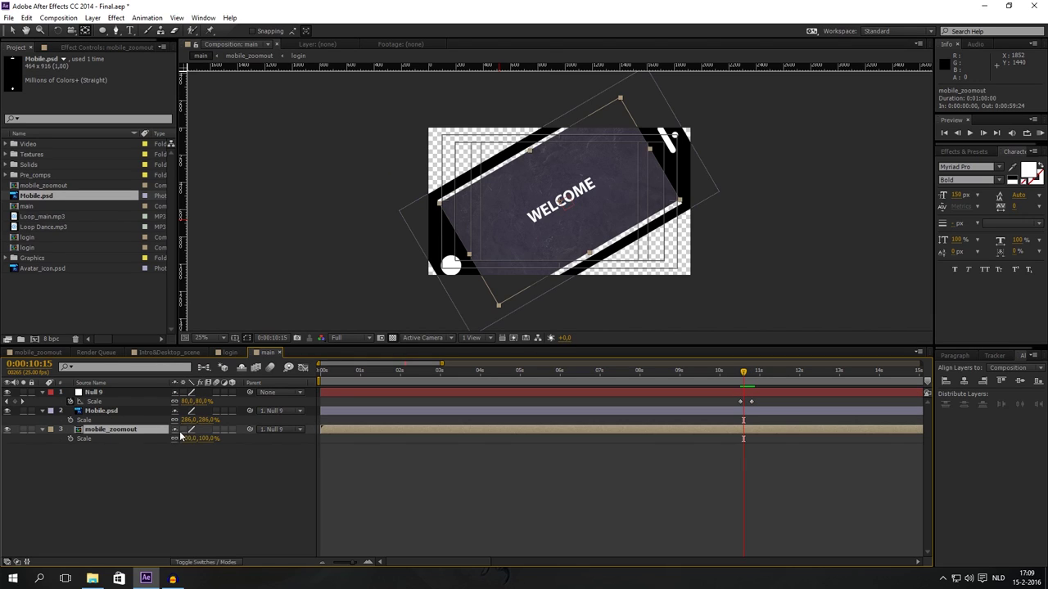
{"action": "left_click_drag", "start_coordinate": [209, 439], "coordinate": [212, 443]}
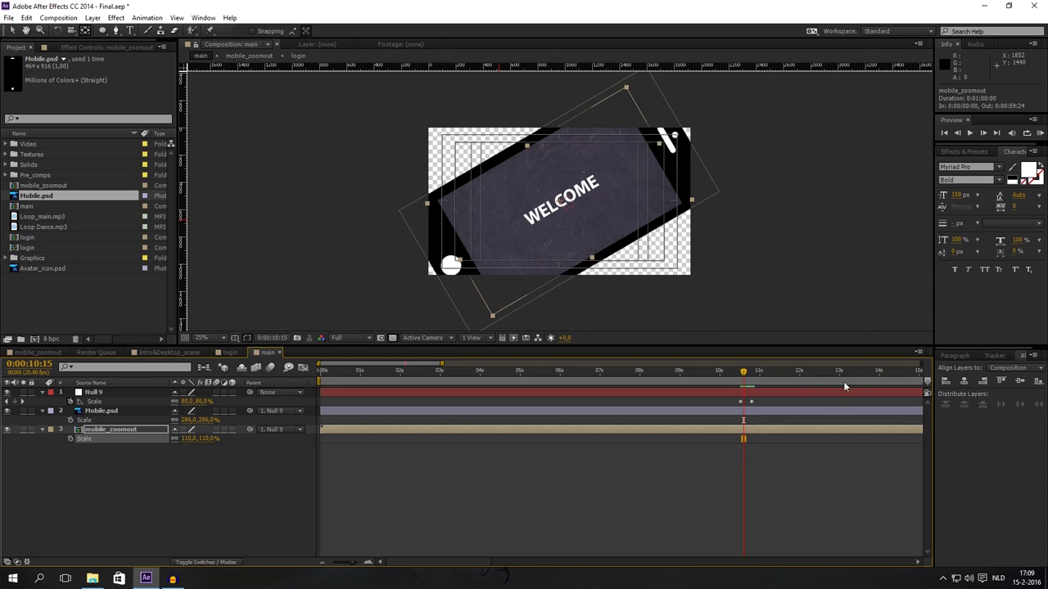
Apply Easy Ease to the null's Scale keyframe at 0:00:10:20
{"action": "mouse_move", "coordinate": [740, 374]}
{"action": "left_mouse_down"}
{"action": "mouse_move", "coordinate": [730, 375]}
{"action": "mouse_move", "coordinate": [752, 375]}
{"action": "left_mouse_up"}
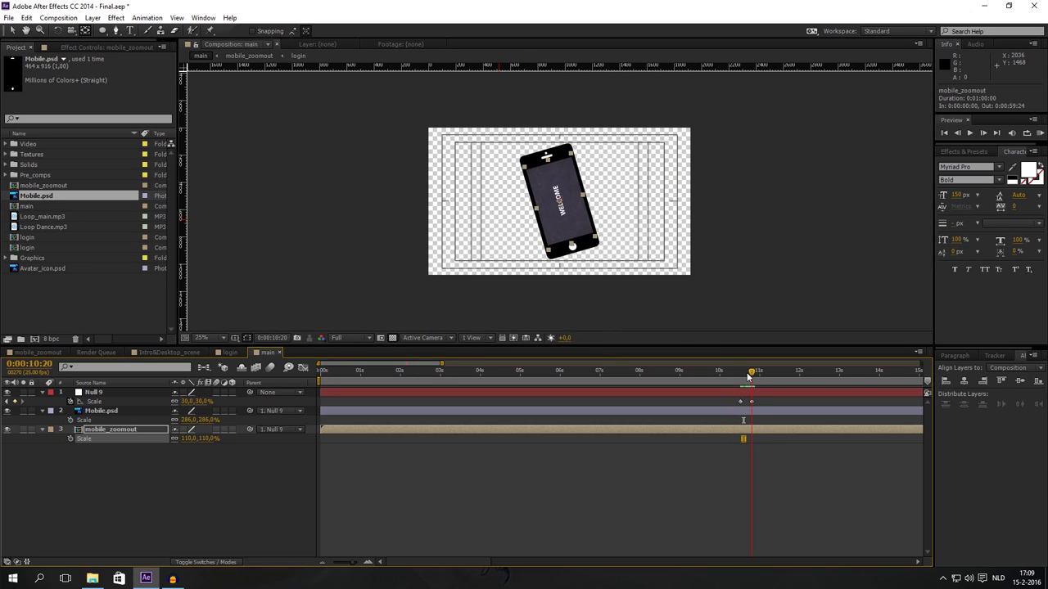
{"action": "right_click", "coordinate": [751, 400]}
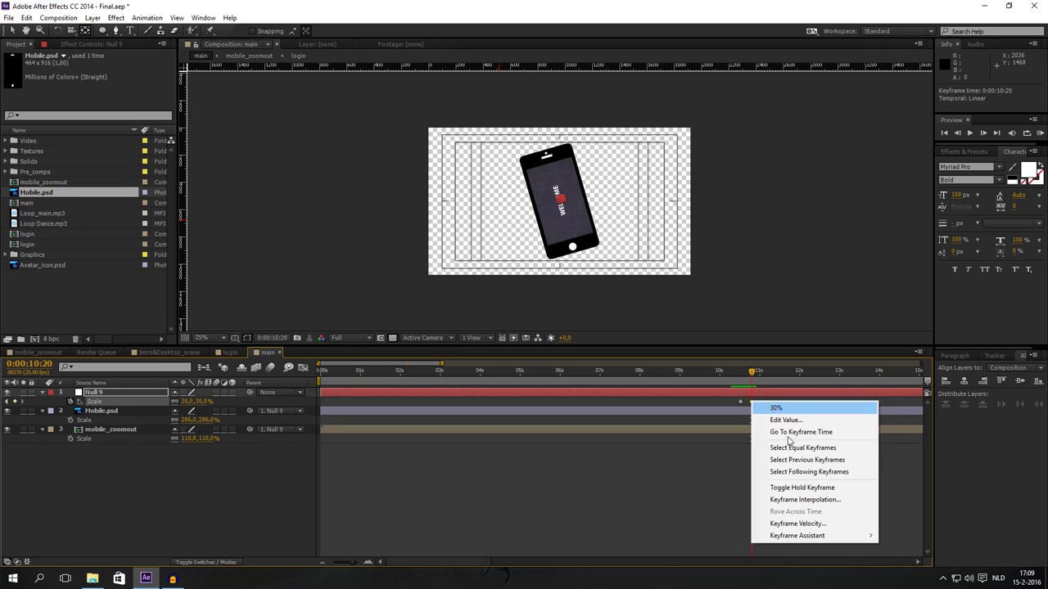
{"action": "mouse_move", "coordinate": [814, 535]}
{"action": "left_click", "coordinate": [606, 464]}
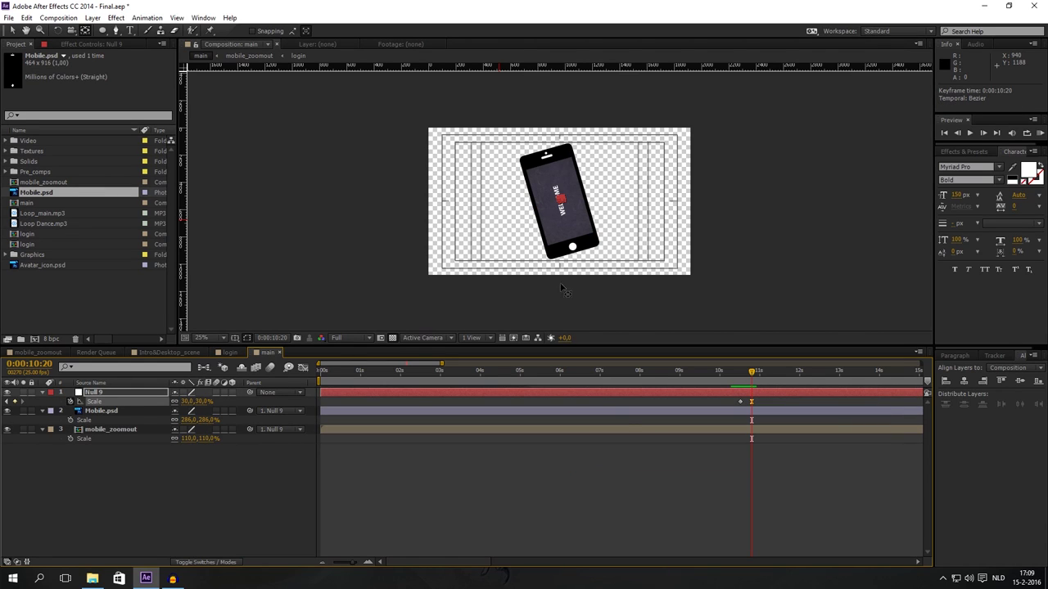
Create a 1920 x 1080 light cyan solid (#93E3D3) and place it beneath all other layers as the background
{"action": "right_click", "coordinate": [144, 460]}
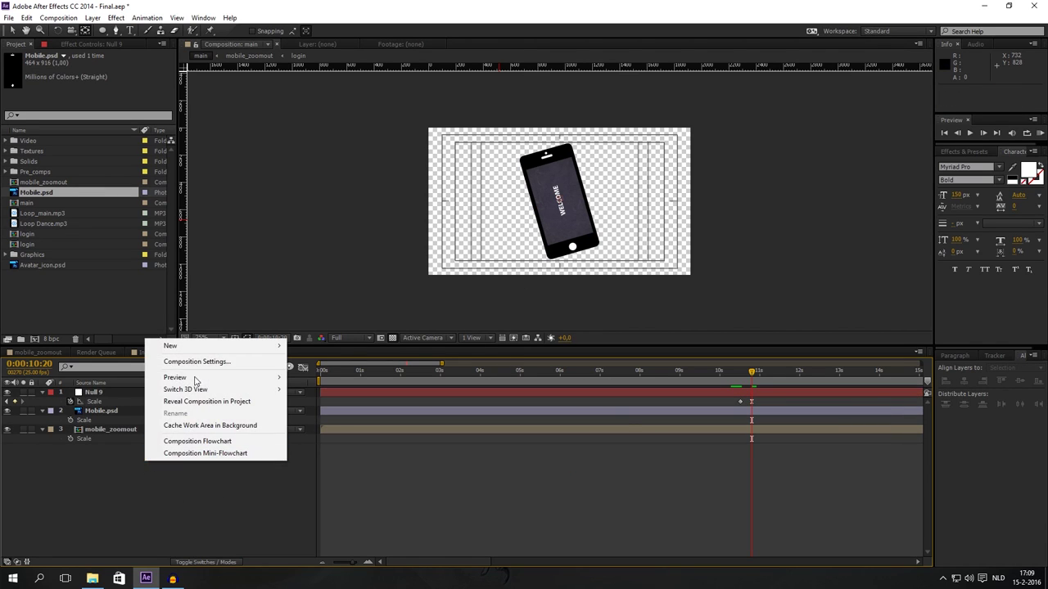
{"action": "mouse_move", "coordinate": [205, 345]}
{"action": "left_click", "coordinate": [313, 374]}
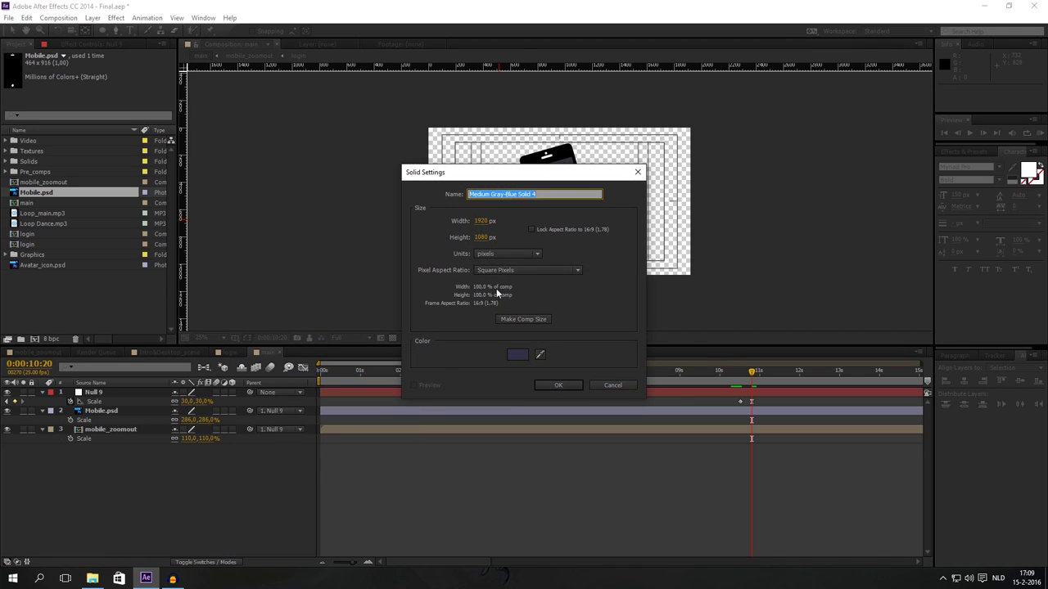
{"action": "left_click", "coordinate": [516, 354]}
{"action": "left_click", "coordinate": [801, 432]}
{"action": "left_click_drag", "start_coordinate": [800, 434], "coordinate": [802, 448]}
{"action": "left_click", "coordinate": [696, 387]}
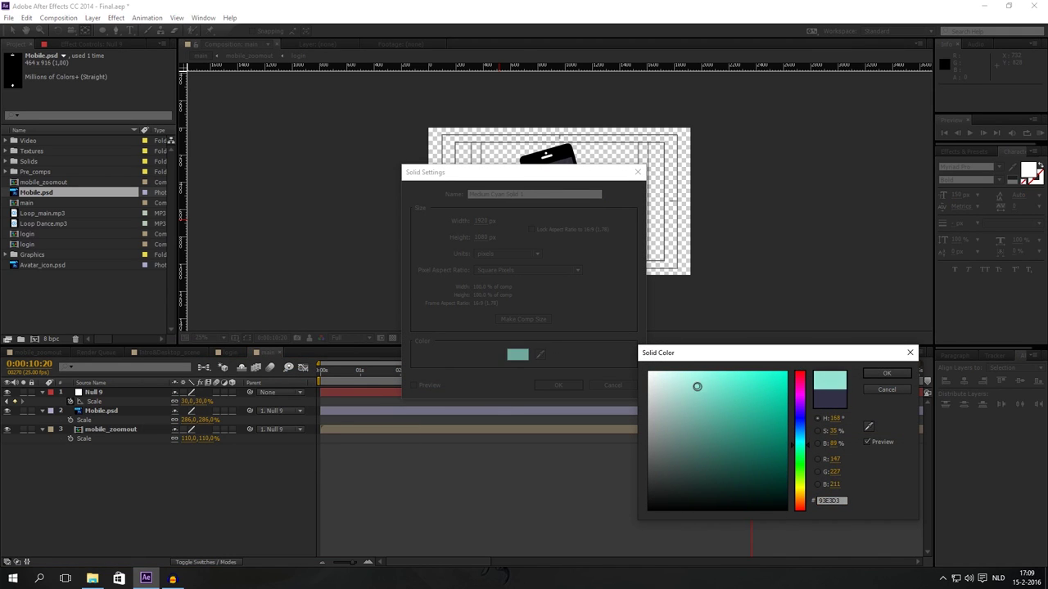
{"action": "key", "text": "Return"}
{"action": "key", "text": "Return"}
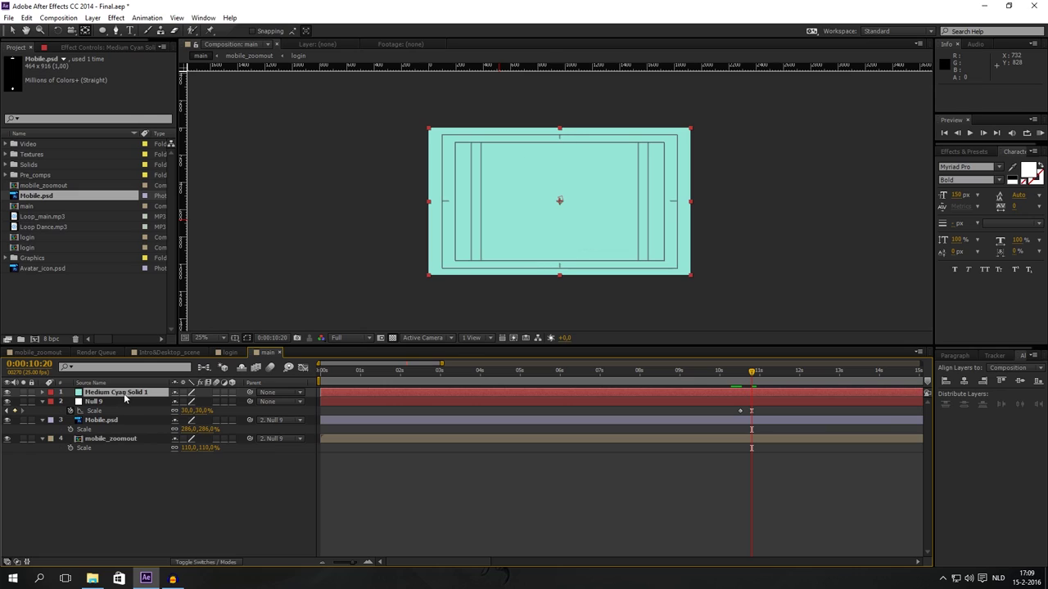
{"action": "left_click_drag", "start_coordinate": [124, 399], "coordinate": [133, 453]}
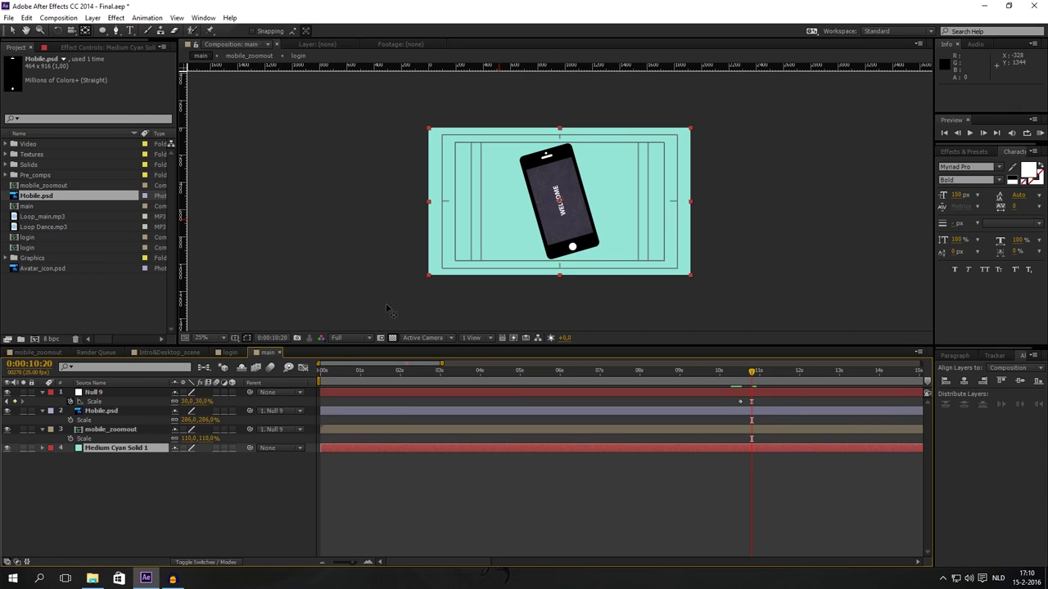
Examine the rotating phone zoom-out in the main composition between 0:00:10:09 and 0:00:10:22
{"action": "mouse_move", "coordinate": [751, 373]}
{"action": "left_mouse_down"}
{"action": "mouse_move", "coordinate": [738, 373]}
{"action": "mouse_move", "coordinate": [756, 374]}
{"action": "left_mouse_up"}
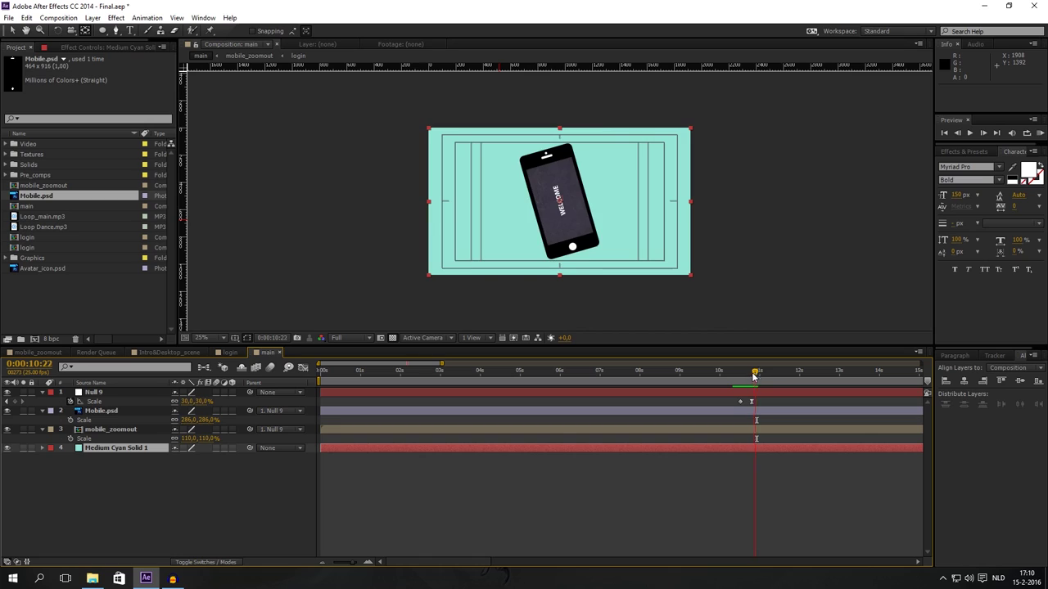
{"action": "left_click_drag", "start_coordinate": [757, 373], "coordinate": [734, 373]}
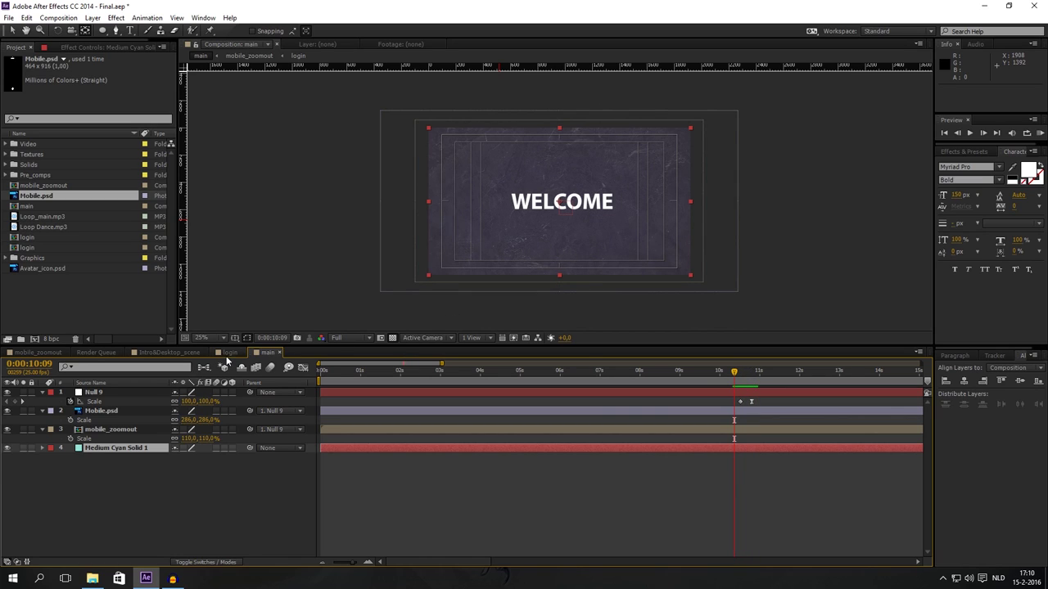
{"action": "left_click", "coordinate": [230, 353]}
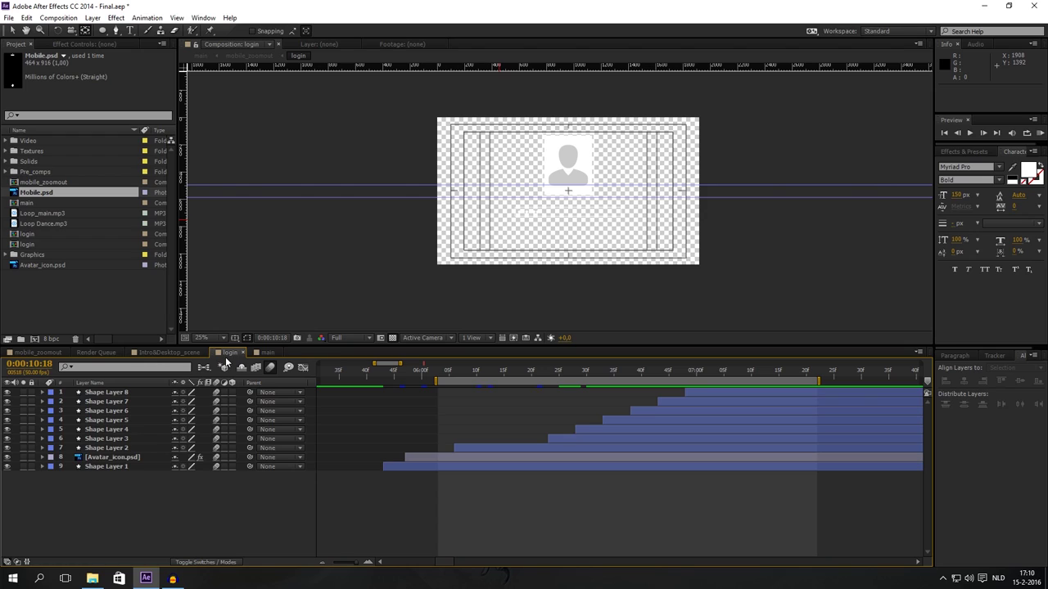
{"action": "left_click", "coordinate": [261, 352]}
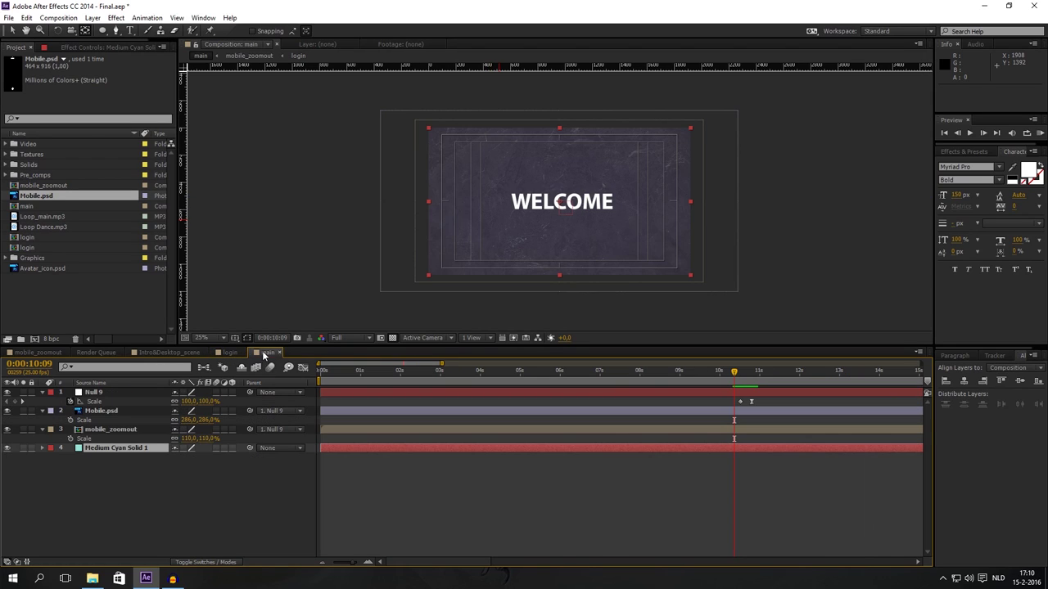
{"action": "left_click", "coordinate": [743, 373]}
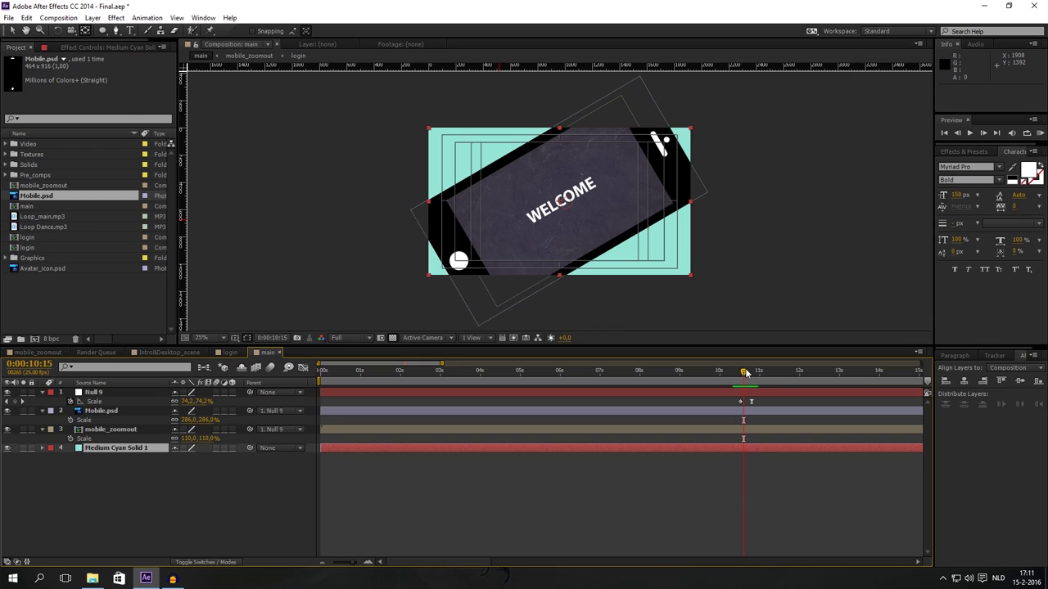
{"action": "left_click_drag", "start_coordinate": [745, 373], "coordinate": [747, 375]}
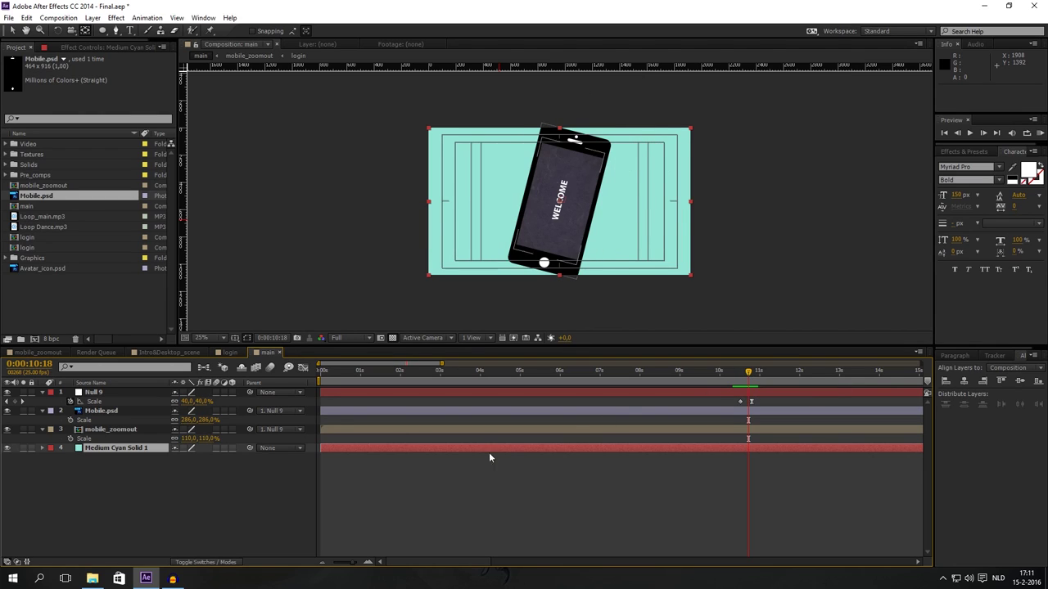